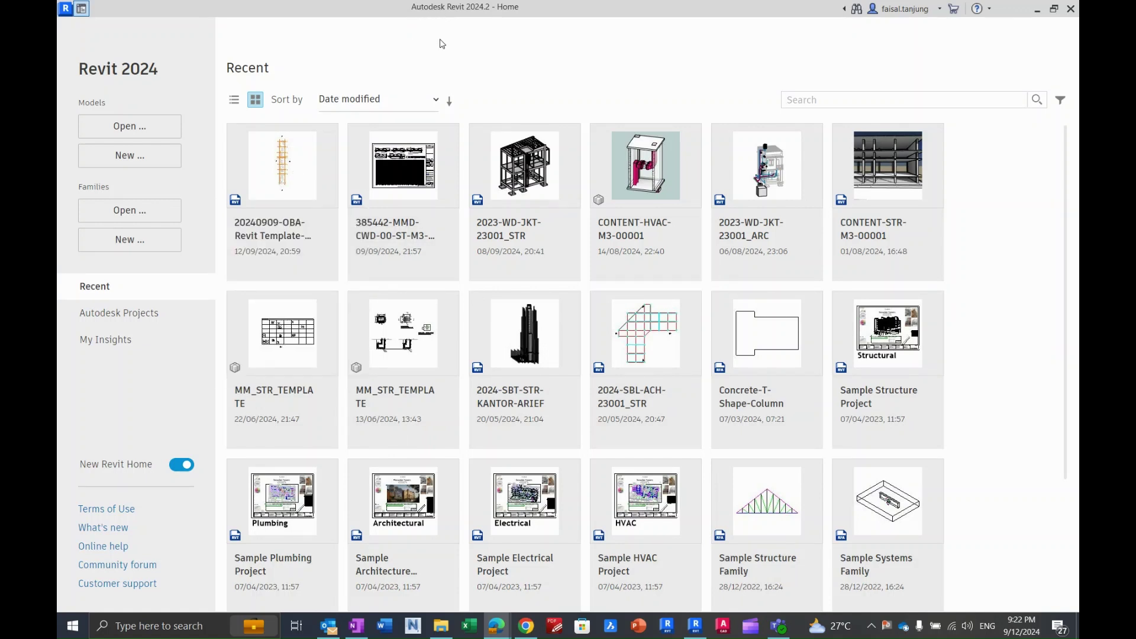
Open the recent project 20240909-OBA-Revit Template-Vol 01 (ARC), ignoring its unresolved references.
{"action": "mouse_move", "coordinate": [300, 167]}
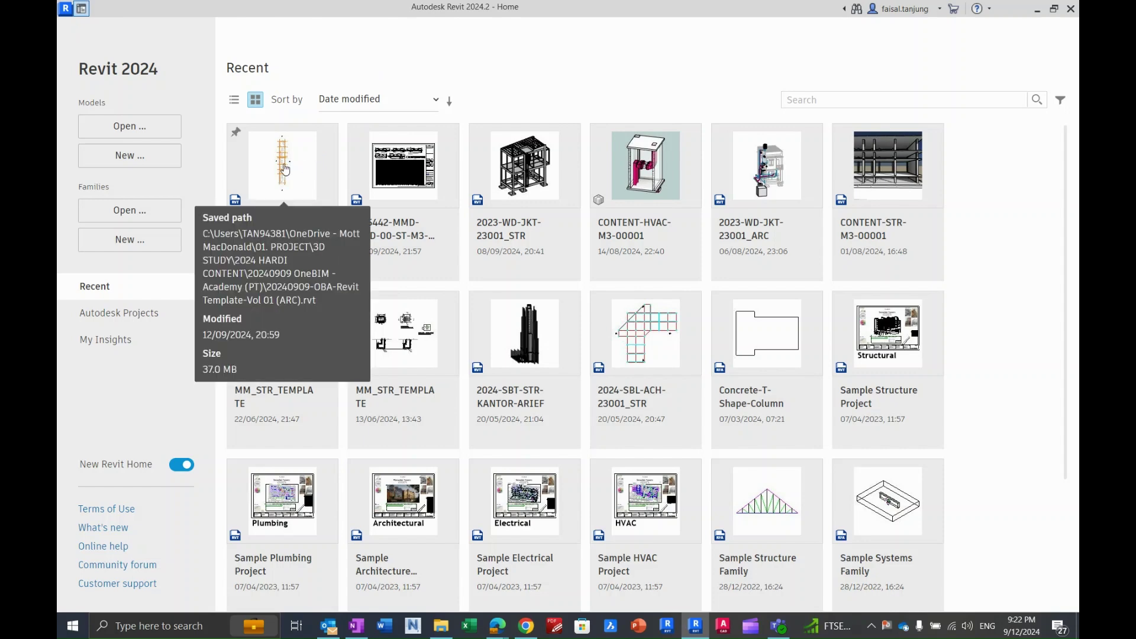
{"action": "left_click", "coordinate": [295, 171]}
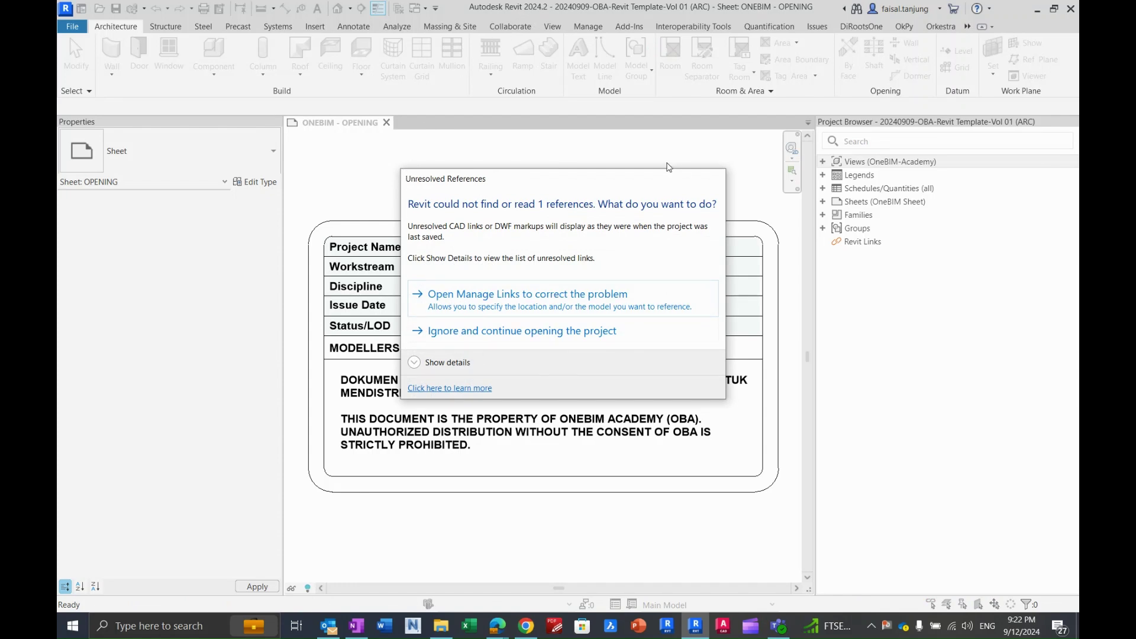
{"action": "left_click", "coordinate": [490, 335]}
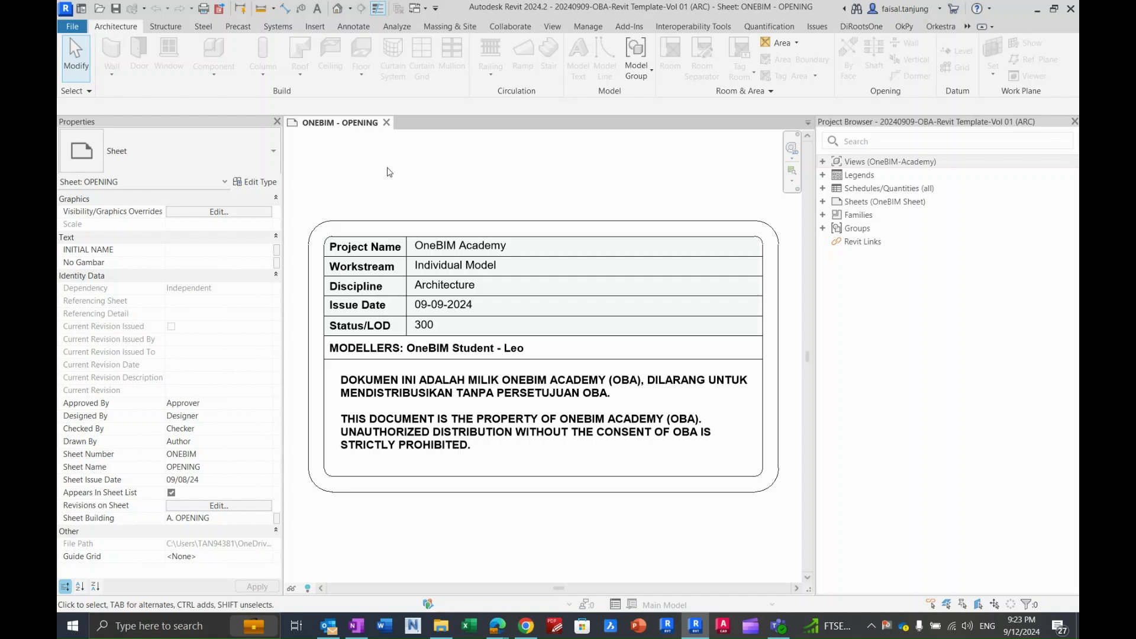
Open the keyboard shortcut customization from the program's user interface options.
{"action": "left_click", "coordinate": [73, 28]}
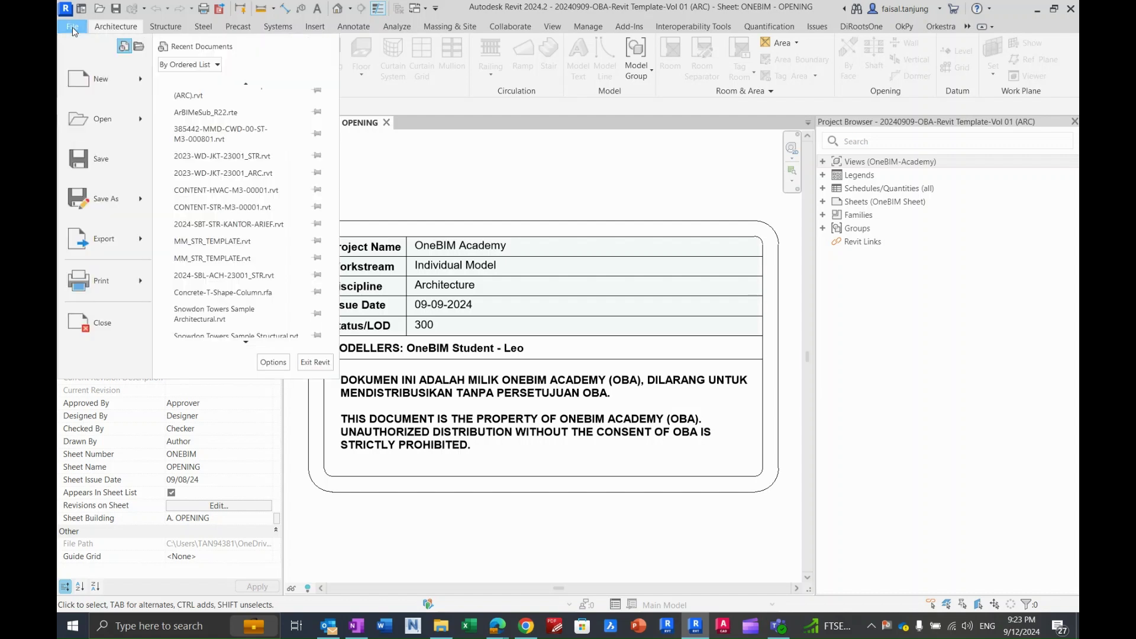
{"action": "scroll", "coordinate": [237, 225], "scroll_direction": "down", "scroll_amount": 1}
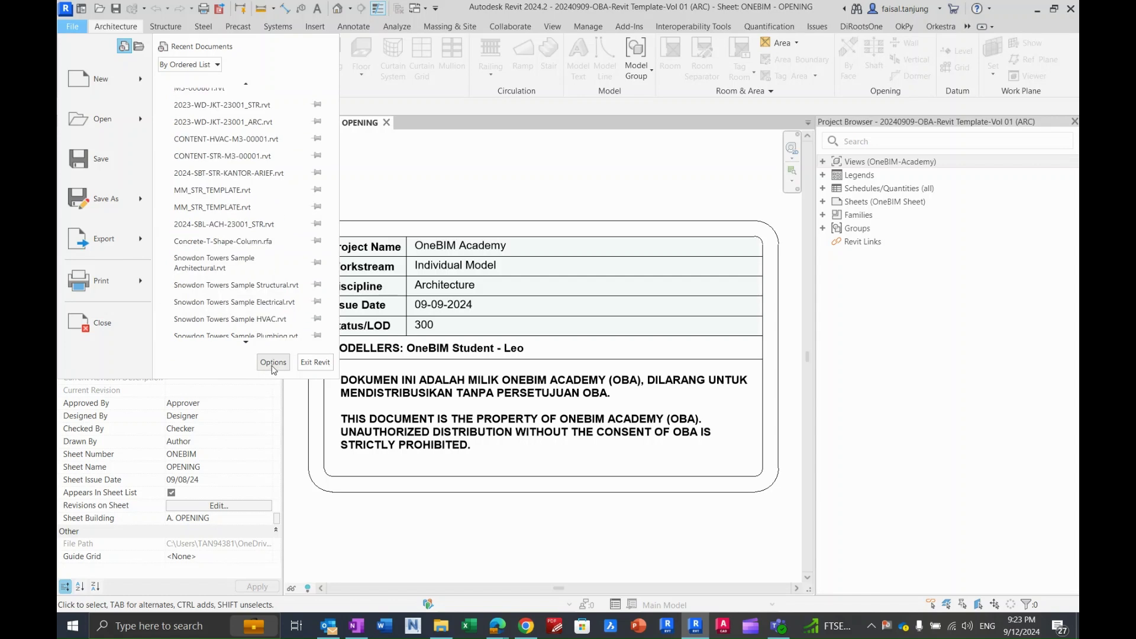
{"action": "left_click", "coordinate": [273, 363]}
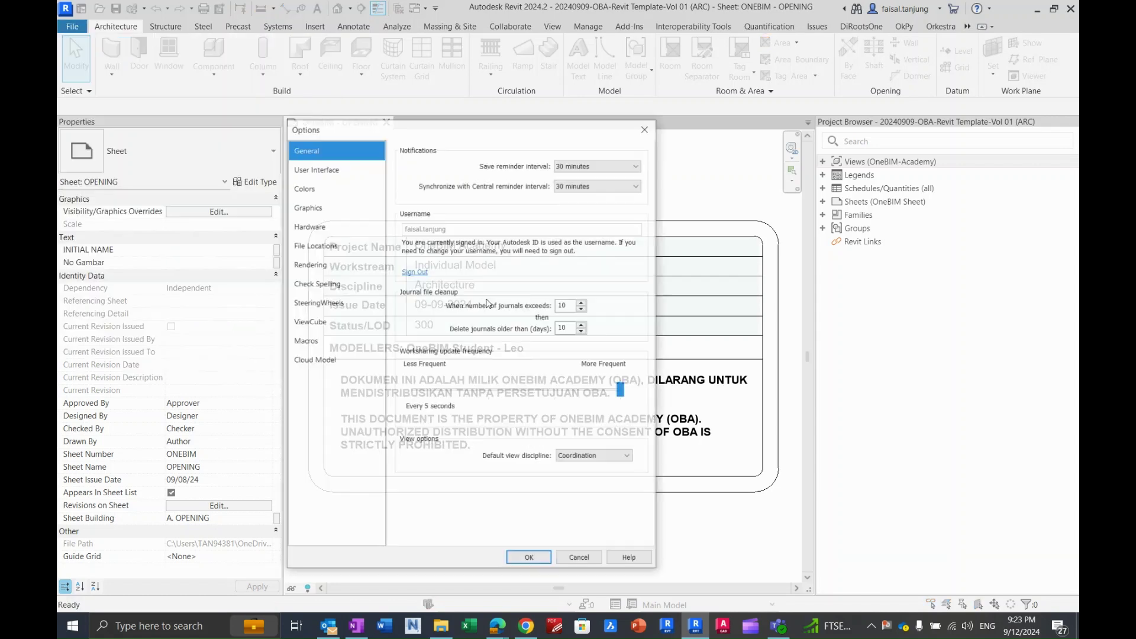
{"action": "left_click", "coordinate": [347, 170]}
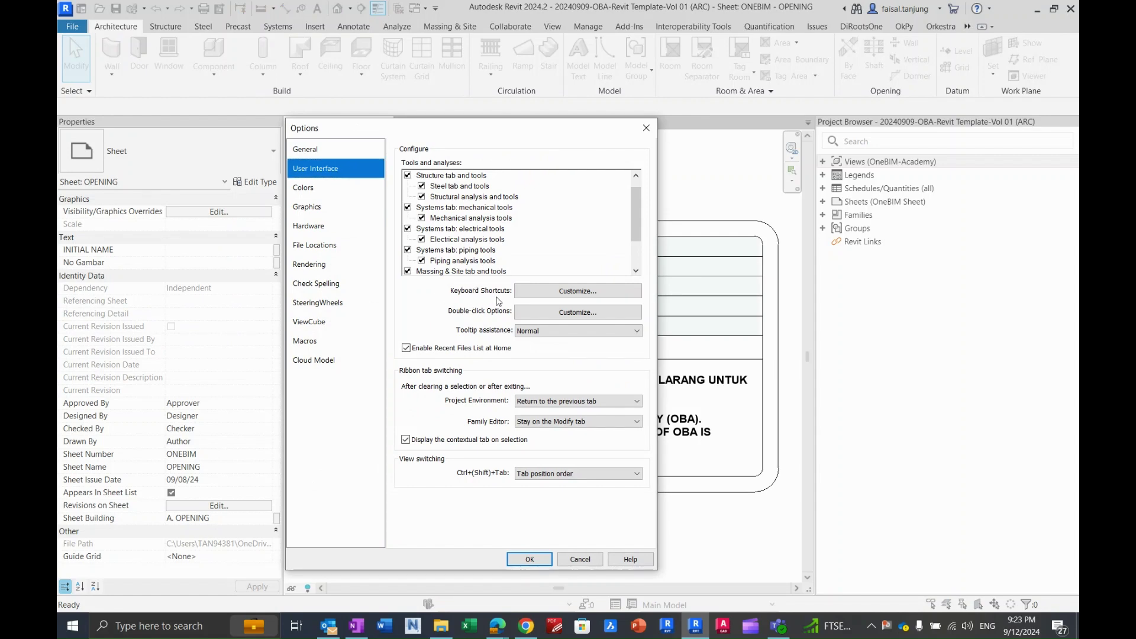
{"action": "left_click", "coordinate": [583, 294]}
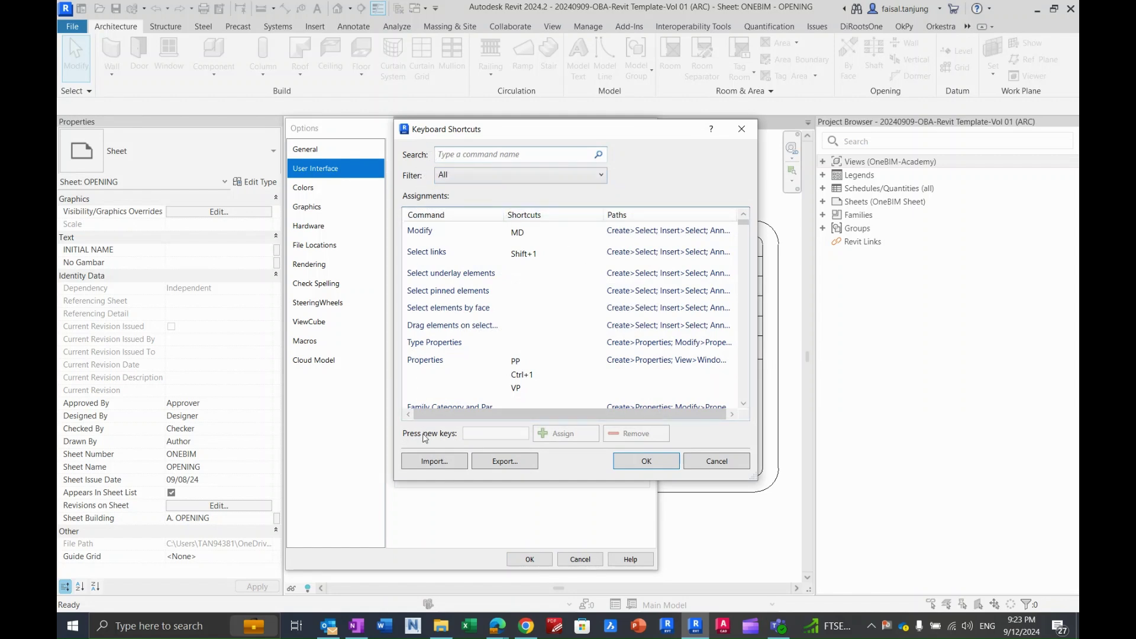
Export the keyboard shortcuts to the Downloads folder as OneBIM-KeyboardShortcuts.xml.
{"action": "left_click", "coordinate": [514, 463]}
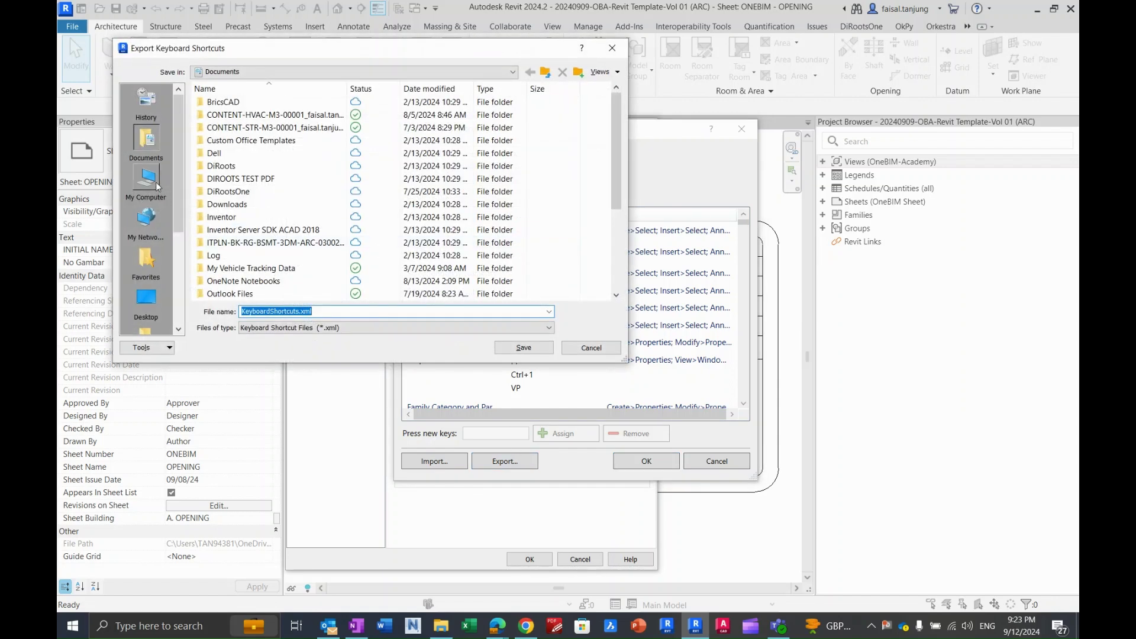
{"action": "left_click", "coordinate": [155, 182]}
{"action": "double_click", "coordinate": [252, 157]}
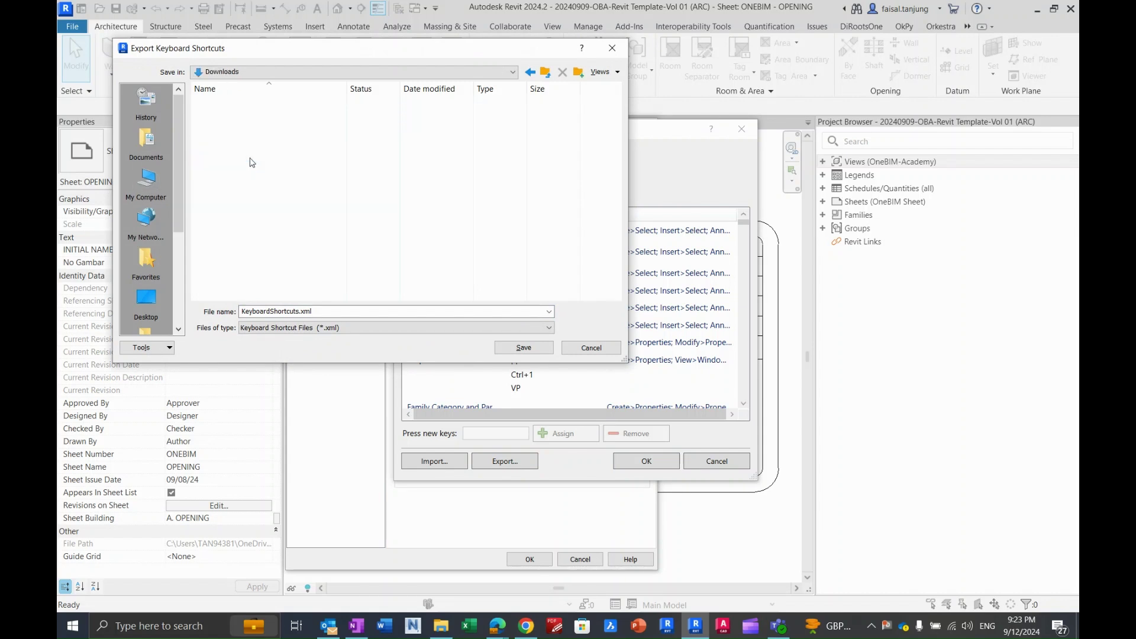
{"action": "double_click", "coordinate": [354, 312]}
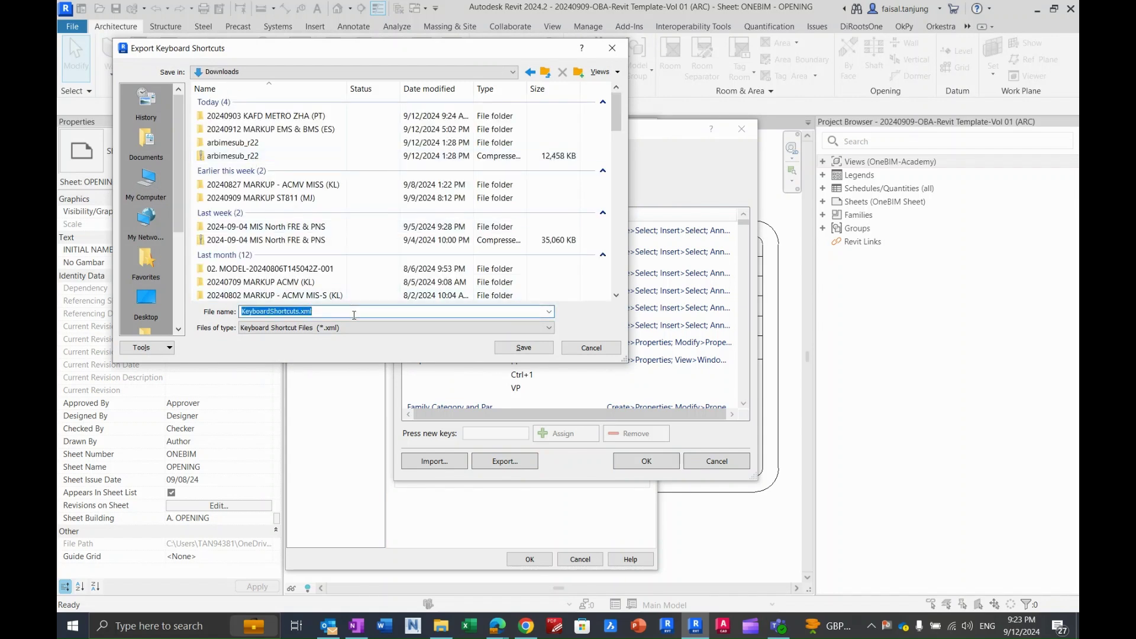
{"action": "key", "text": "Home"}
{"action": "type", "text": "OneBIM"}
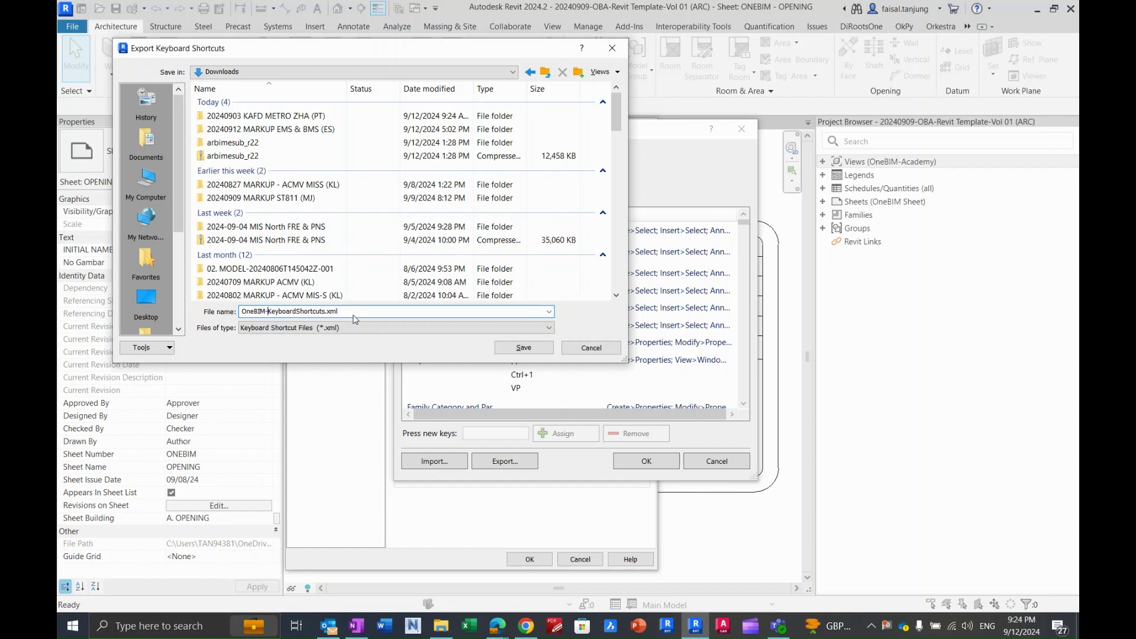
{"action": "left_click", "coordinate": [524, 347]}
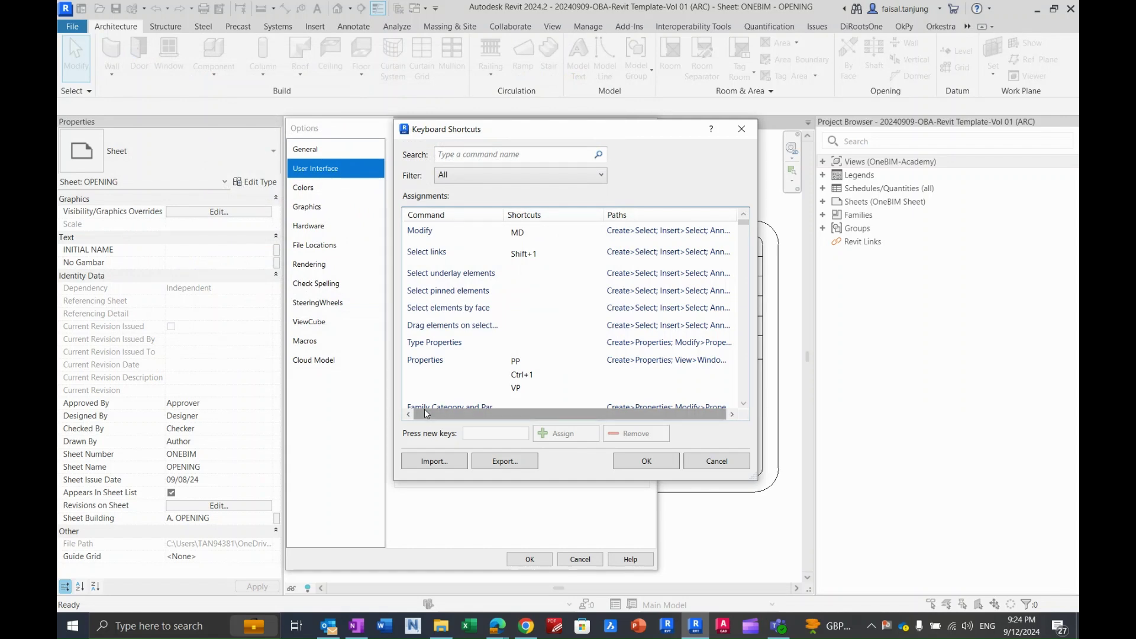
Try to import the shortcuts file OneBIM-KeyboardShortcuts.xml from the Downloads folder, cancel the import and close the options.
{"action": "left_click", "coordinate": [431, 462]}
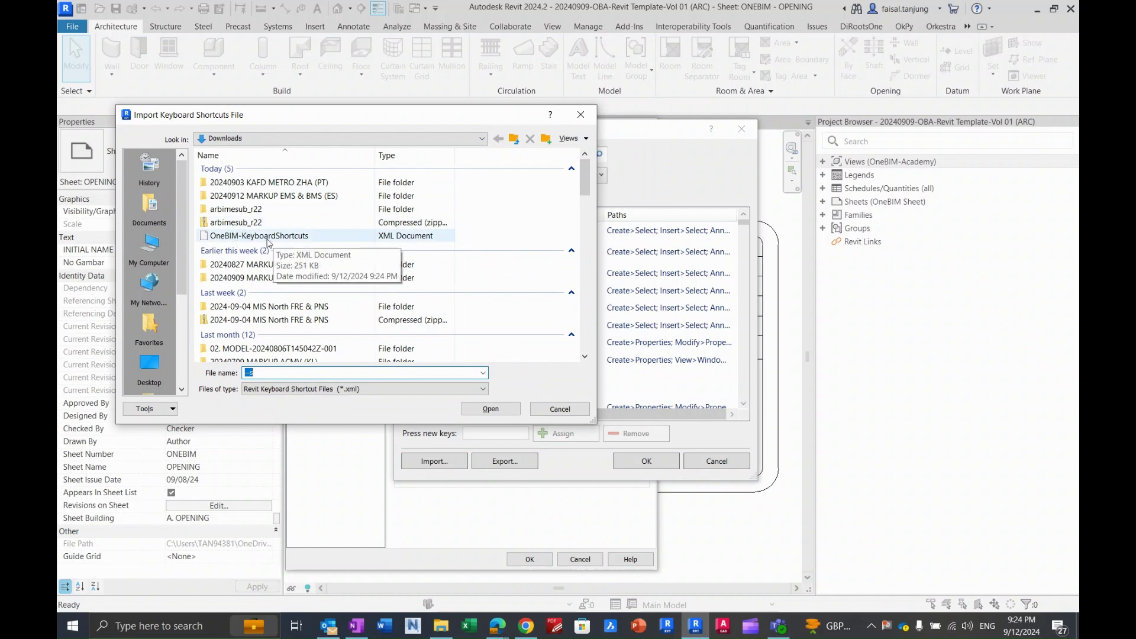
{"action": "left_click", "coordinate": [267, 237]}
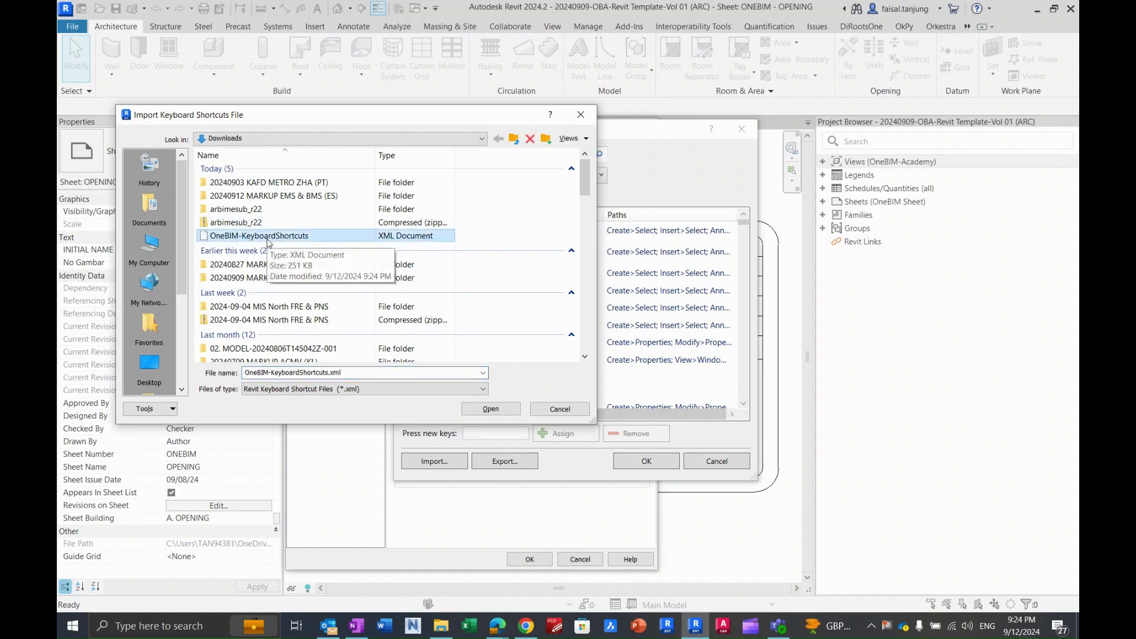
{"action": "left_click", "coordinate": [490, 408]}
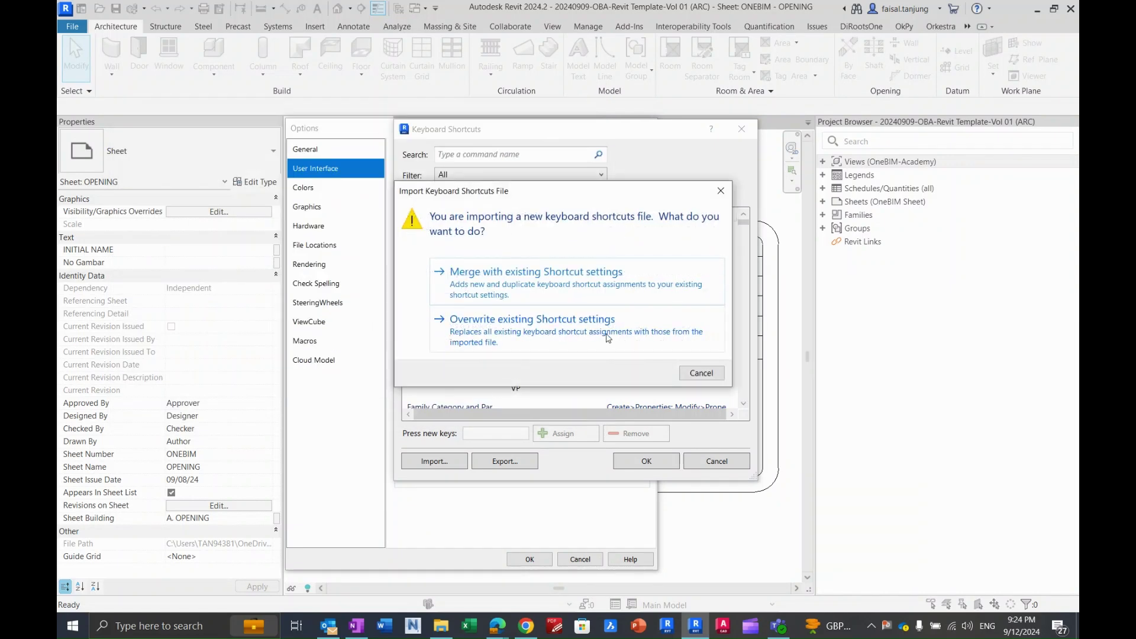
{"action": "left_click", "coordinate": [701, 373]}
{"action": "key", "text": "Escape"}
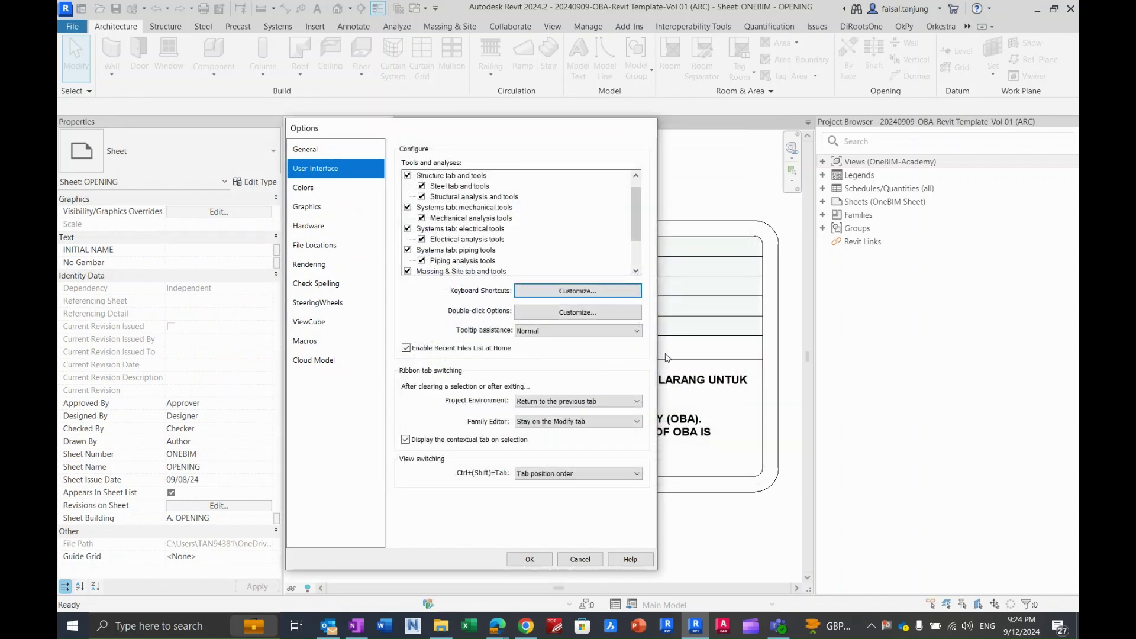
{"action": "key", "text": "Escape"}
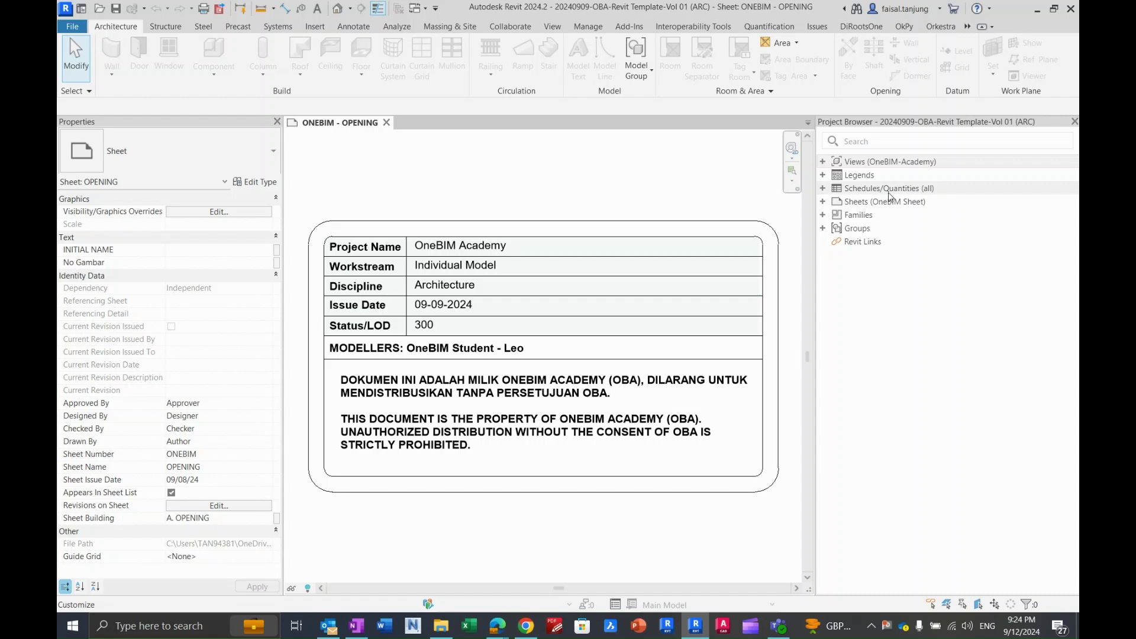
Open the floor plan LANTAI 1 (± 0.00) from the DATA PLAN group of project views.
{"action": "double_click", "coordinate": [854, 162]}
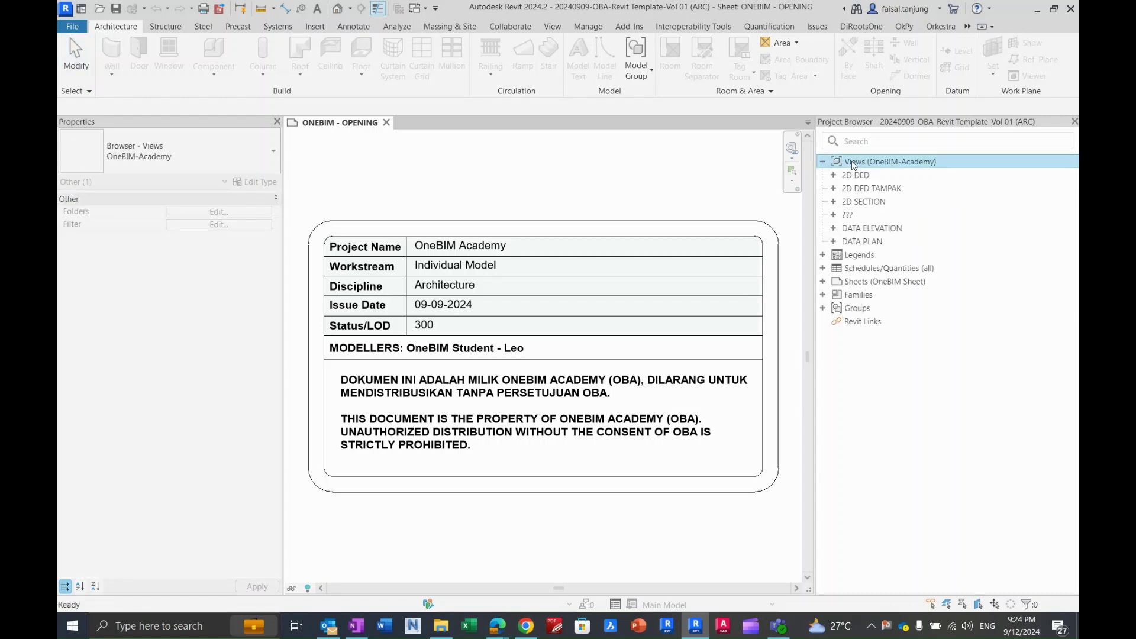
{"action": "double_click", "coordinate": [861, 241]}
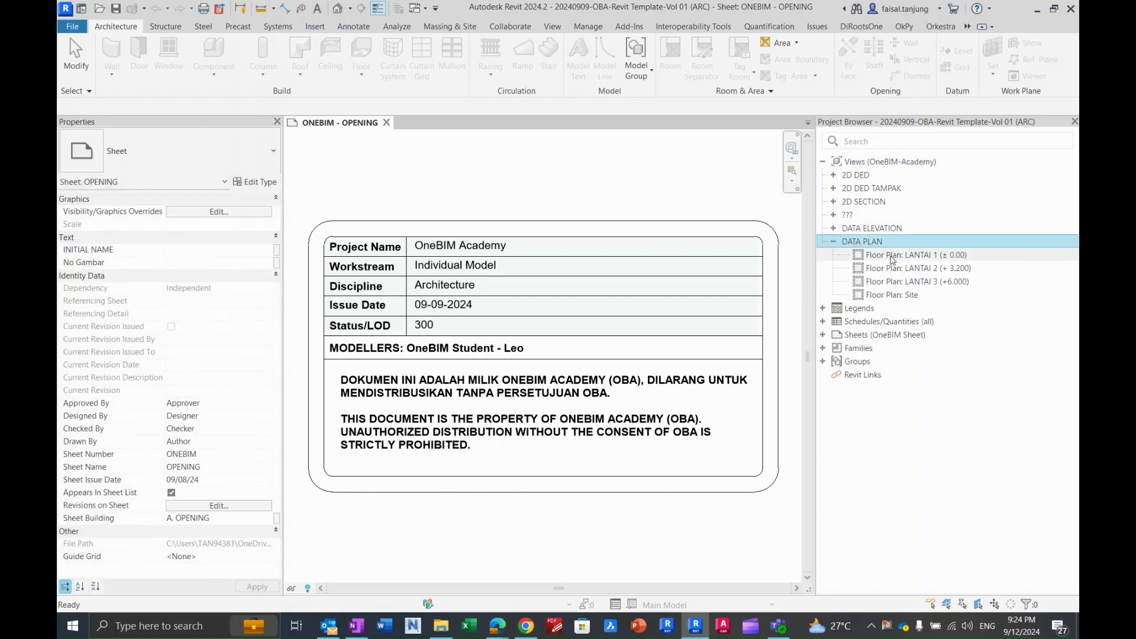
{"action": "double_click", "coordinate": [892, 256]}
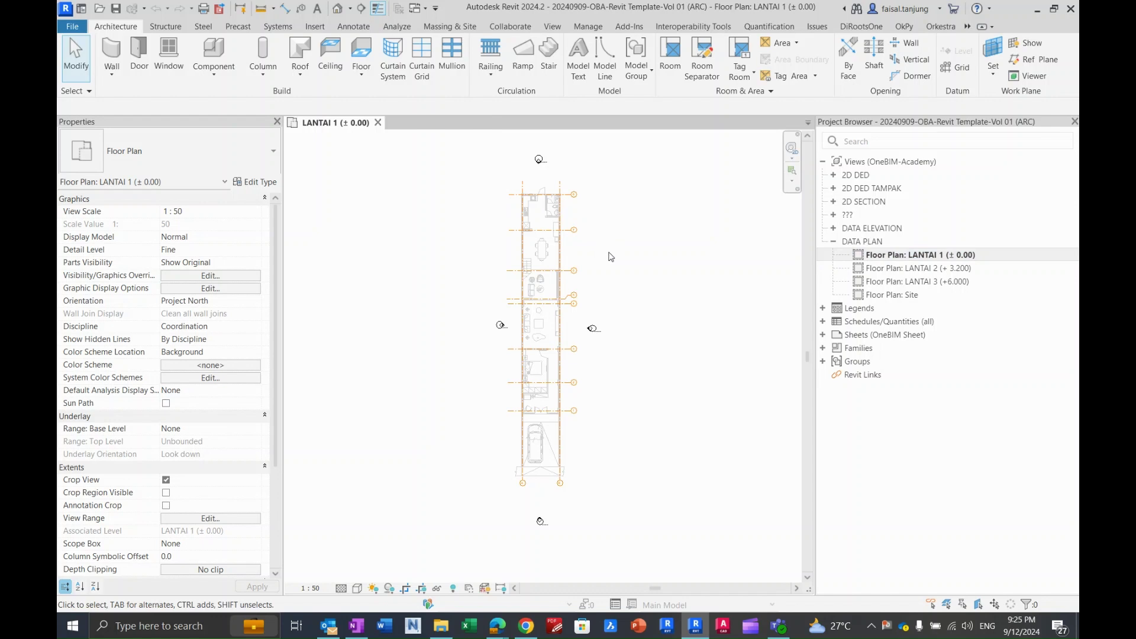
Set the draw layer of the imported DWG floor plan to Foreground.
{"action": "scroll", "coordinate": [597, 254], "scroll_direction": "up", "scroll_amount": 3}
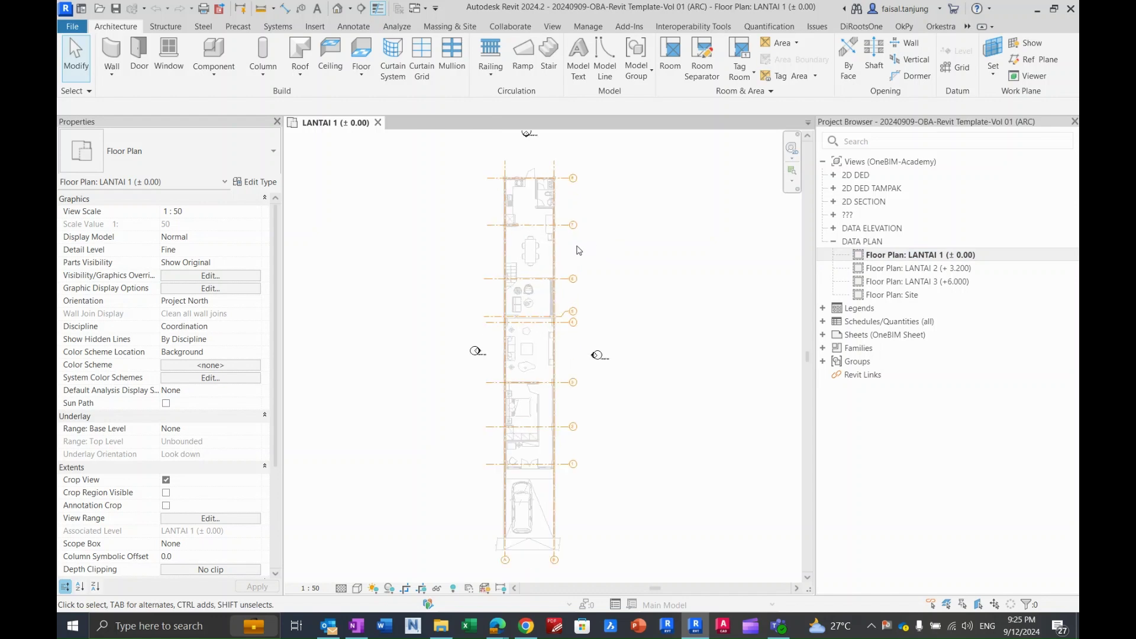
{"action": "scroll", "coordinate": [520, 244], "scroll_direction": "up", "scroll_amount": 2}
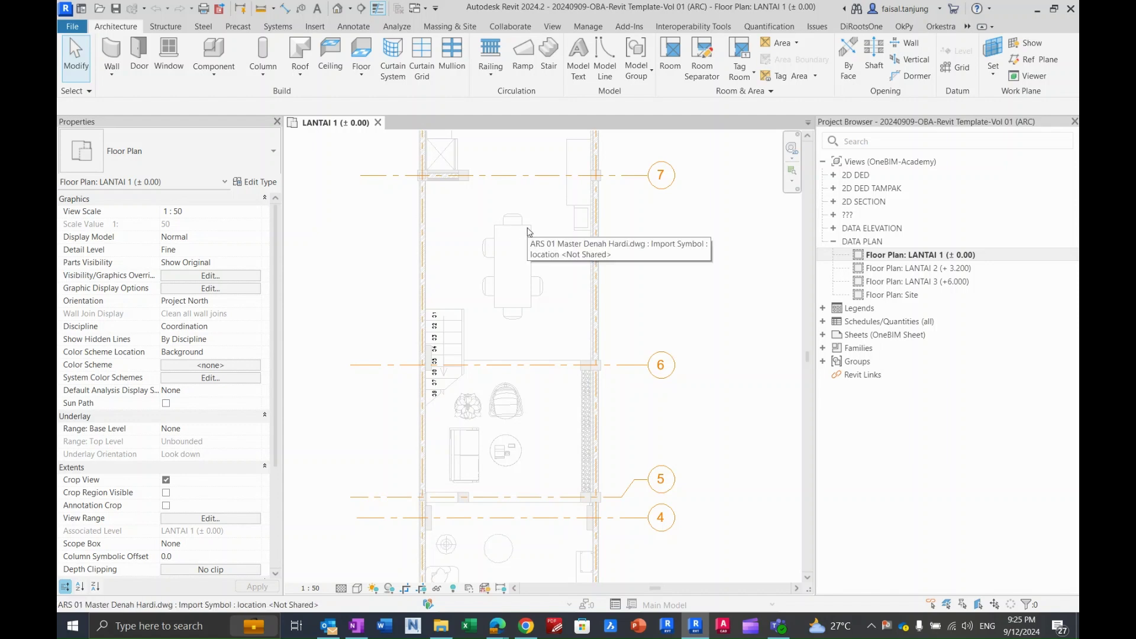
{"action": "left_click", "coordinate": [528, 230]}
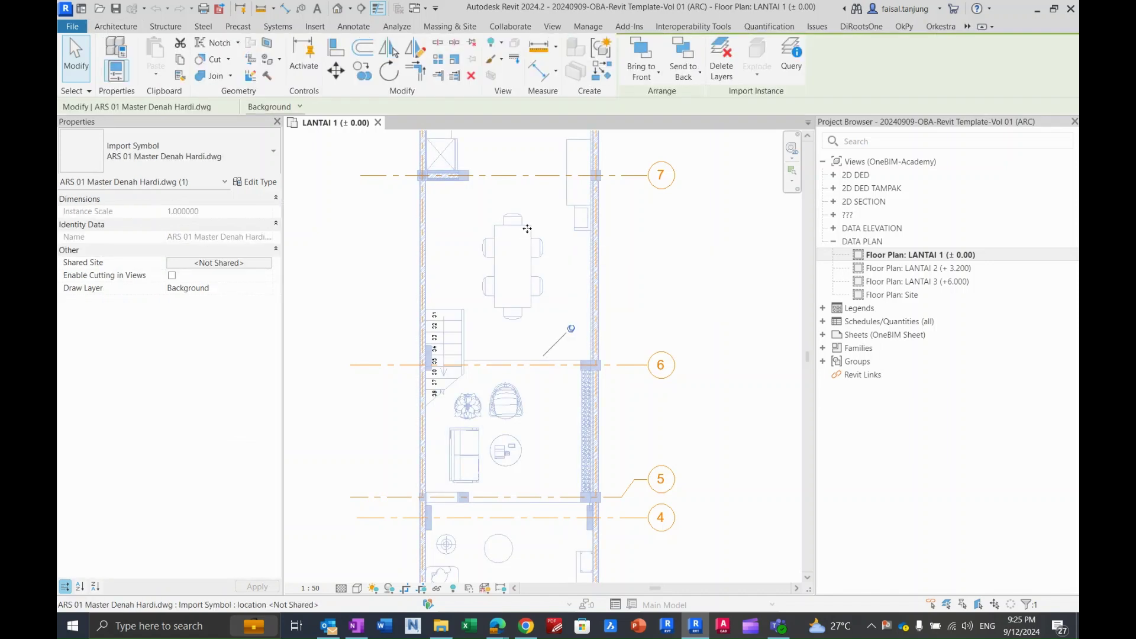
{"action": "middle_click_drag", "start_coordinate": [507, 237], "coordinate": [507, 256]}
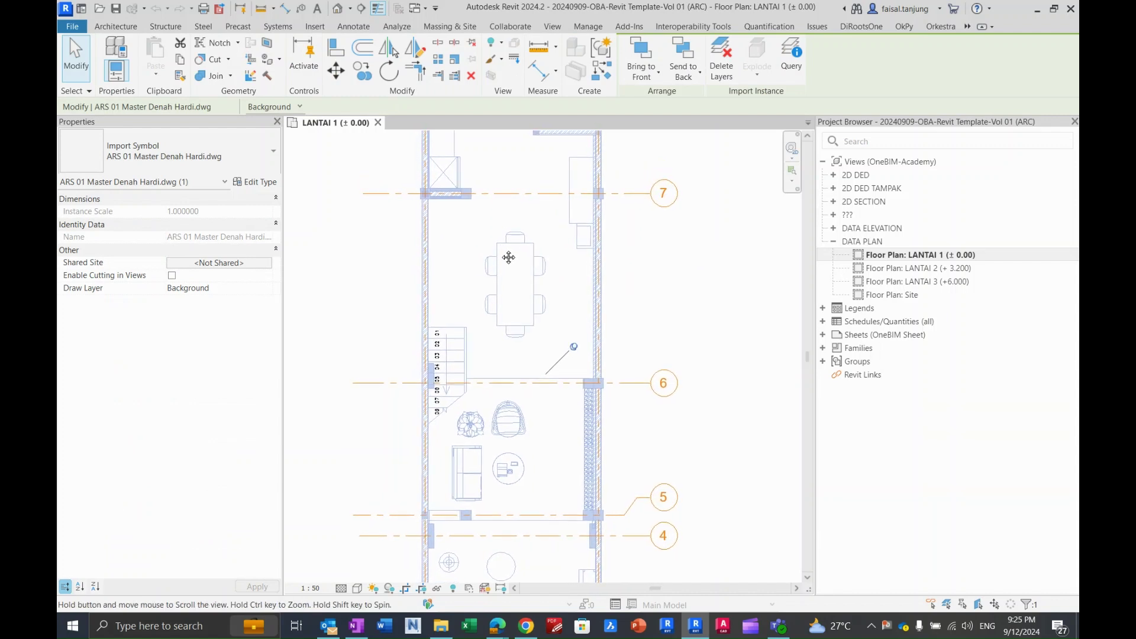
{"action": "left_click", "coordinate": [495, 240]}
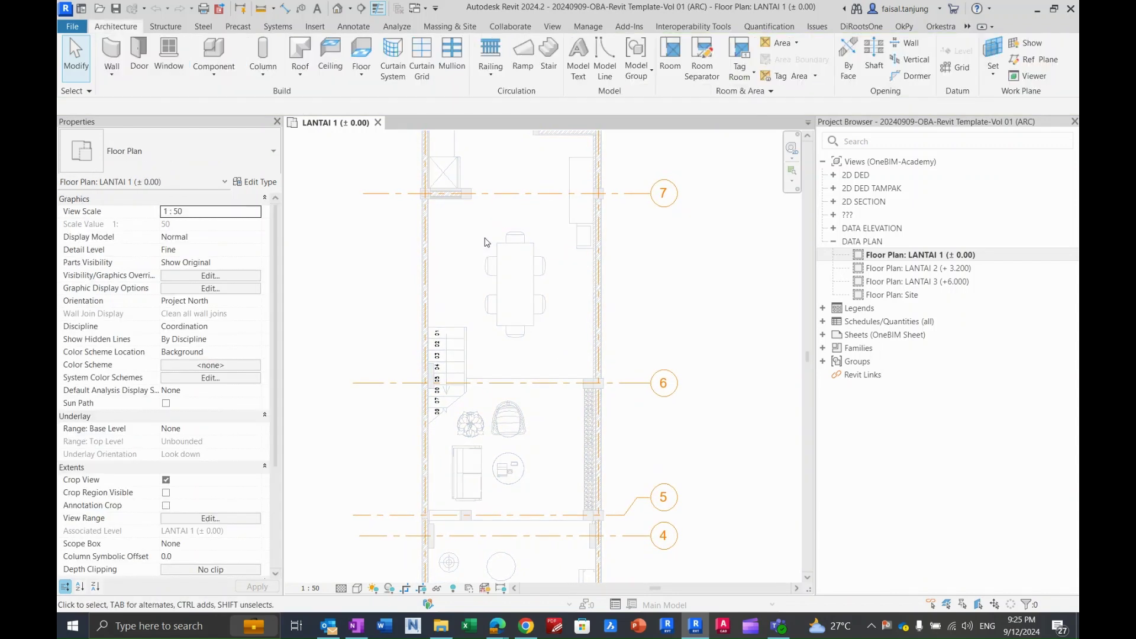
{"action": "left_click", "coordinate": [509, 246]}
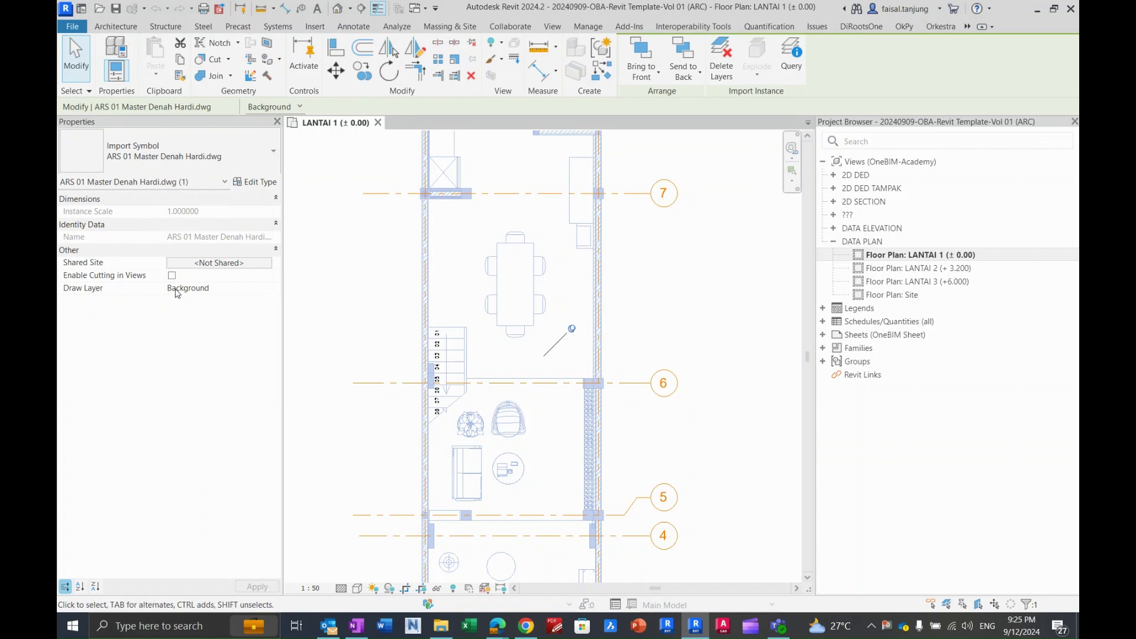
{"action": "left_click", "coordinate": [269, 288]}
{"action": "left_click", "coordinate": [200, 314]}
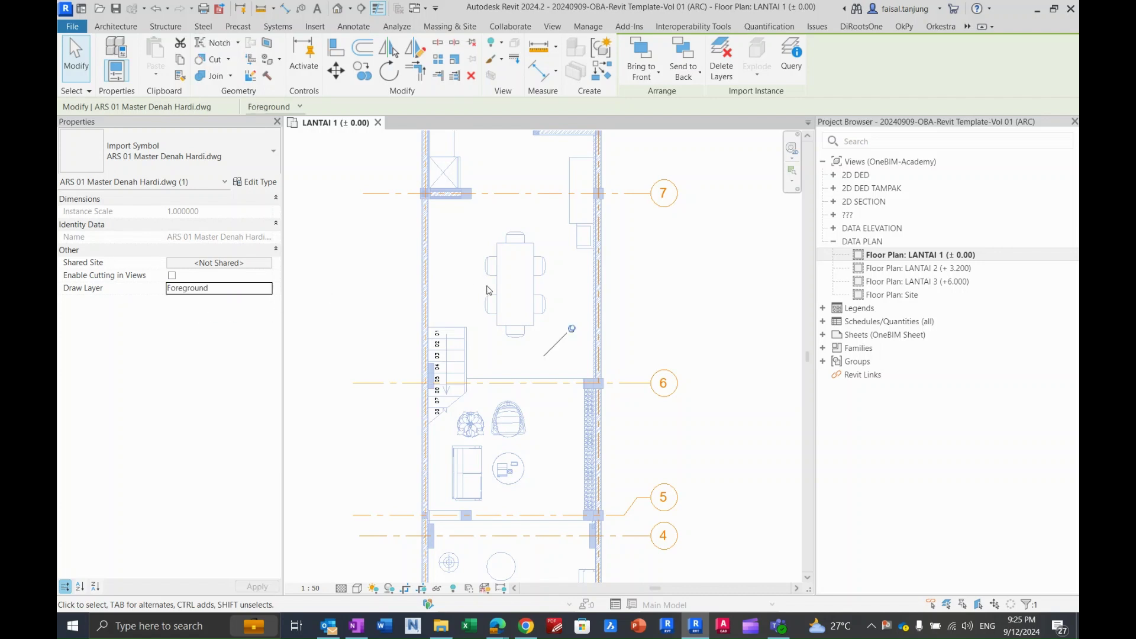
{"action": "key", "text": "Escape"}
Expand the 2D DED TAMPAK group of views to list its elevations.
{"action": "scroll", "coordinate": [479, 280], "scroll_direction": "down", "scroll_amount": 2}
{"action": "scroll", "coordinate": [479, 280], "scroll_direction": "down", "scroll_amount": 3}
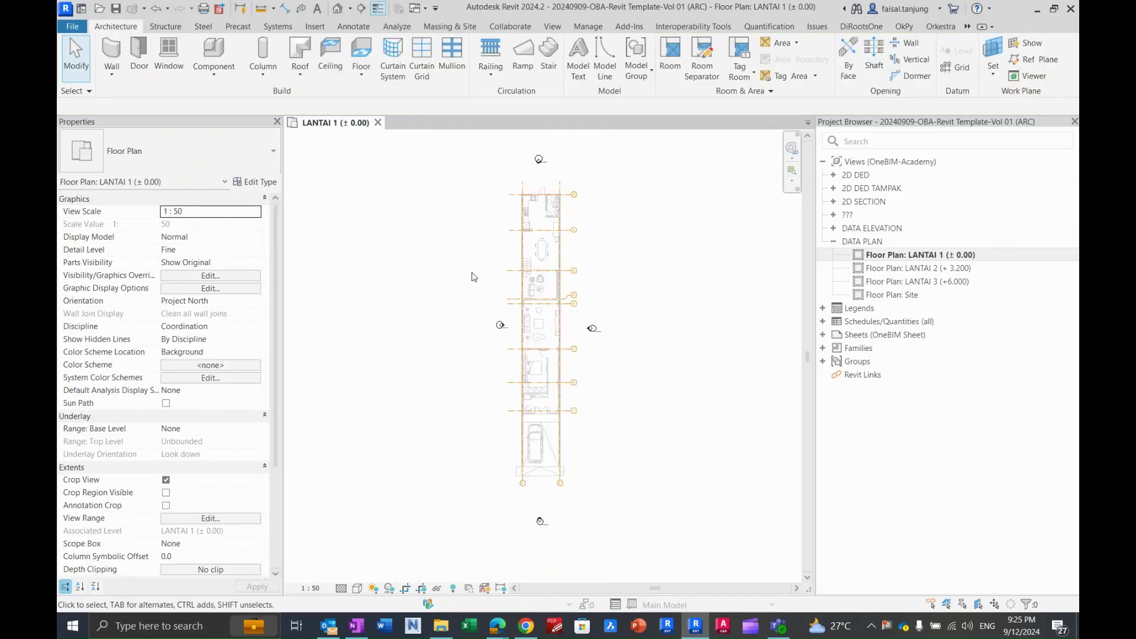
{"action": "scroll", "coordinate": [521, 278], "scroll_direction": "down", "scroll_amount": 1}
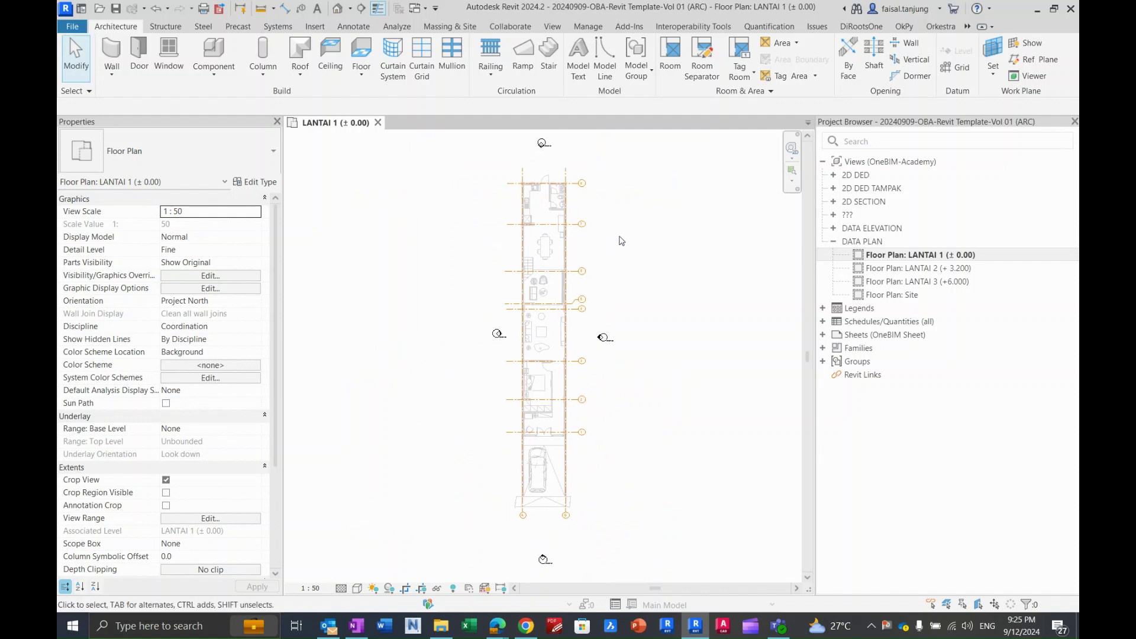
{"action": "scroll", "coordinate": [621, 241], "scroll_direction": "down", "scroll_amount": 1}
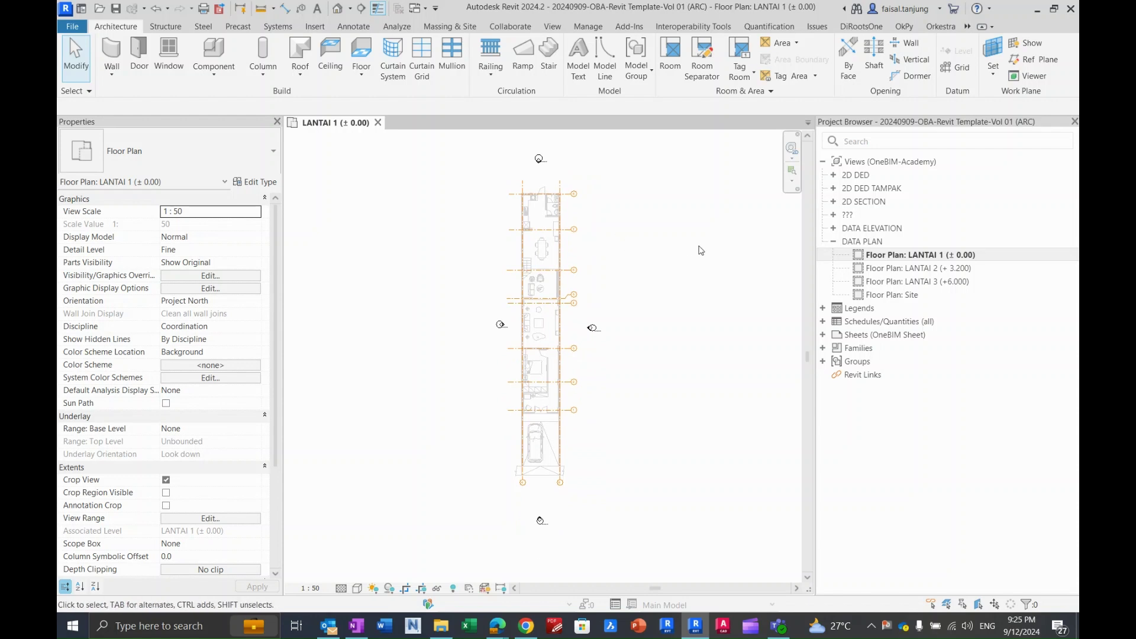
{"action": "left_click", "coordinate": [868, 189]}
{"action": "double_click", "coordinate": [866, 190]}
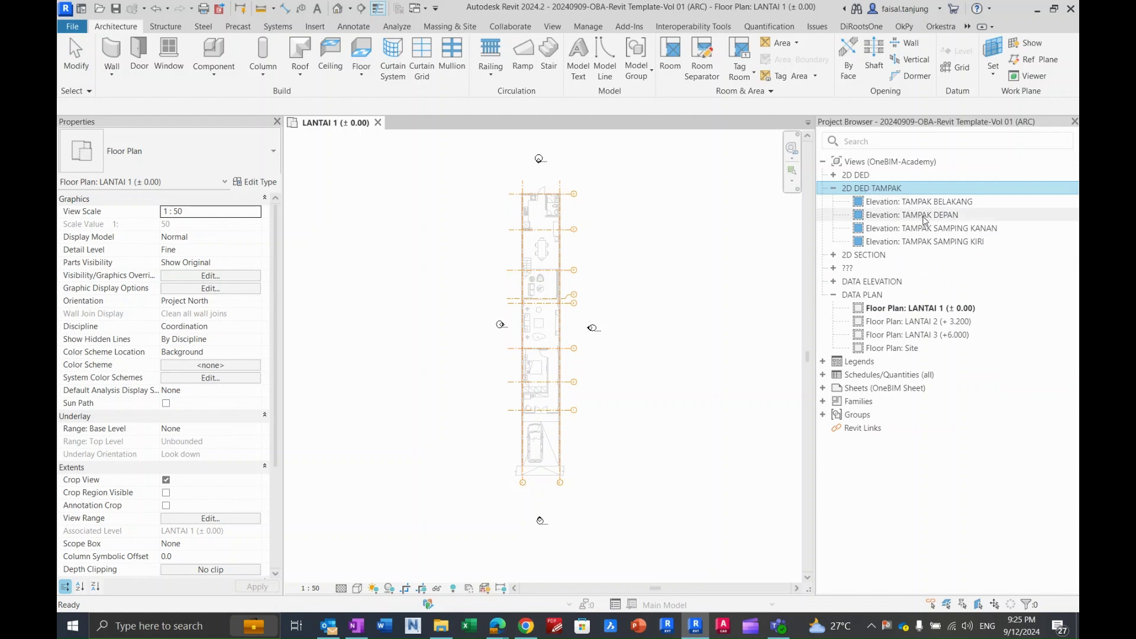
Open the front elevation TAMPAK DEPAN from its marker below grids A and B, and narrow the Project Browser to widen the drawing area.
{"action": "scroll", "coordinate": [567, 507], "scroll_direction": "up", "scroll_amount": 8}
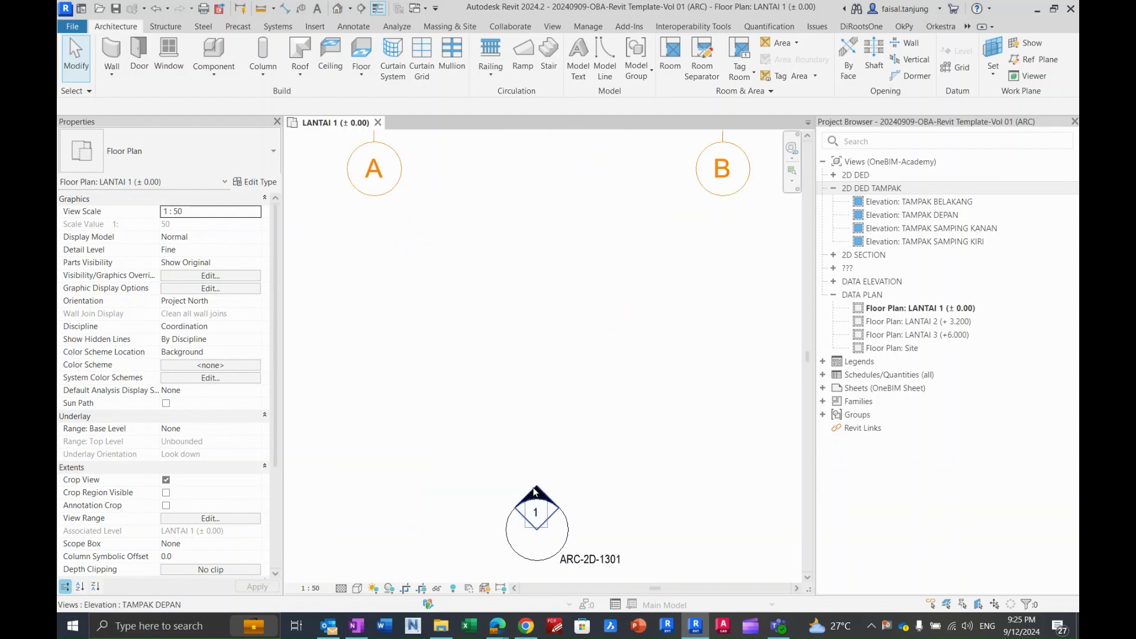
{"action": "left_click", "coordinate": [535, 493]}
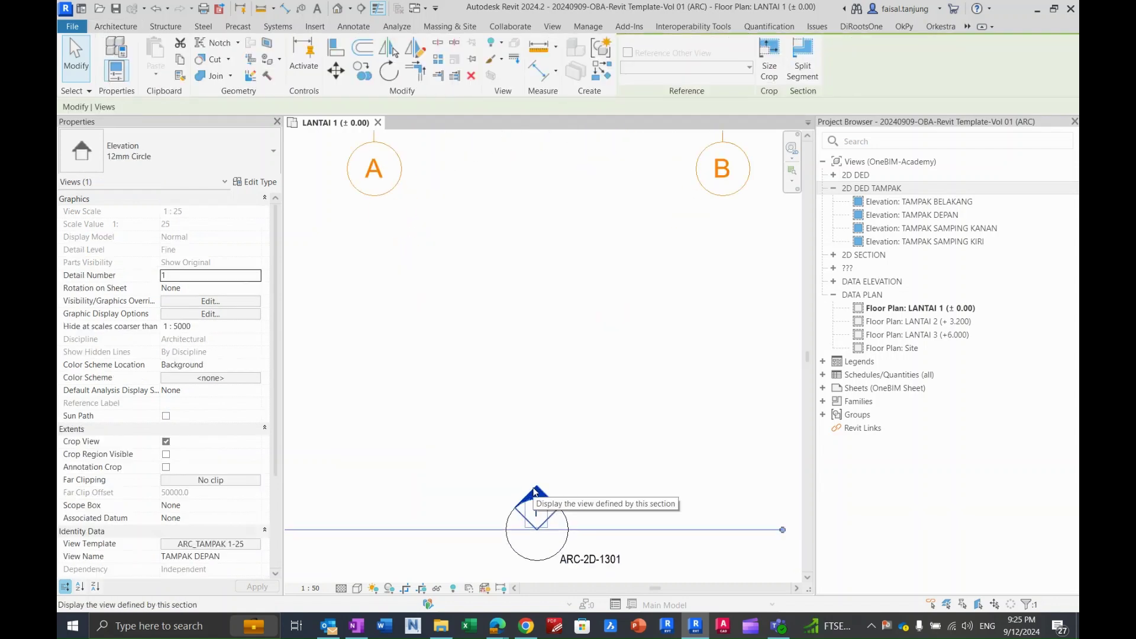
{"action": "right_click", "coordinate": [535, 492]}
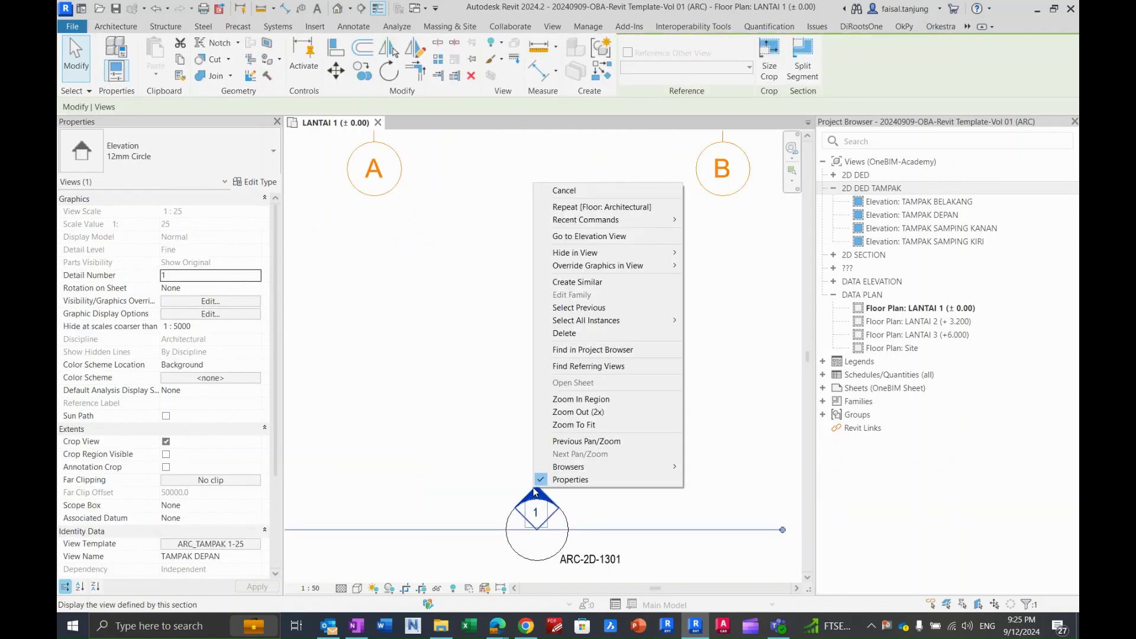
{"action": "left_click", "coordinate": [598, 237]}
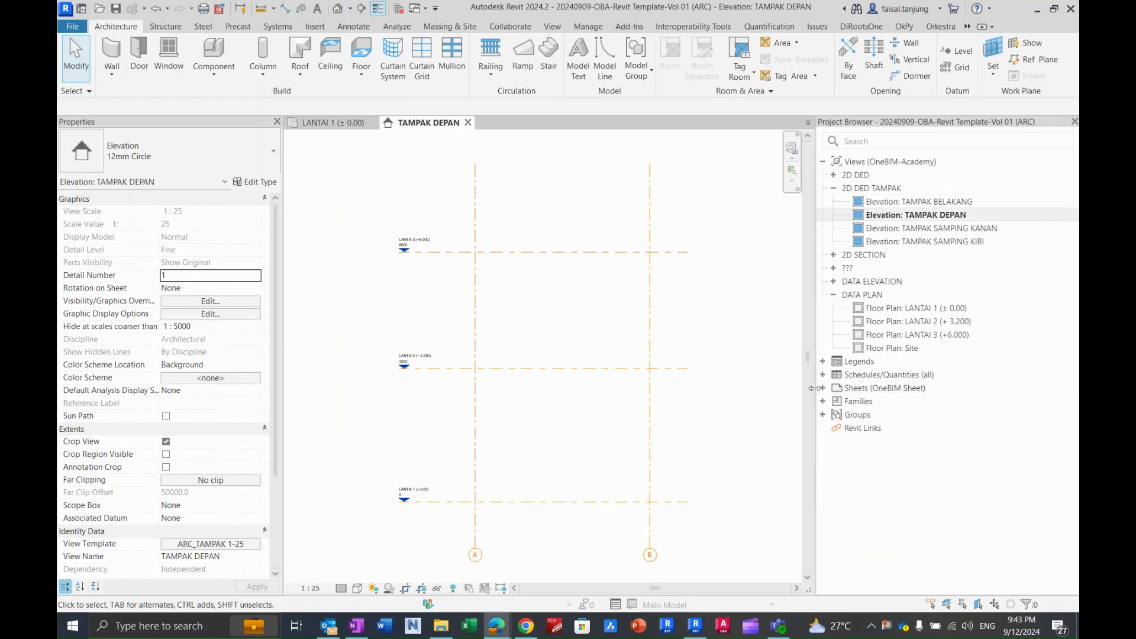
{"action": "left_click_drag", "start_coordinate": [816, 388], "coordinate": [868, 388]}
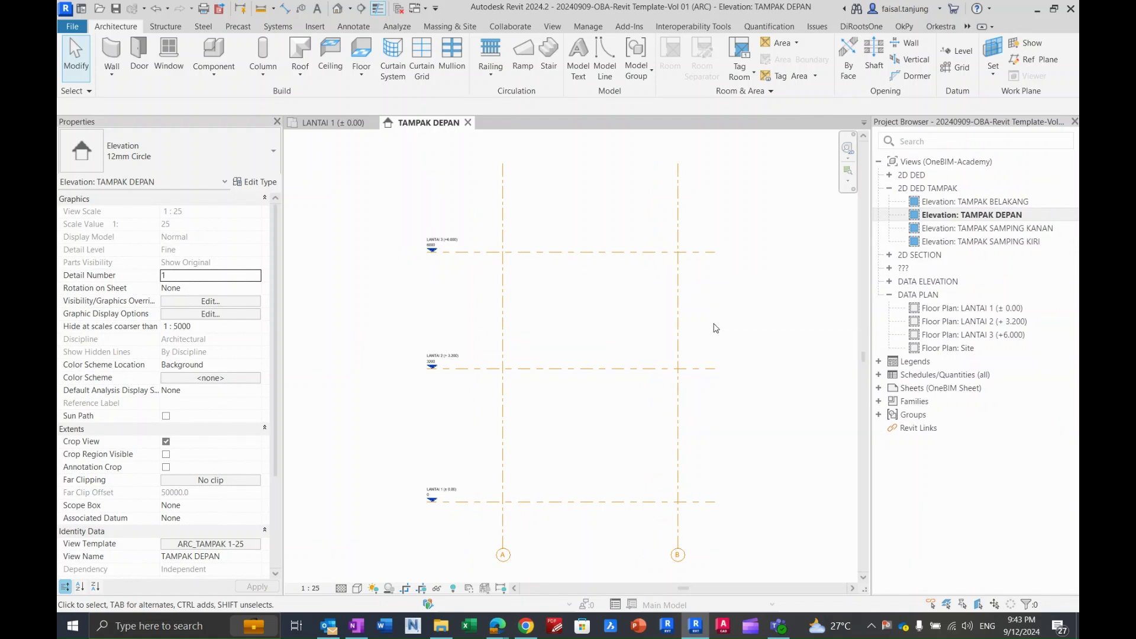
Examine the names and heights of levels LANTAI 1, LANTAI 2 and LANTAI 3 in the TAMPAK DEPAN elevation.
{"action": "scroll", "coordinate": [436, 504], "scroll_direction": "up", "scroll_amount": 5}
{"action": "scroll", "coordinate": [460, 432], "scroll_direction": "down", "scroll_amount": 4}
{"action": "scroll", "coordinate": [463, 414], "scroll_direction": "up", "scroll_amount": 2}
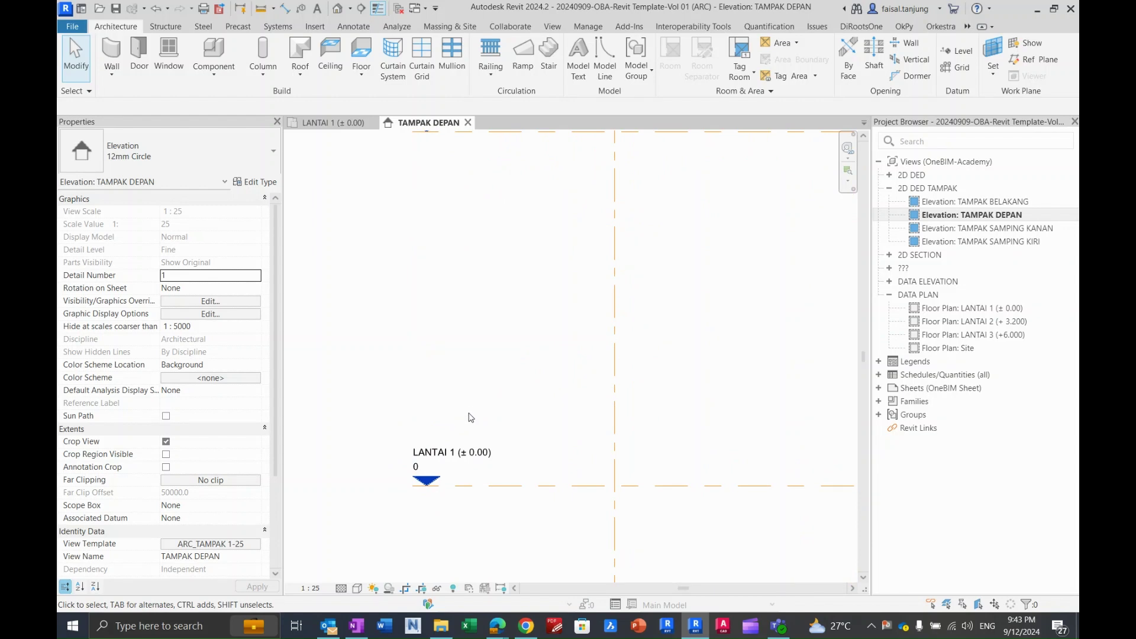
{"action": "scroll", "coordinate": [472, 408], "scroll_direction": "down", "scroll_amount": 3}
{"action": "scroll", "coordinate": [469, 315], "scroll_direction": "up", "scroll_amount": 3}
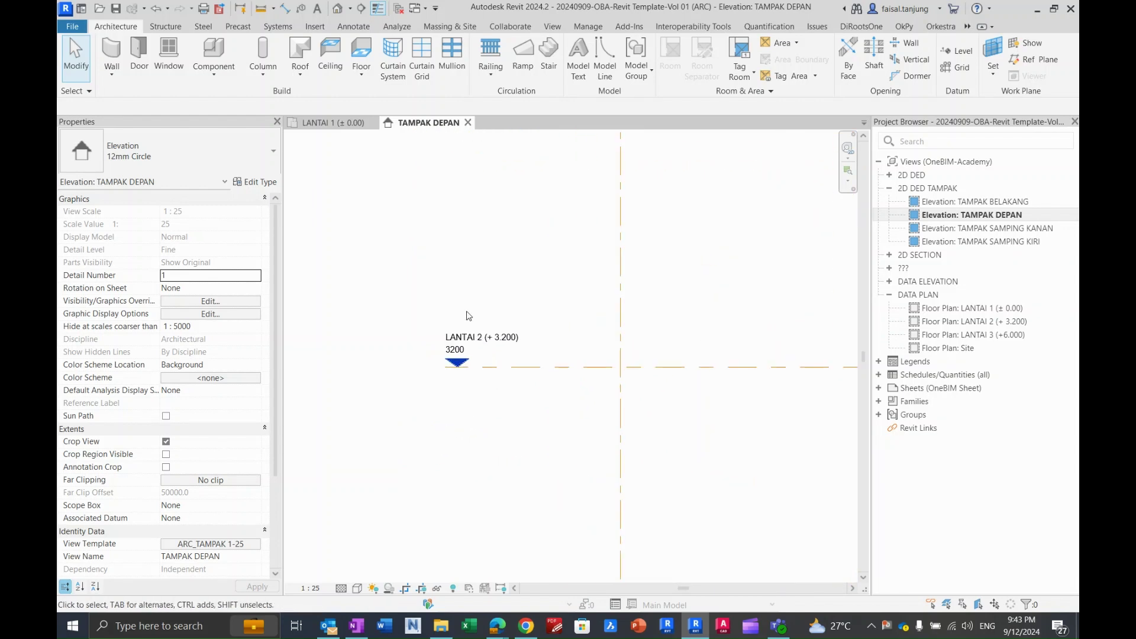
{"action": "scroll", "coordinate": [469, 315], "scroll_direction": "down", "scroll_amount": 2}
{"action": "mouse_move", "coordinate": [461, 319]}
{"action": "middle_mouse_down"}
{"action": "mouse_move", "coordinate": [472, 325]}
{"action": "mouse_move", "coordinate": [454, 344]}
{"action": "mouse_move", "coordinate": [477, 315]}
{"action": "mouse_move", "coordinate": [459, 313]}
{"action": "middle_mouse_up"}
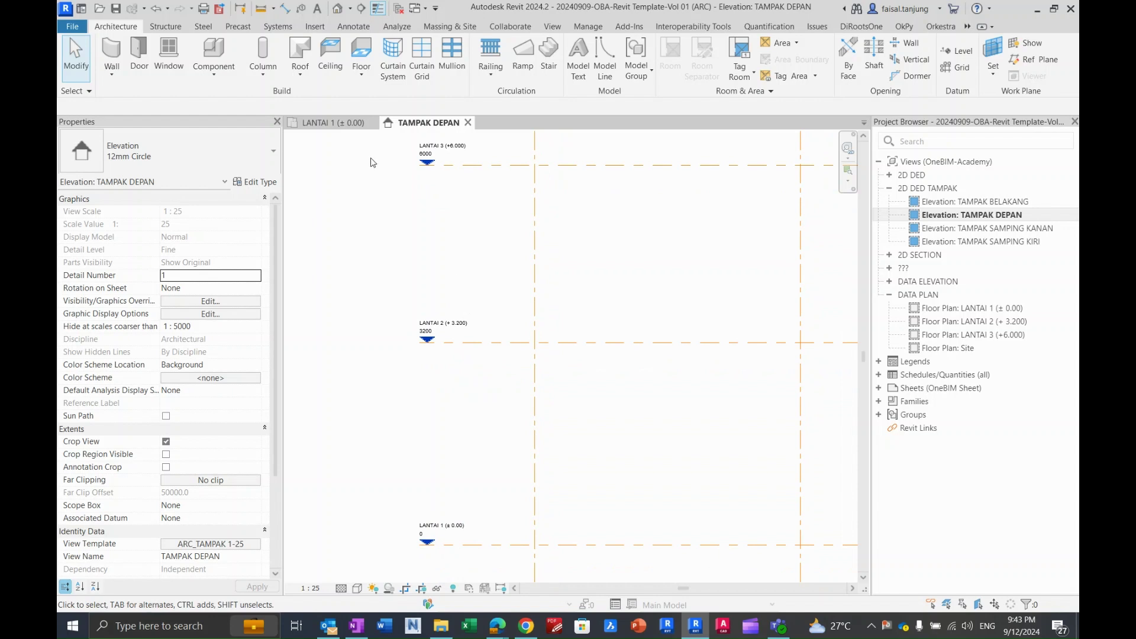
Return to the floor plan LANTAI 1 and show its crop region.
{"action": "left_click", "coordinate": [331, 123]}
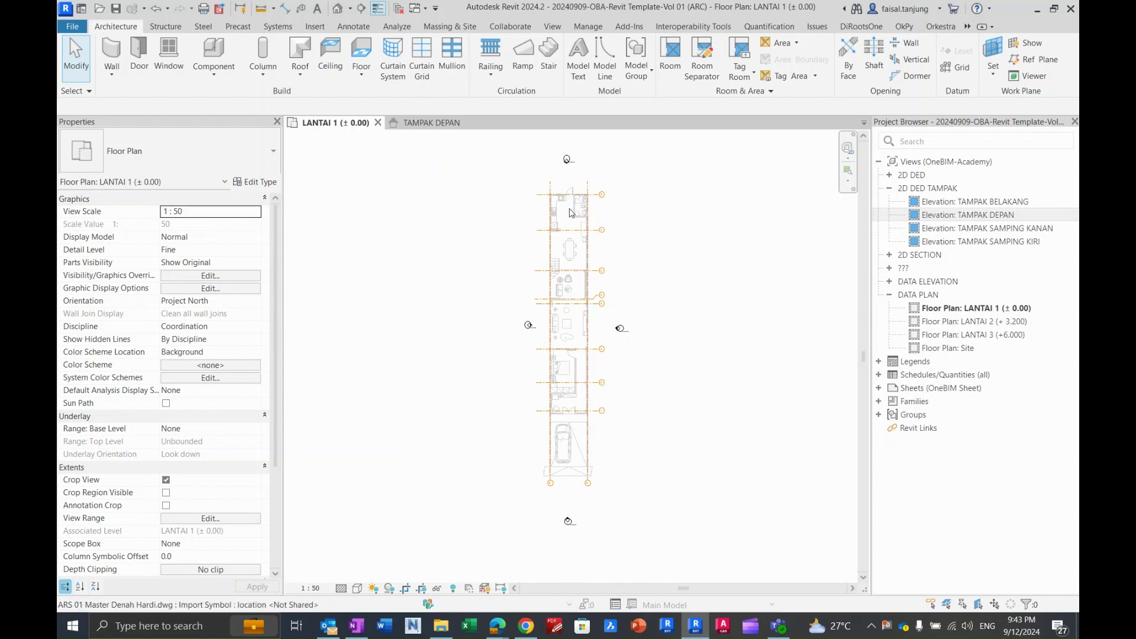
{"action": "middle_click_drag", "start_coordinate": [652, 265], "coordinate": [650, 265]}
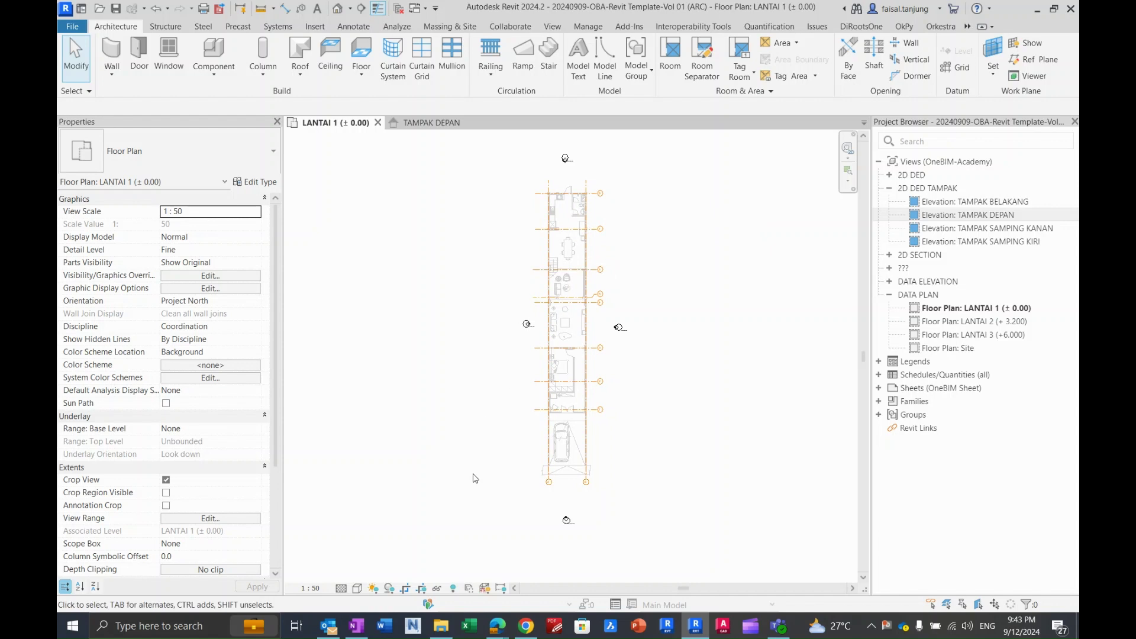
{"action": "left_click", "coordinate": [421, 589]}
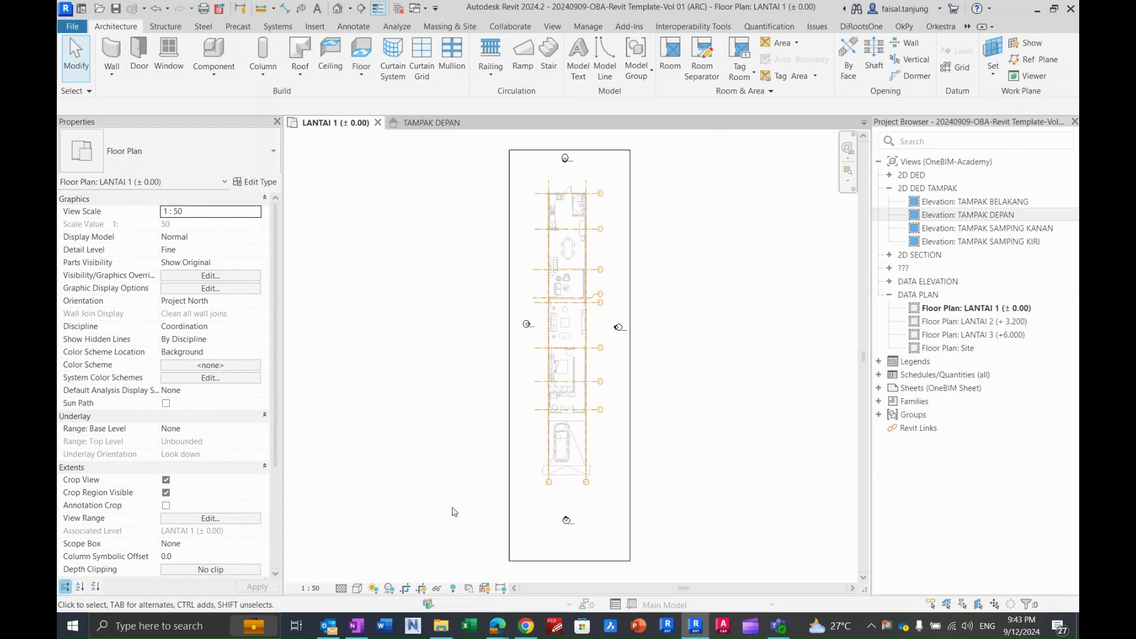
{"action": "scroll", "coordinate": [464, 396], "scroll_direction": "down", "scroll_amount": 2}
{"action": "scroll", "coordinate": [591, 372], "scroll_direction": "up", "scroll_amount": 2}
{"action": "scroll", "coordinate": [474, 426], "scroll_direction": "down", "scroll_amount": 1}
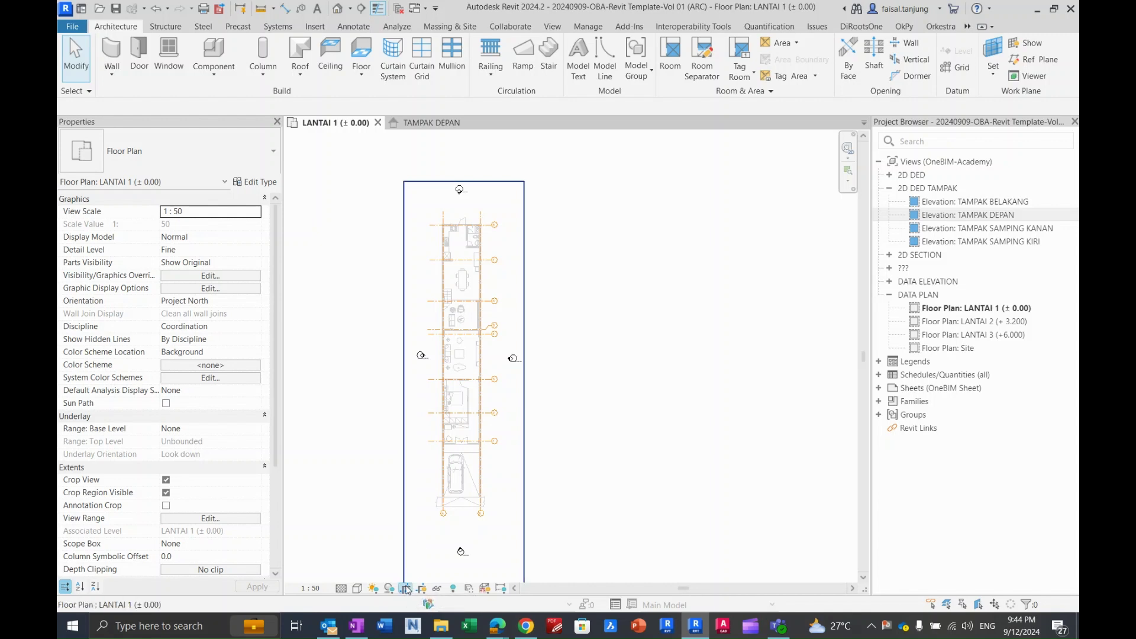
Turn off view cropping in LANTAI 1 to reveal the rest of the imported DWG.
{"action": "middle_click_drag", "start_coordinate": [373, 499], "coordinate": [401, 464]}
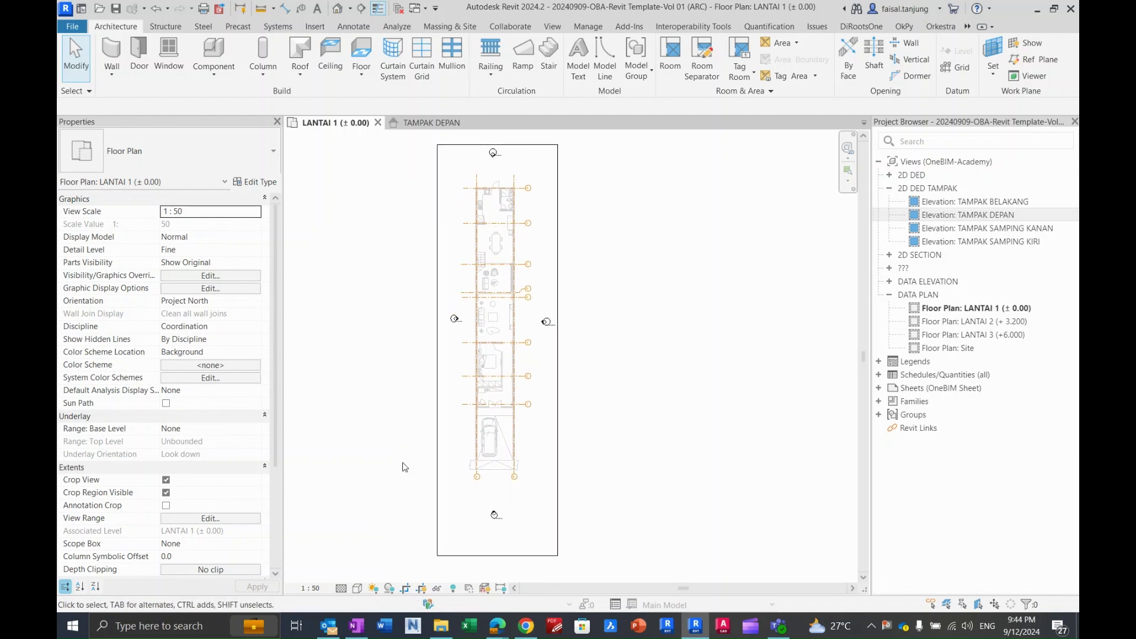
{"action": "left_click", "coordinate": [405, 588]}
{"action": "middle_click_drag", "start_coordinate": [568, 354], "coordinate": [561, 354]}
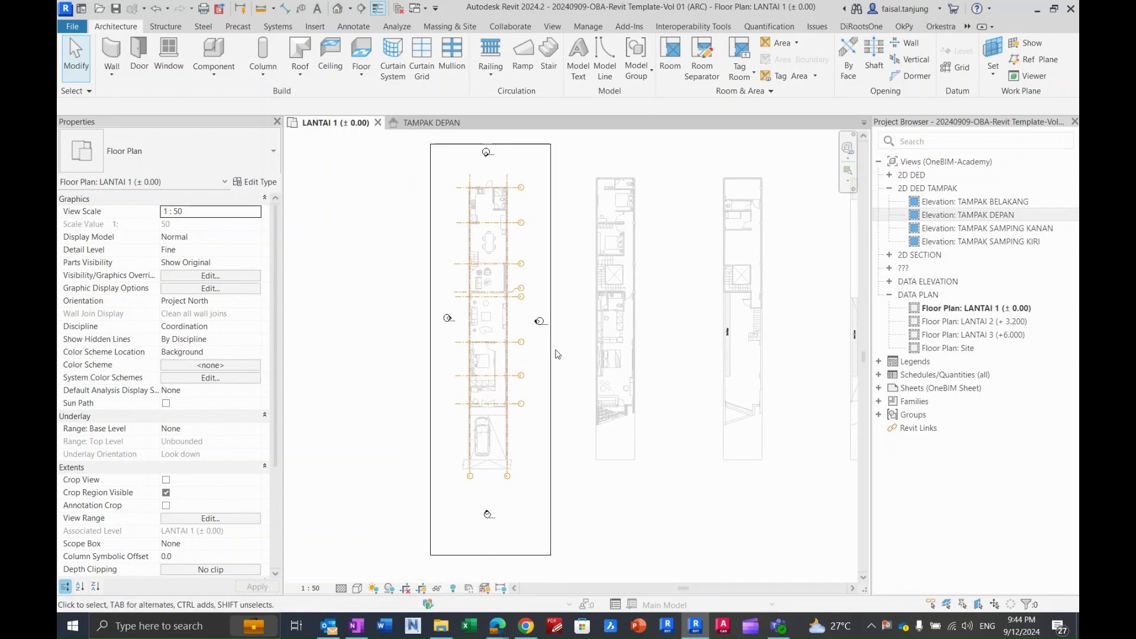
Examine the building section drawings beside the plans in the imported DWG, focusing on the floor slabs.
{"action": "middle_click_drag", "start_coordinate": [611, 298], "coordinate": [492, 304]}
{"action": "scroll", "coordinate": [485, 307], "scroll_direction": "down", "scroll_amount": 1}
{"action": "middle_click_drag", "start_coordinate": [600, 310], "coordinate": [479, 312]}
{"action": "middle_click_drag", "start_coordinate": [690, 304], "coordinate": [532, 297]}
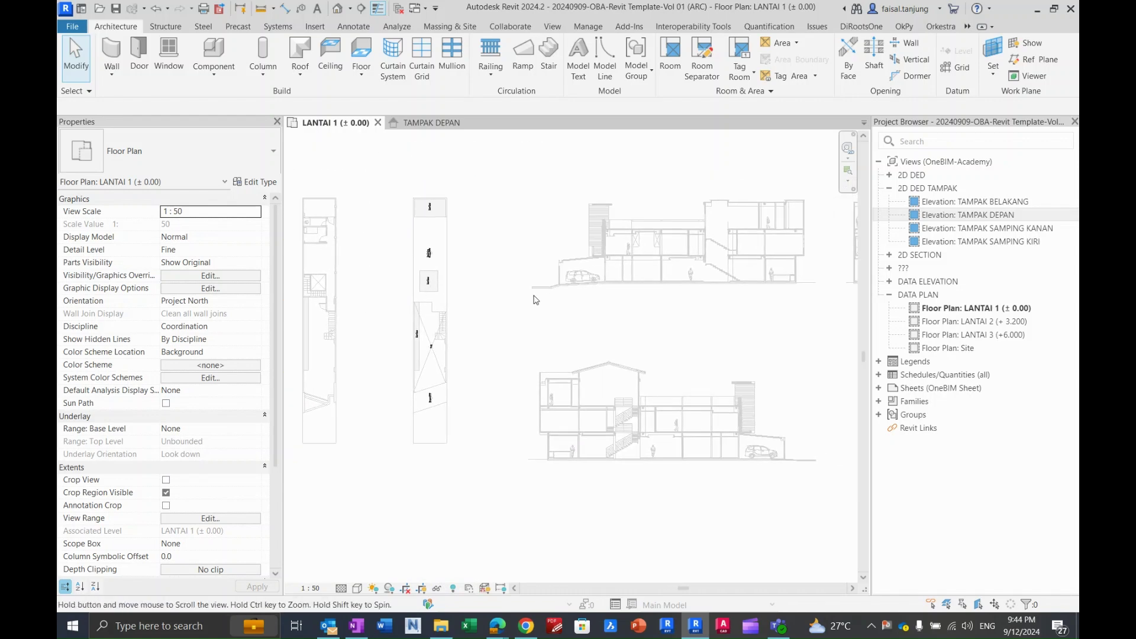
{"action": "scroll", "coordinate": [716, 260], "scroll_direction": "up", "scroll_amount": 1}
{"action": "scroll", "coordinate": [716, 260], "scroll_direction": "up", "scroll_amount": 8}
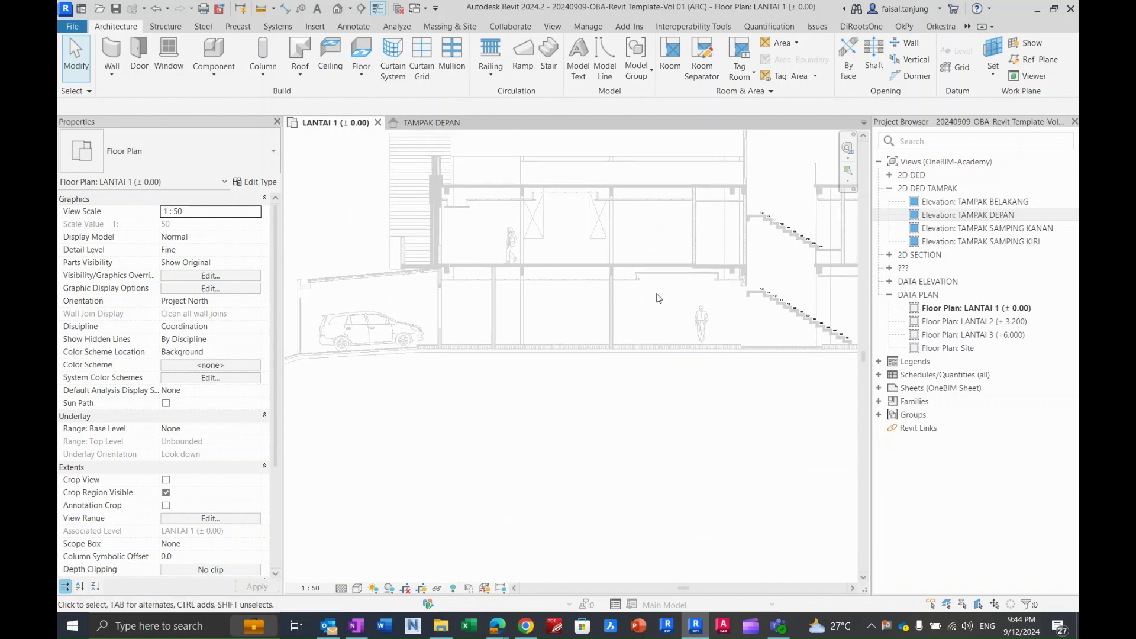
{"action": "middle_click_drag", "start_coordinate": [652, 298], "coordinate": [633, 366]}
{"action": "scroll", "coordinate": [634, 405], "scroll_direction": "up", "scroll_amount": 1}
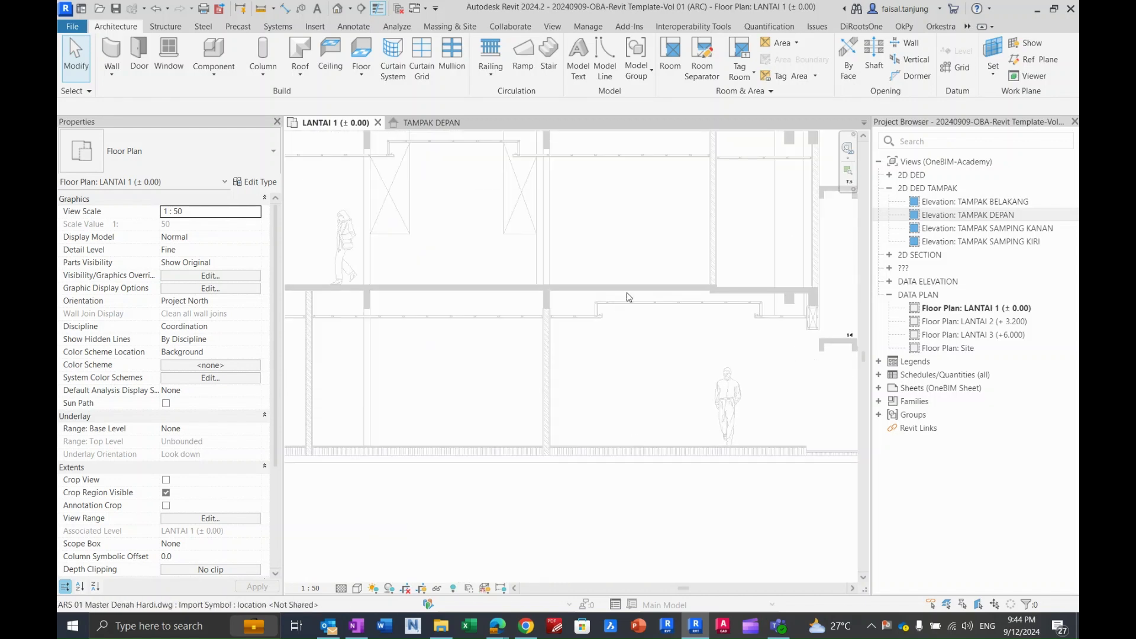
{"action": "middle_click_drag", "start_coordinate": [629, 298], "coordinate": [591, 376]}
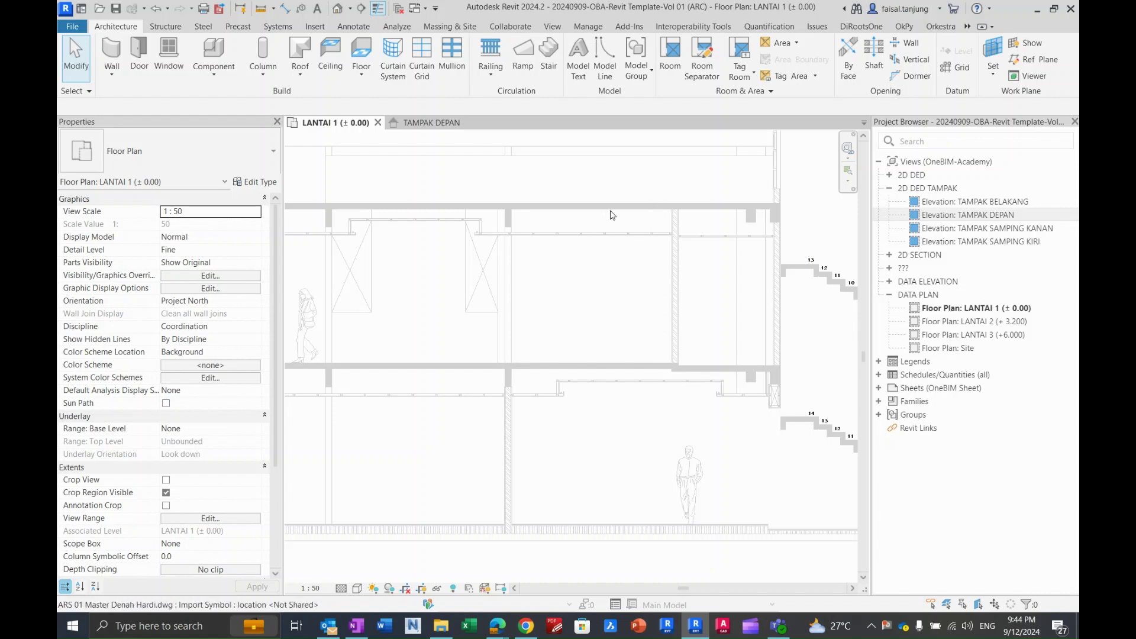
Place an aligned dimension in the DWG section from the ground floor surface to the top of the second-floor slab.
{"action": "left_click", "coordinate": [353, 27]}
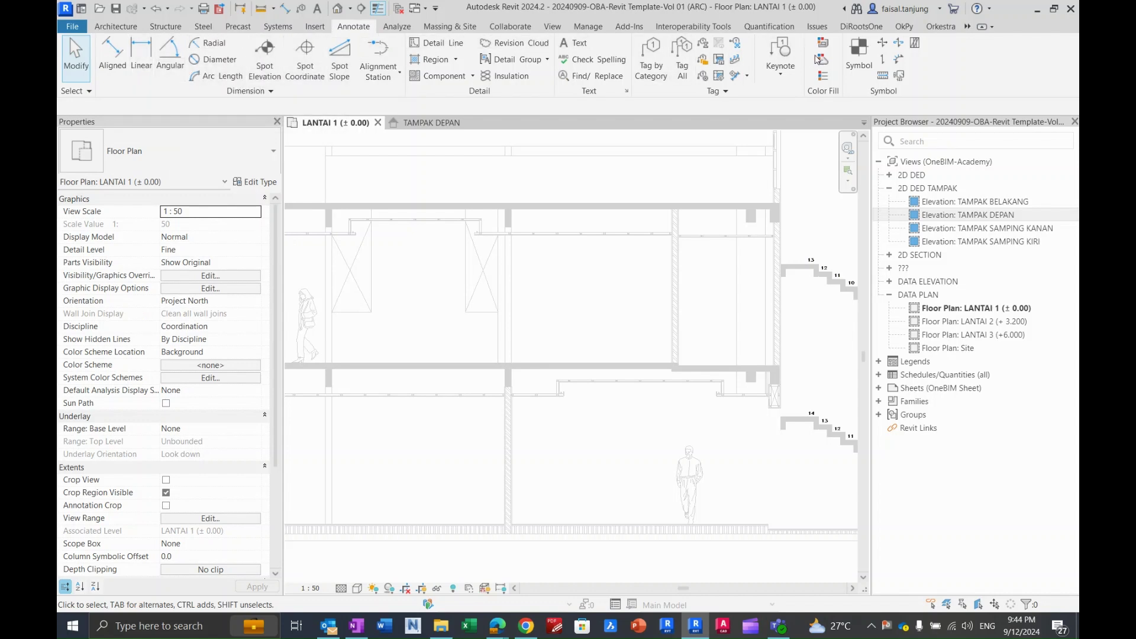
{"action": "middle_click_drag", "start_coordinate": [625, 314], "coordinate": [623, 312]}
{"action": "middle_click_drag", "start_coordinate": [642, 406], "coordinate": [630, 350]}
{"action": "key", "text": "d"}
{"action": "key", "text": "i"}
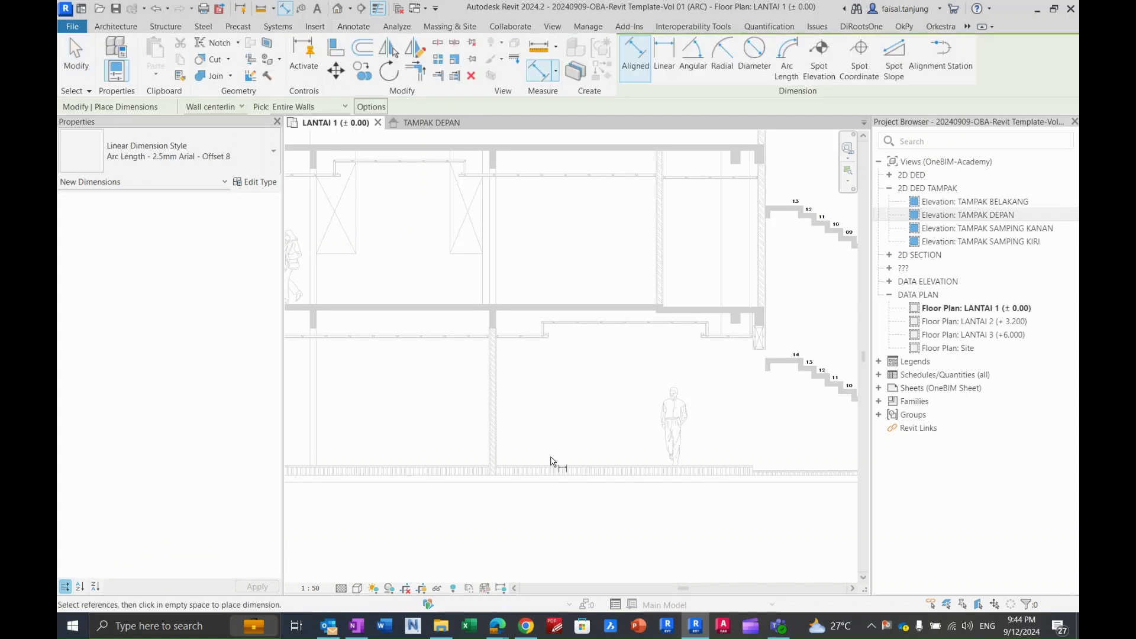
{"action": "scroll", "coordinate": [560, 465], "scroll_direction": "up", "scroll_amount": 6}
{"action": "left_click", "coordinate": [574, 468]}
{"action": "scroll", "coordinate": [572, 404], "scroll_direction": "down", "scroll_amount": 3}
{"action": "scroll", "coordinate": [575, 254], "scroll_direction": "up", "scroll_amount": 4}
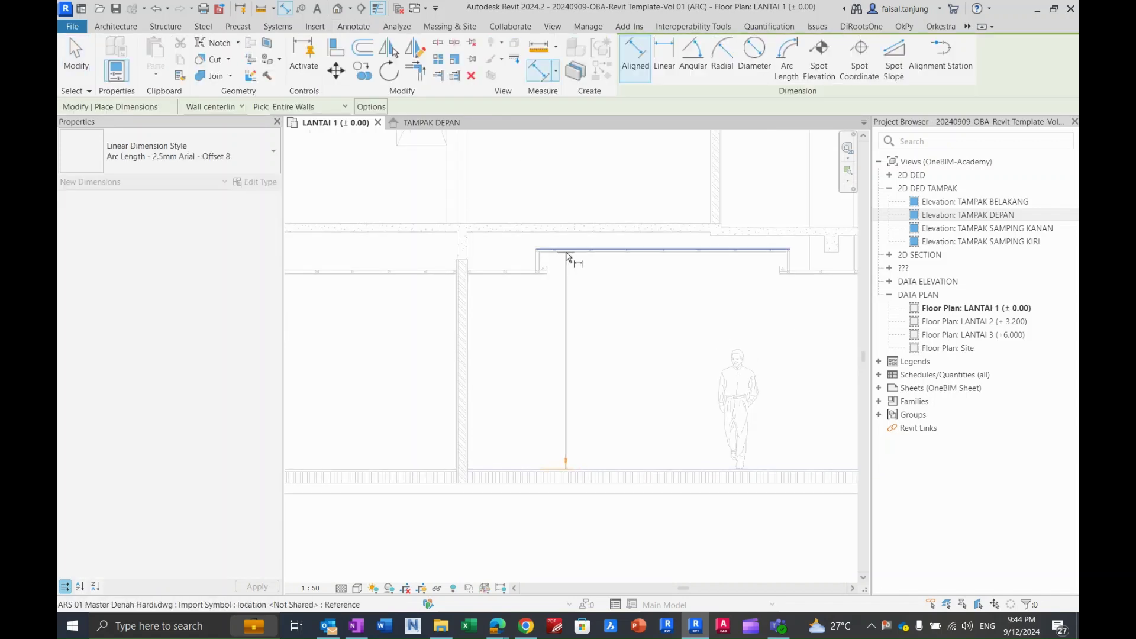
{"action": "left_click", "coordinate": [562, 191]}
{"action": "scroll", "coordinate": [559, 192], "scroll_direction": "down", "scroll_amount": 2}
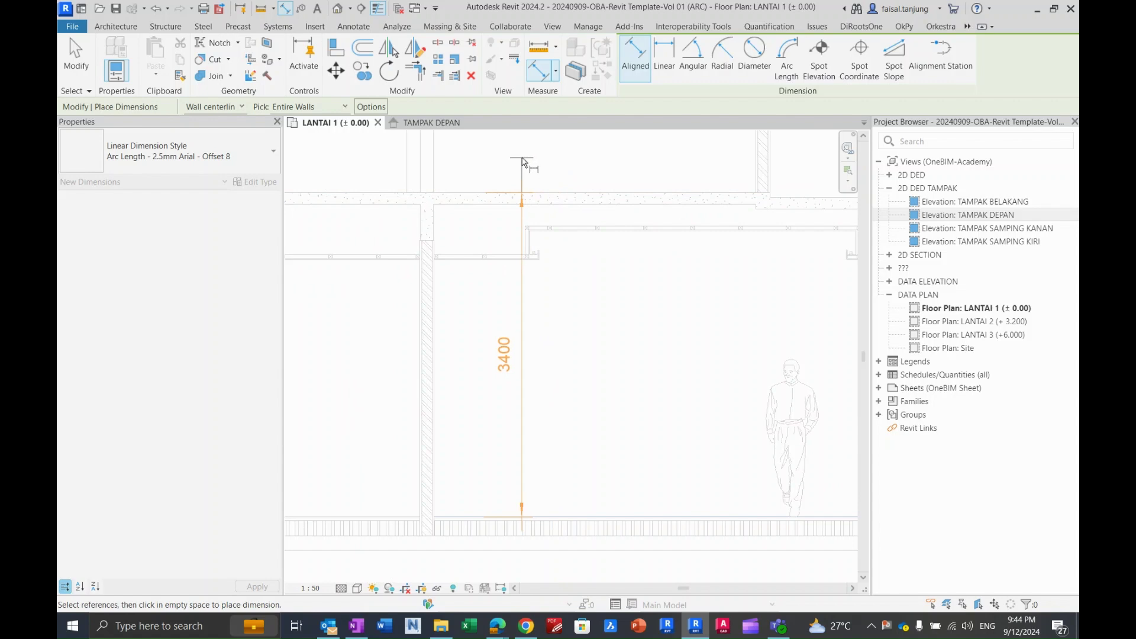
{"action": "left_click", "coordinate": [522, 160]}
{"action": "middle_click_drag", "start_coordinate": [546, 227], "coordinate": [553, 278]}
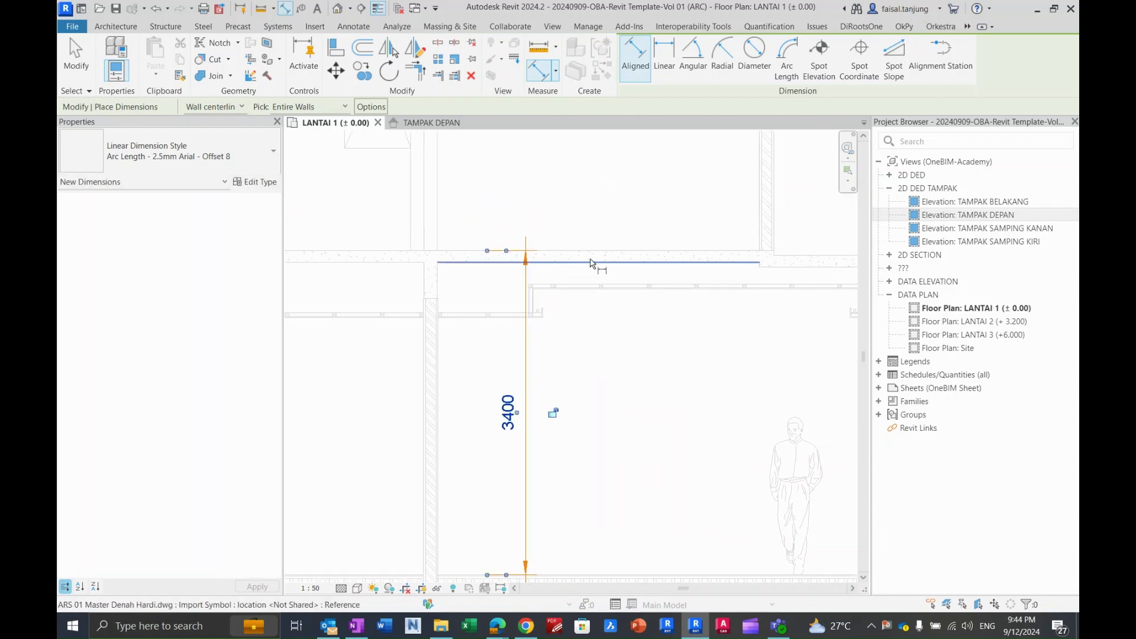
{"action": "scroll", "coordinate": [595, 263], "scroll_direction": "down", "scroll_amount": 1}
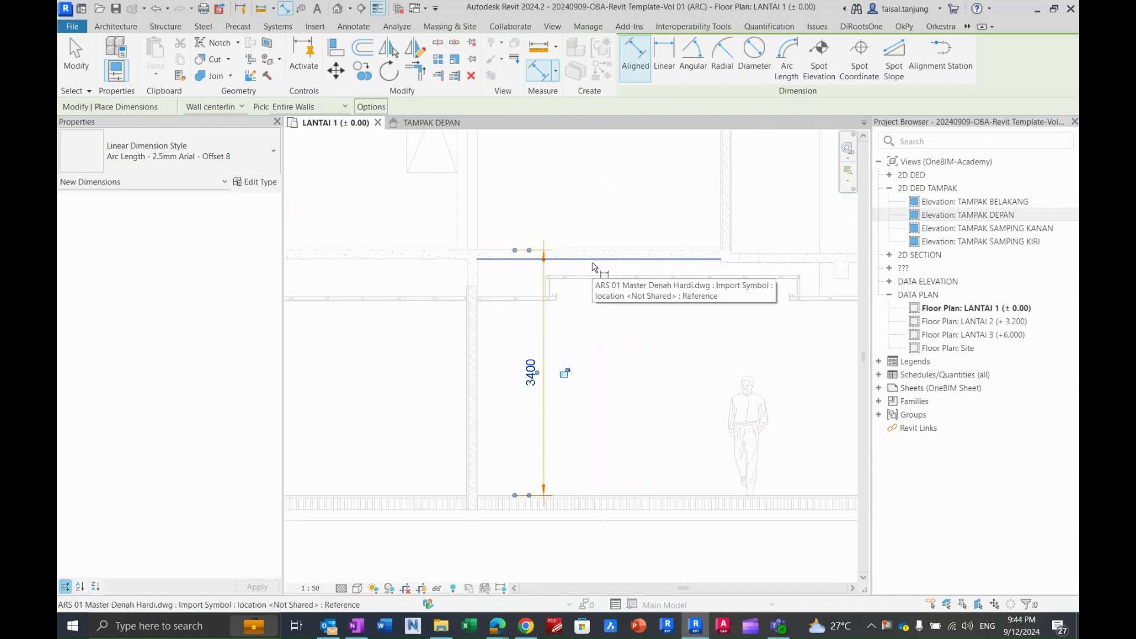
{"action": "key", "text": "Escape"}
{"action": "key", "text": "Escape"}
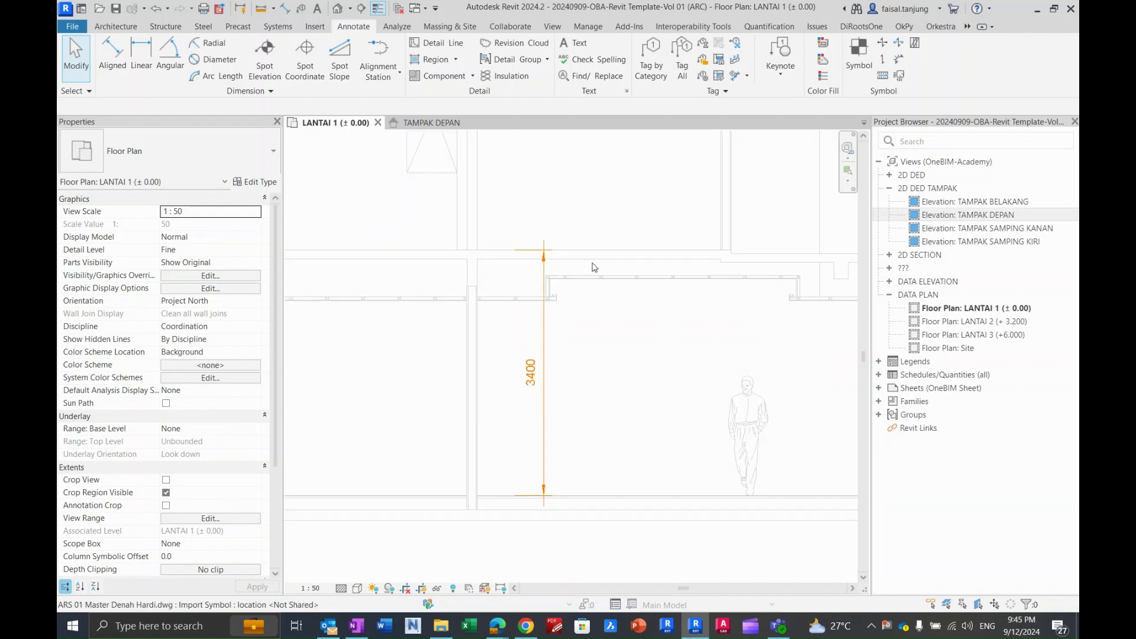
Place an aligned dimension between levels LANTAI 1 and LANTAI 2 beside grid A in the TAMPAK DEPAN elevation.
{"action": "left_click", "coordinate": [442, 123]}
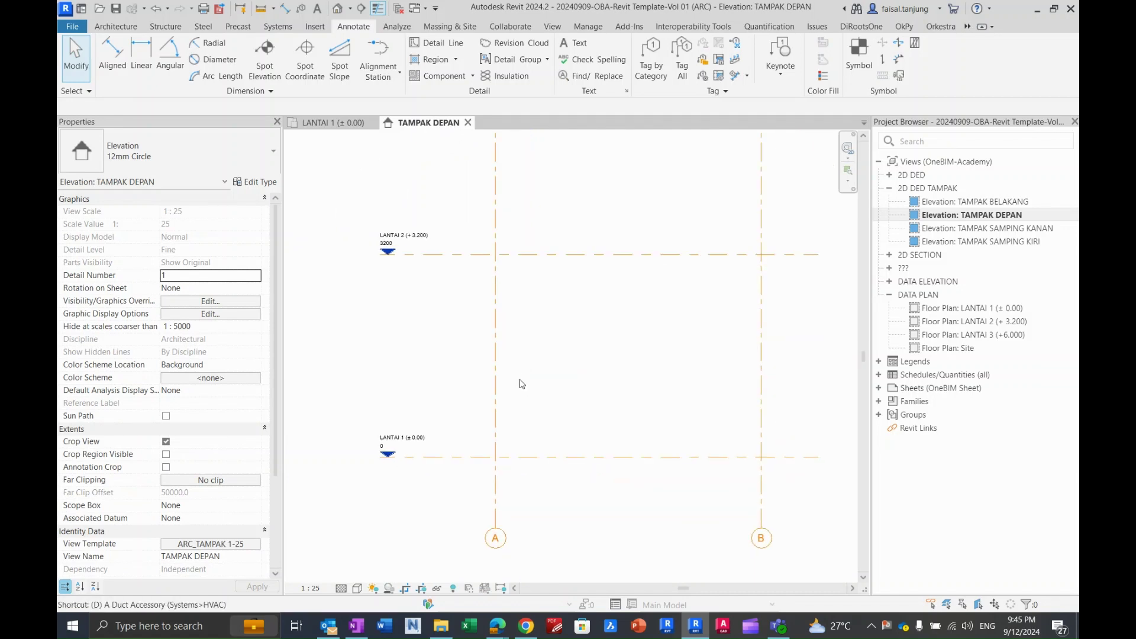
{"action": "key", "text": "d"}
{"action": "key", "text": "i"}
{"action": "left_click", "coordinate": [539, 457]}
{"action": "left_click", "coordinate": [528, 256]}
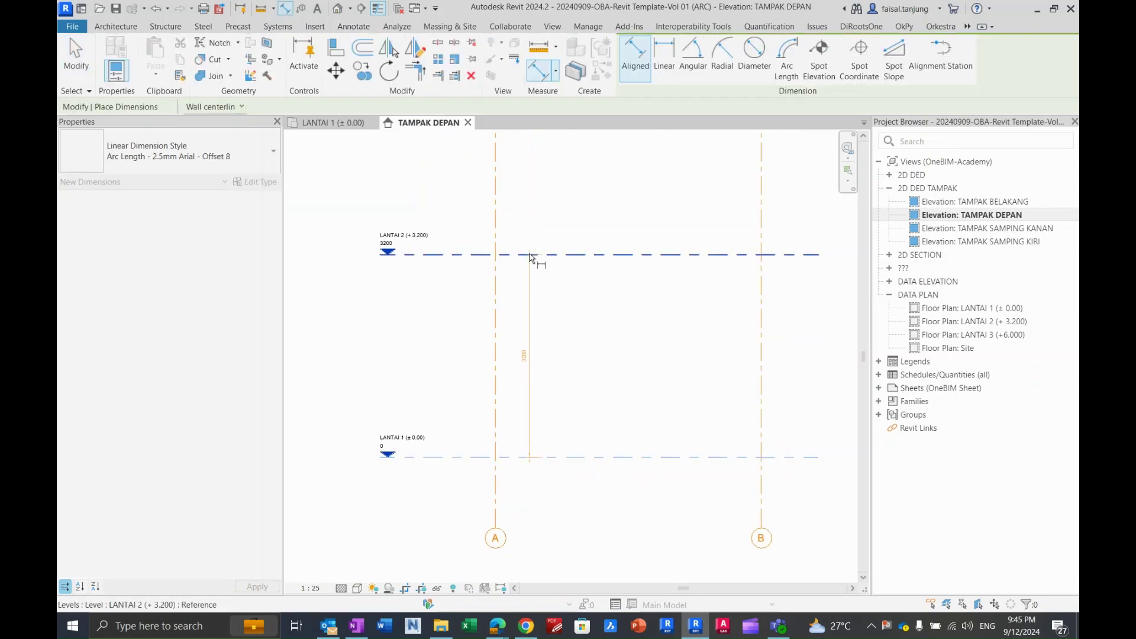
{"action": "left_click", "coordinate": [464, 355]}
{"action": "key", "text": "Escape"}
{"action": "key", "text": "Escape"}
{"action": "scroll", "coordinate": [462, 352], "scroll_direction": "up", "scroll_amount": 1}
{"action": "scroll", "coordinate": [473, 340], "scroll_direction": "up", "scroll_amount": 1}
{"action": "scroll", "coordinate": [489, 325], "scroll_direction": "down", "scroll_amount": 3}
{"action": "scroll", "coordinate": [474, 308], "scroll_direction": "up", "scroll_amount": 2}
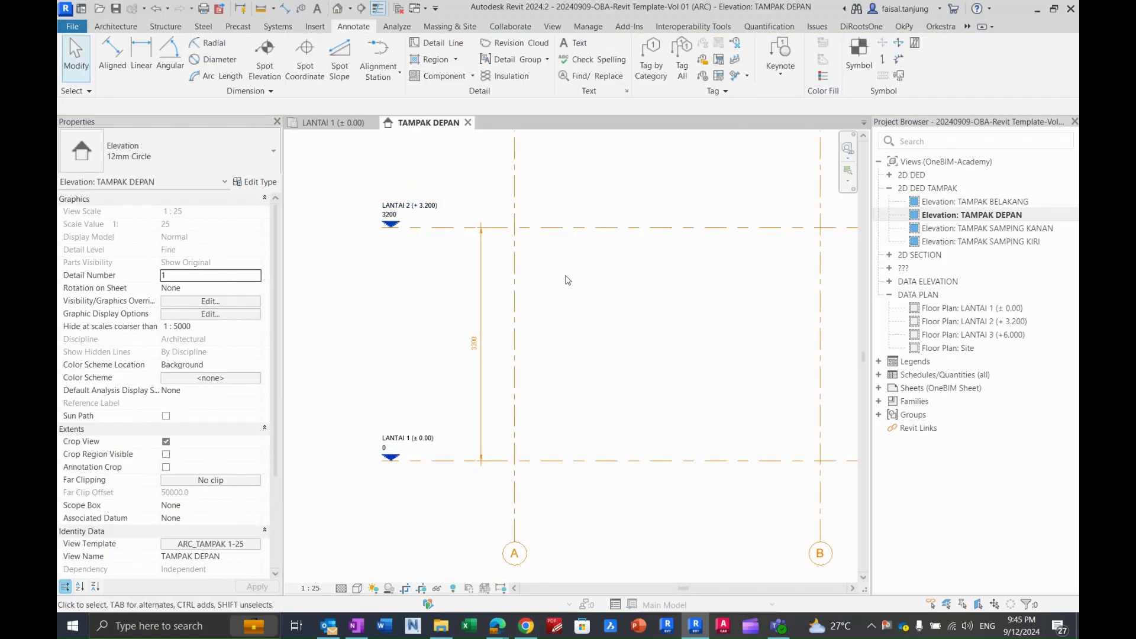
Set the elevation of level LANTAI 2 to 3400.
{"action": "left_click", "coordinate": [555, 228]}
{"action": "middle_click_drag", "start_coordinate": [450, 271], "coordinate": [448, 272]}
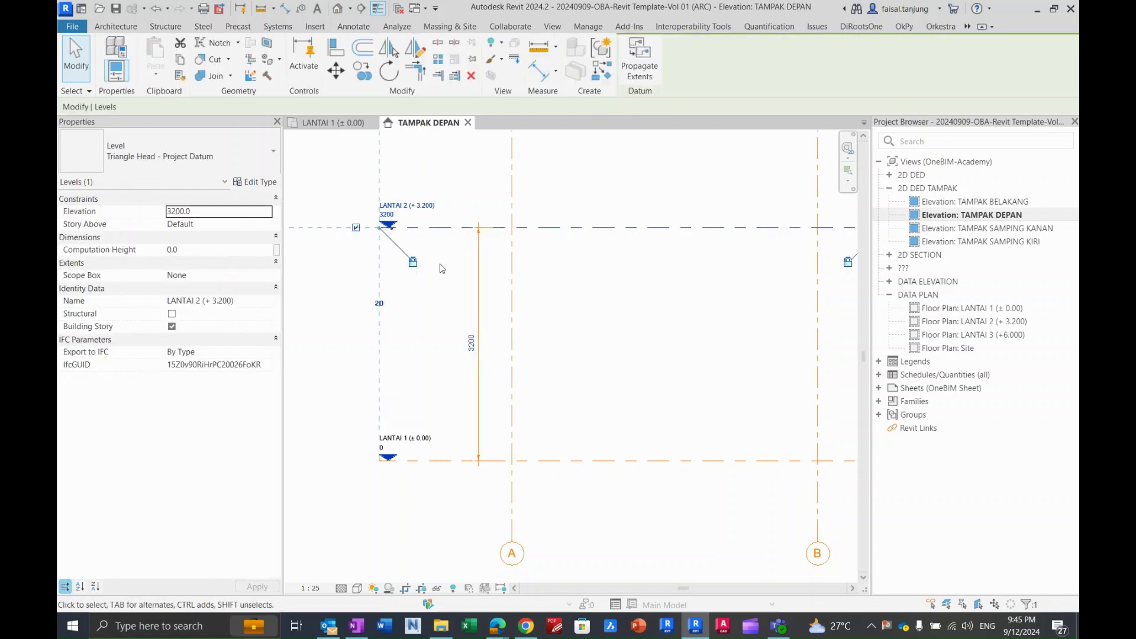
{"action": "left_click", "coordinate": [388, 214]}
{"action": "left_click_drag", "start_coordinate": [363, 220], "coordinate": [342, 222]}
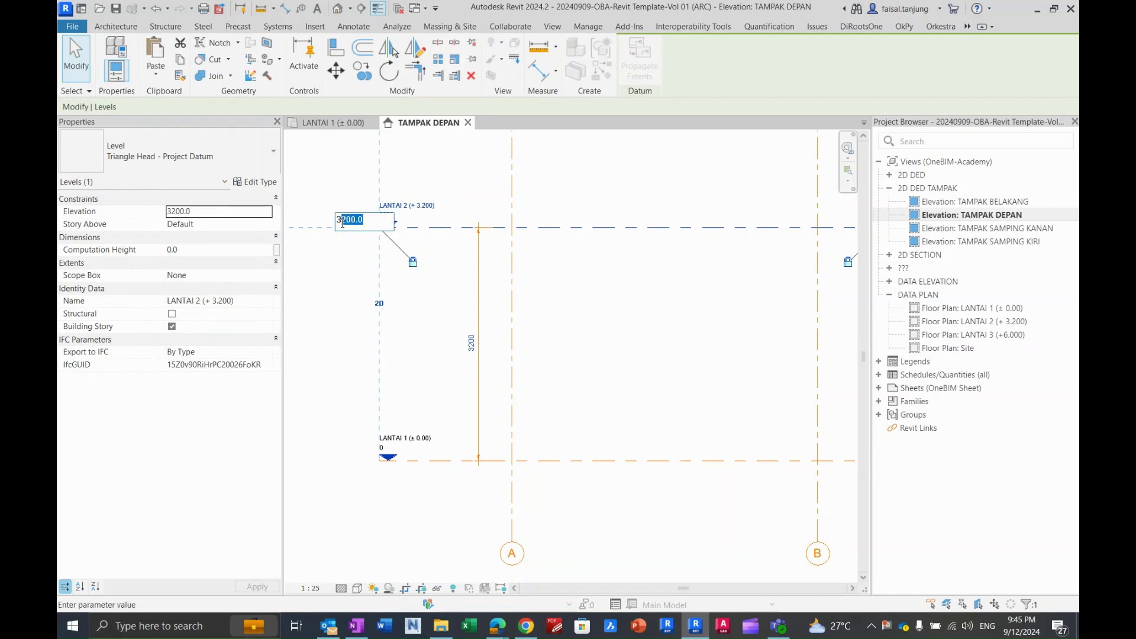
{"action": "left_click", "coordinate": [342, 222]}
{"action": "type", "text": "4"}
{"action": "key", "text": "Return"}
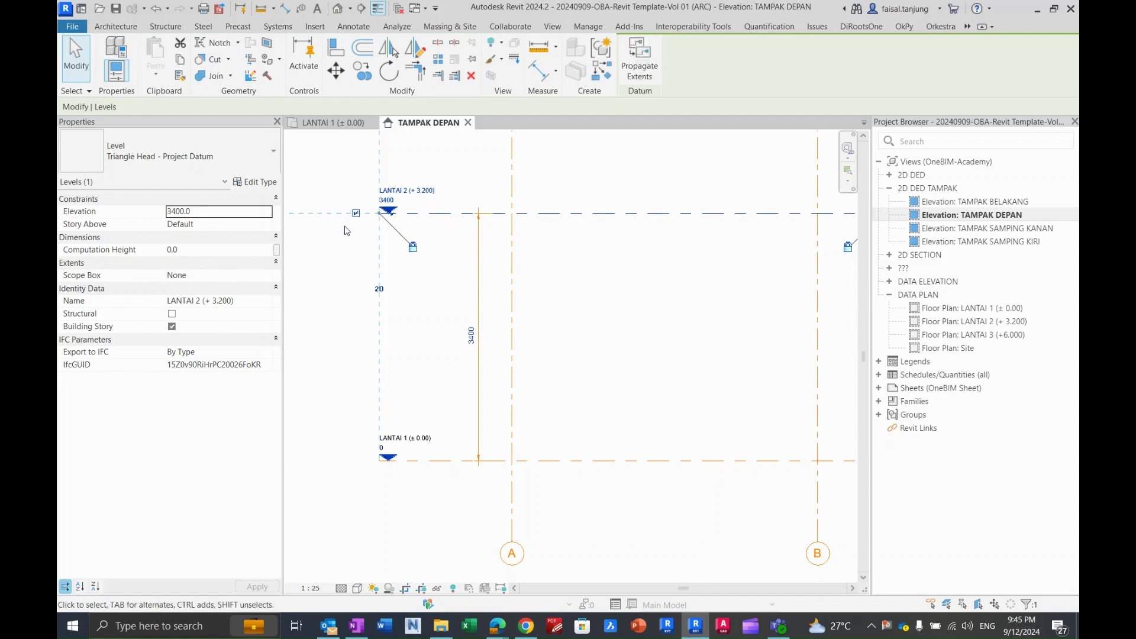
{"action": "left_click", "coordinate": [422, 242]}
{"action": "middle_click_drag", "start_coordinate": [436, 233], "coordinate": [417, 259]}
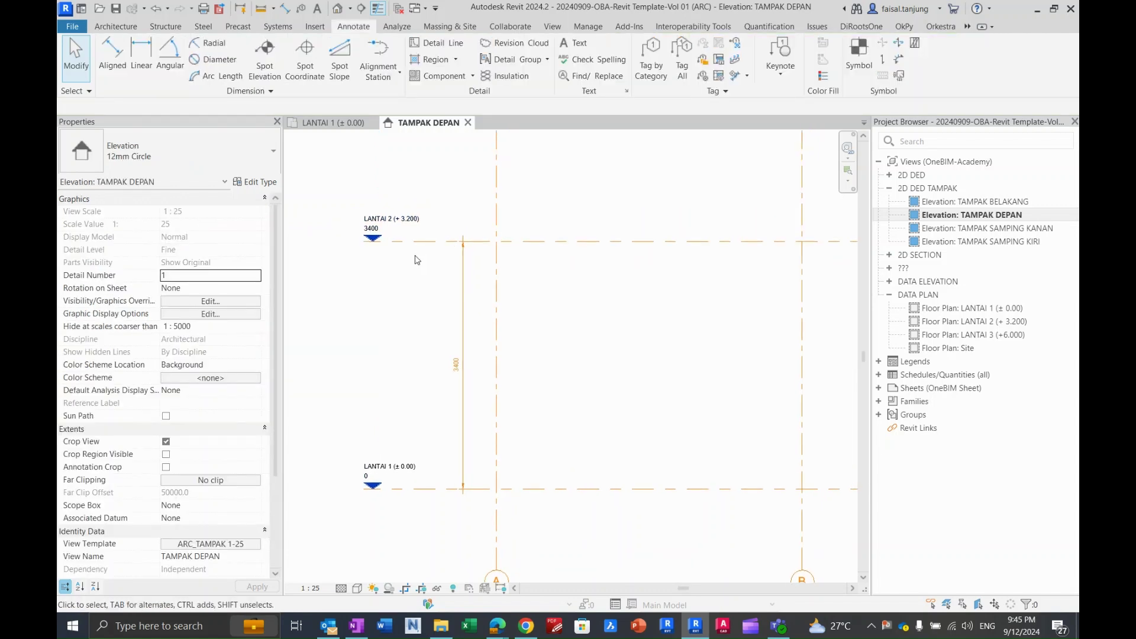
Extend the 3400 dimension in the LANTAI 1 plan's DWG section with a witness line at the top of the third-floor slab.
{"action": "left_click", "coordinate": [347, 125]}
{"action": "left_click", "coordinate": [562, 305]}
{"action": "middle_click_drag", "start_coordinate": [560, 241], "coordinate": [573, 254]}
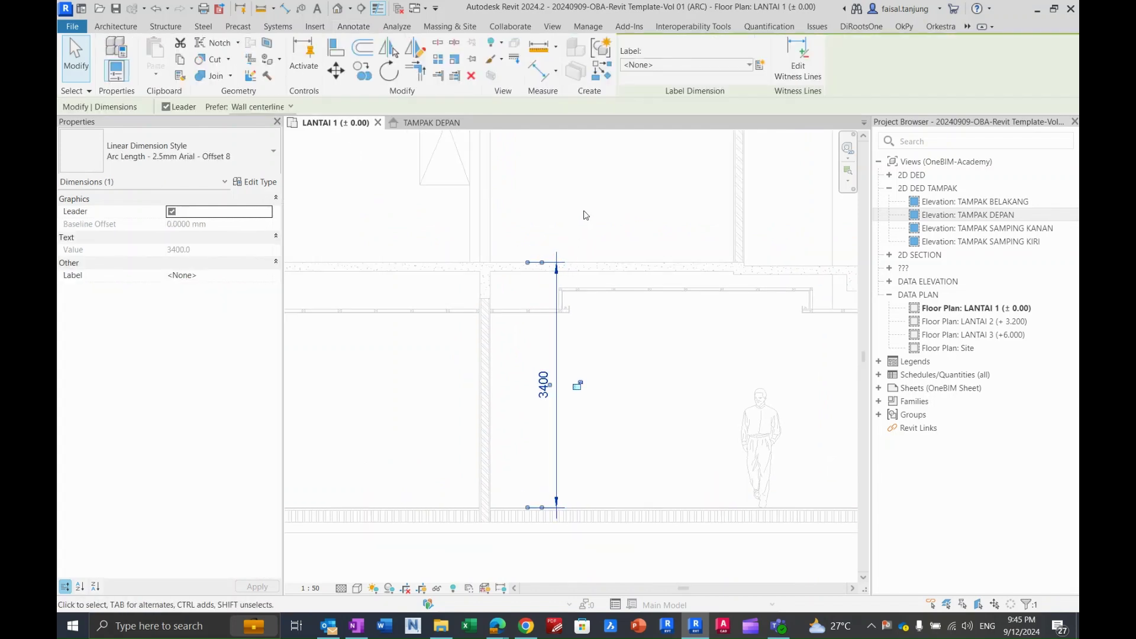
{"action": "scroll", "coordinate": [584, 211], "scroll_direction": "down", "scroll_amount": 2}
{"action": "mouse_move", "coordinate": [571, 220]}
{"action": "middle_mouse_down"}
{"action": "mouse_move", "coordinate": [580, 347]}
{"action": "mouse_move", "coordinate": [565, 374]}
{"action": "middle_mouse_up"}
{"action": "left_click", "coordinate": [572, 345]}
{"action": "scroll", "coordinate": [562, 370], "scroll_direction": "up", "scroll_amount": 2}
{"action": "left_click", "coordinate": [554, 363]}
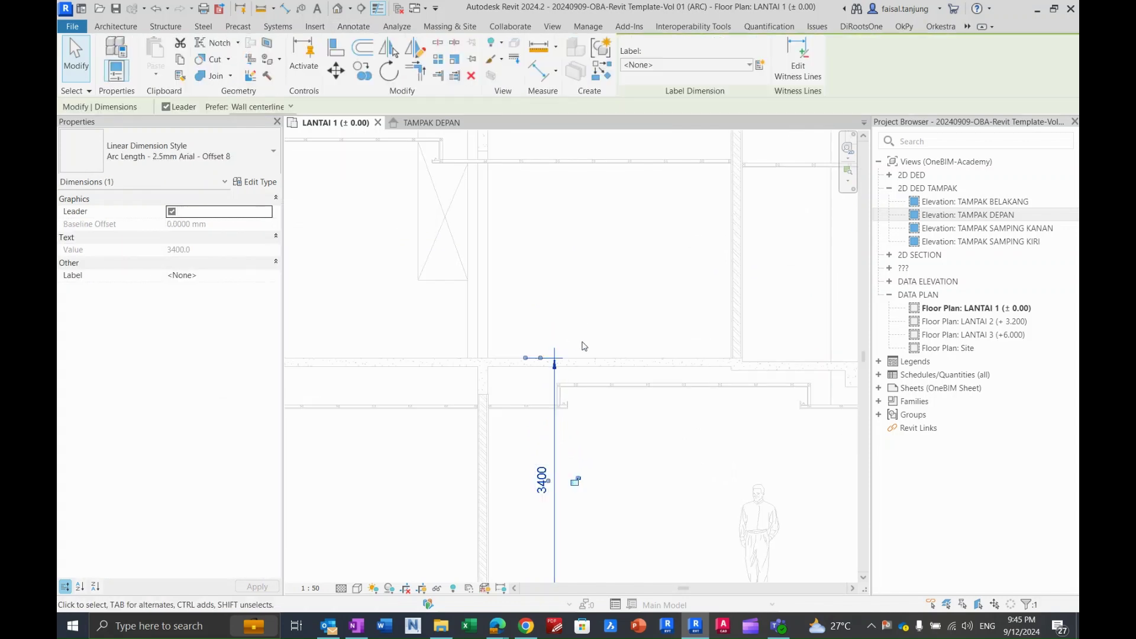
{"action": "scroll", "coordinate": [573, 273], "scroll_direction": "down", "scroll_amount": 1}
{"action": "middle_click_drag", "start_coordinate": [579, 252], "coordinate": [578, 290]}
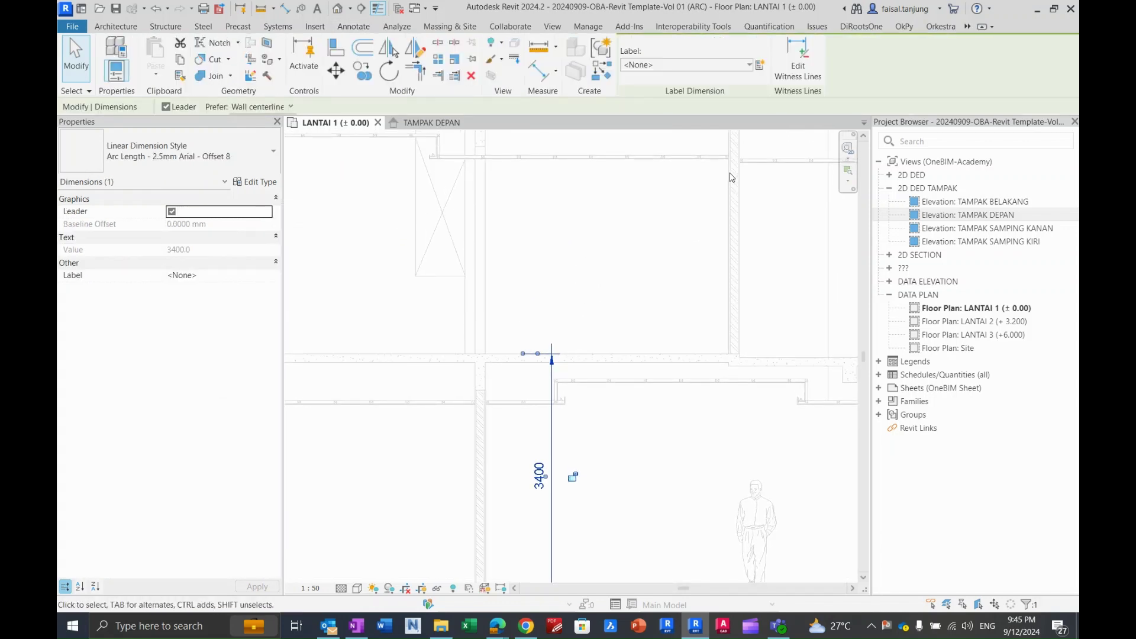
{"action": "middle_click_drag", "start_coordinate": [512, 371], "coordinate": [557, 394]}
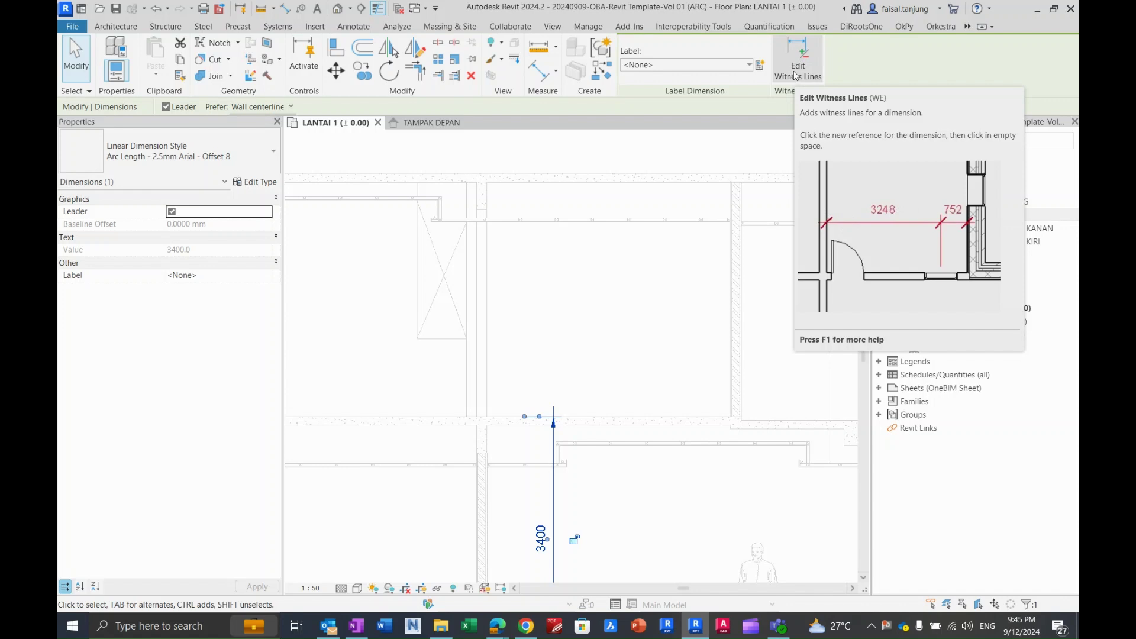
{"action": "left_click", "coordinate": [793, 57]}
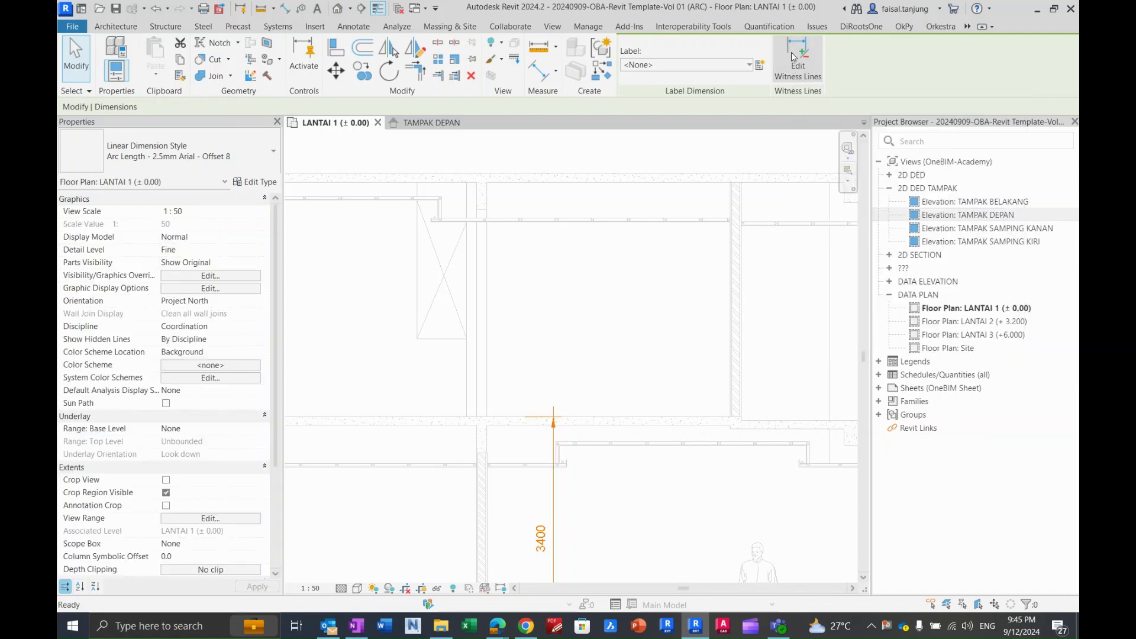
{"action": "middle_click_drag", "start_coordinate": [613, 233], "coordinate": [619, 241]}
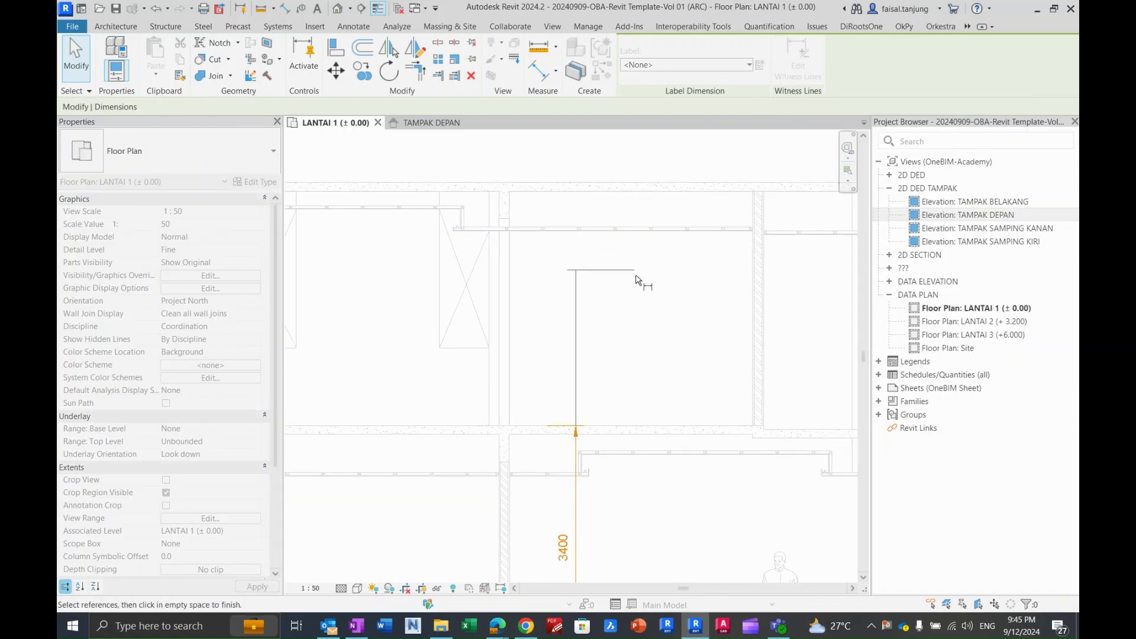
{"action": "scroll", "coordinate": [621, 367], "scroll_direction": "down", "scroll_amount": 2}
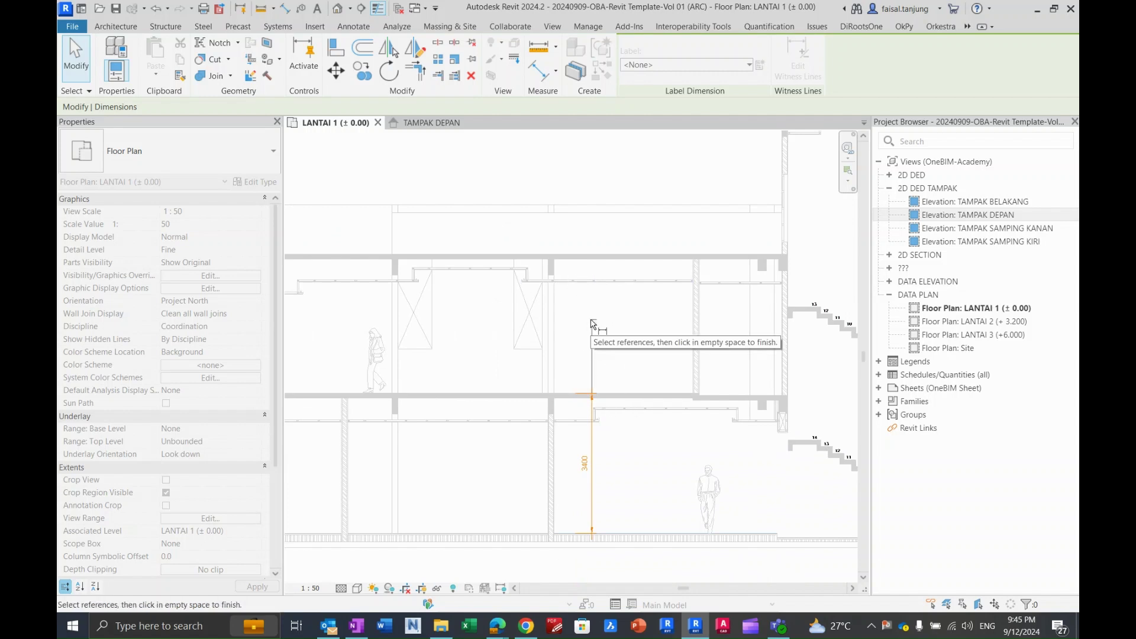
{"action": "scroll", "coordinate": [593, 336], "scroll_direction": "up", "scroll_amount": 1}
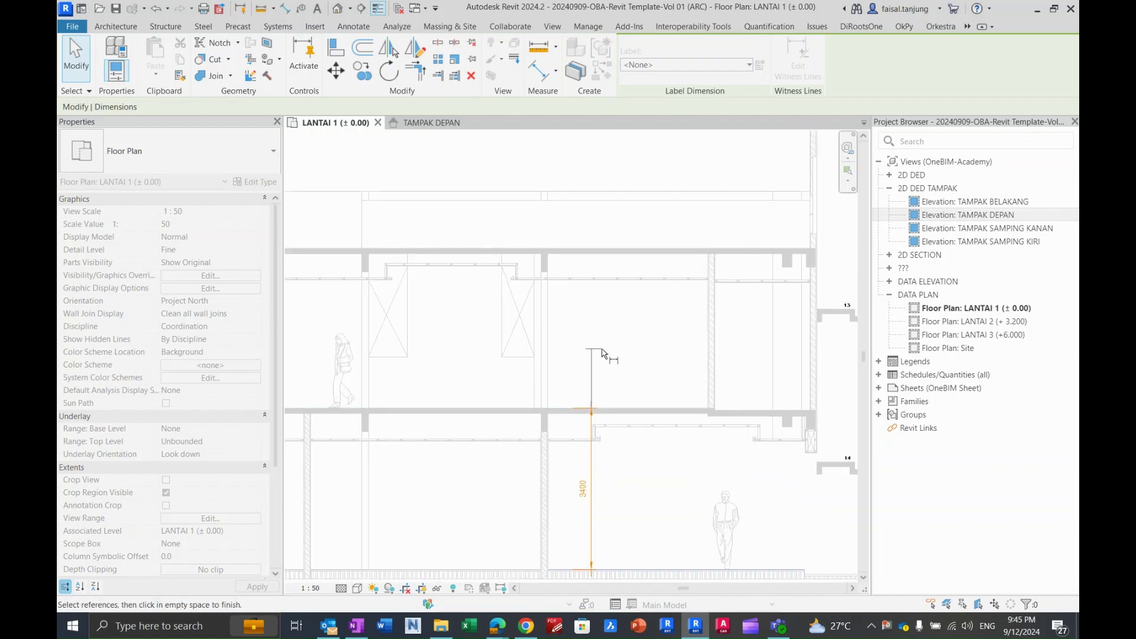
{"action": "scroll", "coordinate": [601, 343], "scroll_direction": "up", "scroll_amount": 3}
{"action": "scroll", "coordinate": [592, 339], "scroll_direction": "down", "scroll_amount": 1}
{"action": "scroll", "coordinate": [591, 349], "scroll_direction": "down", "scroll_amount": 1}
{"action": "scroll", "coordinate": [589, 236], "scroll_direction": "up", "scroll_amount": 4}
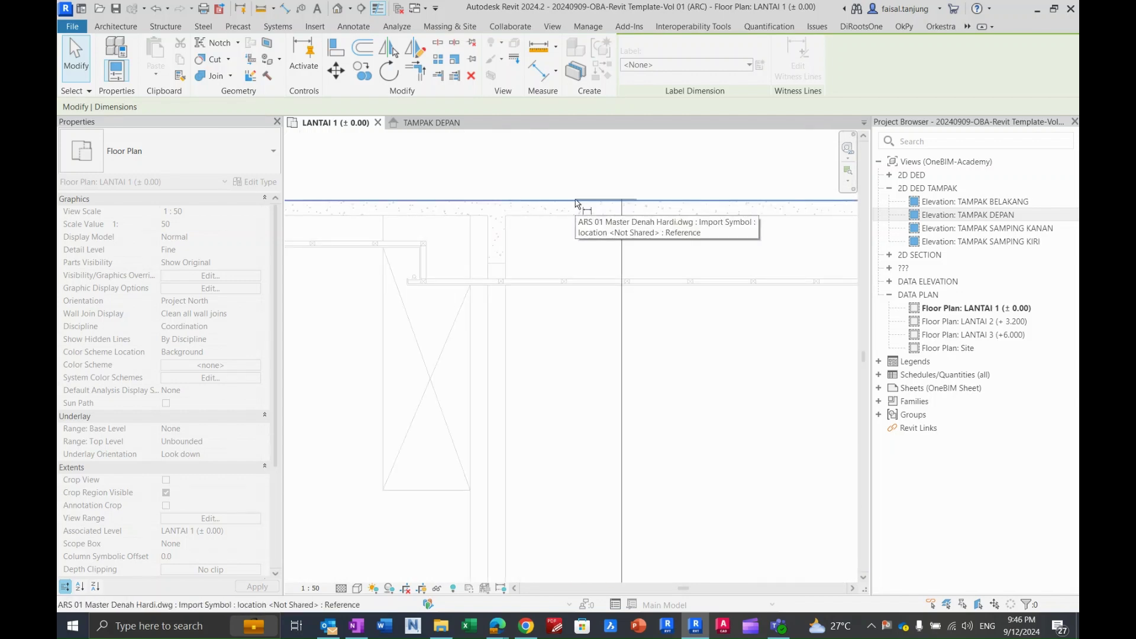
{"action": "scroll", "coordinate": [574, 203], "scroll_direction": "down", "scroll_amount": 2}
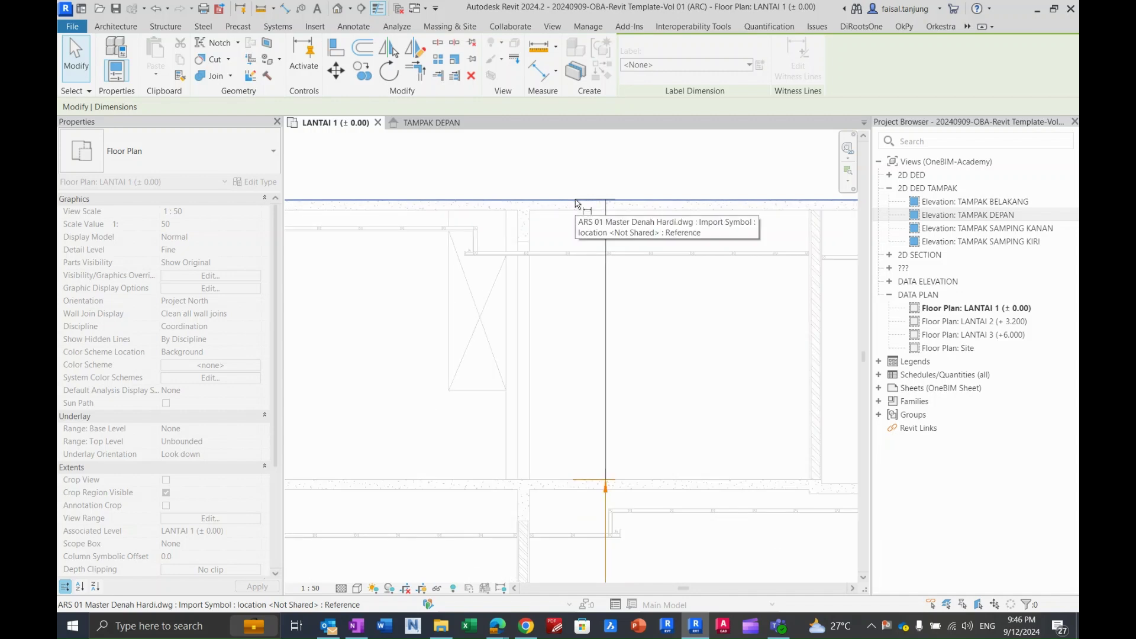
{"action": "left_click", "coordinate": [589, 178]}
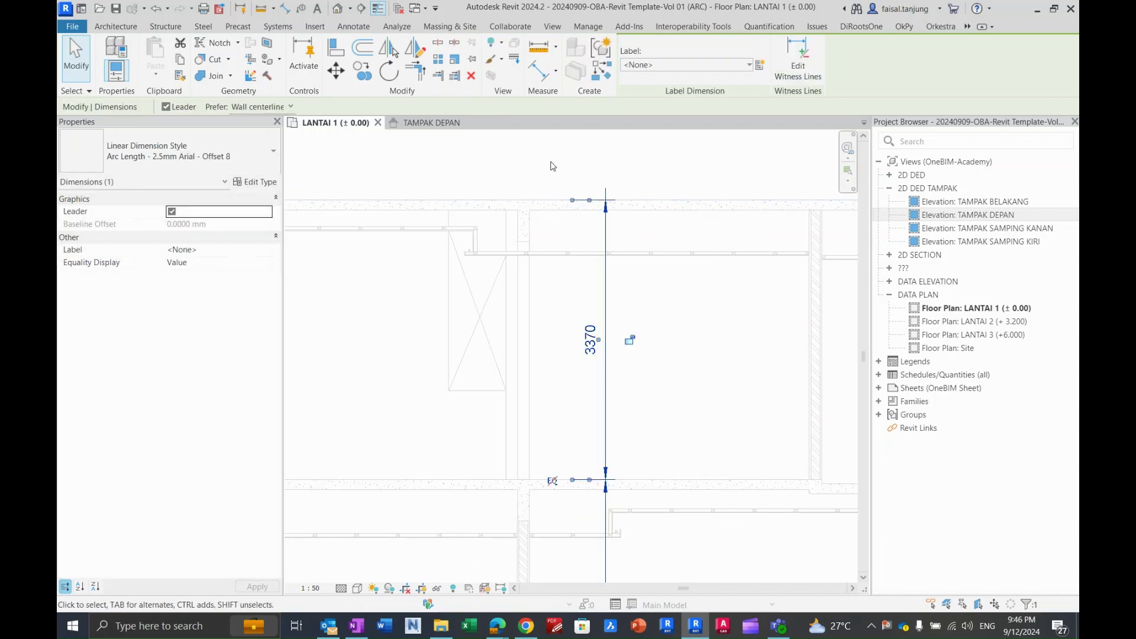
{"action": "key", "text": "Escape"}
{"action": "key", "text": "Escape"}
Examine the floor-to-floor dimensions in the DWG section, focusing on the height between the second- and third-floor slabs.
{"action": "middle_click_drag", "start_coordinate": [602, 323], "coordinate": [604, 294]}
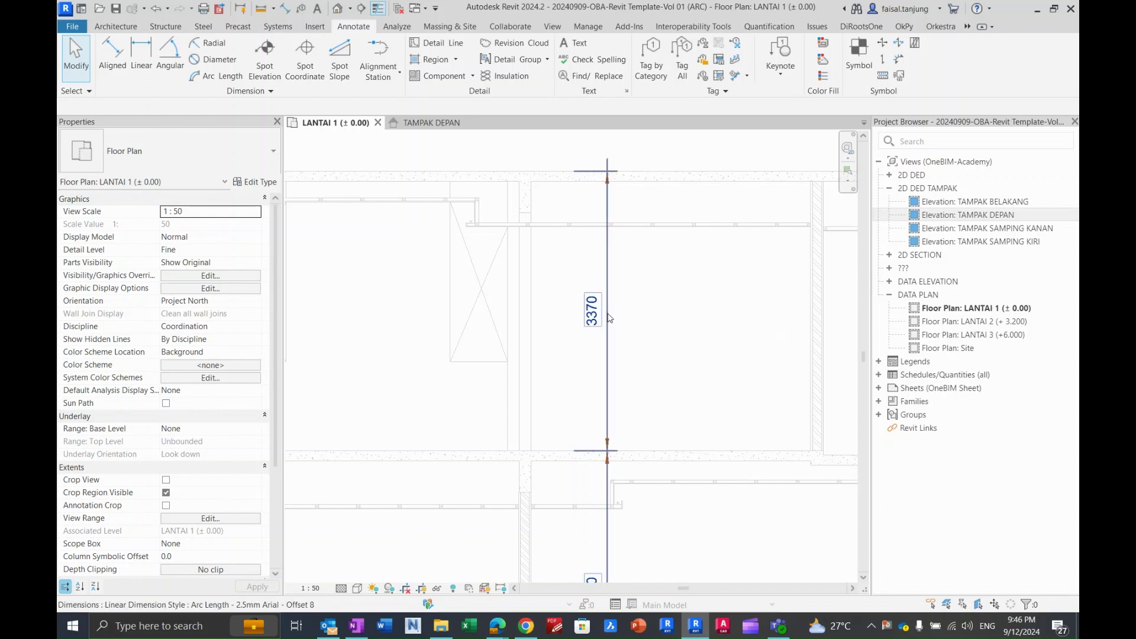
{"action": "middle_click_drag", "start_coordinate": [583, 297], "coordinate": [589, 274]}
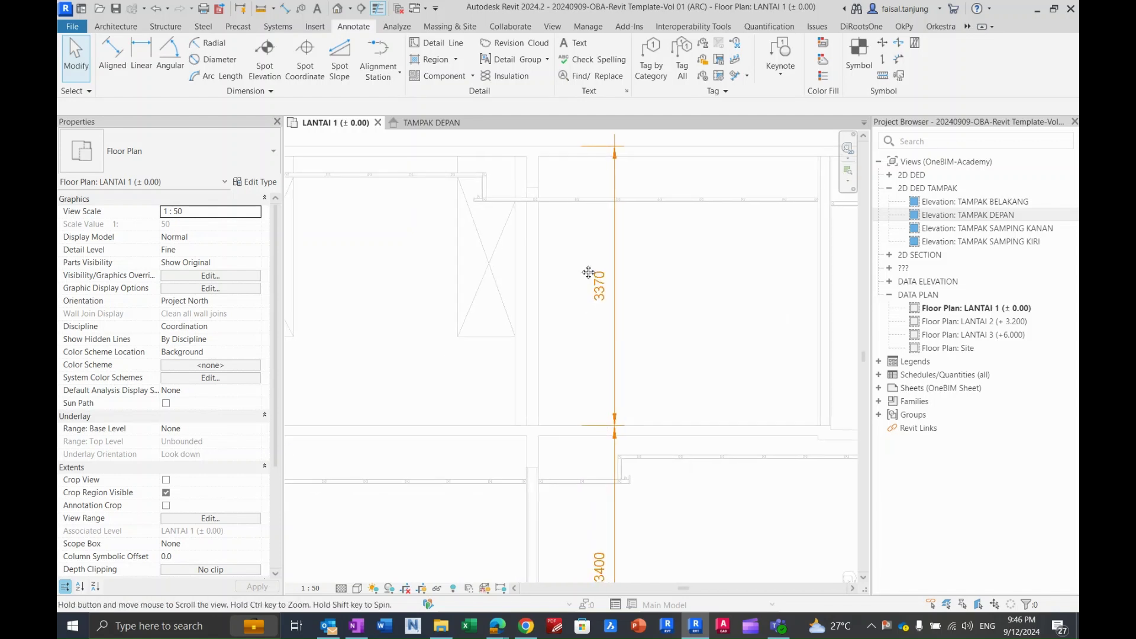
{"action": "scroll", "coordinate": [581, 264], "scroll_direction": "up", "scroll_amount": 3}
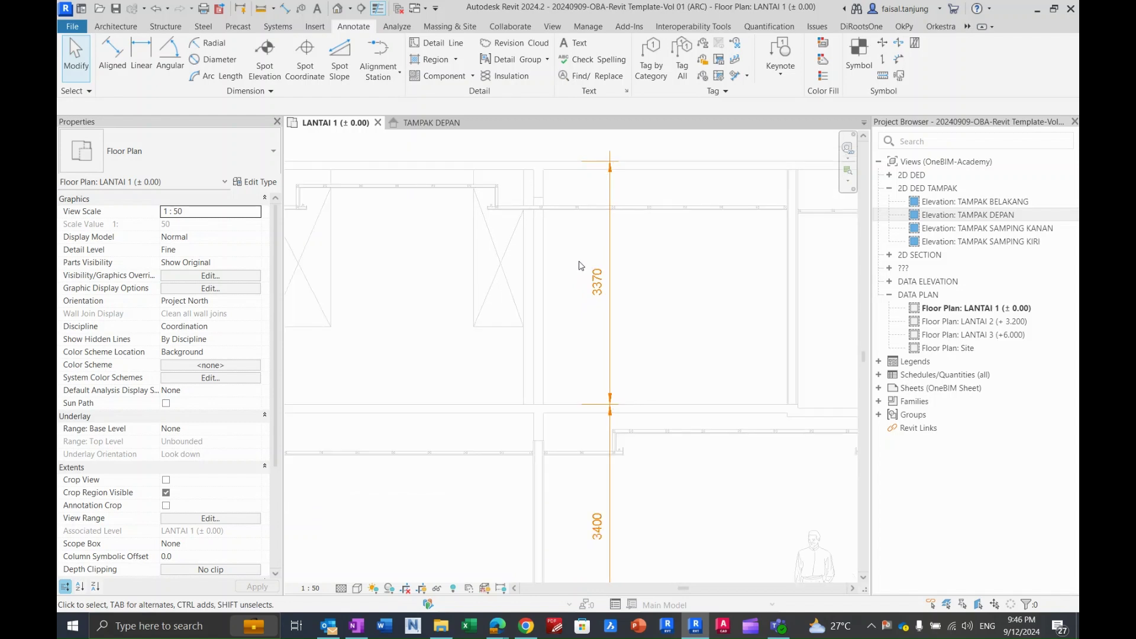
{"action": "middle_click_drag", "start_coordinate": [613, 262], "coordinate": [603, 275]}
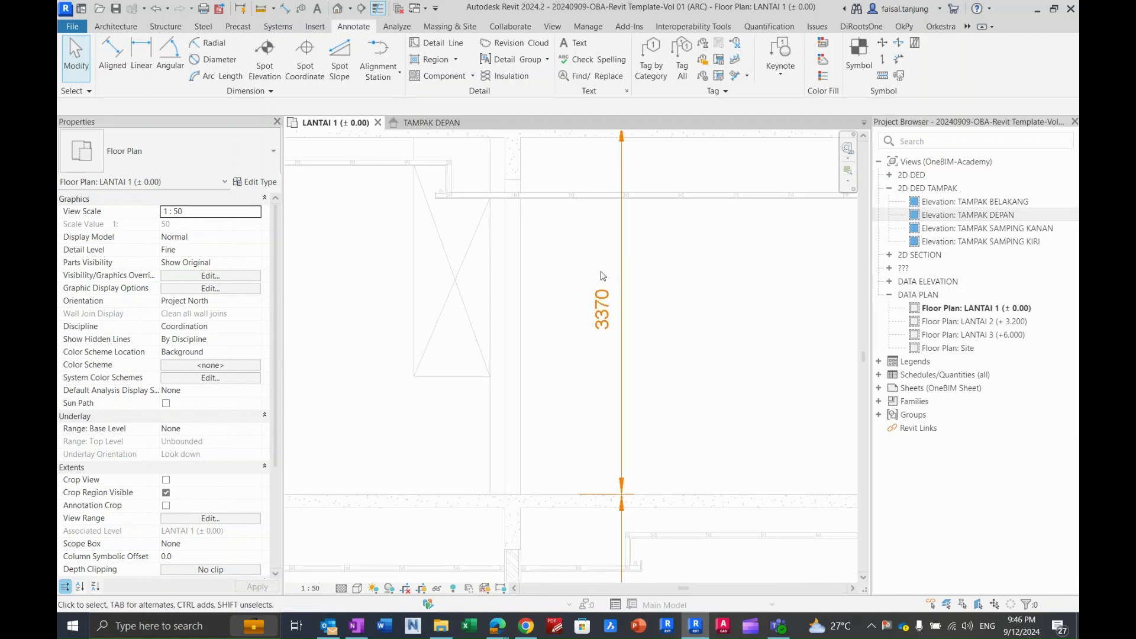
{"action": "scroll", "coordinate": [601, 268], "scroll_direction": "down", "scroll_amount": 5}
{"action": "scroll", "coordinate": [613, 299], "scroll_direction": "up", "scroll_amount": 2}
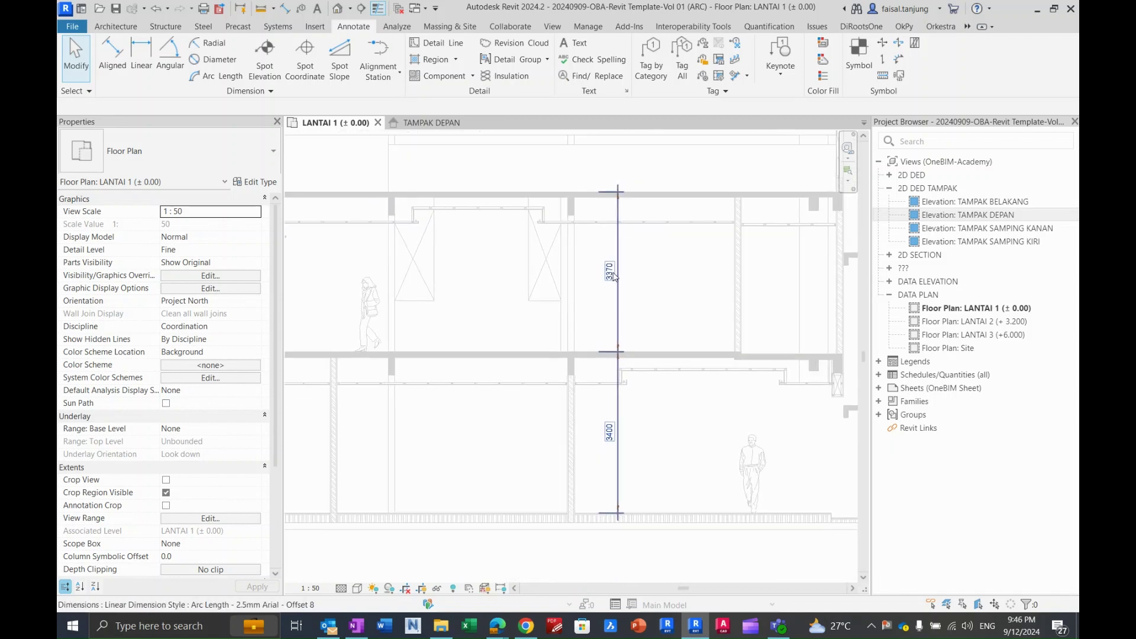
{"action": "middle_click_drag", "start_coordinate": [645, 272], "coordinate": [644, 273]}
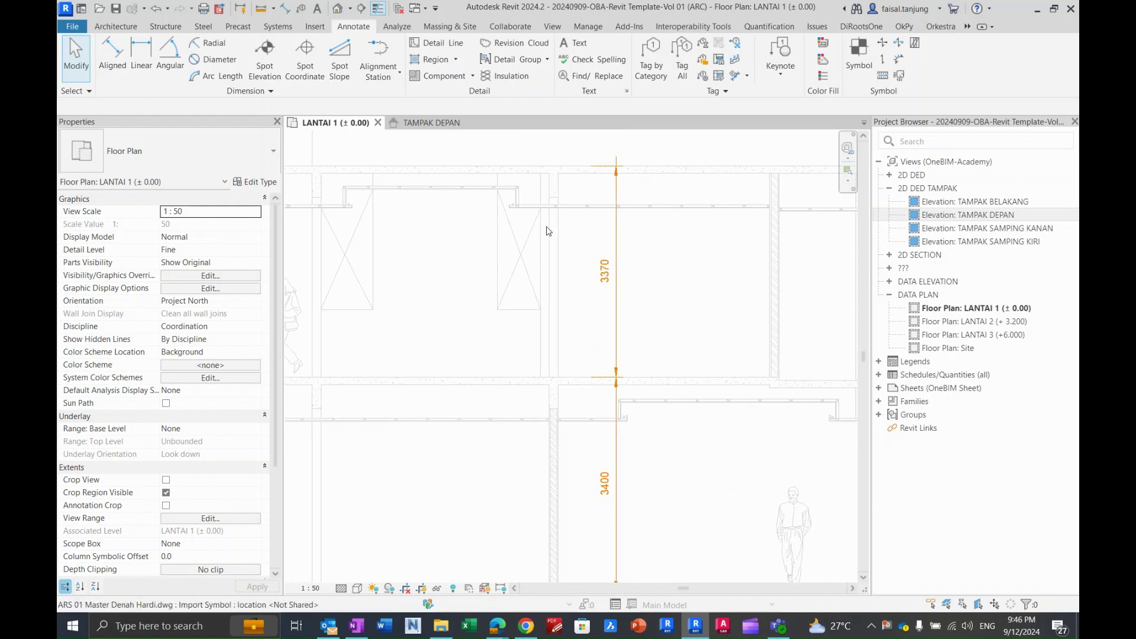
{"action": "middle_click_drag", "start_coordinate": [575, 211], "coordinate": [568, 212]}
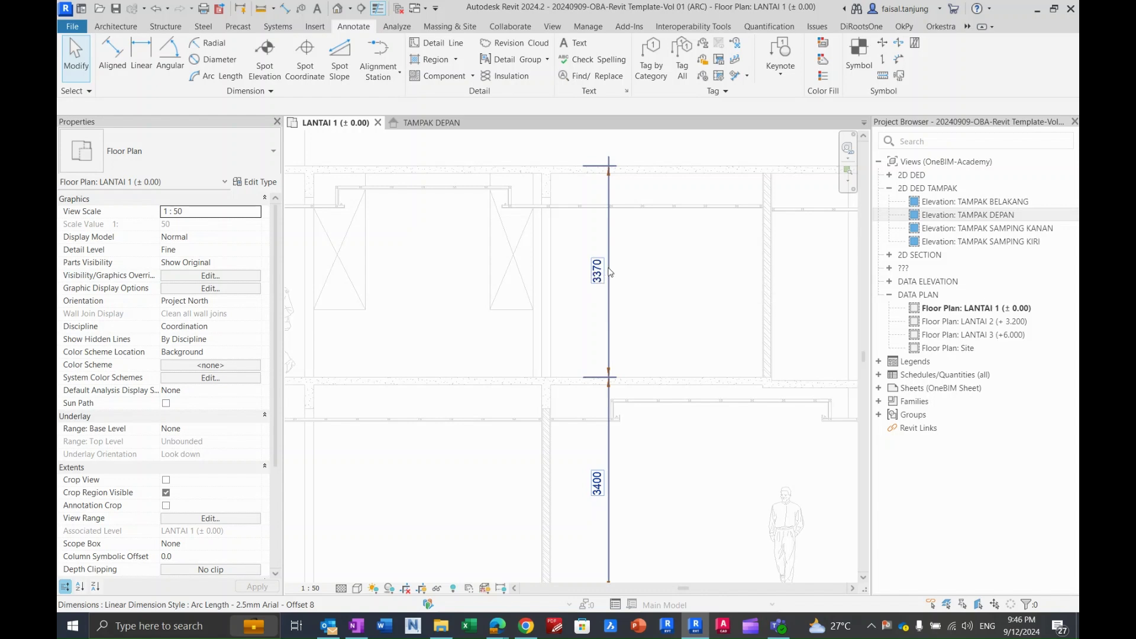
Extend the LANTAI 1 to LANTAI 2 dimension in the TAMPAK DEPAN elevation with a witness line at level LANTAI 3.
{"action": "left_click", "coordinate": [423, 123]}
{"action": "mouse_move", "coordinate": [435, 281]}
{"action": "middle_mouse_down"}
{"action": "mouse_move", "coordinate": [425, 275]}
{"action": "mouse_move", "coordinate": [439, 261]}
{"action": "mouse_move", "coordinate": [444, 288]}
{"action": "middle_mouse_up"}
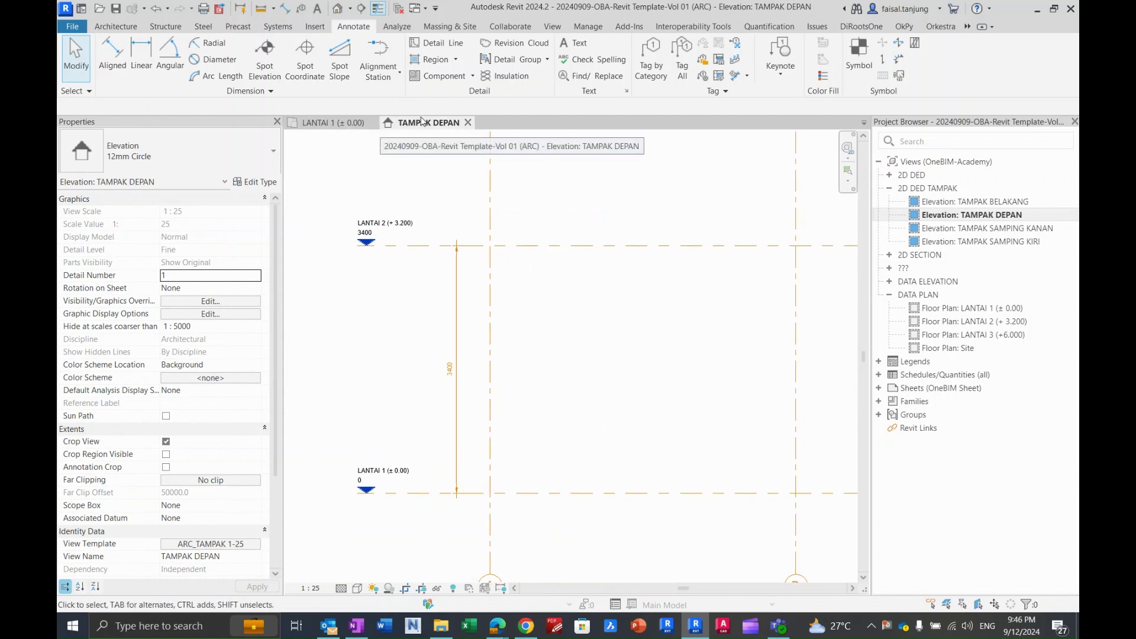
{"action": "scroll", "coordinate": [430, 207], "scroll_direction": "down", "scroll_amount": 1}
{"action": "scroll", "coordinate": [445, 393], "scroll_direction": "down", "scroll_amount": 3}
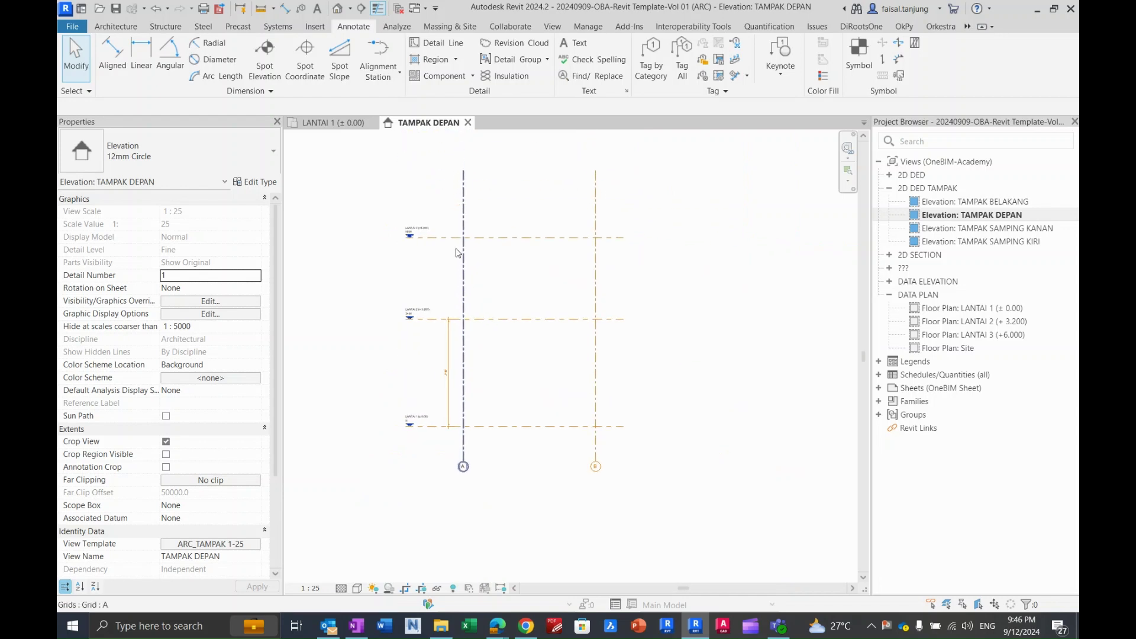
{"action": "scroll", "coordinate": [443, 298], "scroll_direction": "up", "scroll_amount": 2}
{"action": "middle_click_drag", "start_coordinate": [449, 289], "coordinate": [423, 317]}
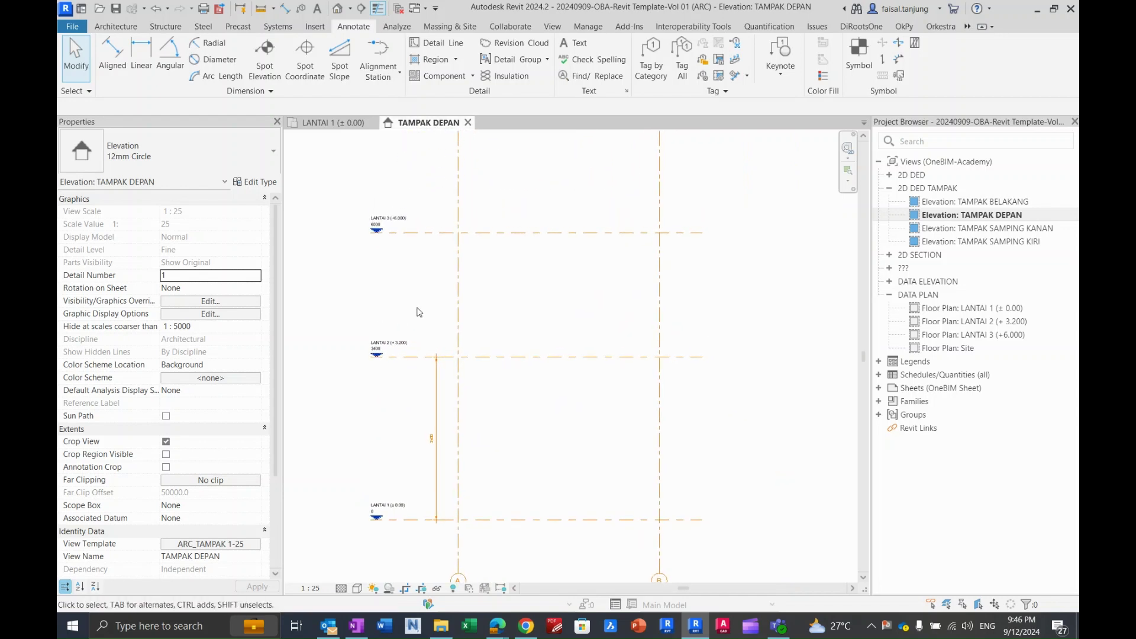
{"action": "scroll", "coordinate": [437, 379], "scroll_direction": "up", "scroll_amount": 2}
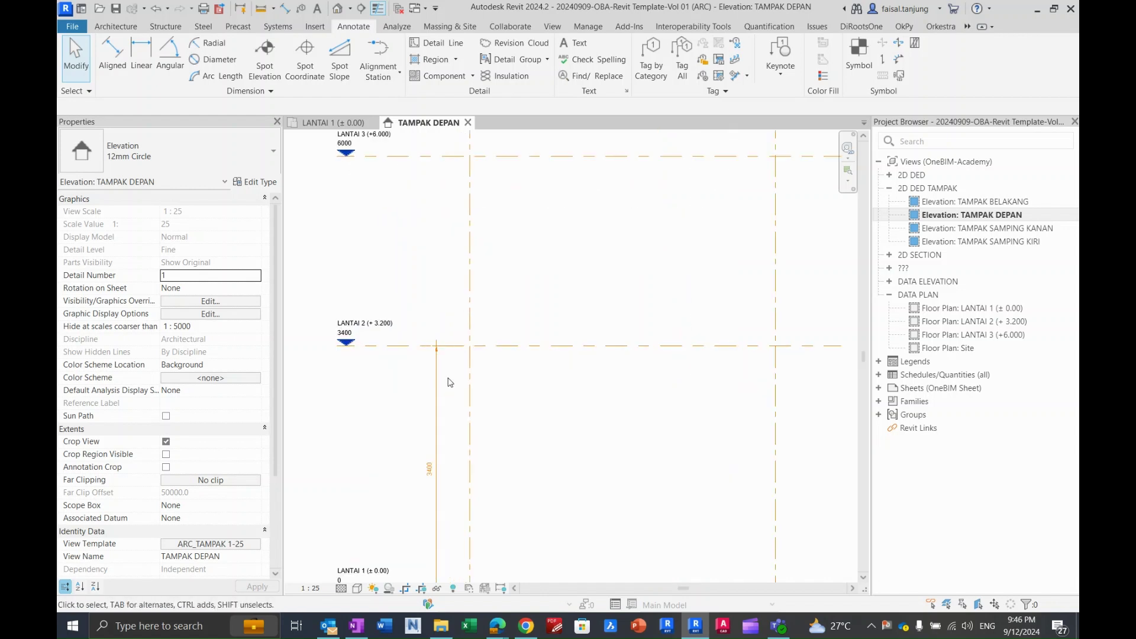
{"action": "middle_click_drag", "start_coordinate": [403, 285], "coordinate": [411, 302]}
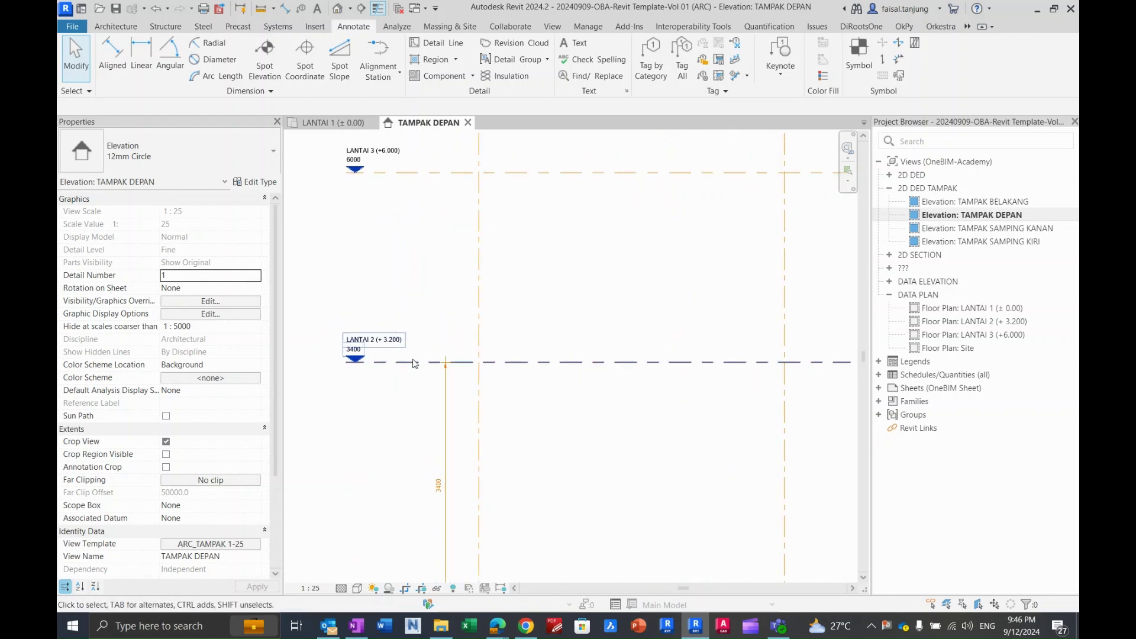
{"action": "mouse_move", "coordinate": [410, 245]}
{"action": "middle_mouse_down"}
{"action": "mouse_move", "coordinate": [403, 221]}
{"action": "mouse_move", "coordinate": [410, 230]}
{"action": "middle_mouse_up"}
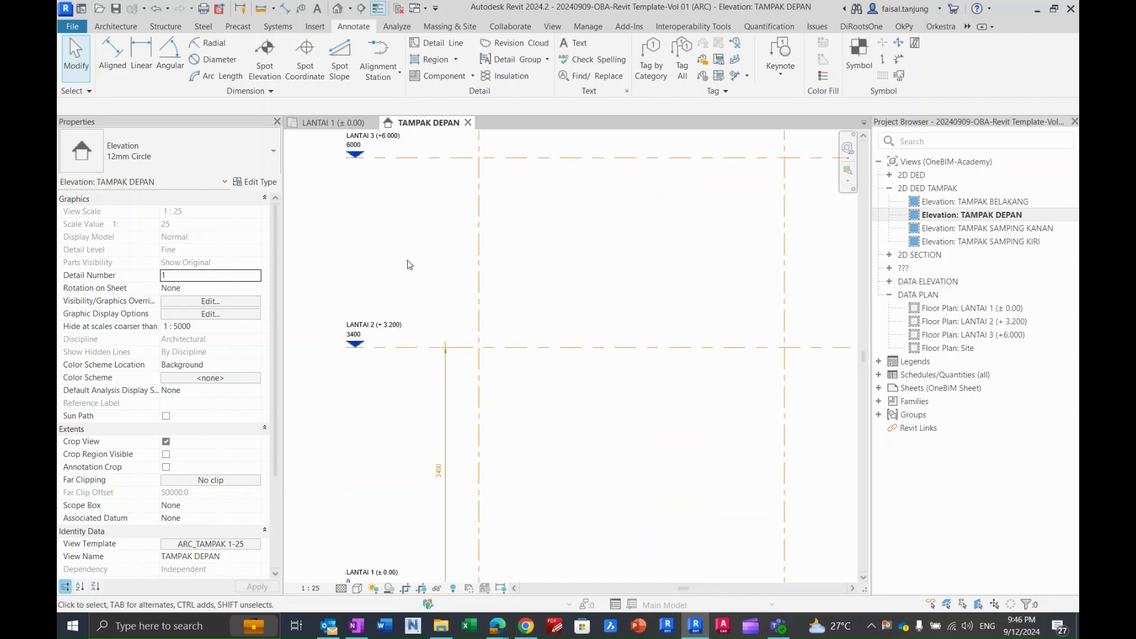
{"action": "left_click", "coordinate": [452, 382]}
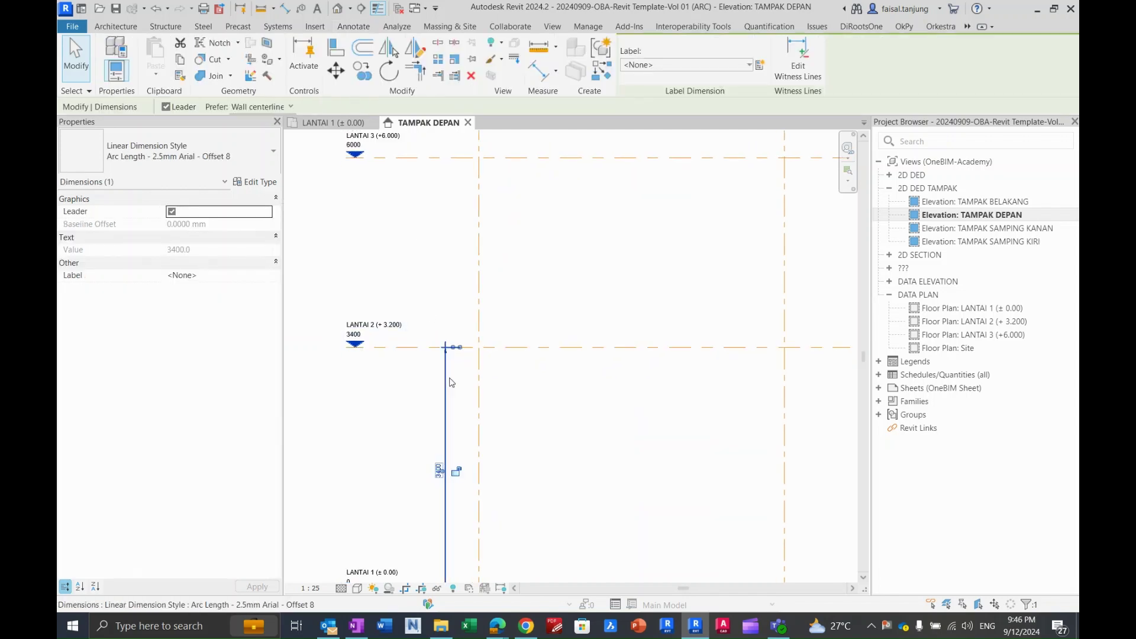
{"action": "left_click", "coordinate": [794, 53]}
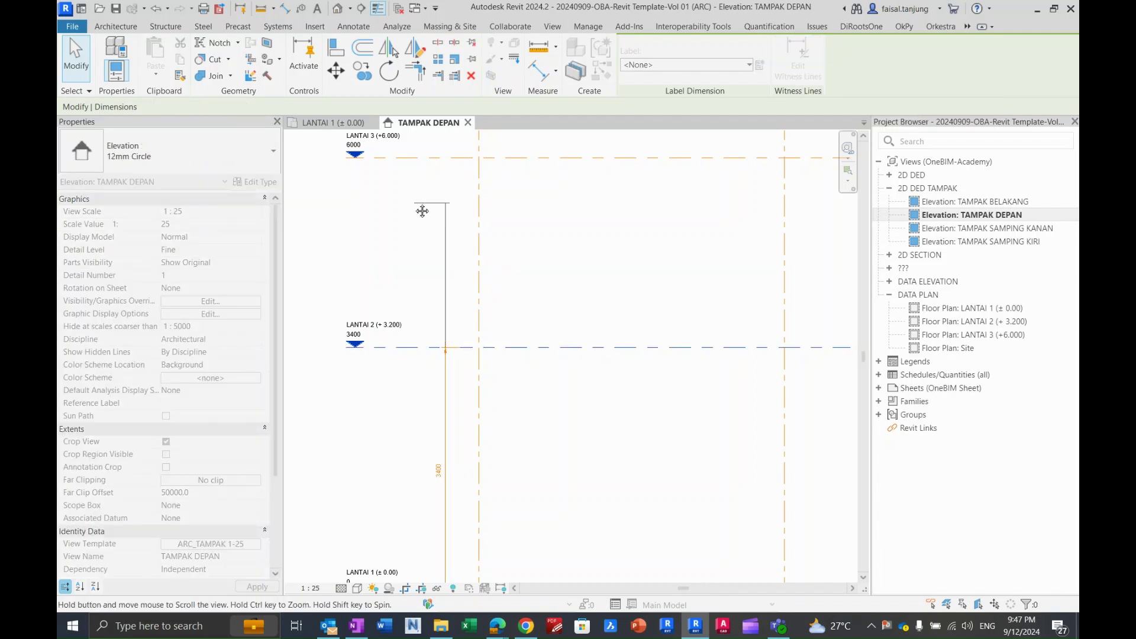
{"action": "middle_click_drag", "start_coordinate": [423, 207], "coordinate": [433, 248]}
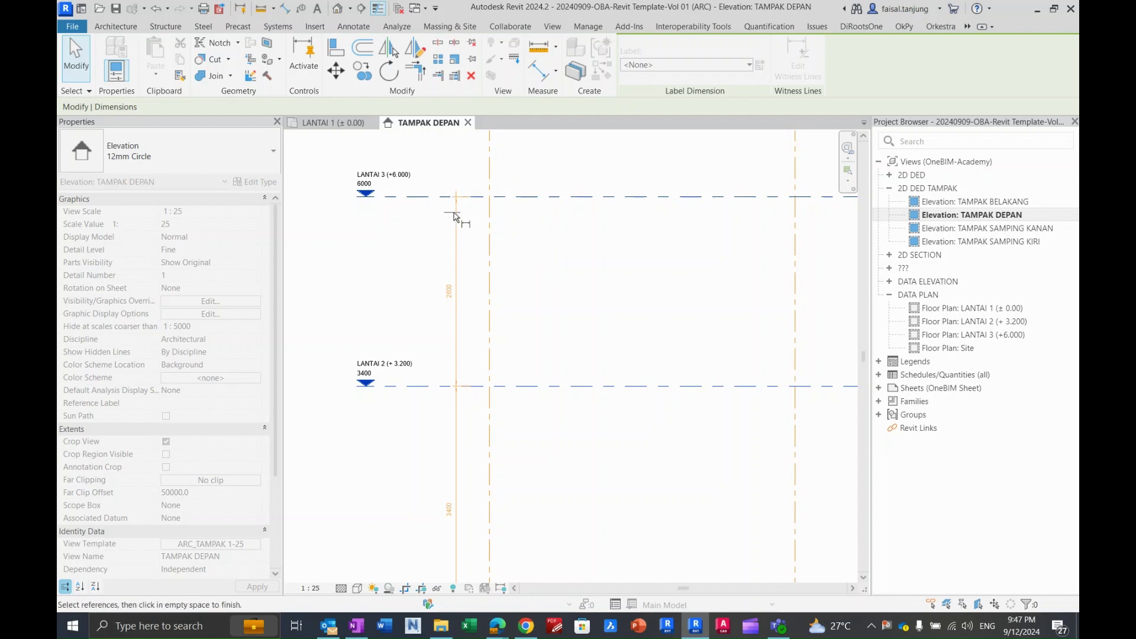
{"action": "middle_click_drag", "start_coordinate": [455, 191], "coordinate": [464, 234]}
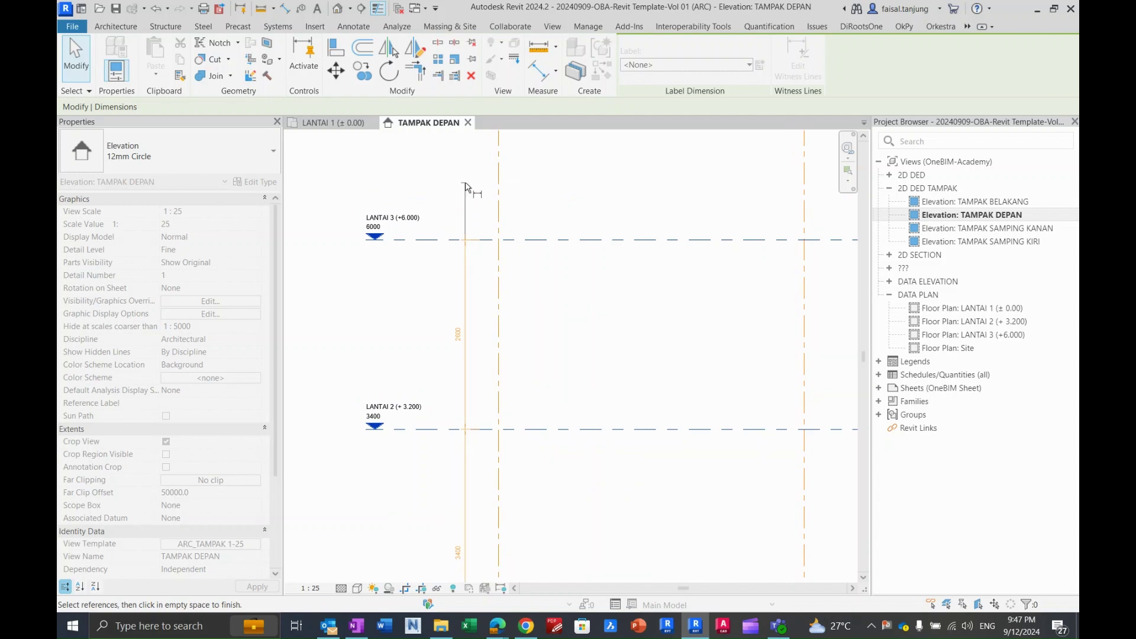
{"action": "scroll", "coordinate": [466, 185], "scroll_direction": "up", "scroll_amount": 2}
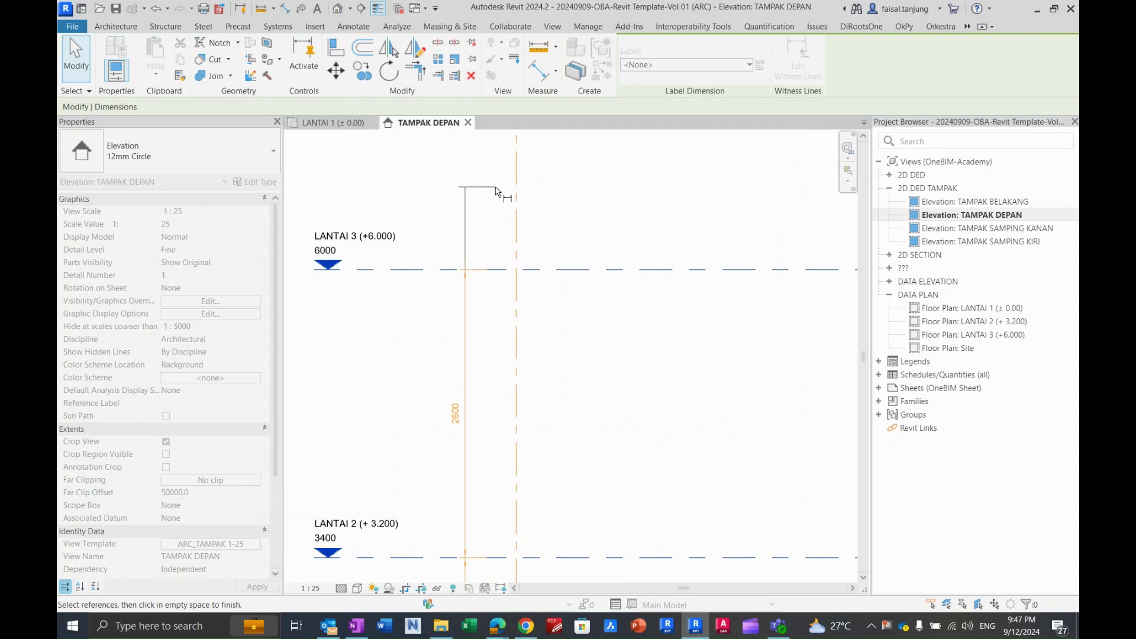
{"action": "left_click", "coordinate": [495, 188]}
{"action": "middle_click_drag", "start_coordinate": [492, 218], "coordinate": [515, 192]}
{"action": "left_click", "coordinate": [496, 200]}
Set the distance between levels LANTAI 2 and LANTAI 3 to 3400 by repositioning LANTAI 3 in the TAMPAK DEPAN elevation.
{"action": "middle_click_drag", "start_coordinate": [448, 236], "coordinate": [464, 217]}
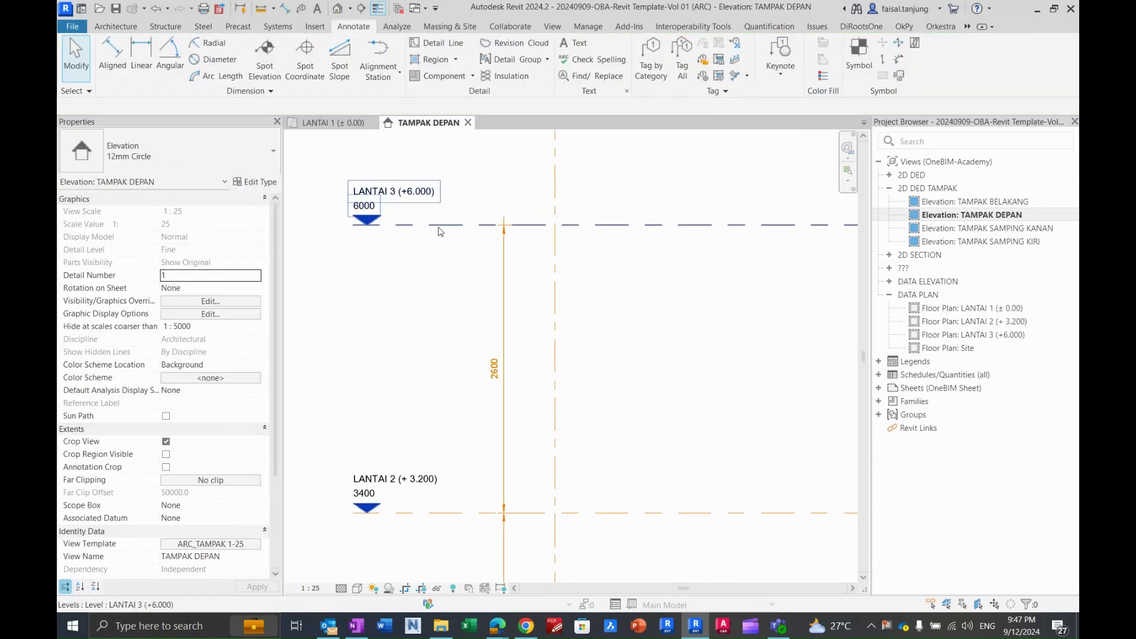
{"action": "left_click", "coordinate": [441, 225]}
{"action": "key", "text": "Escape"}
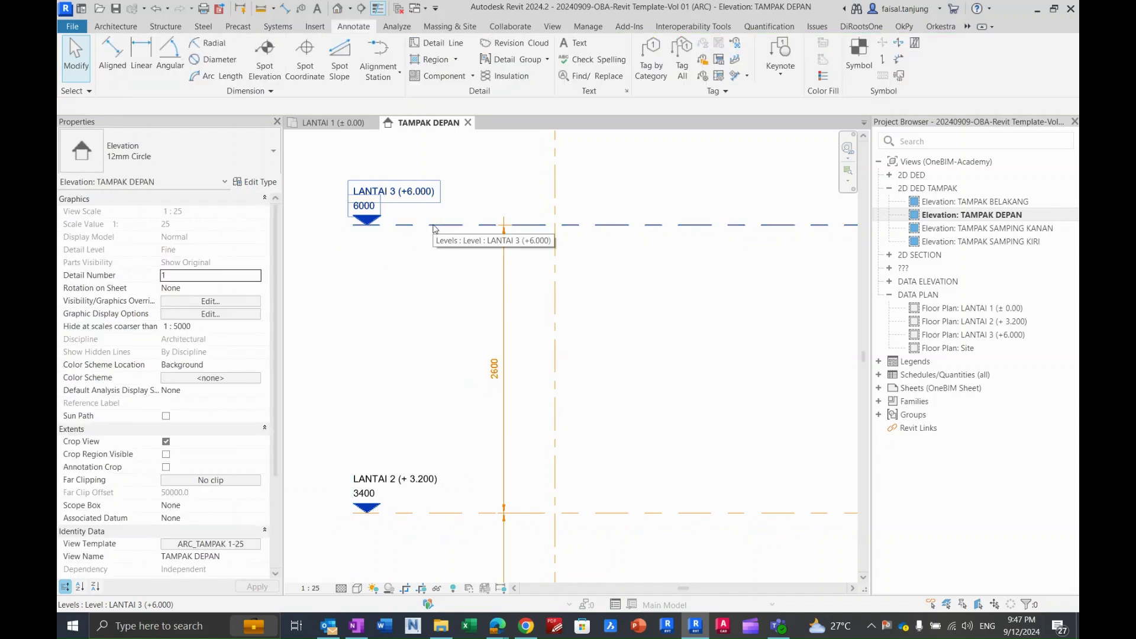
{"action": "left_click", "coordinate": [463, 225]}
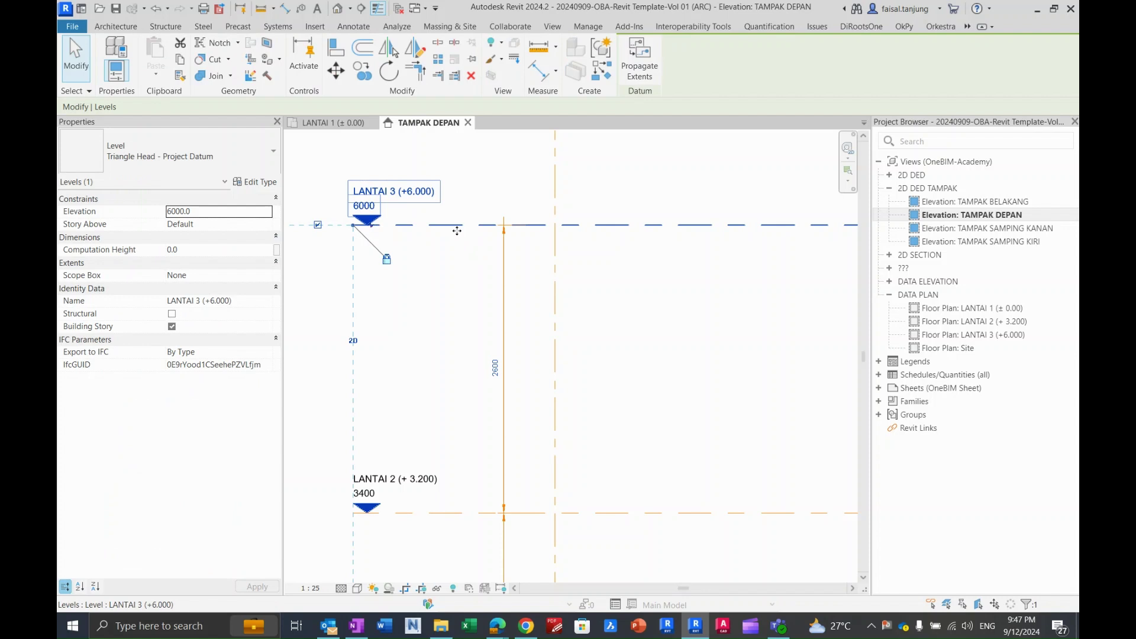
{"action": "middle_click_drag", "start_coordinate": [455, 255], "coordinate": [450, 237]}
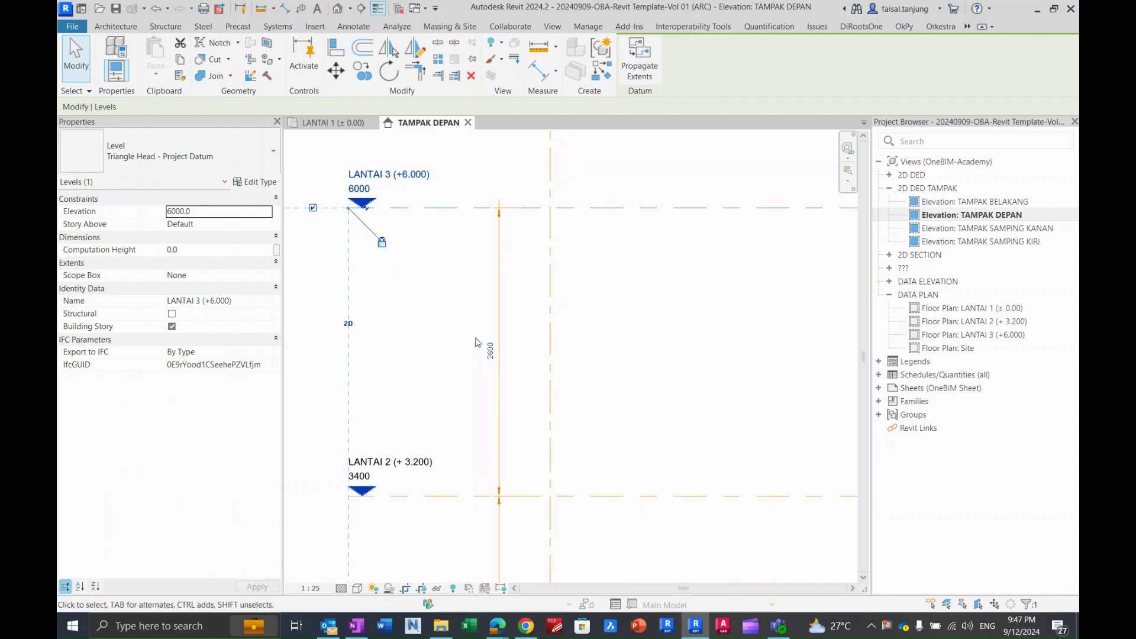
{"action": "key", "text": "Escape"}
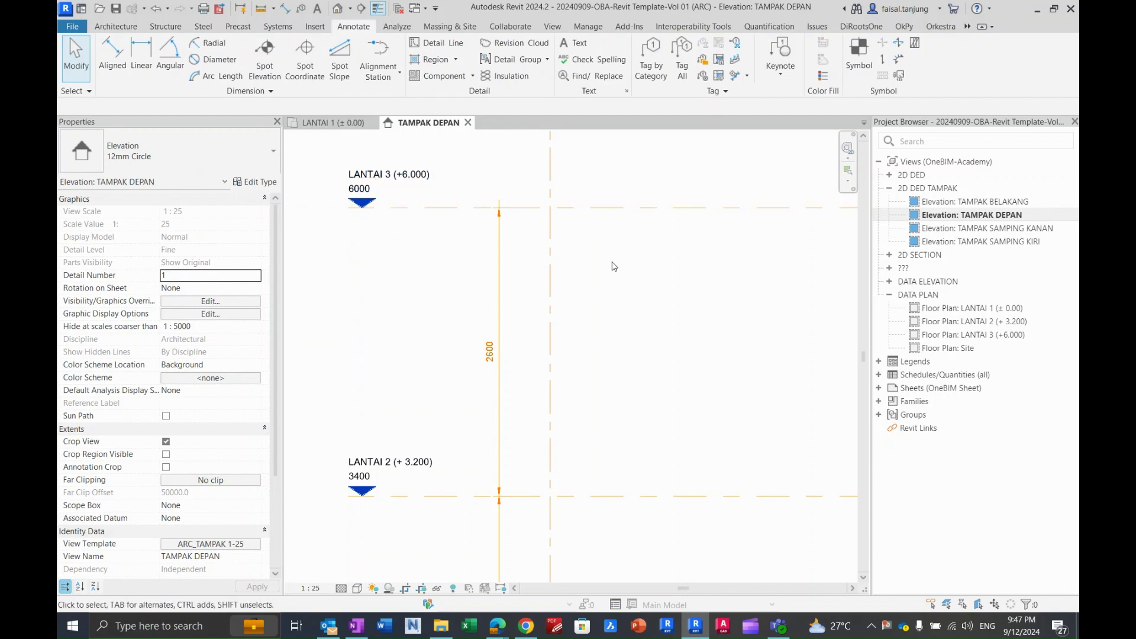
{"action": "left_click", "coordinate": [617, 208]}
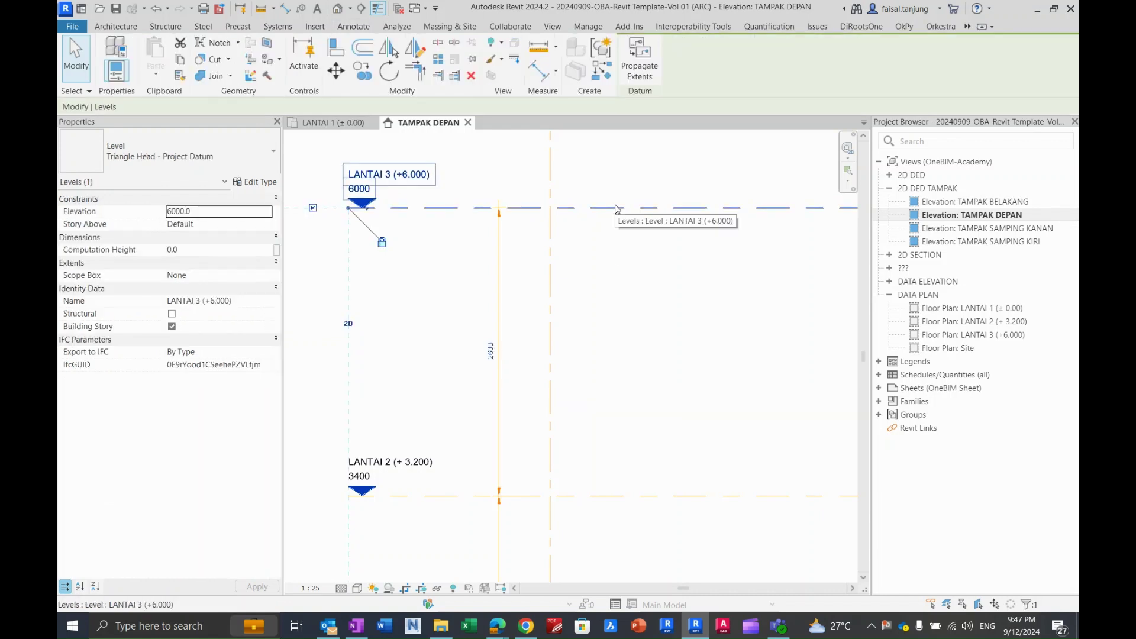
{"action": "left_click", "coordinate": [491, 353]}
{"action": "type", "text": "3400"}
{"action": "key", "text": "Return"}
{"action": "scroll", "coordinate": [469, 282], "scroll_direction": "down", "scroll_amount": 3}
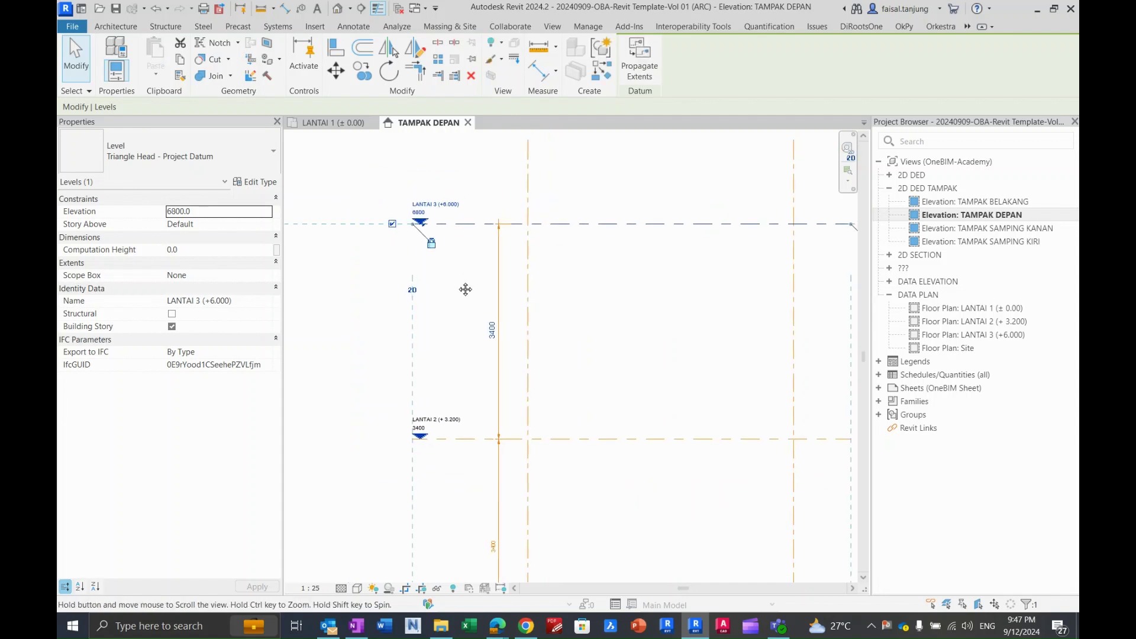
{"action": "left_click", "coordinate": [458, 285]}
{"action": "scroll", "coordinate": [500, 314], "scroll_direction": "down", "scroll_amount": 2}
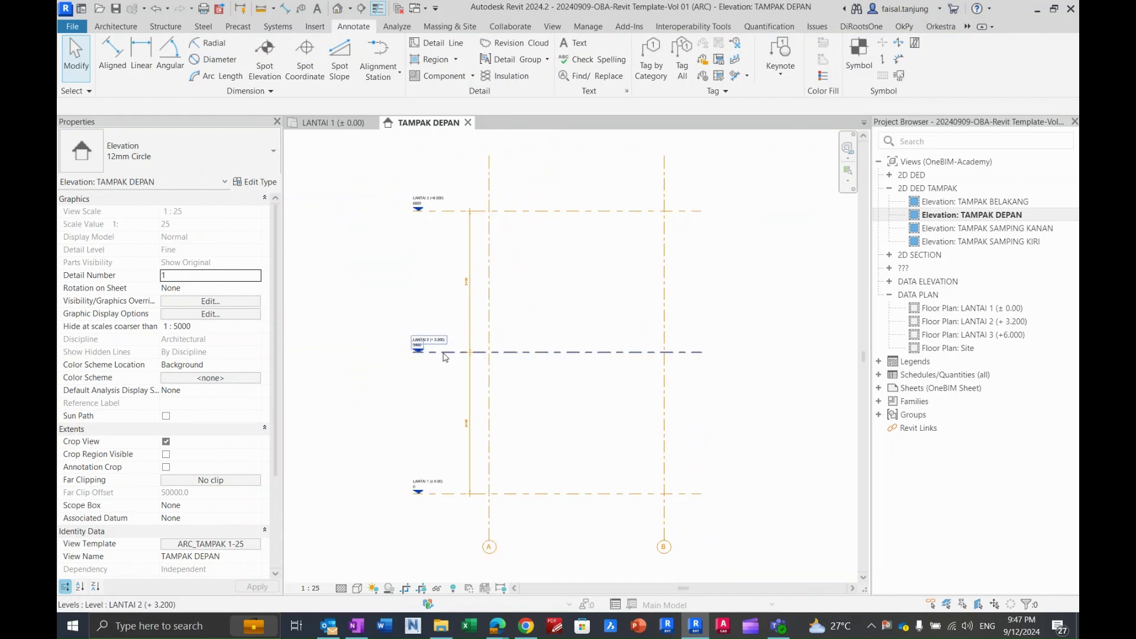
{"action": "scroll", "coordinate": [449, 352], "scroll_direction": "up", "scroll_amount": 1}
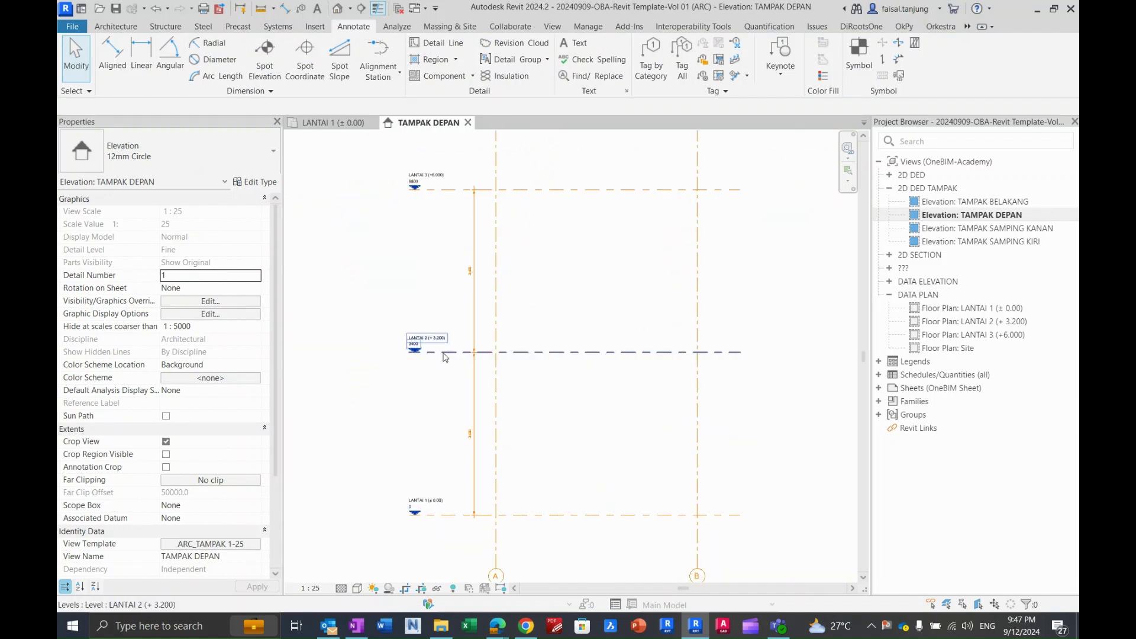
In the LANTAI 1 plan's DWG section, add an aligned dimension from the top of the third-floor slab to the top of the roof slab.
{"action": "left_click", "coordinate": [333, 123]}
{"action": "scroll", "coordinate": [462, 258], "scroll_direction": "down", "scroll_amount": 3}
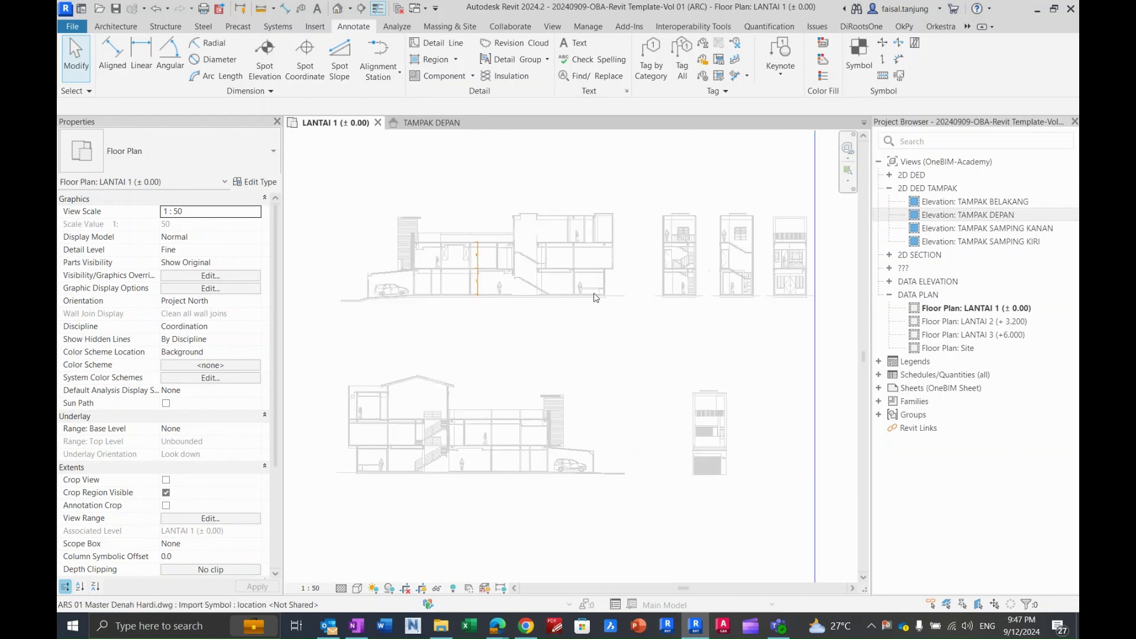
{"action": "scroll", "coordinate": [479, 250], "scroll_direction": "up", "scroll_amount": 3}
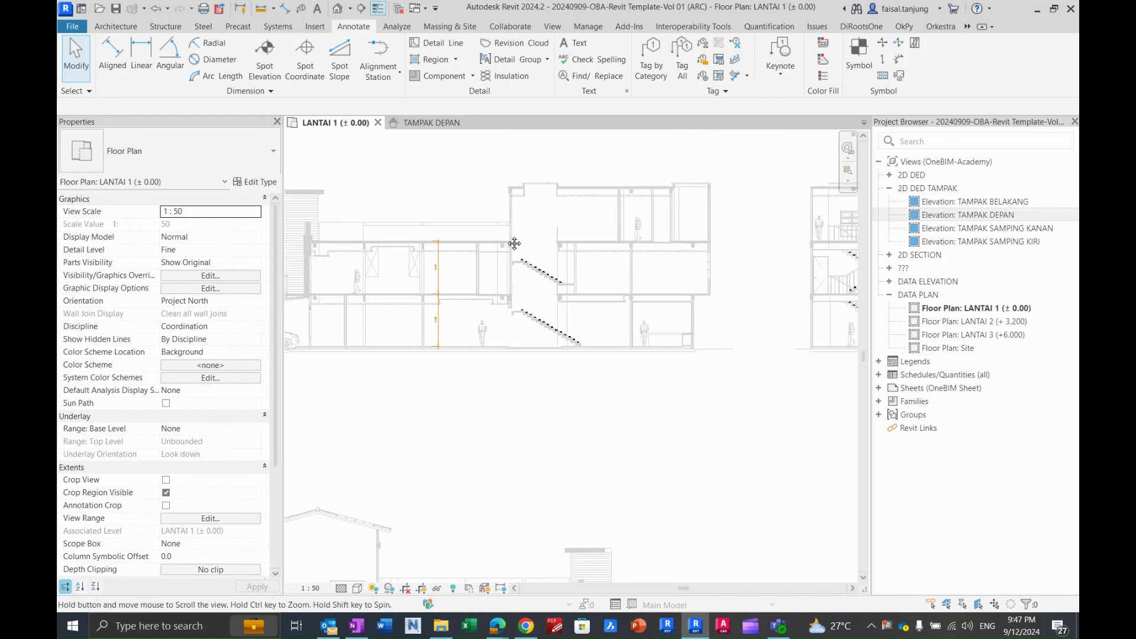
{"action": "scroll", "coordinate": [447, 288], "scroll_direction": "up", "scroll_amount": 2}
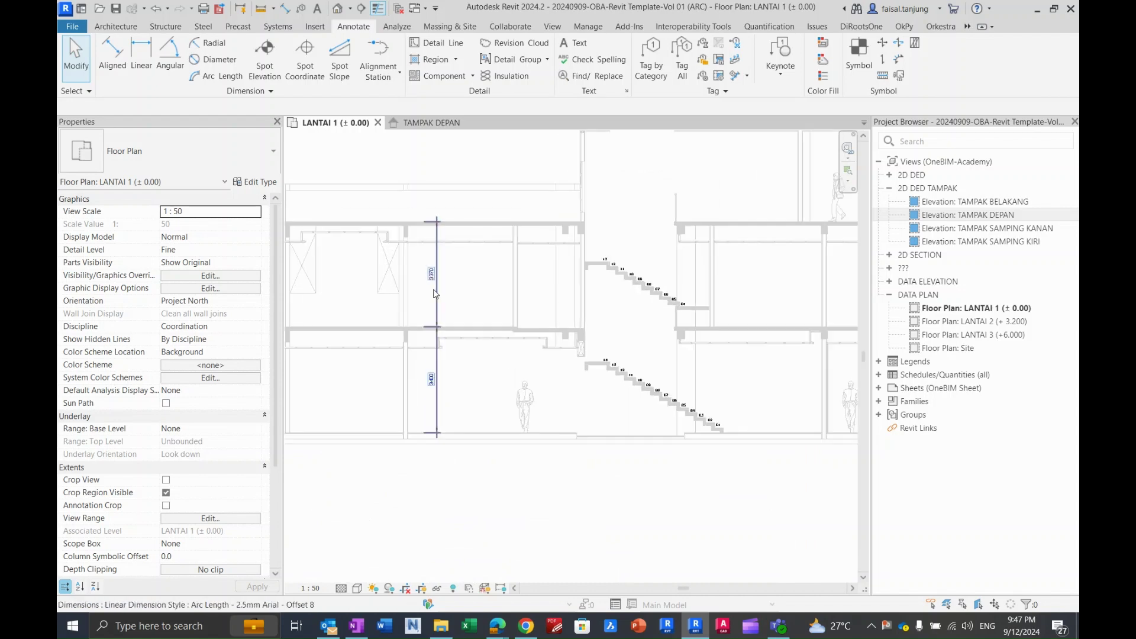
{"action": "middle_click_drag", "start_coordinate": [435, 293], "coordinate": [495, 295]}
{"action": "scroll", "coordinate": [509, 296], "scroll_direction": "down", "scroll_amount": 3}
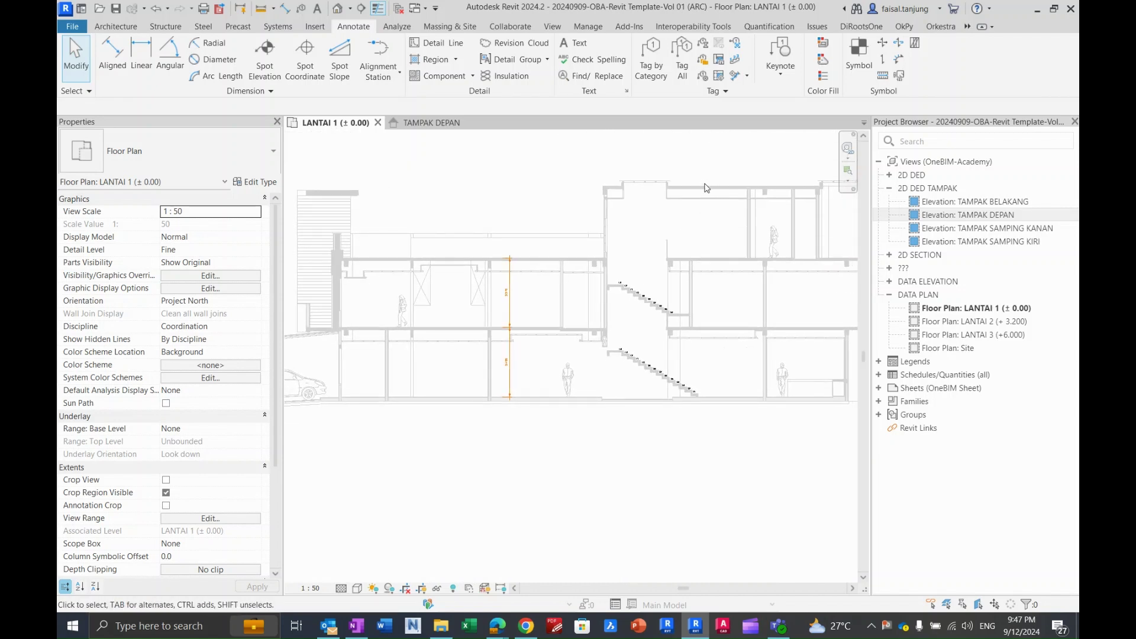
{"action": "middle_click_drag", "start_coordinate": [711, 185], "coordinate": [698, 193]}
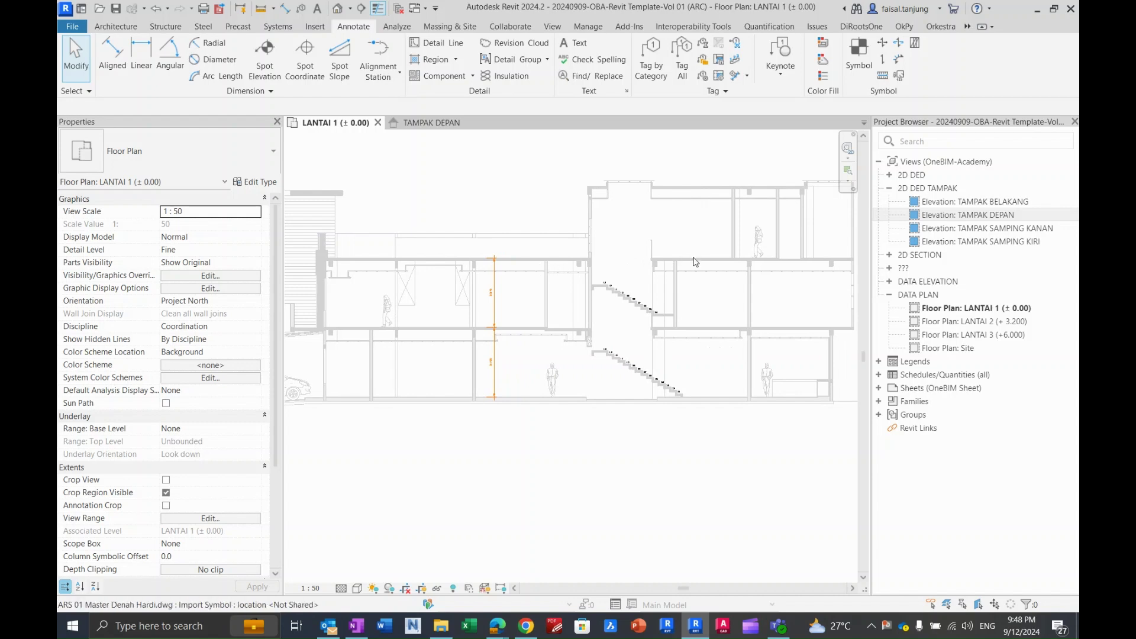
{"action": "scroll", "coordinate": [685, 264], "scroll_direction": "up", "scroll_amount": 3}
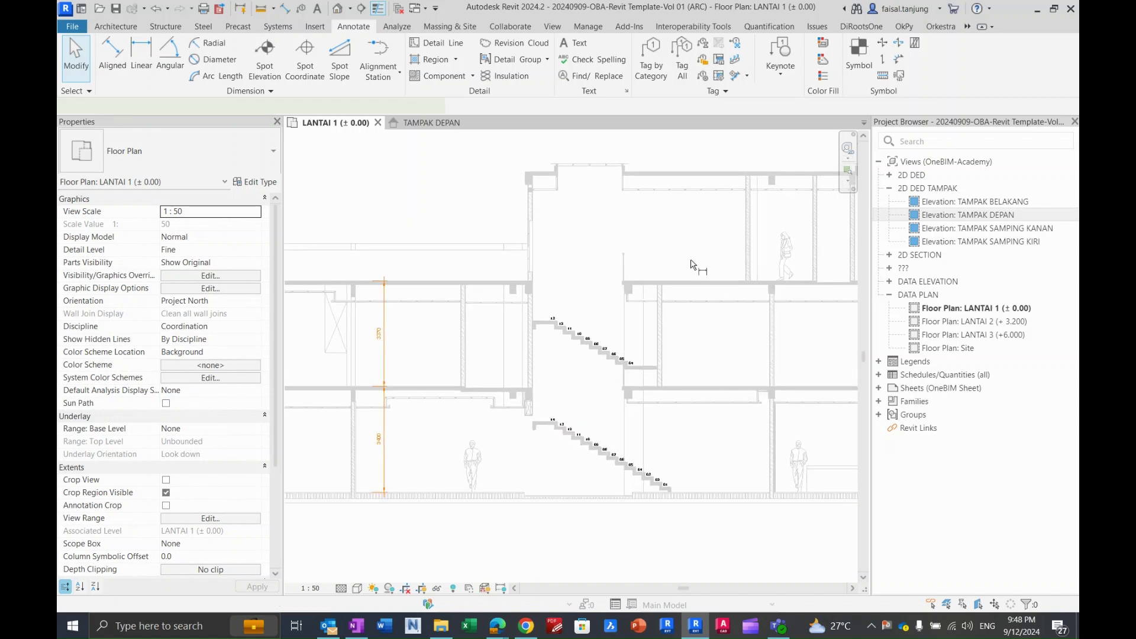
{"action": "scroll", "coordinate": [677, 277], "scroll_direction": "up", "scroll_amount": 2}
{"action": "left_click", "coordinate": [676, 289]}
{"action": "middle_click_drag", "start_coordinate": [677, 226], "coordinate": [662, 329]}
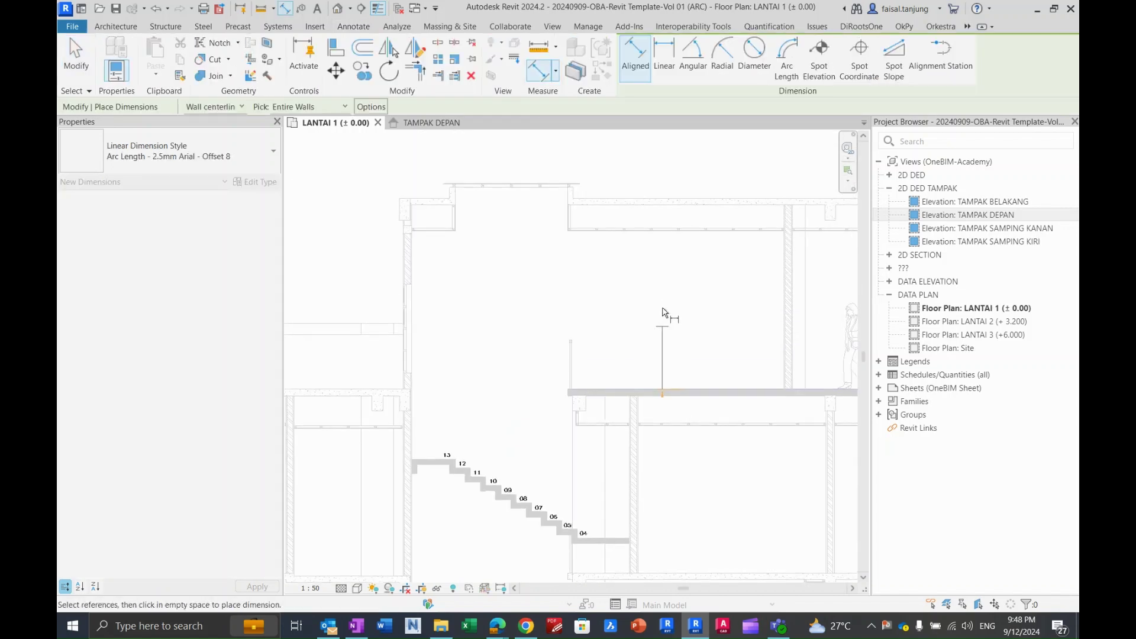
{"action": "left_click", "coordinate": [672, 202]}
{"action": "left_click", "coordinate": [669, 284]}
{"action": "key", "text": "Escape"}
{"action": "key", "text": "Escape"}
{"action": "scroll", "coordinate": [666, 278], "scroll_direction": "down", "scroll_amount": 2}
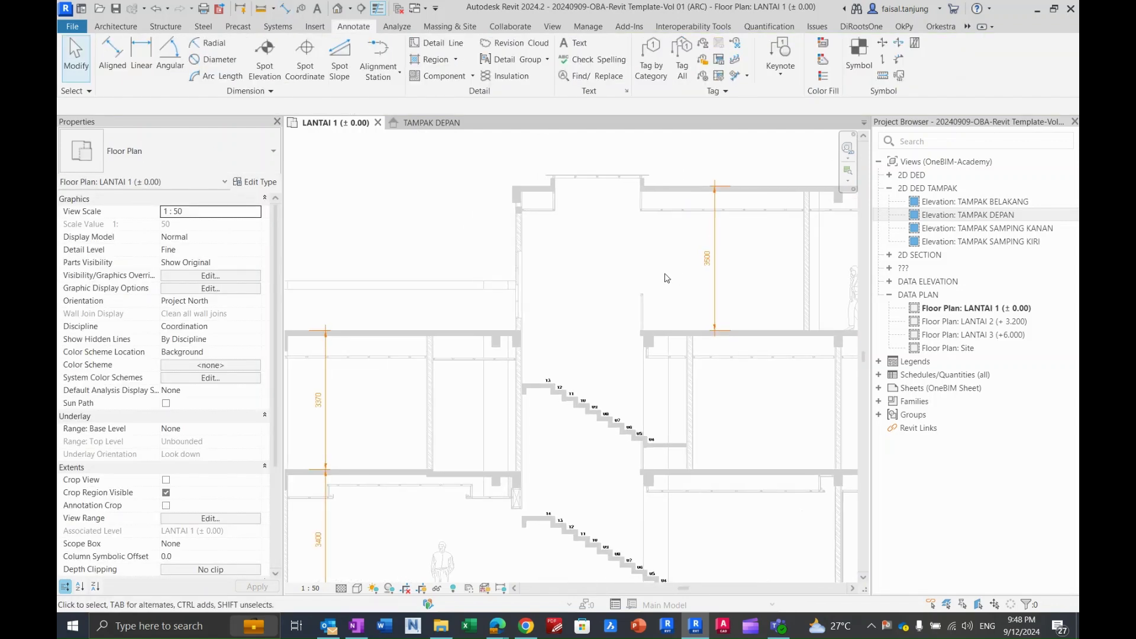
Draw a new level about 1700 above LANTAI 3 in the TAMPAK DEPAN elevation, spanning the width of the existing levels.
{"action": "left_click", "coordinate": [435, 123]}
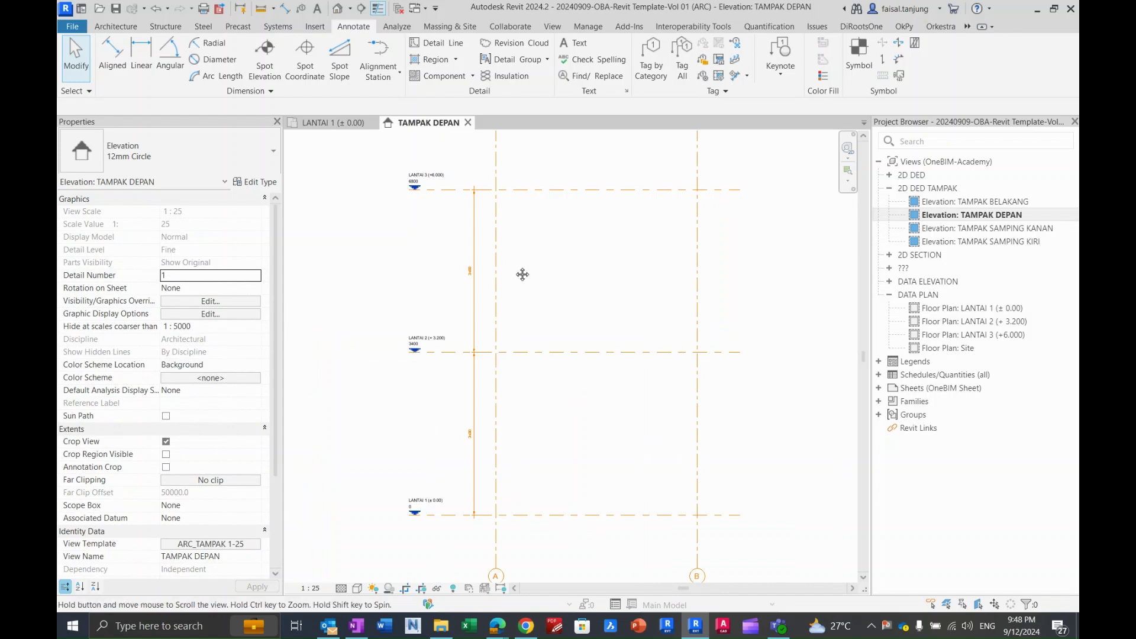
{"action": "middle_click_drag", "start_coordinate": [520, 272], "coordinate": [534, 290]}
{"action": "scroll", "coordinate": [526, 219], "scroll_direction": "up", "scroll_amount": 3}
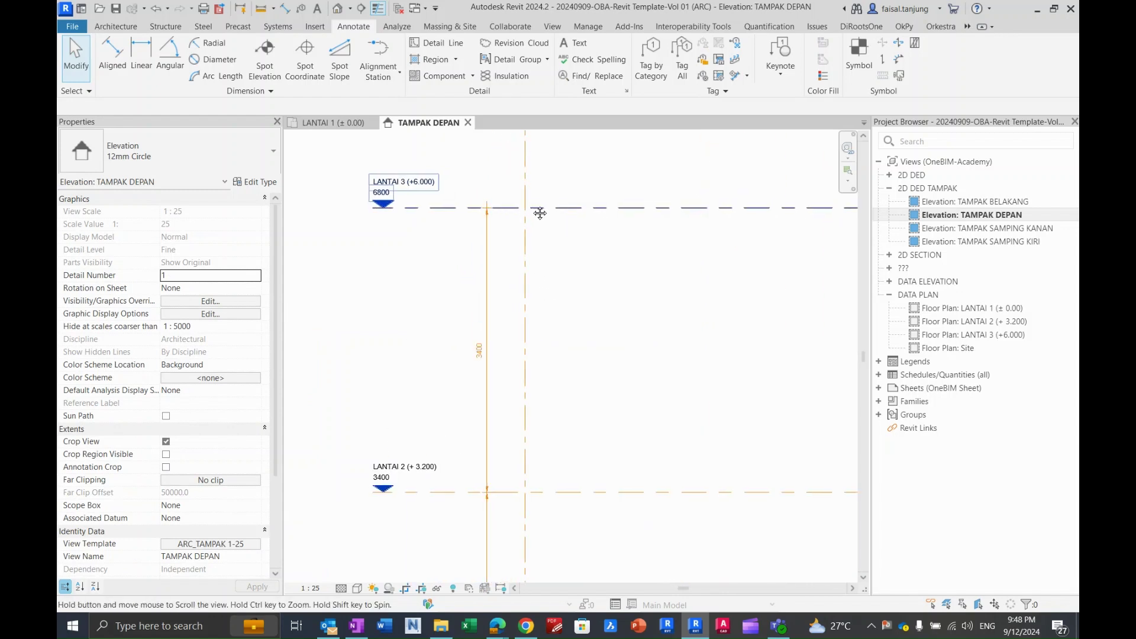
{"action": "middle_click_drag", "start_coordinate": [552, 190], "coordinate": [545, 223]}
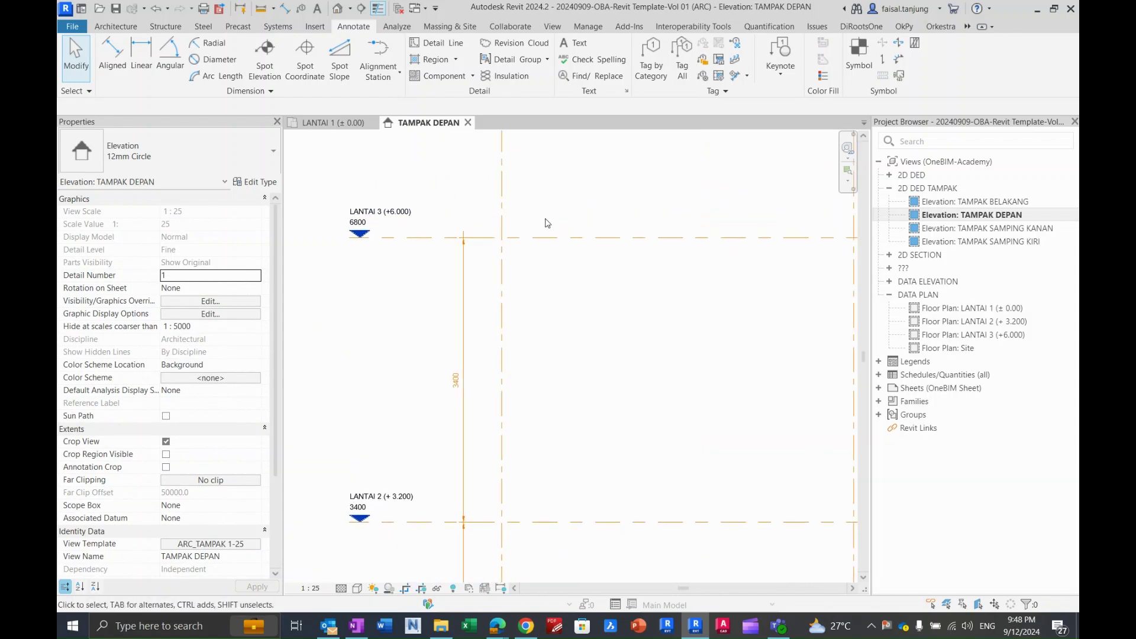
{"action": "scroll", "coordinate": [361, 219], "scroll_direction": "down", "scroll_amount": 4}
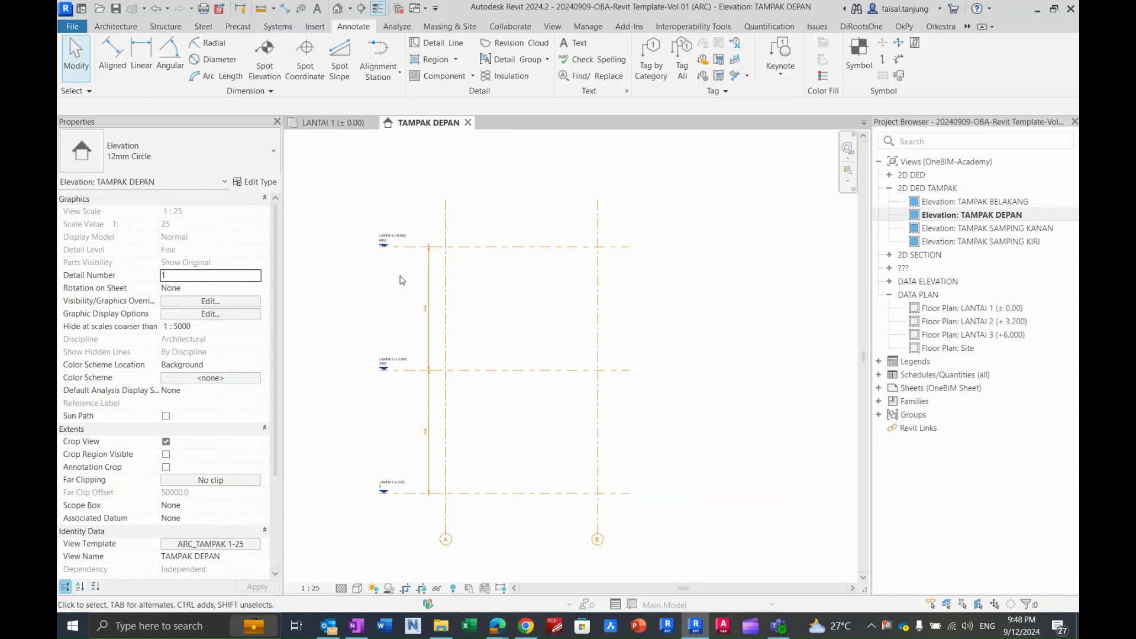
{"action": "scroll", "coordinate": [387, 236], "scroll_direction": "up", "scroll_amount": 3}
{"action": "middle_click_drag", "start_coordinate": [388, 237], "coordinate": [408, 267]}
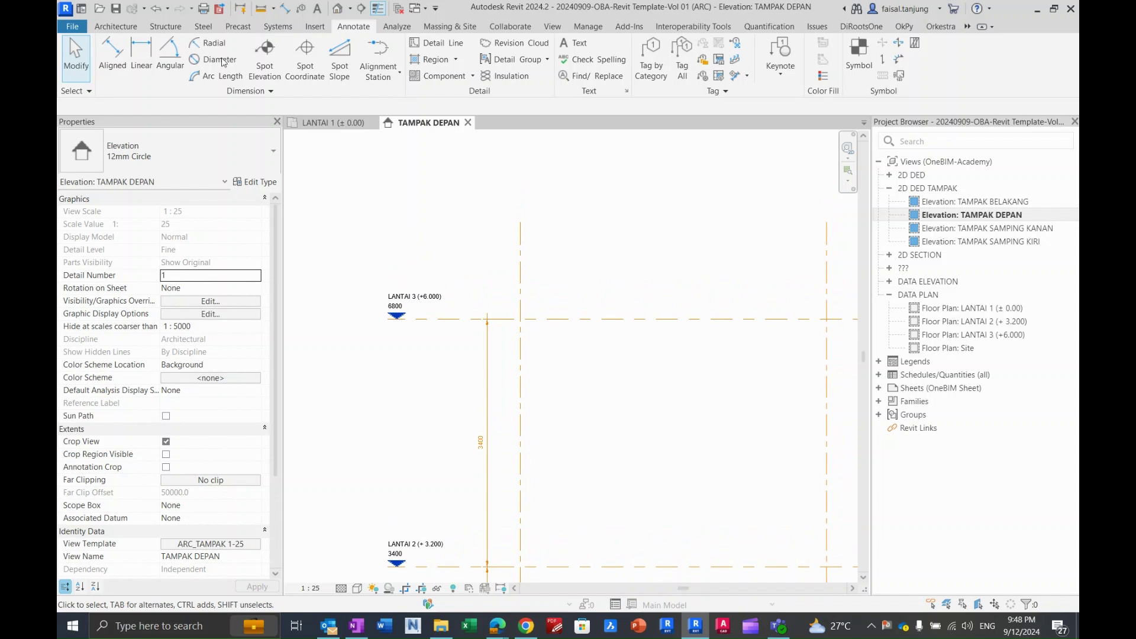
{"action": "left_click", "coordinate": [116, 26]}
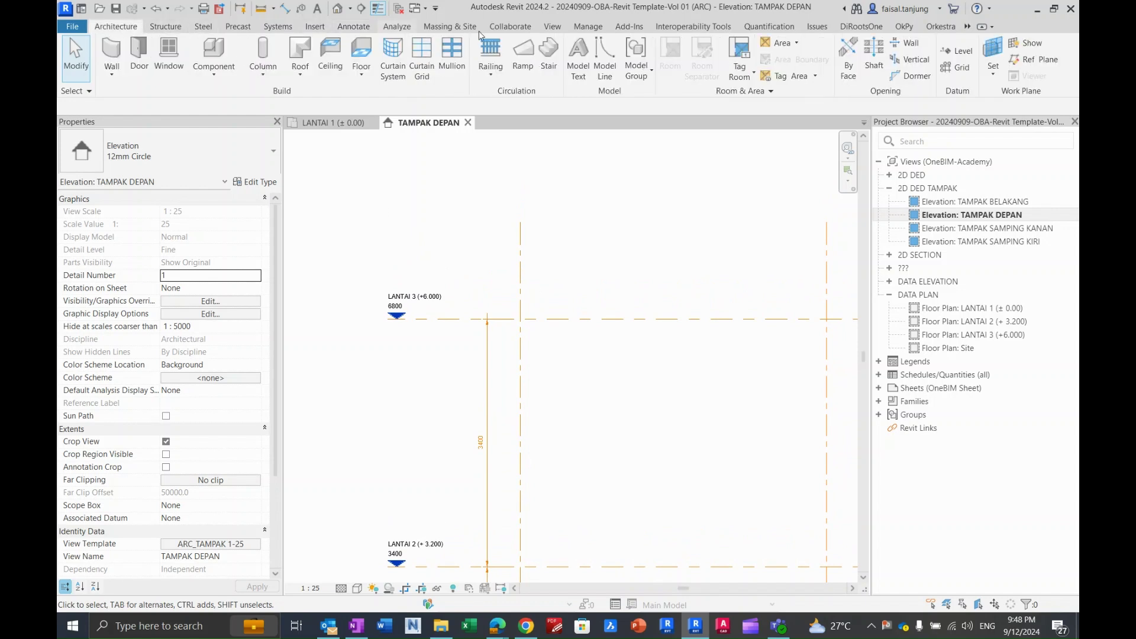
{"action": "left_click", "coordinate": [954, 51]}
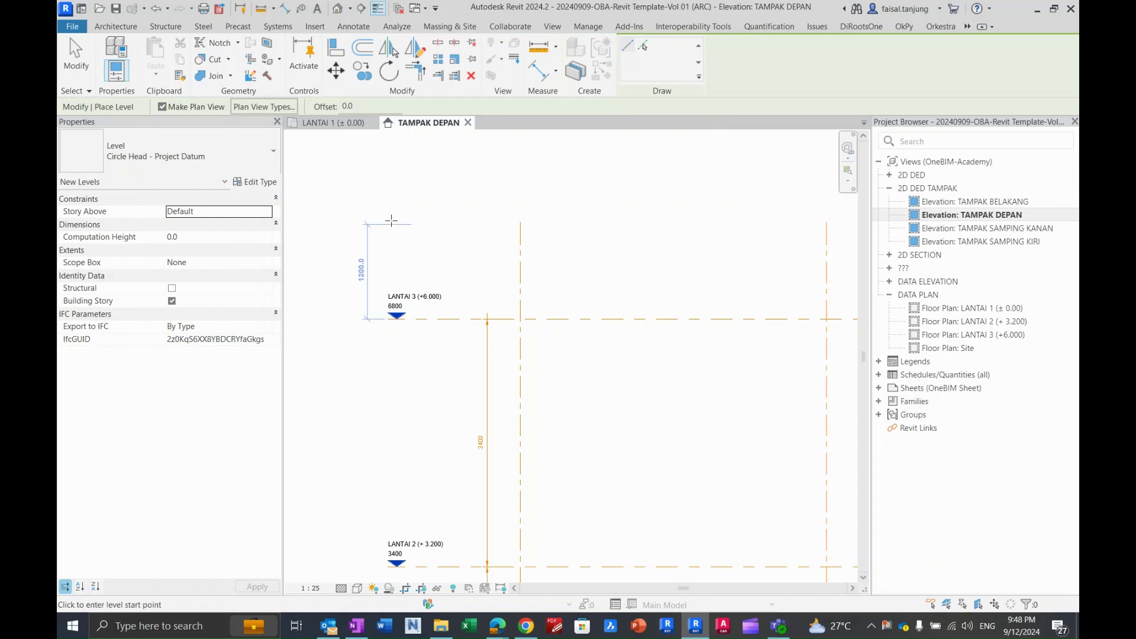
{"action": "left_click", "coordinate": [395, 197]}
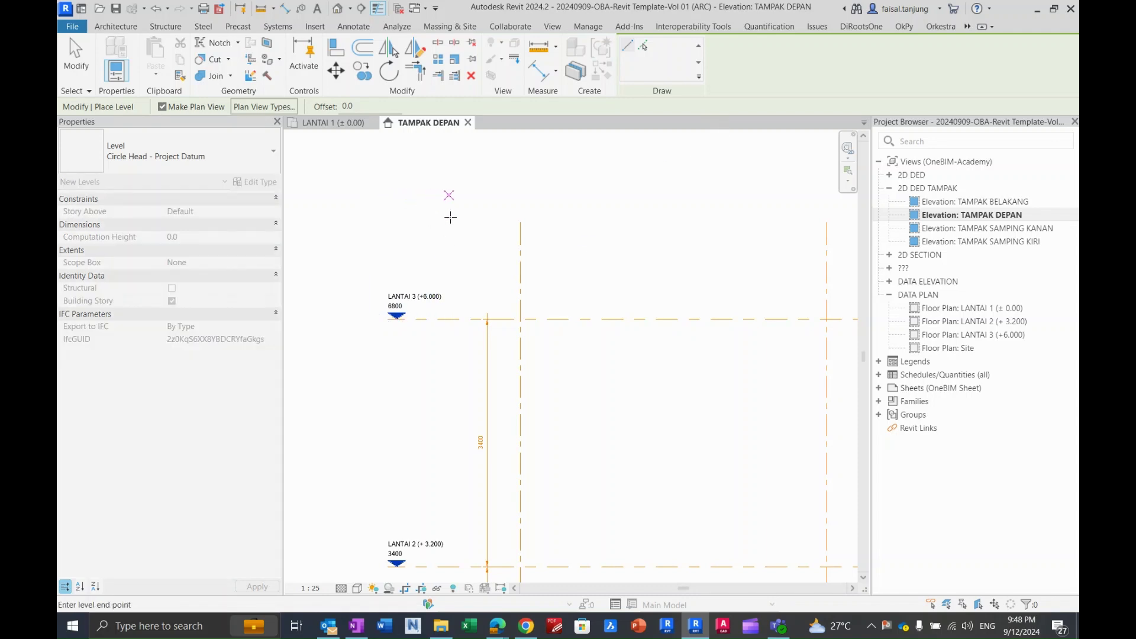
{"action": "scroll", "coordinate": [630, 210], "scroll_direction": "down", "scroll_amount": 4}
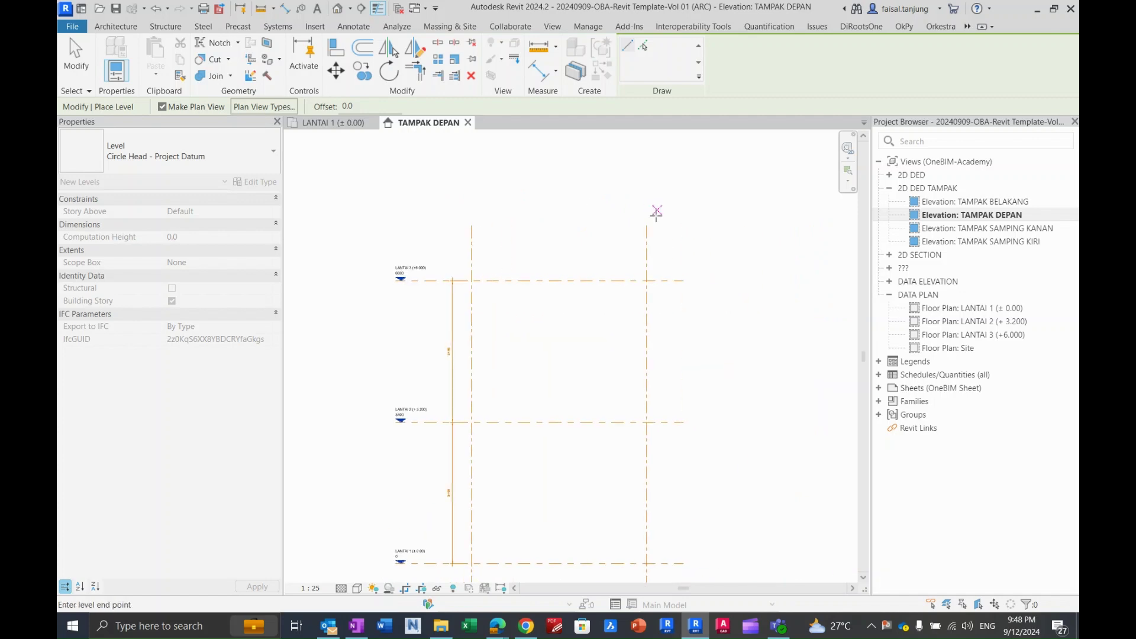
{"action": "left_click", "coordinate": [693, 212]}
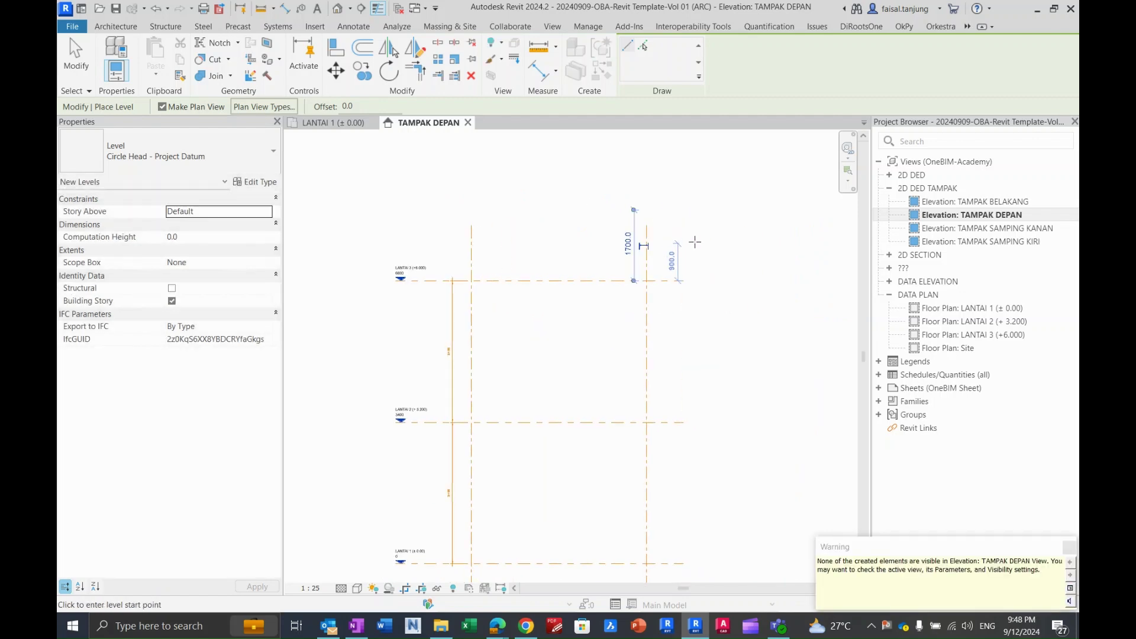
{"action": "key", "text": "Escape"}
{"action": "key", "text": "Escape"}
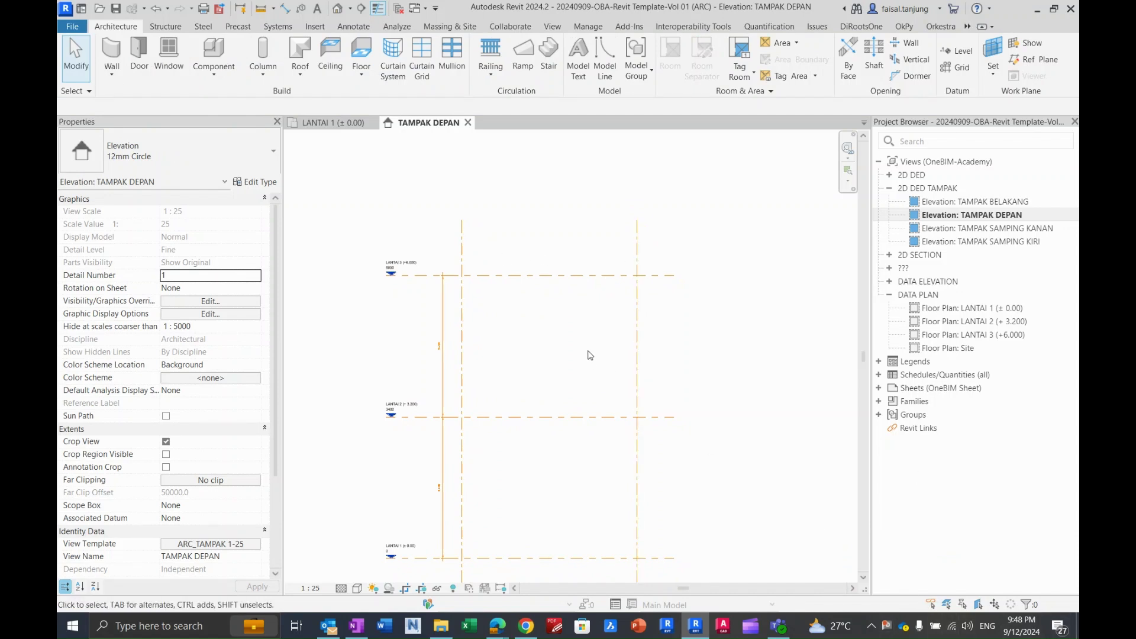
Show the TAMPAK DEPAN crop region and extend its upper edge well above the new level.
{"action": "middle_click_drag", "start_coordinate": [588, 357], "coordinate": [597, 358]}
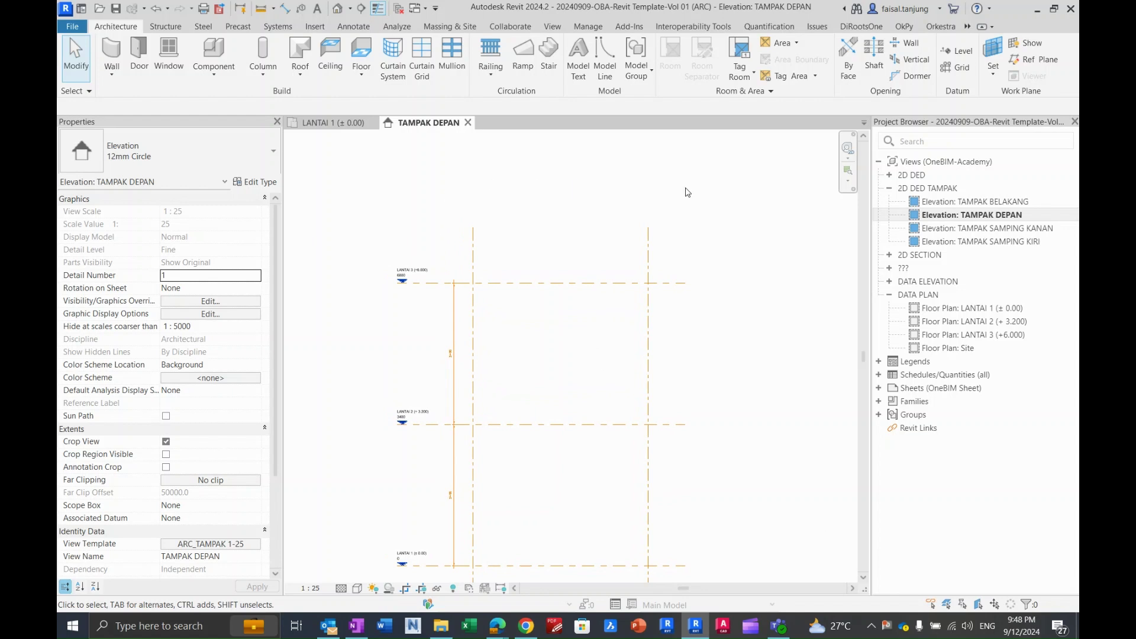
{"action": "scroll", "coordinate": [566, 249], "scroll_direction": "down", "scroll_amount": 2}
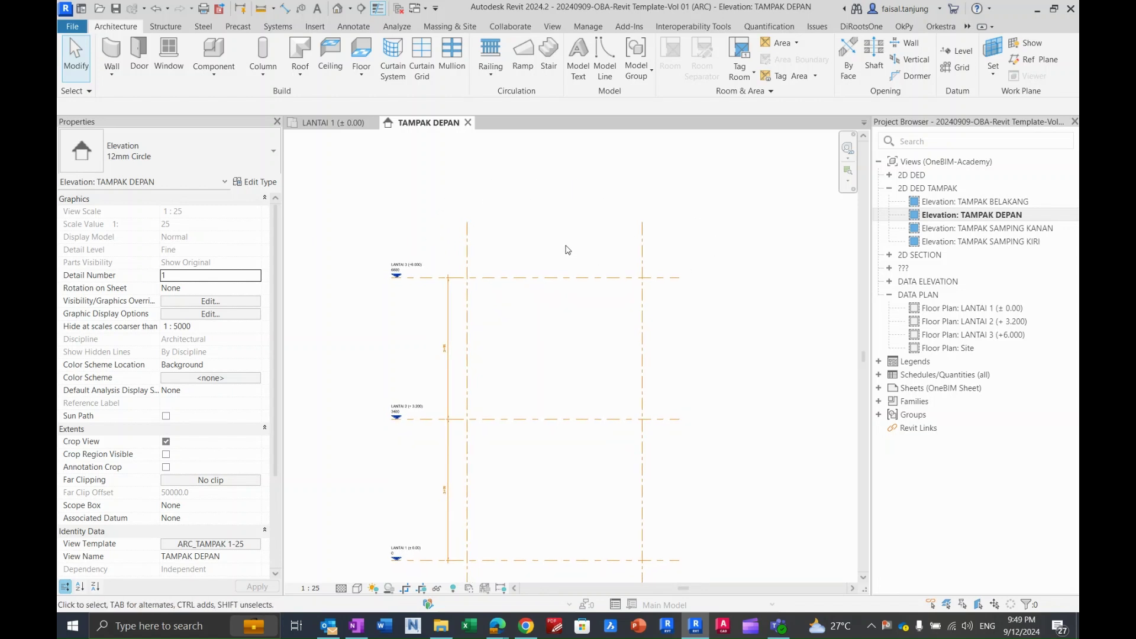
{"action": "middle_click_drag", "start_coordinate": [585, 307], "coordinate": [557, 324]}
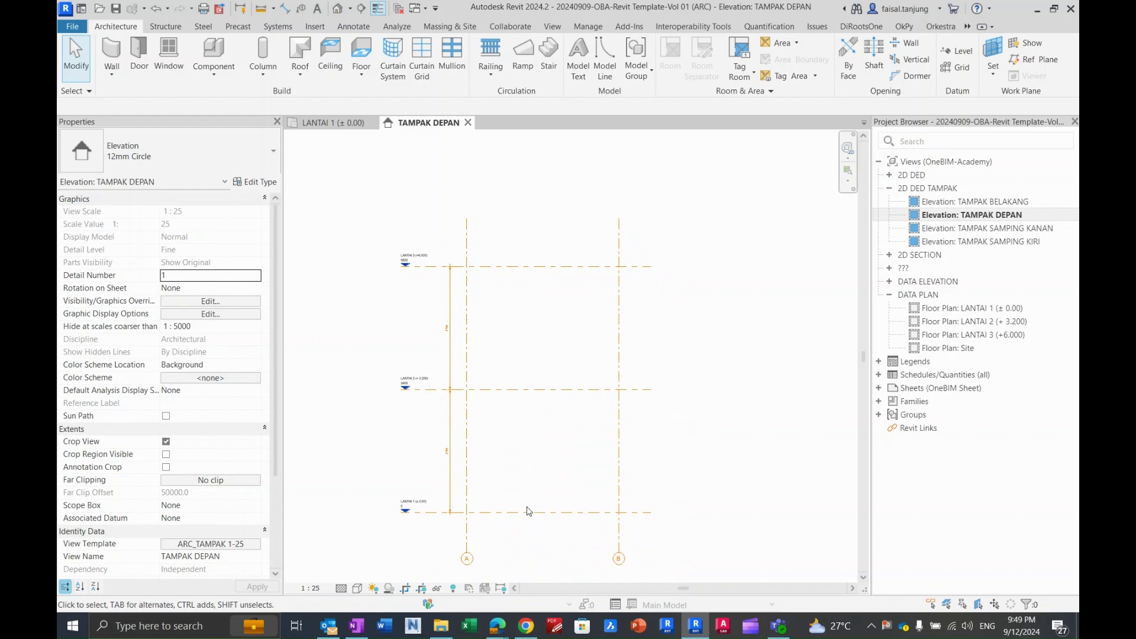
{"action": "left_click", "coordinate": [421, 588]}
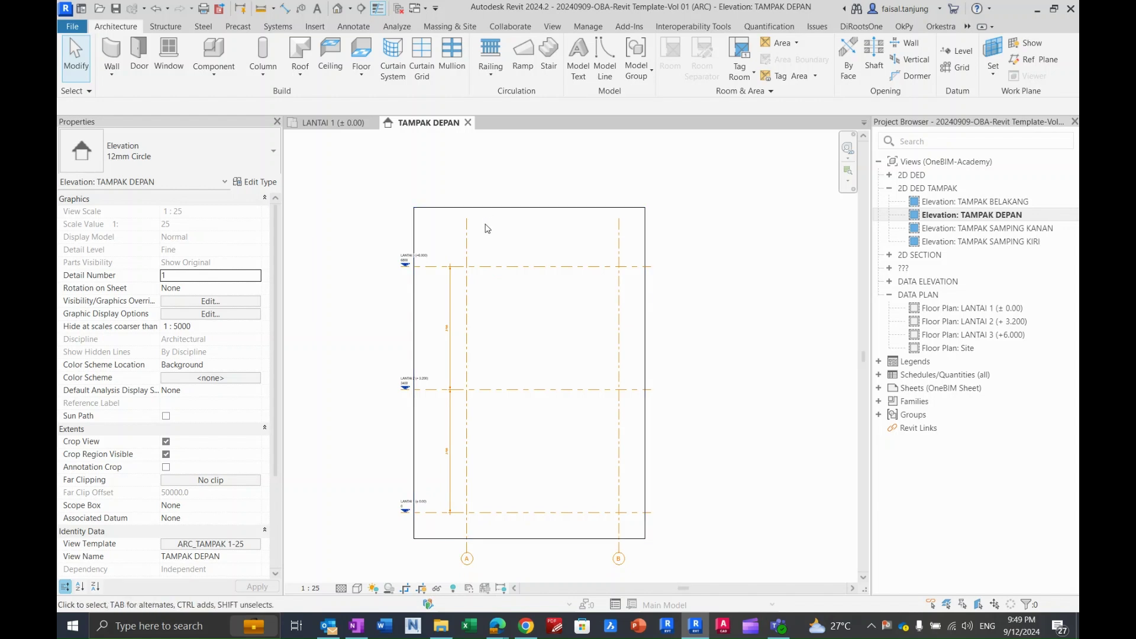
{"action": "scroll", "coordinate": [507, 284], "scroll_direction": "down", "scroll_amount": 2}
{"action": "left_click", "coordinate": [508, 245]}
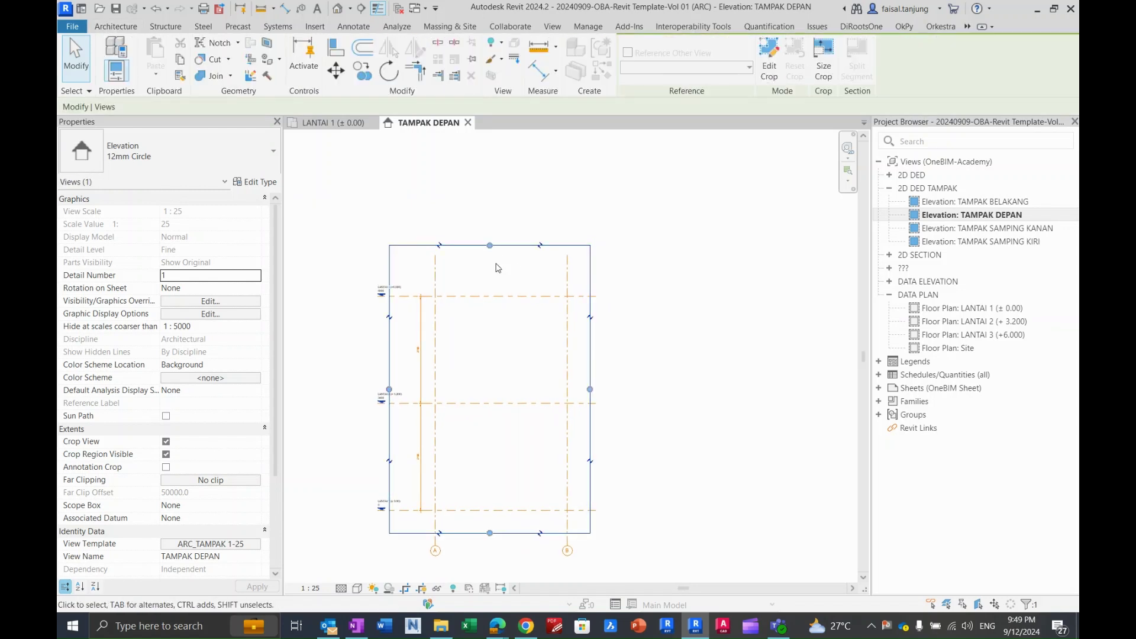
{"action": "left_click_drag", "start_coordinate": [490, 245], "coordinate": [490, 172]}
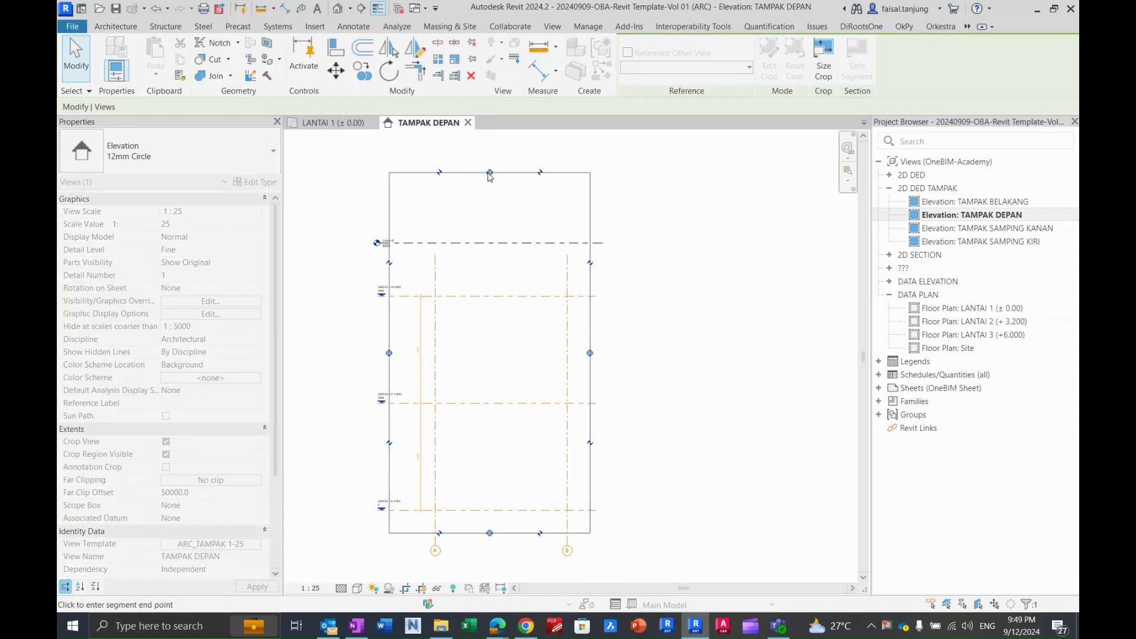
{"action": "scroll", "coordinate": [403, 264], "scroll_direction": "up", "scroll_amount": 5}
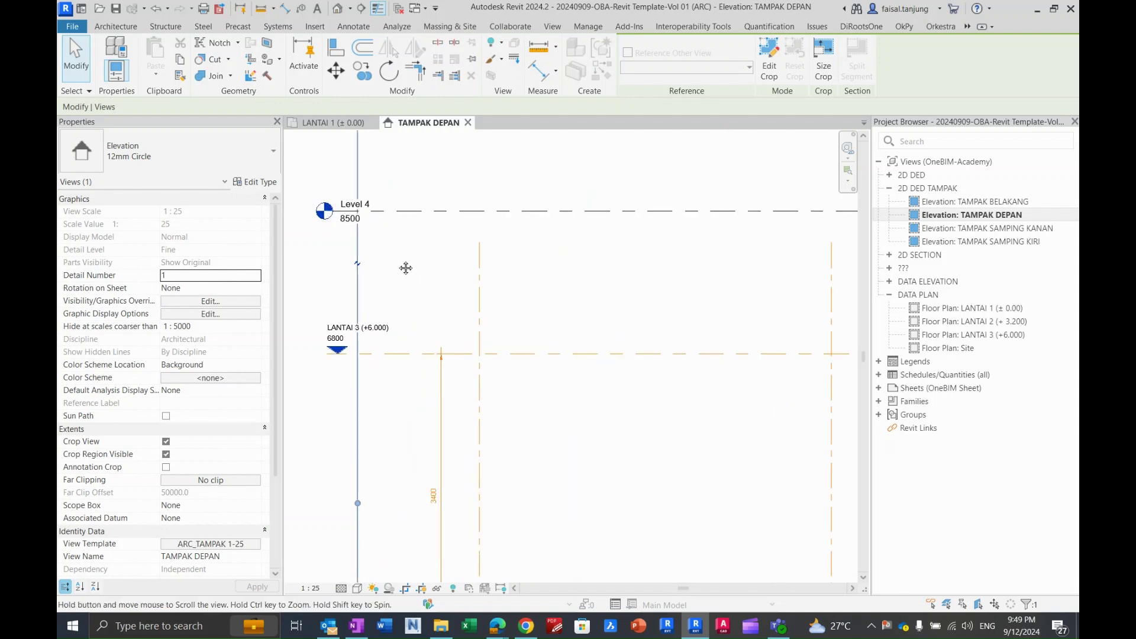
Change the type of the new Level 4 to Triangle Head - Project Datum, matching LANTAI 3.
{"action": "left_click", "coordinate": [476, 270]}
{"action": "middle_click_drag", "start_coordinate": [565, 259], "coordinate": [490, 247]}
{"action": "scroll", "coordinate": [520, 246], "scroll_direction": "down", "scroll_amount": 2}
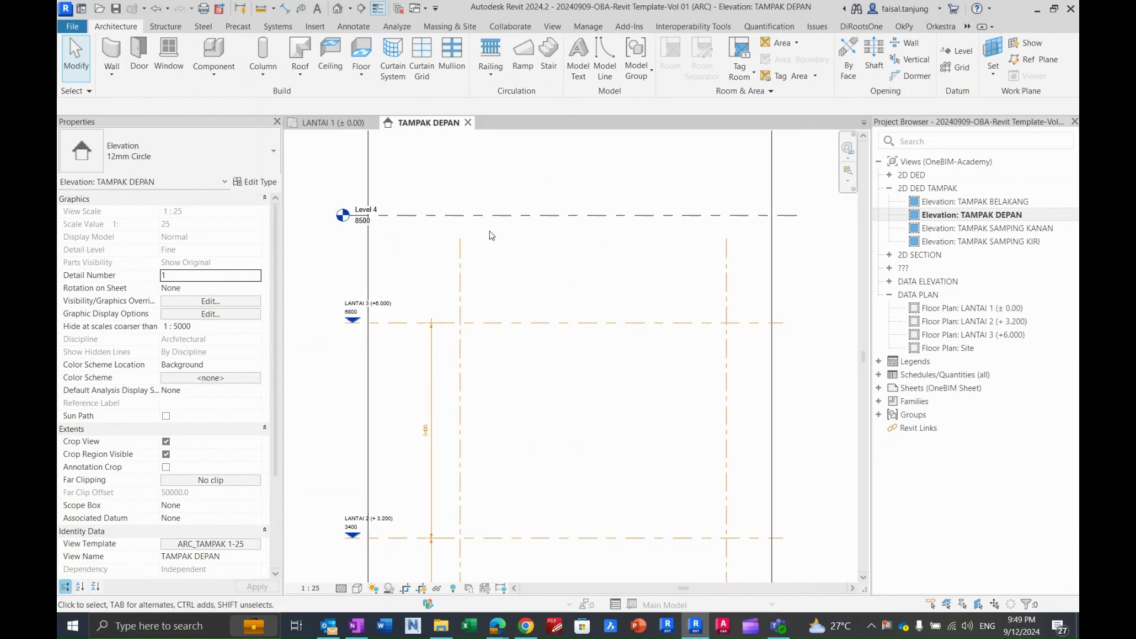
{"action": "left_click", "coordinate": [493, 217]}
{"action": "left_click", "coordinate": [497, 272]}
{"action": "left_click", "coordinate": [496, 323]}
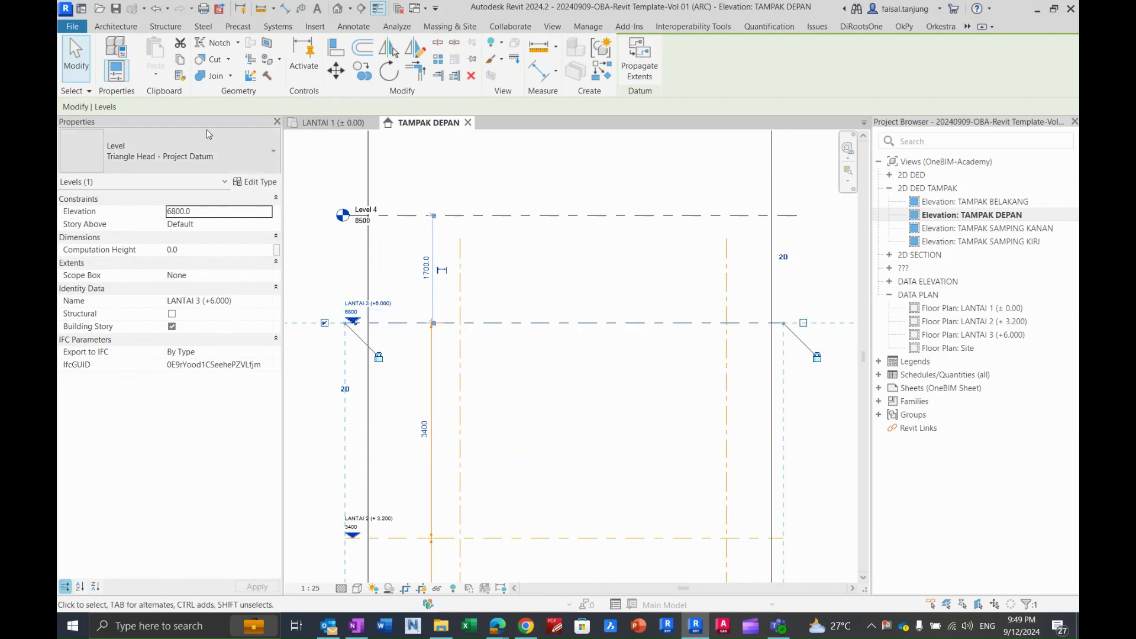
{"action": "left_click", "coordinate": [195, 157]}
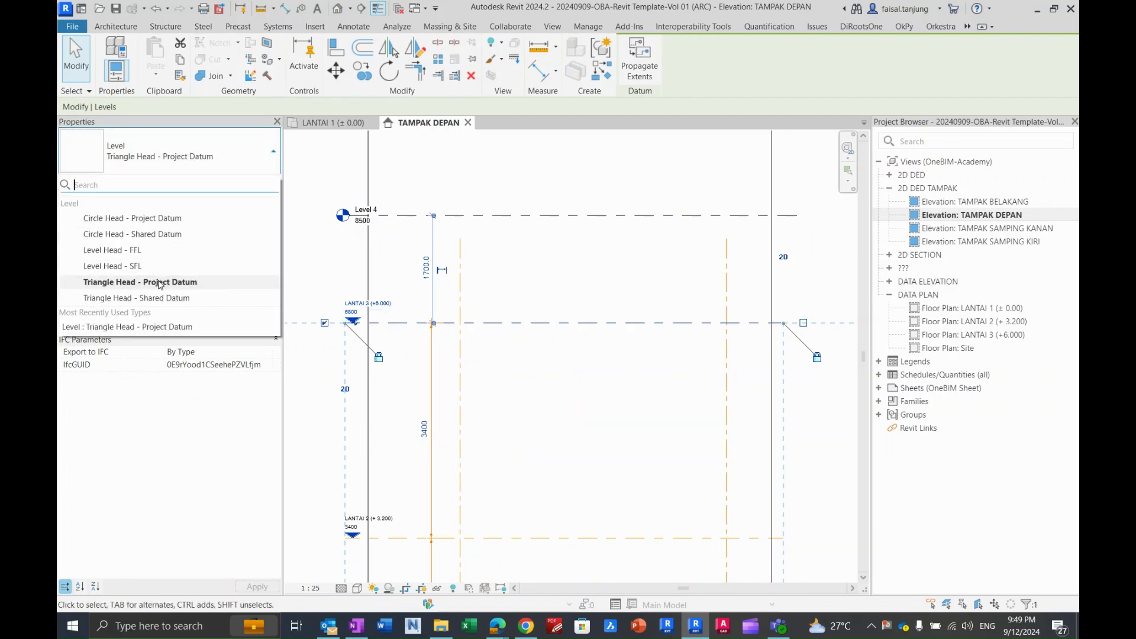
{"action": "left_click", "coordinate": [578, 288]}
{"action": "left_click", "coordinate": [399, 215]}
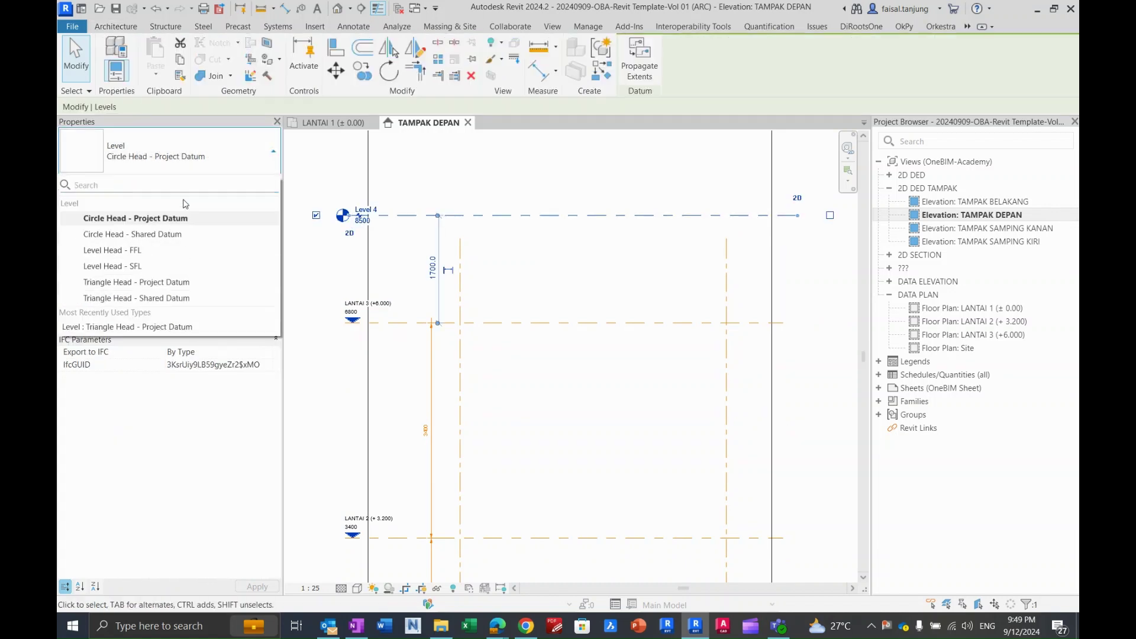
{"action": "left_click", "coordinate": [155, 282]}
{"action": "left_click", "coordinate": [507, 242]}
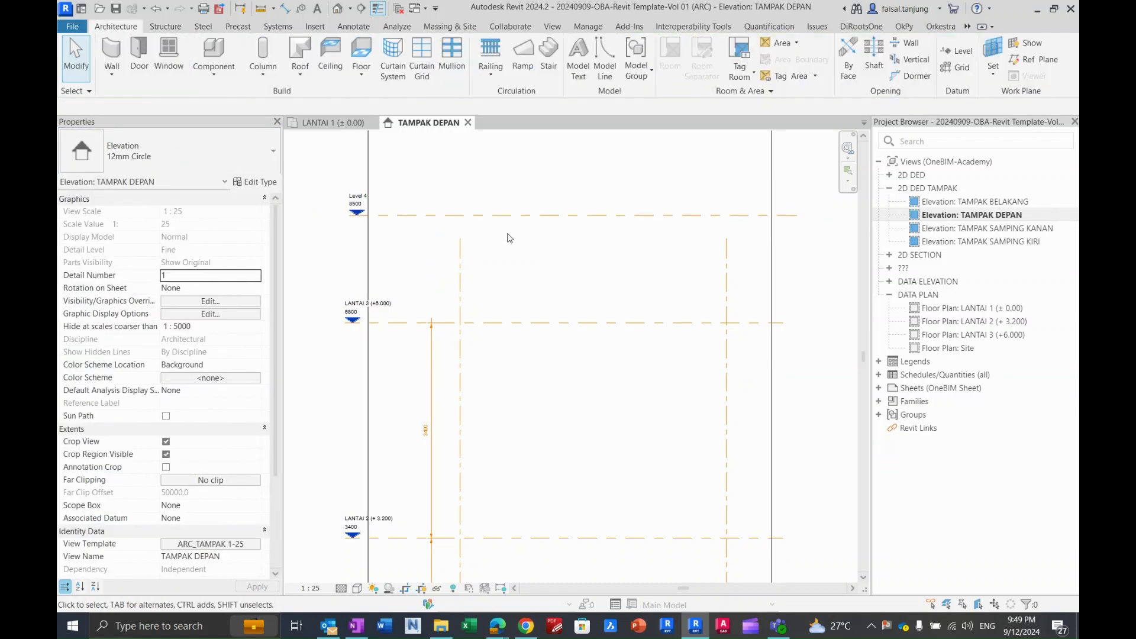
Extend the upper ends of grids A and B above Level 4 in the TAMPAK DEPAN elevation.
{"action": "left_click", "coordinate": [471, 260]}
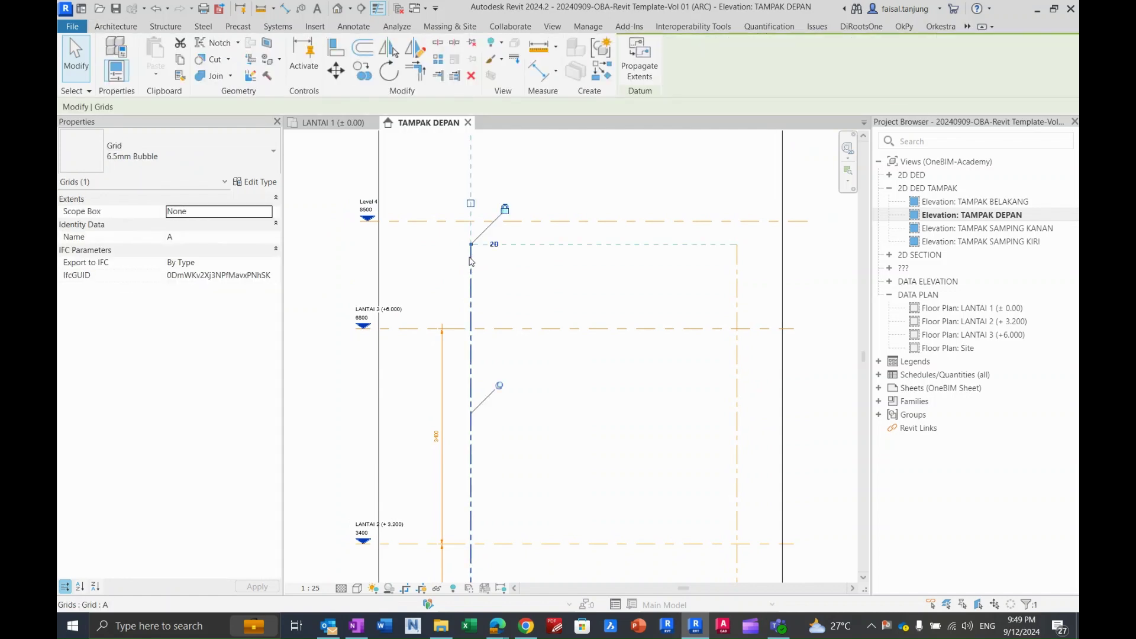
{"action": "scroll", "coordinate": [485, 260], "scroll_direction": "down", "scroll_amount": 3}
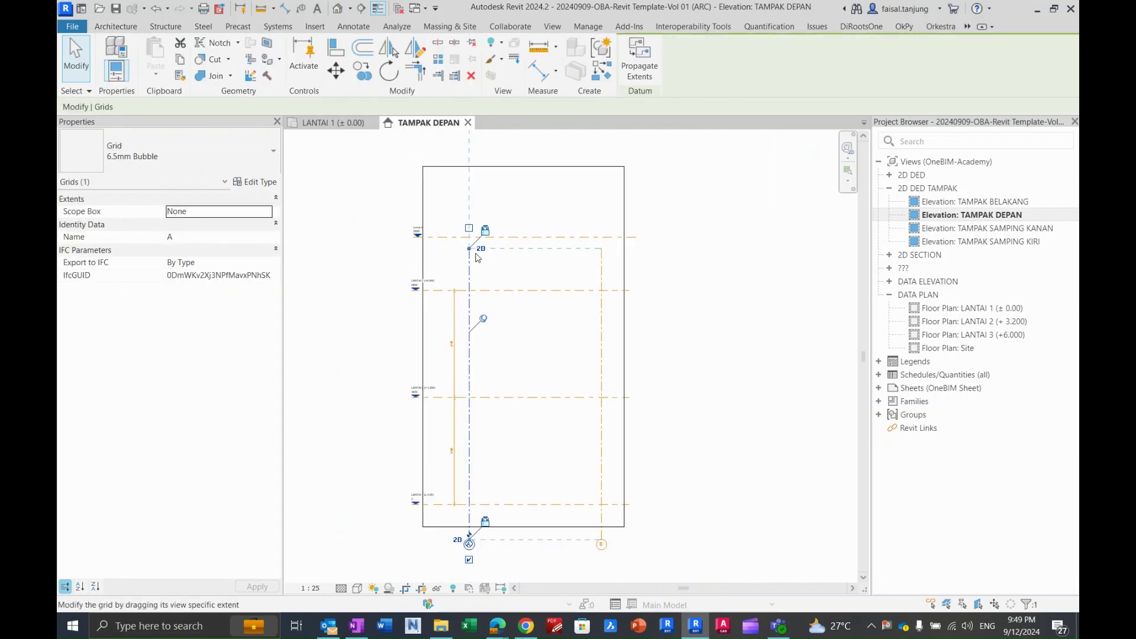
{"action": "scroll", "coordinate": [475, 255], "scroll_direction": "up", "scroll_amount": 2}
{"action": "scroll", "coordinate": [476, 256], "scroll_direction": "down", "scroll_amount": 1}
{"action": "middle_click_drag", "start_coordinate": [485, 443], "coordinate": [476, 391]}
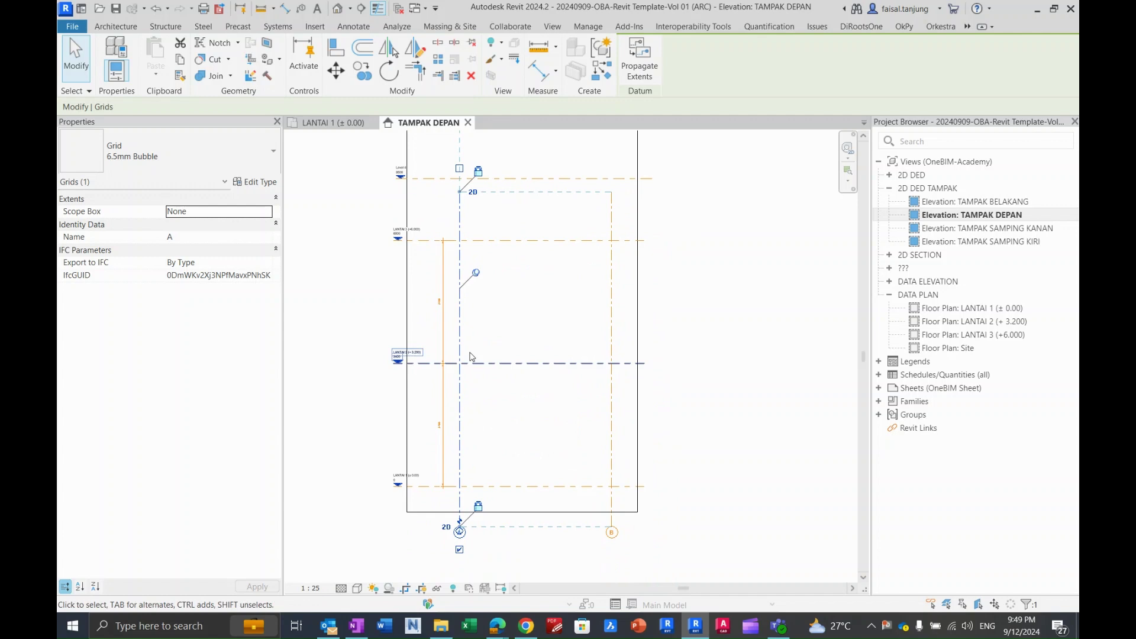
{"action": "middle_click_drag", "start_coordinate": [476, 342], "coordinate": [465, 295]}
{"action": "left_click_drag", "start_coordinate": [460, 232], "coordinate": [459, 176]}
{"action": "key", "text": "Escape"}
{"action": "middle_click_drag", "start_coordinate": [502, 223], "coordinate": [494, 252]}
Rename Level 4 to Level Atap and accept renaming the corresponding views.
{"action": "left_click", "coordinate": [637, 255]}
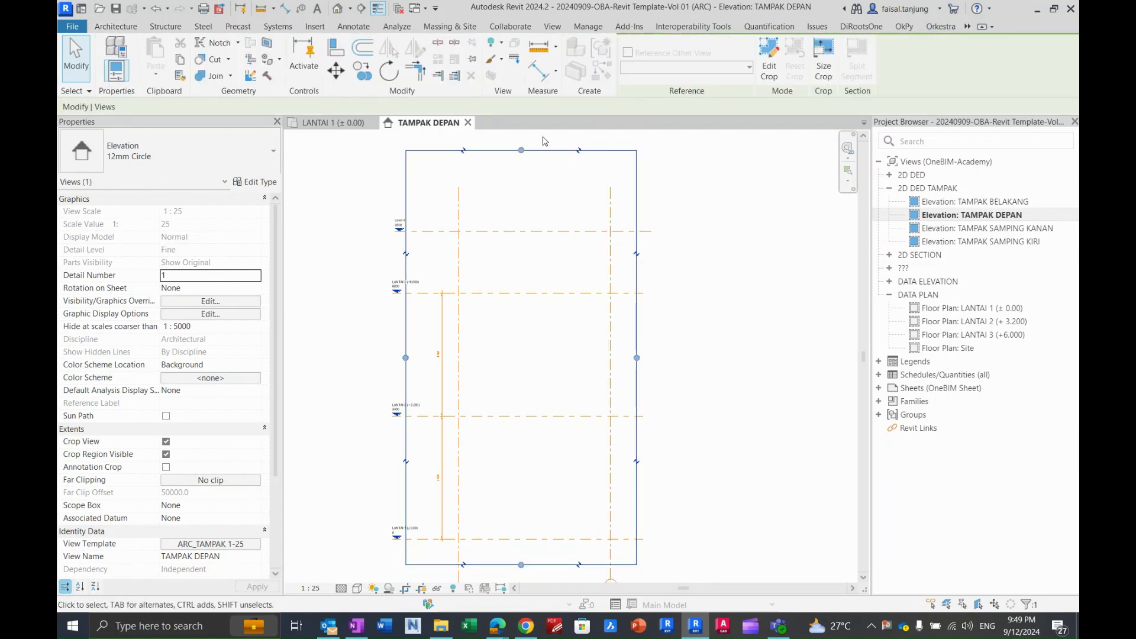
{"action": "scroll", "coordinate": [398, 243], "scroll_direction": "up", "scroll_amount": 3}
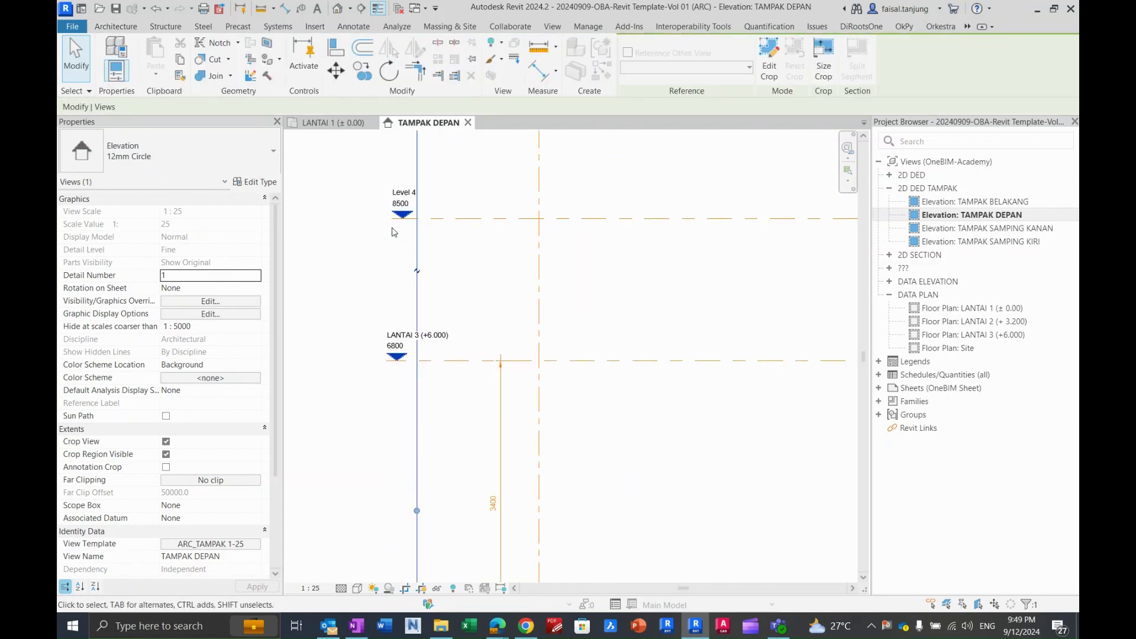
{"action": "middle_click_drag", "start_coordinate": [456, 231], "coordinate": [441, 231]}
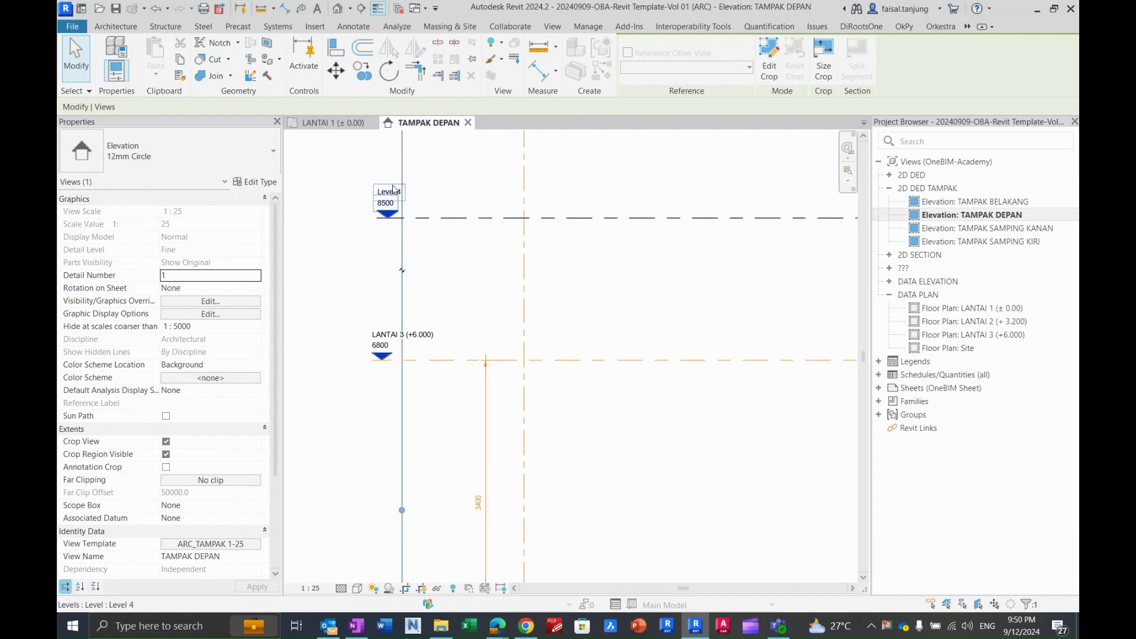
{"action": "left_click", "coordinate": [399, 198]}
{"action": "left_click", "coordinate": [398, 195]}
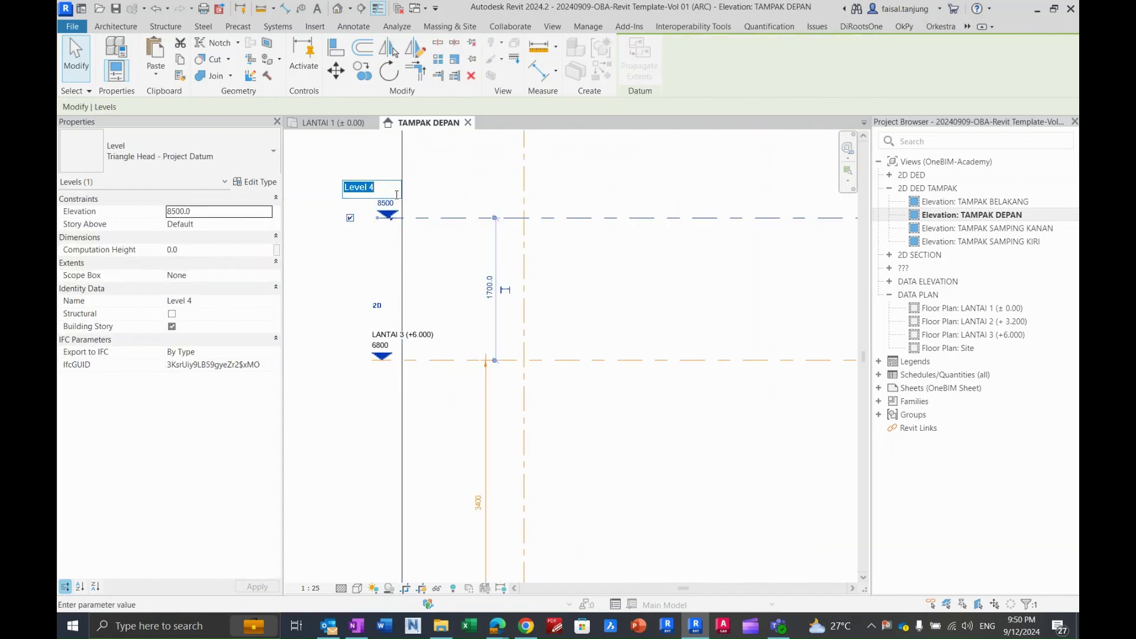
{"action": "left_click", "coordinate": [397, 195]}
{"action": "type", "text": "Atap"}
{"action": "key", "text": "Return"}
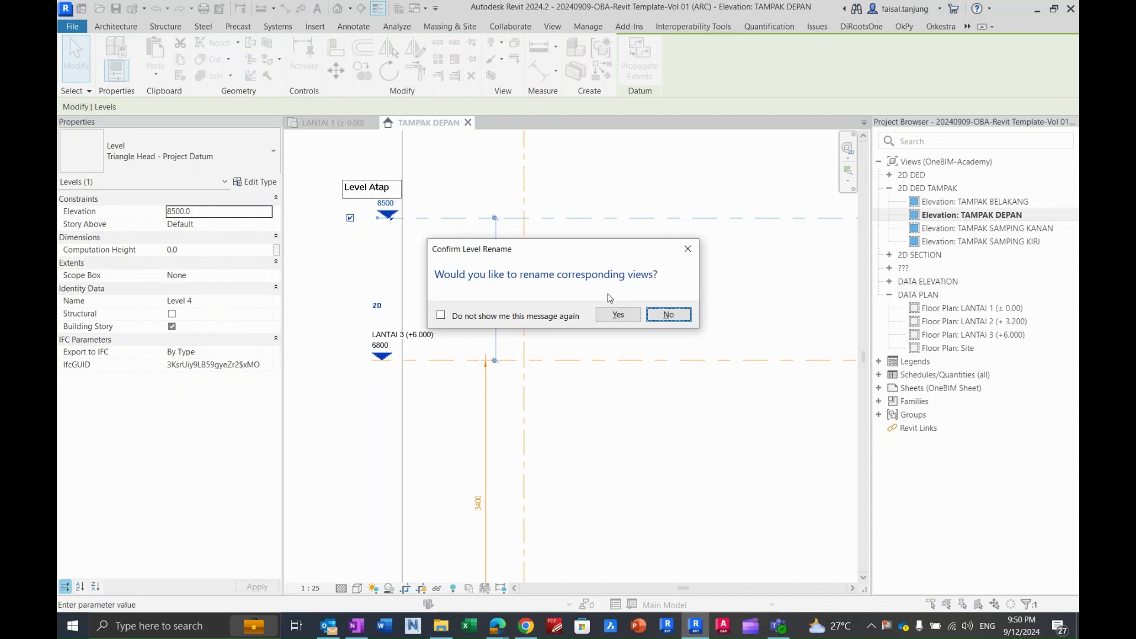
{"action": "left_click", "coordinate": [617, 314]}
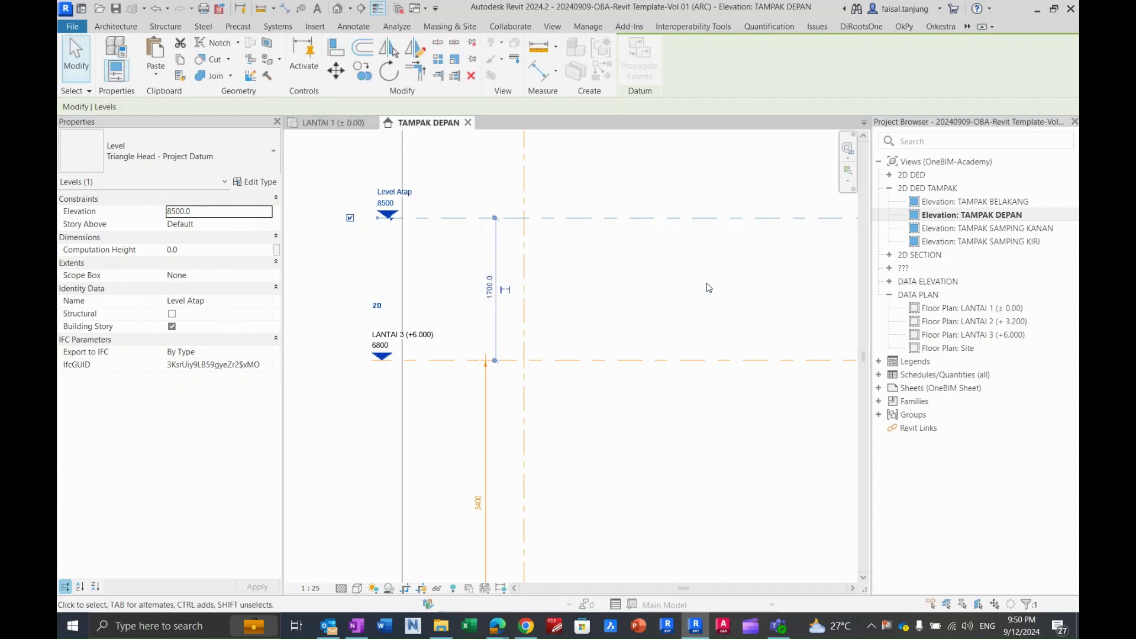
{"action": "left_click", "coordinate": [662, 249]}
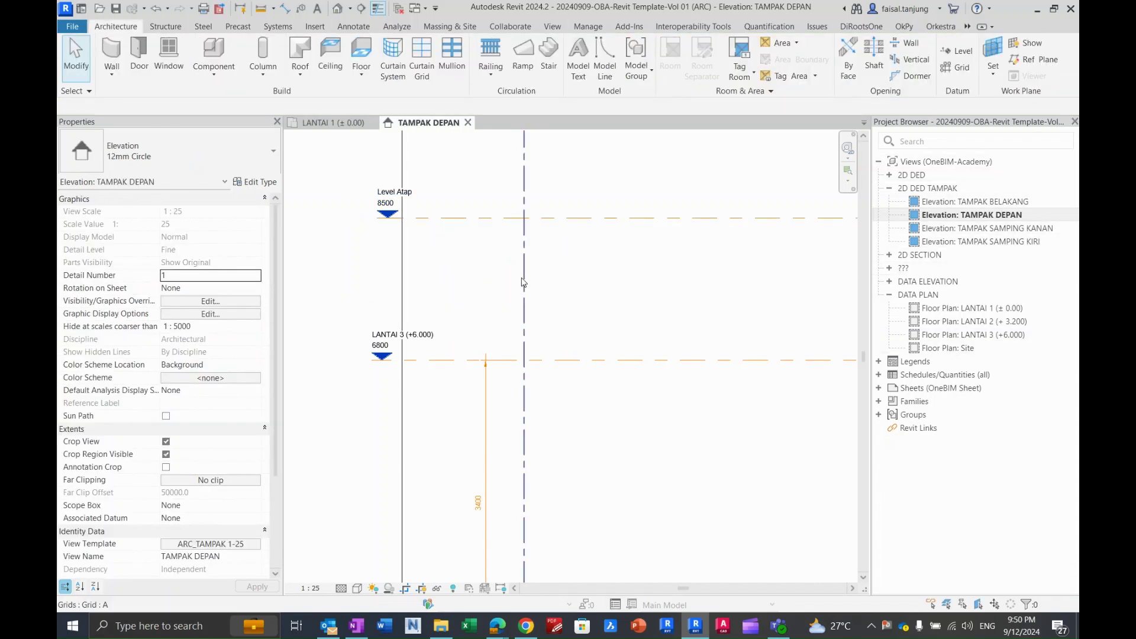
Edit the witness lines of the existing level dimension string to include Level Atap.
{"action": "left_click", "coordinate": [487, 378]}
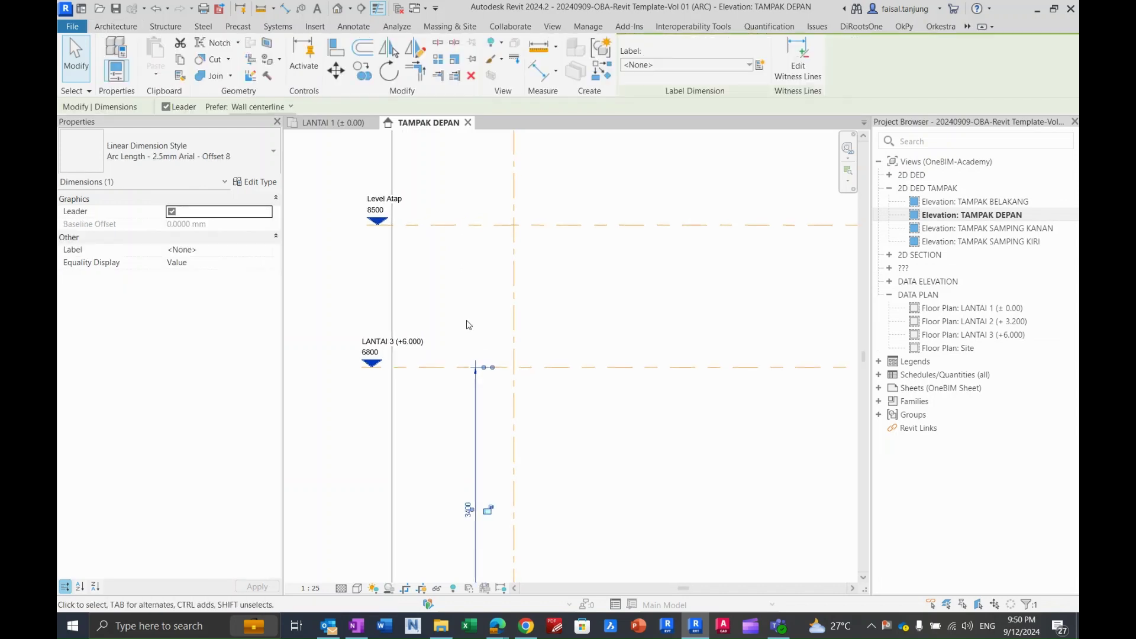
{"action": "mouse_move", "coordinate": [464, 325]}
{"action": "middle_mouse_down"}
{"action": "mouse_move", "coordinate": [488, 241]}
{"action": "mouse_move", "coordinate": [464, 336]}
{"action": "middle_mouse_up"}
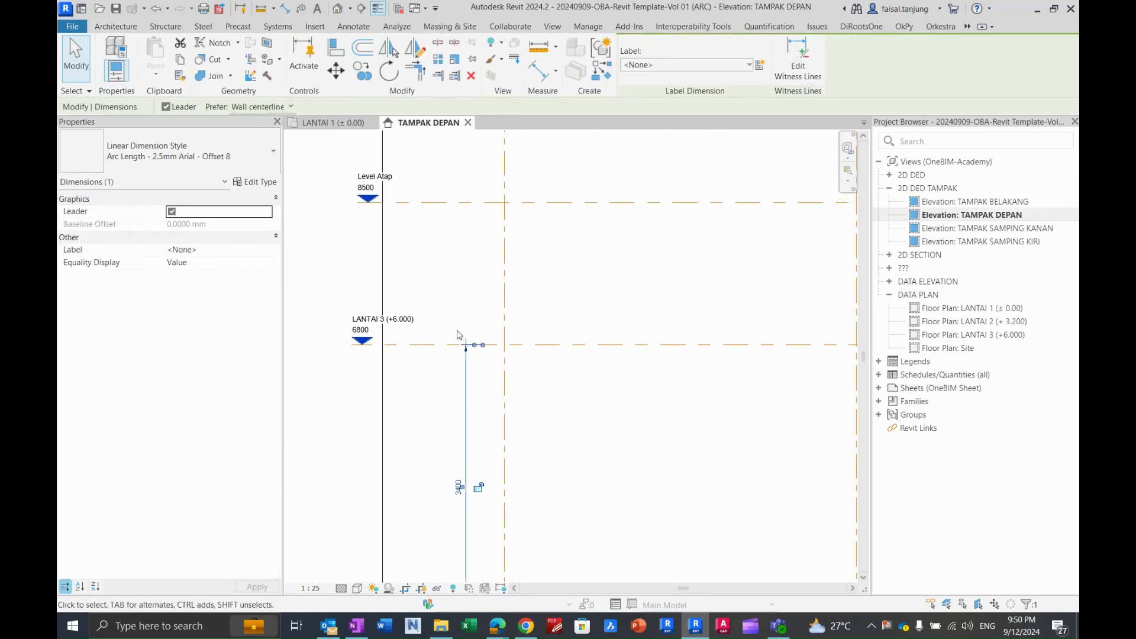
{"action": "left_click", "coordinate": [460, 302]}
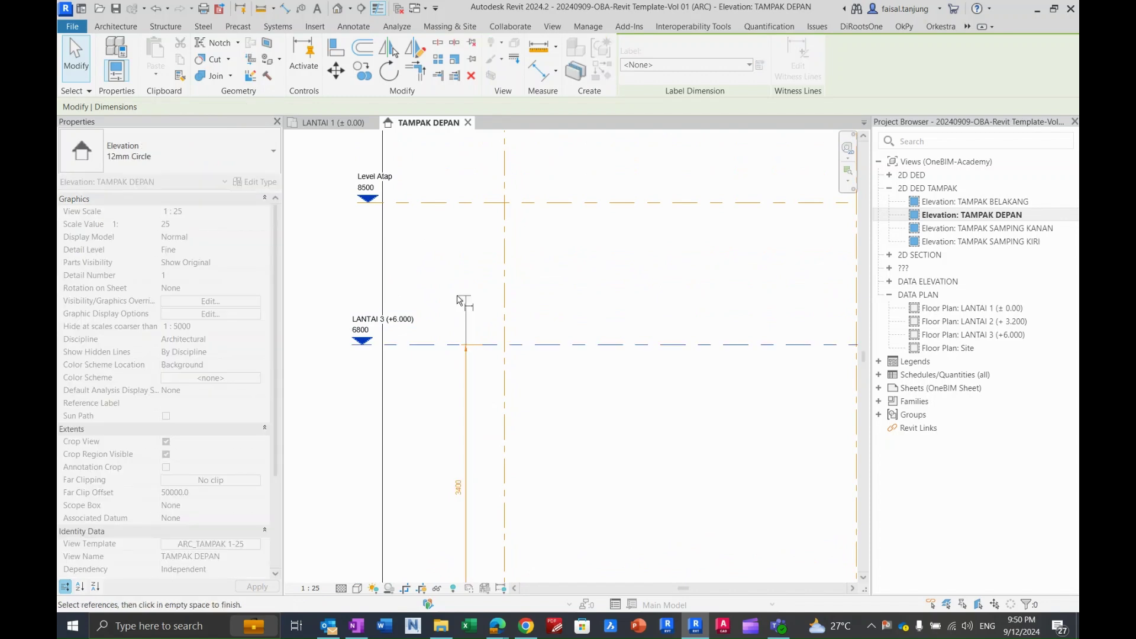
{"action": "left_click", "coordinate": [467, 386]}
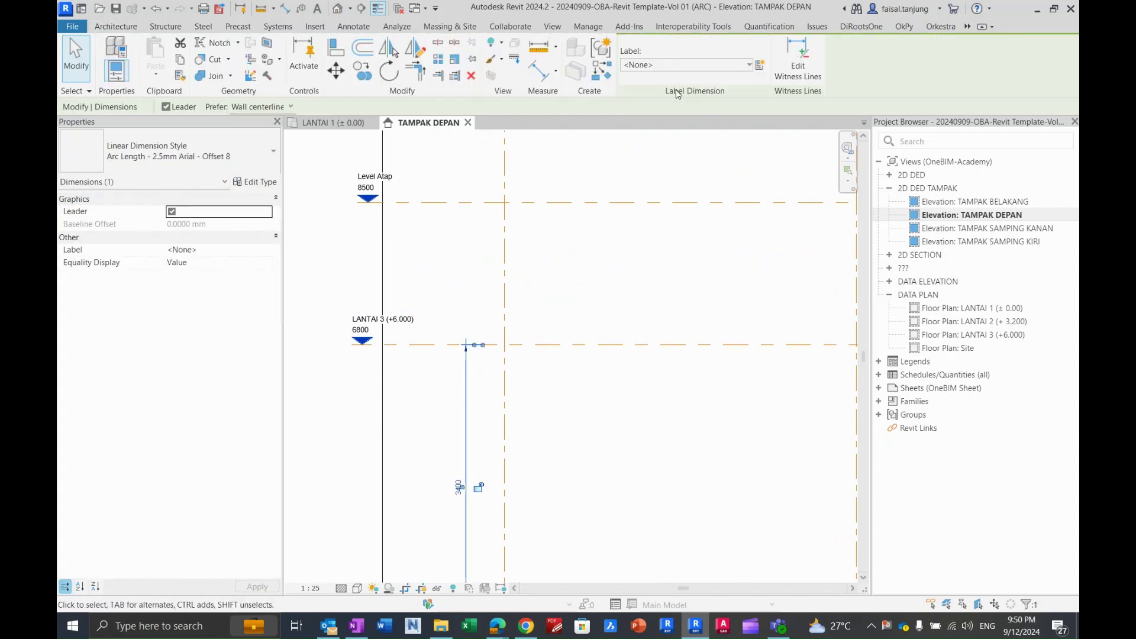
{"action": "left_click", "coordinate": [795, 59]}
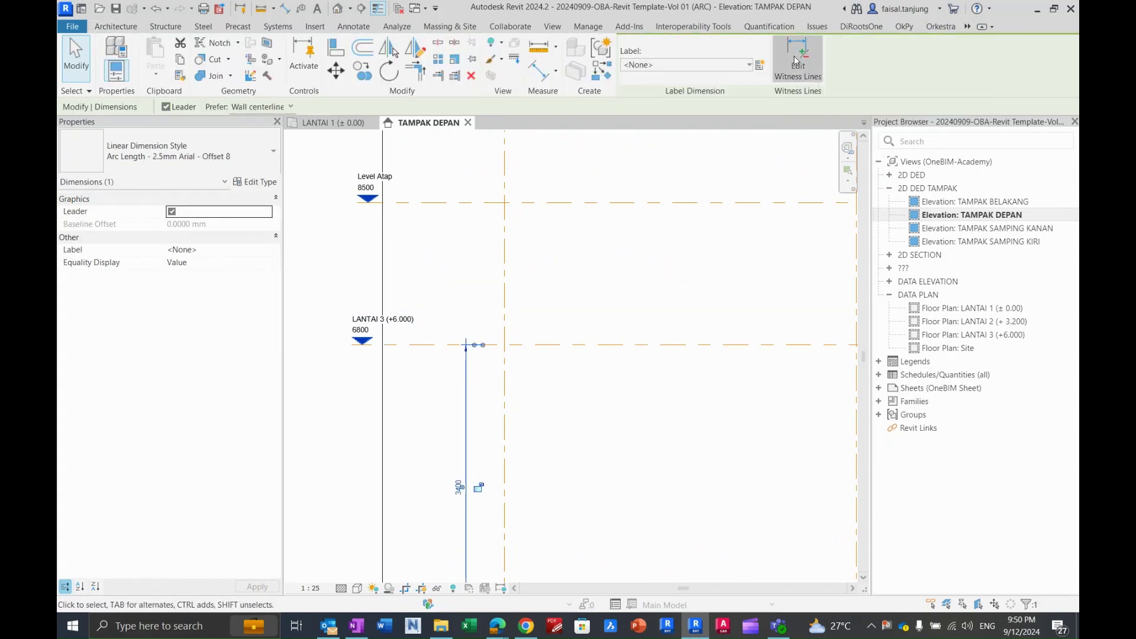
{"action": "left_click", "coordinate": [464, 203]}
{"action": "left_click", "coordinate": [464, 180]}
{"action": "left_click", "coordinate": [463, 179]}
Set the distance between LANTAI 3 and Level Atap to 3500 through the level dimension.
{"action": "left_click", "coordinate": [541, 203]}
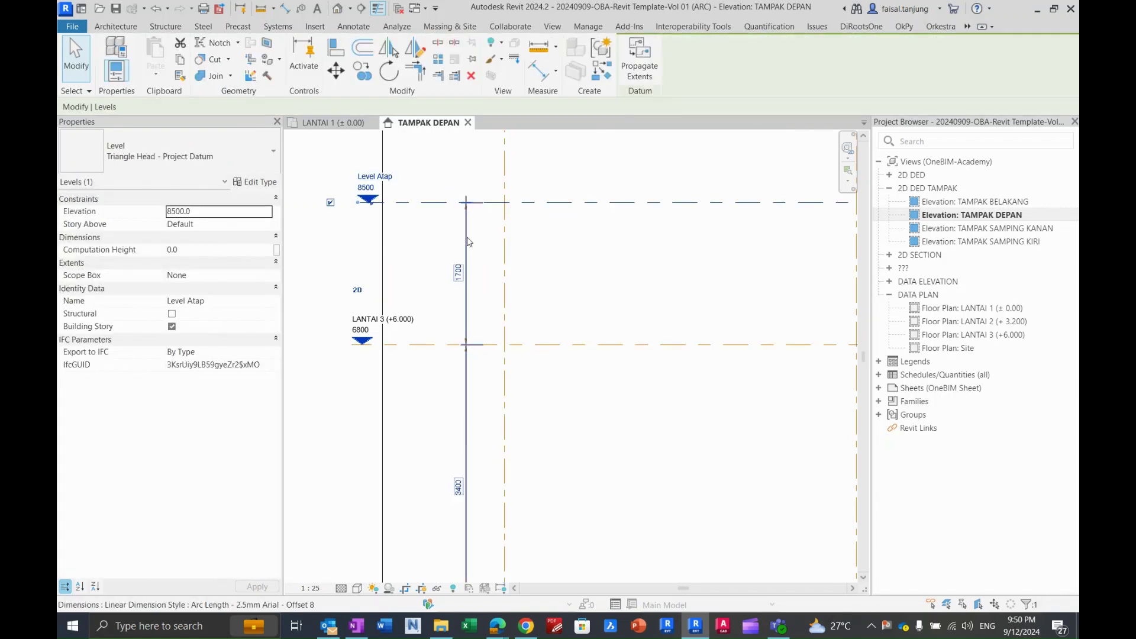
{"action": "middle_click_drag", "start_coordinate": [450, 244], "coordinate": [506, 264]}
{"action": "scroll", "coordinate": [503, 260], "scroll_direction": "up", "scroll_amount": 2}
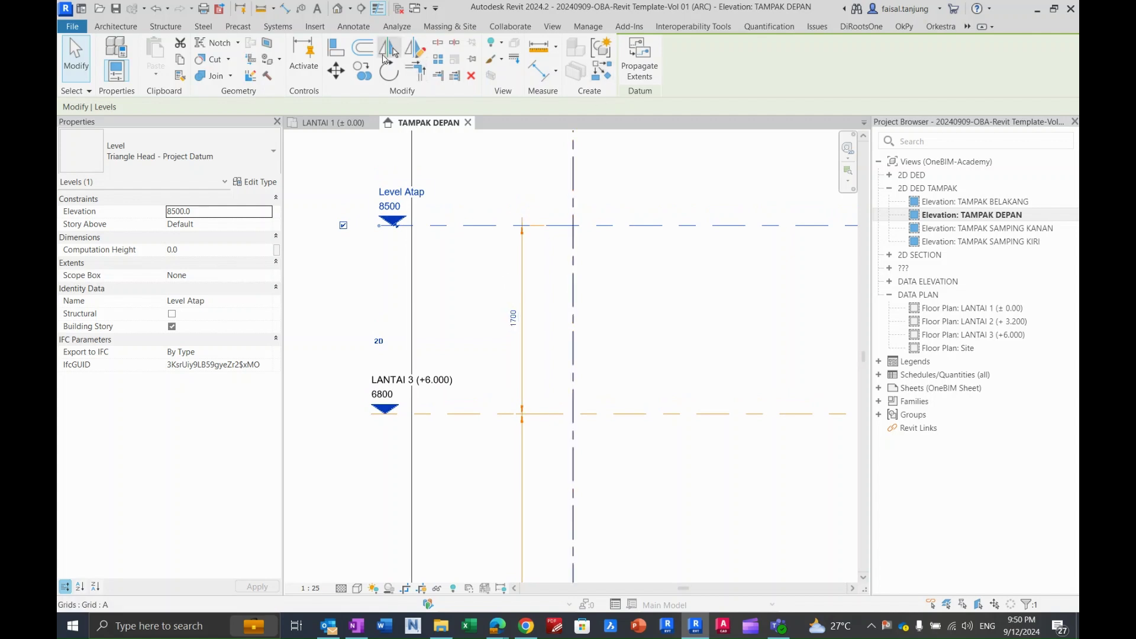
{"action": "middle_click_drag", "start_coordinate": [493, 342], "coordinate": [477, 355]}
{"action": "left_click", "coordinate": [637, 309]}
{"action": "left_click", "coordinate": [636, 242]}
{"action": "left_click", "coordinate": [637, 243]}
{"action": "left_click", "coordinate": [498, 330]}
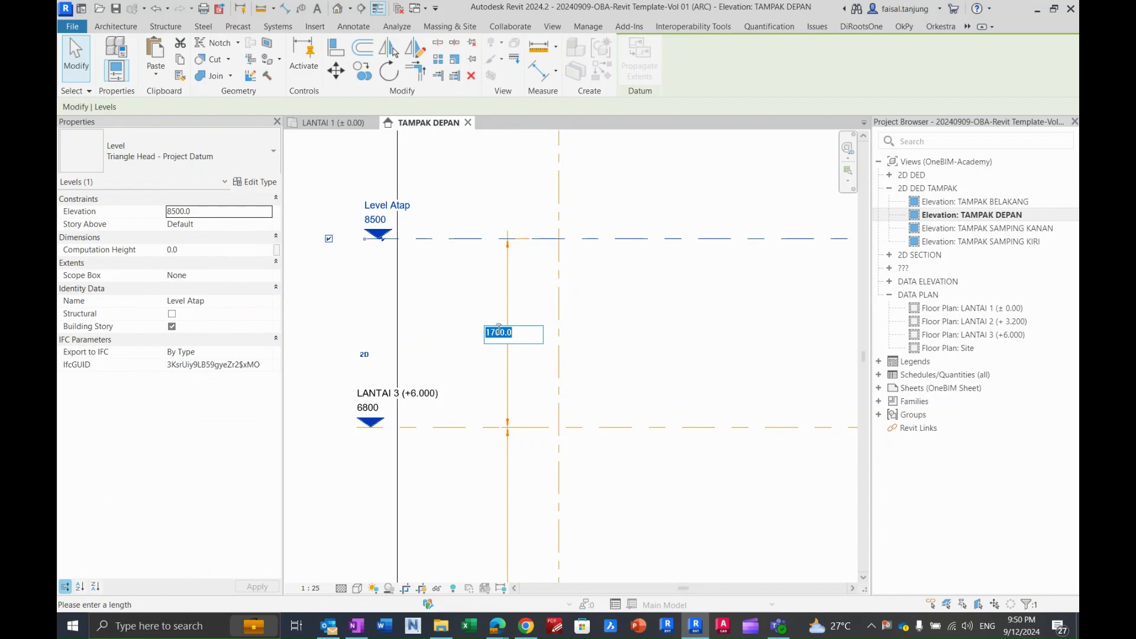
{"action": "type", "text": "3500"}
{"action": "key", "text": "Return"}
Extend the upper ends of grids A and B past the raised Level Atap.
{"action": "scroll", "coordinate": [641, 294], "scroll_direction": "down", "scroll_amount": 5}
{"action": "left_click", "coordinate": [513, 288]}
{"action": "scroll", "coordinate": [488, 285], "scroll_direction": "up", "scroll_amount": 2}
{"action": "left_click", "coordinate": [476, 270]}
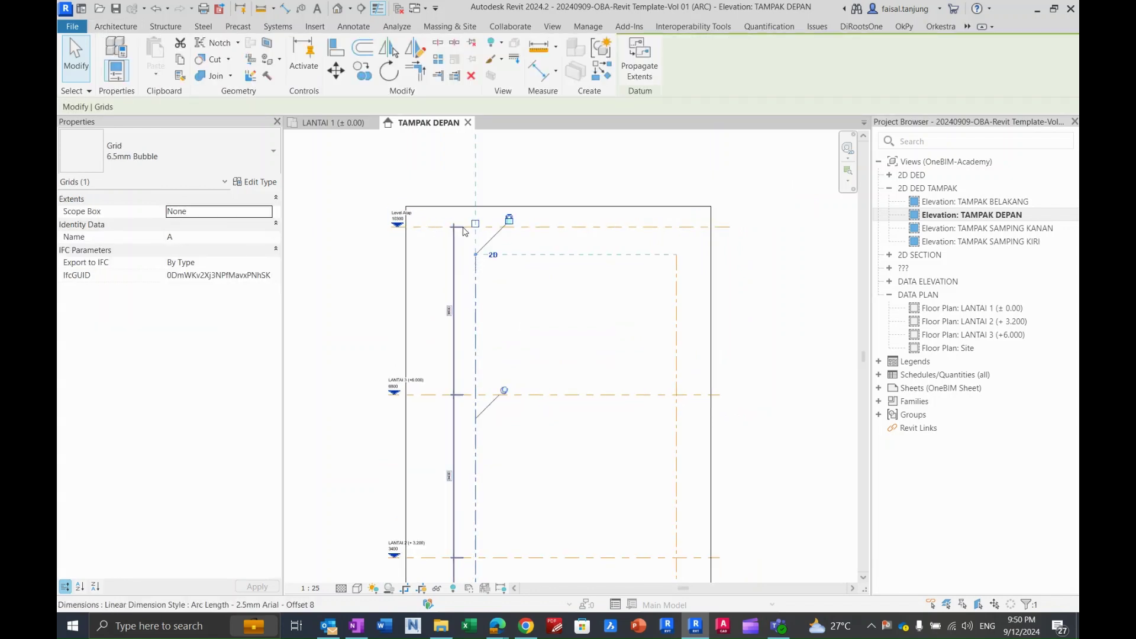
{"action": "left_click_drag", "start_coordinate": [475, 254], "coordinate": [475, 169]}
{"action": "left_click", "coordinate": [563, 204]}
Remove the assigned view template from the TAMPAK DEPAN elevation by setting it to <None>.
{"action": "middle_click_drag", "start_coordinate": [543, 304], "coordinate": [525, 264]}
{"action": "middle_click_drag", "start_coordinate": [503, 346], "coordinate": [506, 266]}
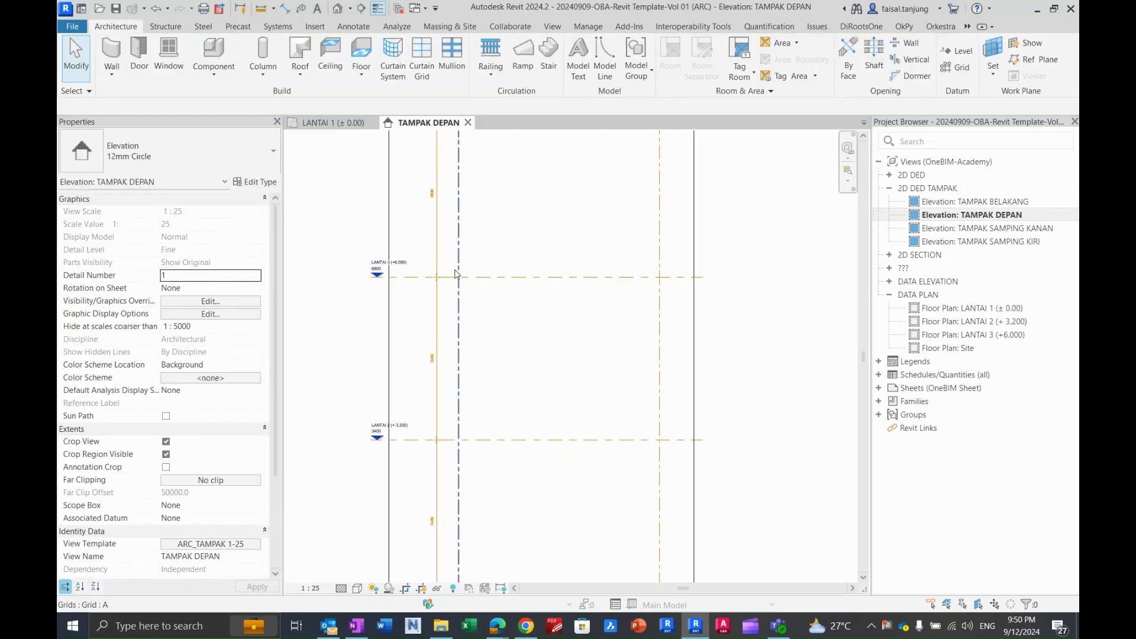
{"action": "scroll", "coordinate": [456, 272], "scroll_direction": "down", "scroll_amount": 2}
{"action": "scroll", "coordinate": [435, 233], "scroll_direction": "up", "scroll_amount": 2}
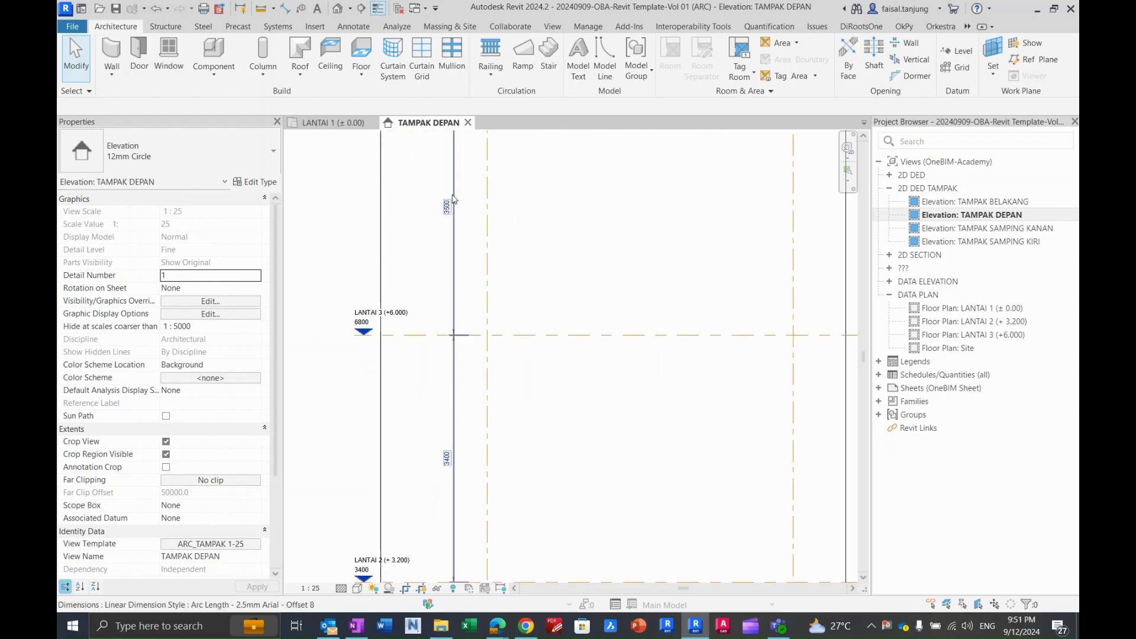
{"action": "scroll", "coordinate": [448, 300], "scroll_direction": "down", "scroll_amount": 2}
{"action": "middle_click_drag", "start_coordinate": [478, 346], "coordinate": [468, 319]}
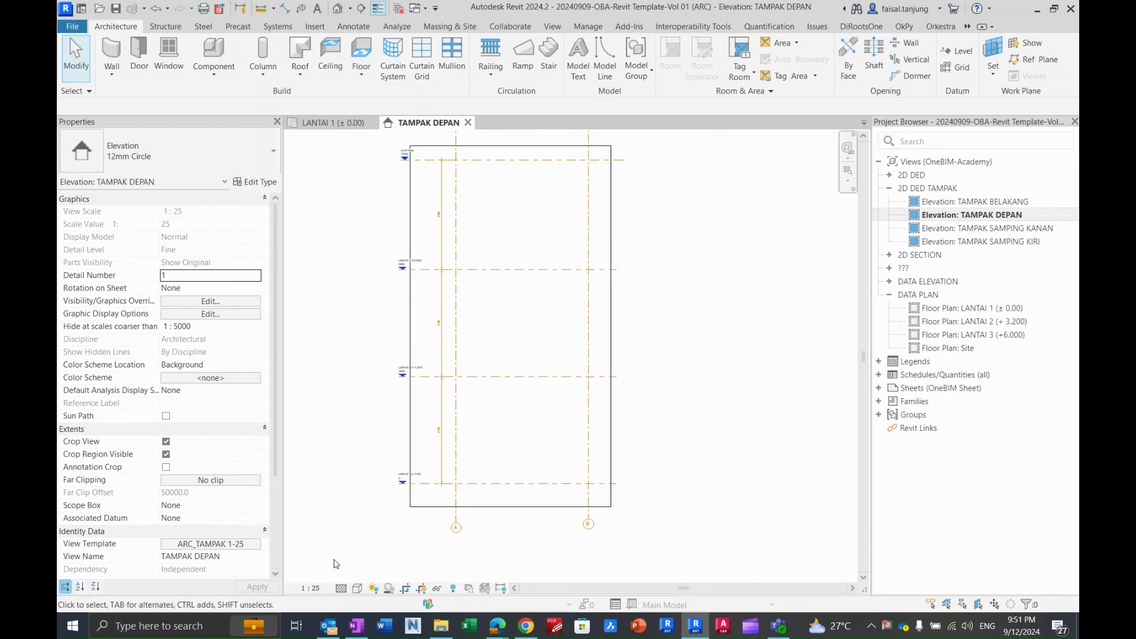
{"action": "left_click", "coordinate": [310, 588]}
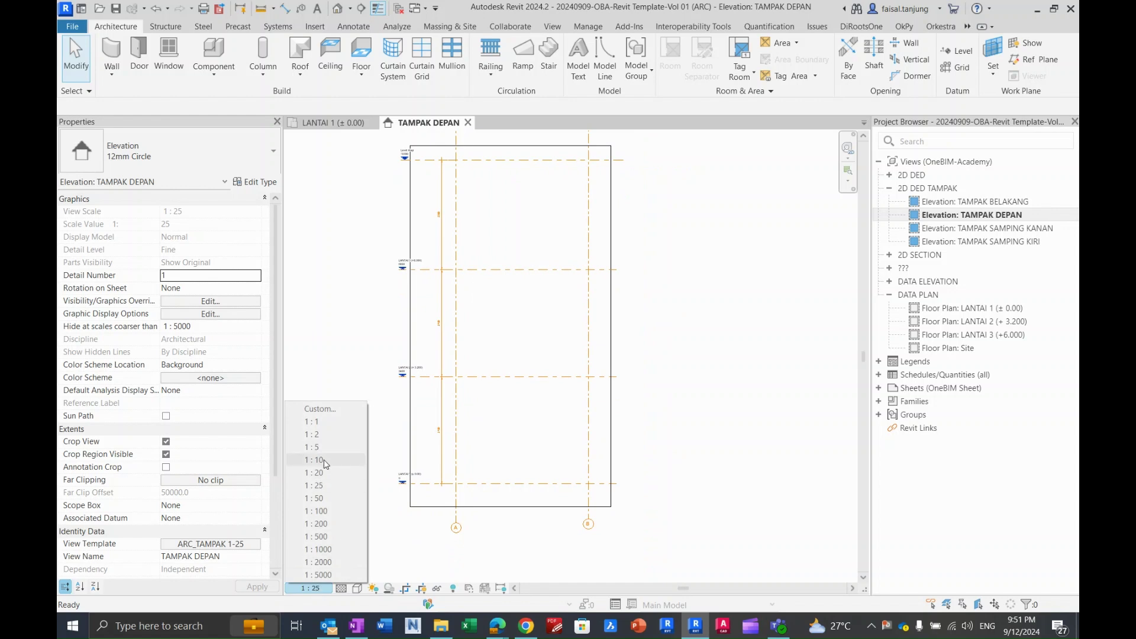
{"action": "left_click", "coordinate": [333, 389]}
{"action": "left_click", "coordinate": [229, 544]}
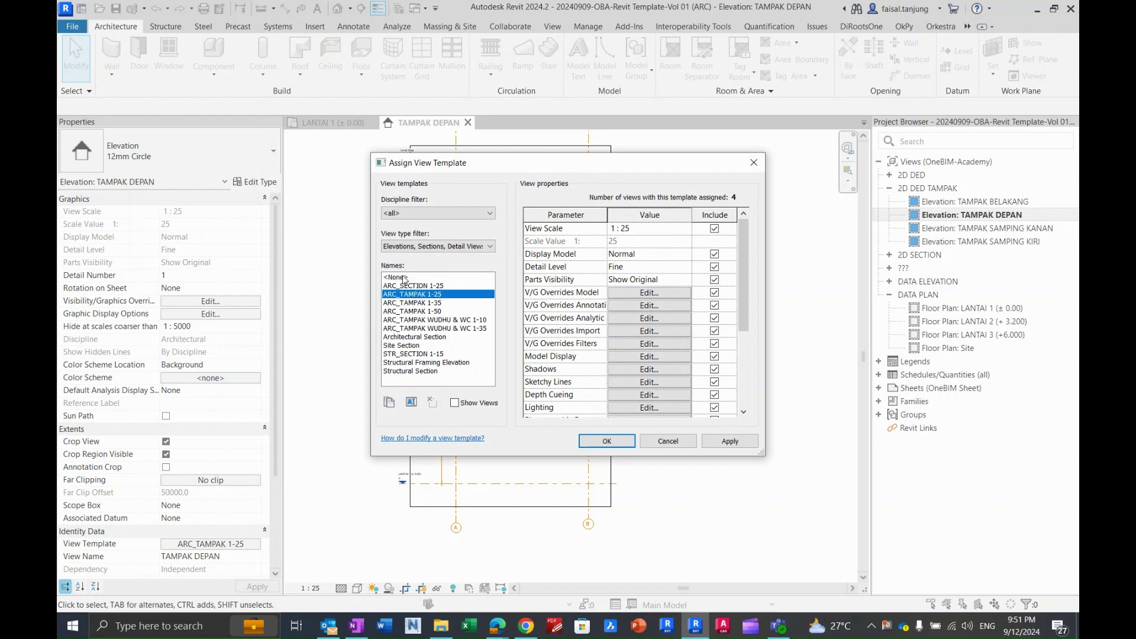
{"action": "left_click", "coordinate": [403, 278]}
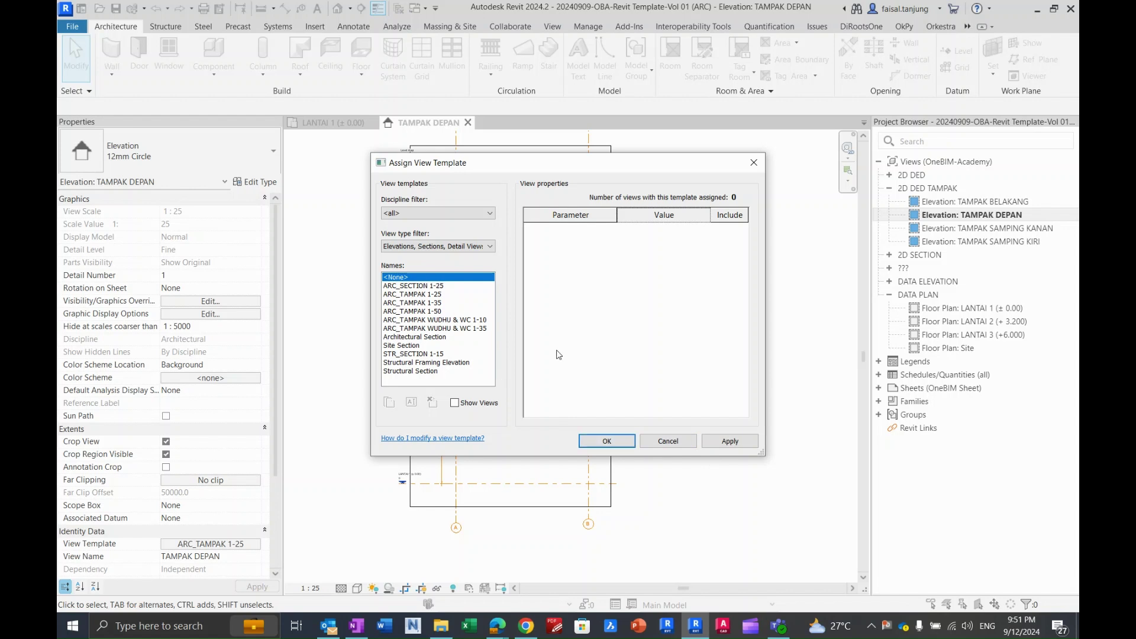
{"action": "left_click", "coordinate": [610, 442]}
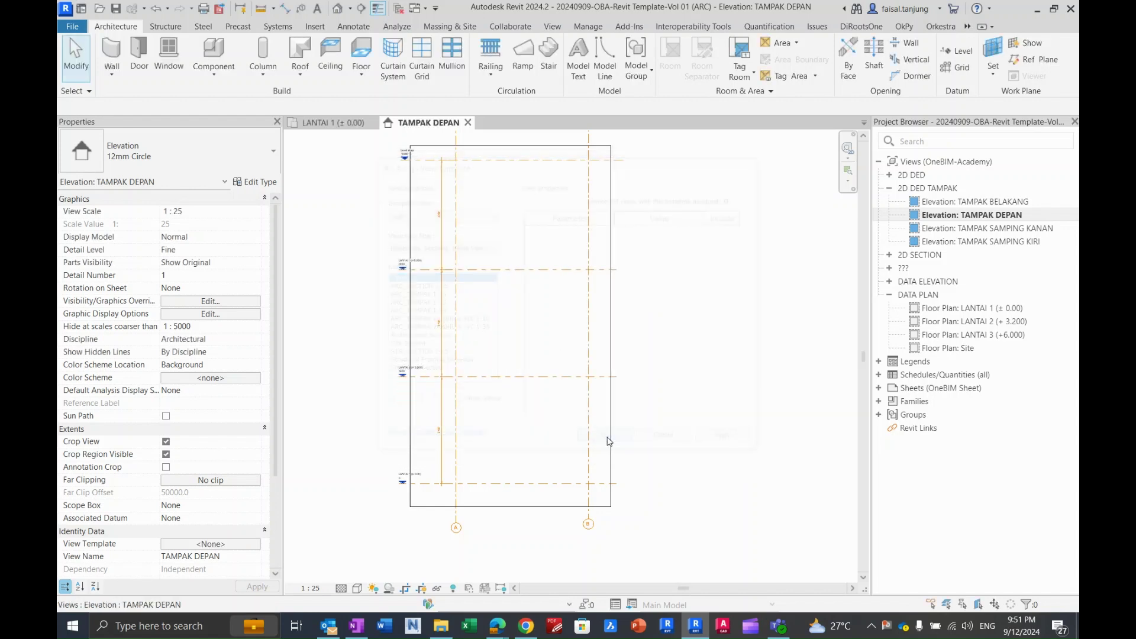
Set the scale of the TAMPAK DEPAN elevation to 1:50.
{"action": "left_click", "coordinate": [310, 588]}
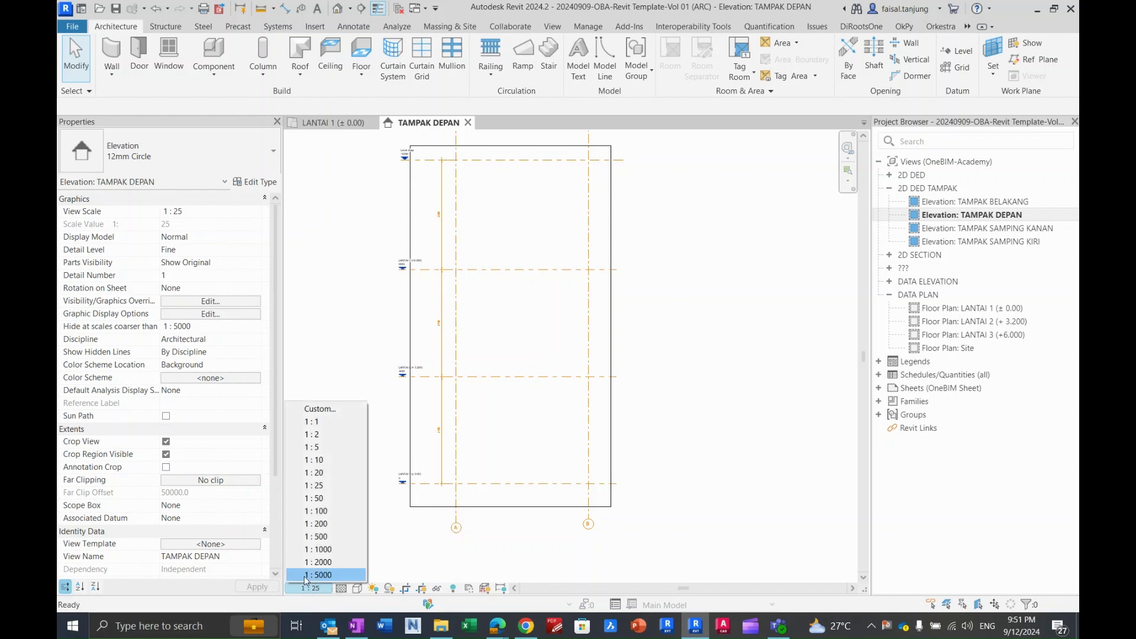
{"action": "left_click", "coordinate": [327, 498]}
{"action": "scroll", "coordinate": [504, 375], "scroll_direction": "up", "scroll_amount": 4}
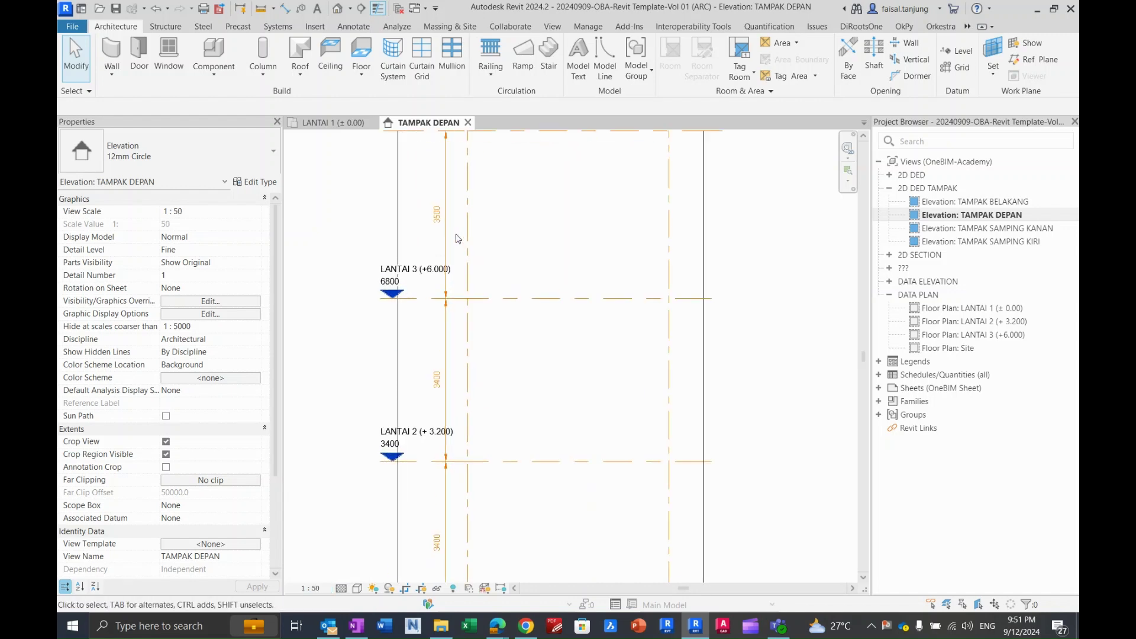
{"action": "scroll", "coordinate": [444, 245], "scroll_direction": "down", "scroll_amount": 4}
Stretch the head ends of LANTAI 1, 2, 3 and Level Atap outward, aligning all level heads farther from grid A.
{"action": "left_click", "coordinate": [395, 281]}
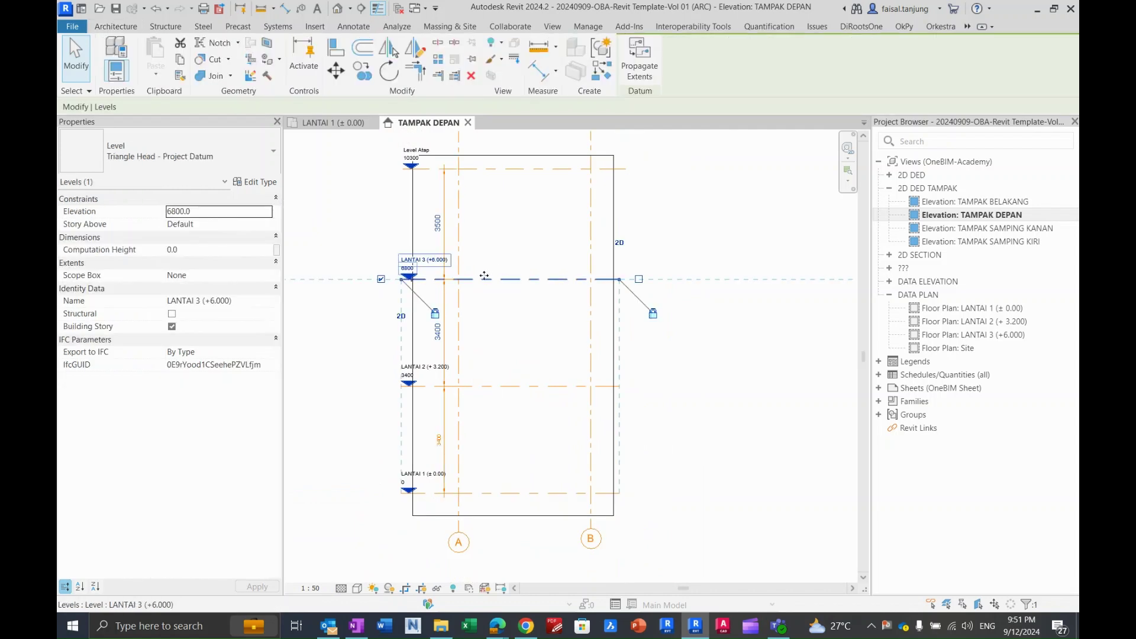
{"action": "left_click_drag", "start_coordinate": [401, 286], "coordinate": [376, 279]}
{"action": "left_click", "coordinate": [365, 232]}
{"action": "left_click", "coordinate": [408, 169]}
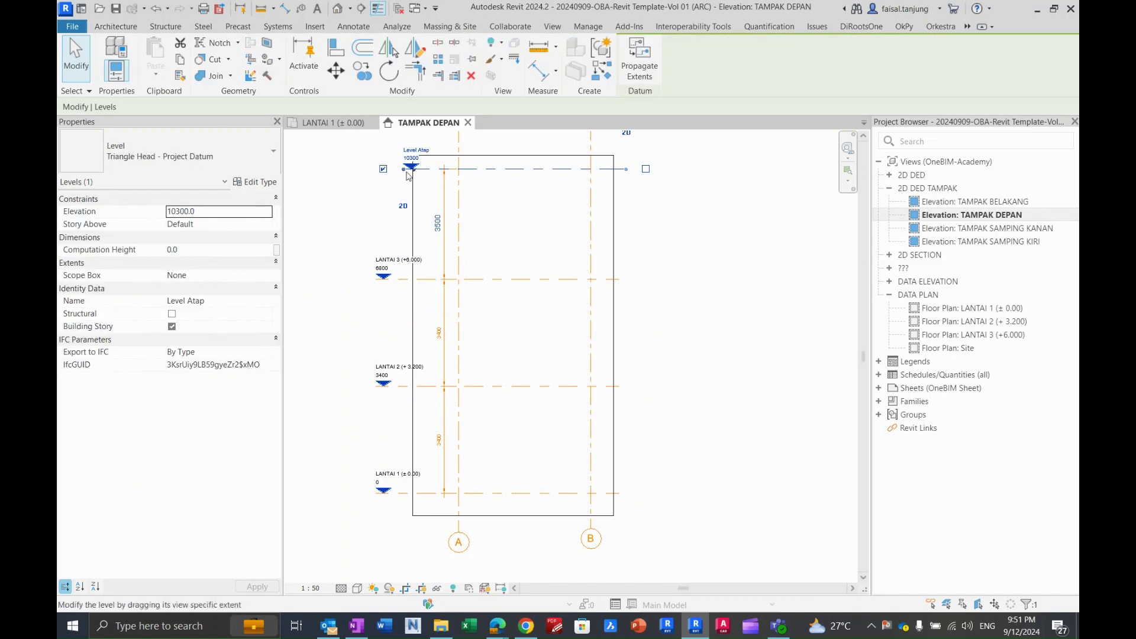
{"action": "left_click_drag", "start_coordinate": [403, 169], "coordinate": [374, 172]}
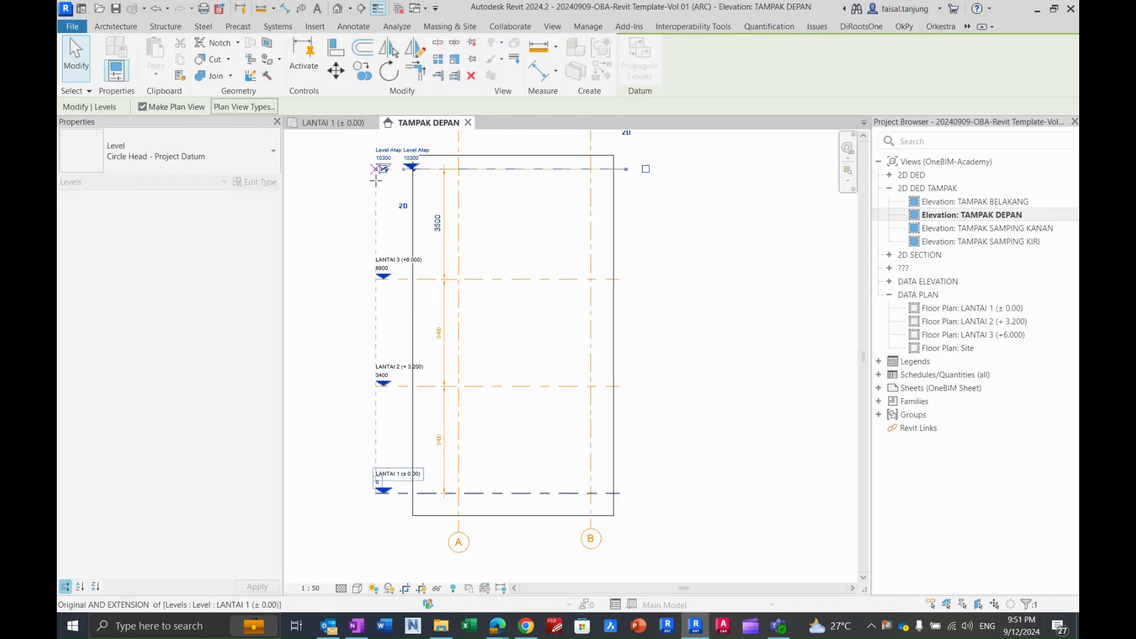
{"action": "left_click", "coordinate": [348, 220]}
Hide the crop region of the TAMPAK DEPAN elevation.
{"action": "middle_click_drag", "start_coordinate": [354, 227], "coordinate": [346, 227]}
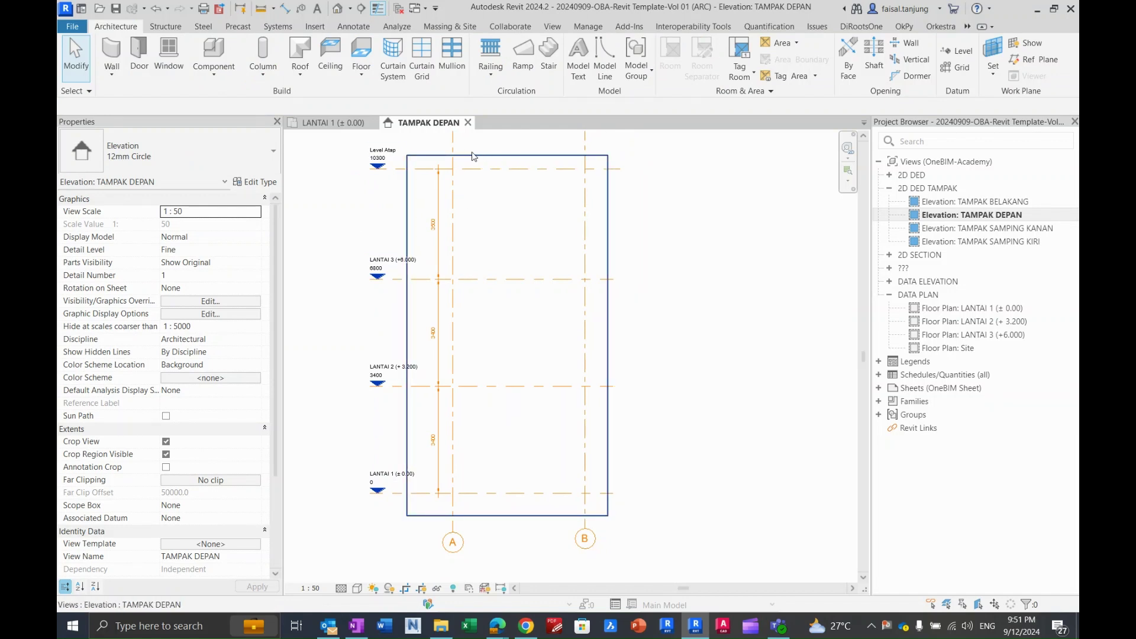
{"action": "left_click", "coordinate": [421, 589]}
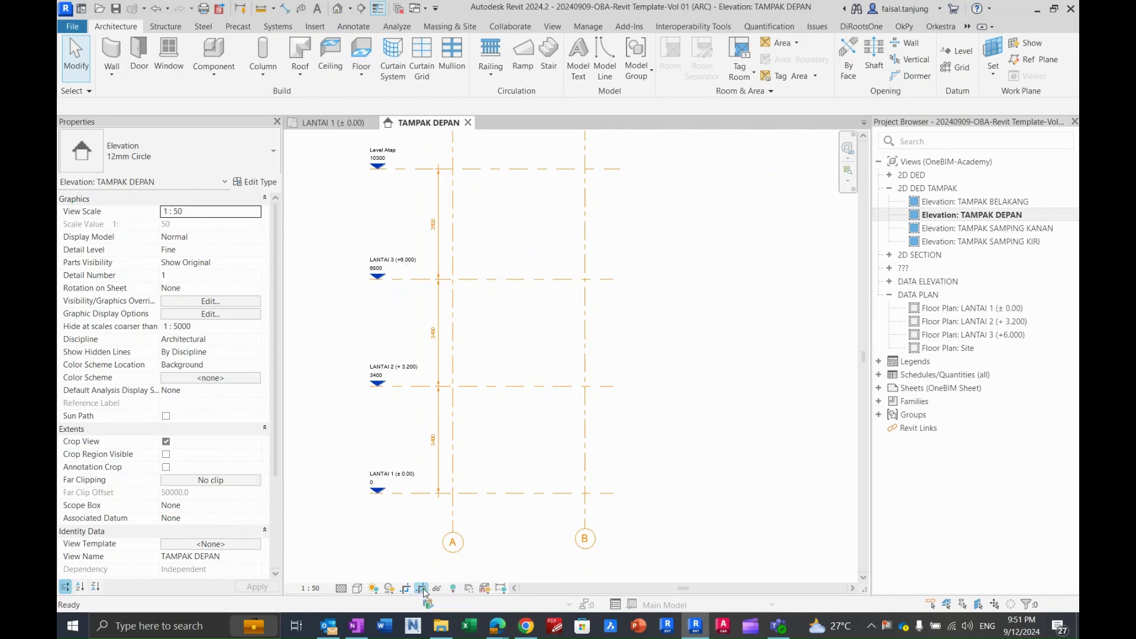
{"action": "middle_click", "coordinate": [551, 324]}
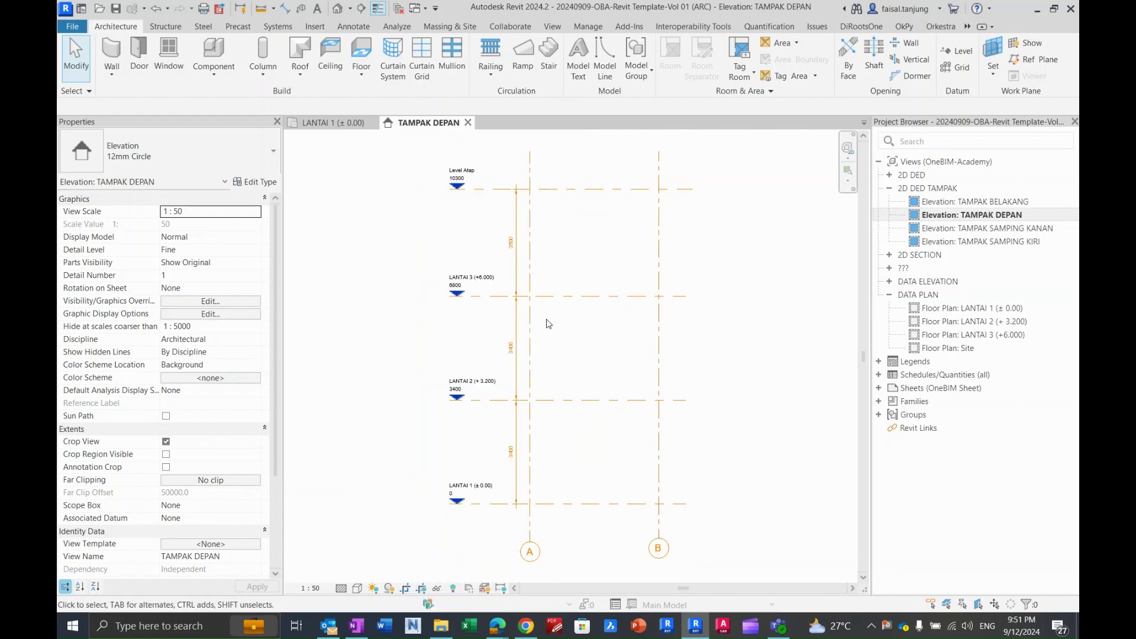
Nudge the vertical level dimension string slightly away from grid A toward the level heads.
{"action": "left_click", "coordinate": [516, 317]}
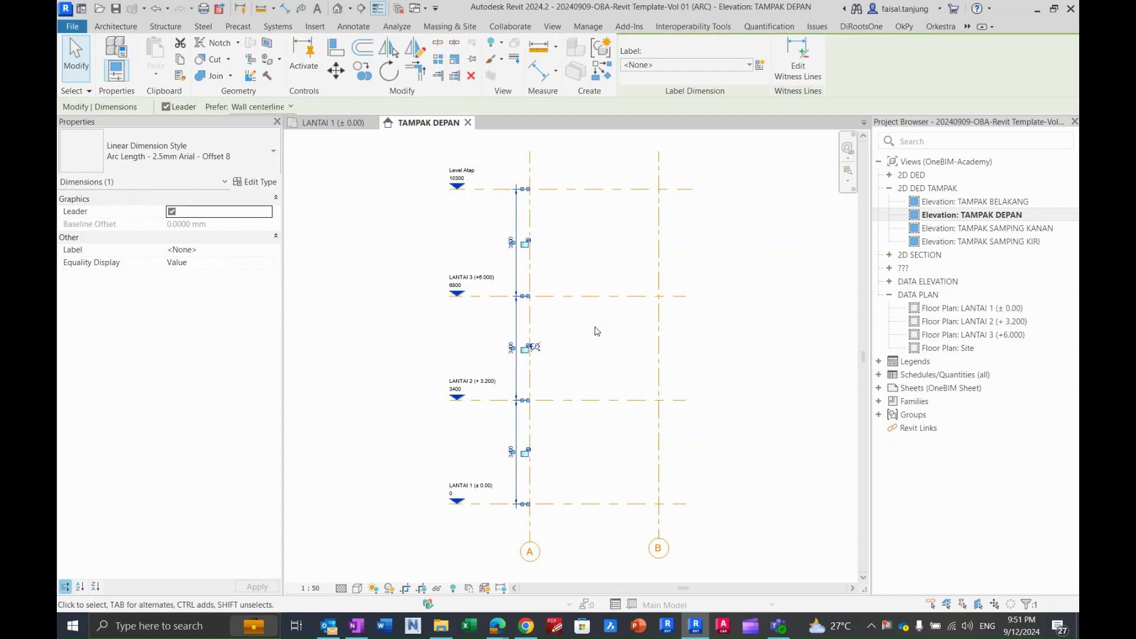
{"action": "left_click", "coordinate": [595, 330]}
{"action": "key", "text": "ctrl+z"}
{"action": "key", "text": "Left"}
{"action": "key", "text": "Left"}
{"action": "key", "text": "Left"}
{"action": "key", "text": "Left"}
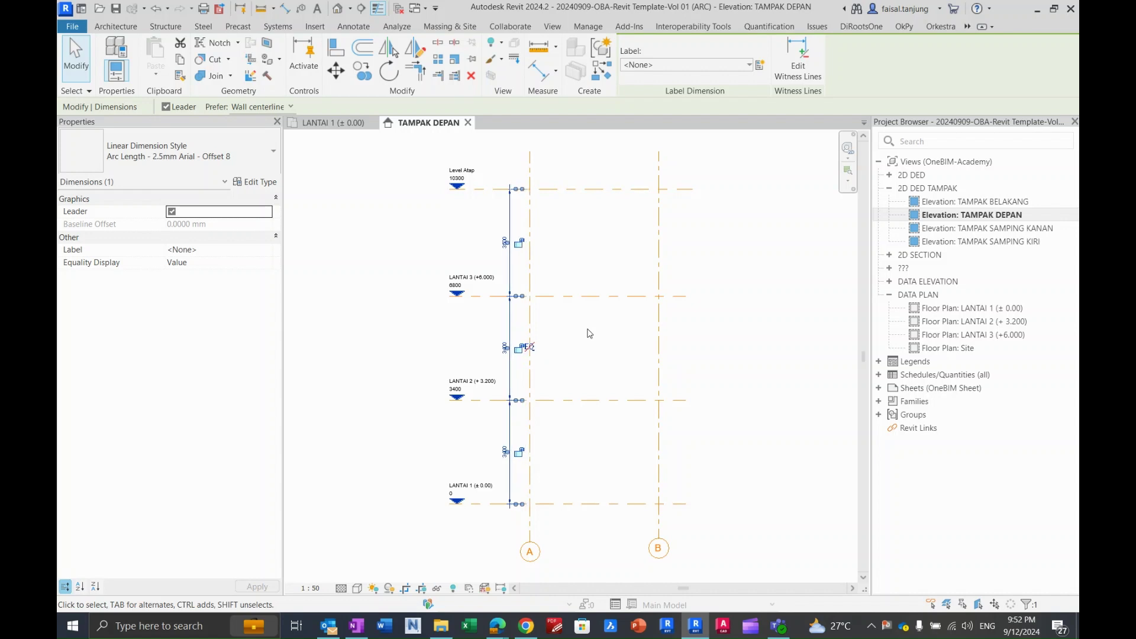
{"action": "left_click", "coordinate": [589, 333]}
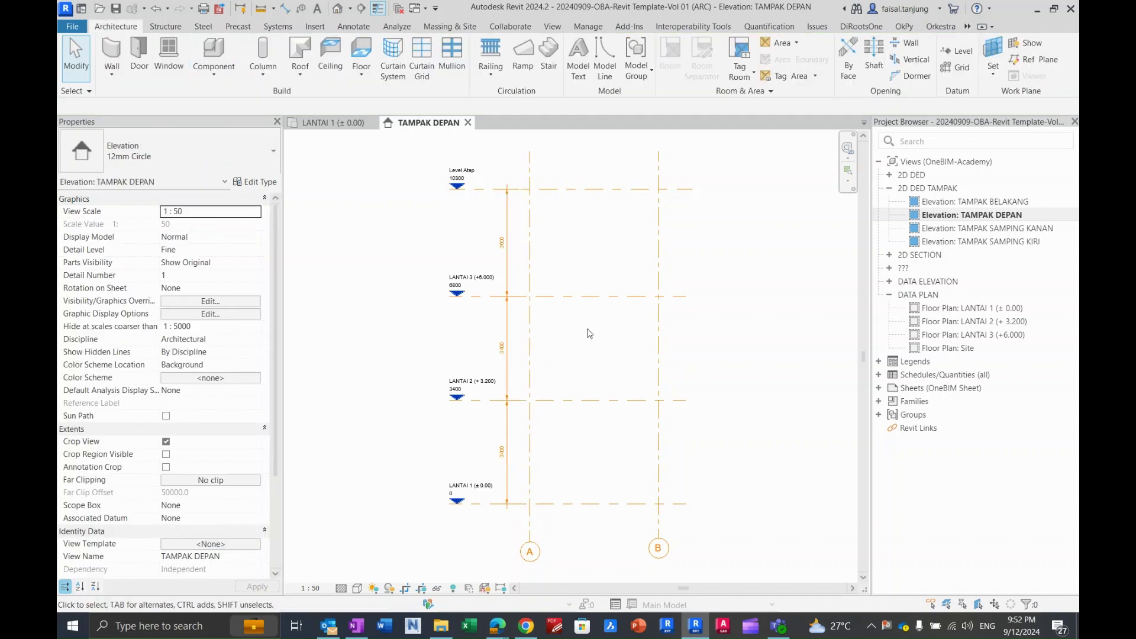
Place an aligned dimension between grids A and B just below the LANTAI 1 level line.
{"action": "middle_click_drag", "start_coordinate": [510, 457], "coordinate": [477, 360]}
{"action": "left_click", "coordinate": [477, 359]}
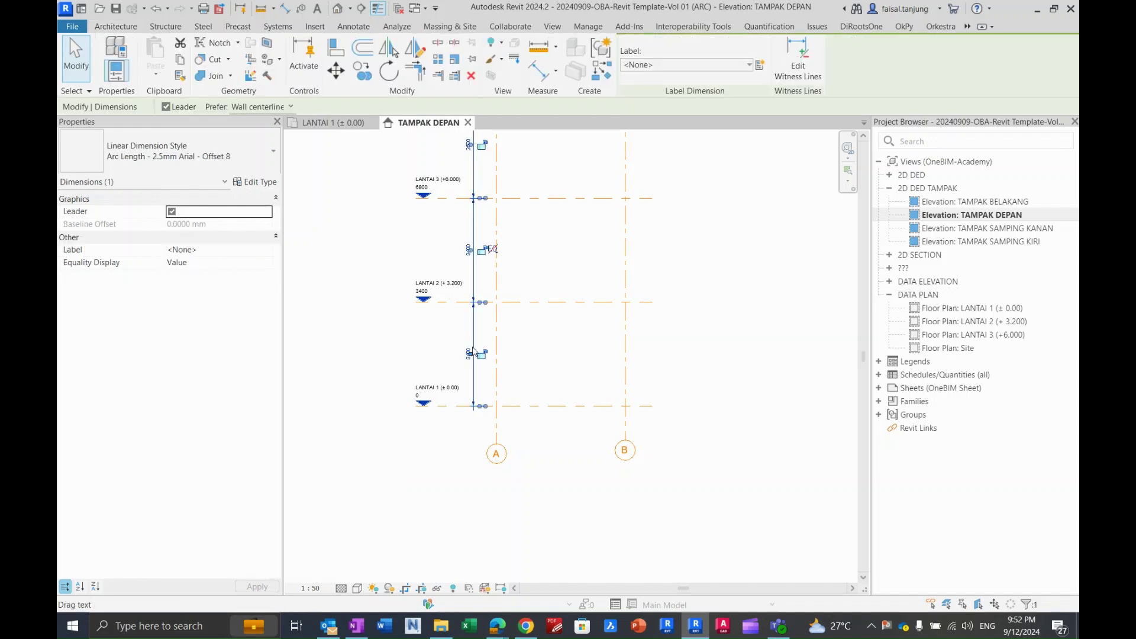
{"action": "scroll", "coordinate": [477, 359], "scroll_direction": "up", "scroll_amount": 4}
{"action": "left_click", "coordinate": [511, 327]}
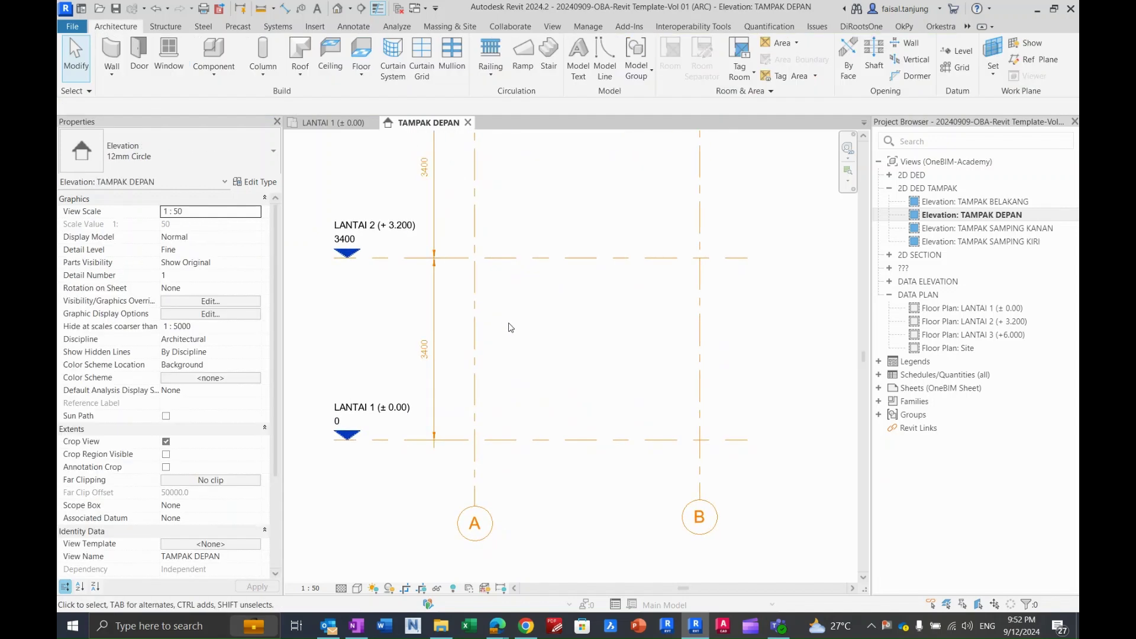
{"action": "key", "text": "d"}
{"action": "key", "text": "i"}
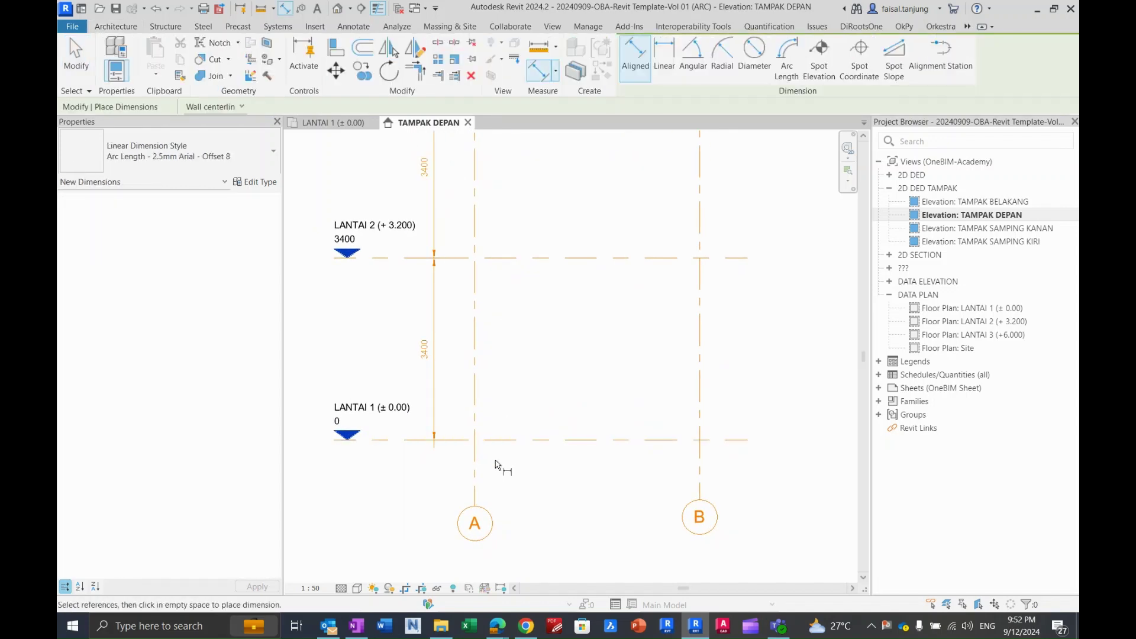
{"action": "left_click", "coordinate": [474, 468]}
{"action": "left_click", "coordinate": [699, 470]}
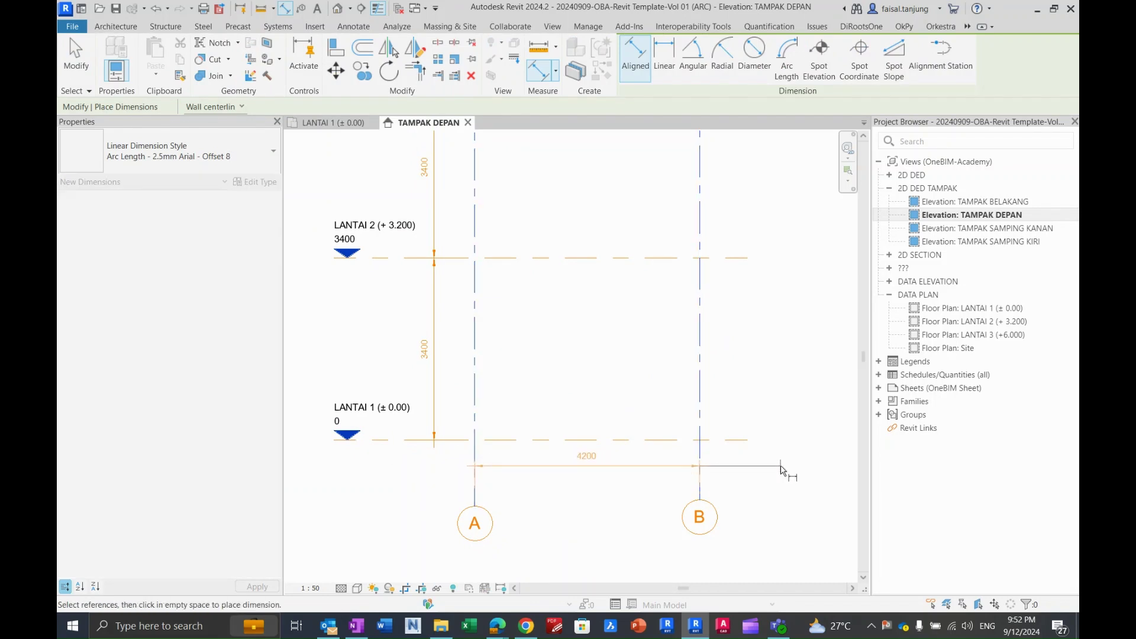
{"action": "left_click", "coordinate": [740, 469]}
{"action": "key", "text": "Escape"}
{"action": "scroll", "coordinate": [585, 388], "scroll_direction": "down", "scroll_amount": 2}
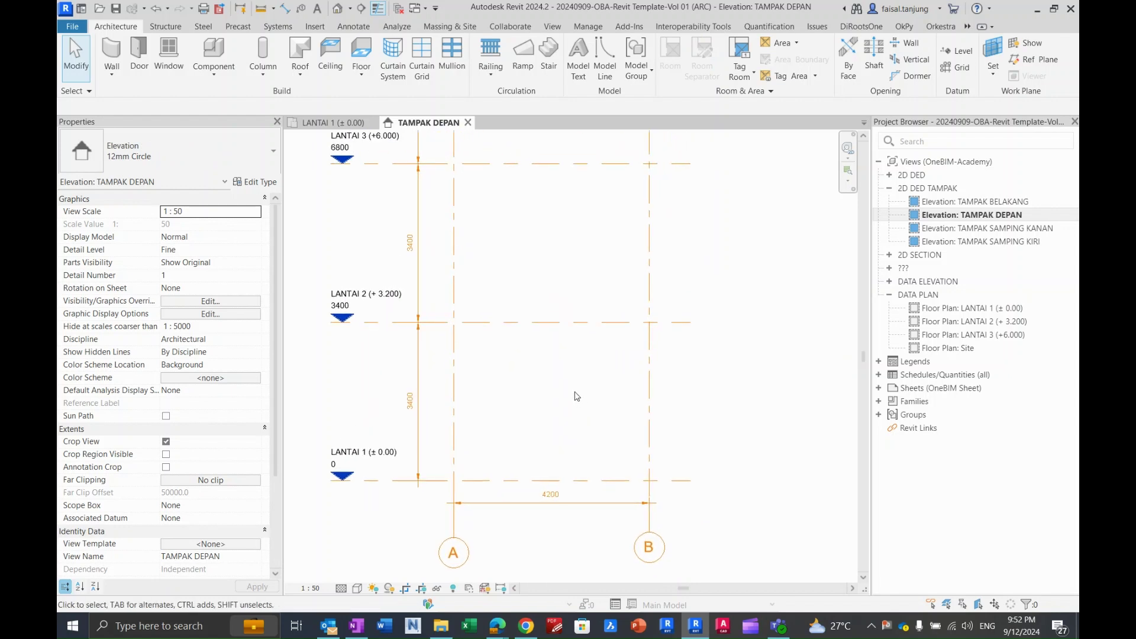
{"action": "scroll", "coordinate": [577, 393], "scroll_direction": "down", "scroll_amount": 2}
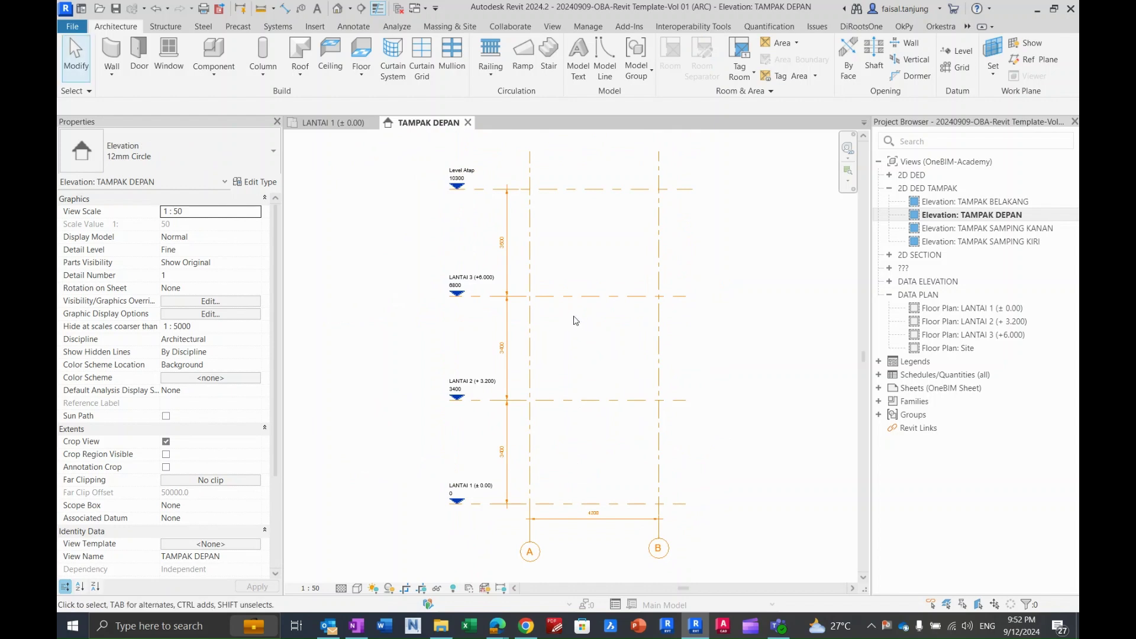
Compare the floor heights with the section drawing in the LANTAI 1 plan and return to the TAMPAK DEPAN elevation.
{"action": "middle_click_drag", "start_coordinate": [576, 321], "coordinate": [495, 307]}
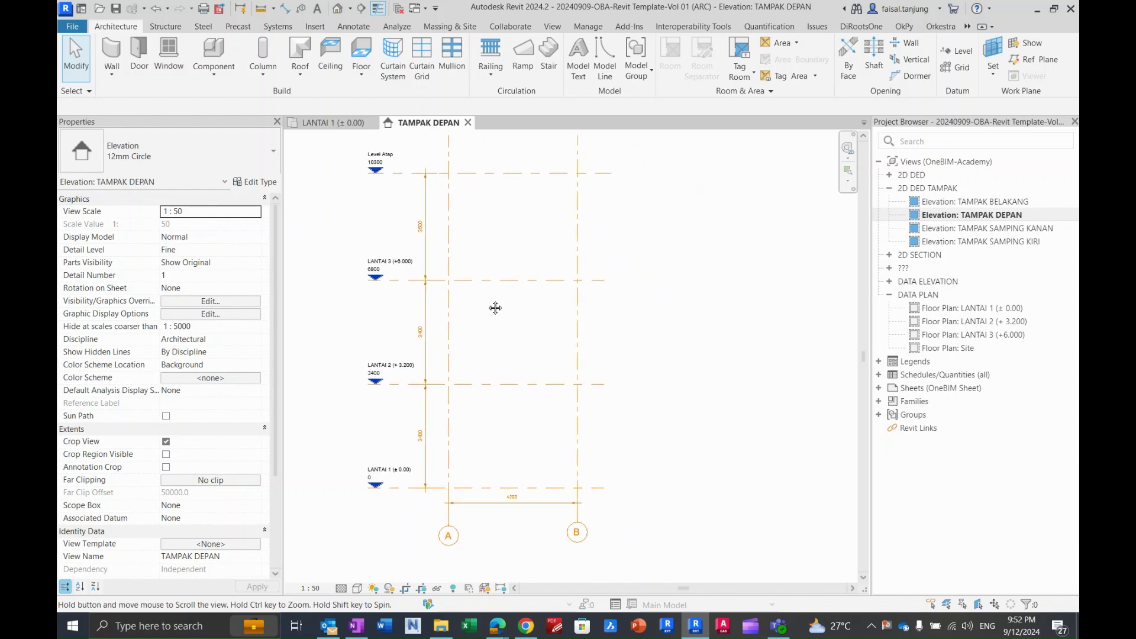
{"action": "left_click", "coordinate": [329, 121]}
{"action": "middle_click_drag", "start_coordinate": [461, 346], "coordinate": [609, 323]}
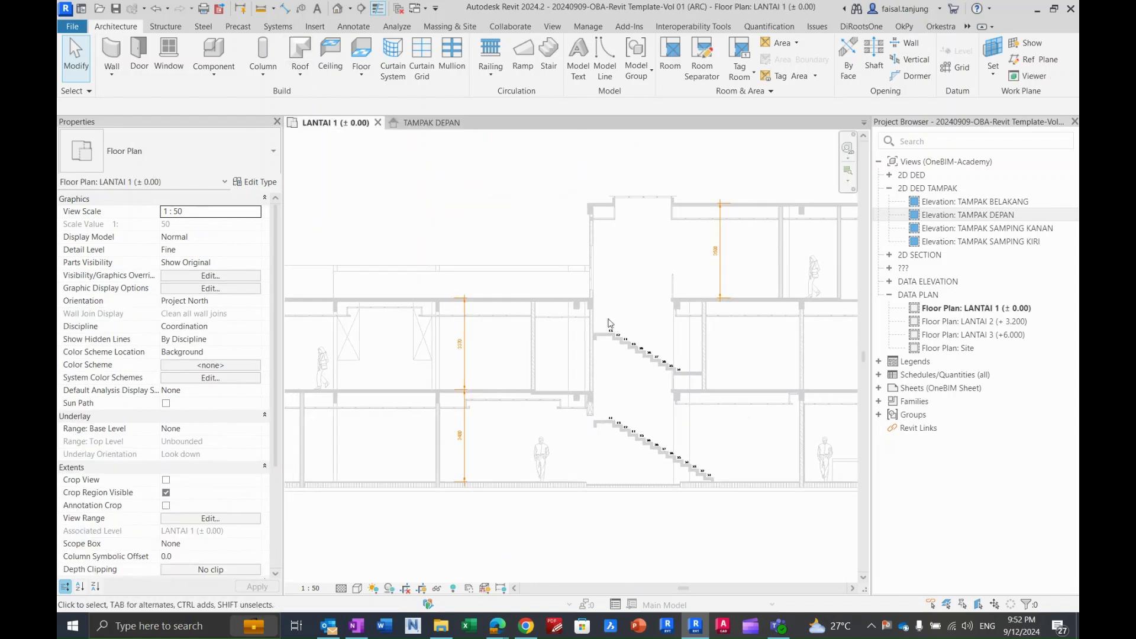
{"action": "left_click", "coordinate": [435, 123]}
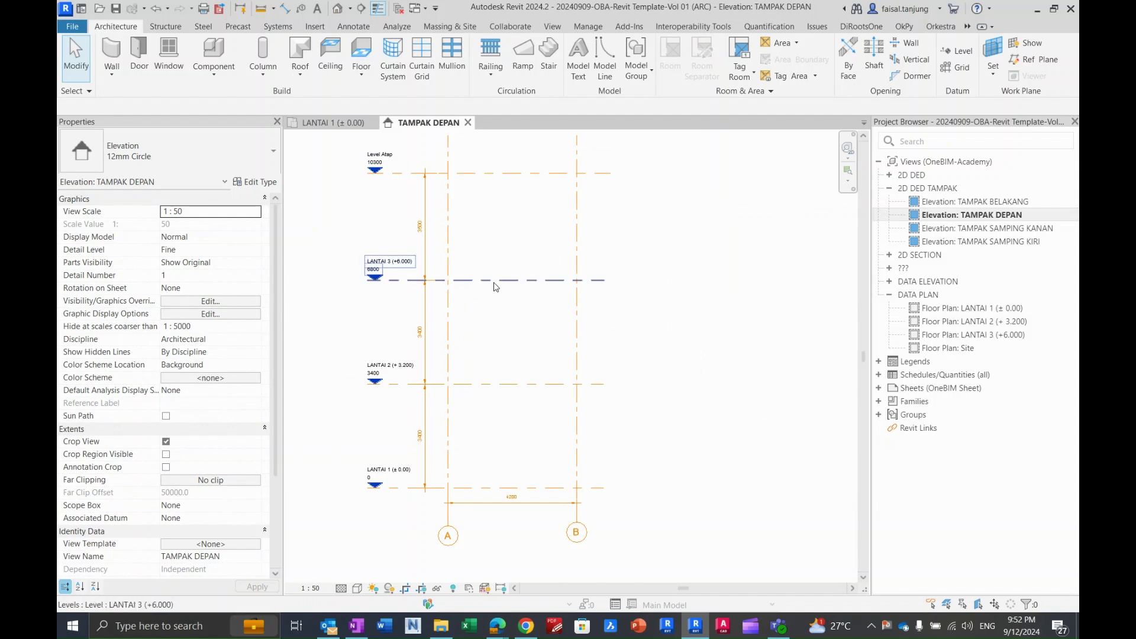
Select all level instances from LANTAI 3 and pin them in place.
{"action": "left_click", "coordinate": [494, 281]}
{"action": "key", "text": "s"}
{"action": "key", "text": "a"}
{"action": "middle_click_drag", "start_coordinate": [483, 279], "coordinate": [515, 297]}
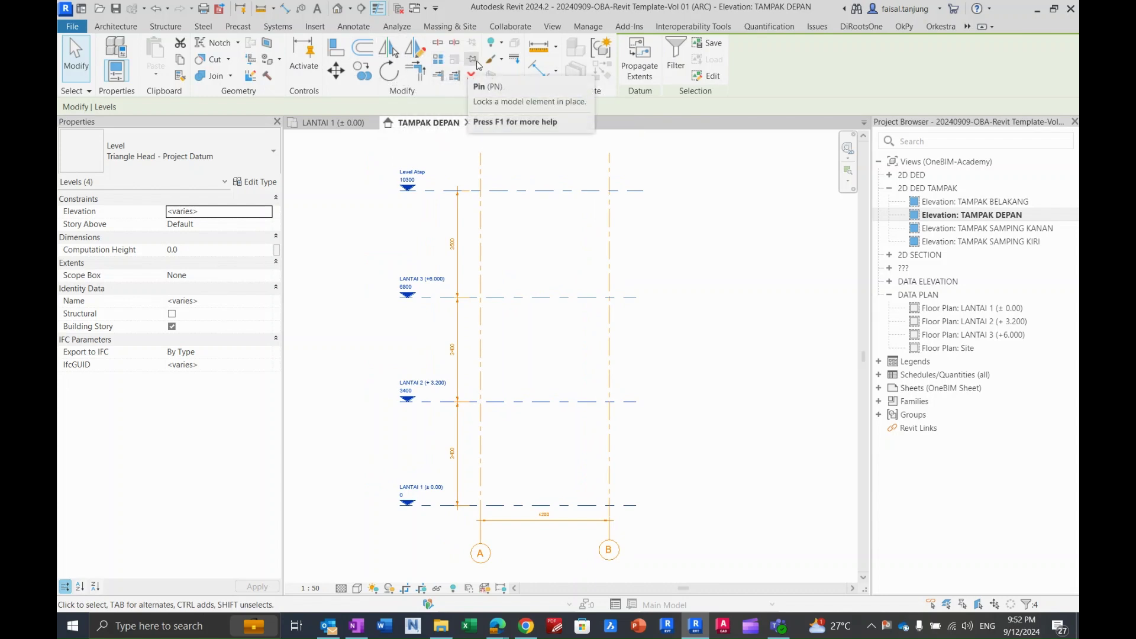
{"action": "left_click", "coordinate": [512, 243]}
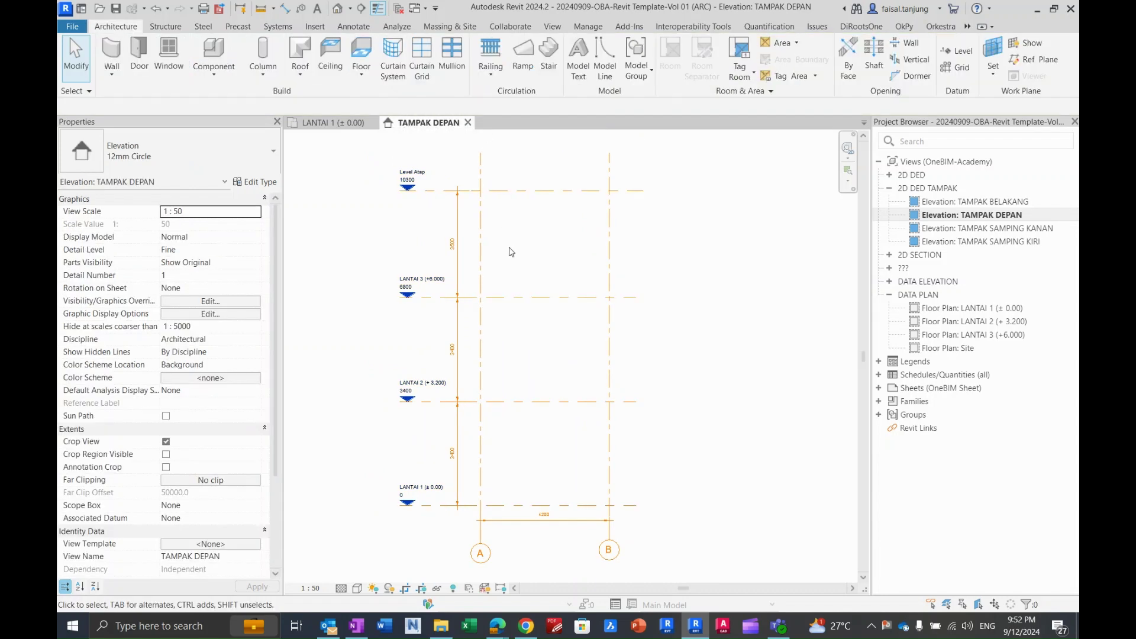
Turn on view cropping for the LANTAI 1 floor plan and hide its crop region boundary.
{"action": "scroll", "coordinate": [524, 254], "scroll_direction": "down", "scroll_amount": 3}
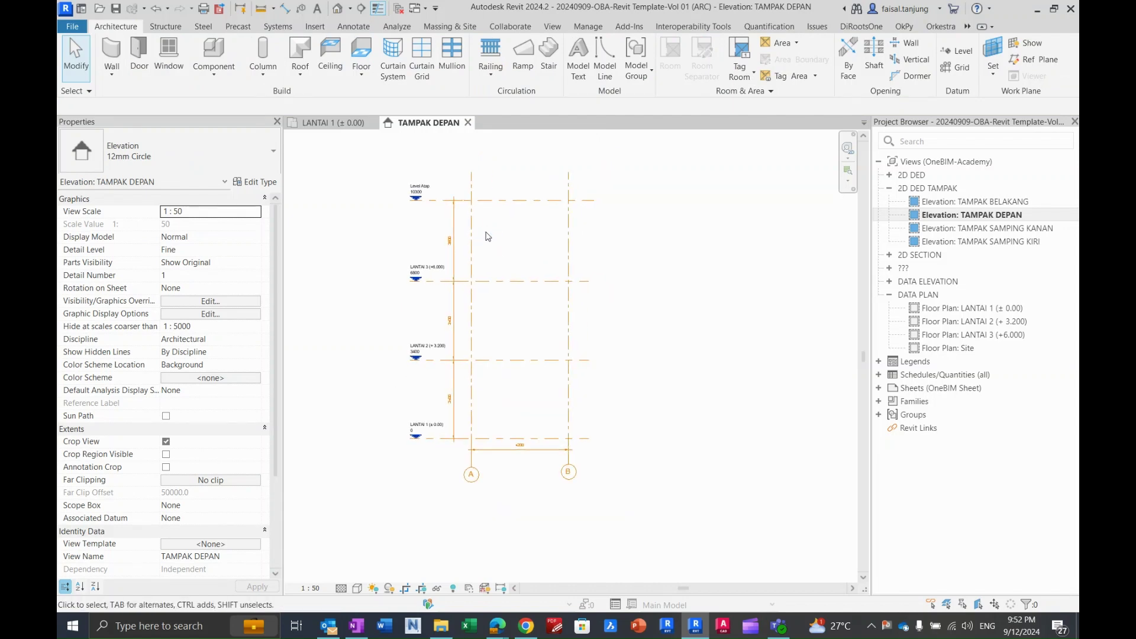
{"action": "left_click", "coordinate": [354, 123]}
{"action": "scroll", "coordinate": [539, 240], "scroll_direction": "down", "scroll_amount": 6}
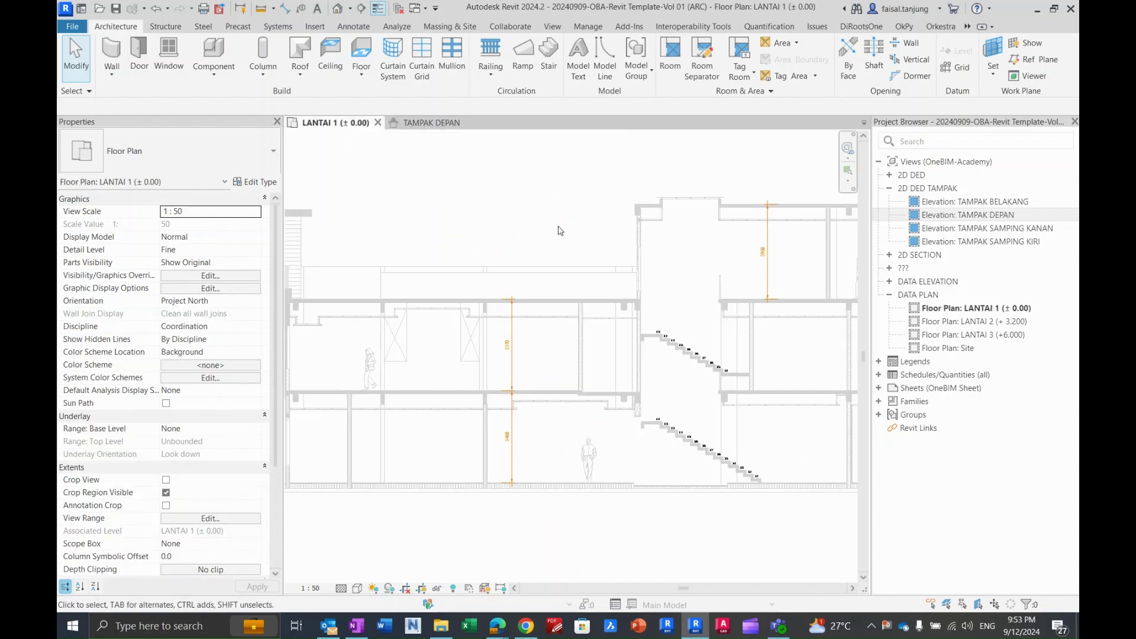
{"action": "scroll", "coordinate": [496, 472], "scroll_direction": "up", "scroll_amount": 6}
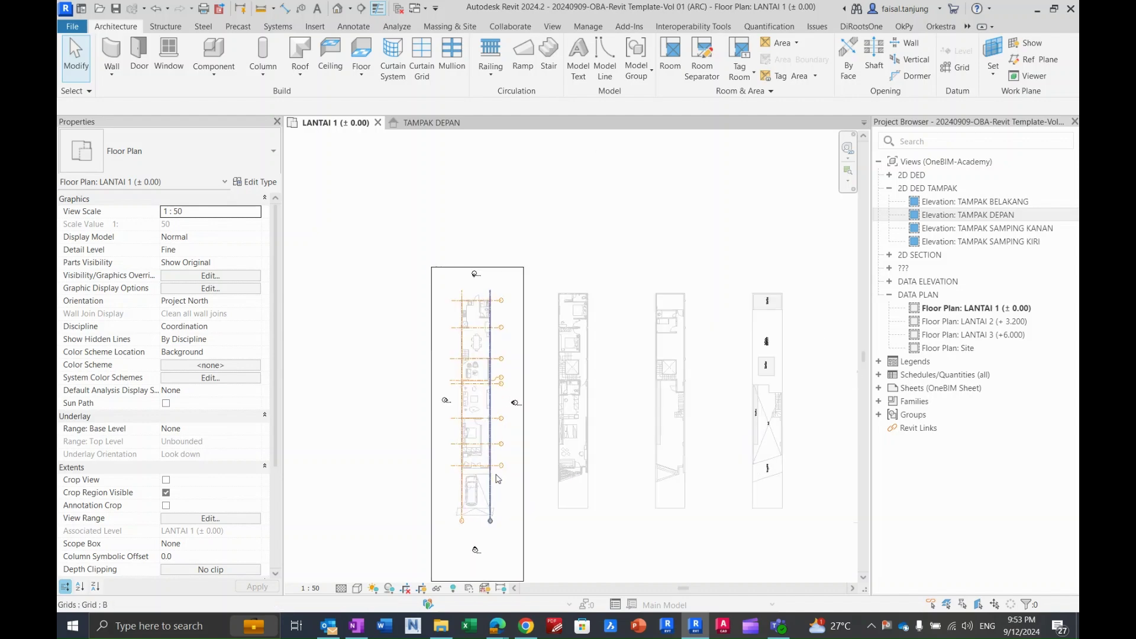
{"action": "scroll", "coordinate": [484, 446], "scroll_direction": "down", "scroll_amount": 2}
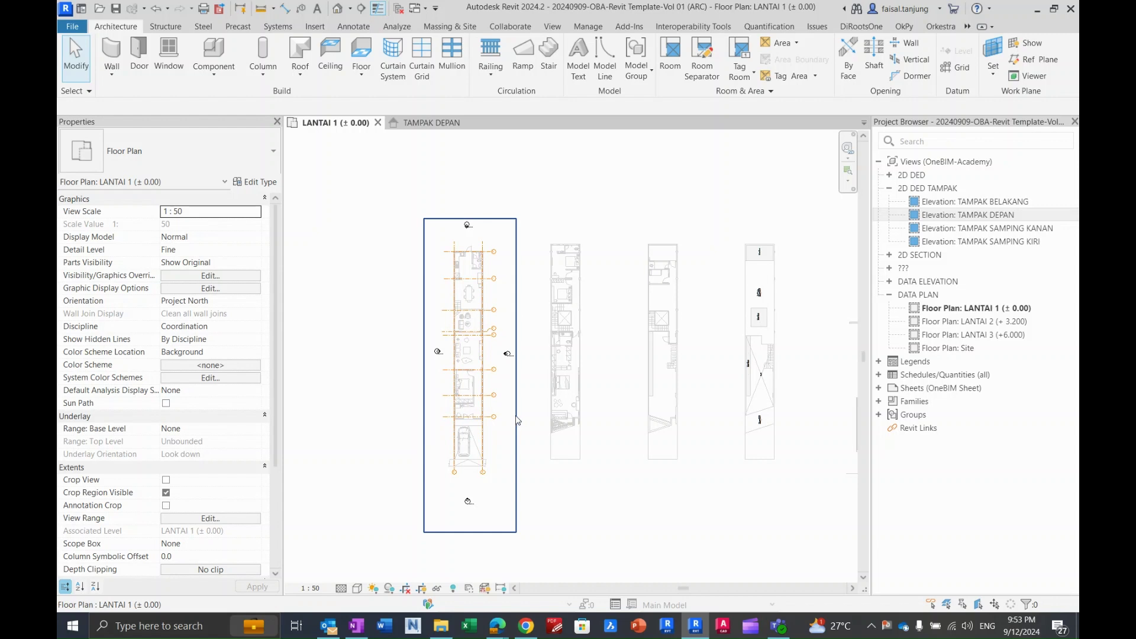
{"action": "left_click", "coordinate": [406, 588]}
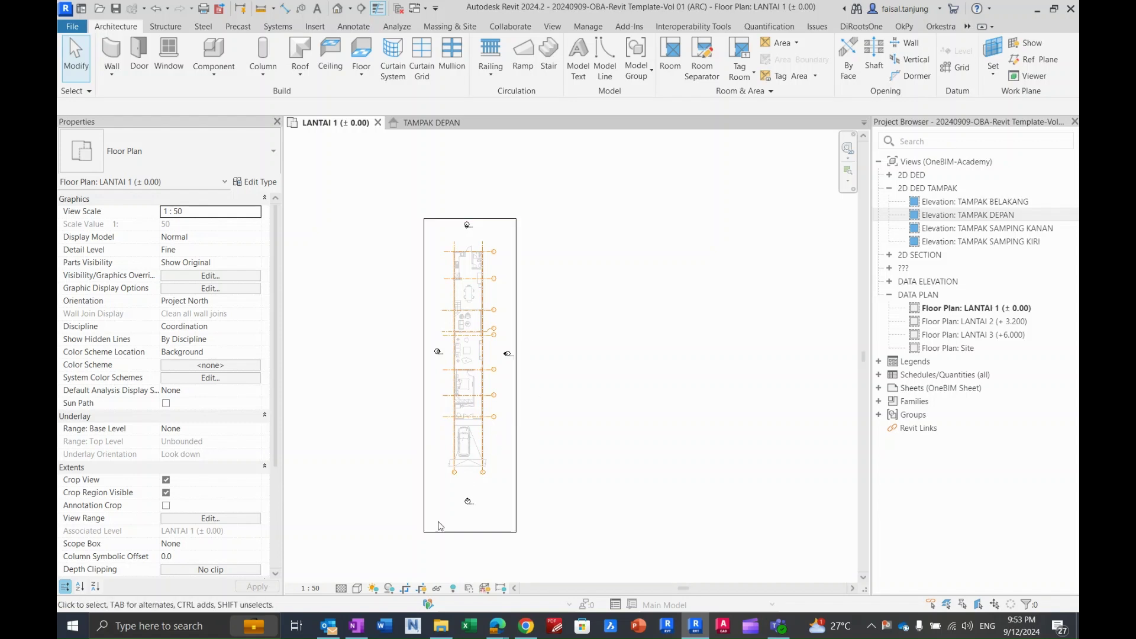
{"action": "left_click", "coordinate": [421, 589]}
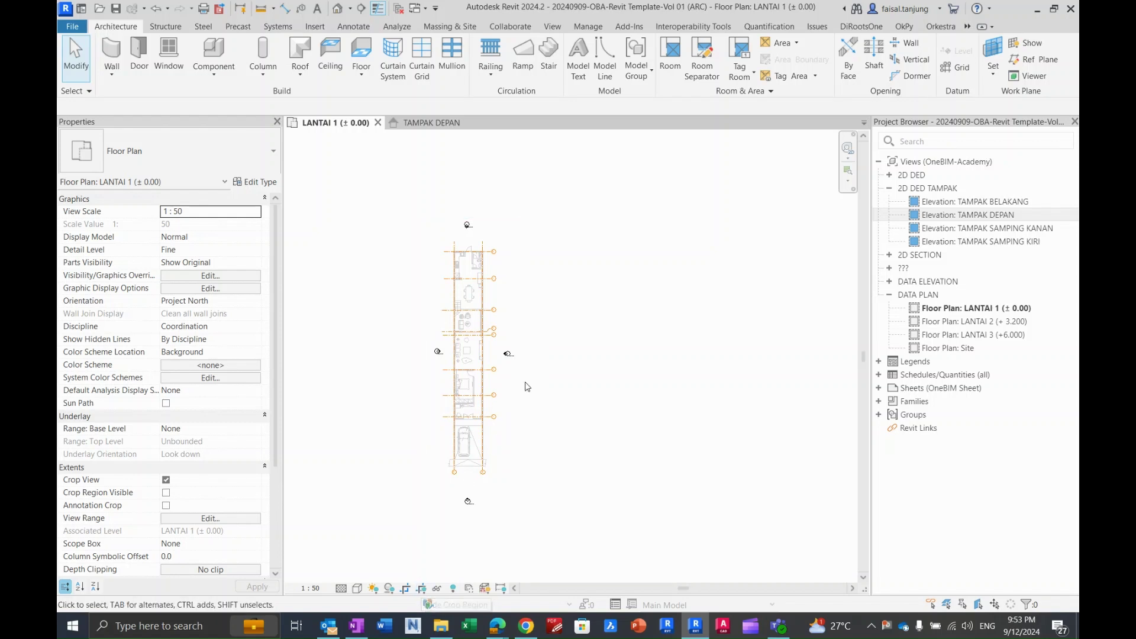
Examine the cropped LANTAI 1 plan, focusing on the rooms between grids 3 and 8.
{"action": "key", "text": "z"}
{"action": "key", "text": "f"}
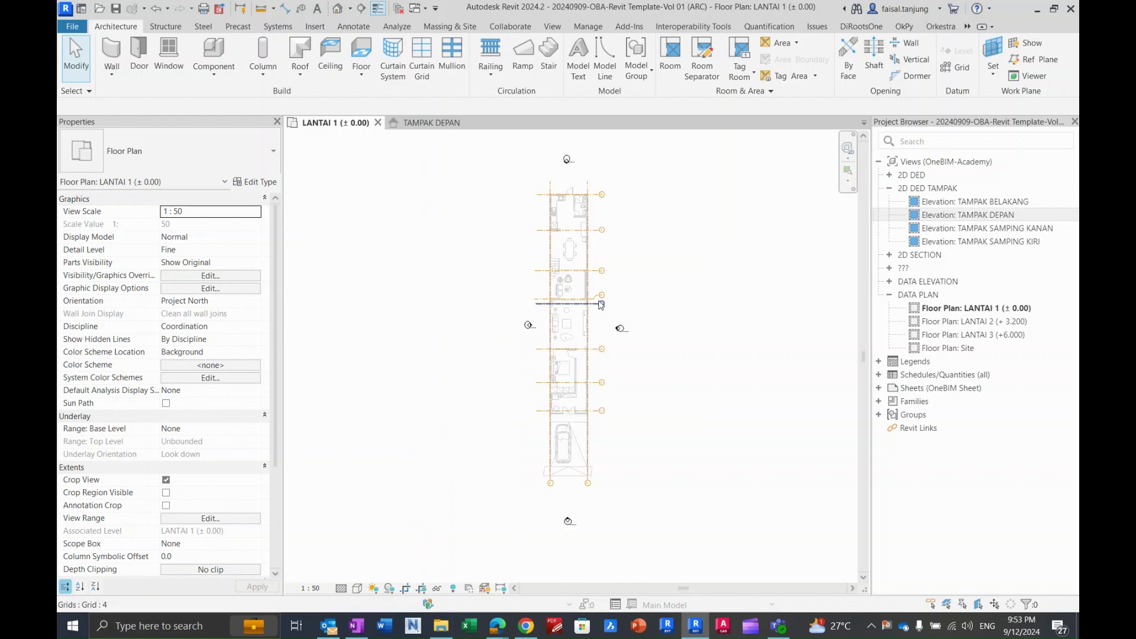
{"action": "scroll", "coordinate": [556, 189], "scroll_direction": "up", "scroll_amount": 5}
{"action": "scroll", "coordinate": [556, 189], "scroll_direction": "up", "scroll_amount": 3}
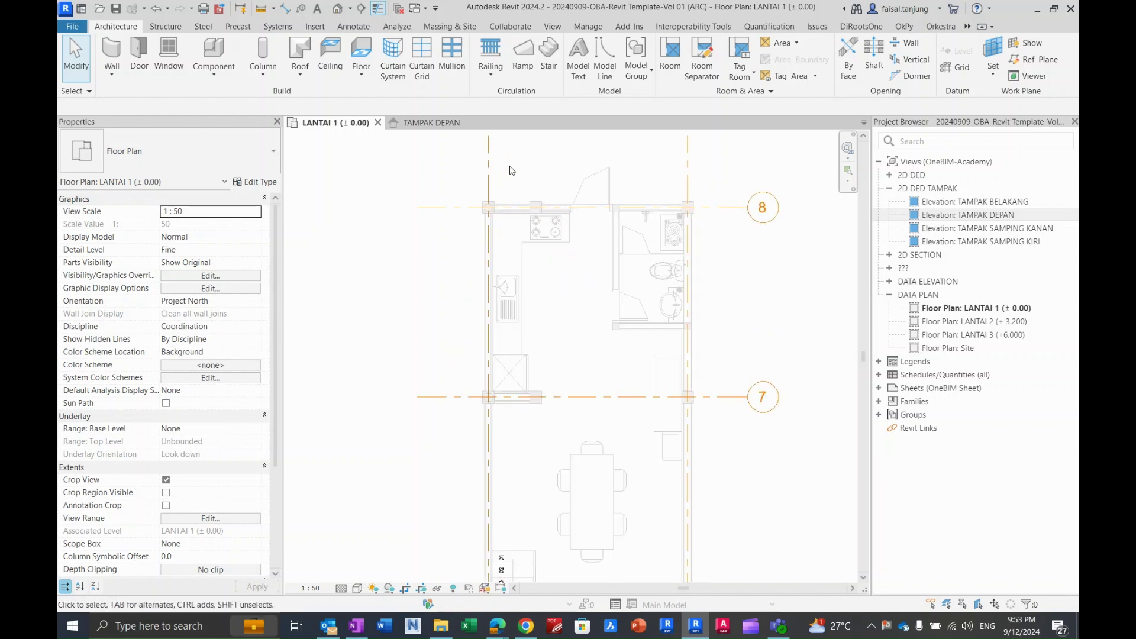
{"action": "scroll", "coordinate": [512, 188], "scroll_direction": "up", "scroll_amount": 3}
{"action": "middle_click_drag", "start_coordinate": [528, 207], "coordinate": [455, 190]}
{"action": "scroll", "coordinate": [454, 189], "scroll_direction": "down", "scroll_amount": 3}
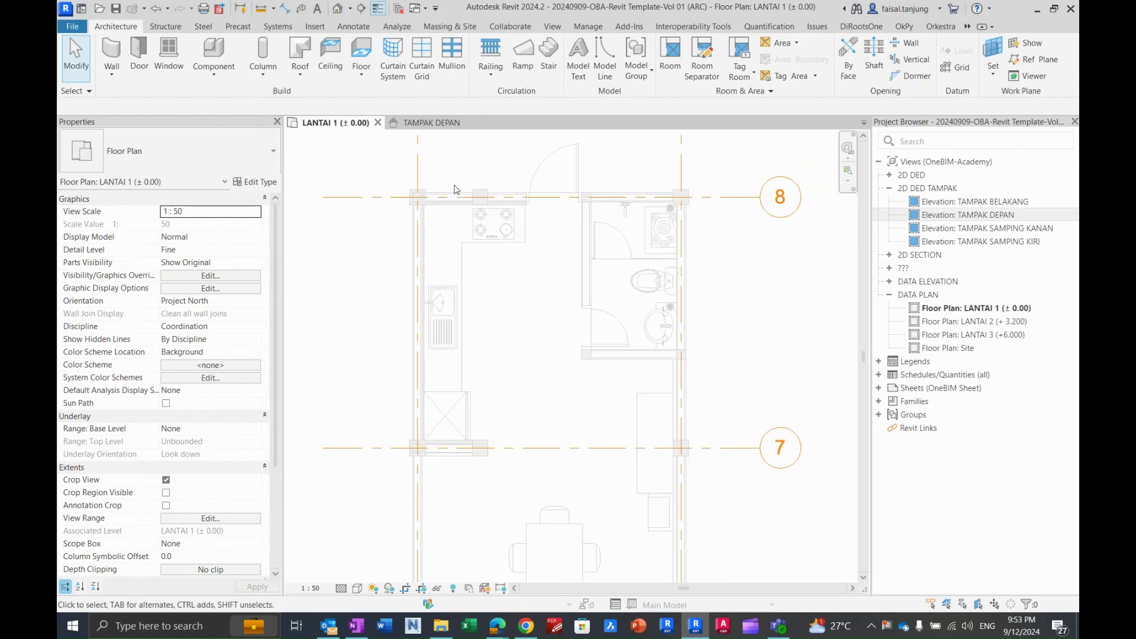
{"action": "scroll", "coordinate": [455, 190], "scroll_direction": "down", "scroll_amount": 3}
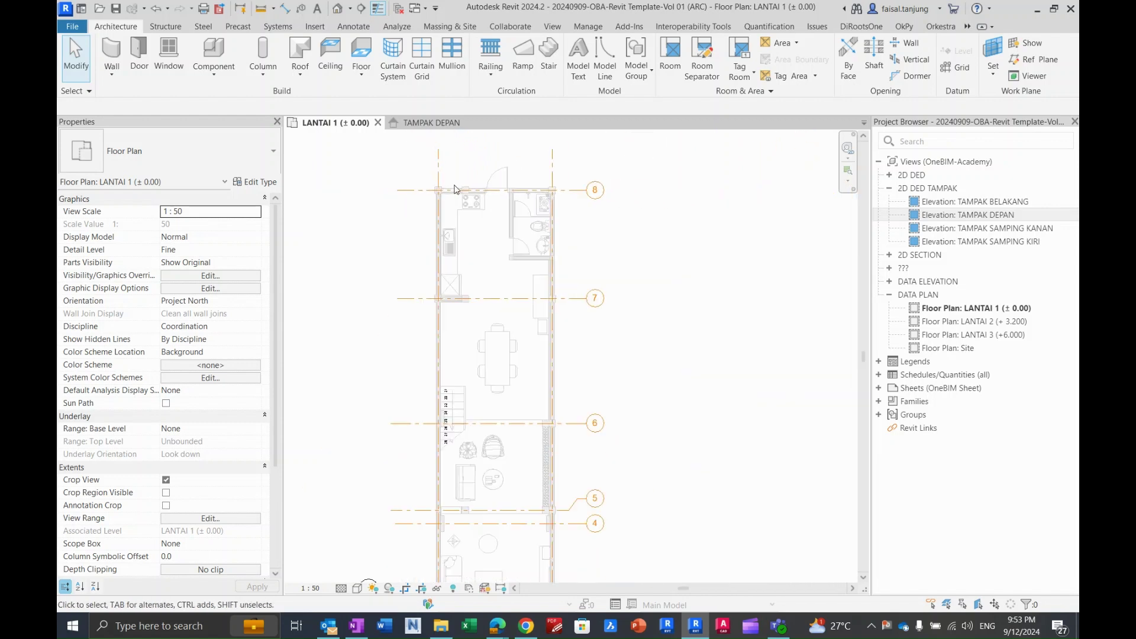
{"action": "scroll", "coordinate": [500, 222], "scroll_direction": "down", "scroll_amount": 2}
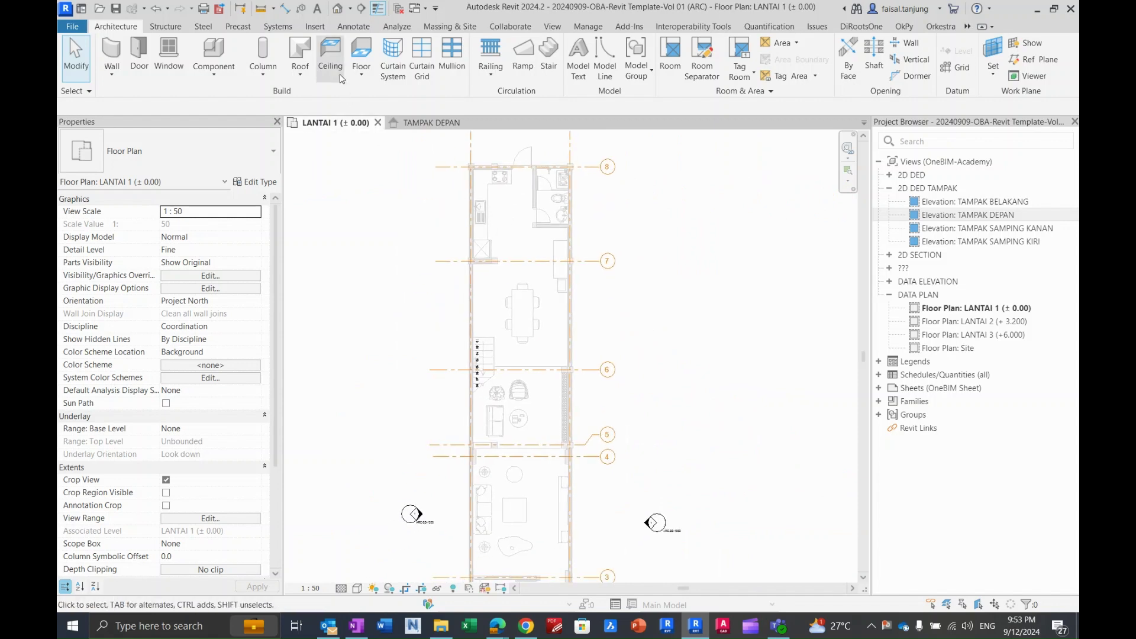
Start an architectural floor on LANTAI 1 using the LANTAI_300mm_60x60mm type.
{"action": "left_click", "coordinate": [367, 74]}
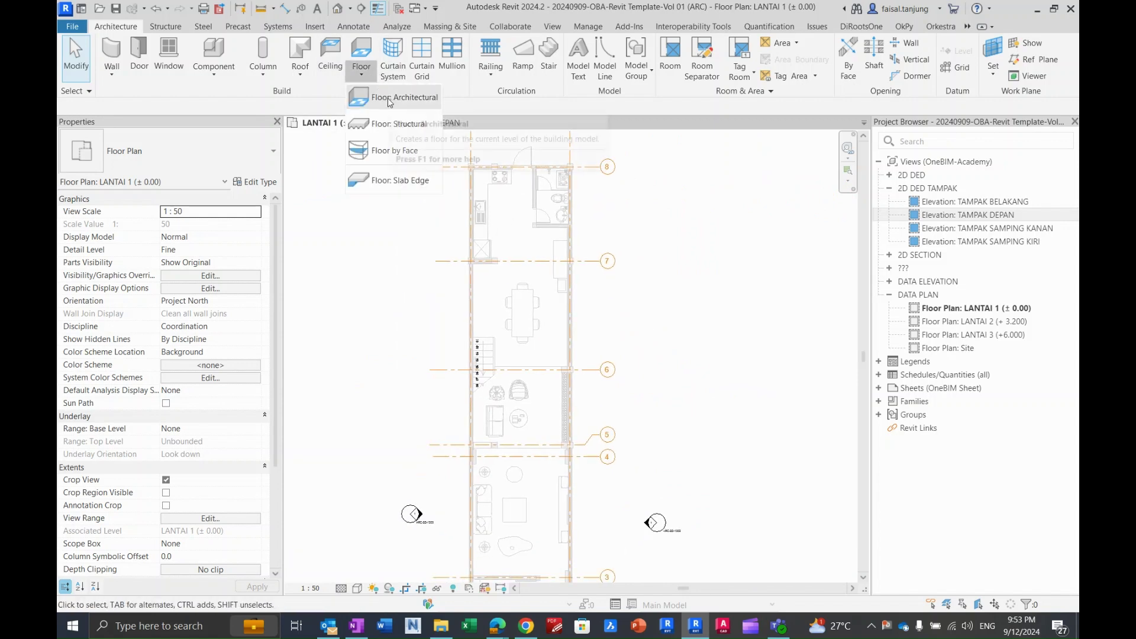
{"action": "left_click", "coordinate": [391, 97]}
{"action": "left_click", "coordinate": [187, 145]}
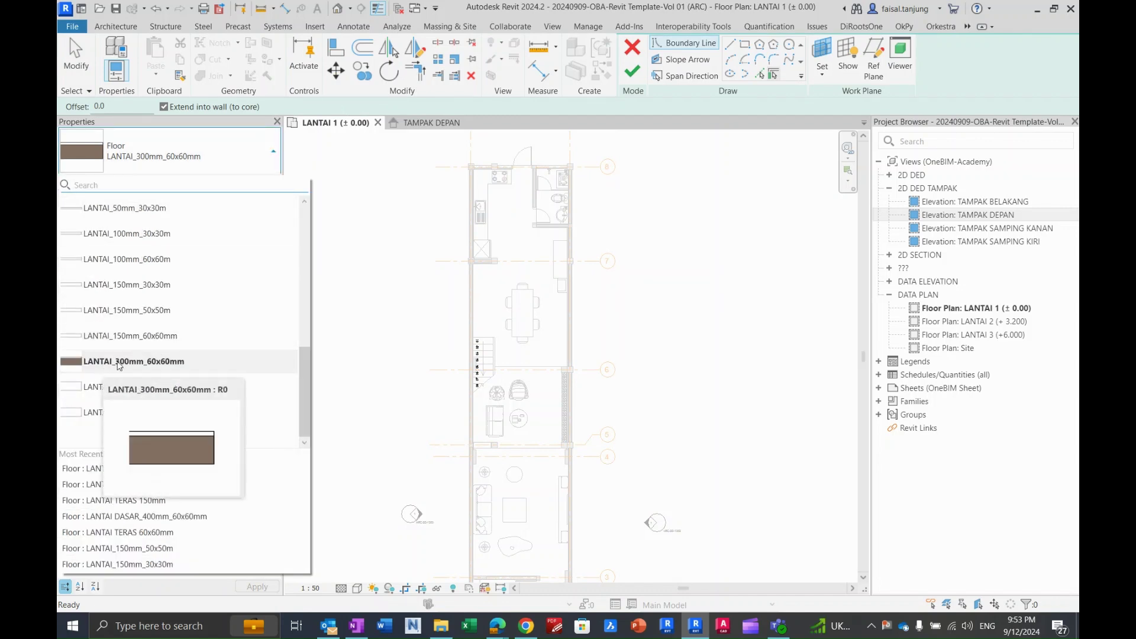
{"action": "left_click", "coordinate": [170, 367]}
Review the layer structure of the LANTAI_300mm_60x60mm floor type and close its type settings.
{"action": "left_click", "coordinate": [253, 182]}
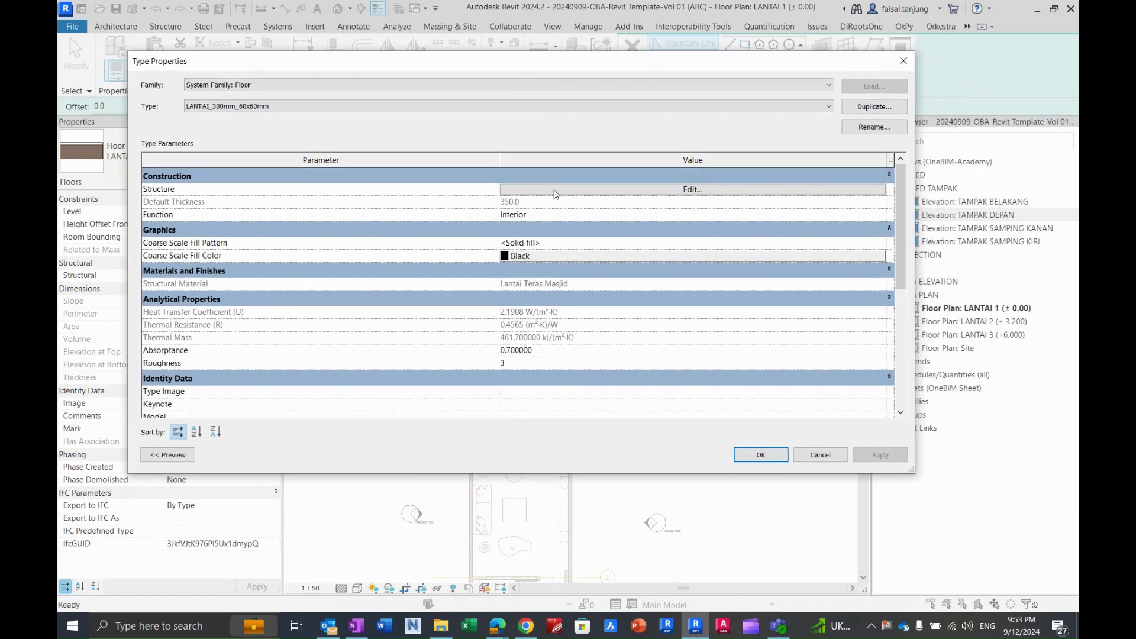
{"action": "left_click", "coordinate": [555, 189]}
{"action": "left_click", "coordinate": [170, 455]}
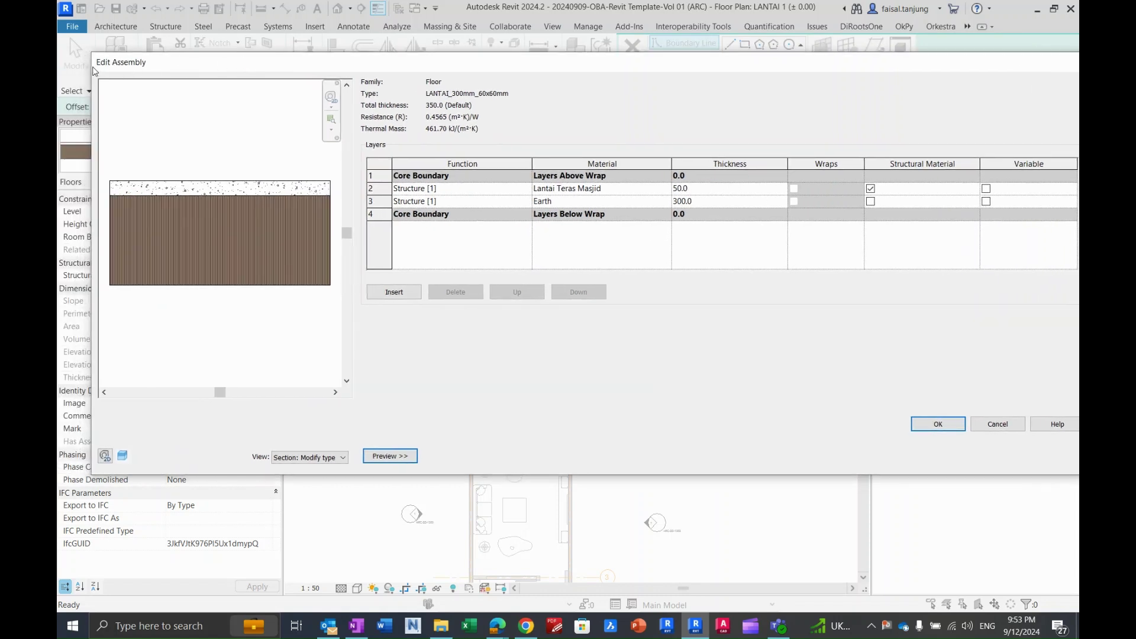
{"action": "left_click_drag", "start_coordinate": [89, 67], "coordinate": [432, 66]}
{"action": "left_click_drag", "start_coordinate": [633, 69], "coordinate": [423, 71]}
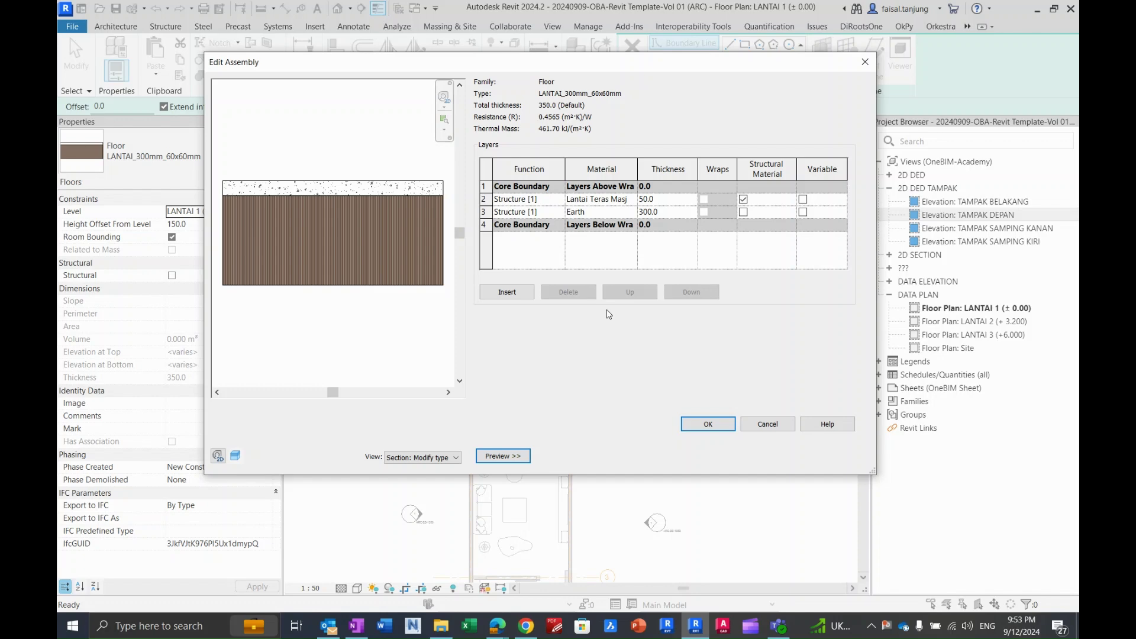
{"action": "left_click", "coordinate": [702, 426]}
{"action": "left_click", "coordinate": [908, 457]}
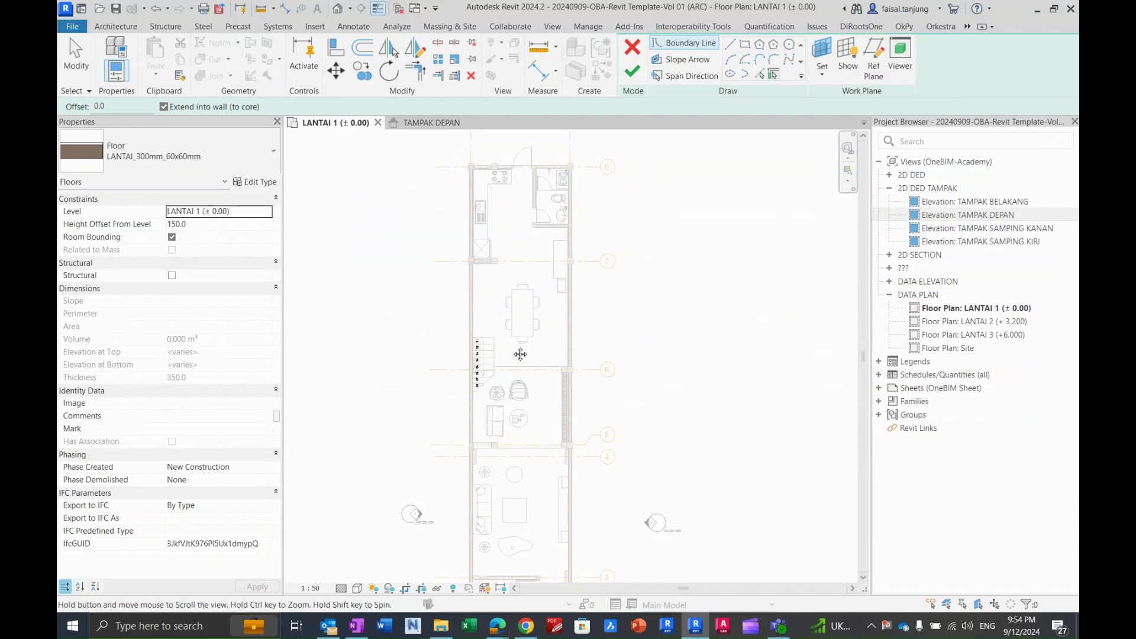
Draw a rectangular floor boundary from the outer column corner at grids 8 and A to the front terrace edge beyond grid 1 along grid B.
{"action": "middle_click_drag", "start_coordinate": [518, 354], "coordinate": [520, 347]}
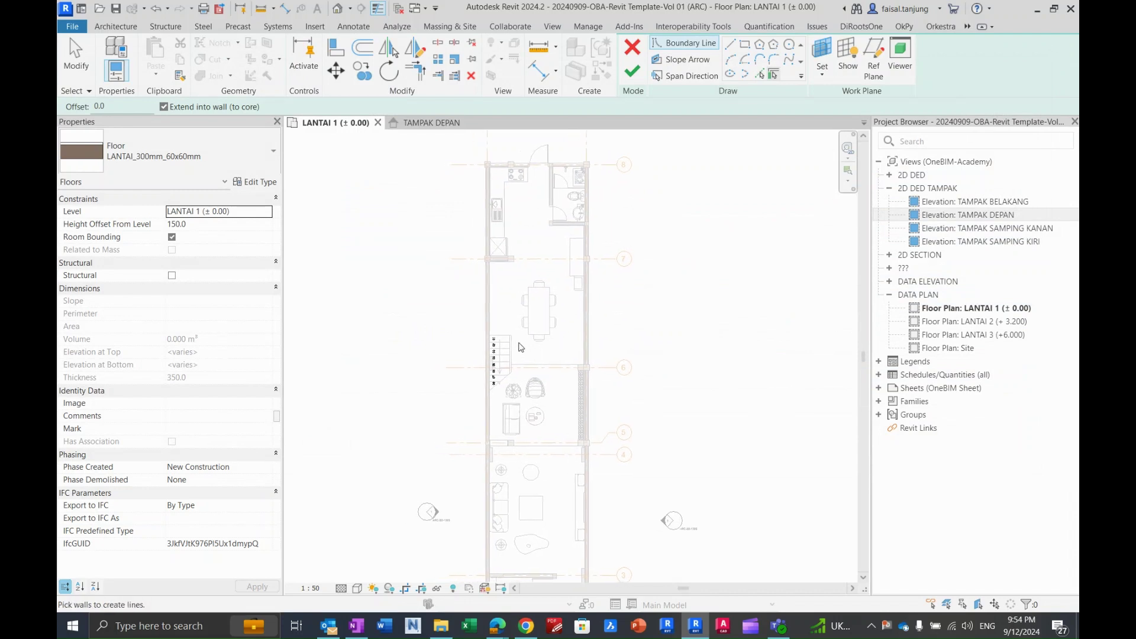
{"action": "left_click", "coordinate": [750, 47]}
{"action": "scroll", "coordinate": [480, 172], "scroll_direction": "up", "scroll_amount": 3}
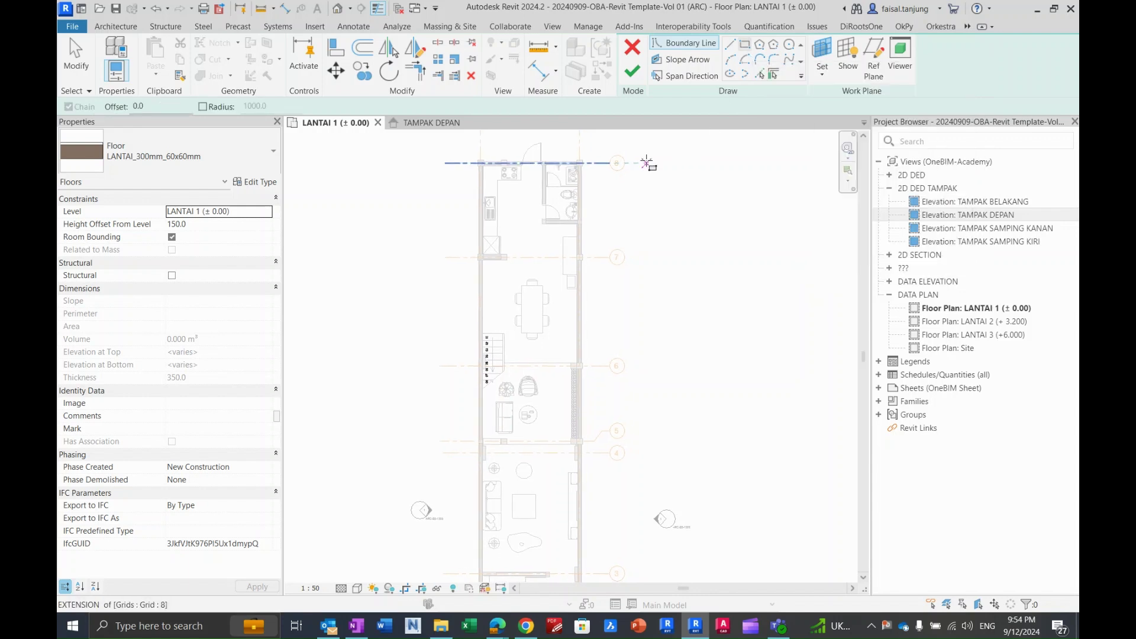
{"action": "scroll", "coordinate": [481, 171], "scroll_direction": "up", "scroll_amount": 5}
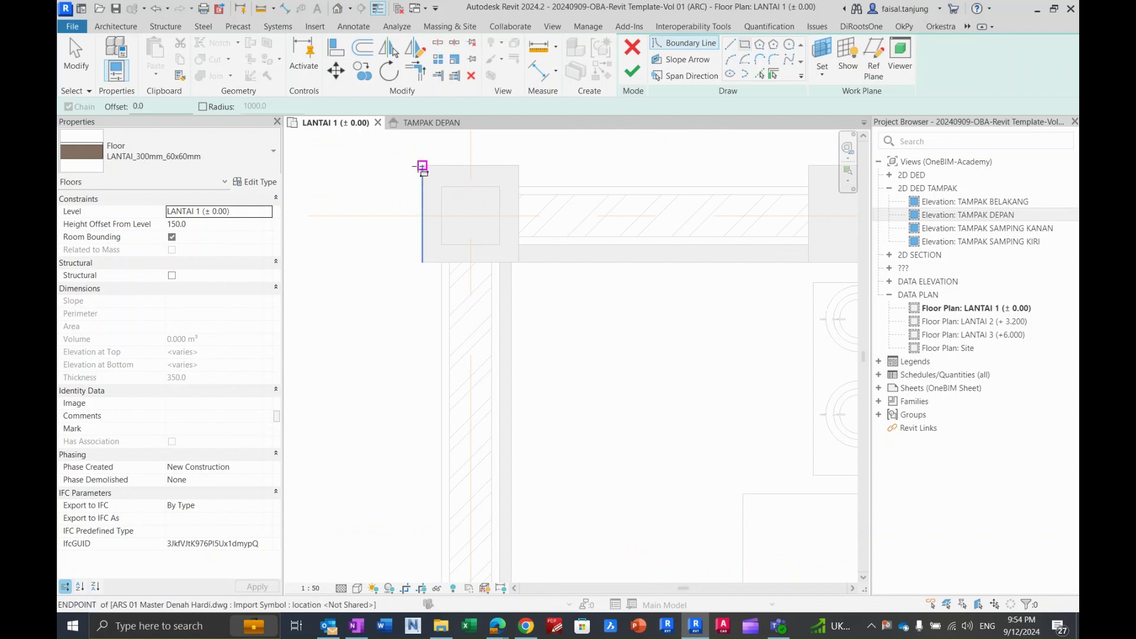
{"action": "left_click", "coordinate": [424, 165]}
{"action": "scroll", "coordinate": [424, 165], "scroll_direction": "down", "scroll_amount": 6}
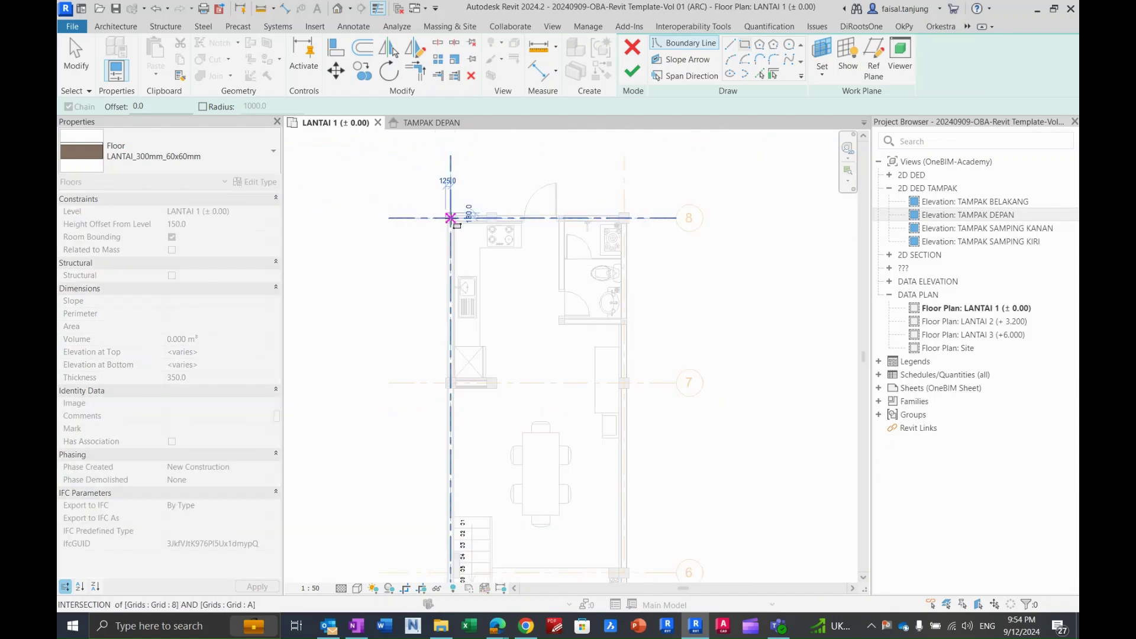
{"action": "scroll", "coordinate": [553, 399], "scroll_direction": "up", "scroll_amount": 6}
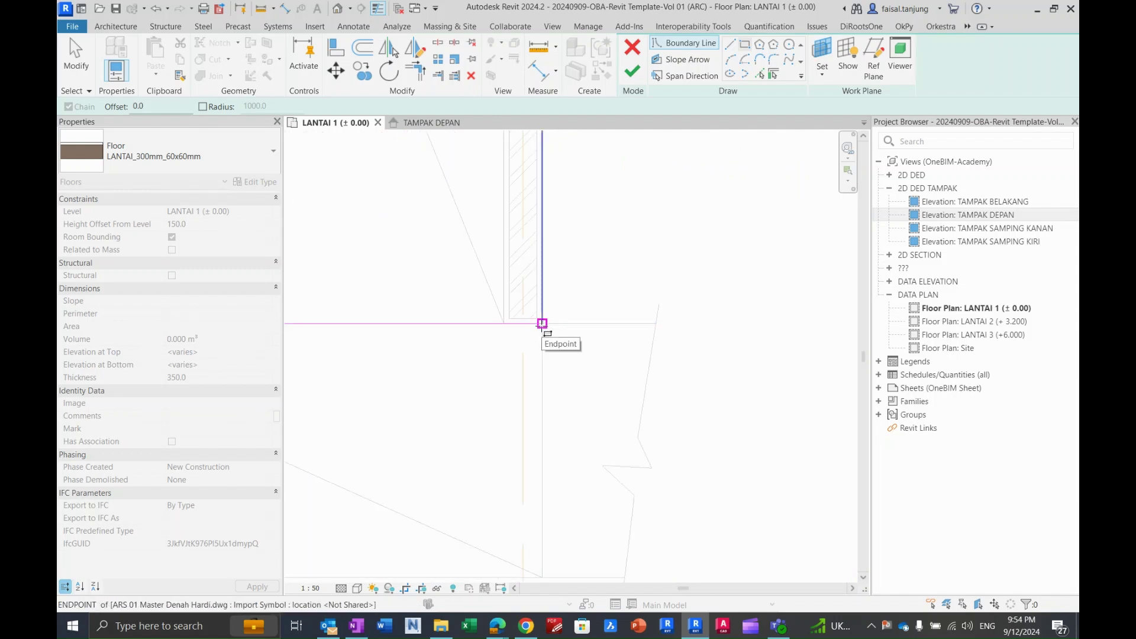
{"action": "scroll", "coordinate": [542, 323], "scroll_direction": "down", "scroll_amount": 6}
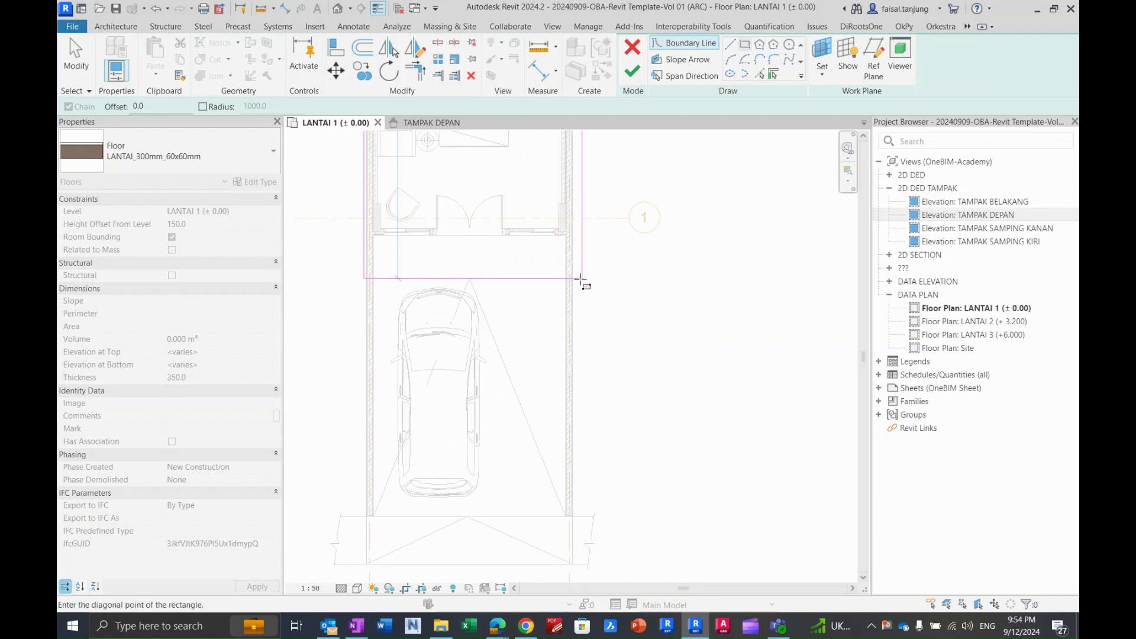
{"action": "scroll", "coordinate": [574, 279], "scroll_direction": "up", "scroll_amount": 5}
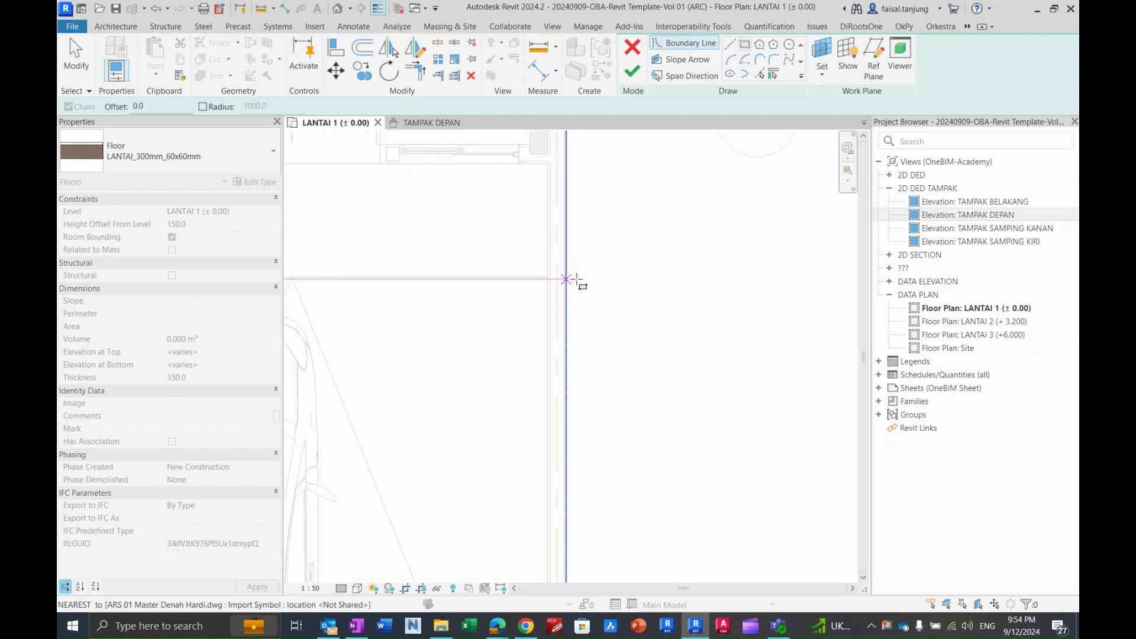
{"action": "left_click", "coordinate": [520, 276]}
{"action": "scroll", "coordinate": [517, 292], "scroll_direction": "down", "scroll_amount": 6}
{"action": "key", "text": "Escape"}
Move the floor boundary line along grid B outward so it runs just beyond the wall's outer face.
{"action": "middle_click_drag", "start_coordinate": [412, 311], "coordinate": [417, 420]}
{"action": "scroll", "coordinate": [568, 281], "scroll_direction": "up", "scroll_amount": 2}
{"action": "scroll", "coordinate": [554, 289], "scroll_direction": "up", "scroll_amount": 5}
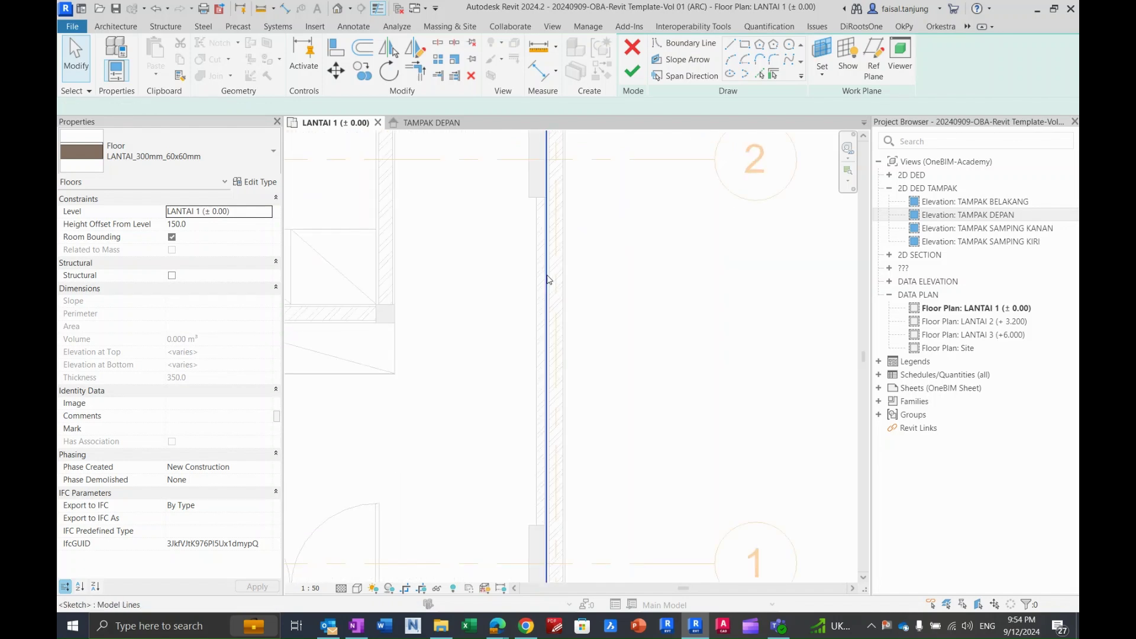
{"action": "left_click", "coordinate": [543, 266]}
{"action": "left_click_drag", "start_coordinate": [544, 266], "coordinate": [591, 274]}
{"action": "scroll", "coordinate": [592, 278], "scroll_direction": "down", "scroll_amount": 5}
Shift the floor boundary line along grid A so it runs just outside the wall's outer face.
{"action": "scroll", "coordinate": [533, 248], "scroll_direction": "up", "scroll_amount": 6}
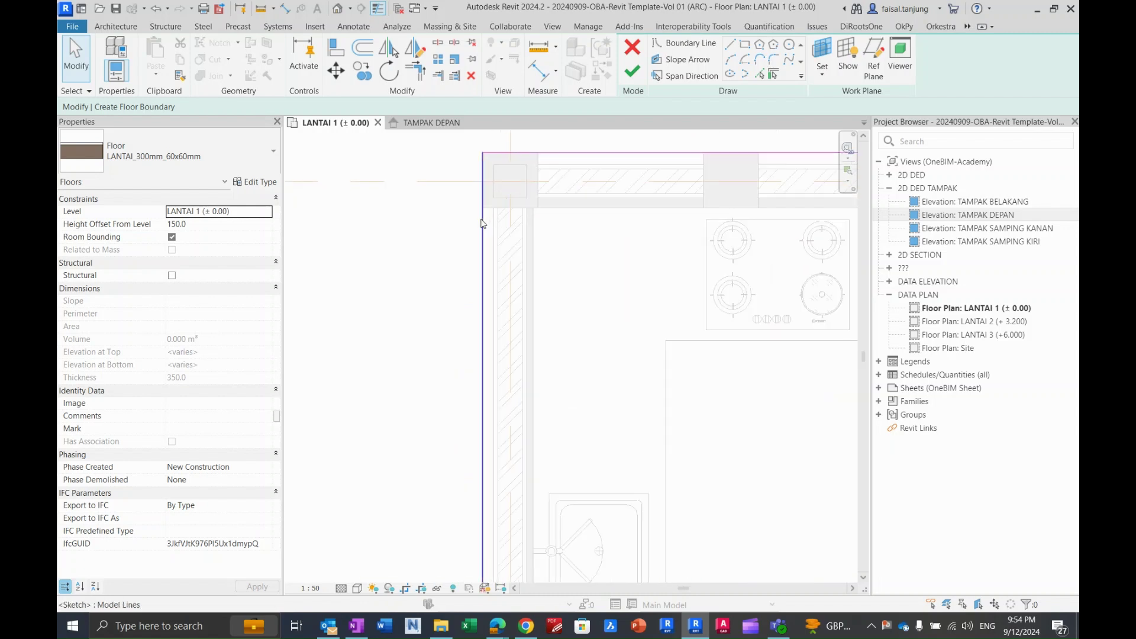
{"action": "left_click", "coordinate": [484, 224]}
{"action": "scroll", "coordinate": [497, 223], "scroll_direction": "up", "scroll_amount": 3}
{"action": "left_click_drag", "start_coordinate": [511, 224], "coordinate": [502, 223]}
{"action": "scroll", "coordinate": [496, 220], "scroll_direction": "down", "scroll_amount": 6}
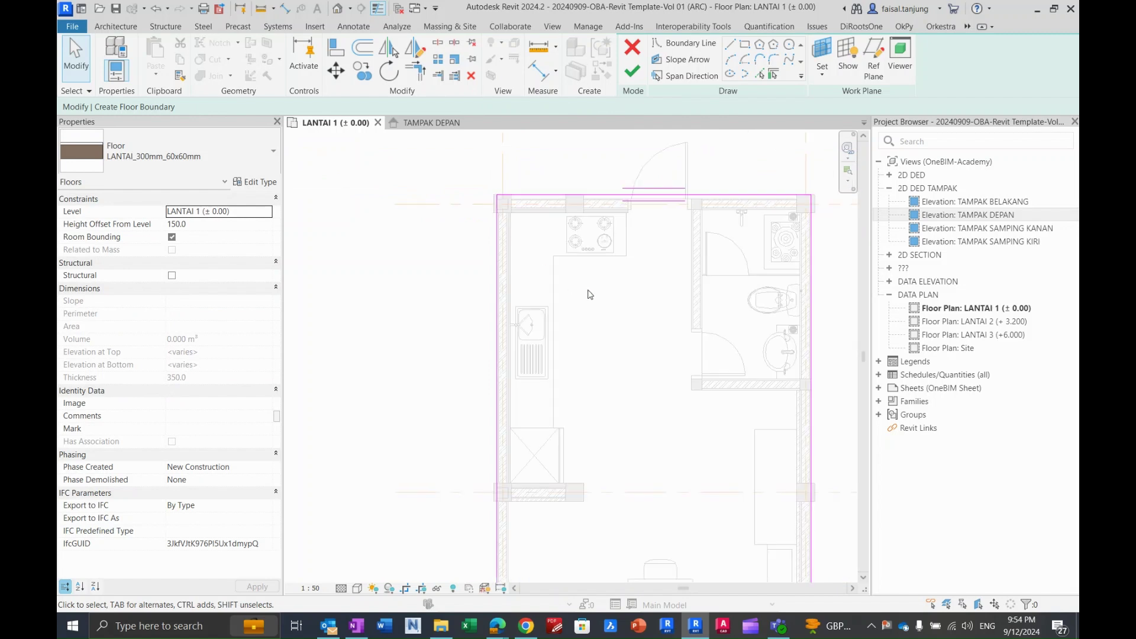
Examine the floor boundary along the length of the plan against the walls and columns.
{"action": "middle_click_drag", "start_coordinate": [571, 284], "coordinate": [526, 219]}
{"action": "scroll", "coordinate": [533, 227], "scroll_direction": "down", "scroll_amount": 3}
{"action": "middle_click_drag", "start_coordinate": [605, 362], "coordinate": [570, 163]}
{"action": "mouse_move", "coordinate": [590, 421]}
{"action": "middle_mouse_down"}
{"action": "mouse_move", "coordinate": [592, 305]}
{"action": "mouse_move", "coordinate": [609, 291]}
{"action": "middle_mouse_up"}
{"action": "middle_click_drag", "start_coordinate": [611, 416], "coordinate": [615, 333]}
{"action": "mouse_move", "coordinate": [566, 427]}
{"action": "middle_mouse_down"}
{"action": "mouse_move", "coordinate": [565, 185]}
{"action": "mouse_move", "coordinate": [540, 319]}
{"action": "mouse_move", "coordinate": [569, 464]}
{"action": "middle_mouse_up"}
{"action": "middle_click_drag", "start_coordinate": [582, 348], "coordinate": [583, 480]}
{"action": "middle_click_drag", "start_coordinate": [588, 310], "coordinate": [586, 489]}
Pick the three outer edges of the column at grids 5 and B as floor boundary lines.
{"action": "scroll", "coordinate": [623, 271], "scroll_direction": "up", "scroll_amount": 2}
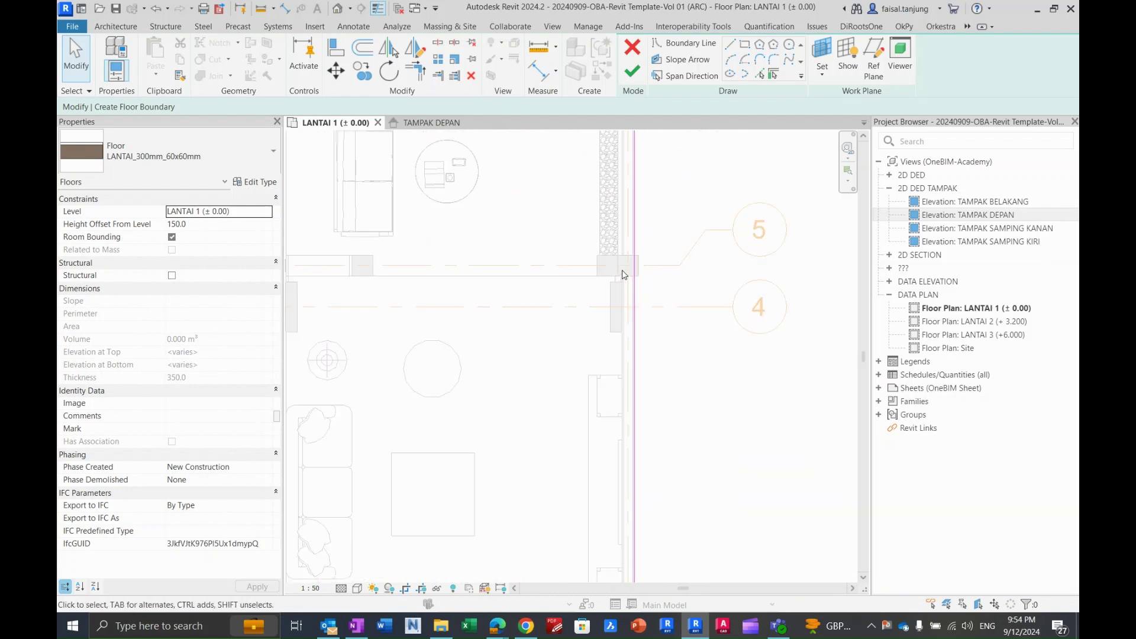
{"action": "scroll", "coordinate": [622, 270], "scroll_direction": "up", "scroll_amount": 3}
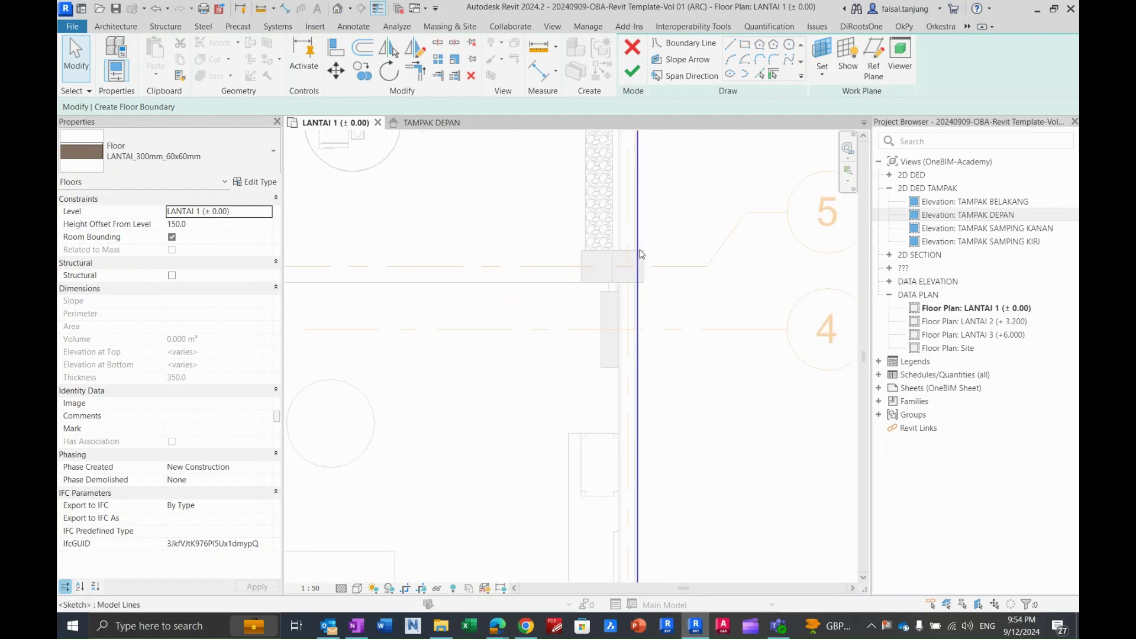
{"action": "left_click", "coordinate": [761, 74]}
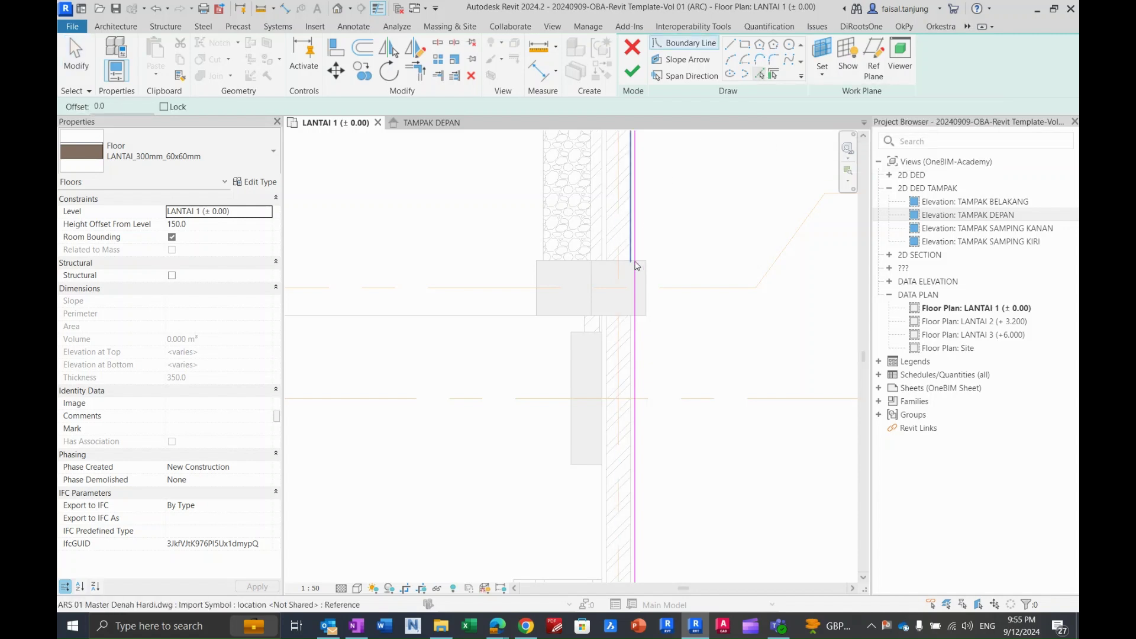
{"action": "scroll", "coordinate": [636, 260], "scroll_direction": "up", "scroll_amount": 2}
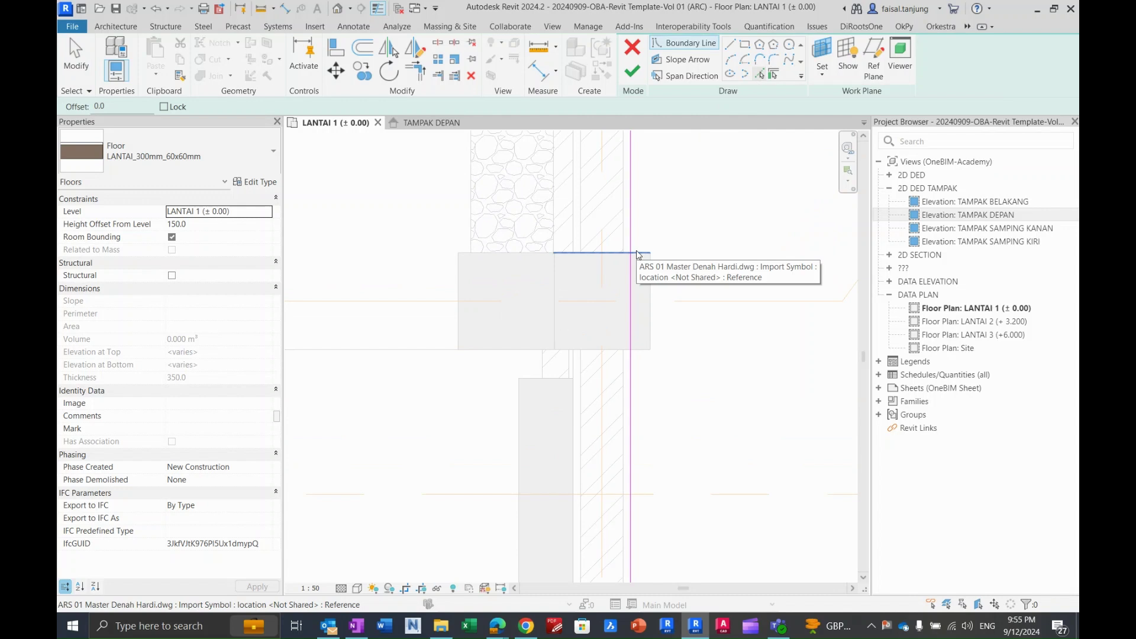
{"action": "left_click", "coordinate": [642, 254]}
{"action": "left_click", "coordinate": [650, 325]}
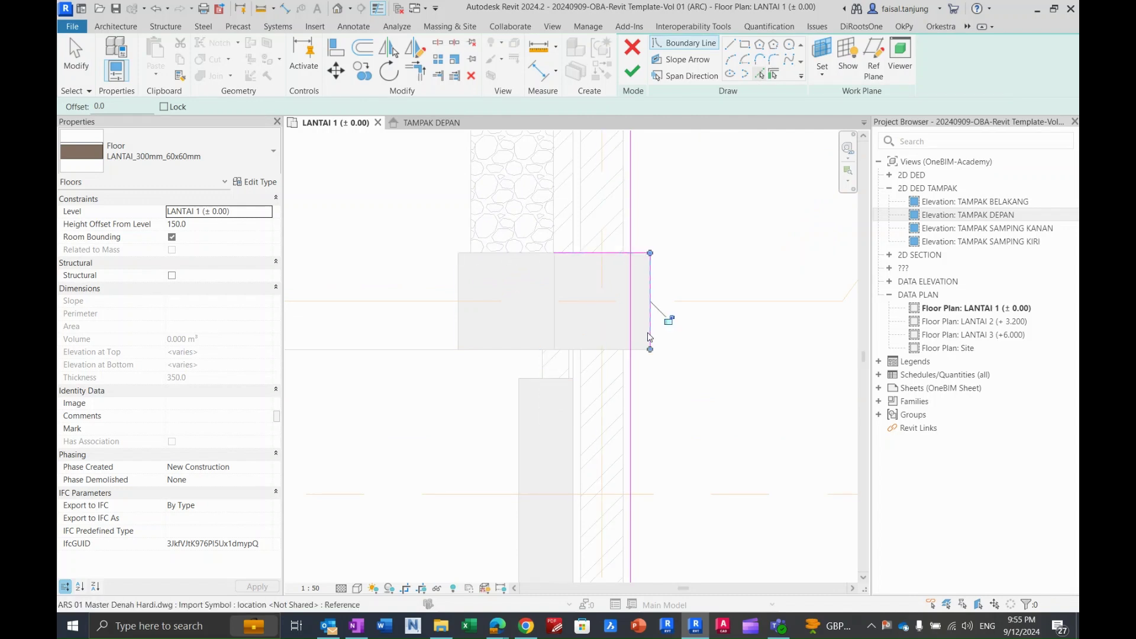
{"action": "left_click", "coordinate": [600, 349]}
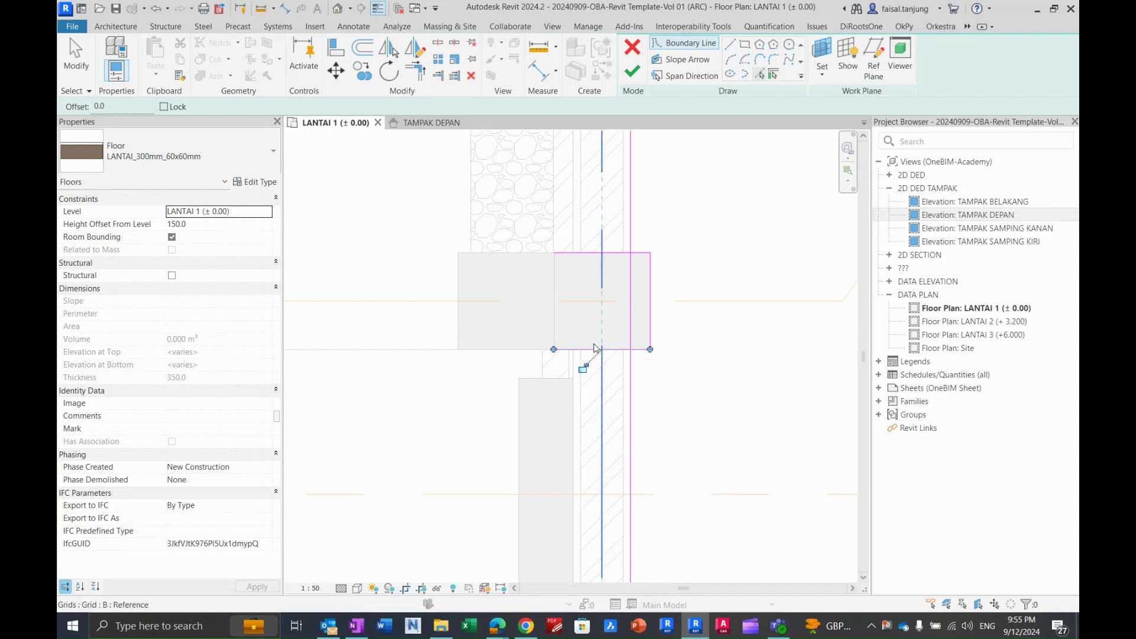
{"action": "scroll", "coordinate": [635, 300], "scroll_direction": "up", "scroll_amount": 2}
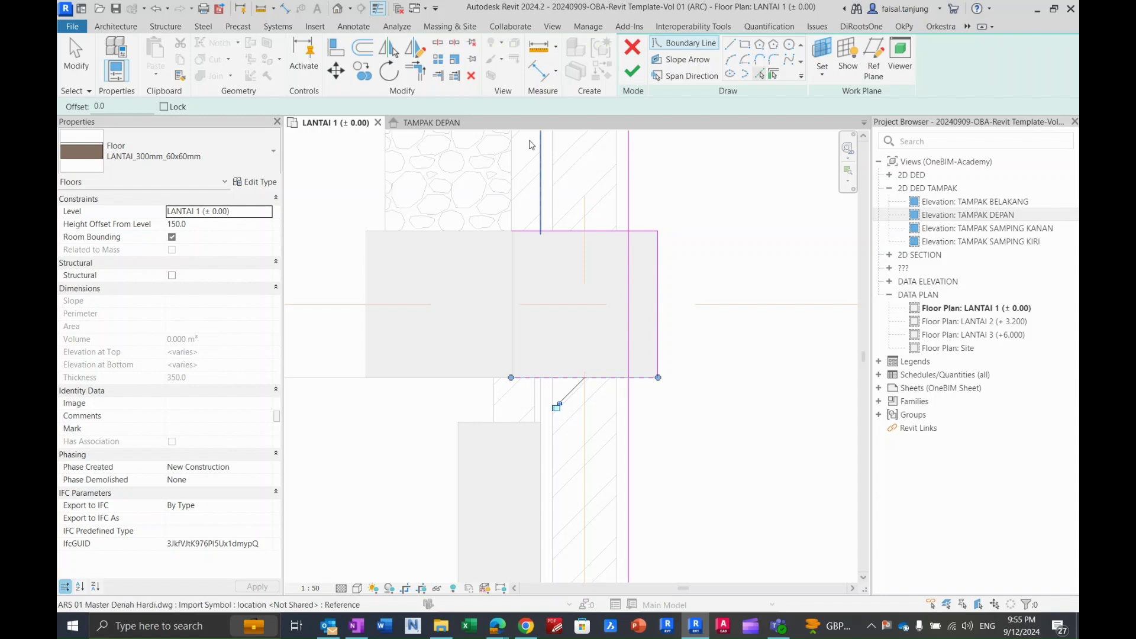
Split the long boundary line inside the grid 5 column and trim both parts to the column's outline.
{"action": "left_click", "coordinate": [436, 43]}
{"action": "left_click", "coordinate": [628, 301]}
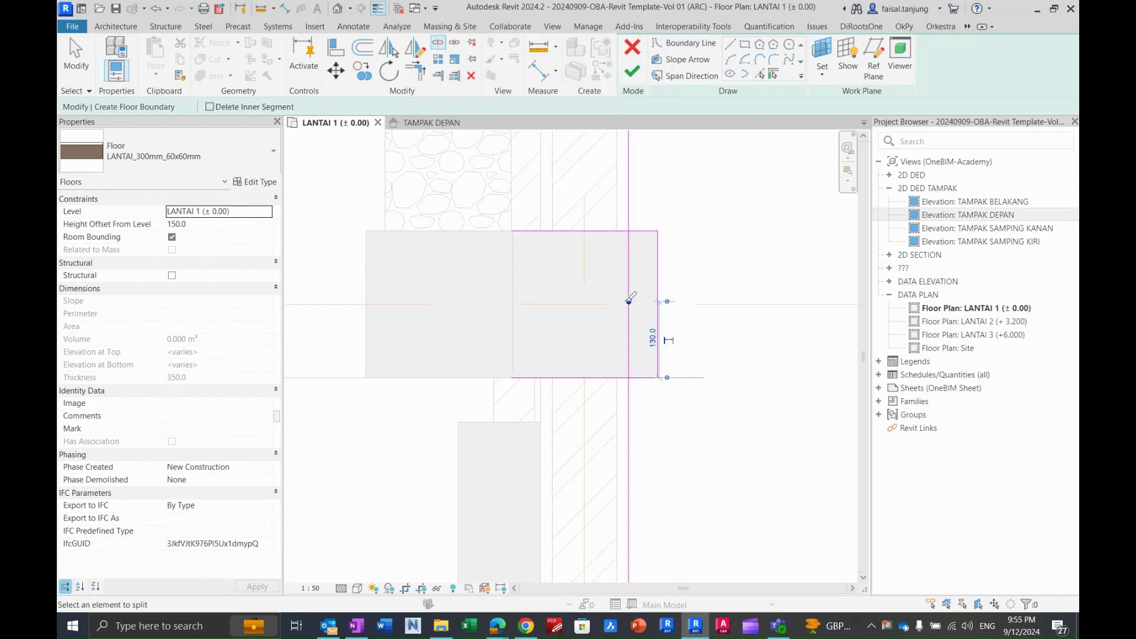
{"action": "key", "text": "Escape"}
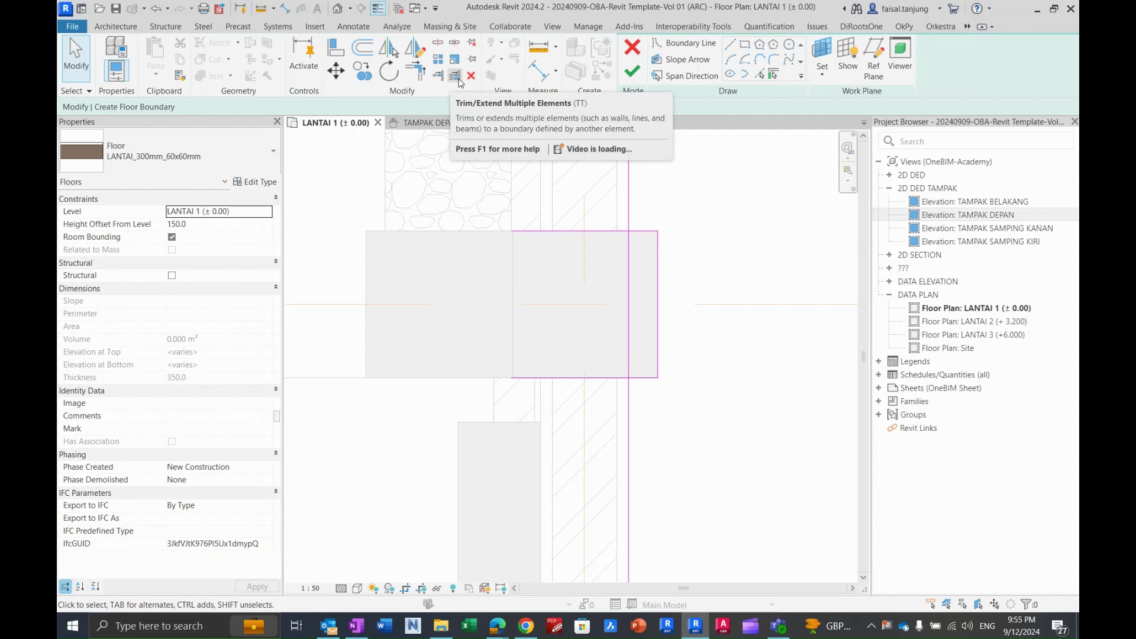
{"action": "left_click", "coordinate": [412, 75]}
{"action": "left_click", "coordinate": [649, 232]}
{"action": "left_click", "coordinate": [629, 213]}
{"action": "left_click", "coordinate": [651, 380]}
{"action": "left_click", "coordinate": [629, 397]}
Pick the three outer edges of the column at grids 6 and B as floor boundary lines.
{"action": "scroll", "coordinate": [632, 378], "scroll_direction": "down", "scroll_amount": 5}
{"action": "scroll", "coordinate": [535, 284], "scroll_direction": "up", "scroll_amount": 5, "text": "ctrl"}
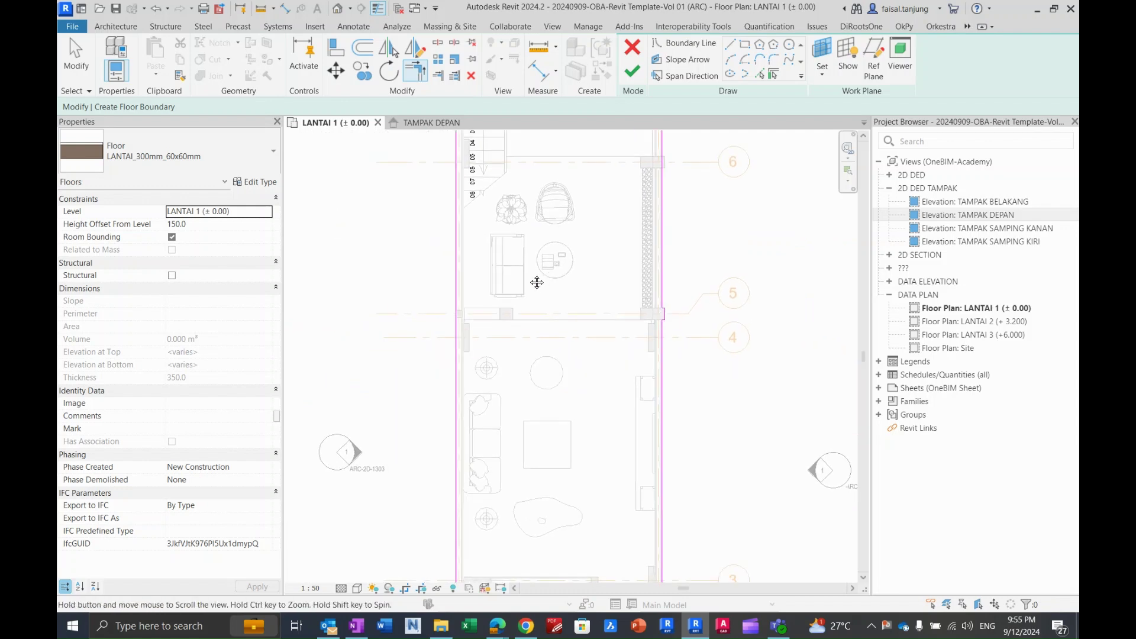
{"action": "scroll", "coordinate": [663, 407], "scroll_direction": "up", "scroll_amount": 5}
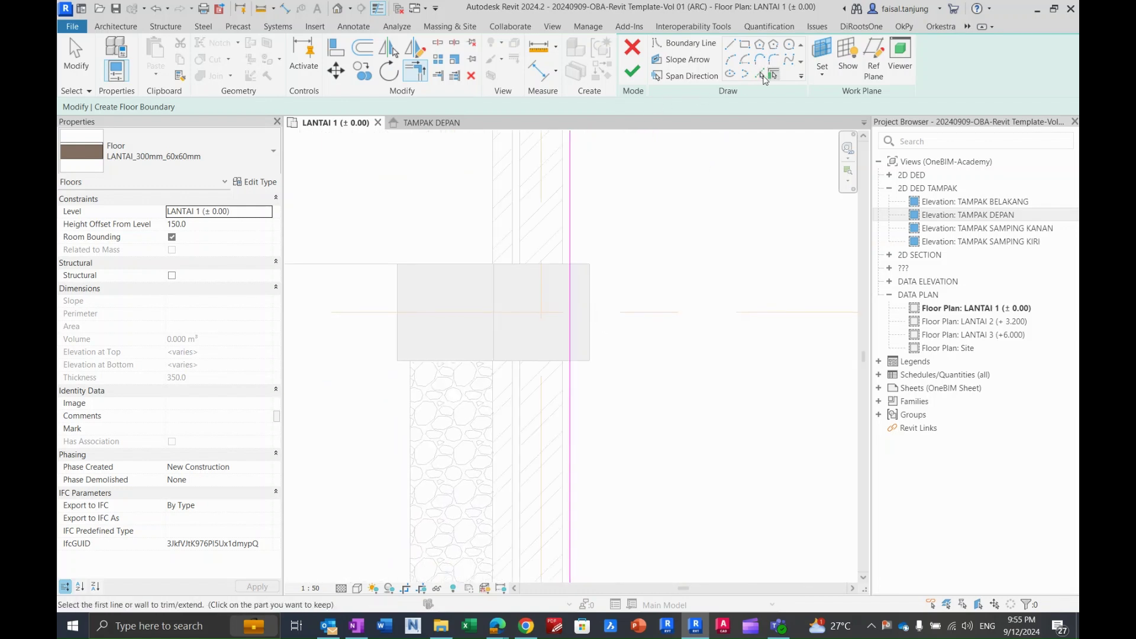
{"action": "left_click", "coordinate": [759, 75]}
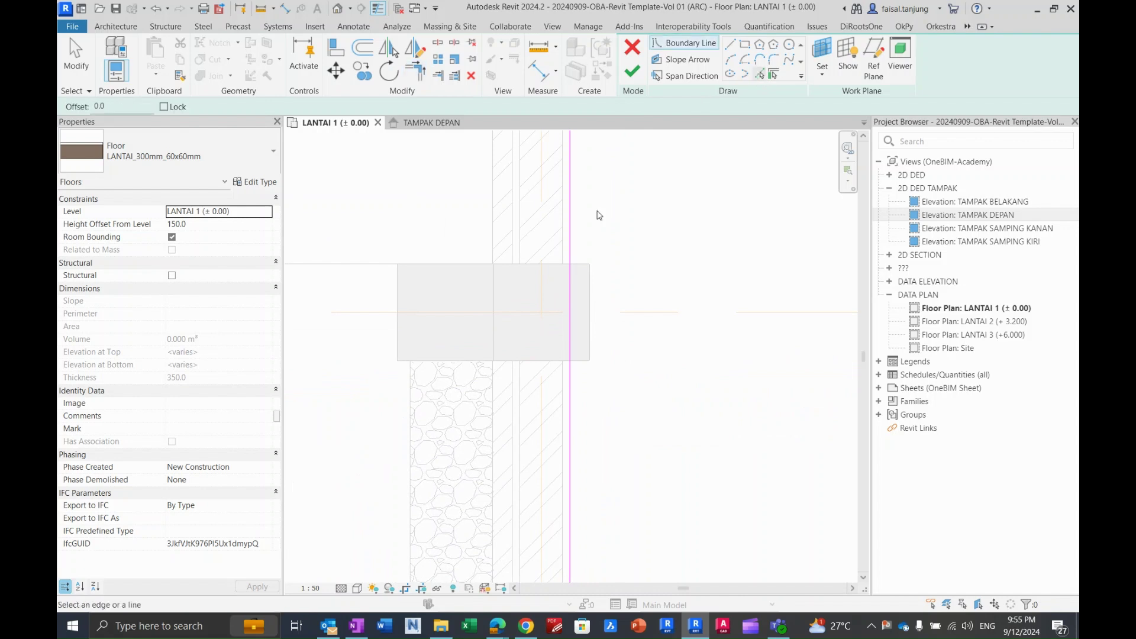
{"action": "left_click", "coordinate": [580, 265]}
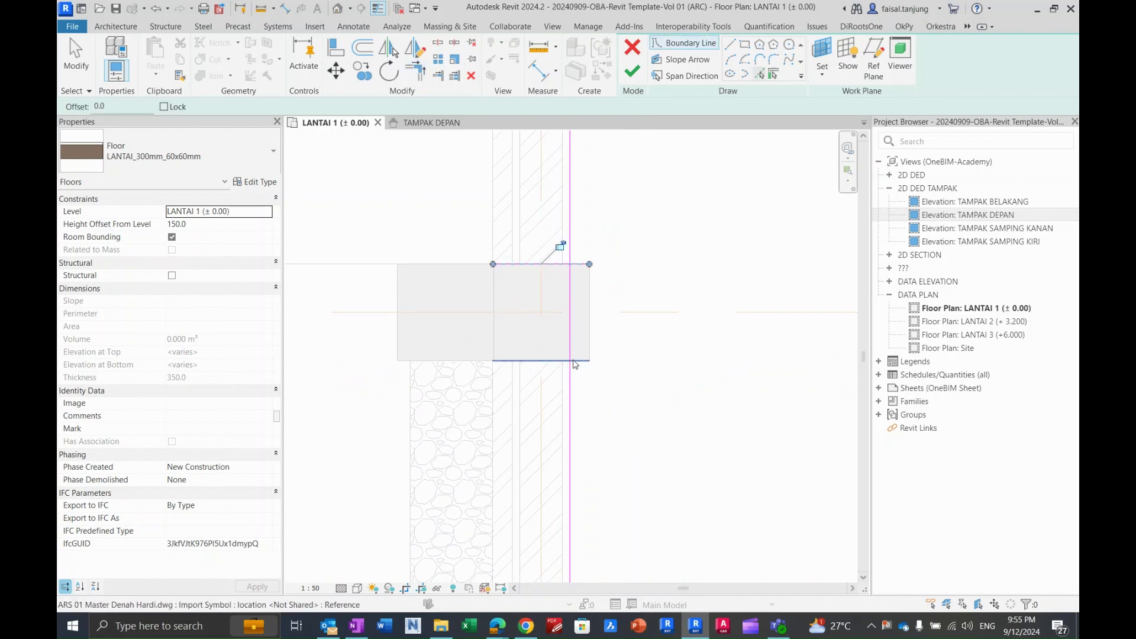
{"action": "scroll", "coordinate": [576, 362], "scroll_direction": "up", "scroll_amount": 2}
{"action": "left_click", "coordinate": [585, 361]}
{"action": "left_click", "coordinate": [596, 322]}
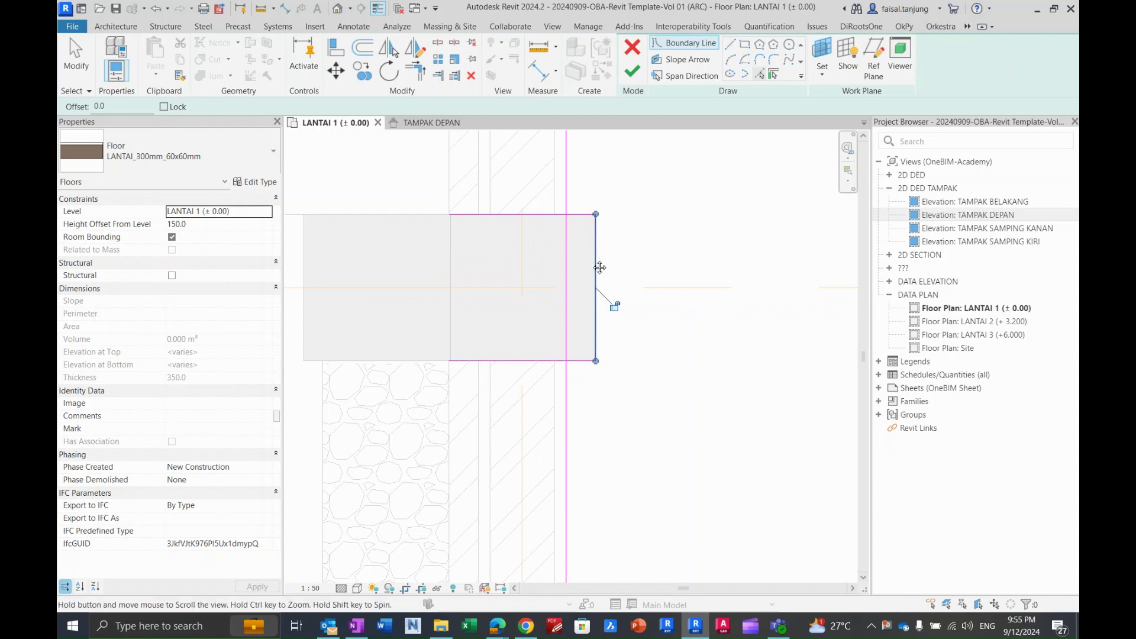
{"action": "middle_click_drag", "start_coordinate": [609, 302], "coordinate": [608, 355]}
{"action": "key", "text": "Escape"}
{"action": "middle_click_drag", "start_coordinate": [596, 289], "coordinate": [600, 271]}
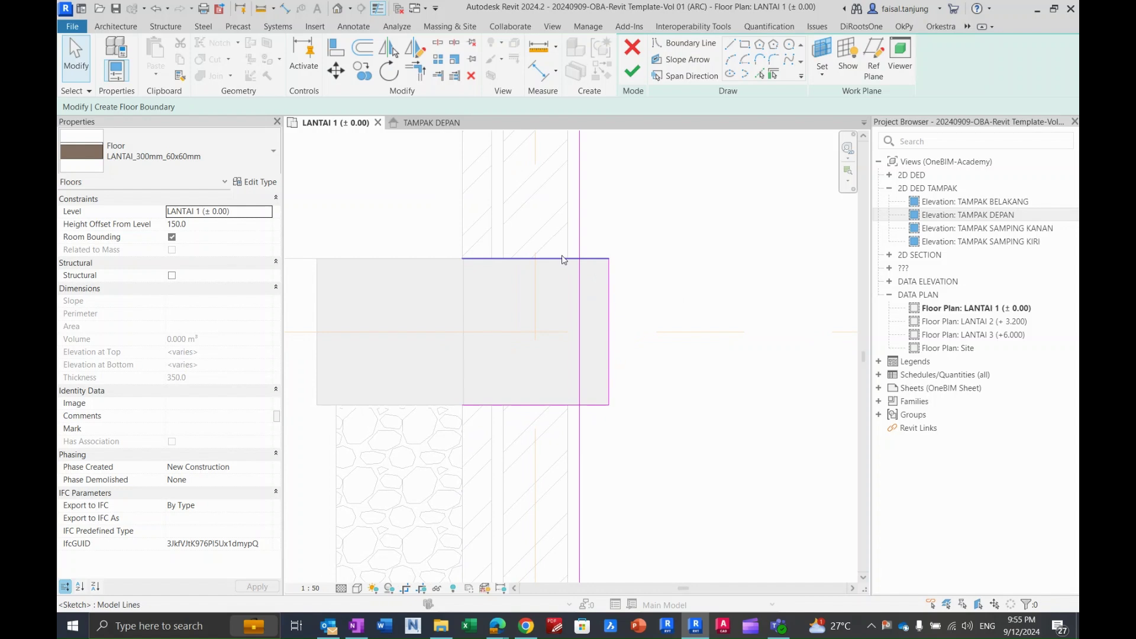
Split the long boundary line inside the grid 6 column and trim both parts to the column's outline.
{"action": "left_click", "coordinate": [438, 43]}
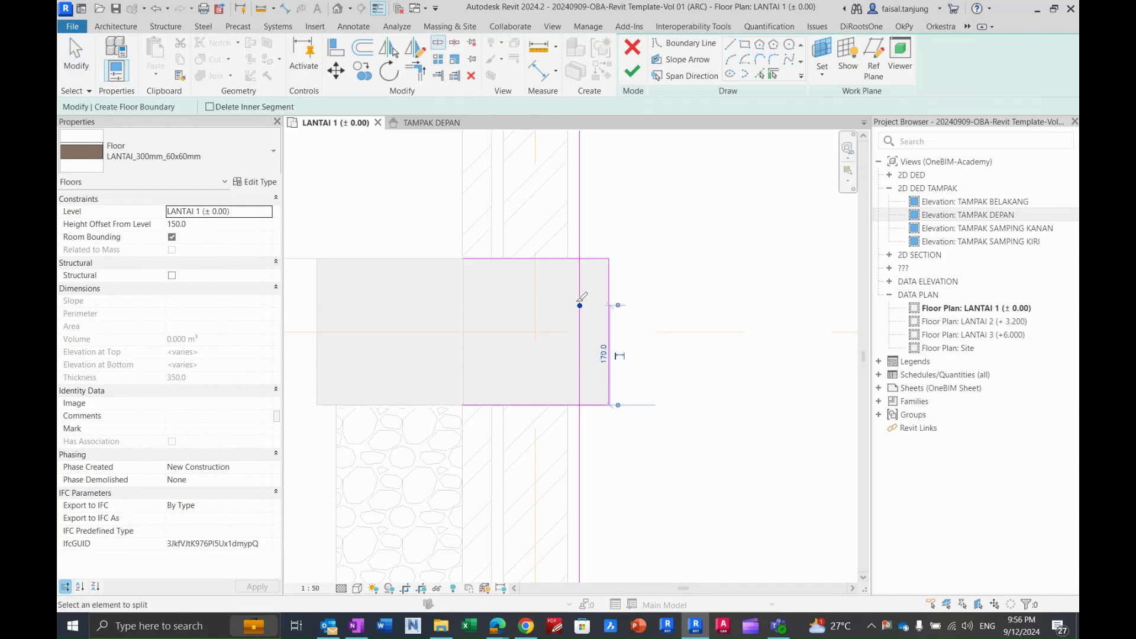
{"action": "key", "text": "Escape"}
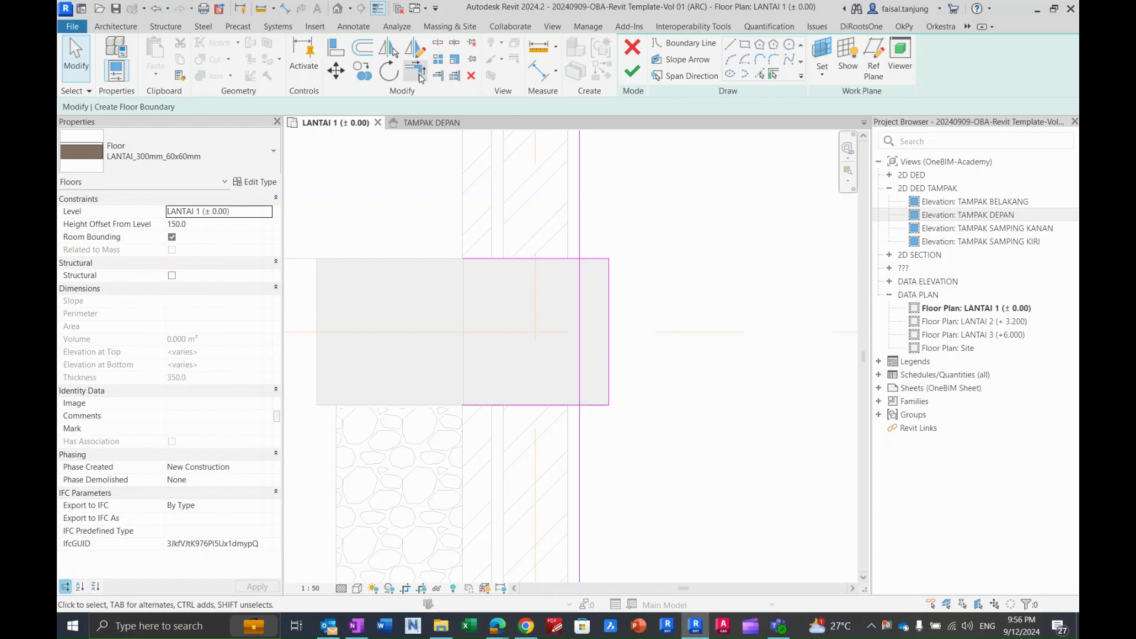
{"action": "left_click", "coordinate": [417, 78]}
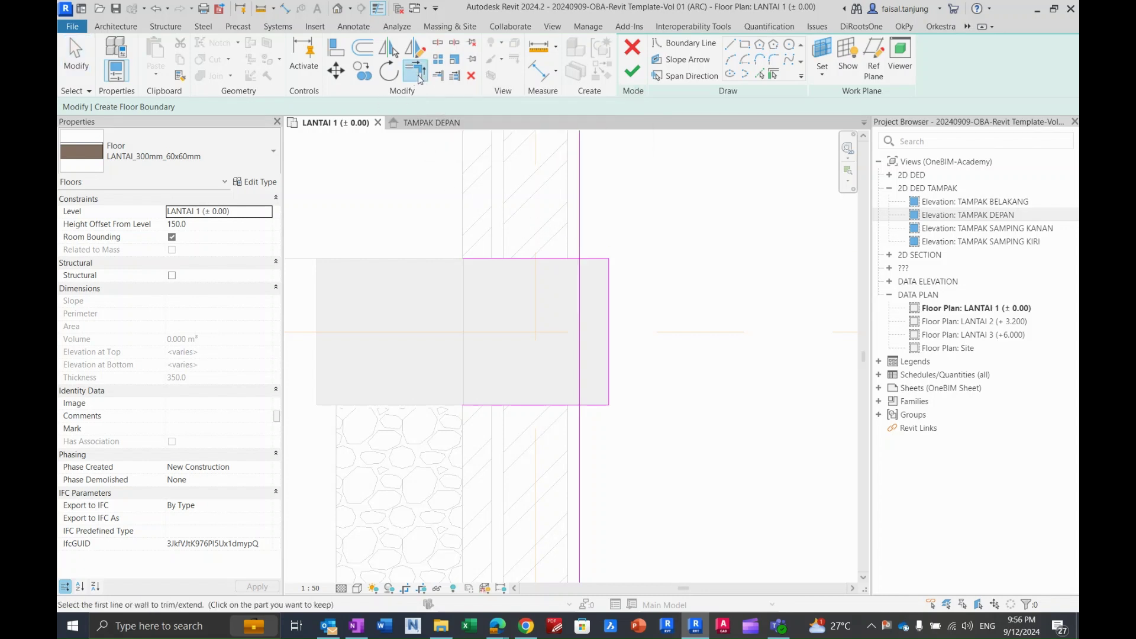
{"action": "left_click", "coordinate": [581, 247]}
{"action": "left_click", "coordinate": [595, 259]}
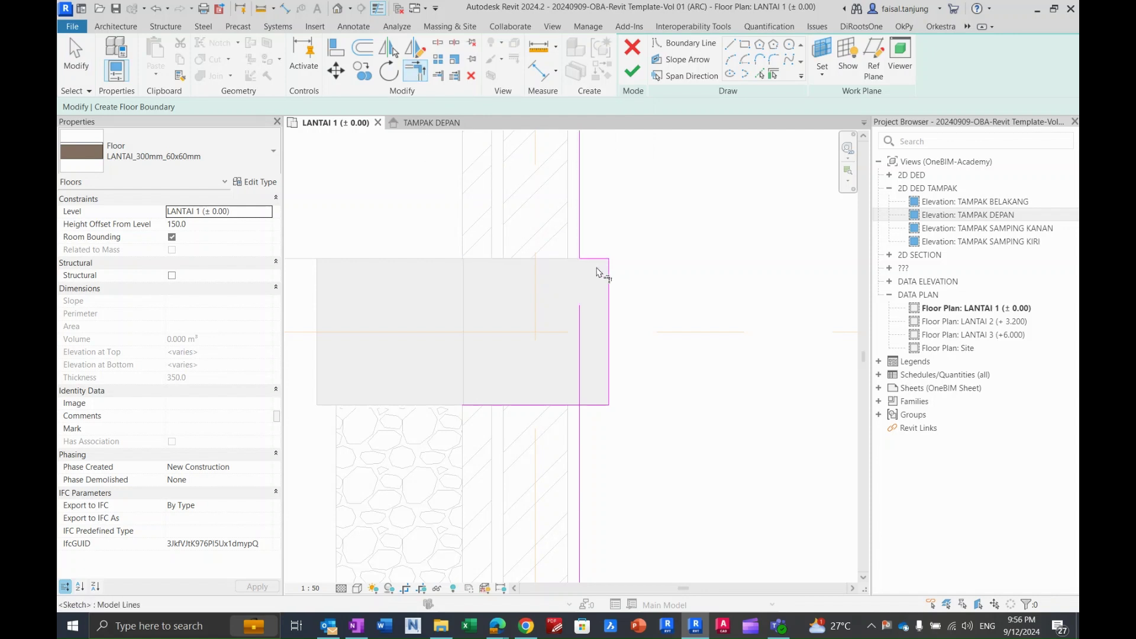
{"action": "left_click", "coordinate": [598, 408]}
{"action": "left_click", "coordinate": [581, 414]}
Pick the three outer edges of the column at grids 7 and B as floor boundary lines.
{"action": "scroll", "coordinate": [580, 408], "scroll_direction": "down", "scroll_amount": 3}
{"action": "scroll", "coordinate": [592, 429], "scroll_direction": "down", "scroll_amount": 2}
{"action": "scroll", "coordinate": [615, 473], "scroll_direction": "up", "scroll_amount": 5, "text": "ctrl"}
{"action": "scroll", "coordinate": [612, 382], "scroll_direction": "up", "scroll_amount": 2}
{"action": "scroll", "coordinate": [611, 381], "scroll_direction": "up", "scroll_amount": 2}
{"action": "left_click", "coordinate": [757, 74]}
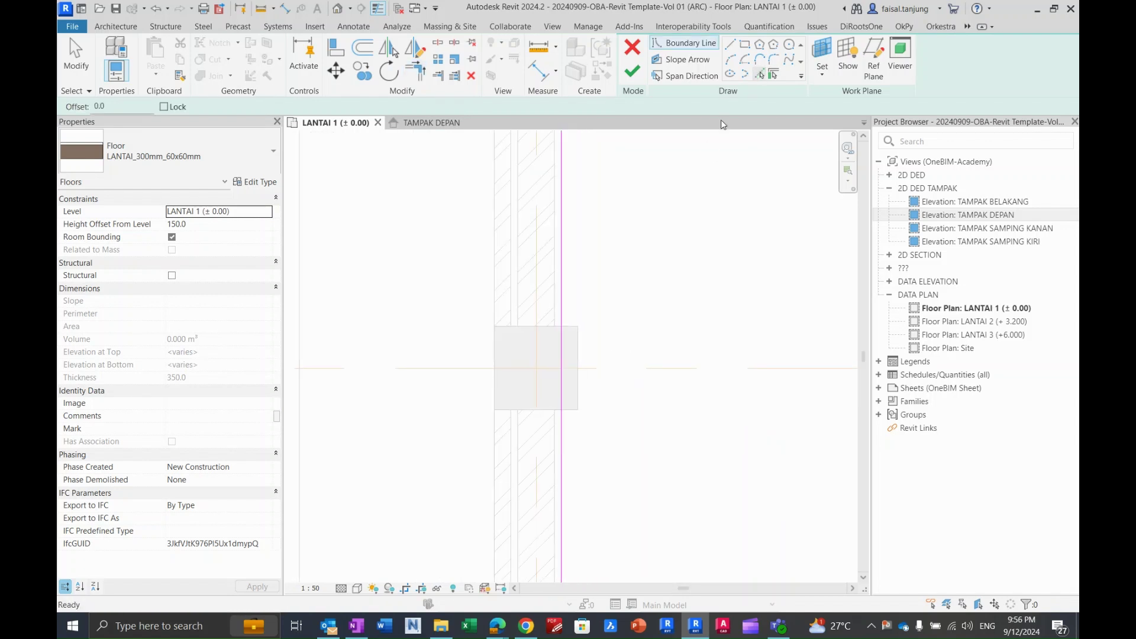
{"action": "left_click", "coordinate": [553, 326]}
{"action": "scroll", "coordinate": [571, 419], "scroll_direction": "up", "scroll_amount": 2}
{"action": "left_click", "coordinate": [593, 372]}
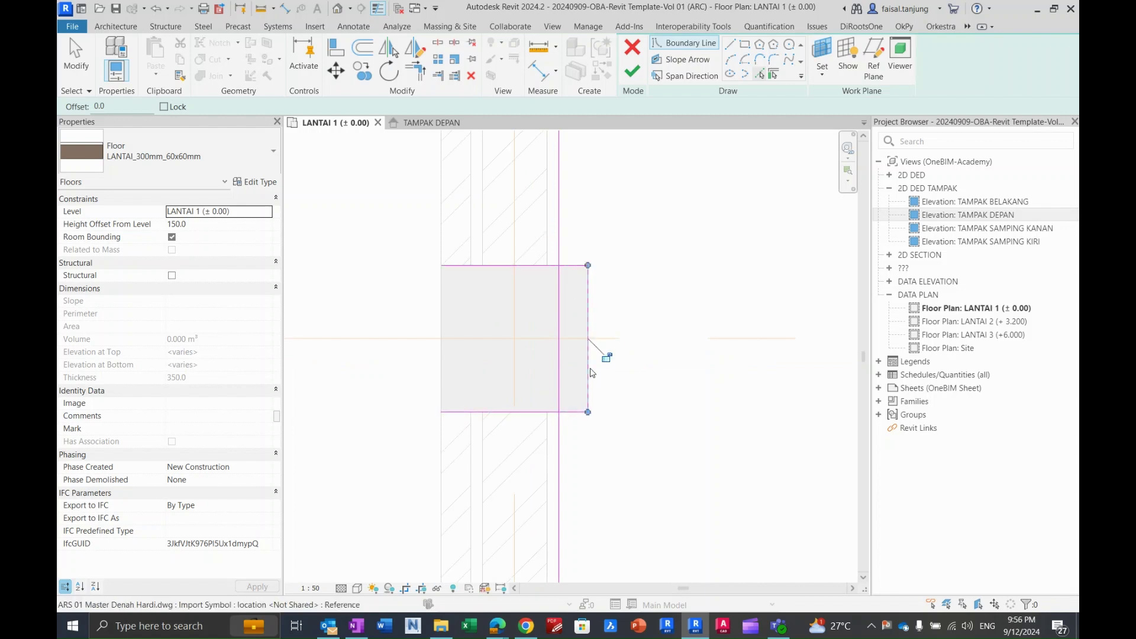
Split the long boundary line inside the column at grids 7 and B and trim both parts to the column's outline.
{"action": "key", "text": "Escape"}
{"action": "key", "text": "Escape"}
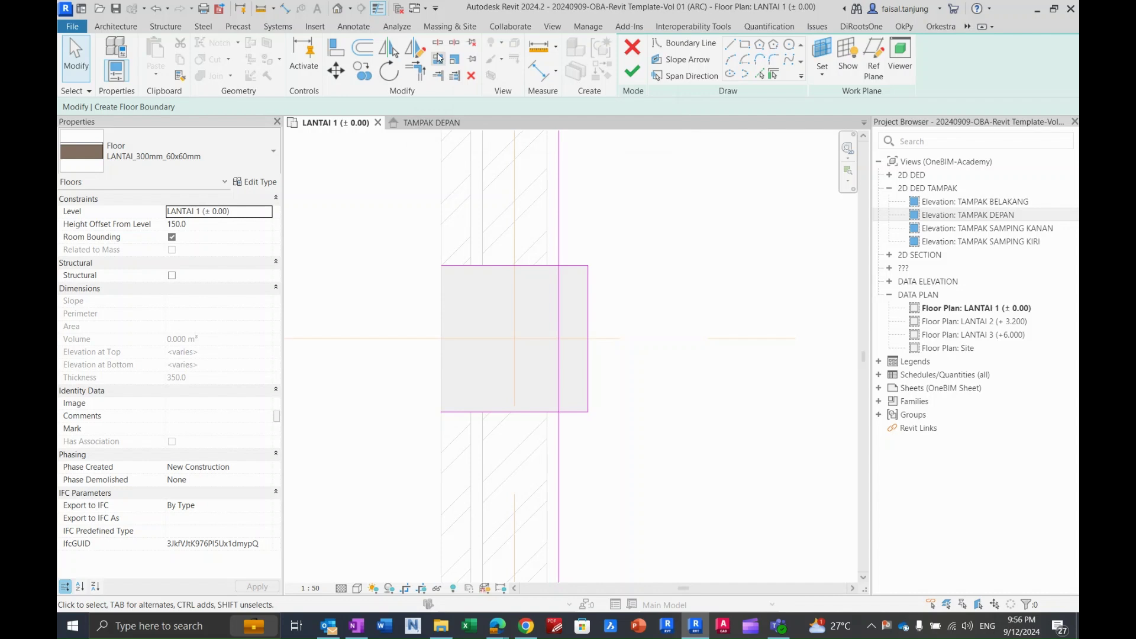
{"action": "left_click", "coordinate": [437, 45]}
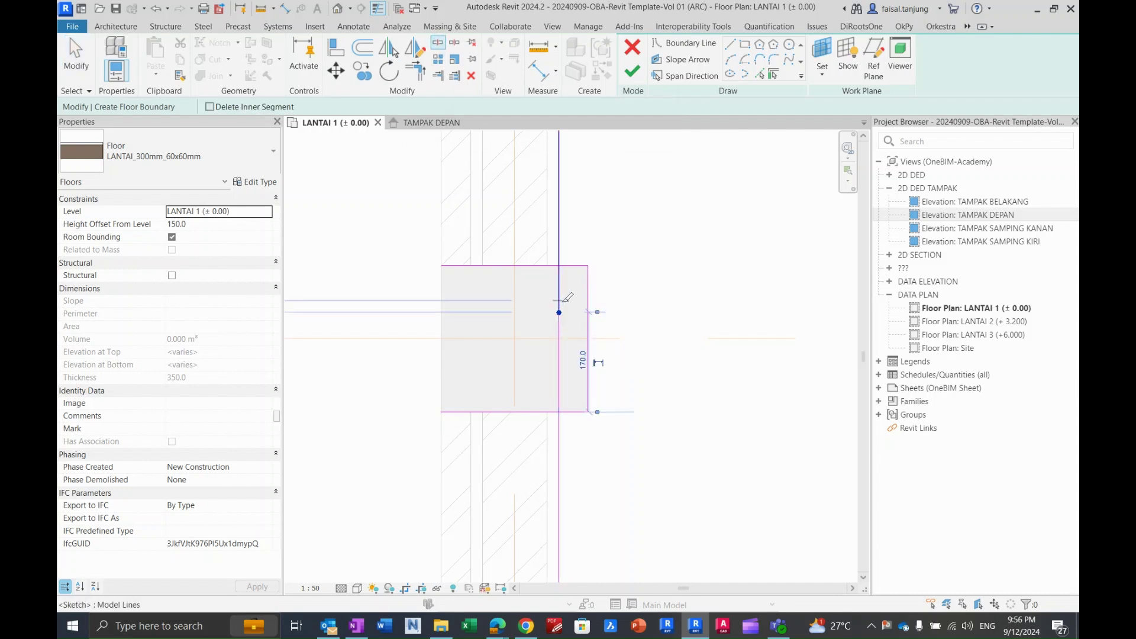
{"action": "key", "text": "Escape"}
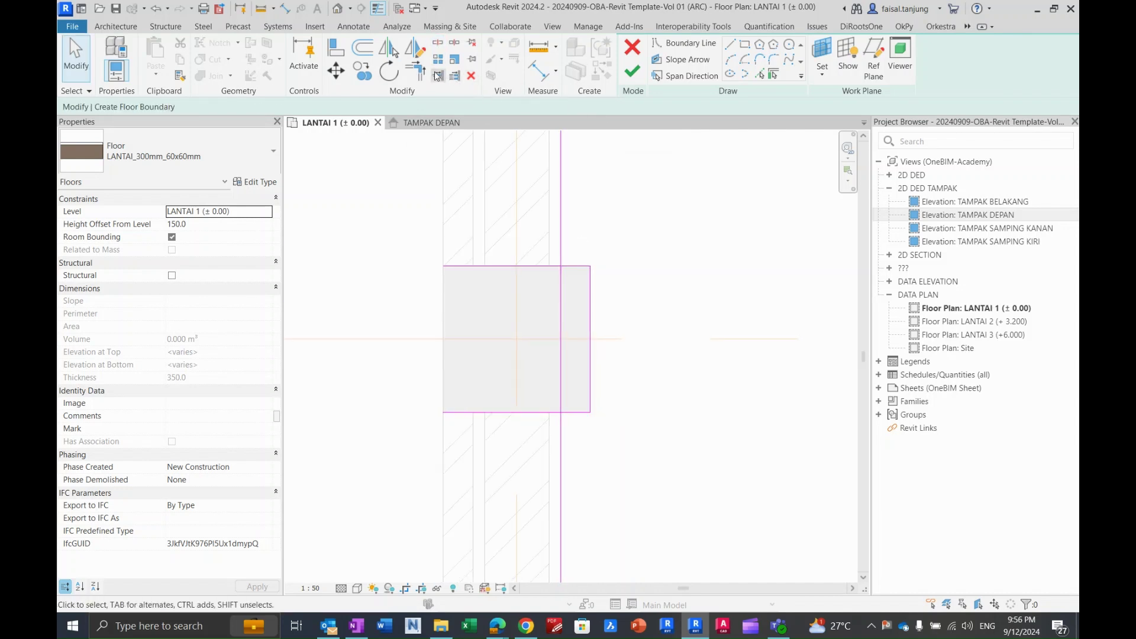
{"action": "left_click", "coordinate": [416, 70]}
{"action": "left_click", "coordinate": [573, 268]}
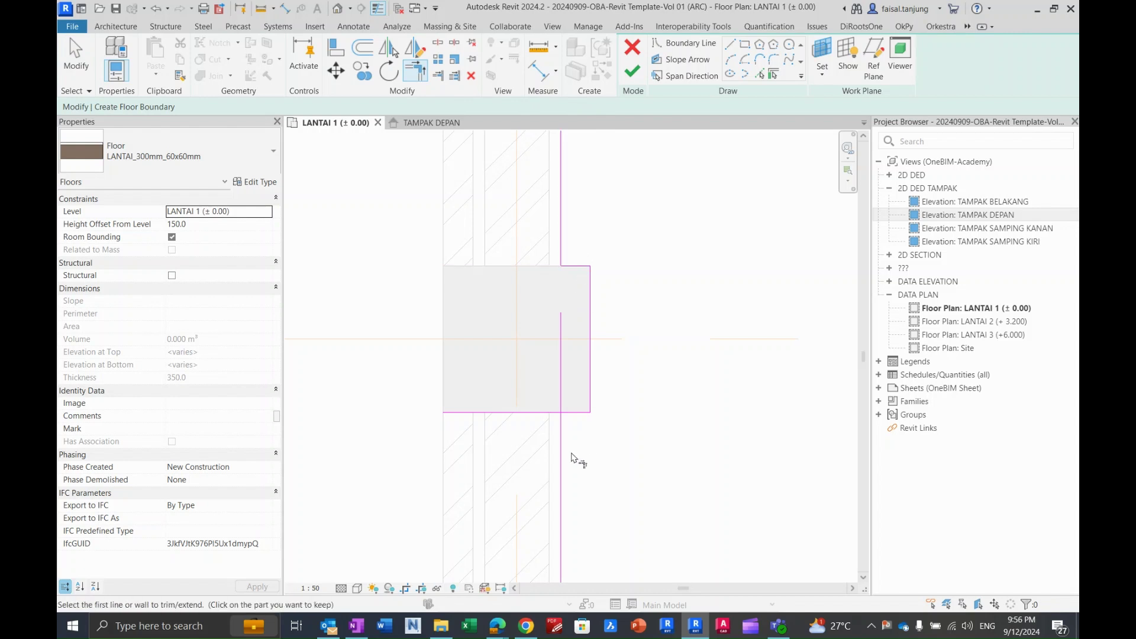
Pick the lower and outer side edges of the corner column at grids 8 and B as floor boundary lines.
{"action": "scroll", "coordinate": [563, 423], "scroll_direction": "down", "scroll_amount": 2}
{"action": "scroll", "coordinate": [588, 271], "scroll_direction": "down", "scroll_amount": 3}
{"action": "middle_click_drag", "start_coordinate": [588, 271], "coordinate": [598, 436]}
{"action": "scroll", "coordinate": [574, 284], "scroll_direction": "up", "scroll_amount": 5}
{"action": "scroll", "coordinate": [609, 278], "scroll_direction": "up", "scroll_amount": 2}
{"action": "key", "text": "Escape"}
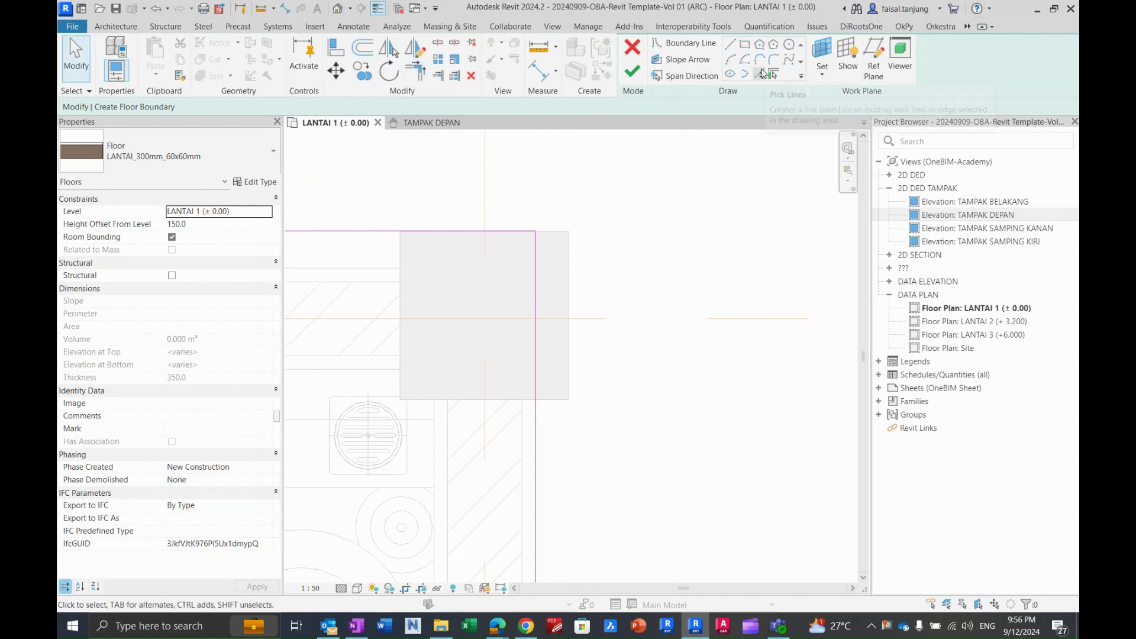
{"action": "left_click", "coordinate": [762, 73]}
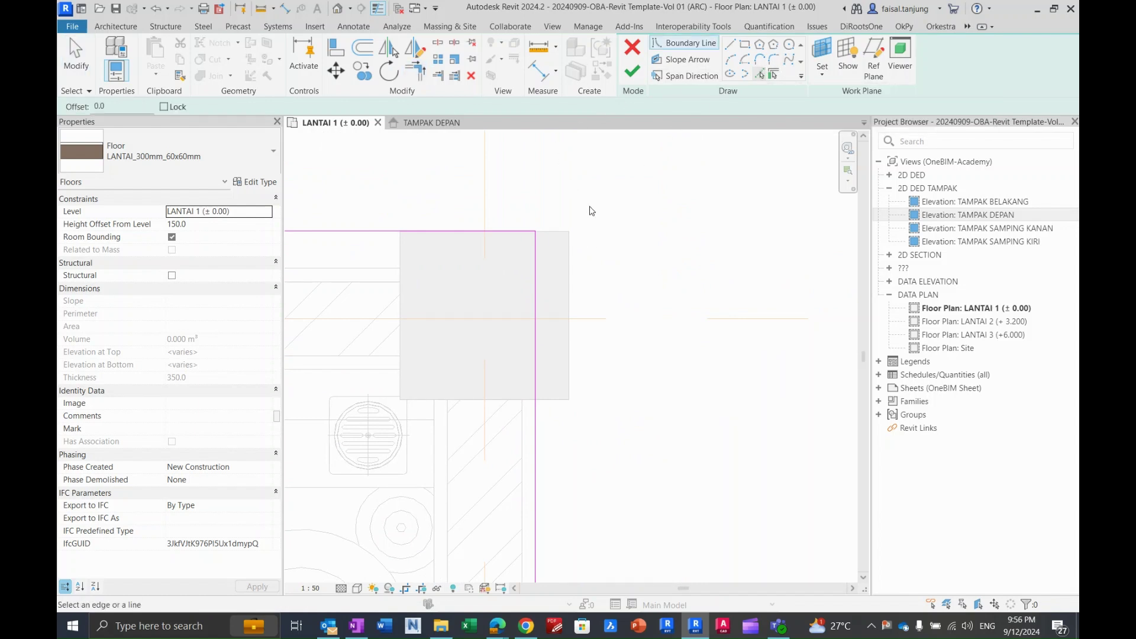
{"action": "left_click", "coordinate": [553, 400]}
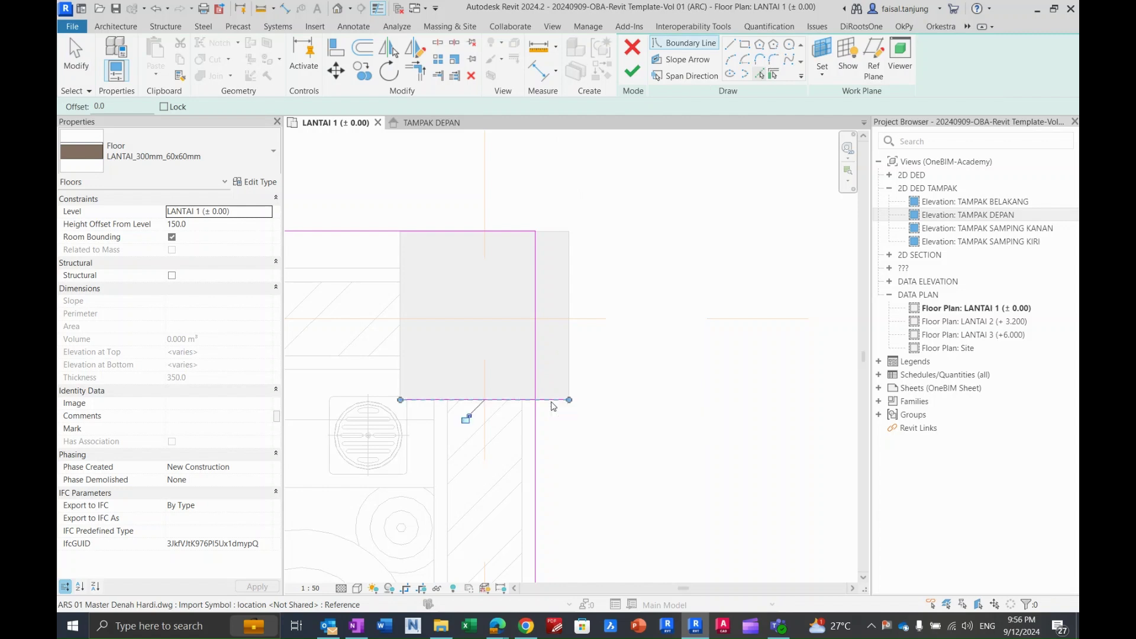
{"action": "left_click", "coordinate": [569, 357]}
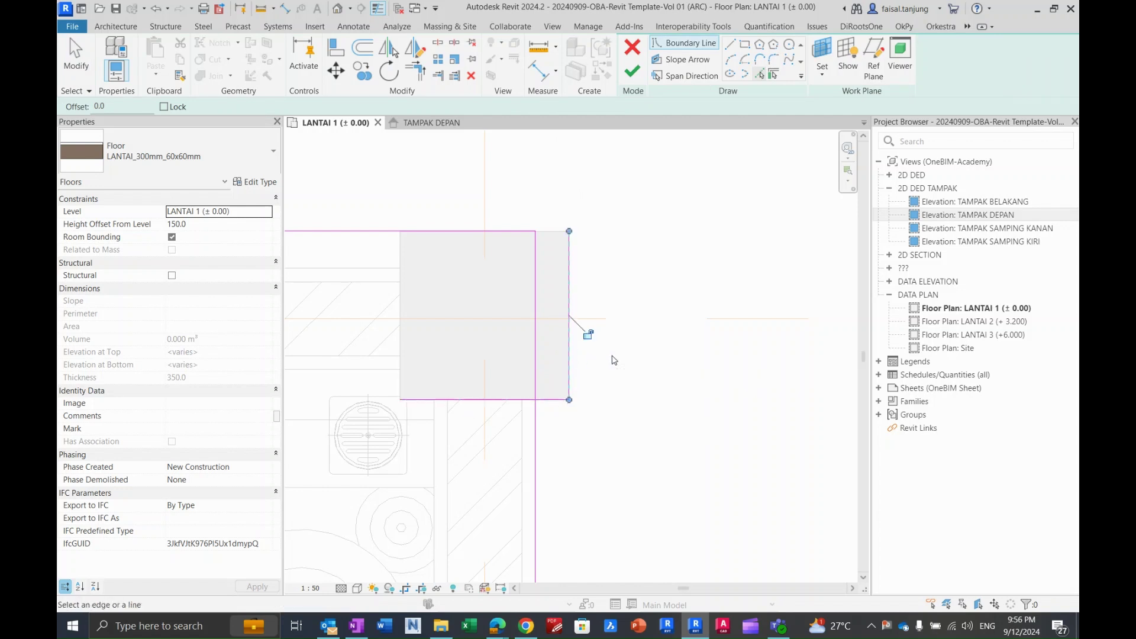
Trim the side and rear wall boundary lines to the picked edges of the corner column at grids 8 and B.
{"action": "key", "text": "Escape"}
{"action": "left_click", "coordinate": [416, 71]}
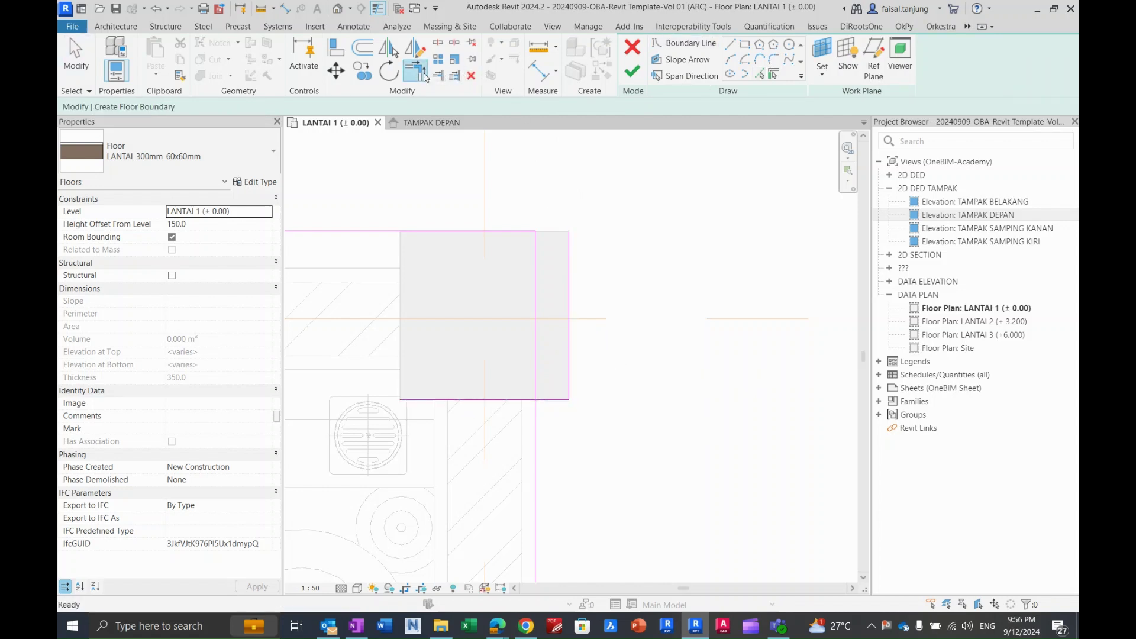
{"action": "left_click", "coordinate": [556, 400]}
{"action": "left_click", "coordinate": [536, 421]}
{"action": "left_click", "coordinate": [531, 233]}
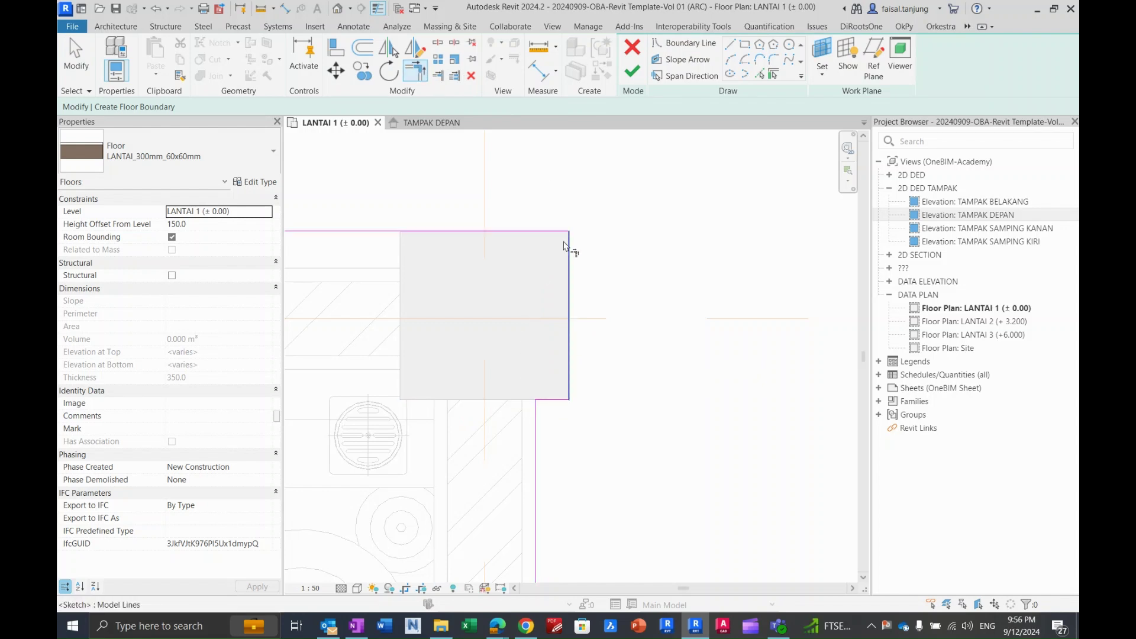
Align the long rear boundary line along grid 8 with the outer face of the rear wall.
{"action": "scroll", "coordinate": [573, 242], "scroll_direction": "down", "scroll_amount": 6}
{"action": "middle_click_drag", "start_coordinate": [475, 317], "coordinate": [608, 286]}
{"action": "scroll", "coordinate": [608, 289], "scroll_direction": "down", "scroll_amount": 4}
{"action": "scroll", "coordinate": [463, 261], "scroll_direction": "up", "scroll_amount": 3}
{"action": "scroll", "coordinate": [476, 245], "scroll_direction": "up", "scroll_amount": 3}
{"action": "middle_click_drag", "start_coordinate": [487, 254], "coordinate": [509, 259]}
{"action": "key", "text": "Escape"}
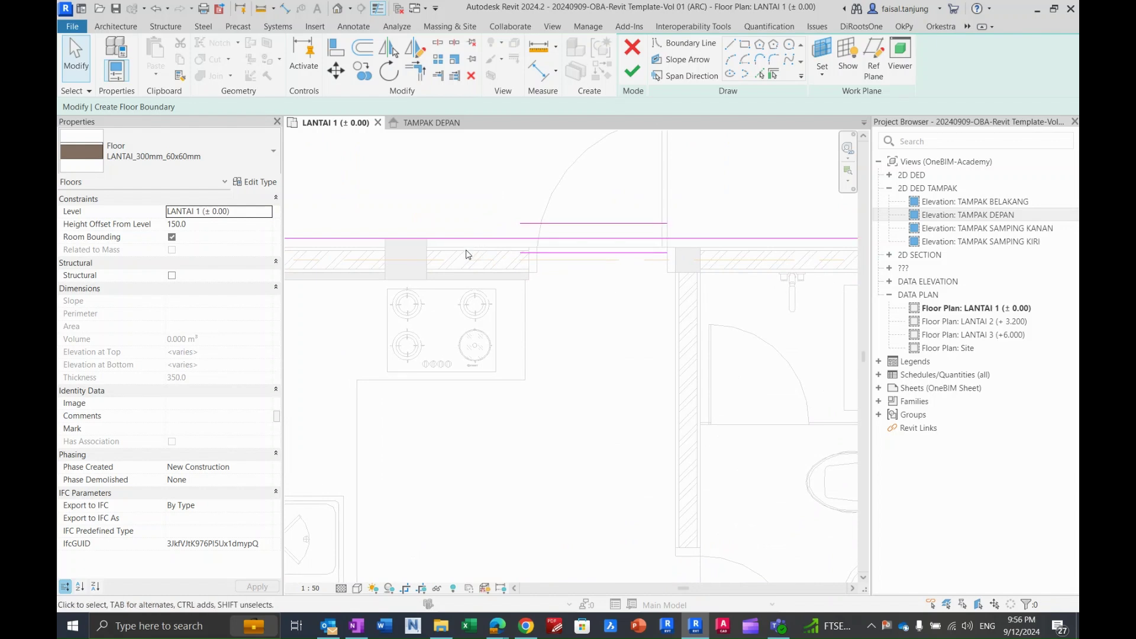
{"action": "scroll", "coordinate": [470, 237], "scroll_direction": "up", "scroll_amount": 1}
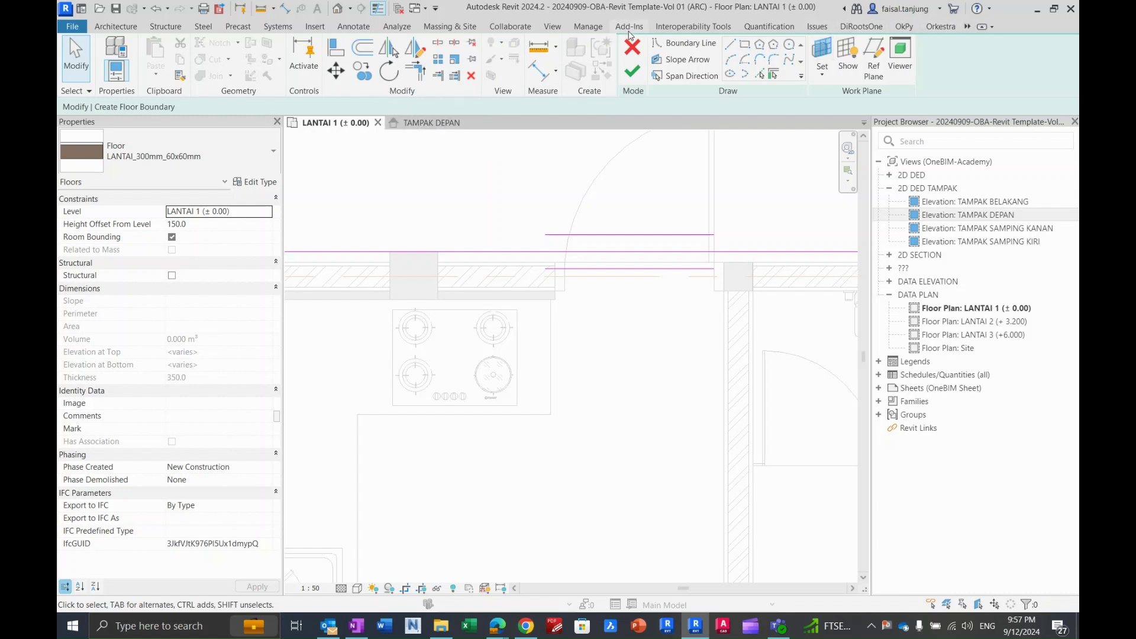
{"action": "middle_click_drag", "start_coordinate": [431, 214], "coordinate": [410, 189]}
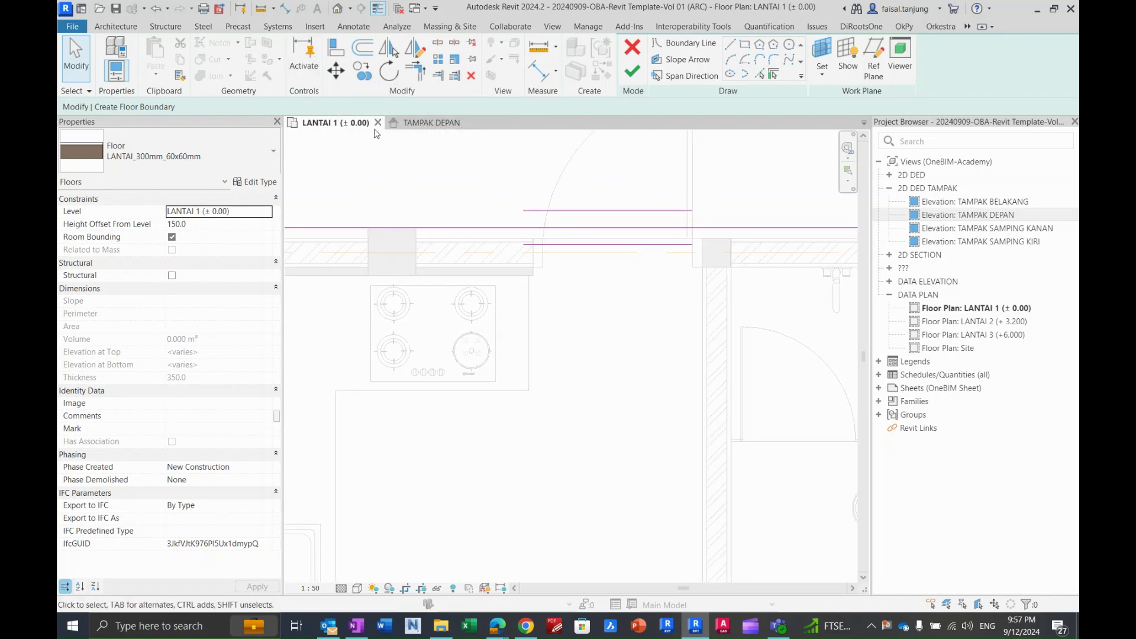
{"action": "left_click", "coordinate": [333, 46]}
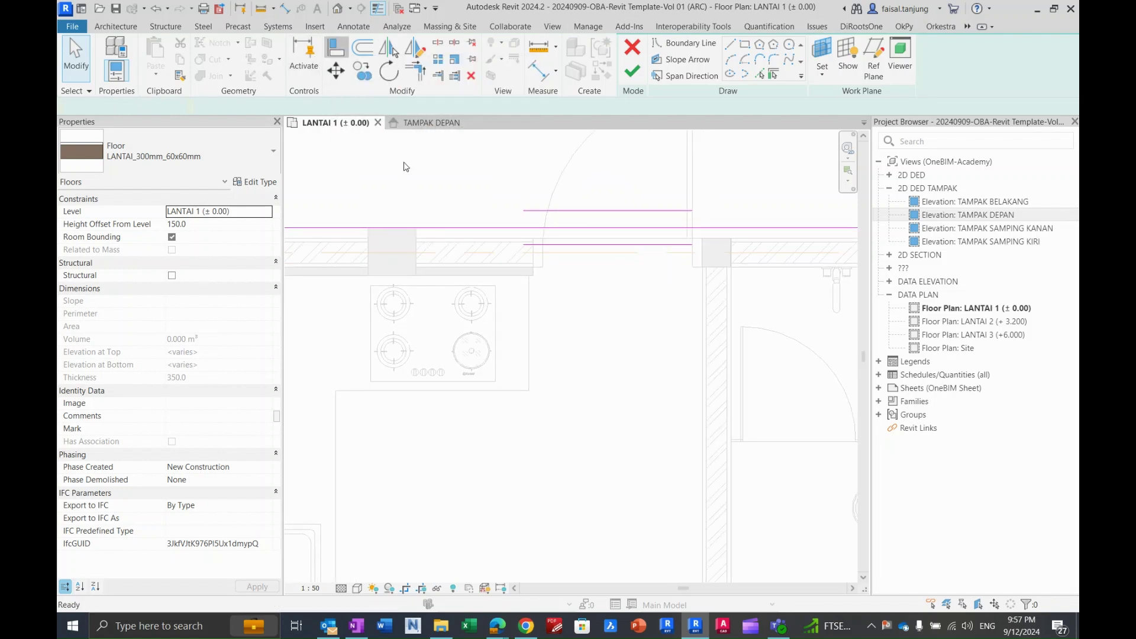
{"action": "scroll", "coordinate": [452, 239], "scroll_direction": "up", "scroll_amount": 3}
{"action": "left_click", "coordinate": [450, 240]}
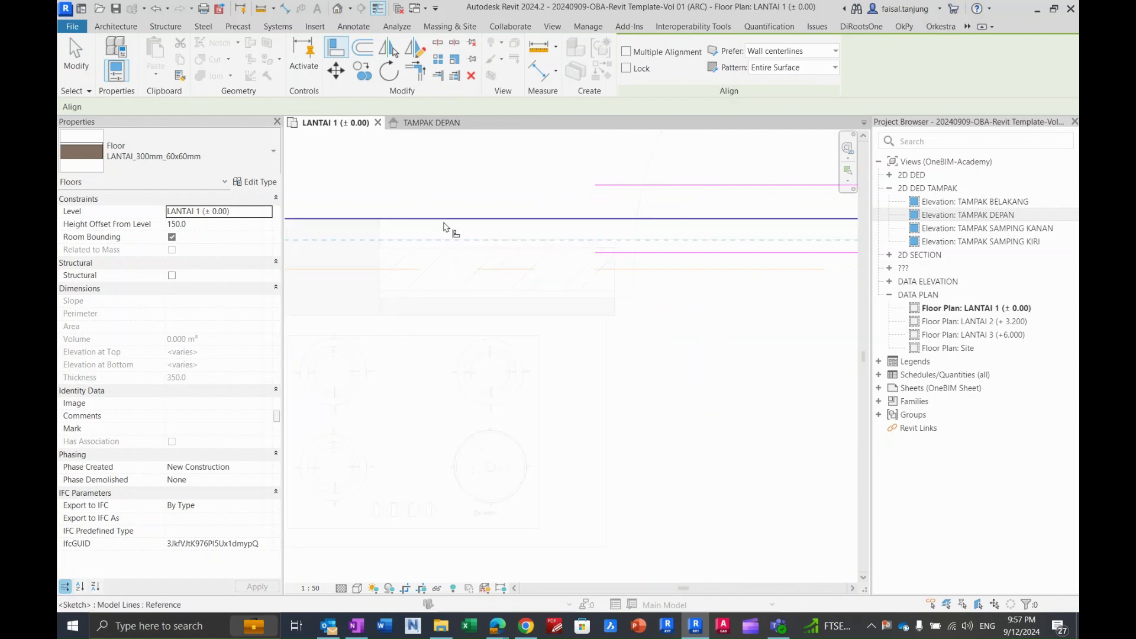
{"action": "left_click", "coordinate": [444, 227]}
{"action": "scroll", "coordinate": [444, 219], "scroll_direction": "down", "scroll_amount": 3}
{"action": "scroll", "coordinate": [445, 214], "scroll_direction": "down", "scroll_amount": 2}
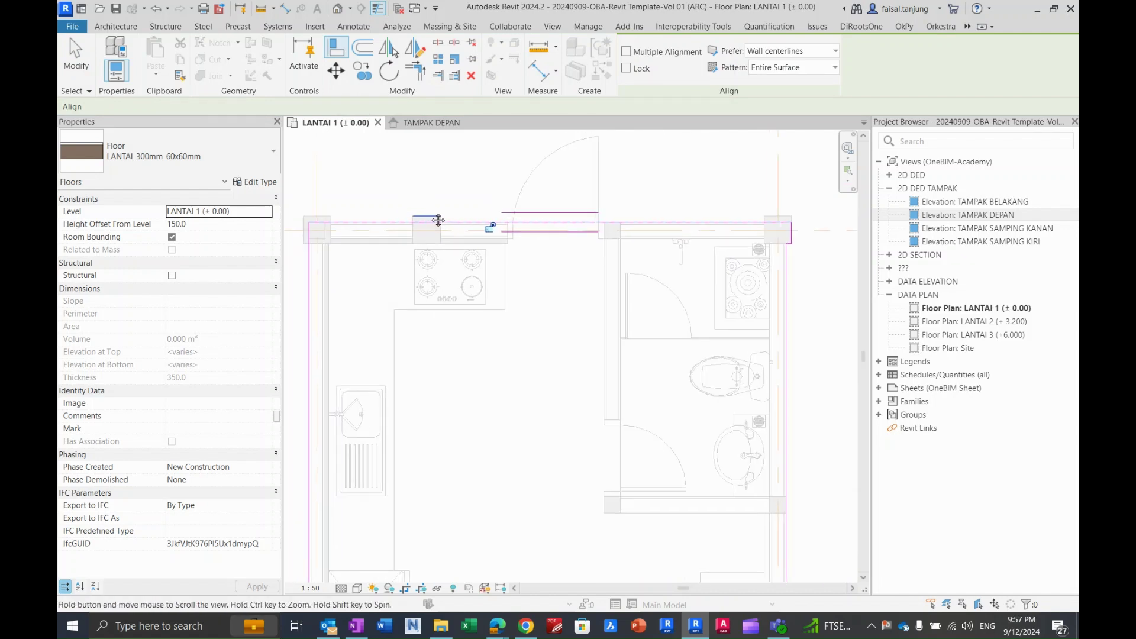
{"action": "key", "text": "Escape"}
Pick the rear edge and the inner side edge of the corner column at grids 8 and B as boundary lines.
{"action": "middle_click_drag", "start_coordinate": [443, 221], "coordinate": [684, 243]}
{"action": "scroll", "coordinate": [761, 231], "scroll_direction": "up", "scroll_amount": 4}
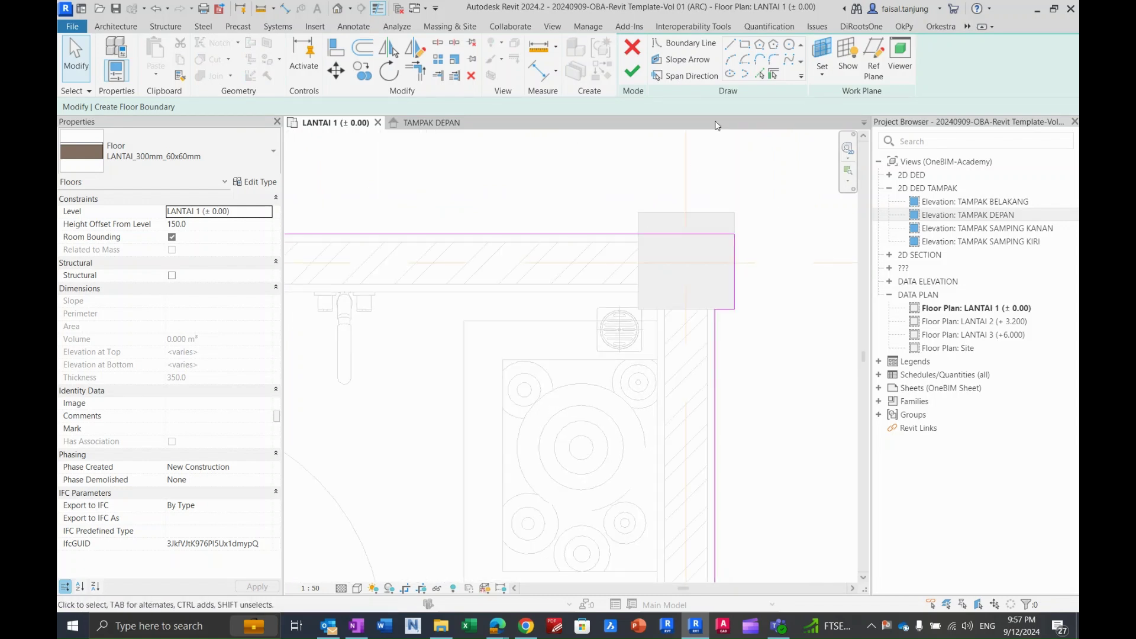
{"action": "left_click", "coordinate": [759, 73]}
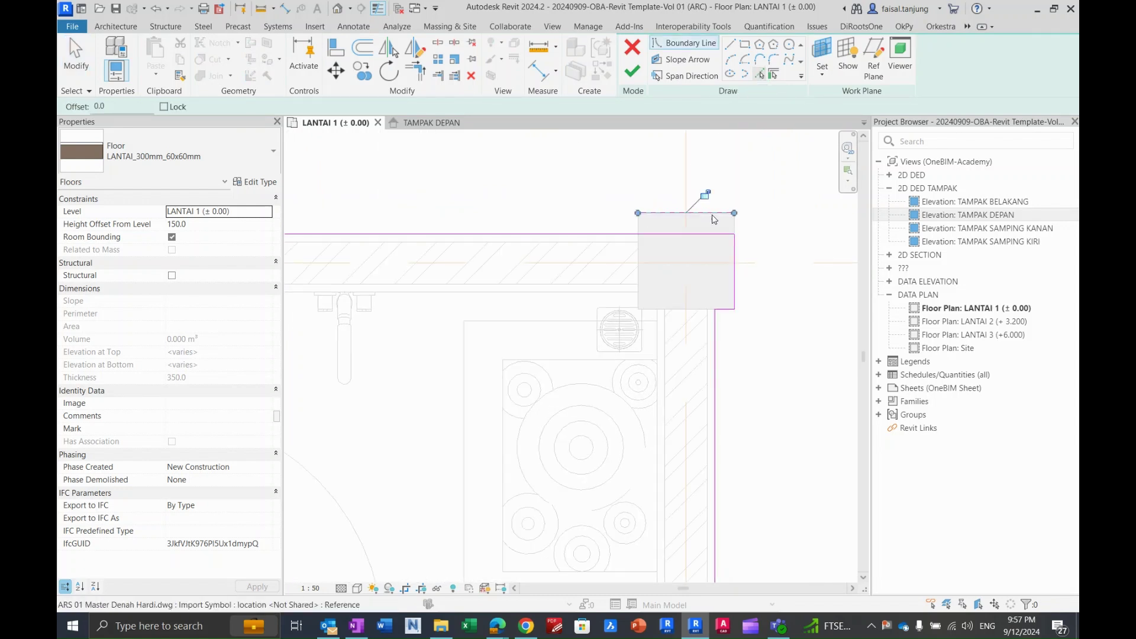
{"action": "scroll", "coordinate": [618, 230], "scroll_direction": "up", "scroll_amount": 3}
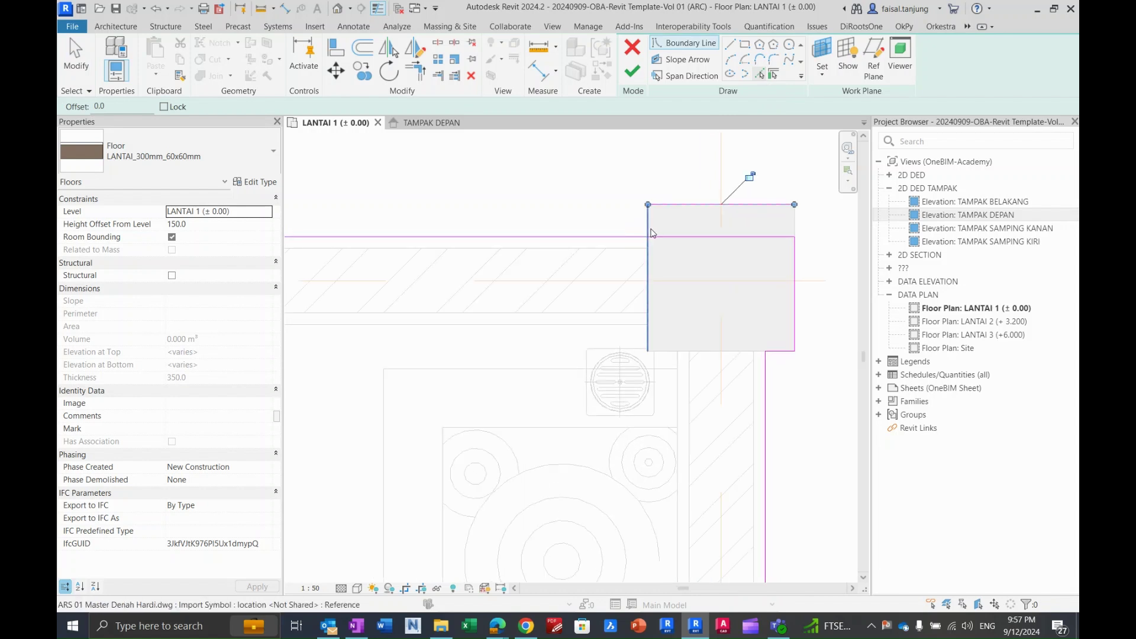
{"action": "key", "text": "Escape"}
{"action": "key", "text": "Escape"}
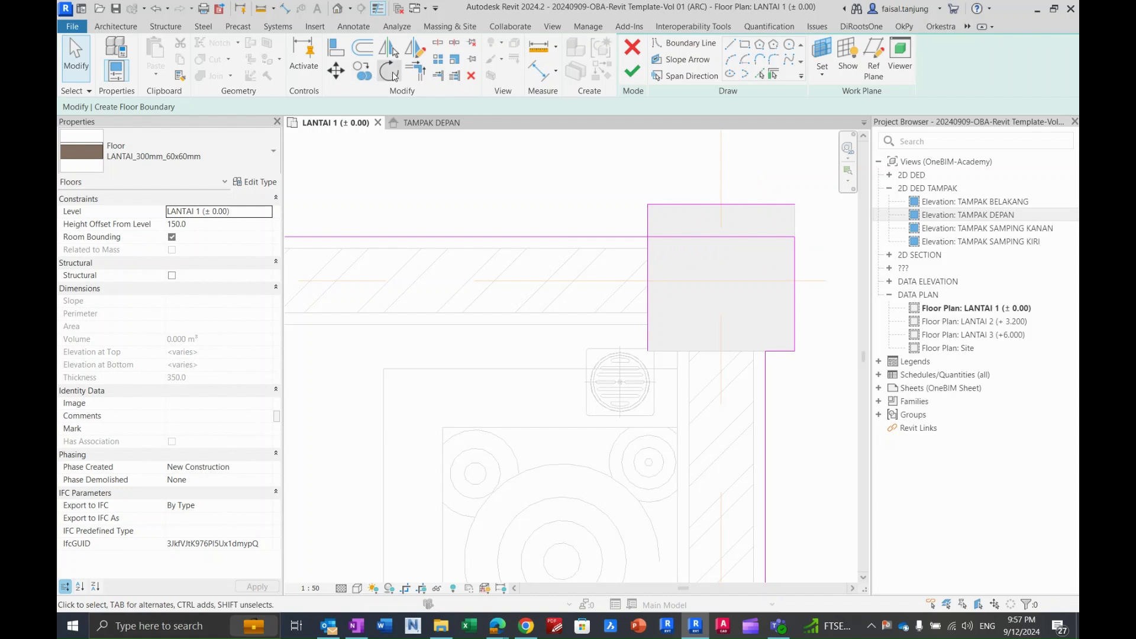
Trim the newly picked edges of the grid 8 and B corner column into a continuous outline with the adjoining boundary lines.
{"action": "left_click", "coordinate": [416, 71]}
{"action": "left_click", "coordinate": [779, 205]}
{"action": "left_click", "coordinate": [795, 239]}
Pick the rear edge and both side edges of the rear-wall column behind the stove as floor boundary lines.
{"action": "scroll", "coordinate": [556, 249], "scroll_direction": "up", "scroll_amount": 4}
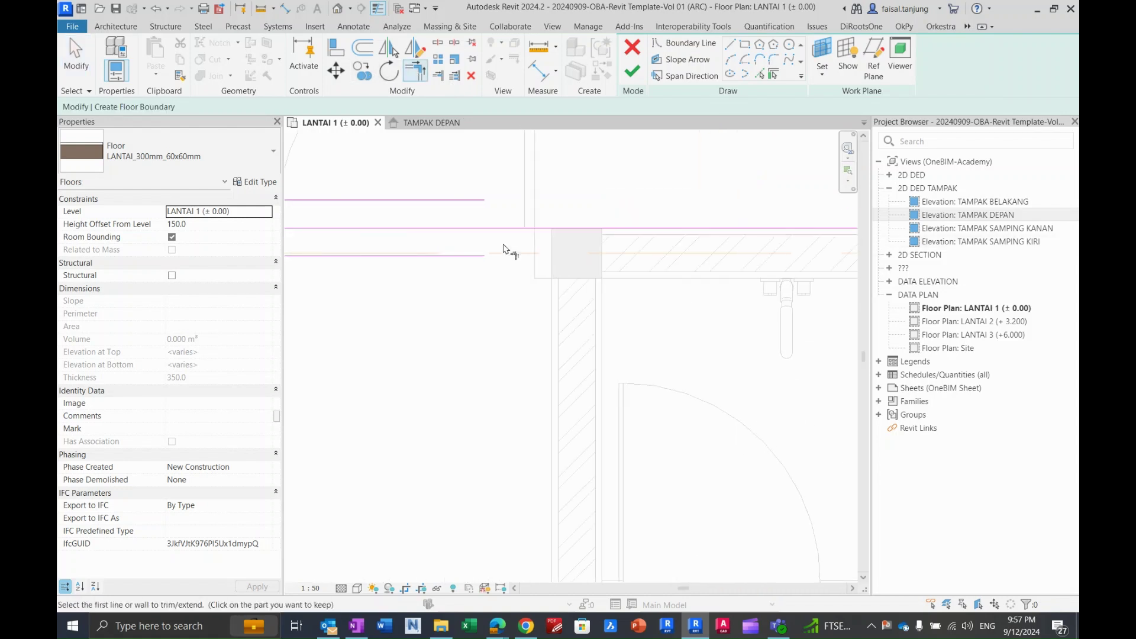
{"action": "scroll", "coordinate": [573, 250], "scroll_direction": "down", "scroll_amount": 1}
{"action": "middle_click_drag", "start_coordinate": [547, 253], "coordinate": [845, 237]}
{"action": "scroll", "coordinate": [550, 242], "scroll_direction": "up", "scroll_amount": 1}
{"action": "scroll", "coordinate": [552, 240], "scroll_direction": "up", "scroll_amount": 1}
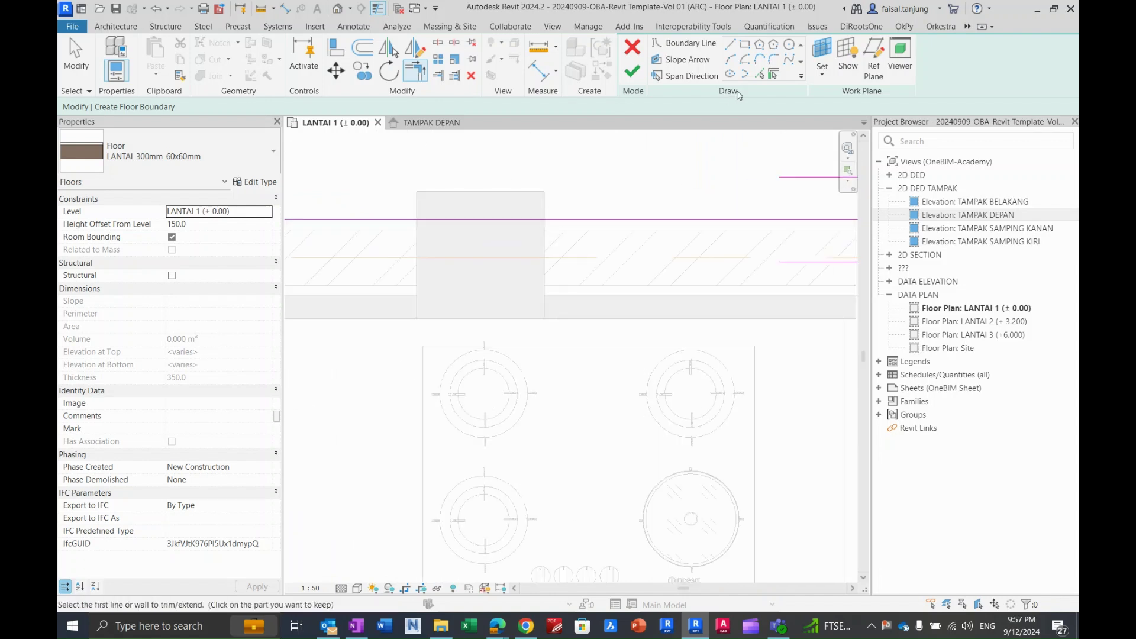
{"action": "left_click", "coordinate": [759, 74]}
{"action": "left_click", "coordinate": [550, 207]}
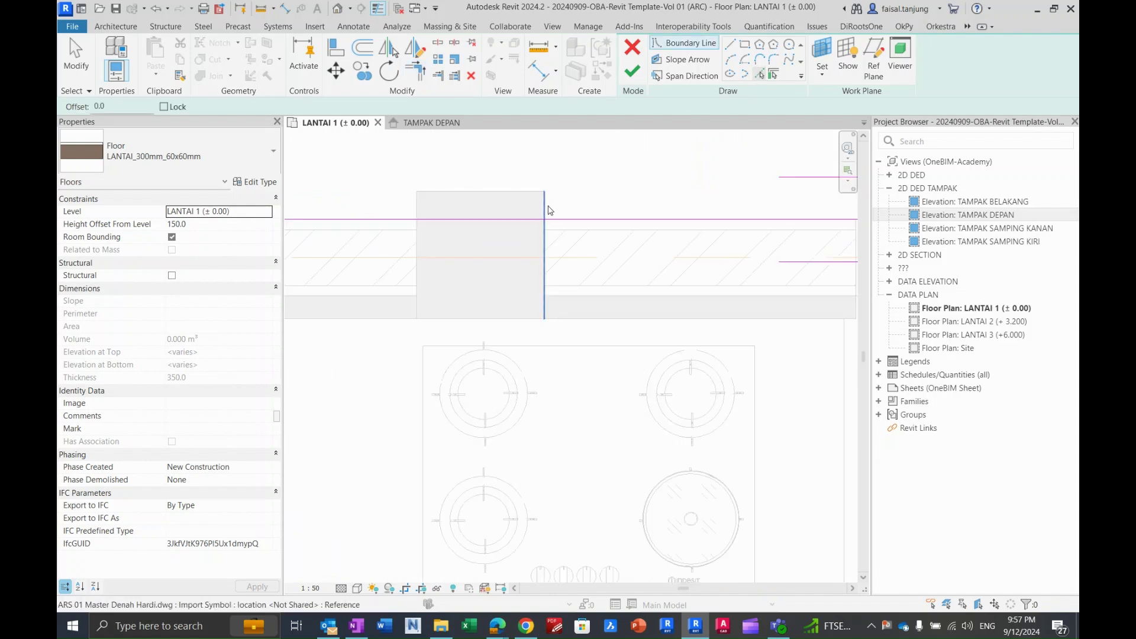
{"action": "left_click", "coordinate": [417, 204]}
{"action": "middle_click_drag", "start_coordinate": [461, 193], "coordinate": [486, 202]}
{"action": "key", "text": "Escape"}
Split the rear boundary line inside the column behind the stove and trim both parts to the column's side edges.
{"action": "key", "text": "s"}
{"action": "key", "text": "l"}
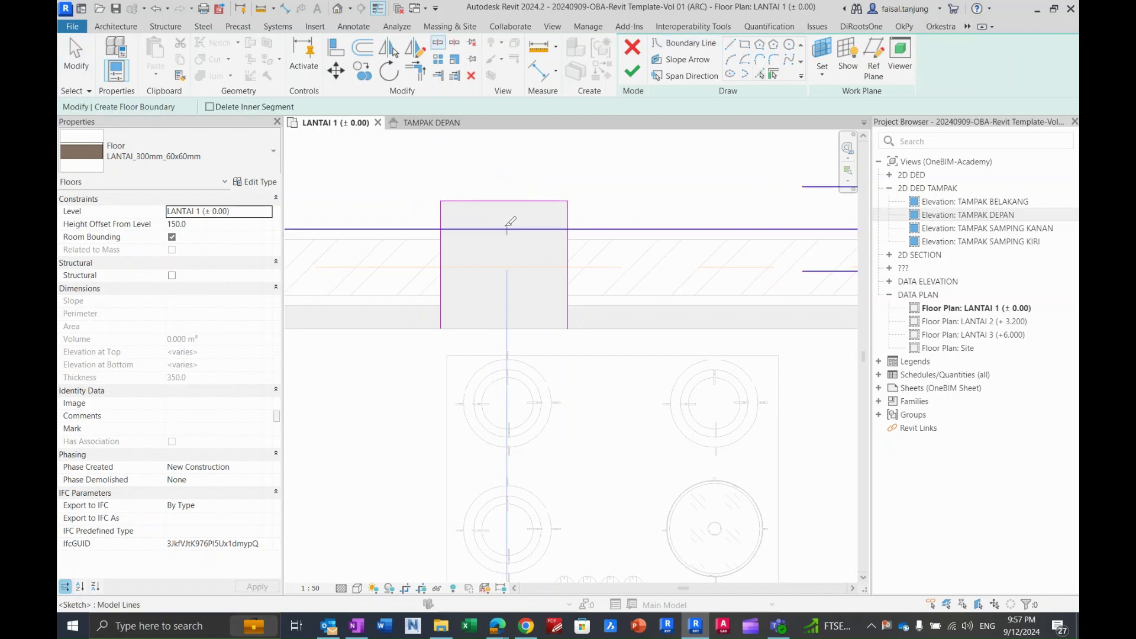
{"action": "middle_click_drag", "start_coordinate": [468, 241], "coordinate": [528, 241]}
{"action": "key", "text": "Escape"}
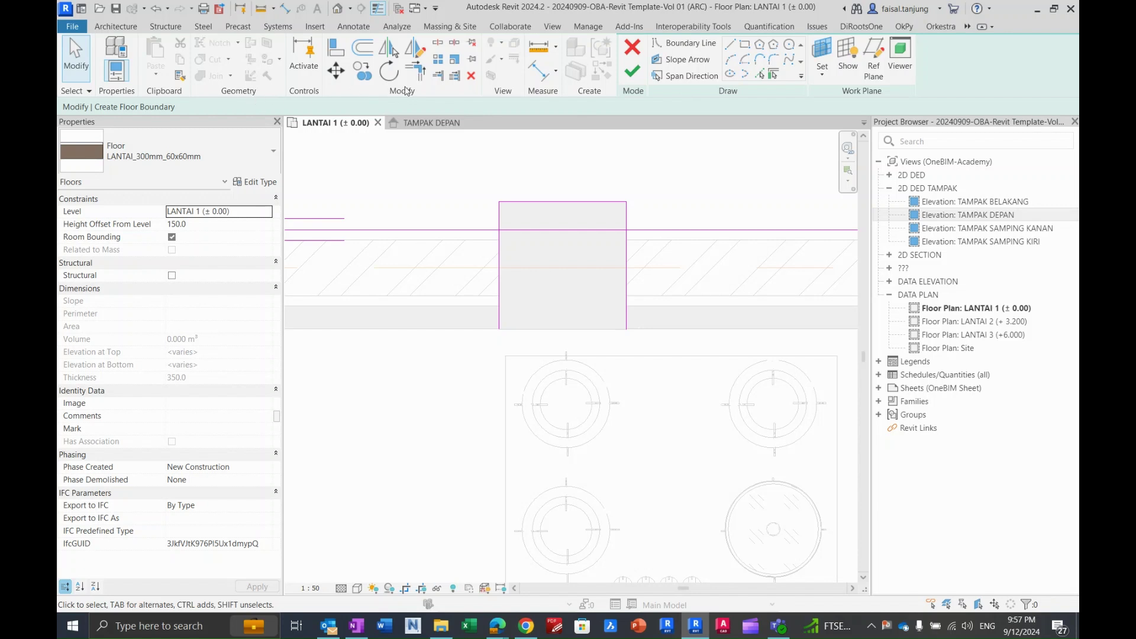
{"action": "left_click", "coordinate": [418, 74]}
{"action": "left_click", "coordinate": [501, 220]}
{"action": "left_click", "coordinate": [474, 229]}
{"action": "left_click", "coordinate": [627, 220]}
{"action": "left_click", "coordinate": [640, 229]}
Pick all four edges of the kitchen-side corner column on grid 8 as floor boundary lines.
{"action": "scroll", "coordinate": [630, 226], "scroll_direction": "down", "scroll_amount": 3}
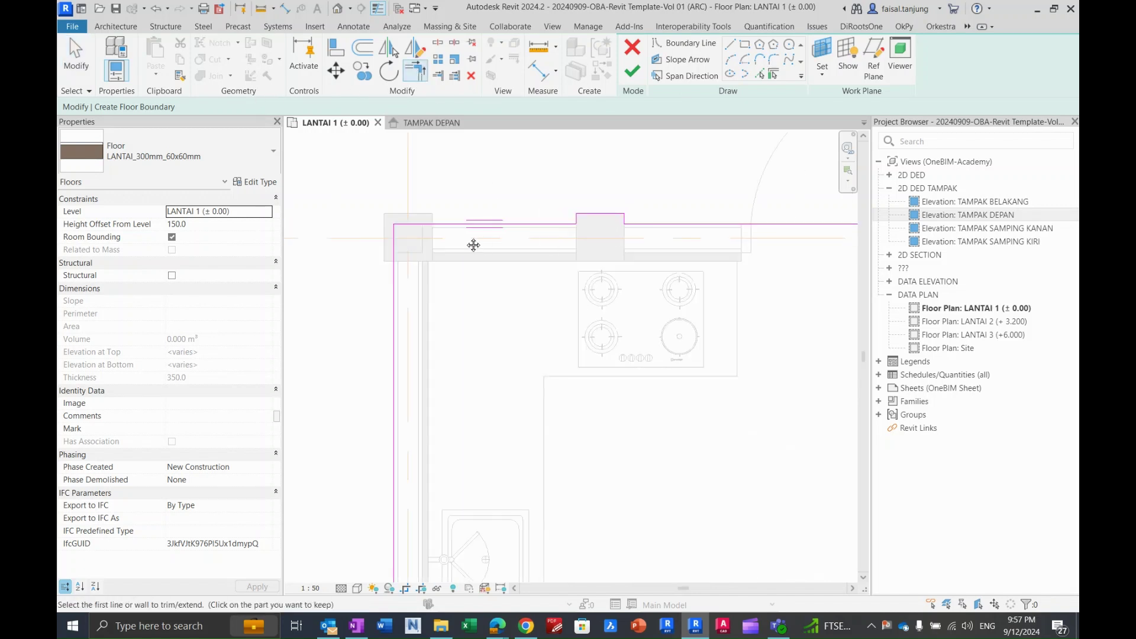
{"action": "middle_click_drag", "start_coordinate": [426, 228], "coordinate": [553, 228]}
{"action": "scroll", "coordinate": [553, 226], "scroll_direction": "up", "scroll_amount": 2}
{"action": "scroll", "coordinate": [593, 206], "scroll_direction": "up", "scroll_amount": 2}
{"action": "key", "text": "Escape"}
{"action": "left_click", "coordinate": [758, 75]}
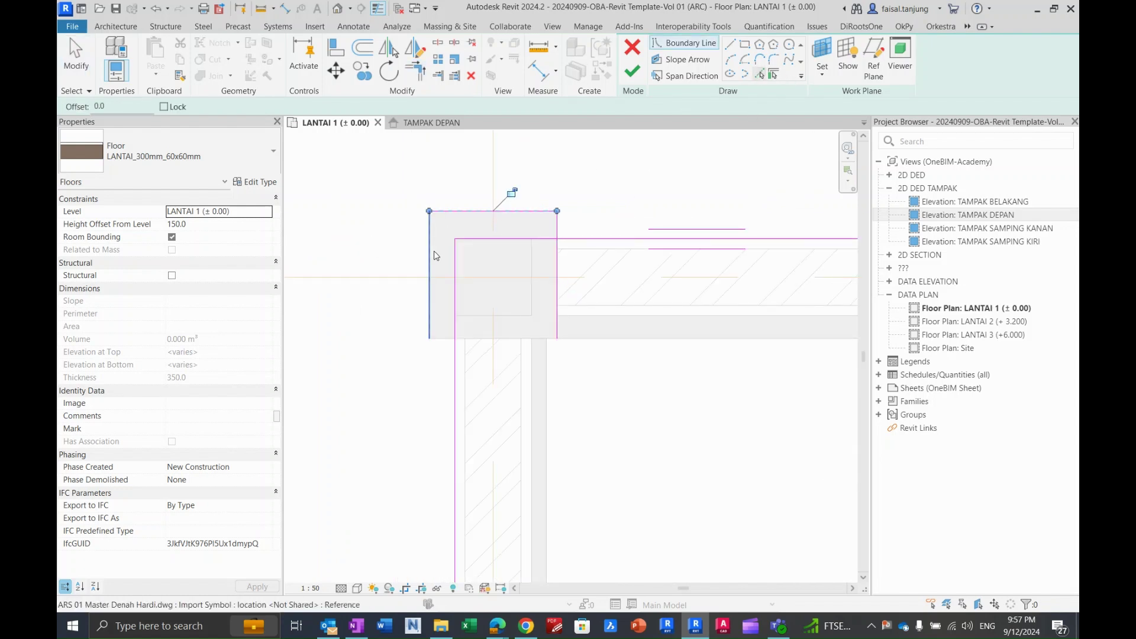
{"action": "key", "text": "Escape"}
Trim the side and rear boundary lines to the outline of the kitchen-side corner column on grid 8.
{"action": "scroll", "coordinate": [483, 336], "scroll_direction": "up", "scroll_amount": 2}
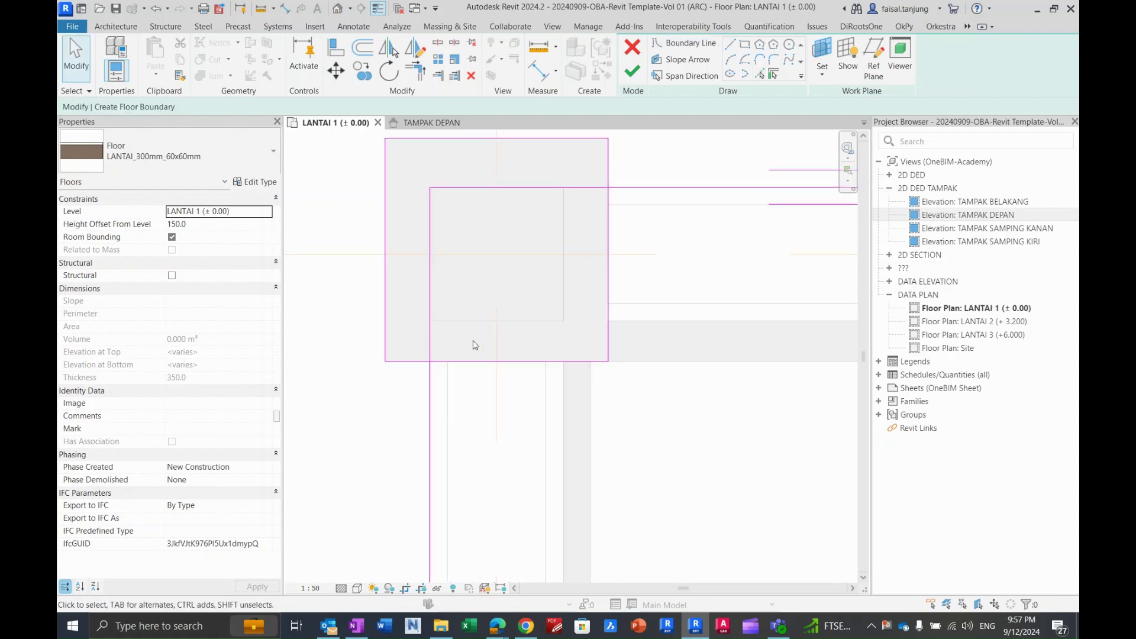
{"action": "scroll", "coordinate": [451, 322], "scroll_direction": "down", "scroll_amount": 1}
{"action": "left_click", "coordinate": [416, 71]}
{"action": "left_click", "coordinate": [426, 350]}
{"action": "left_click", "coordinate": [434, 375]}
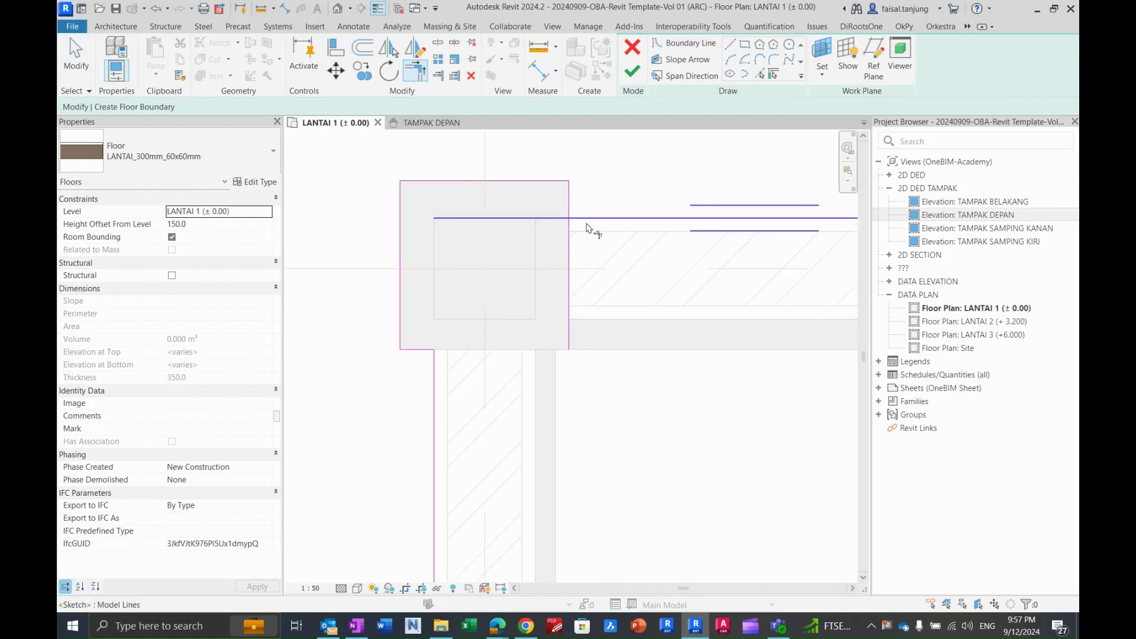
{"action": "key", "text": "Escape"}
Pick the three outer edges of the kitchen-side outer column on grid 7 as floor boundary lines.
{"action": "scroll", "coordinate": [520, 204], "scroll_direction": "down", "scroll_amount": 3}
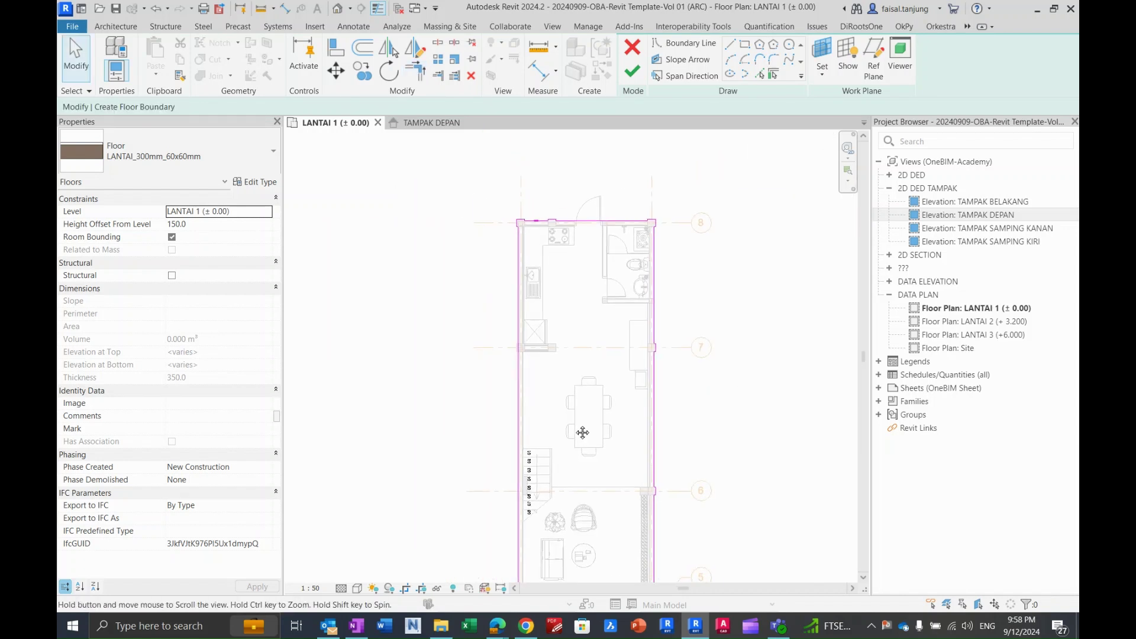
{"action": "scroll", "coordinate": [491, 325], "scroll_direction": "up", "scroll_amount": 4}
{"action": "scroll", "coordinate": [486, 319], "scroll_direction": "down", "scroll_amount": 1}
{"action": "middle_click_drag", "start_coordinate": [504, 373], "coordinate": [517, 119]}
{"action": "middle_click_drag", "start_coordinate": [531, 443], "coordinate": [535, 207]}
{"action": "scroll", "coordinate": [483, 474], "scroll_direction": "down", "scroll_amount": 3}
{"action": "scroll", "coordinate": [483, 473], "scroll_direction": "down", "scroll_amount": 3}
{"action": "scroll", "coordinate": [467, 212], "scroll_direction": "up", "scroll_amount": 8}
{"action": "scroll", "coordinate": [470, 225], "scroll_direction": "up", "scroll_amount": 2}
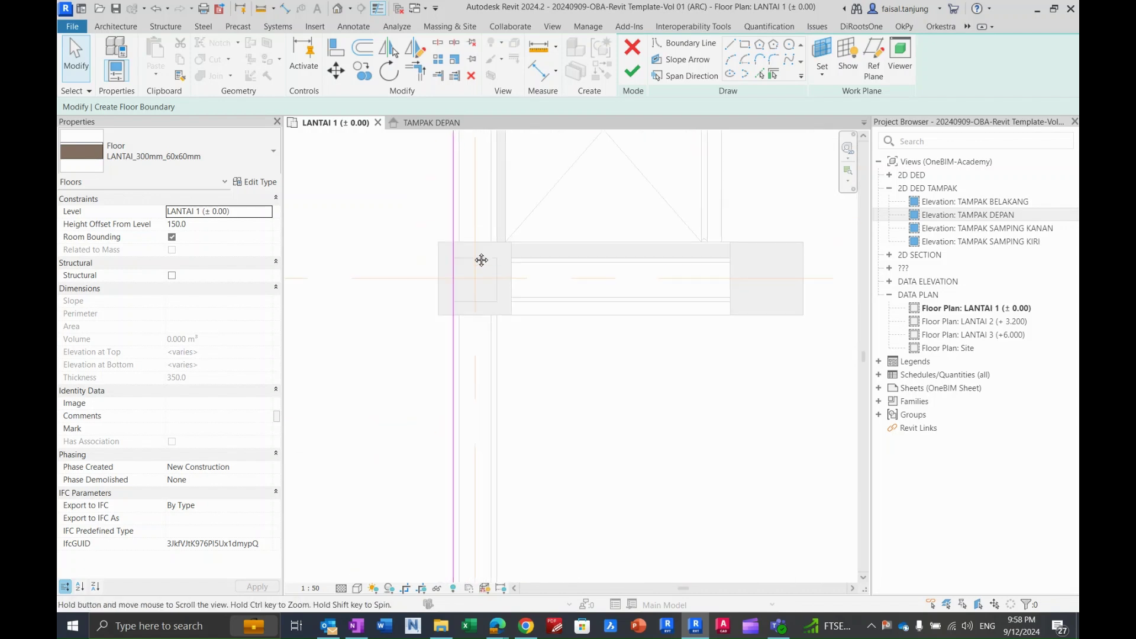
{"action": "left_click", "coordinate": [758, 73]}
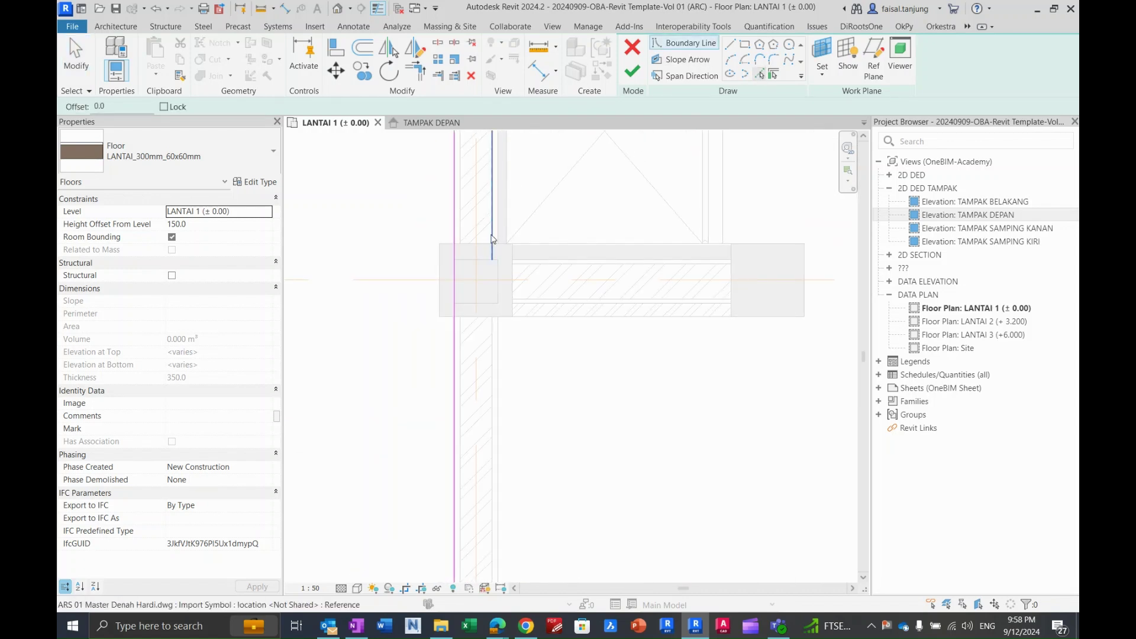
{"action": "scroll", "coordinate": [448, 244], "scroll_direction": "up", "scroll_amount": 2}
{"action": "left_click", "coordinate": [448, 244]}
{"action": "left_click", "coordinate": [439, 257]}
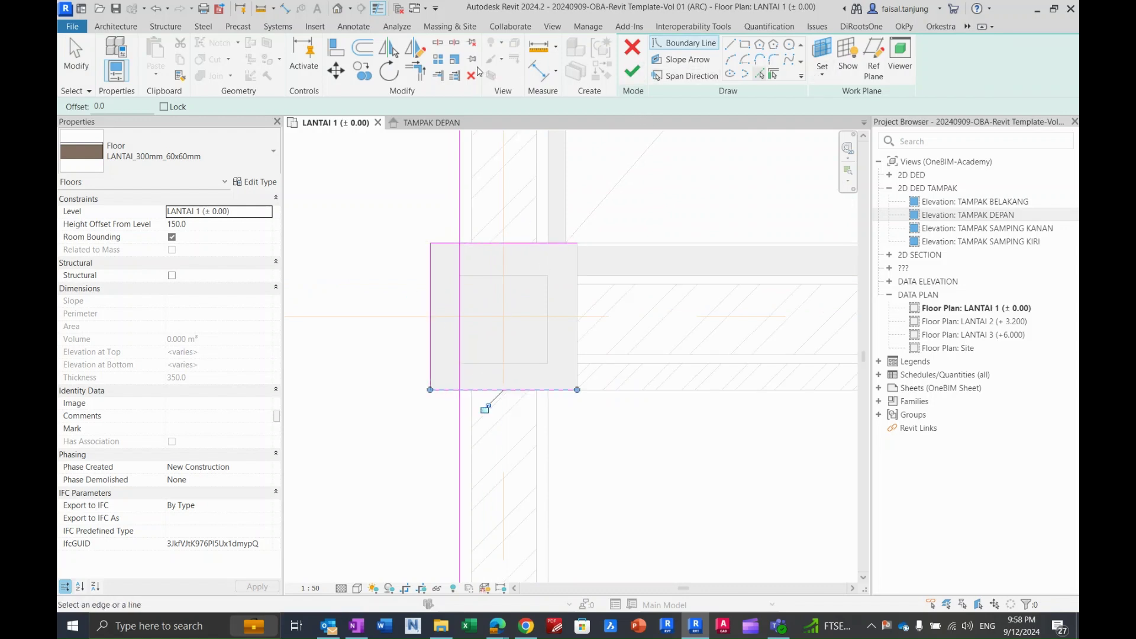
Trim the side boundary line on both sides of the kitchen-side outer column on grid 7 to the column's outline.
{"action": "key", "text": "Escape"}
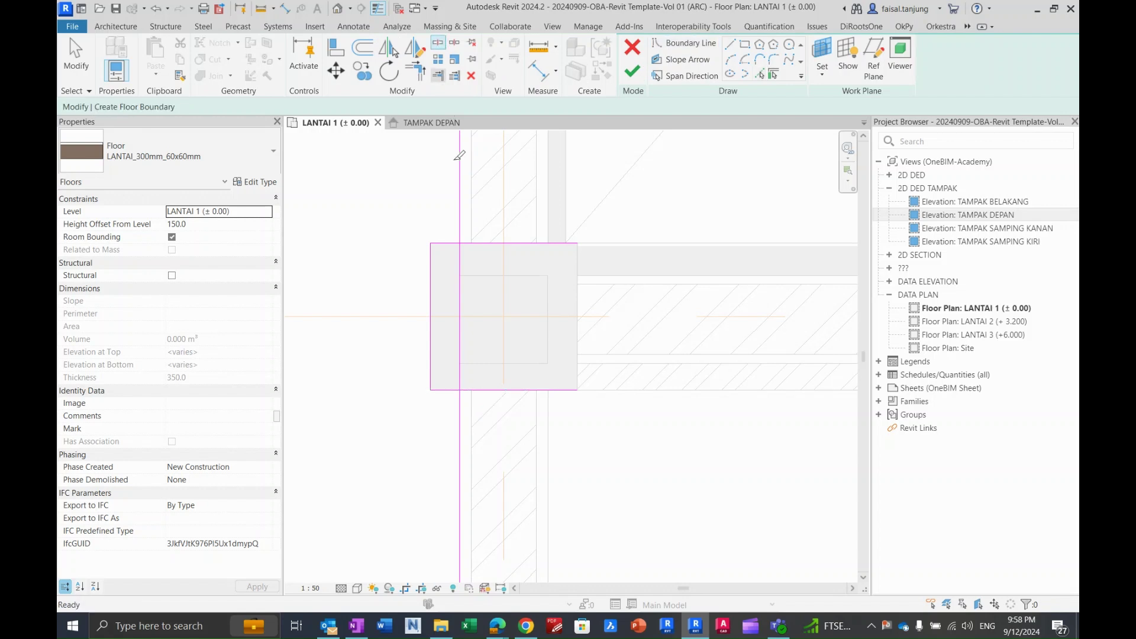
{"action": "key", "text": "t"}
{"action": "key", "text": "r"}
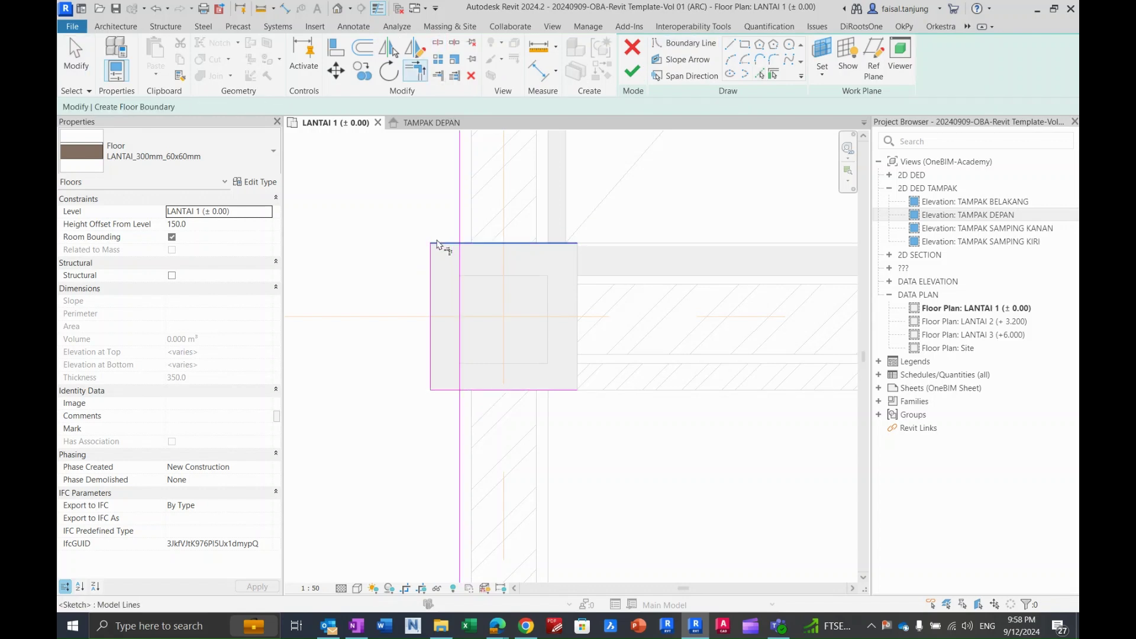
{"action": "left_click", "coordinate": [460, 243]}
{"action": "left_click", "coordinate": [460, 407]}
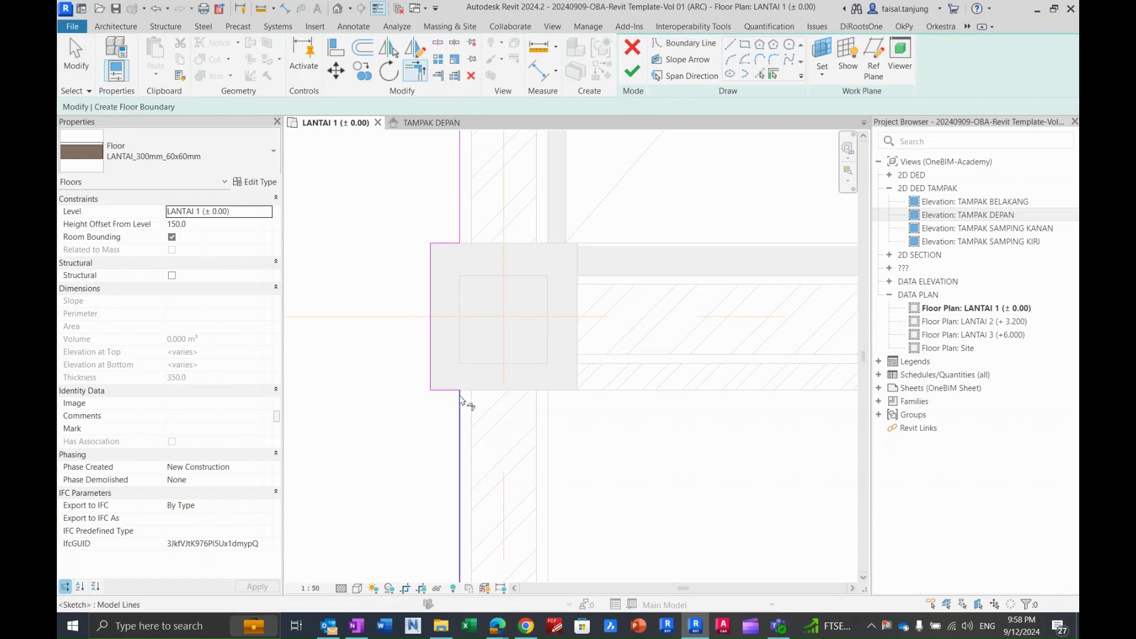
Finish the floor boundary sketch to create the LANTAI_300mm_60x60mm floor on LANTAI 1.
{"action": "scroll", "coordinate": [453, 355], "scroll_direction": "down", "scroll_amount": 5}
{"action": "middle_click_drag", "start_coordinate": [565, 259], "coordinate": [543, 282]}
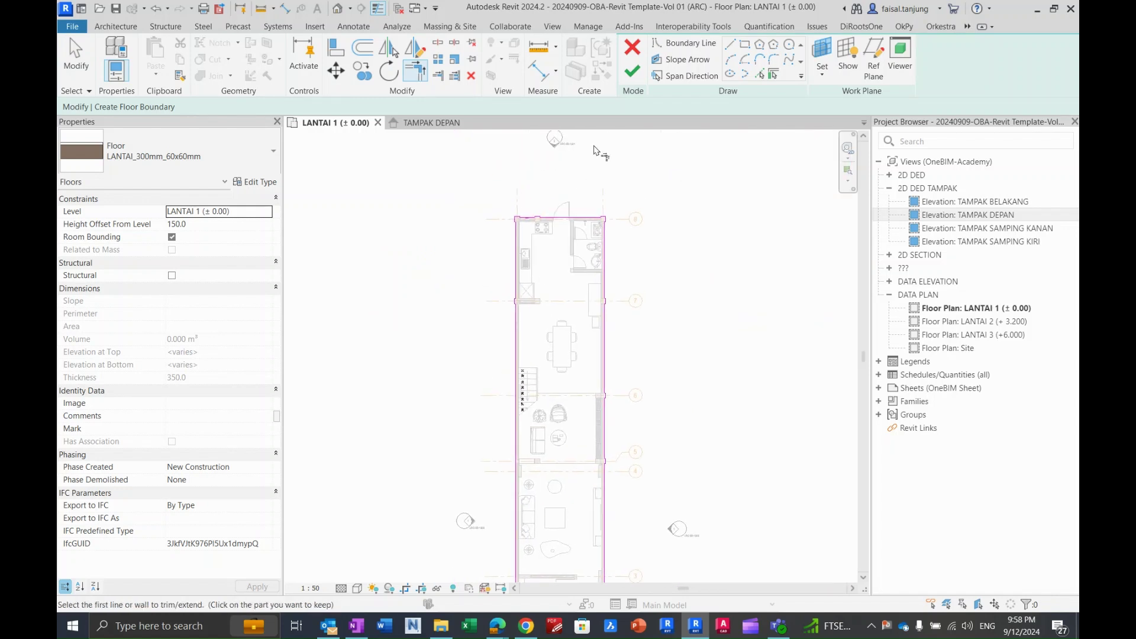
{"action": "left_click", "coordinate": [632, 73]}
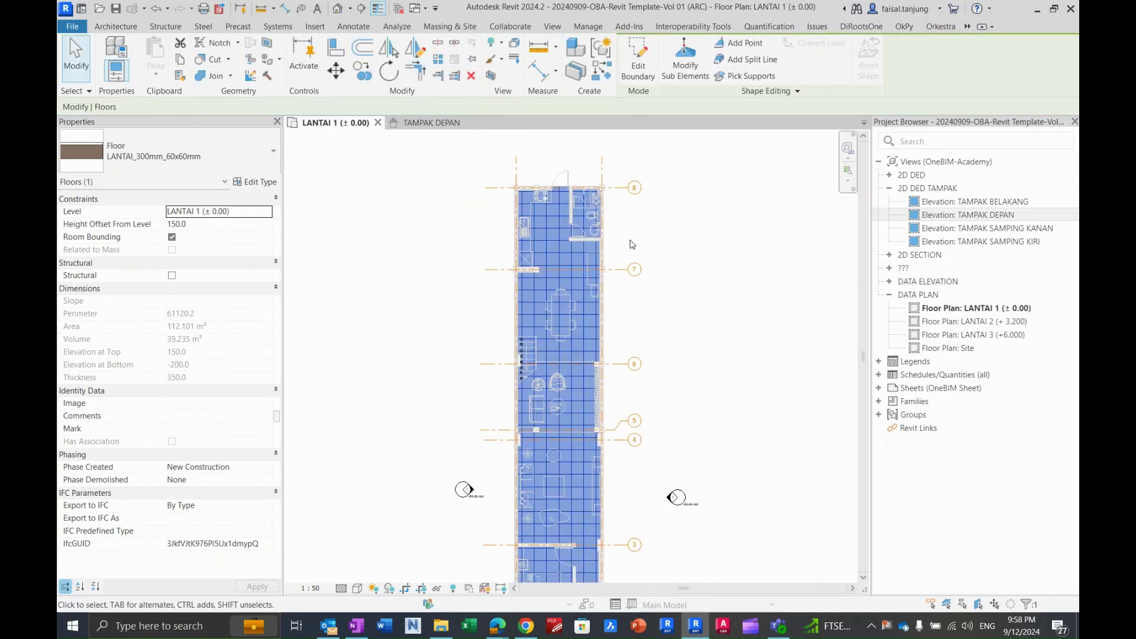
{"action": "key", "text": "Escape"}
Examine the finished floor's tile pattern and its edges around the columns in the LANTAI 1 plan.
{"action": "scroll", "coordinate": [561, 296], "scroll_direction": "up", "scroll_amount": 3}
{"action": "left_click", "coordinate": [561, 229]}
{"action": "scroll", "coordinate": [558, 225], "scroll_direction": "down", "scroll_amount": 2}
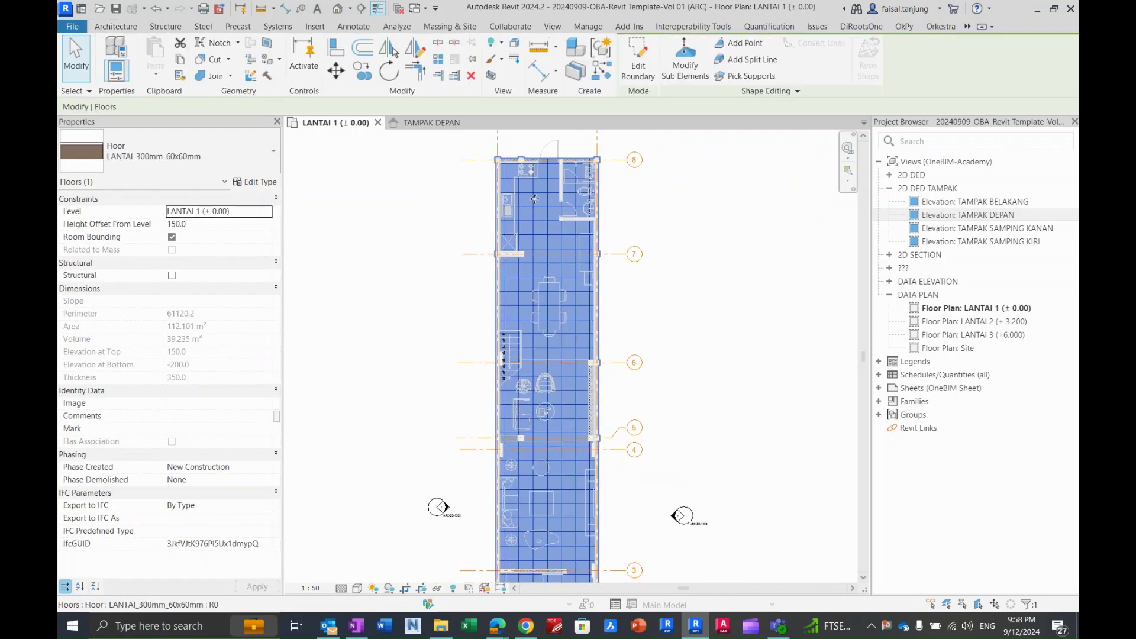
{"action": "scroll", "coordinate": [535, 198], "scroll_direction": "up", "scroll_amount": 3}
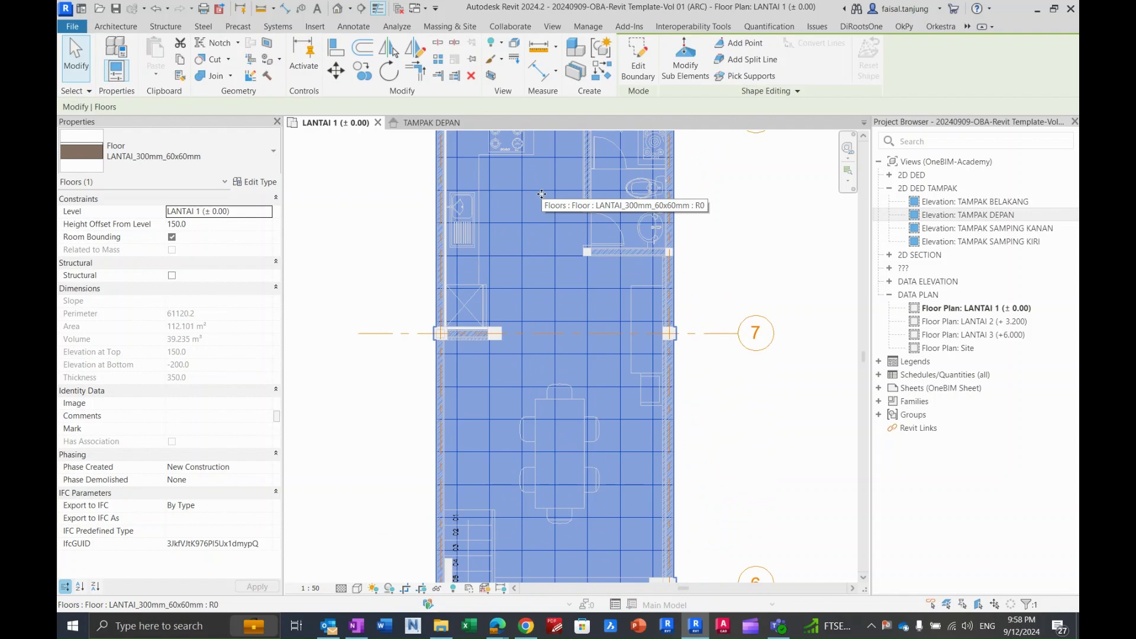
{"action": "scroll", "coordinate": [541, 194], "scroll_direction": "down", "scroll_amount": 3}
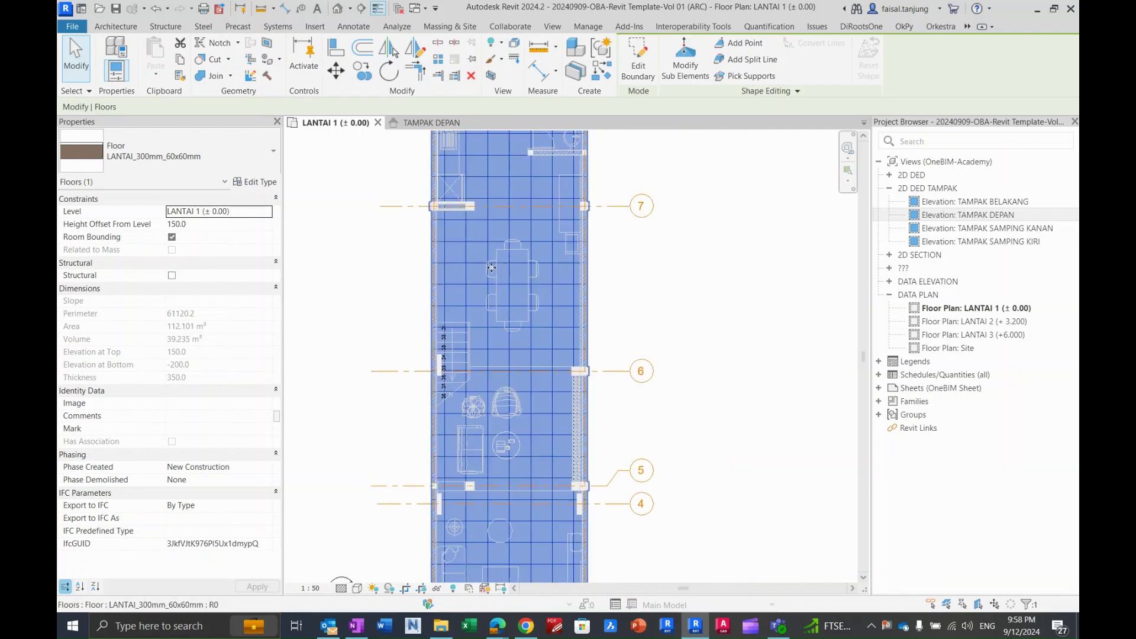
{"action": "middle_click_drag", "start_coordinate": [498, 263], "coordinate": [498, 288]}
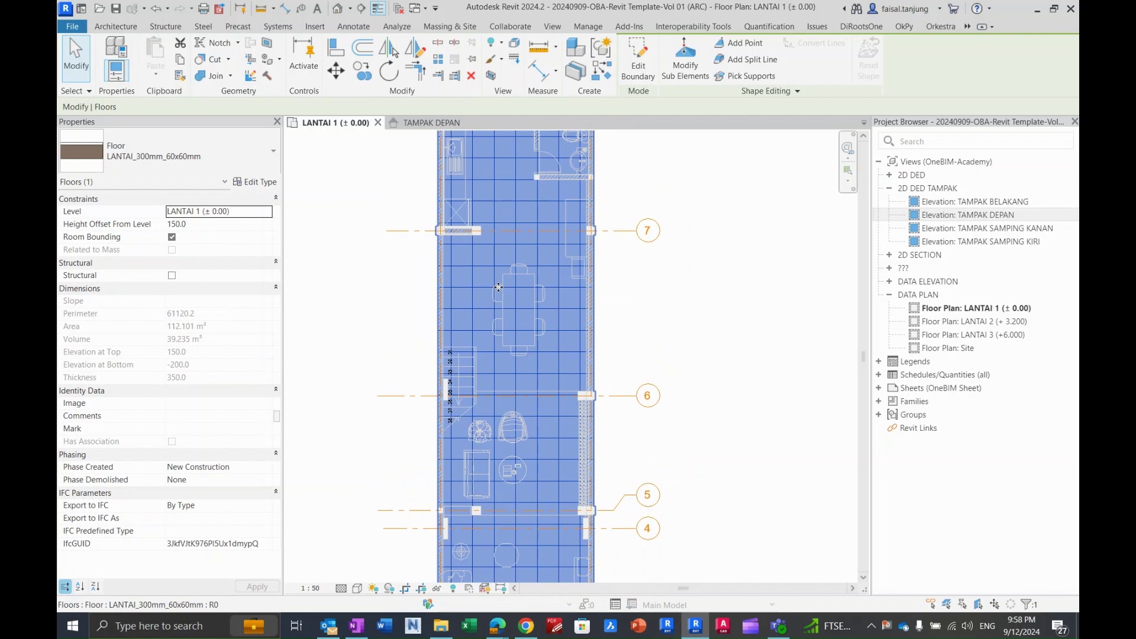
{"action": "key", "text": "Escape"}
{"action": "scroll", "coordinate": [493, 247], "scroll_direction": "down", "scroll_amount": 2}
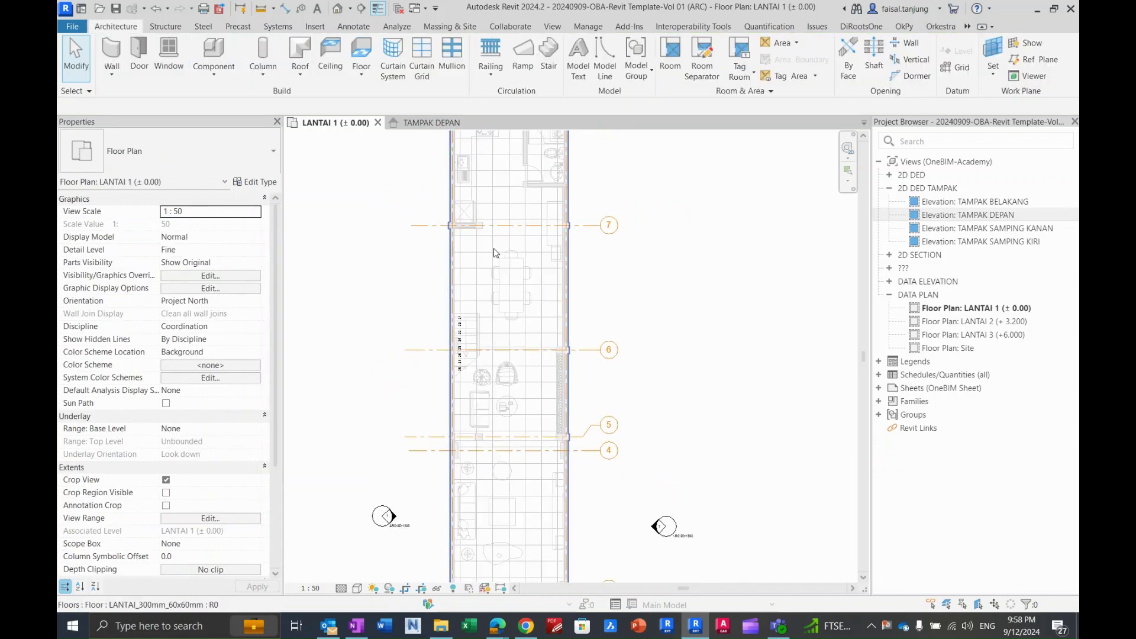
{"action": "key", "text": "z"}
{"action": "key", "text": "e"}
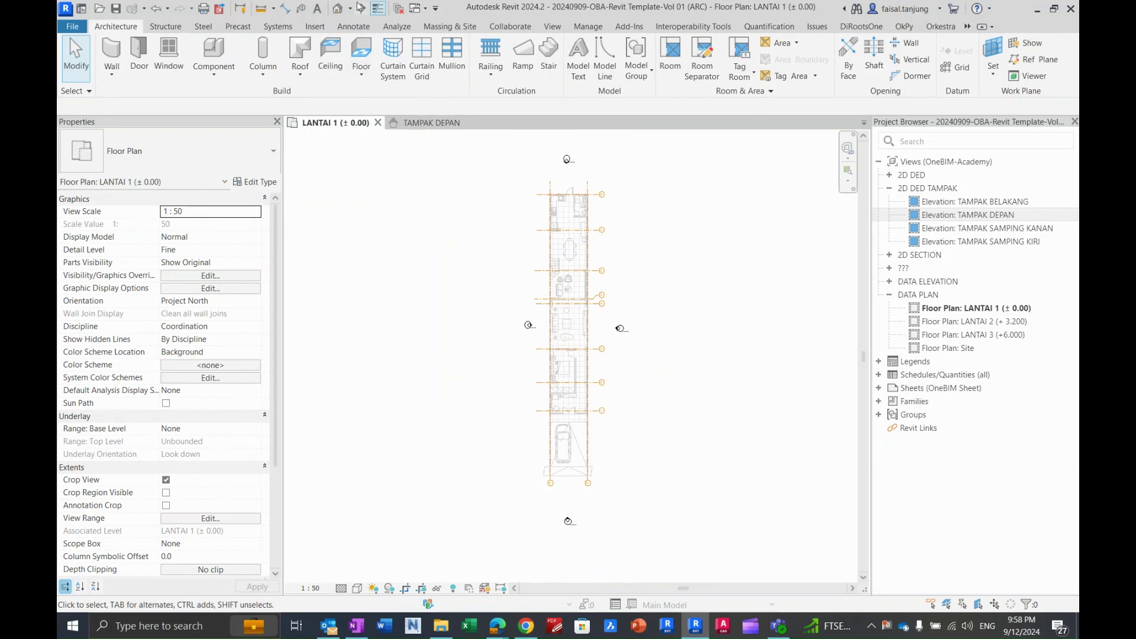
Open the default 3D view and inspect the floor slab up close.
{"action": "left_click", "coordinate": [338, 8]}
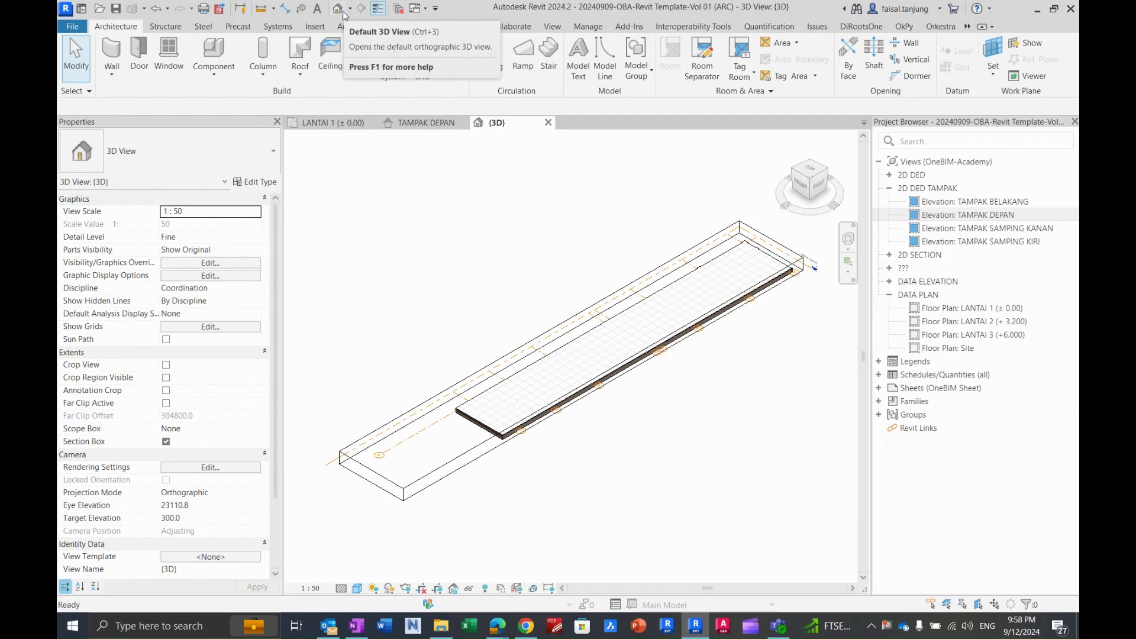
{"action": "scroll", "coordinate": [693, 372], "scroll_direction": "up", "scroll_amount": 5}
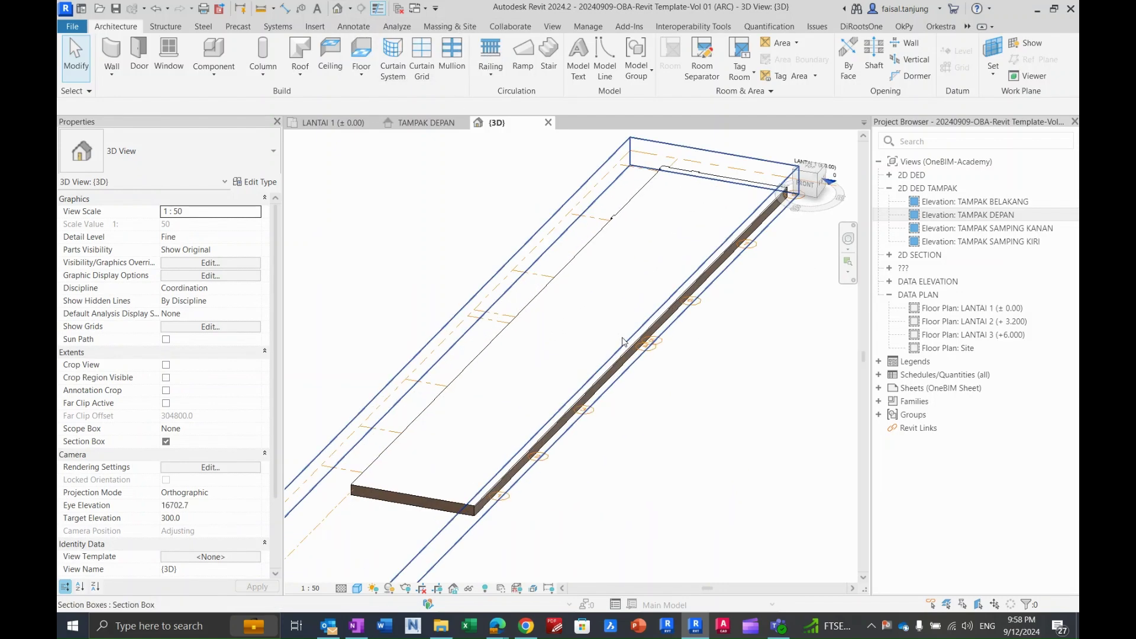
{"action": "middle_click_drag", "start_coordinate": [431, 358], "coordinate": [496, 323]}
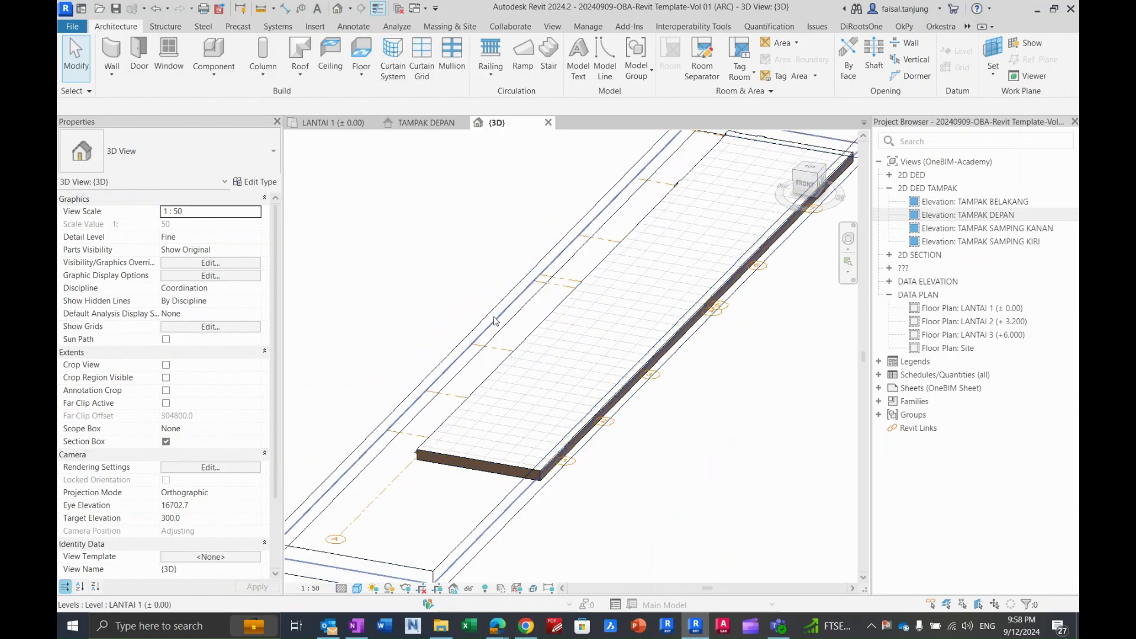
Turn off the section box around the floor in the 3D view.
{"action": "left_click", "coordinate": [495, 323]}
{"action": "scroll", "coordinate": [521, 334], "scroll_direction": "down", "scroll_amount": 5}
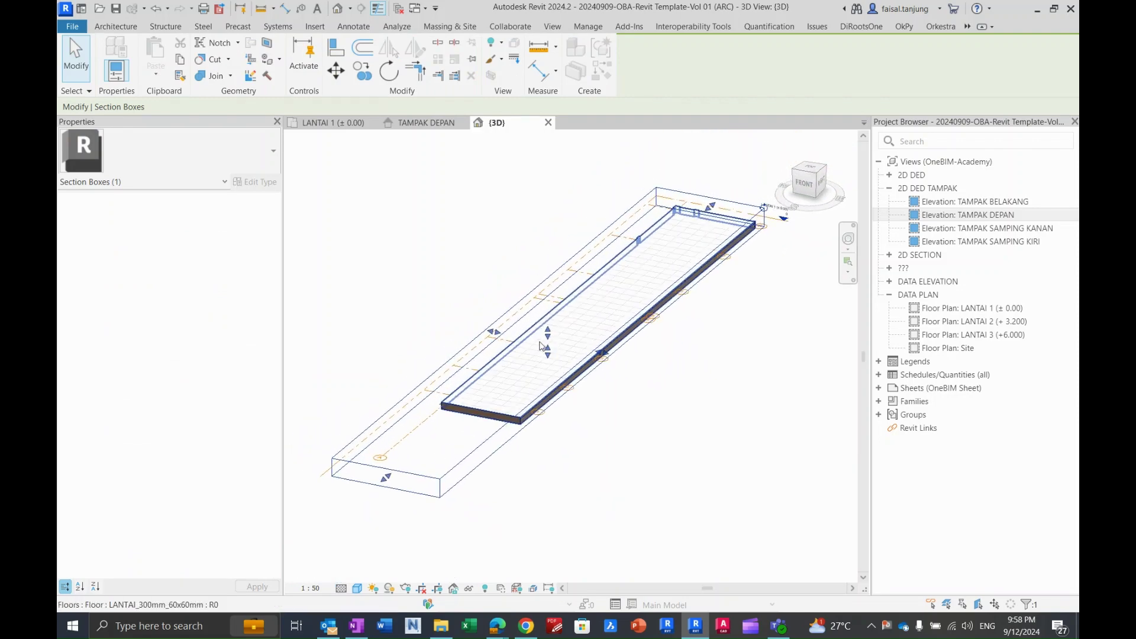
{"action": "key", "text": "Escape"}
{"action": "left_click", "coordinate": [520, 305]}
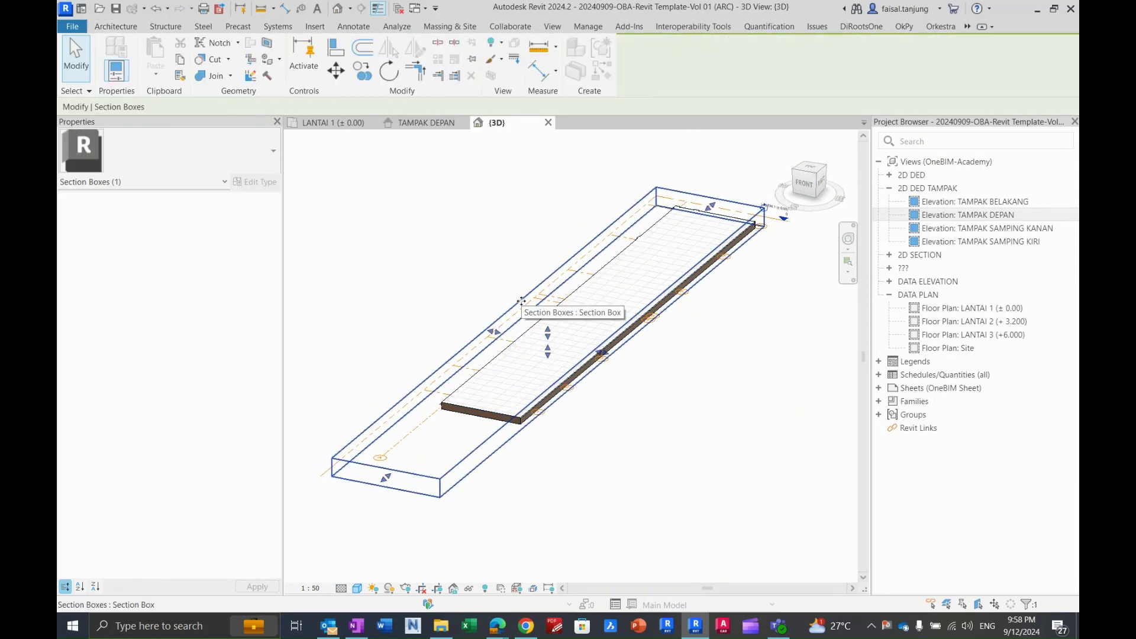
{"action": "key", "text": "Escape"}
{"action": "left_click", "coordinate": [520, 303]}
{"action": "key", "text": "Escape"}
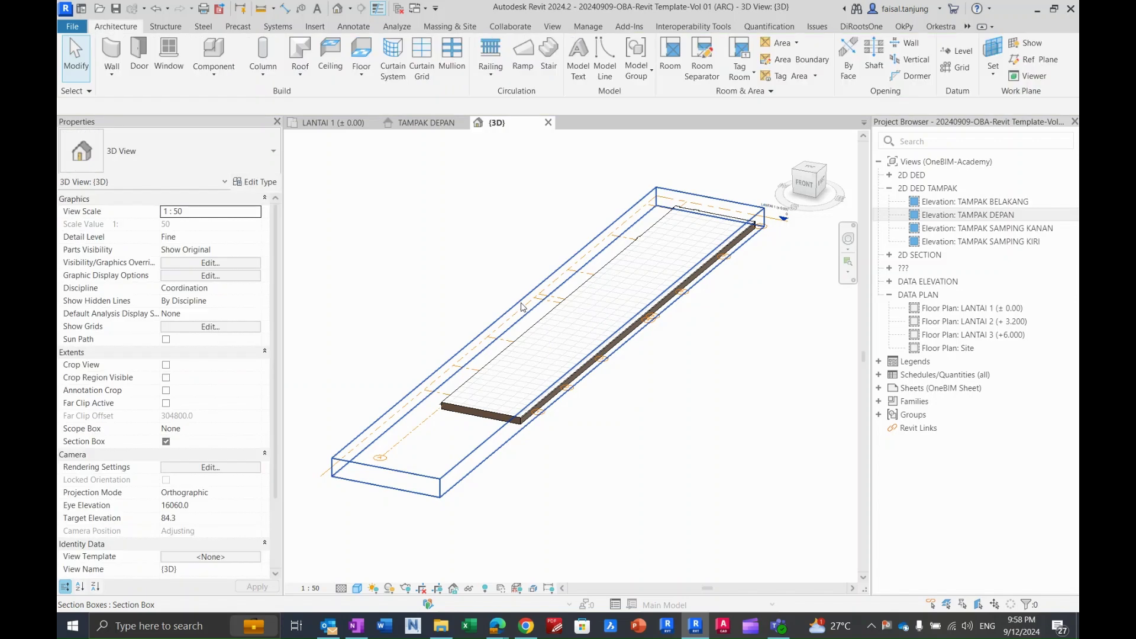
{"action": "left_click", "coordinate": [166, 441]}
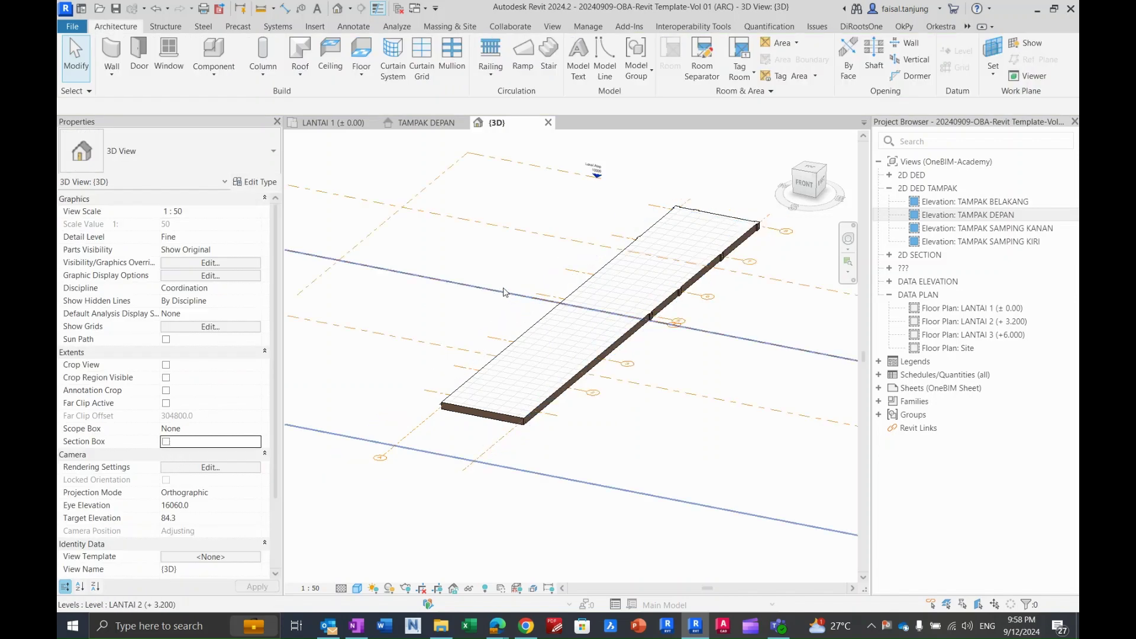
View the floor slab from another side and open the view template options for the 3D view.
{"action": "middle_click_drag", "start_coordinate": [568, 379], "coordinate": [561, 280], "text": "shift"}
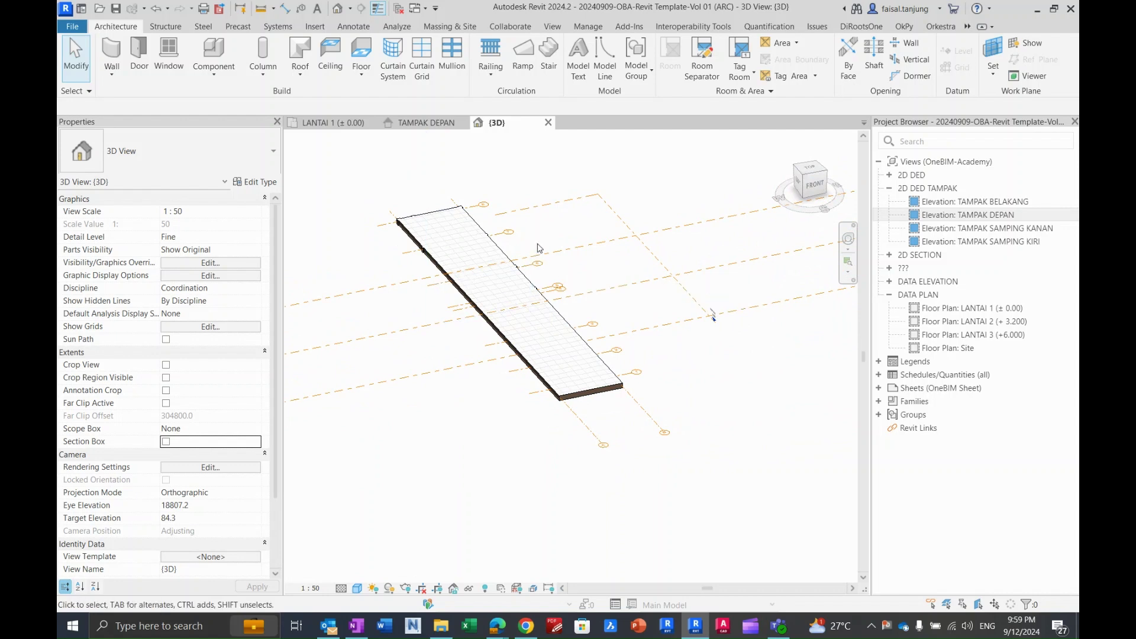
{"action": "left_click", "coordinate": [552, 27]}
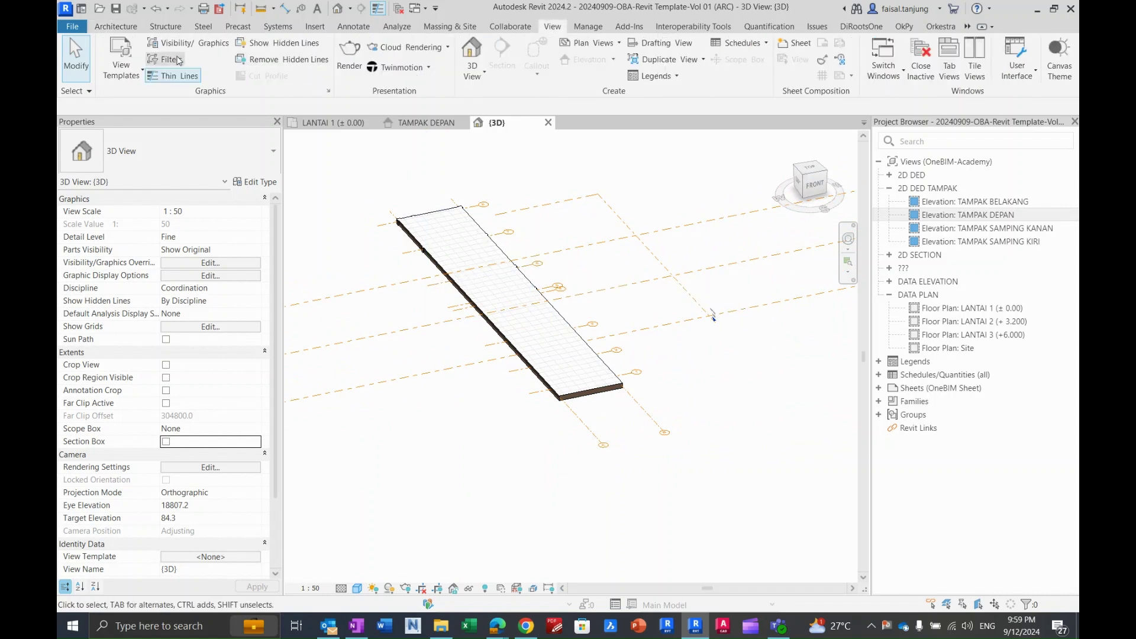
{"action": "left_click", "coordinate": [129, 67]}
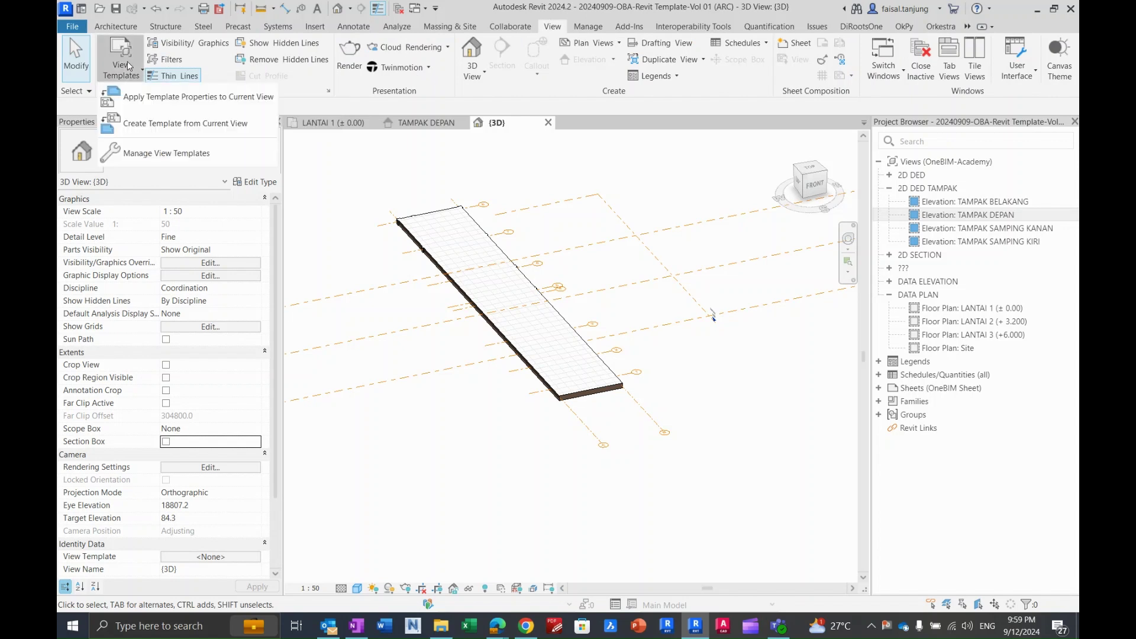
Examine the model categories in the visibility and graphic overrides of the {3D} view.
{"action": "left_click", "coordinate": [177, 97]}
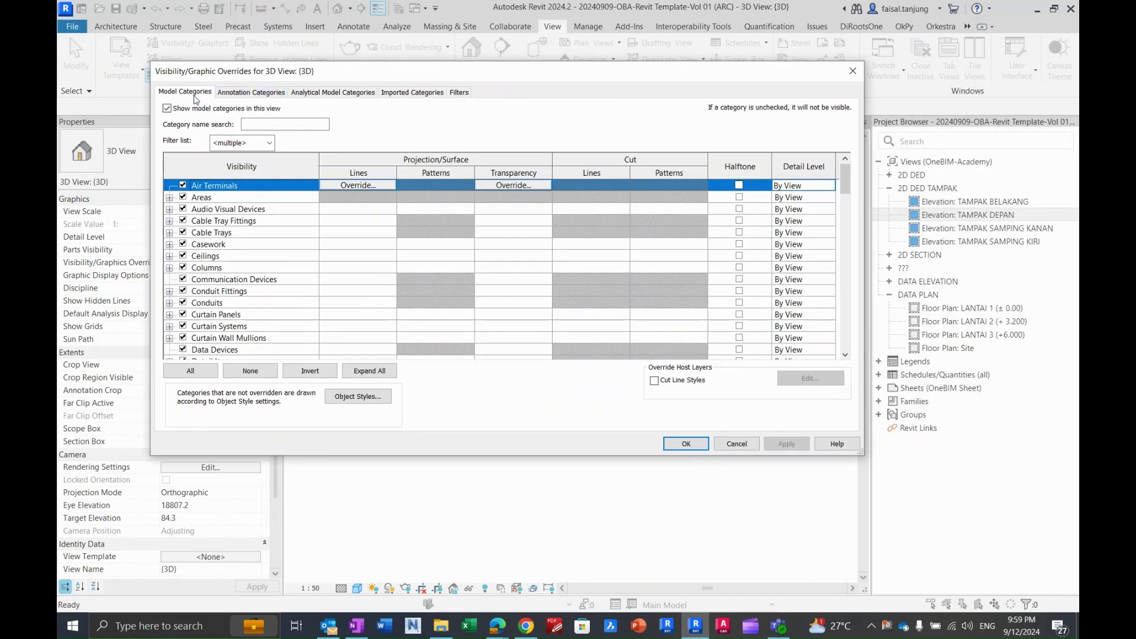
{"action": "left_click", "coordinate": [187, 95]}
{"action": "left_click", "coordinate": [213, 257]}
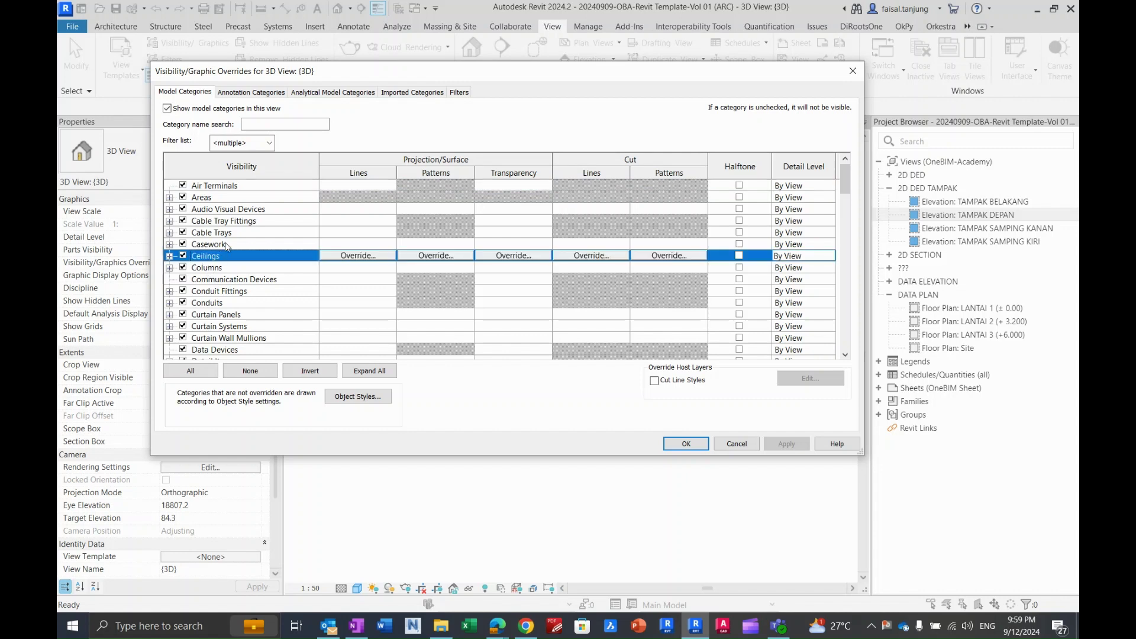
{"action": "scroll", "coordinate": [227, 247], "scroll_direction": "down", "scroll_amount": 1}
{"action": "scroll", "coordinate": [226, 248], "scroll_direction": "down", "scroll_amount": 1}
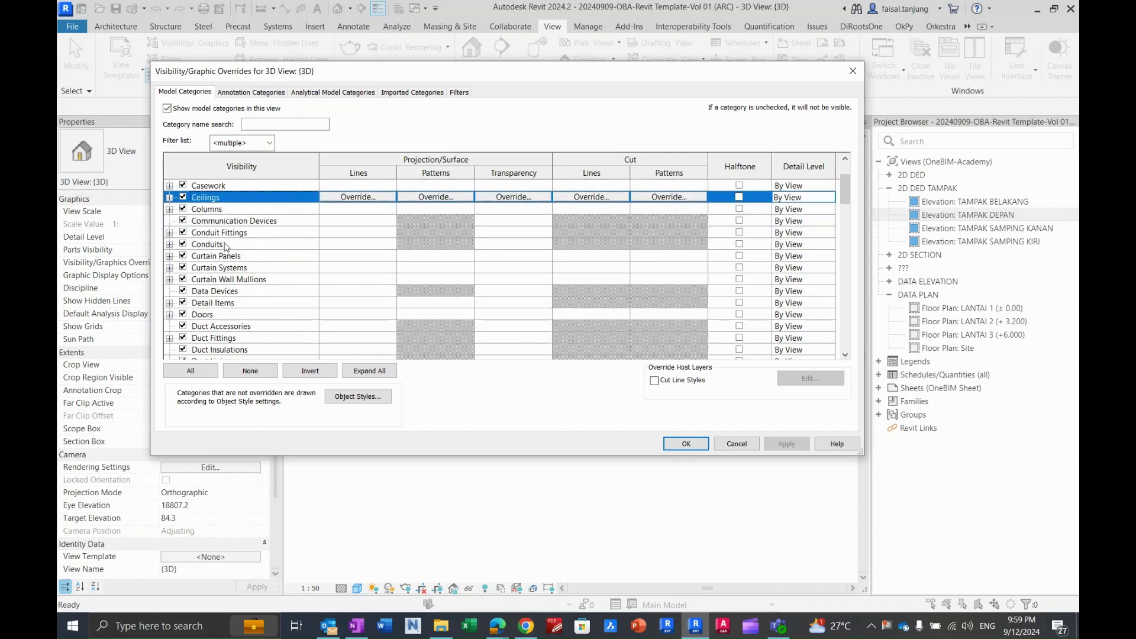
{"action": "scroll", "coordinate": [225, 247], "scroll_direction": "down", "scroll_amount": 1}
{"action": "left_click", "coordinate": [225, 244]}
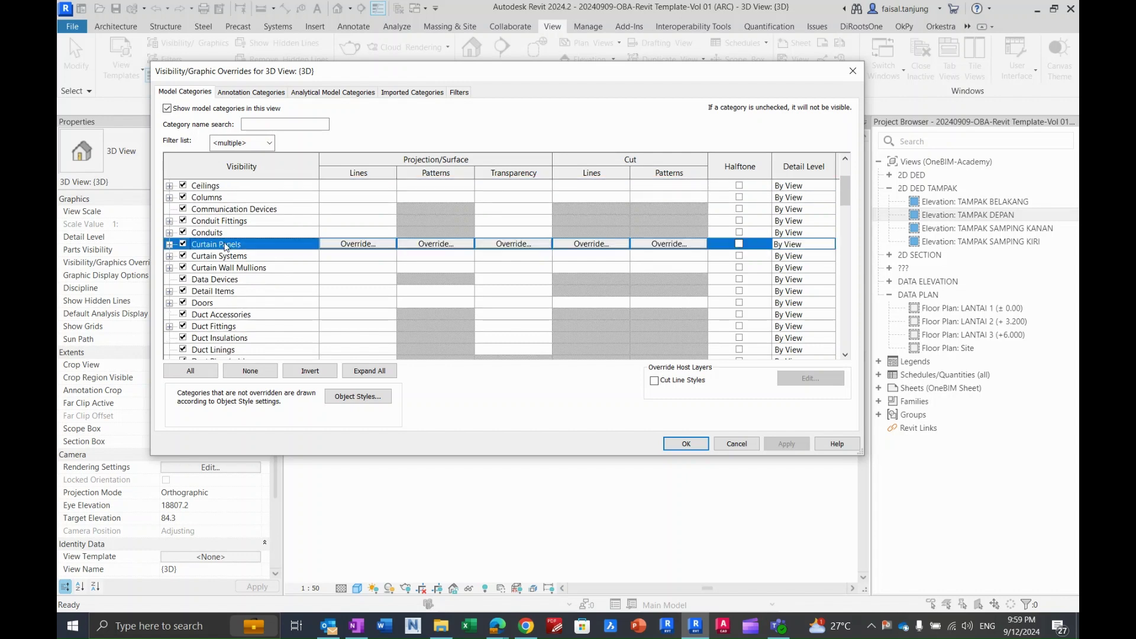
Hide the Levels and Grids annotation categories in the {3D} view and apply the overrides.
{"action": "left_click", "coordinate": [255, 95]}
{"action": "left_click", "coordinate": [254, 223]}
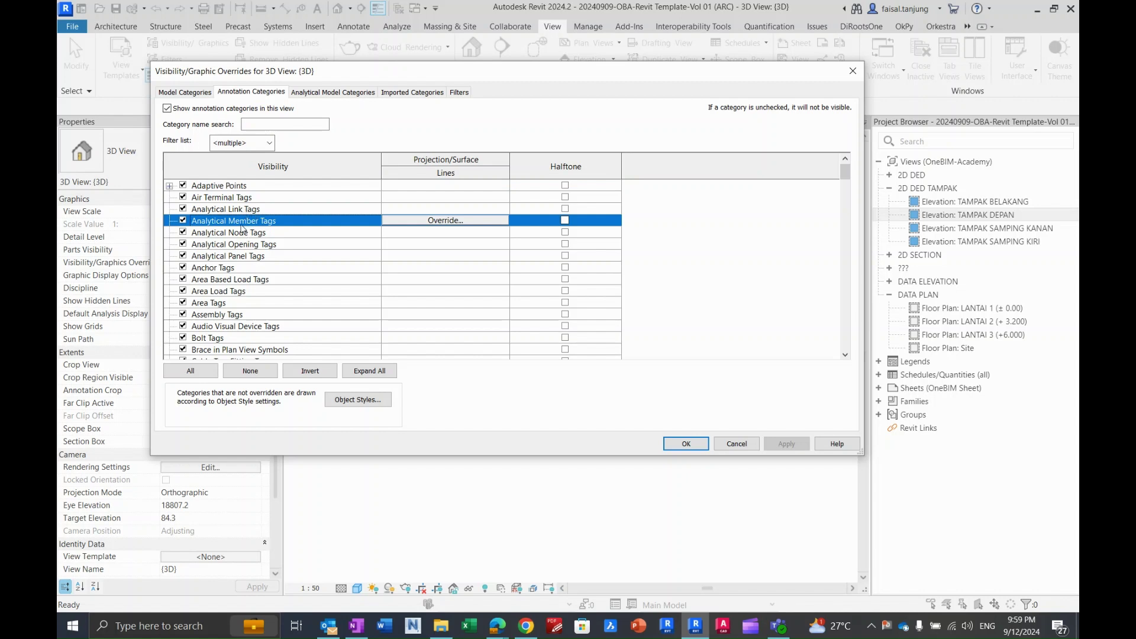
{"action": "key", "text": "l"}
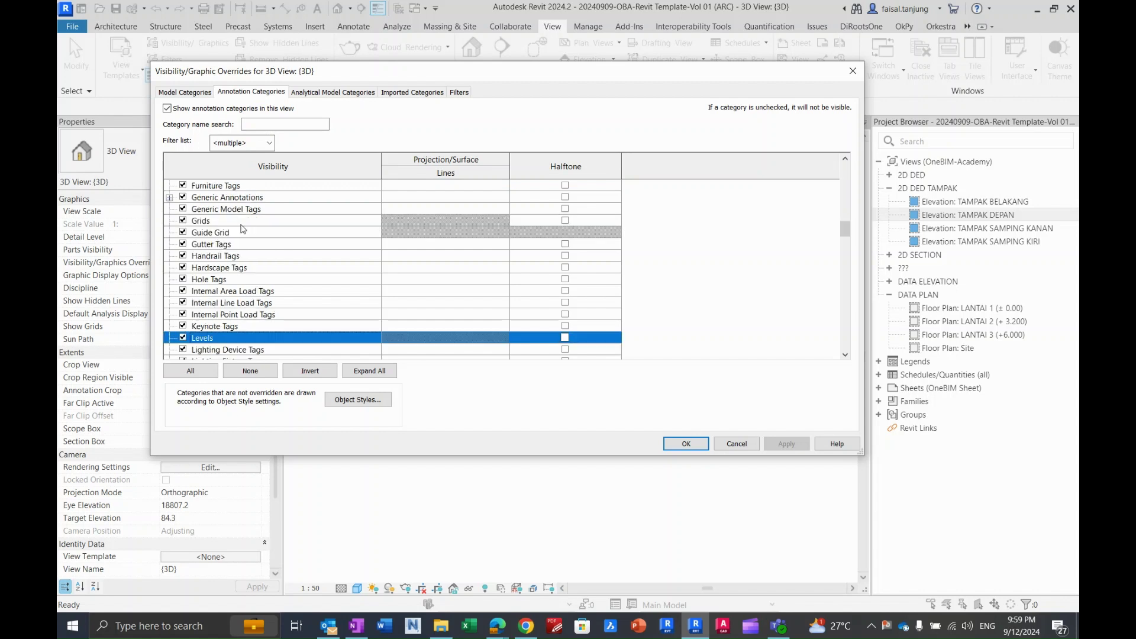
{"action": "scroll", "coordinate": [222, 271], "scroll_direction": "down", "scroll_amount": 2}
{"action": "left_click", "coordinate": [232, 268]}
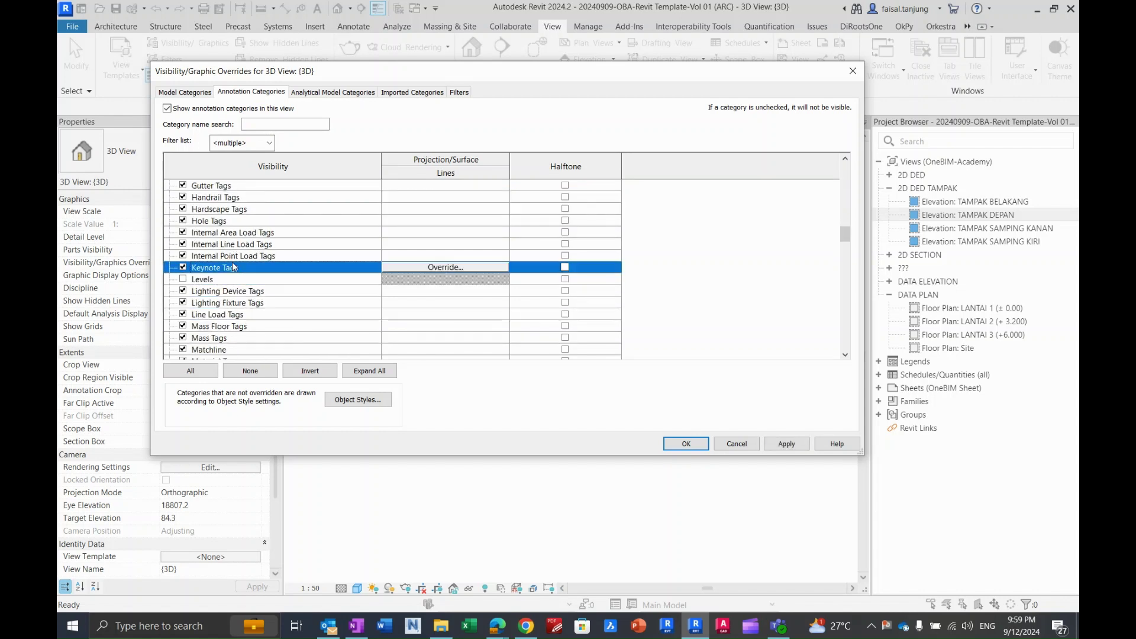
{"action": "key", "text": "g"}
{"action": "left_click", "coordinate": [184, 222]}
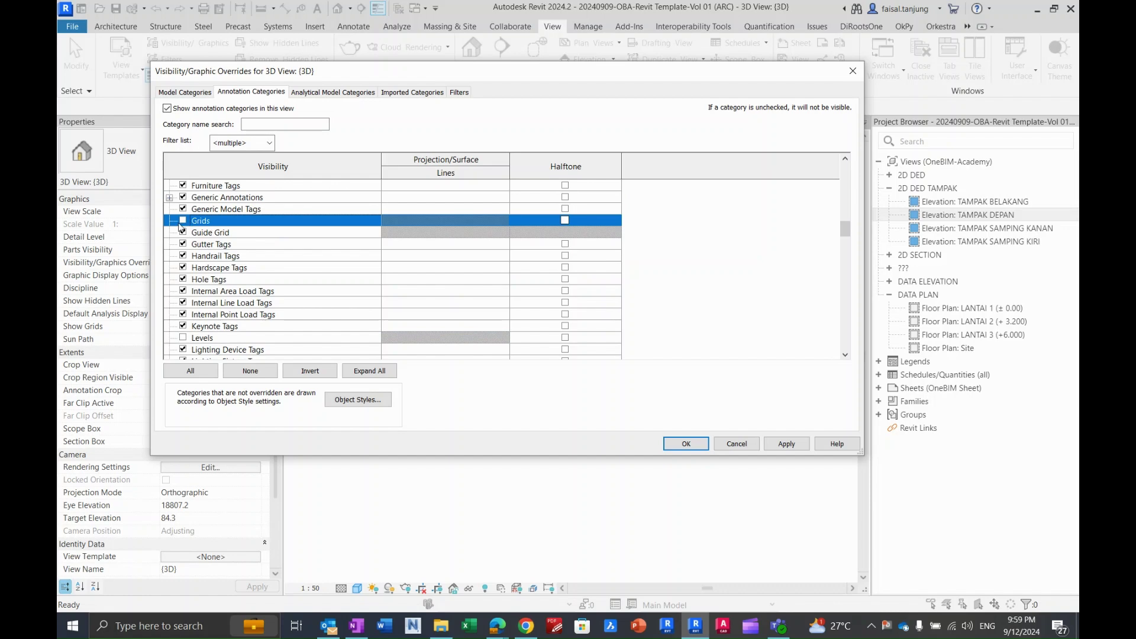
{"action": "left_click", "coordinate": [684, 443]}
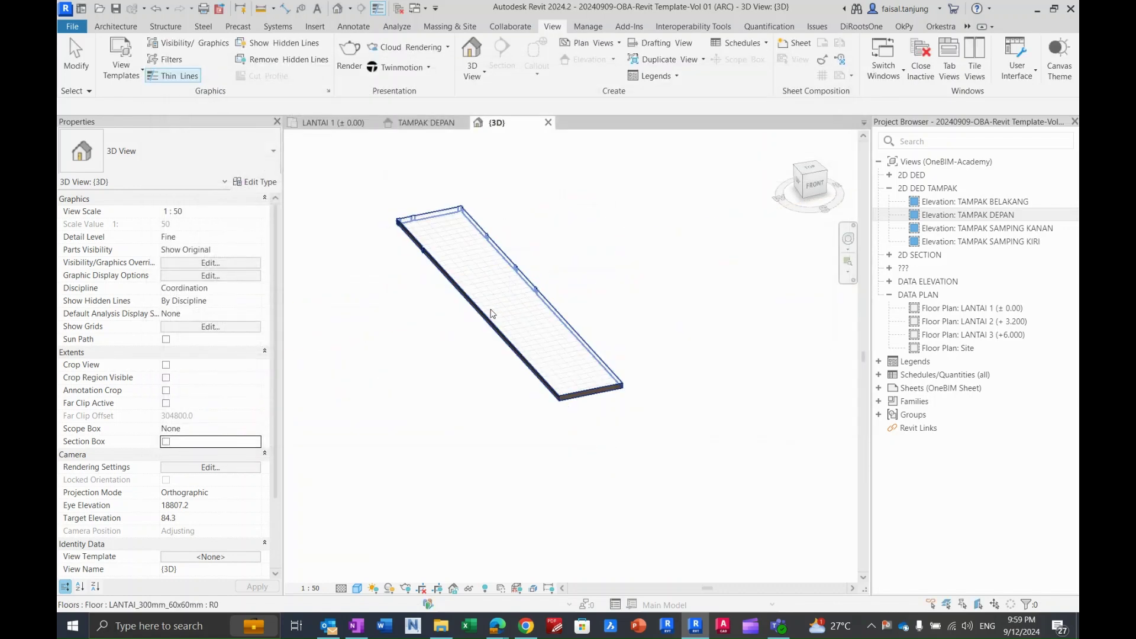
Open the Graphic Display Options of the 3D view and choose Consistent Colors as the model display style.
{"action": "middle_click_drag", "start_coordinate": [508, 298], "coordinate": [555, 342], "text": "shift"}
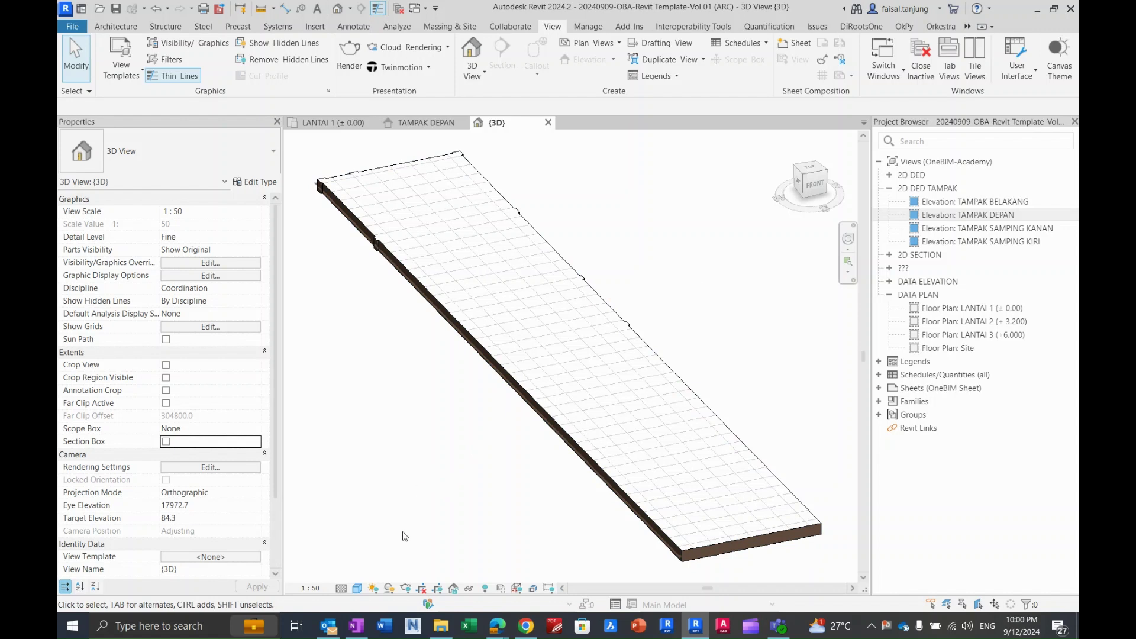
{"action": "left_click", "coordinate": [356, 588]}
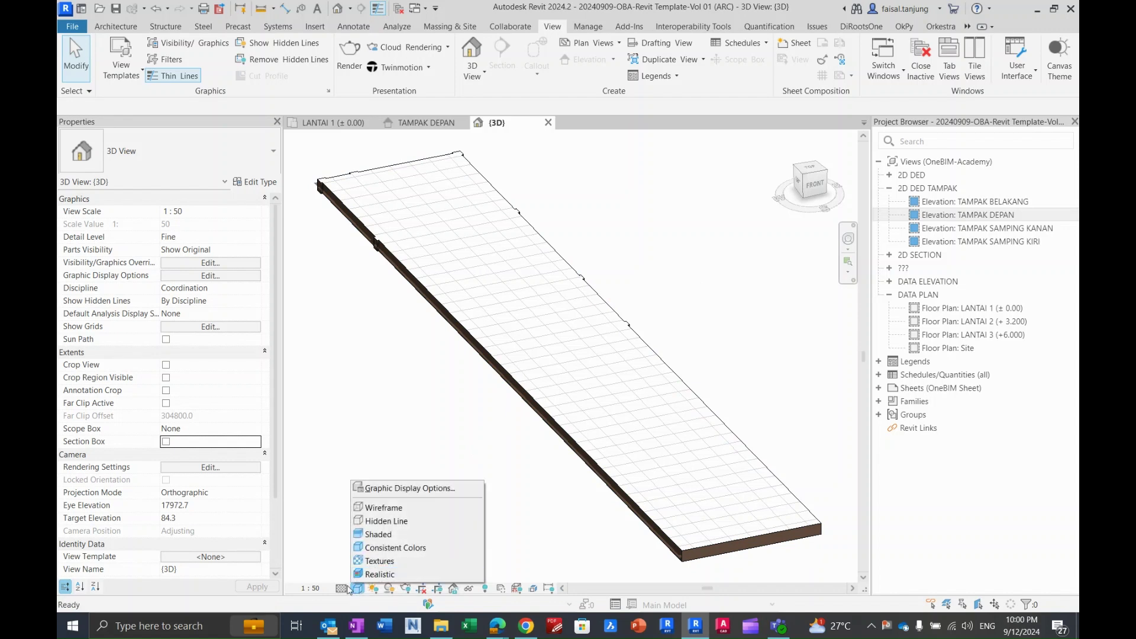
{"action": "left_click", "coordinate": [340, 517]}
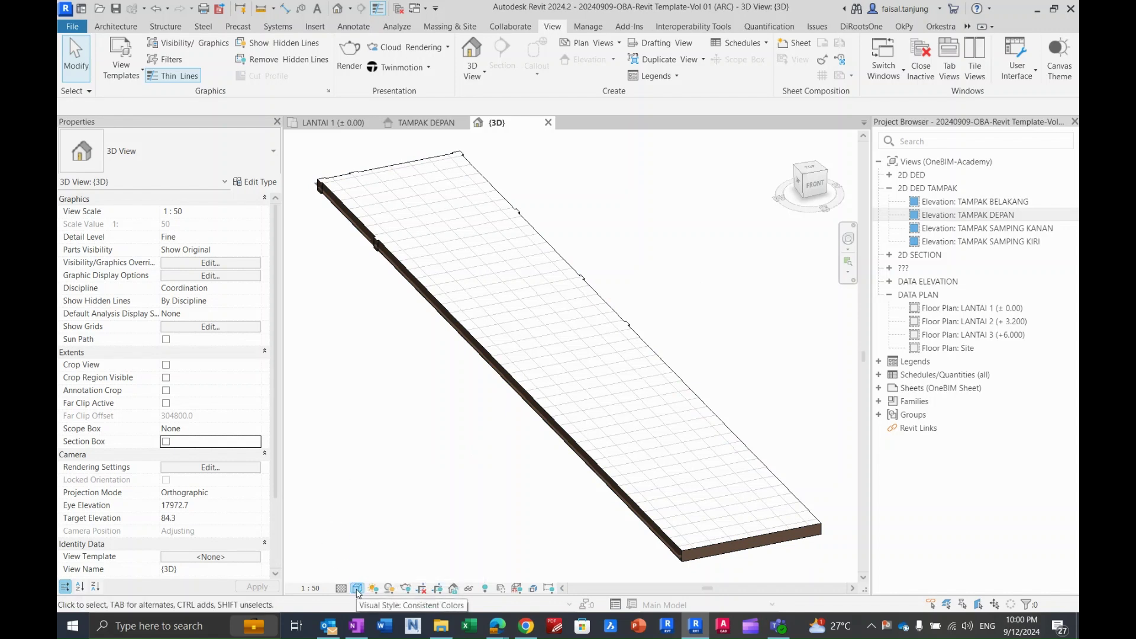
{"action": "left_click", "coordinate": [357, 589]}
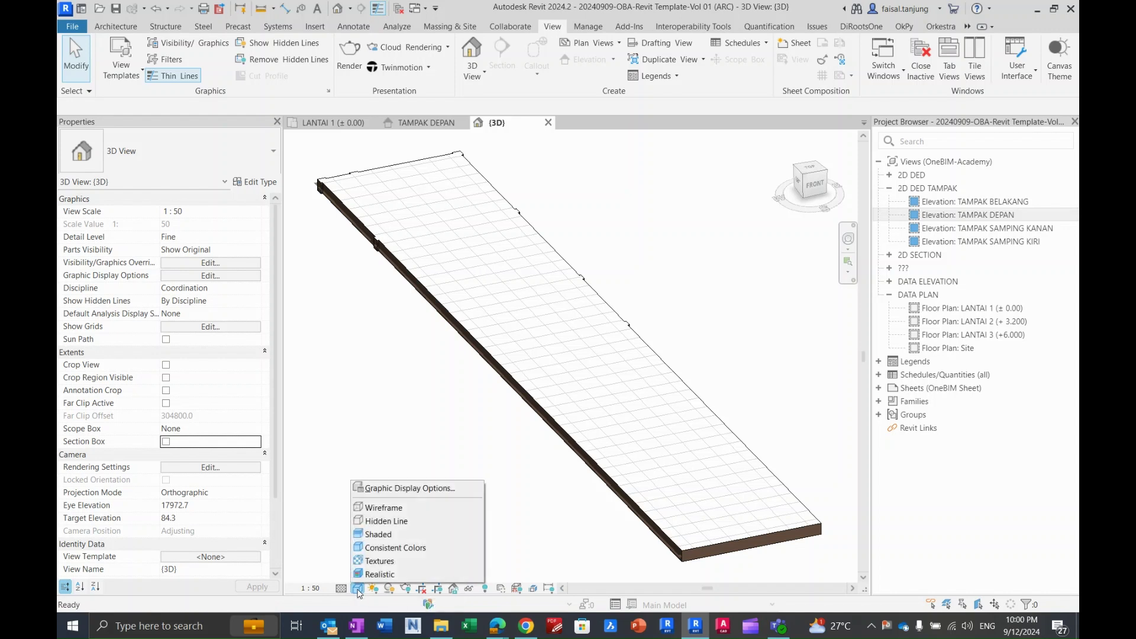
{"action": "left_click", "coordinate": [390, 489]}
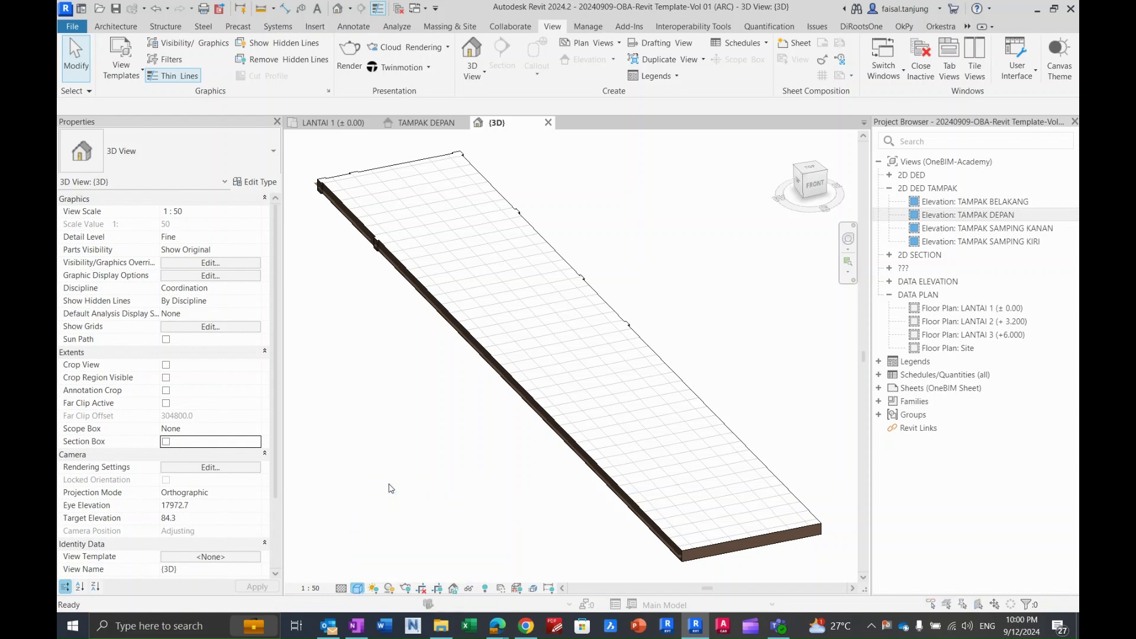
{"action": "left_click_drag", "start_coordinate": [683, 201], "coordinate": [199, 133]}
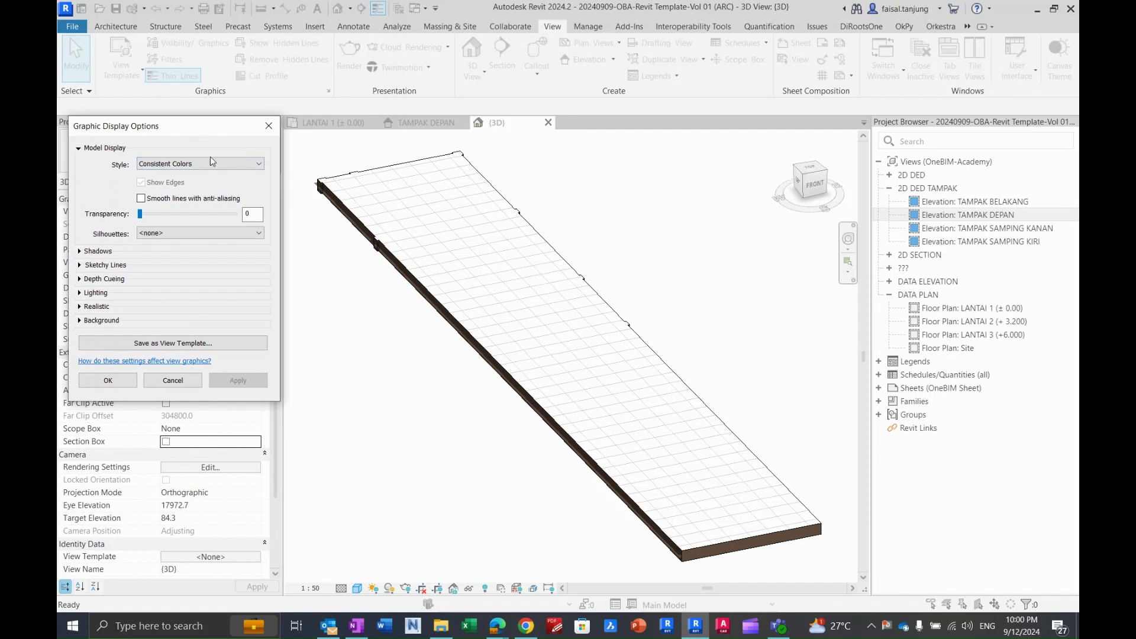
{"action": "left_click", "coordinate": [190, 164]}
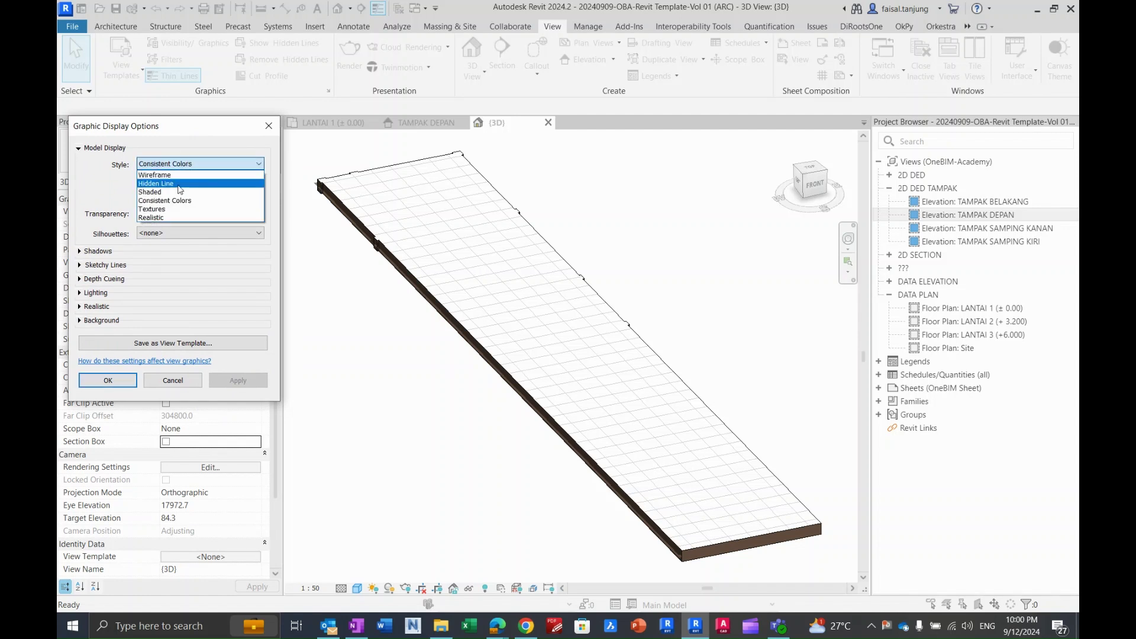
{"action": "left_click", "coordinate": [173, 200]}
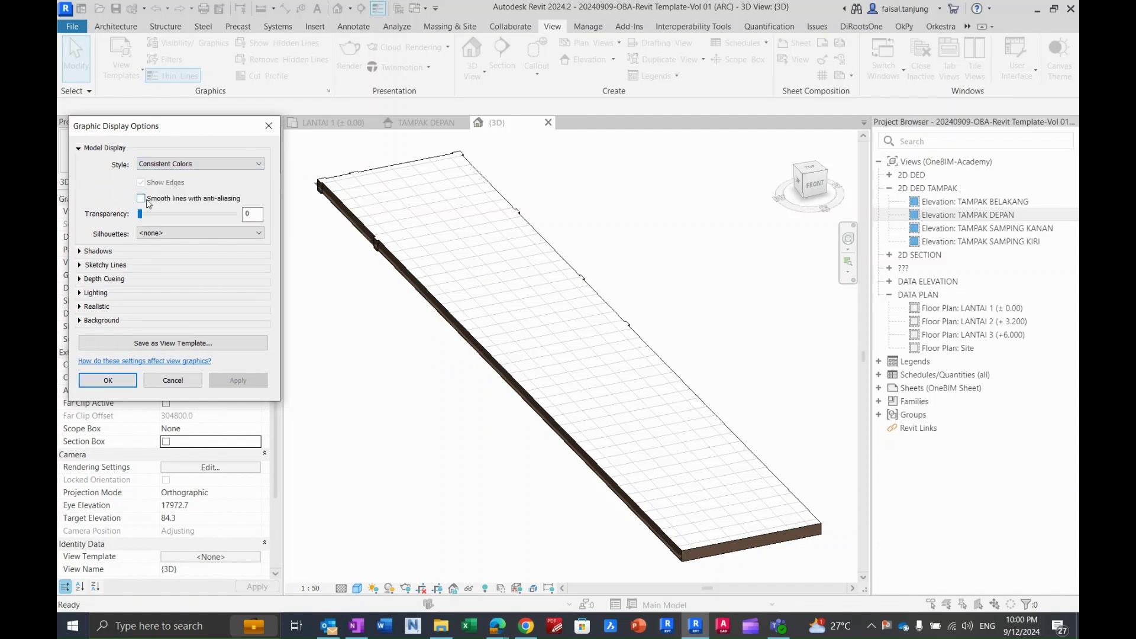
Enable smooth lines with anti-aliasing, Cast Shadows and Show Ambient Shadows for the 3D view and apply the settings.
{"action": "left_click", "coordinate": [140, 199]}
{"action": "left_click", "coordinate": [80, 251]}
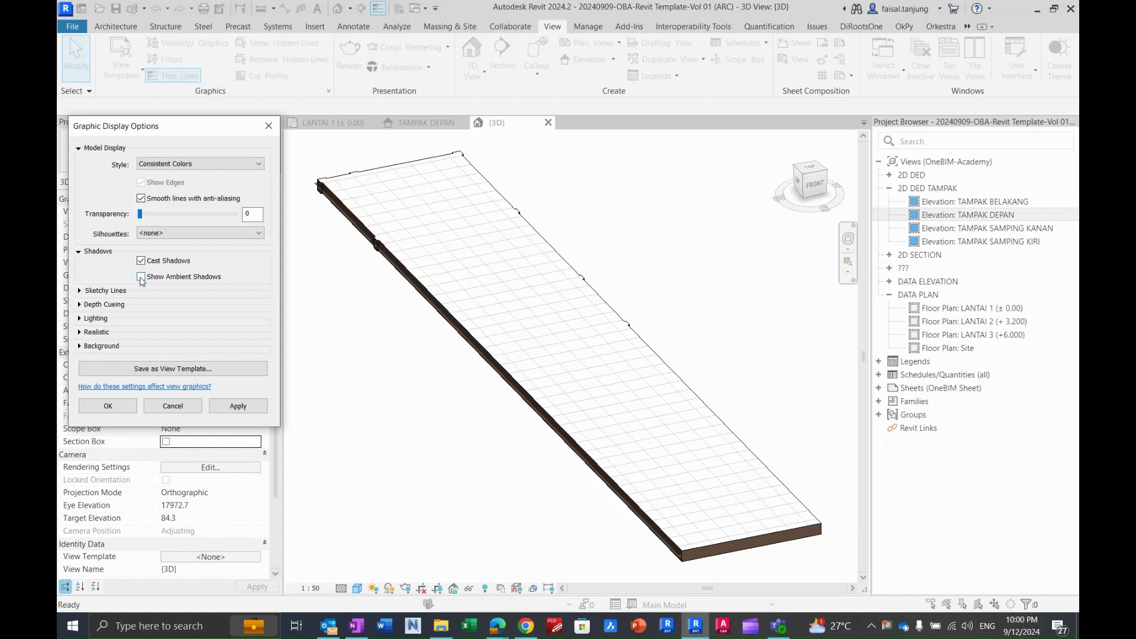
{"action": "left_click", "coordinate": [140, 277]}
{"action": "left_click", "coordinate": [246, 405]}
{"action": "left_click", "coordinate": [108, 406]}
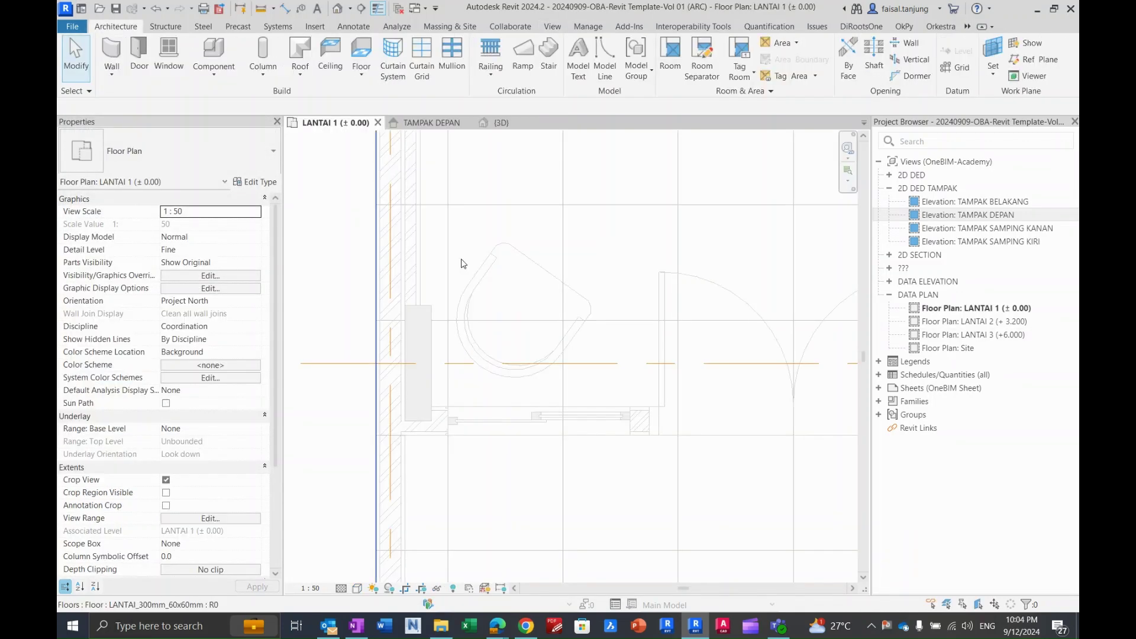
{"action": "middle_click", "coordinate": [464, 263]}
{"action": "middle_click", "coordinate": [463, 264]}
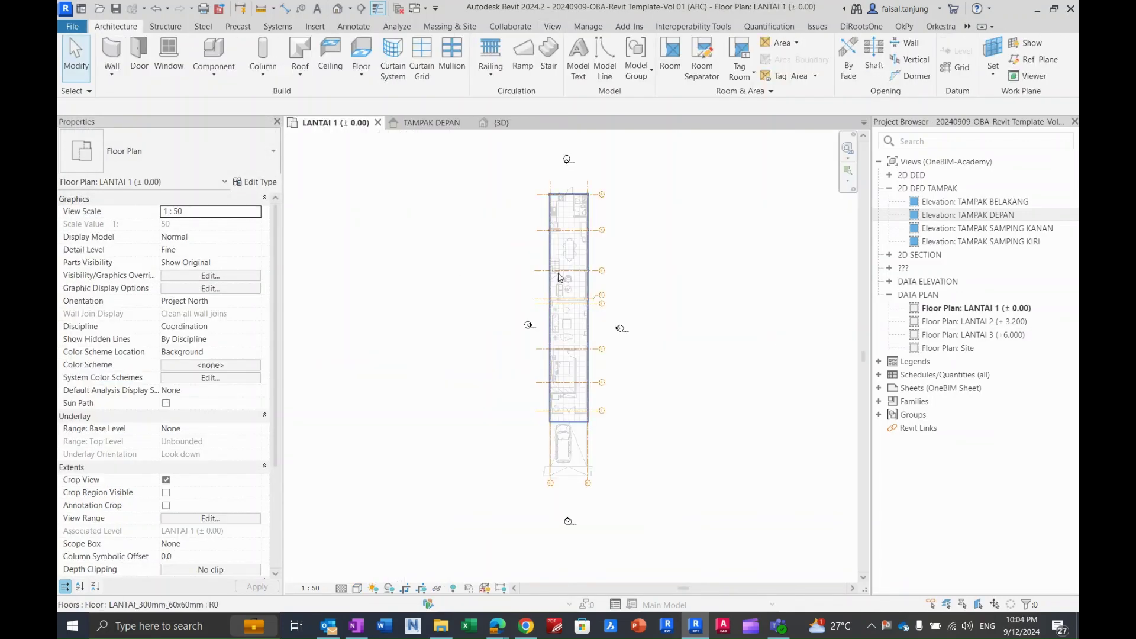
{"action": "scroll", "coordinate": [559, 276], "scroll_direction": "up", "scroll_amount": 5}
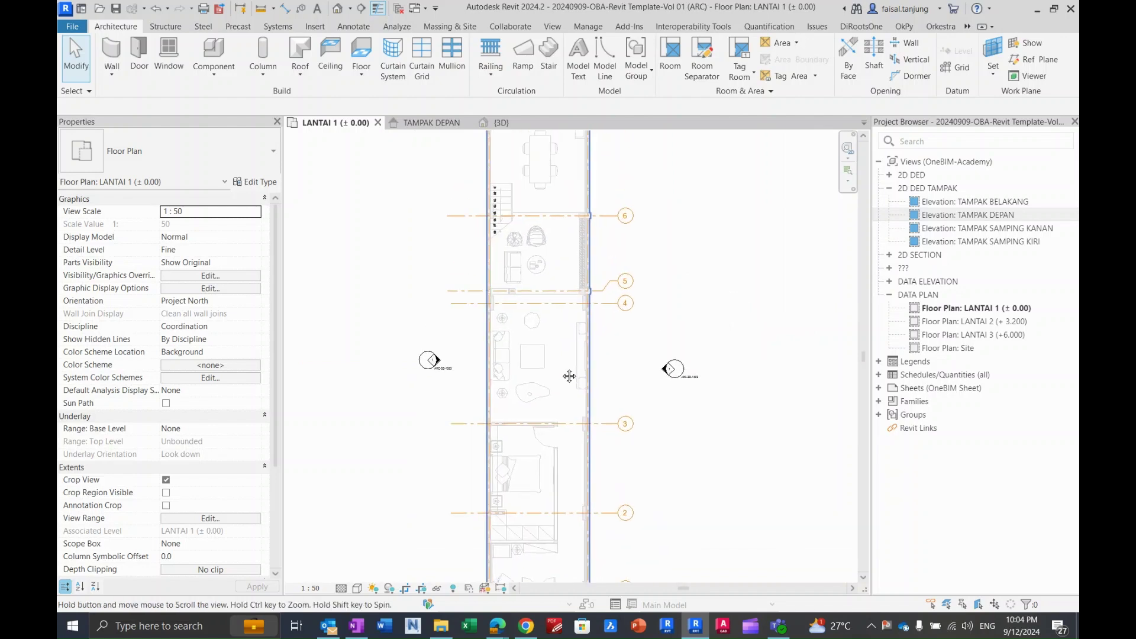
{"action": "middle_click_drag", "start_coordinate": [526, 319], "coordinate": [529, 421]}
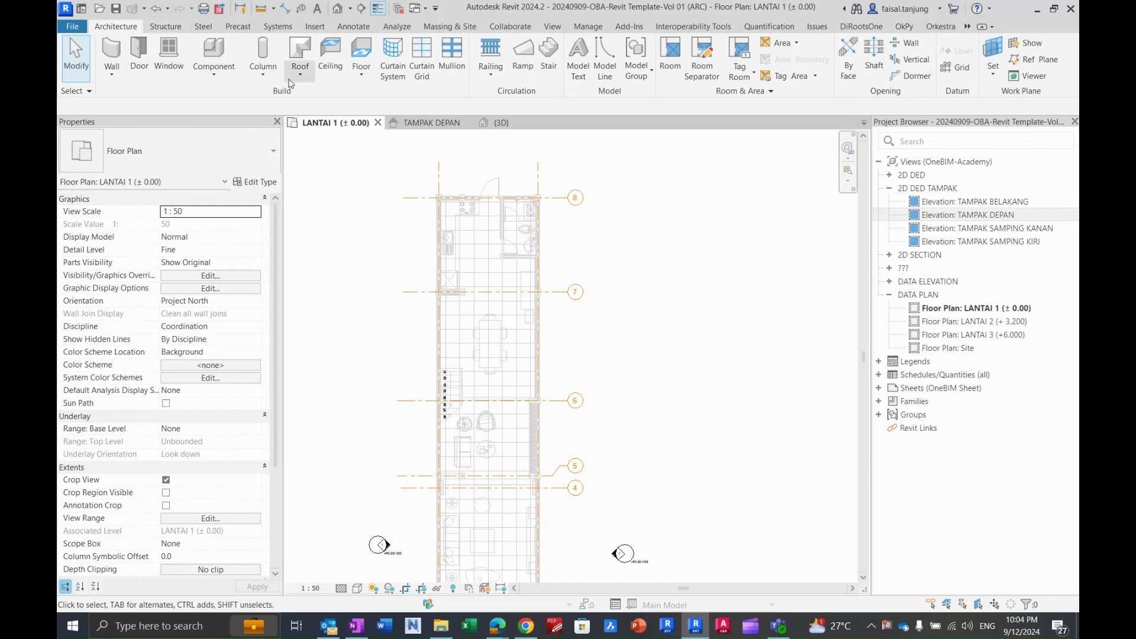
{"action": "left_click", "coordinate": [265, 73]}
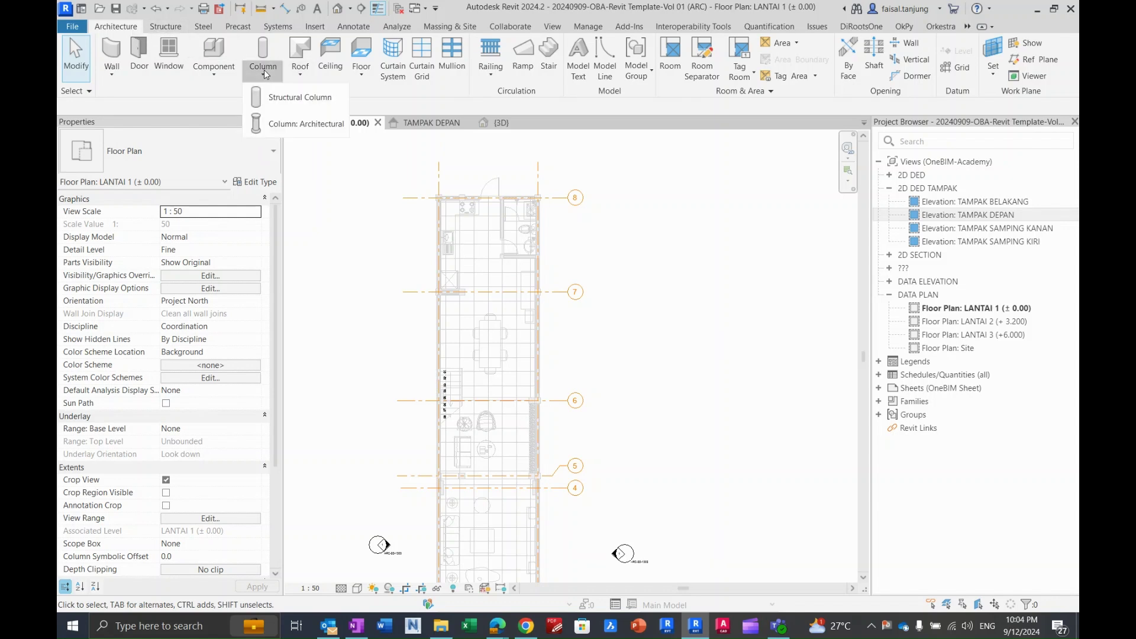
{"action": "left_click", "coordinate": [285, 99]}
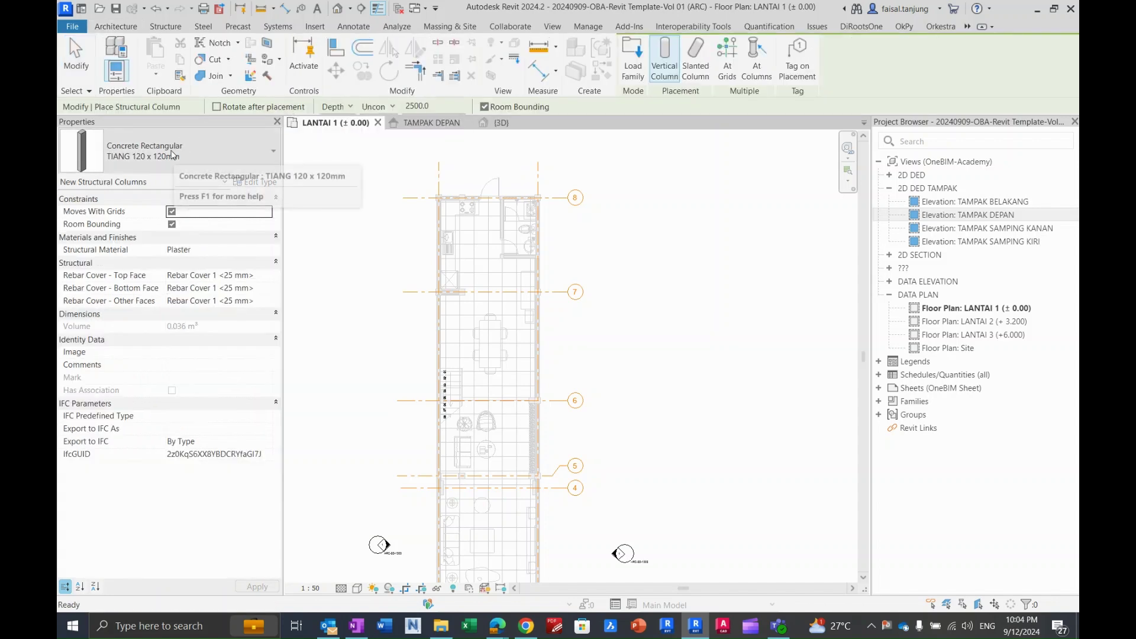
{"action": "scroll", "coordinate": [443, 406], "scroll_direction": "down", "scroll_amount": 10}
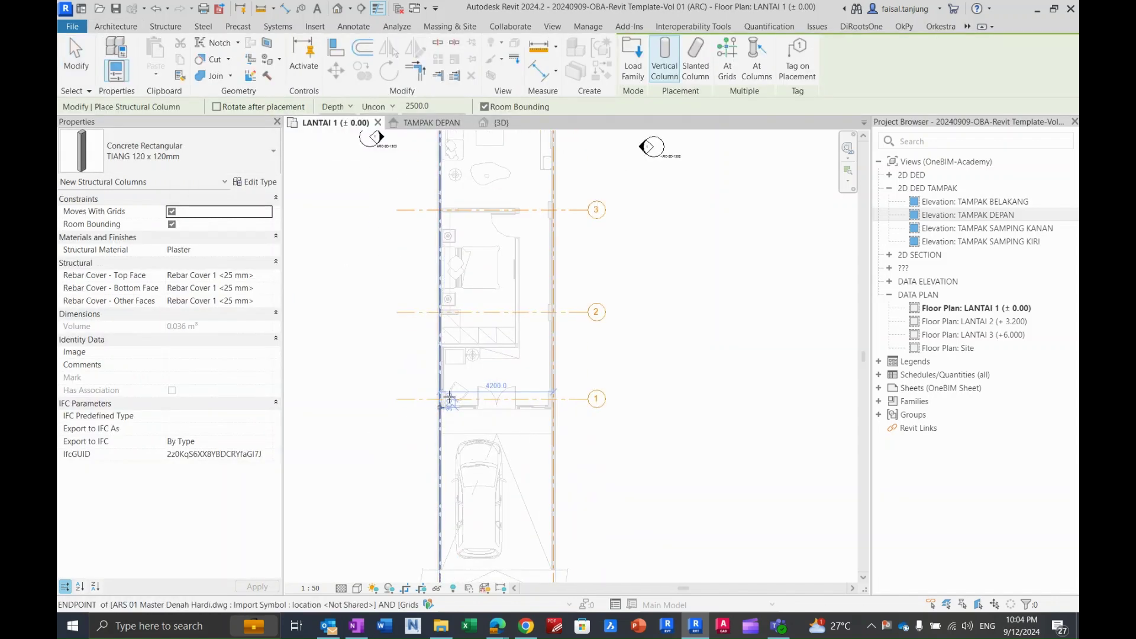
{"action": "scroll", "coordinate": [442, 406], "scroll_direction": "up", "scroll_amount": 8}
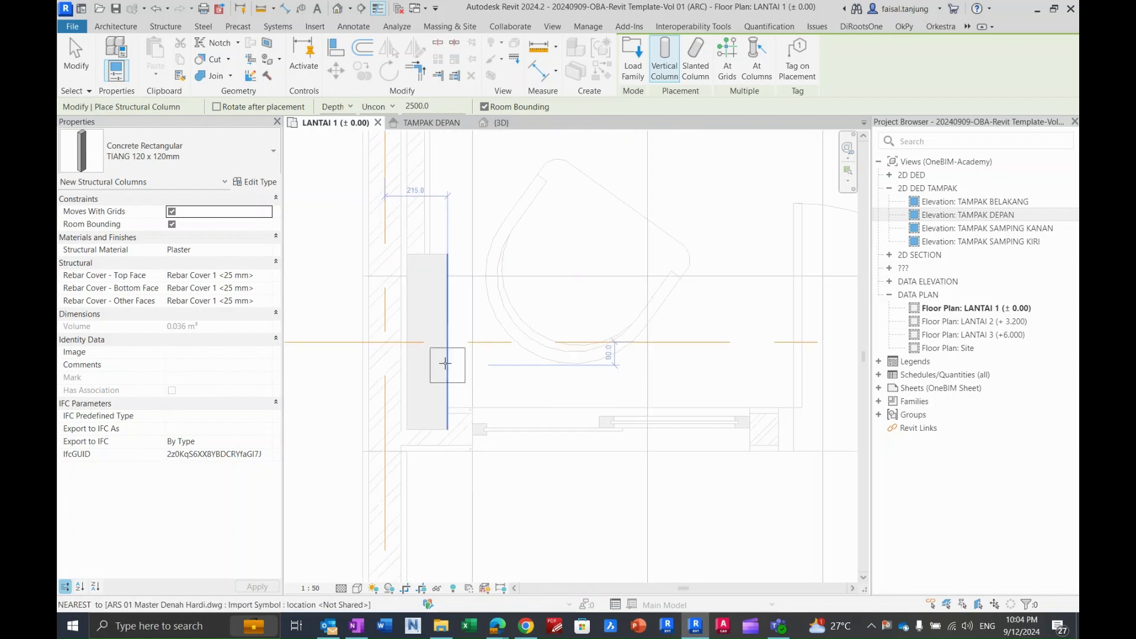
{"action": "key", "text": "Escape"}
{"action": "key", "text": "Escape"}
Add an aligned dimension along the long side of the grey column near grid 1 on the LANTAI 1 plan.
{"action": "middle_click_drag", "start_coordinate": [444, 367], "coordinate": [438, 320]}
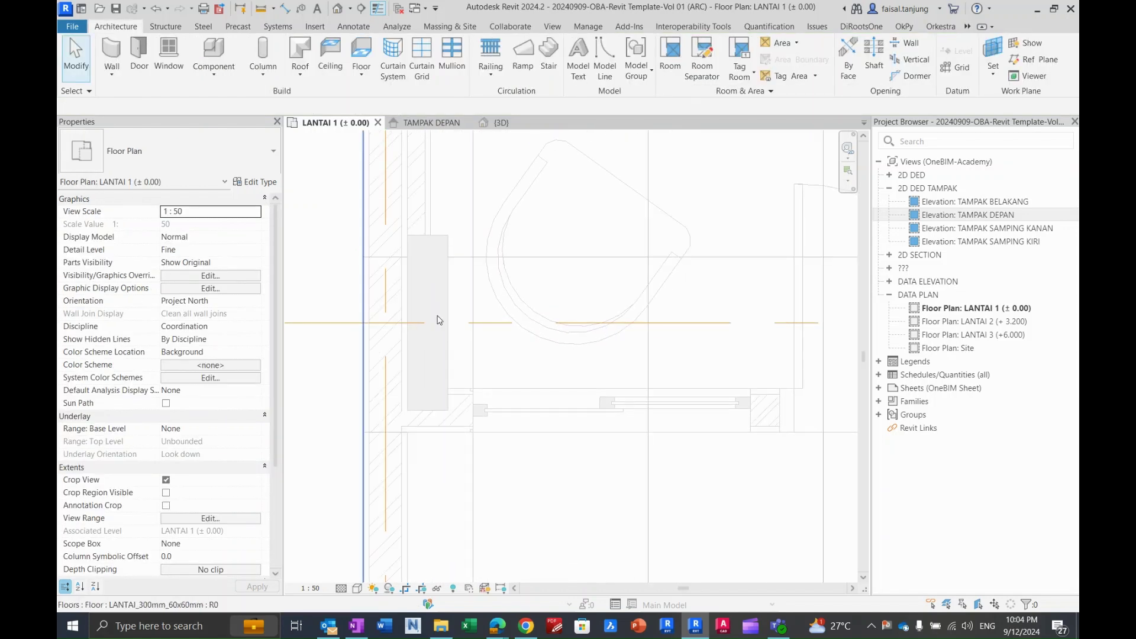
{"action": "left_click", "coordinate": [354, 27]}
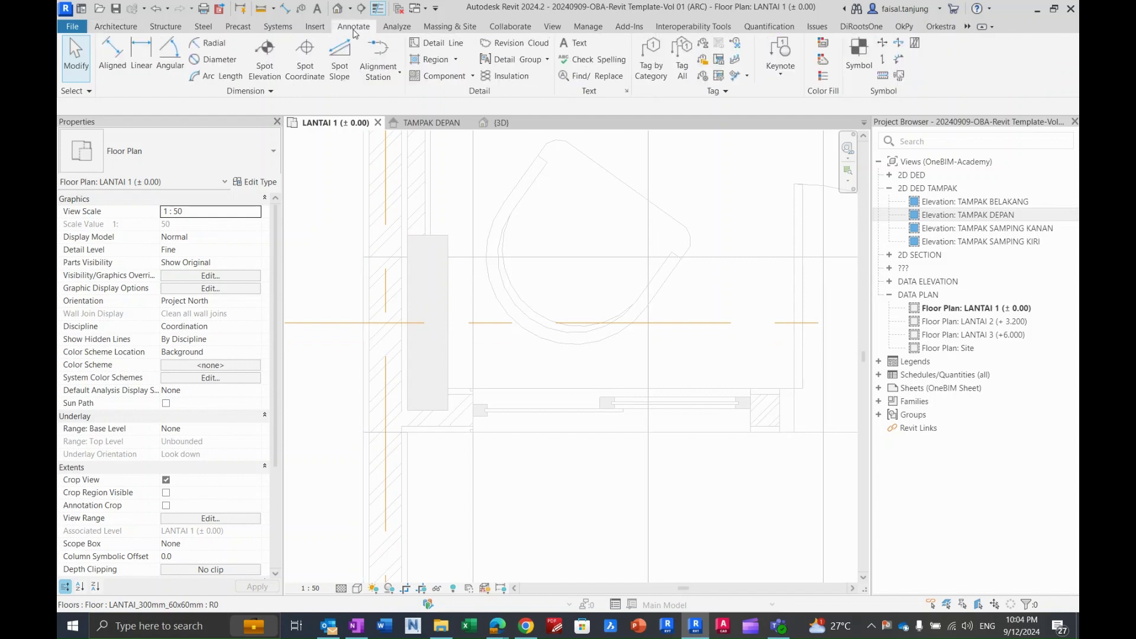
{"action": "left_click", "coordinate": [113, 56]}
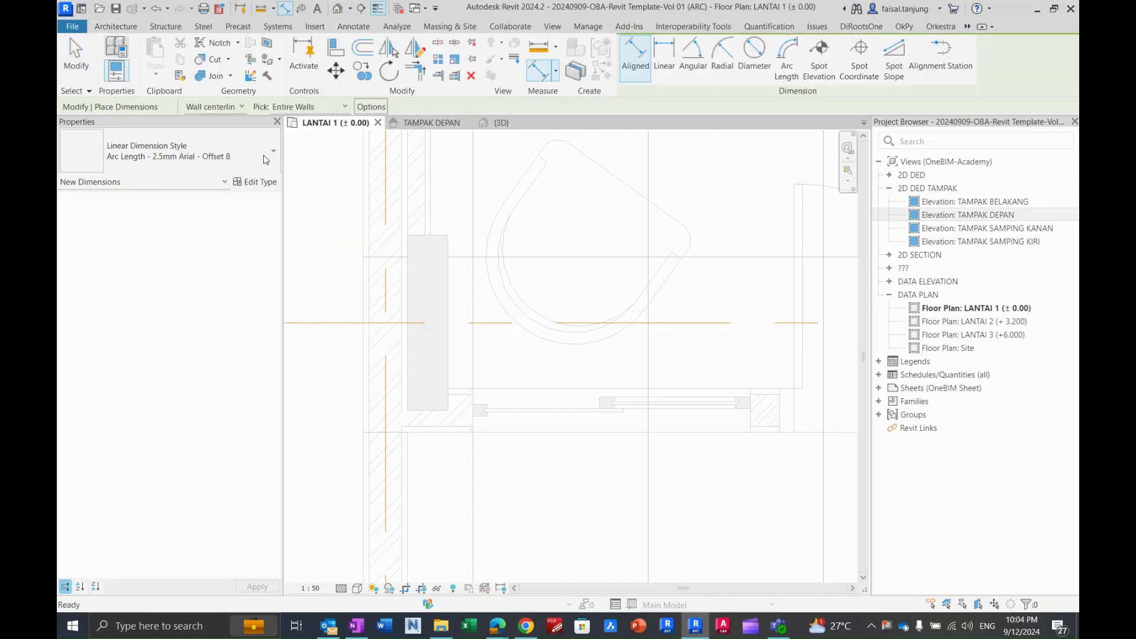
{"action": "scroll", "coordinate": [442, 264], "scroll_direction": "up", "scroll_amount": 3}
{"action": "scroll", "coordinate": [432, 503], "scroll_direction": "down", "scroll_amount": 3}
{"action": "scroll", "coordinate": [464, 324], "scroll_direction": "up", "scroll_amount": 1}
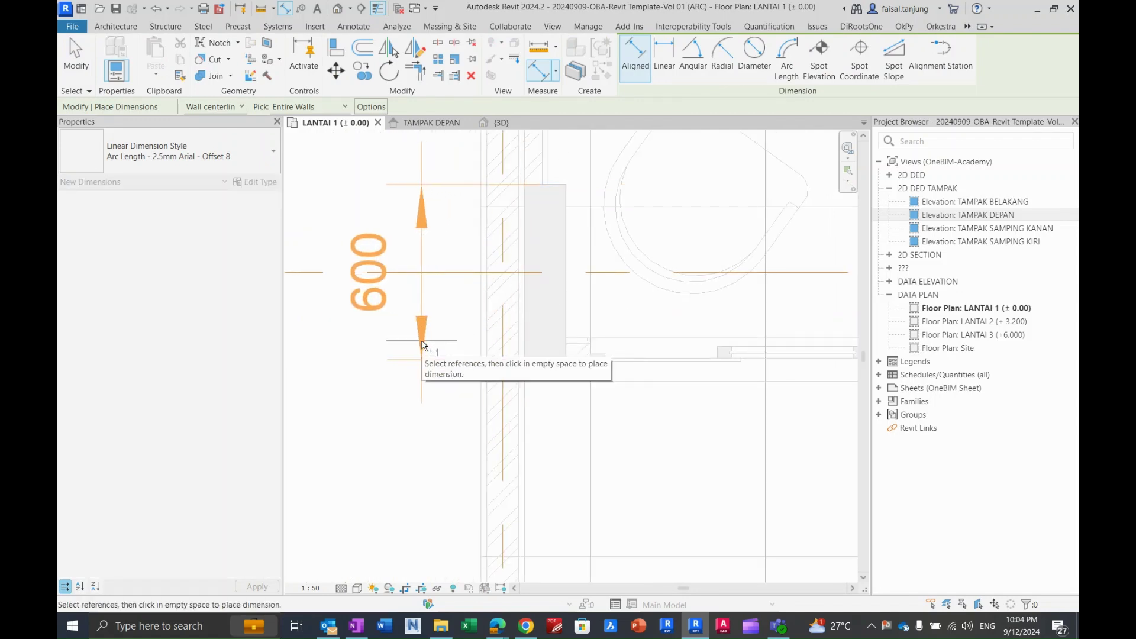
Add an aligned dimension across the short side of the grey column, placing it above the column, and end dimensioning.
{"action": "scroll", "coordinate": [508, 270], "scroll_direction": "up", "scroll_amount": 1}
{"action": "left_click", "coordinate": [524, 246]}
{"action": "left_click", "coordinate": [577, 247]}
{"action": "scroll", "coordinate": [556, 248], "scroll_direction": "down", "scroll_amount": 2}
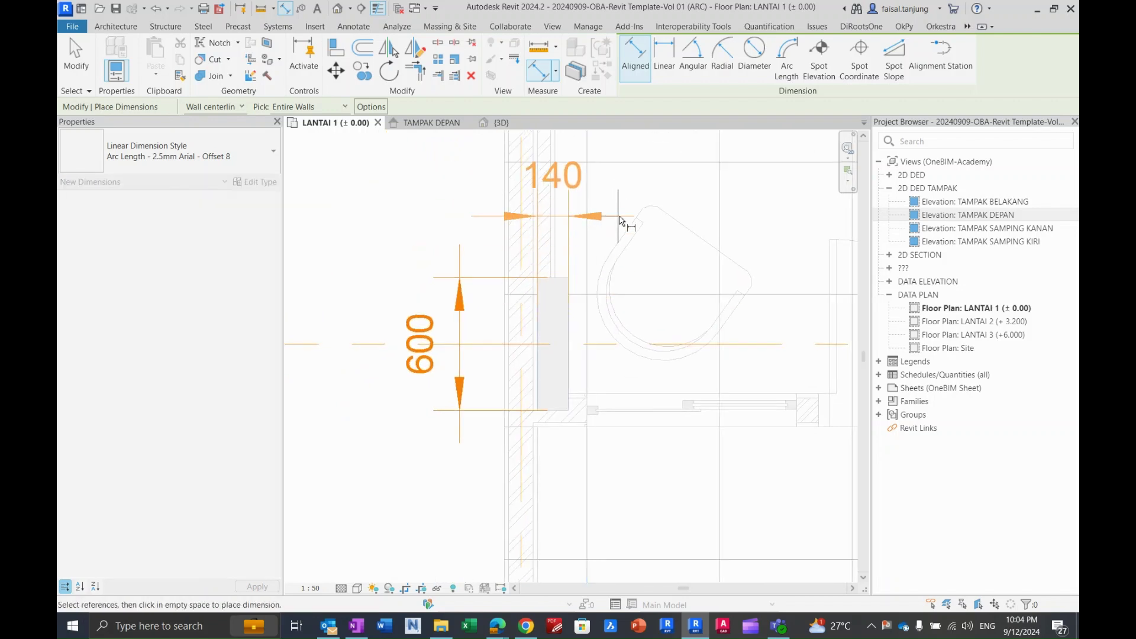
{"action": "left_click", "coordinate": [617, 222]}
{"action": "middle_click_drag", "start_coordinate": [621, 222], "coordinate": [538, 220]}
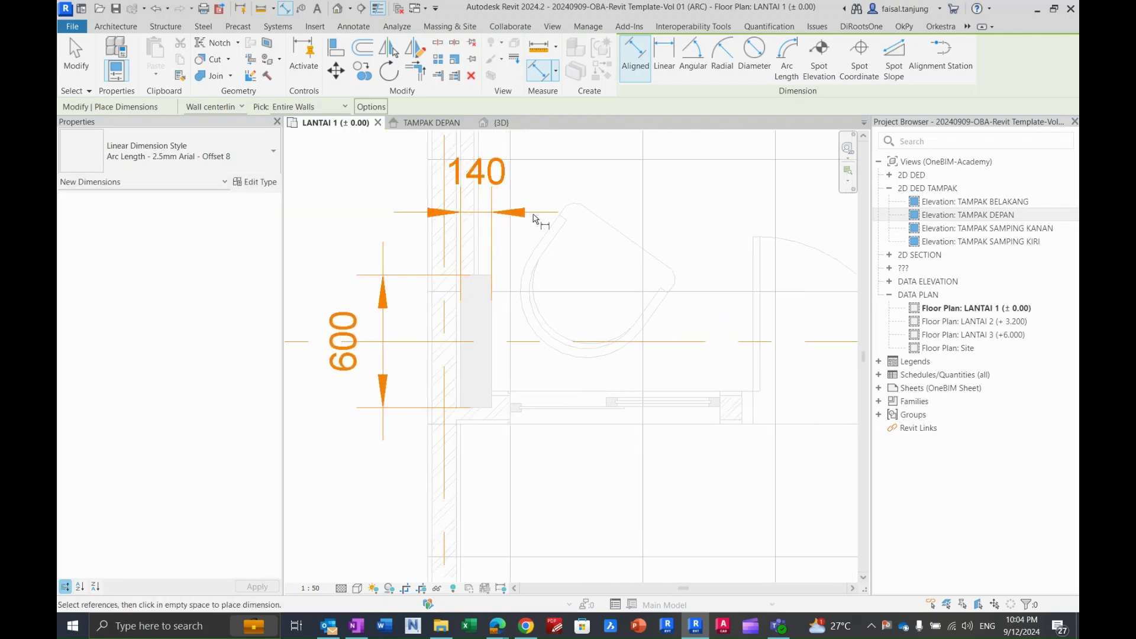
{"action": "key", "text": "Escape"}
{"action": "key", "text": "Escape"}
{"action": "left_click", "coordinate": [384, 334]}
{"action": "middle_click_drag", "start_coordinate": [356, 316], "coordinate": [378, 319]}
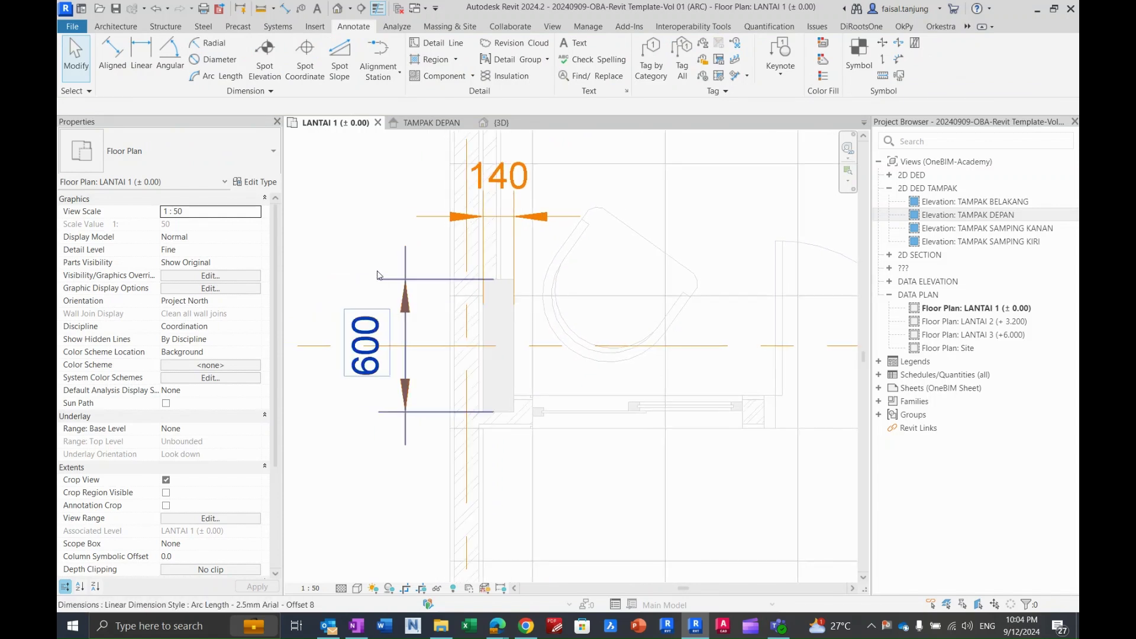
{"action": "middle_click_drag", "start_coordinate": [358, 238], "coordinate": [363, 238]}
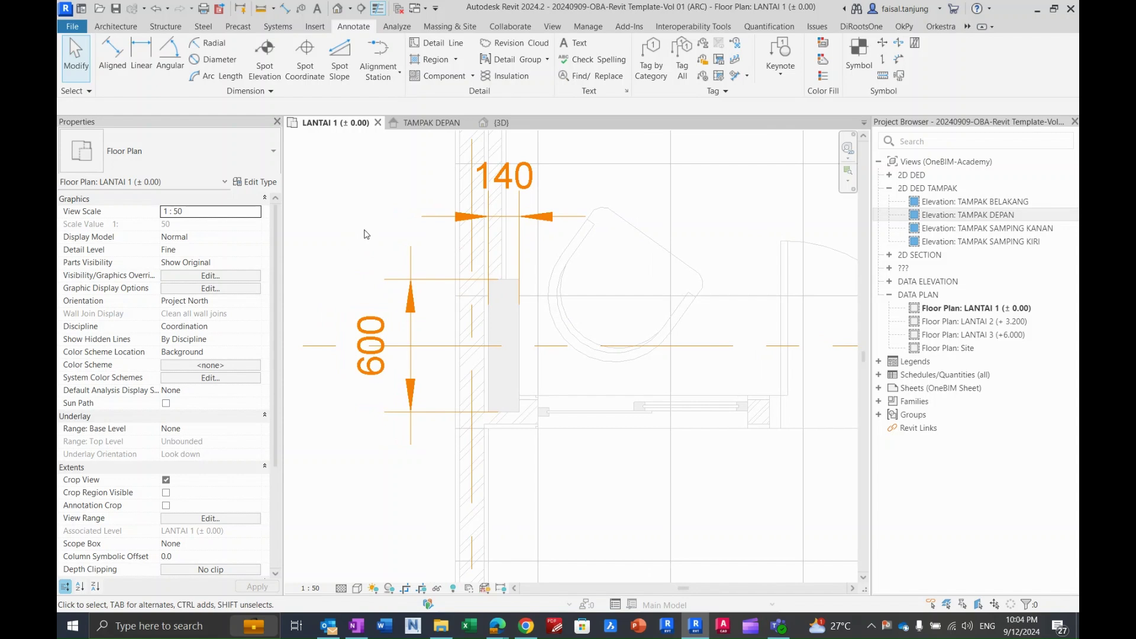
Start placing a vertical structural column and choose the Concrete Rectangular type TIANG 600 x 600mm.
{"action": "left_click", "coordinate": [116, 27]}
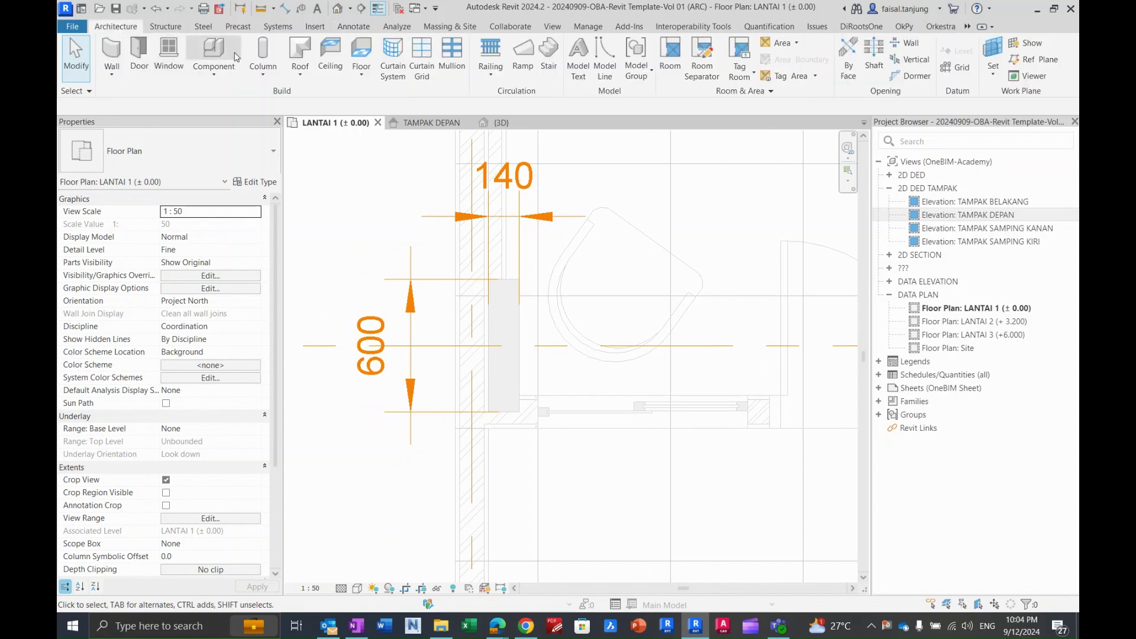
{"action": "left_click", "coordinate": [260, 74]}
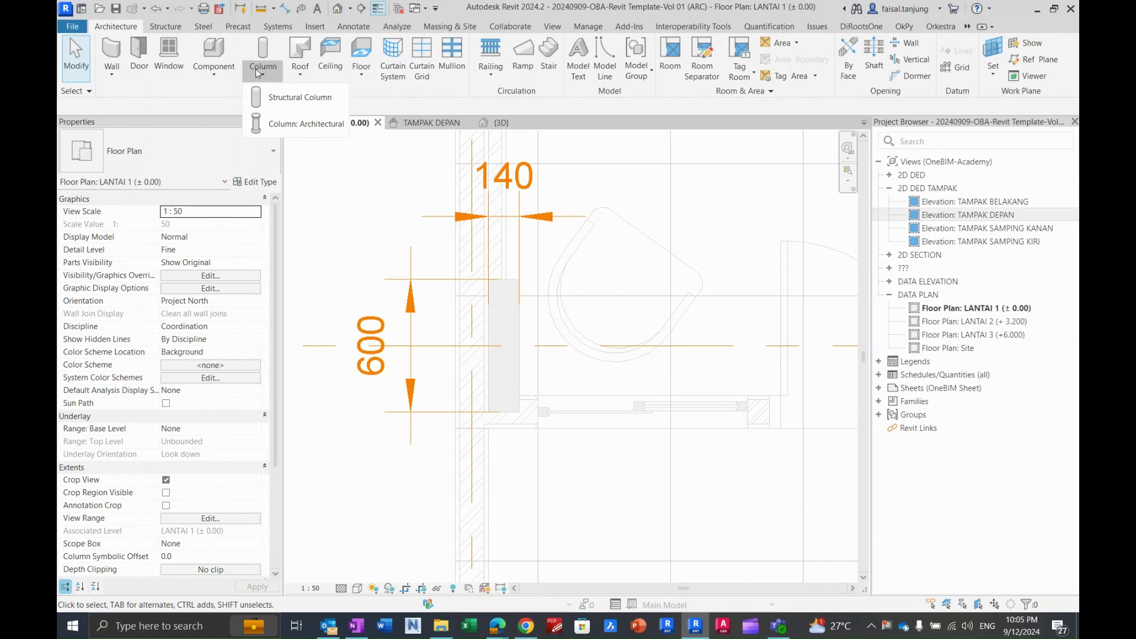
{"action": "left_click", "coordinate": [296, 97]}
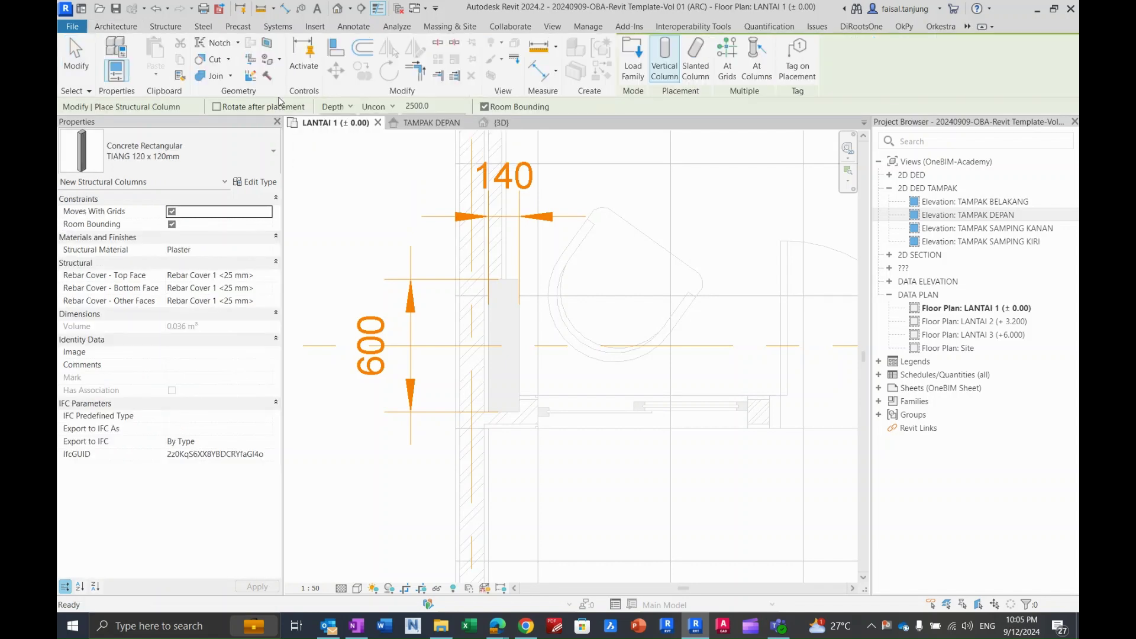
{"action": "left_click", "coordinate": [176, 161]}
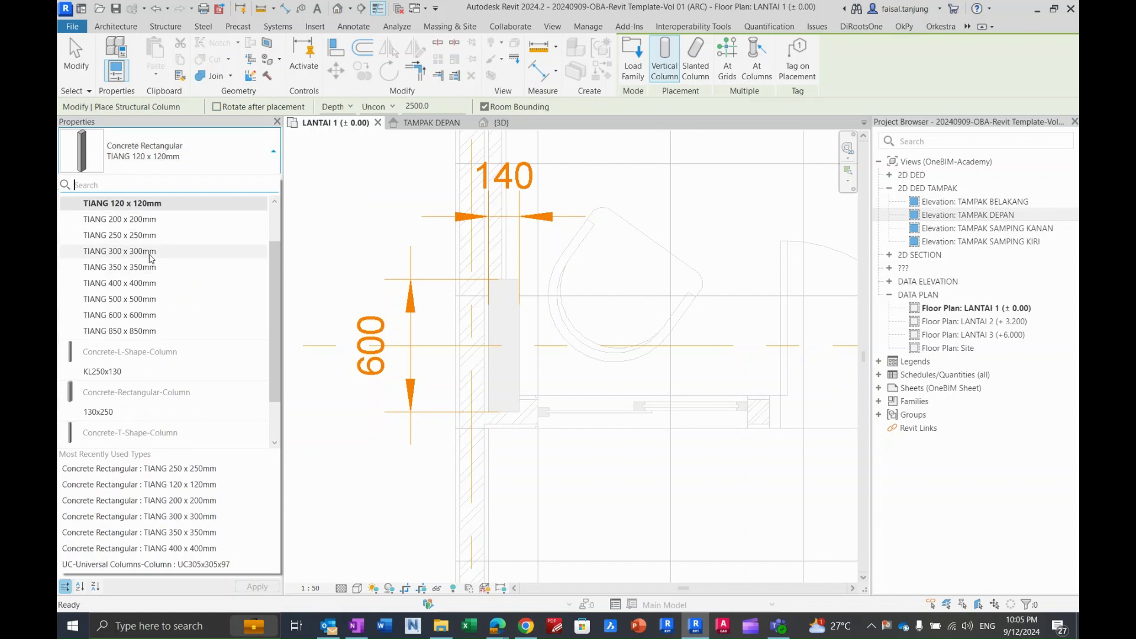
{"action": "scroll", "coordinate": [155, 262], "scroll_direction": "up", "scroll_amount": 1}
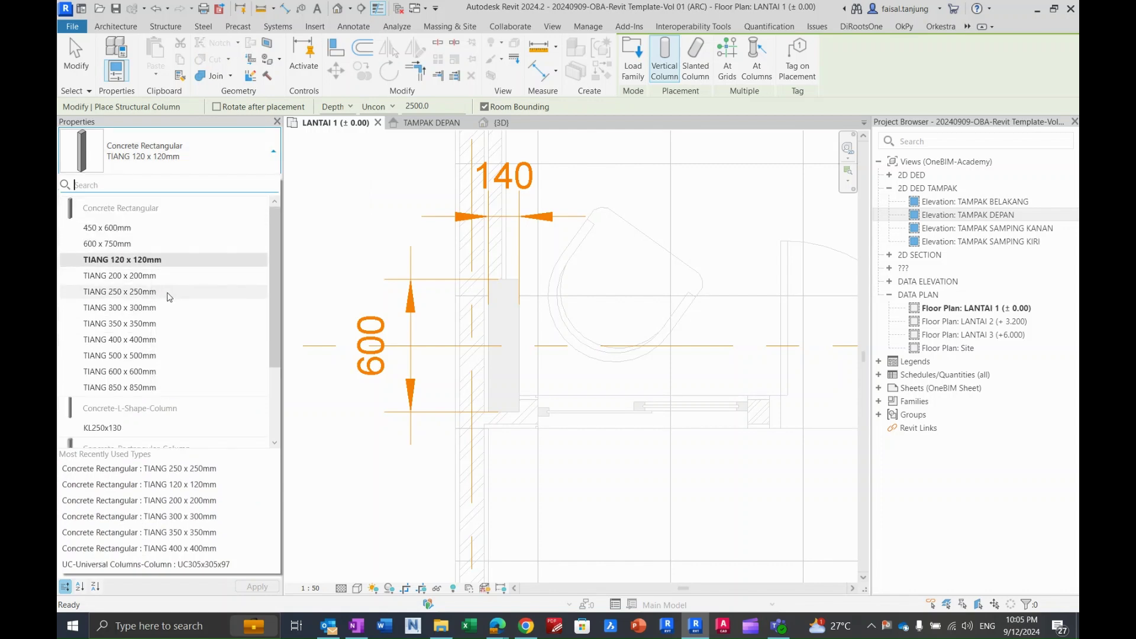
{"action": "scroll", "coordinate": [167, 300], "scroll_direction": "down", "scroll_amount": 1}
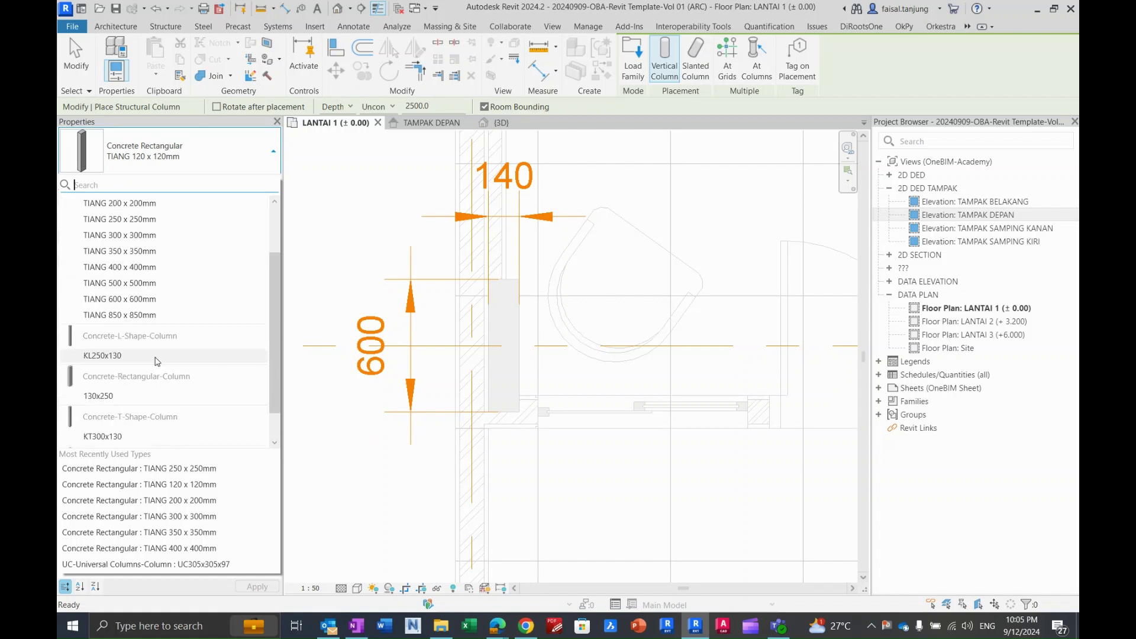
{"action": "scroll", "coordinate": [155, 352], "scroll_direction": "down", "scroll_amount": 1}
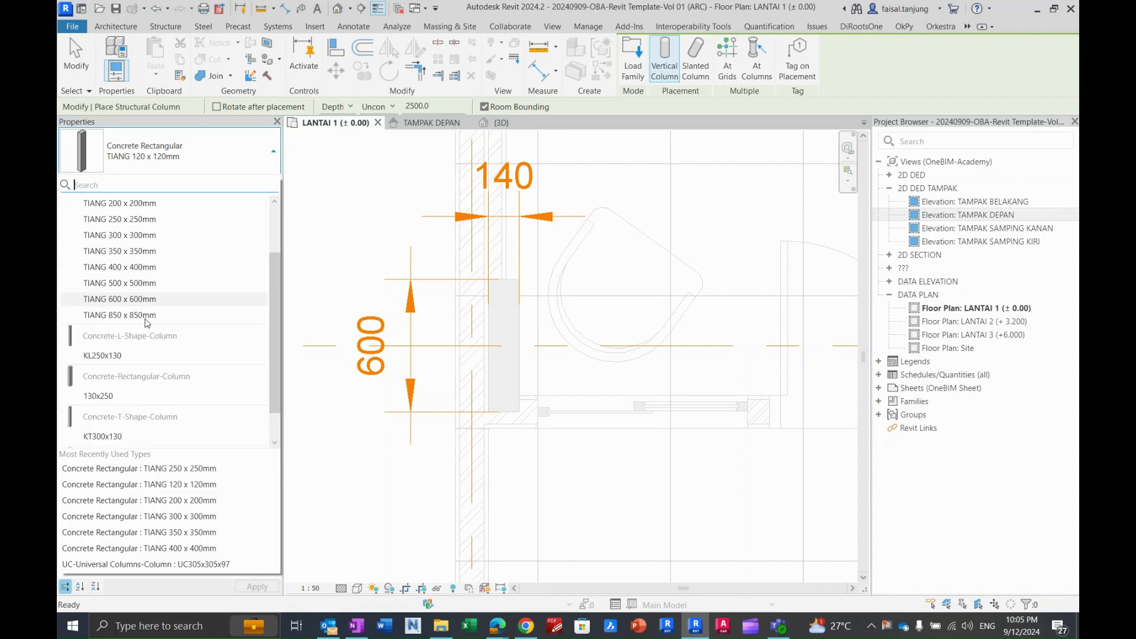
{"action": "scroll", "coordinate": [148, 327], "scroll_direction": "up", "scroll_amount": 3}
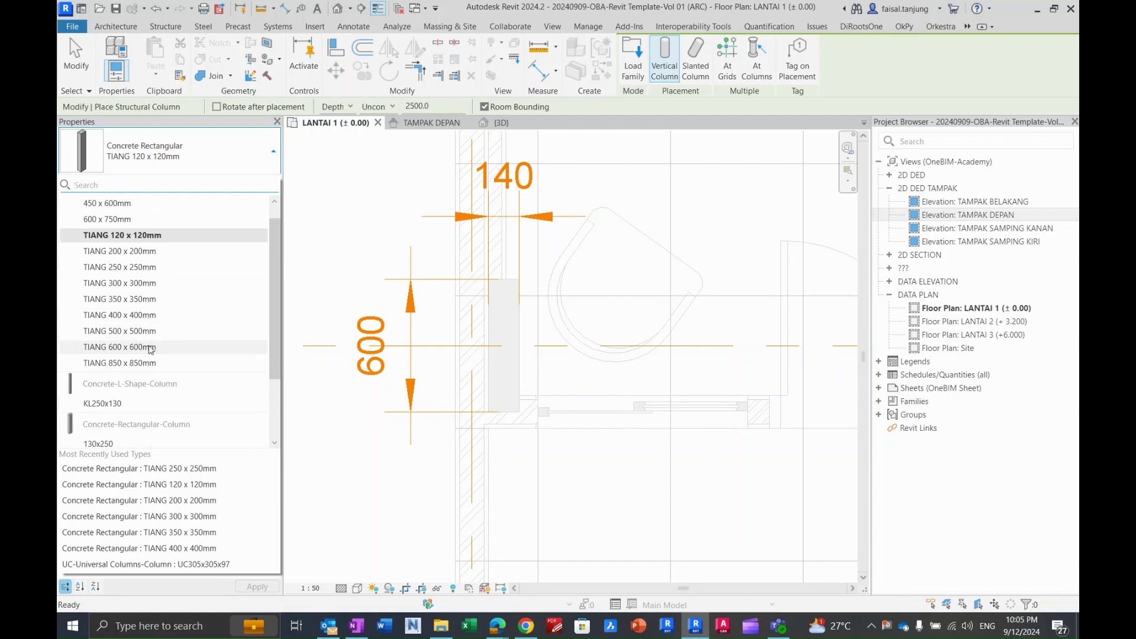
{"action": "left_click", "coordinate": [125, 348]}
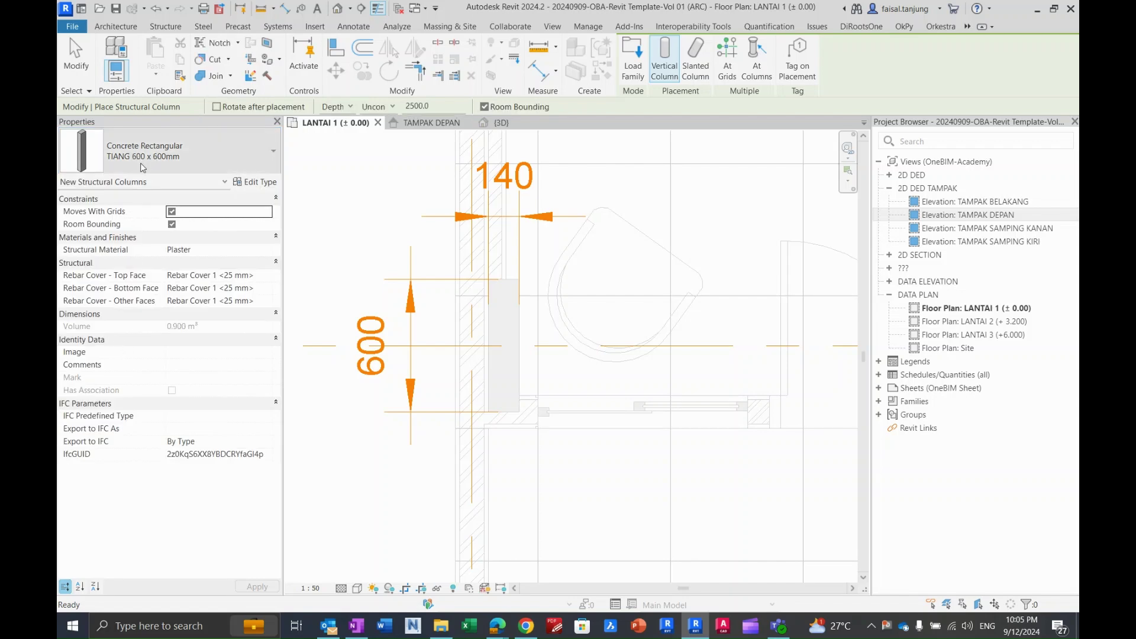
Duplicate the TIANG 600 x 600mm column type under the name TIANG 600 x 140mm.
{"action": "left_click", "coordinate": [256, 183]}
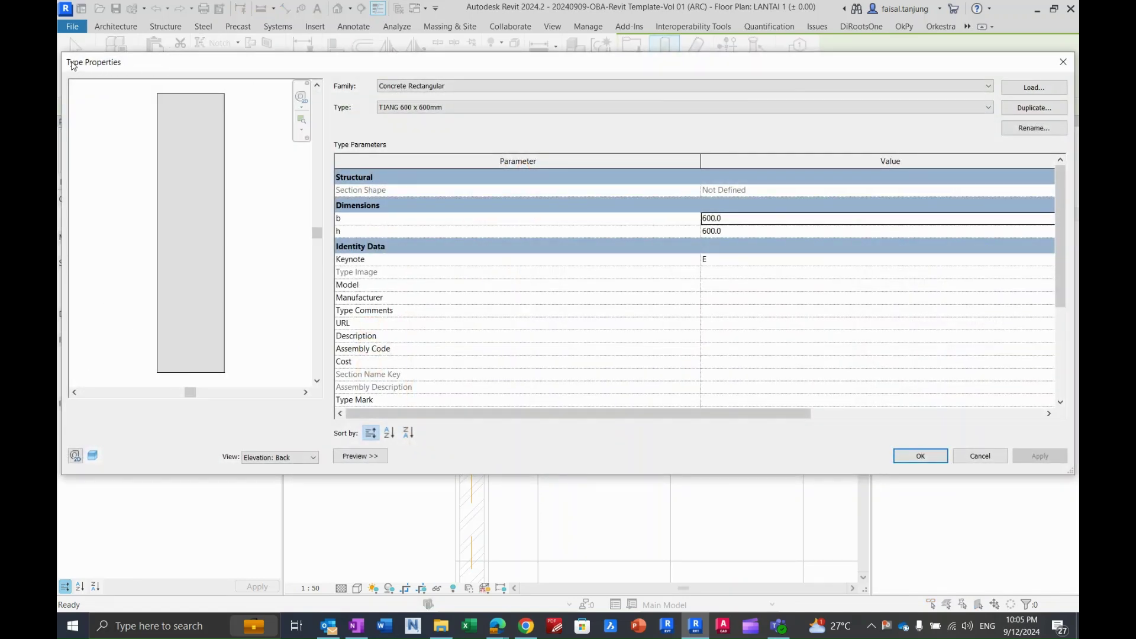
{"action": "left_click_drag", "start_coordinate": [61, 69], "coordinate": [442, 72]}
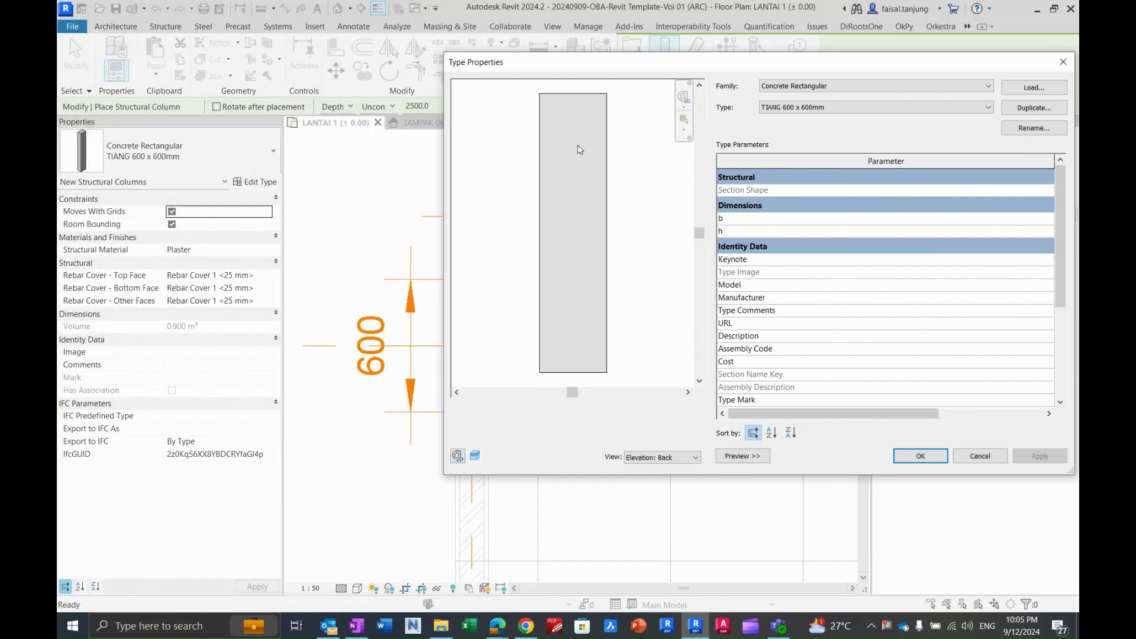
{"action": "left_click_drag", "start_coordinate": [728, 68], "coordinate": [437, 134]}
{"action": "left_click", "coordinate": [644, 446]}
{"action": "left_click", "coordinate": [597, 173]}
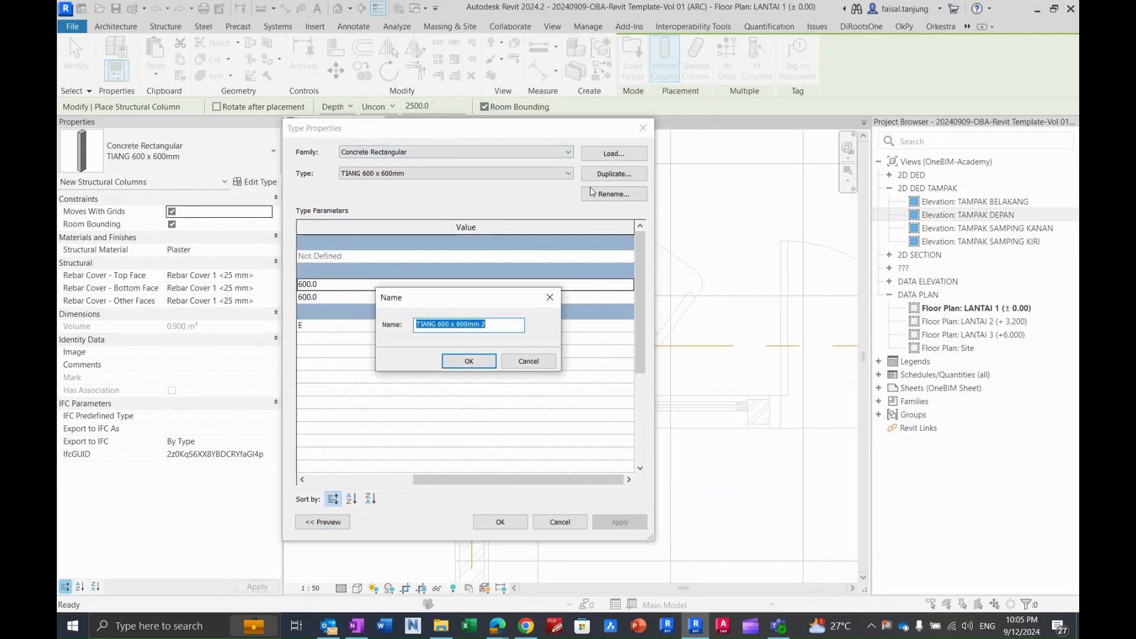
{"action": "left_click", "coordinate": [504, 325]}
{"action": "type", "text": "14"}
{"action": "left_click", "coordinate": [454, 359]}
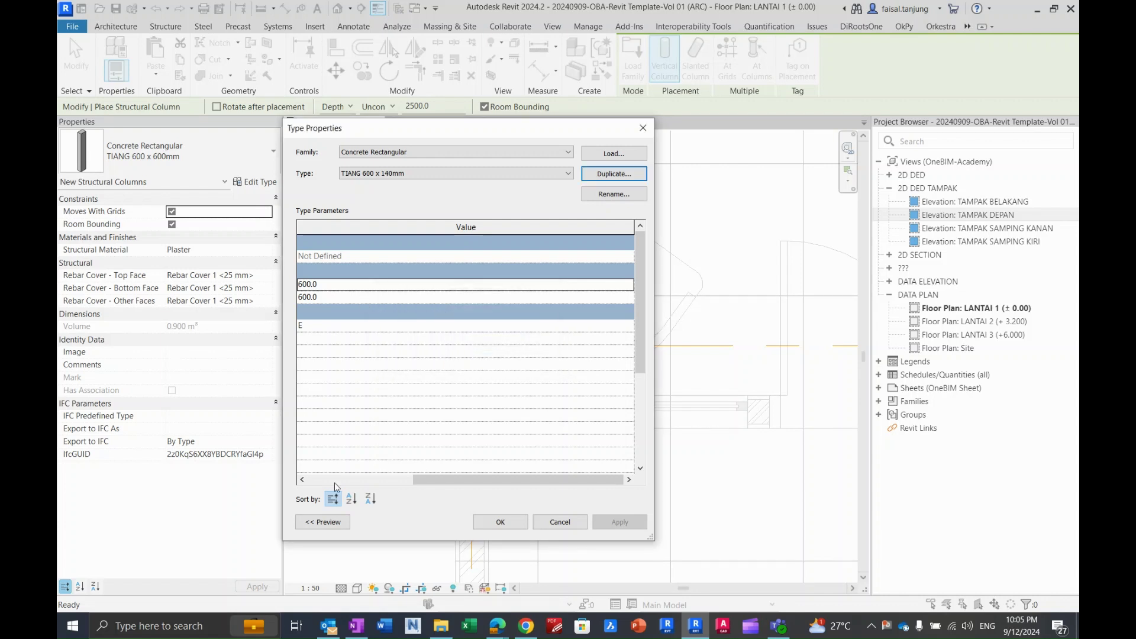
Set dimension b of the TIANG 600 x 140mm type to 140 and accept the type properties.
{"action": "left_click_drag", "start_coordinate": [494, 484], "coordinate": [391, 489]}
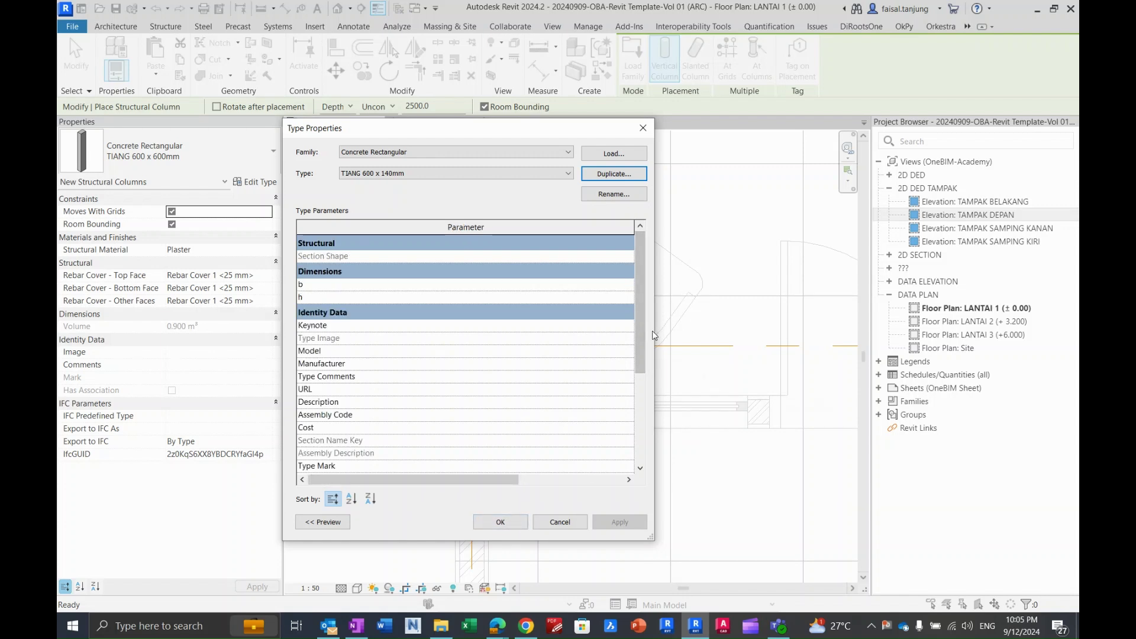
{"action": "left_click_drag", "start_coordinate": [657, 332], "coordinate": [847, 332]}
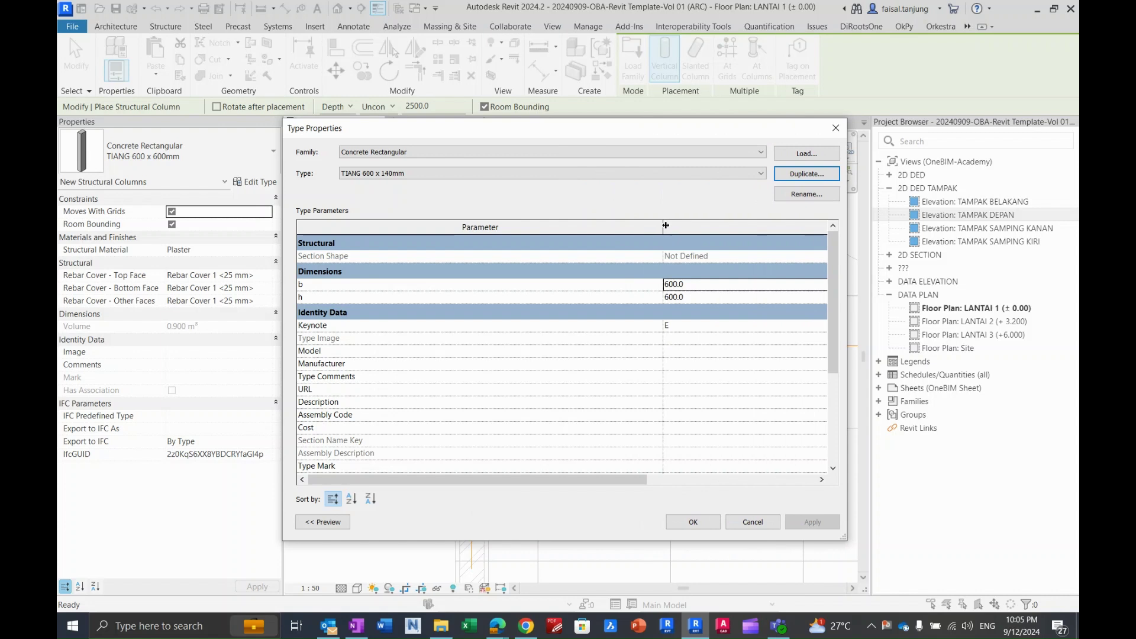
{"action": "left_click_drag", "start_coordinate": [664, 225], "coordinate": [458, 225]}
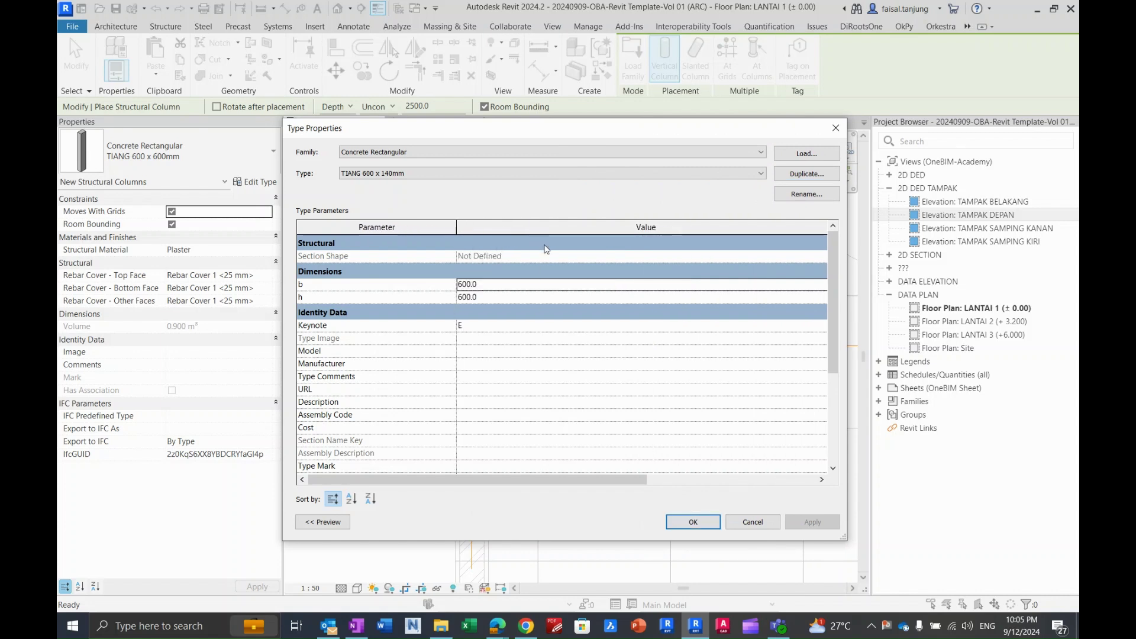
{"action": "left_click_drag", "start_coordinate": [847, 222], "coordinate": [549, 229]}
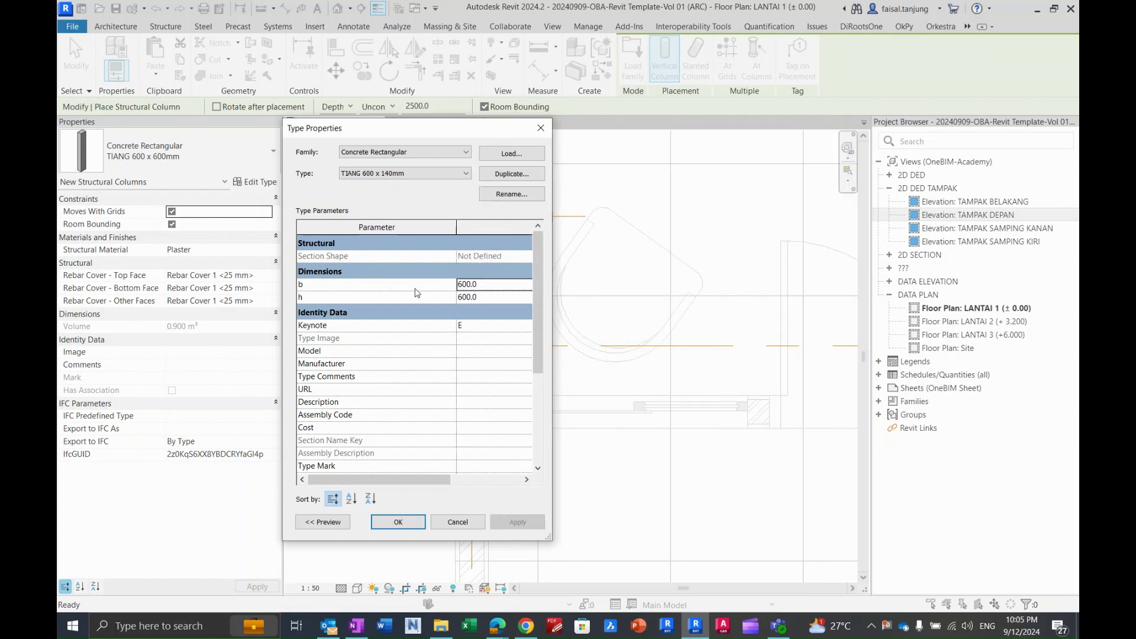
{"action": "left_click_drag", "start_coordinate": [408, 132], "coordinate": [567, 105]}
{"action": "left_click", "coordinate": [652, 264]}
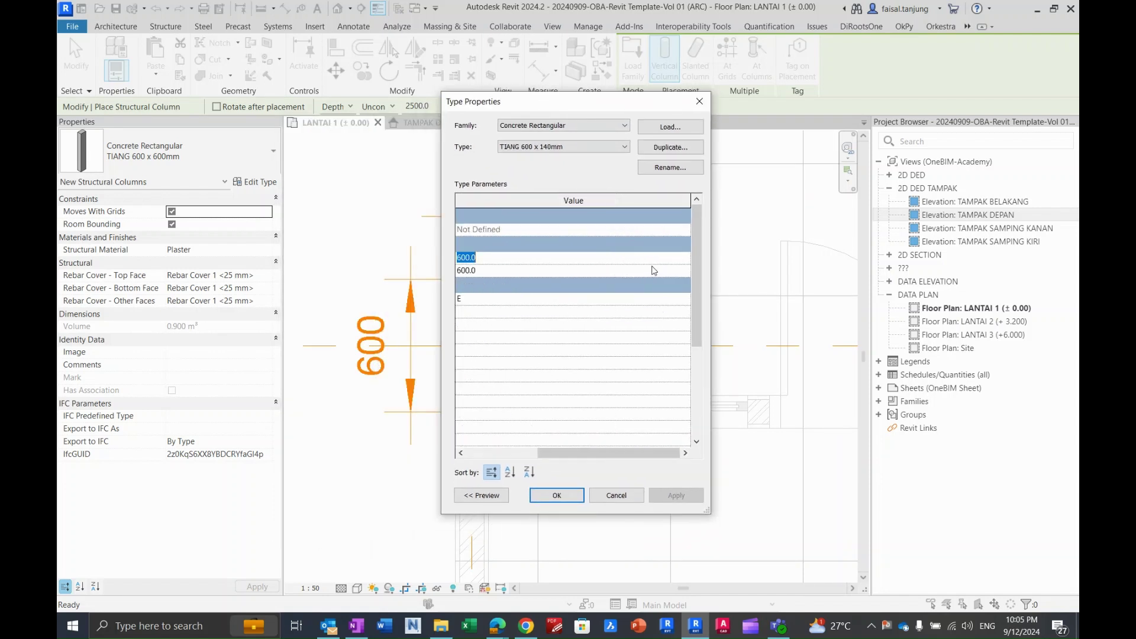
{"action": "left_click", "coordinate": [555, 269]}
{"action": "left_click_drag", "start_coordinate": [569, 448], "coordinate": [498, 451]}
{"action": "left_click", "coordinate": [657, 271]}
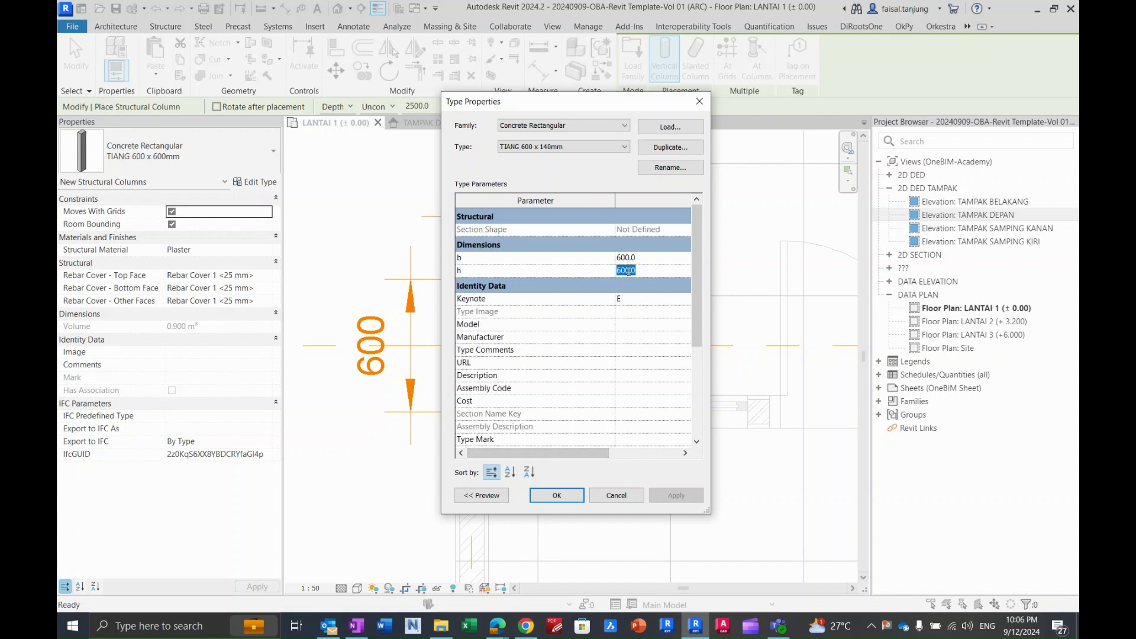
{"action": "left_click", "coordinate": [655, 258]}
{"action": "type", "text": "140"}
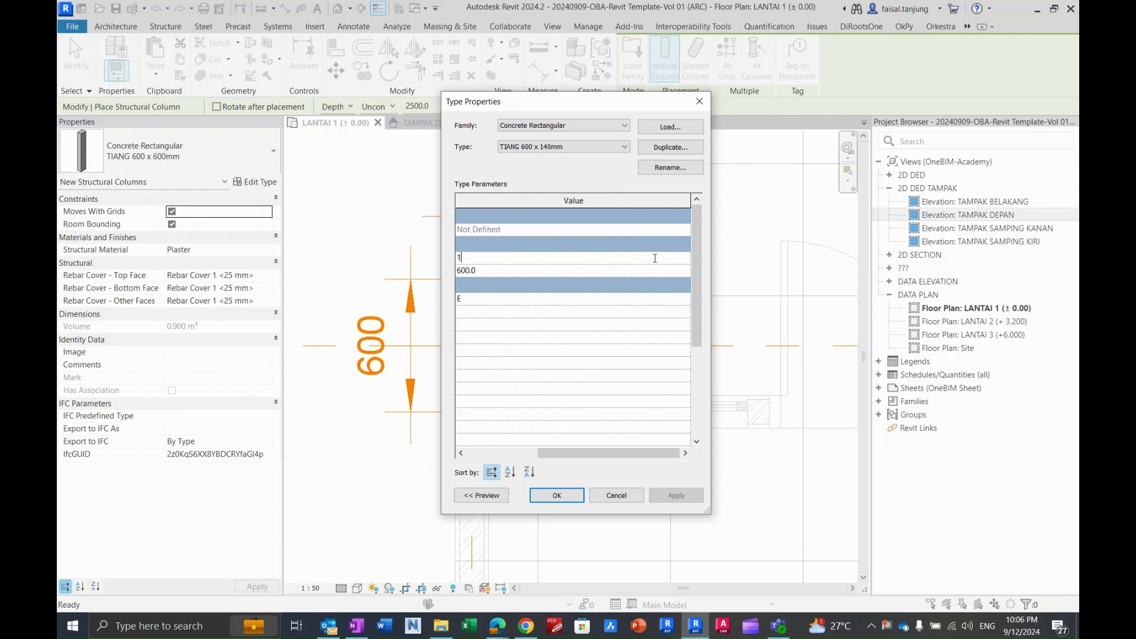
{"action": "left_click", "coordinate": [584, 496]}
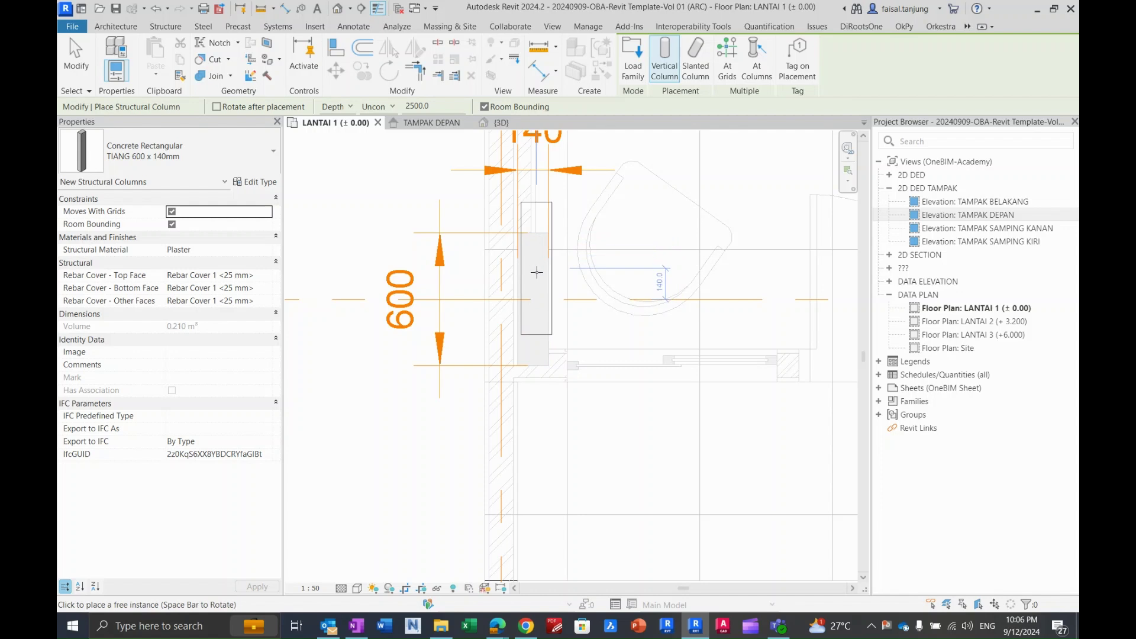
Place the TIANG 600 x 140mm column over the grey column footprint on grid 1 and end column placement.
{"action": "scroll", "coordinate": [538, 278], "scroll_direction": "up", "scroll_amount": 1}
{"action": "scroll", "coordinate": [347, 261], "scroll_direction": "down", "scroll_amount": 1}
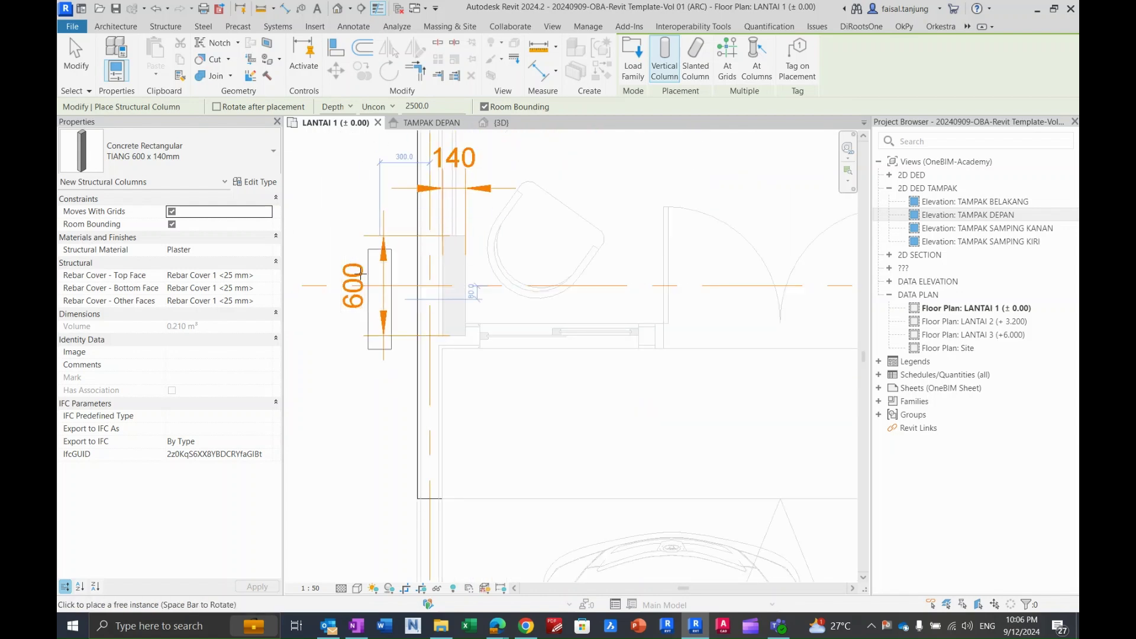
{"action": "scroll", "coordinate": [459, 296], "scroll_direction": "up", "scroll_amount": 1}
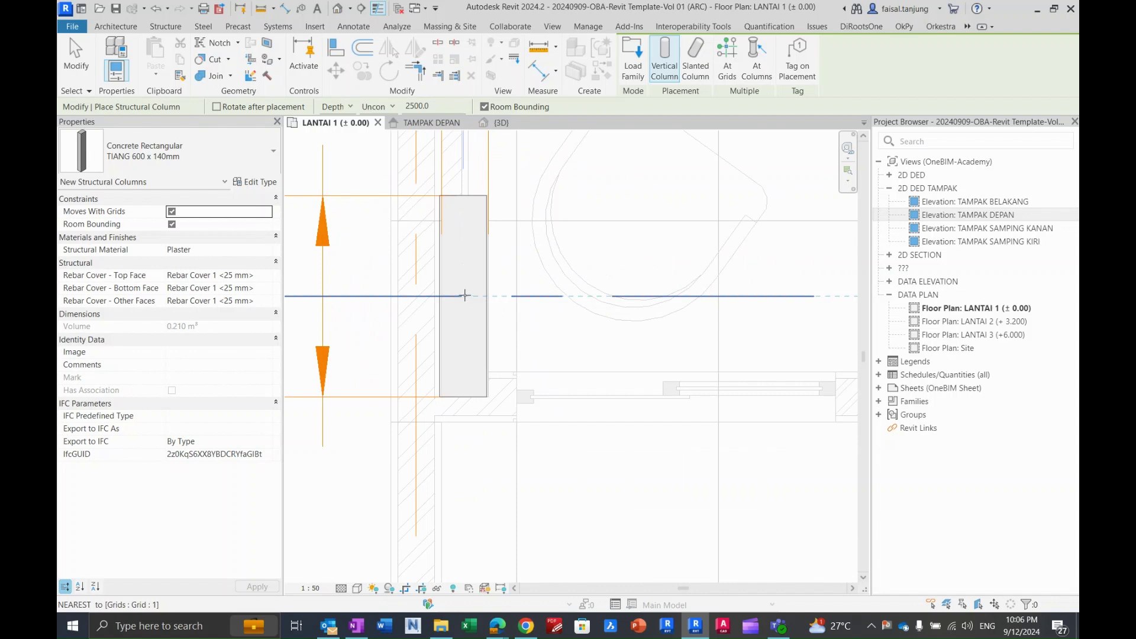
{"action": "left_click", "coordinate": [463, 294]}
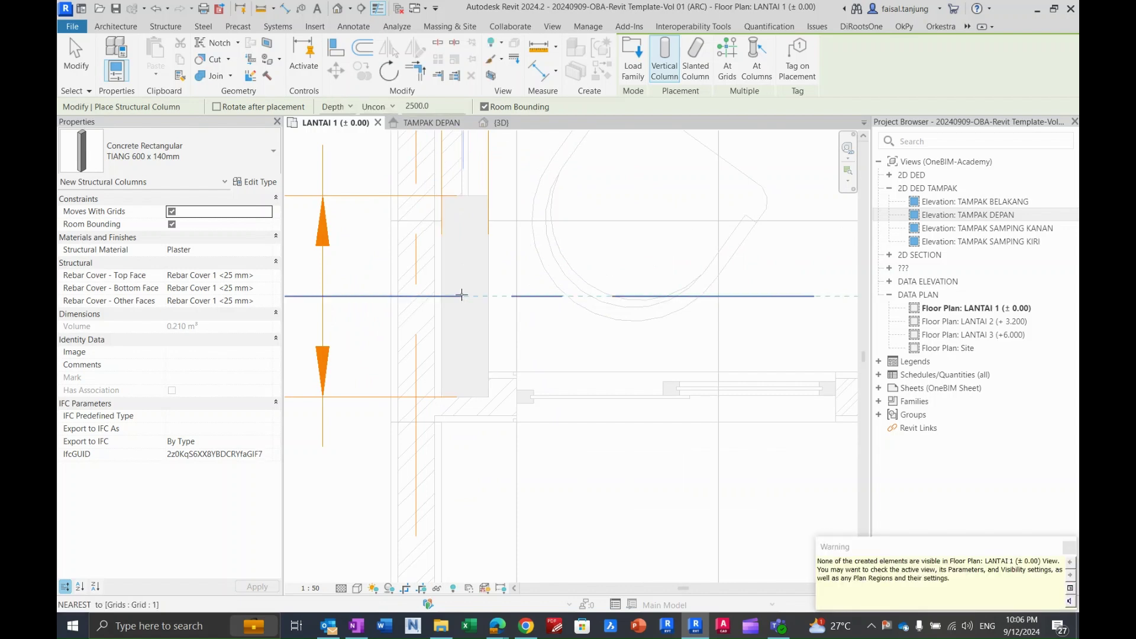
{"action": "key", "text": "Escape"}
{"action": "key", "text": "Escape"}
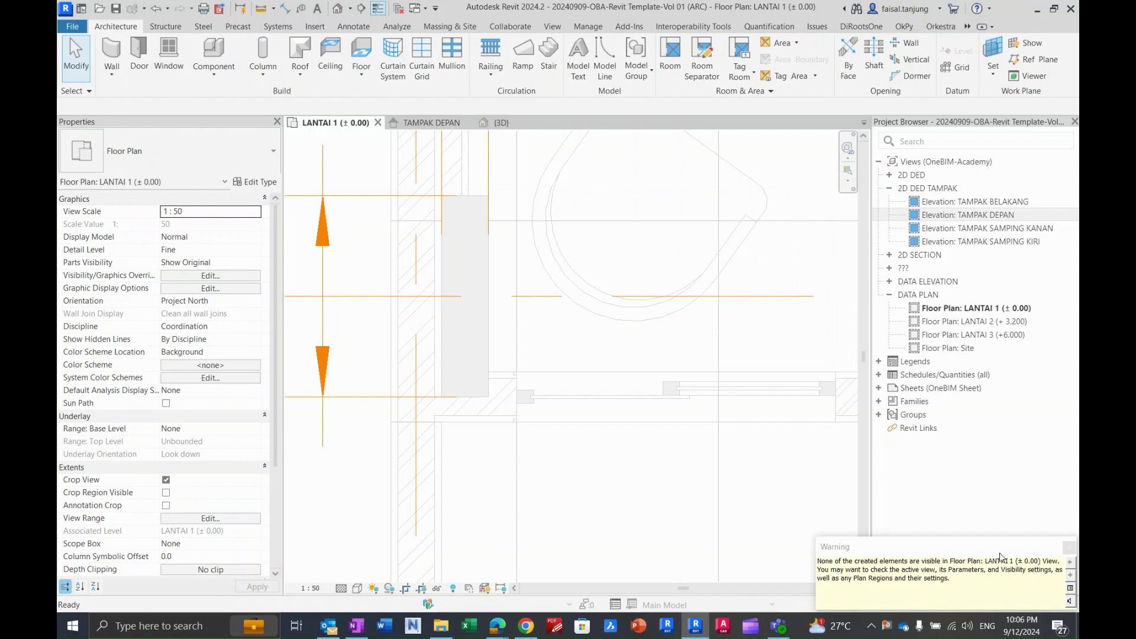
In the 3D view, set the new column's Top Level to LANTAI 3 (+6.000) and its Base Offset to 0.
{"action": "middle_click_drag", "start_coordinate": [455, 260], "coordinate": [454, 284]}
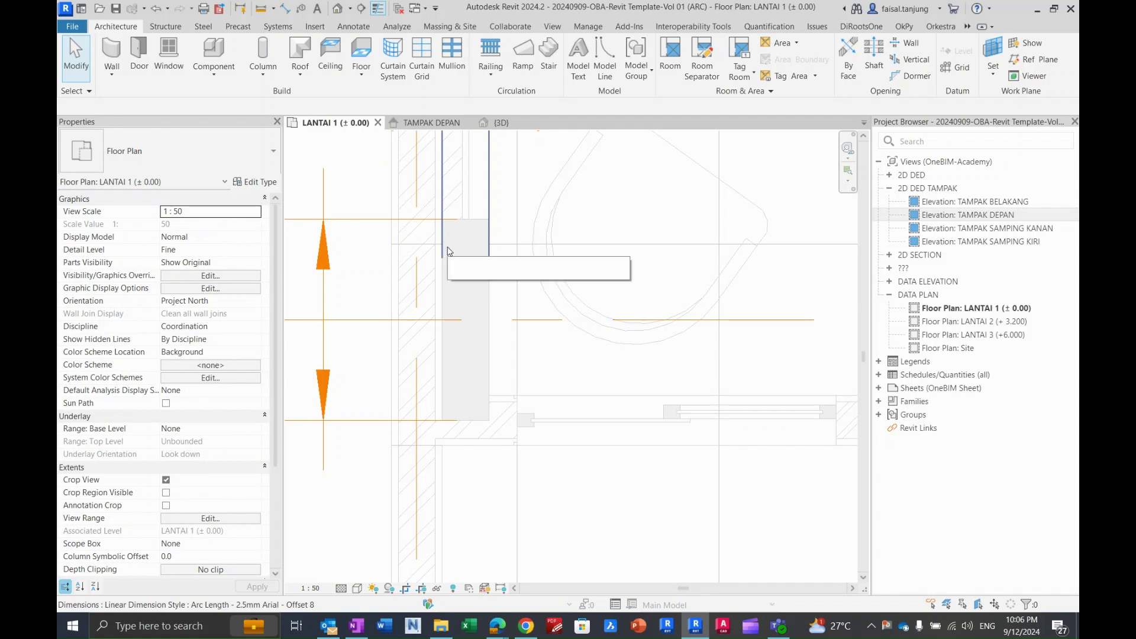
{"action": "left_click", "coordinate": [500, 122]}
{"action": "scroll", "coordinate": [608, 458], "scroll_direction": "down", "scroll_amount": 3}
{"action": "scroll", "coordinate": [570, 393], "scroll_direction": "up", "scroll_amount": 4}
{"action": "left_click", "coordinate": [562, 370]}
{"action": "middle_click_drag", "start_coordinate": [530, 355], "coordinate": [611, 327], "text": "shift"}
{"action": "middle_click_drag", "start_coordinate": [605, 338], "coordinate": [608, 372], "text": "shift"}
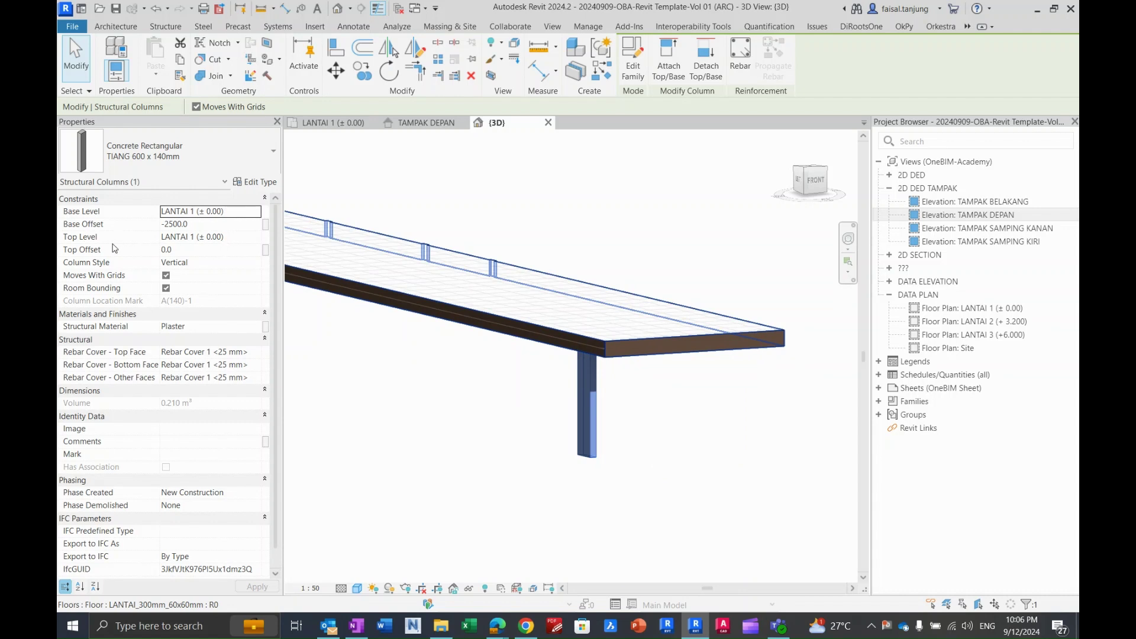
{"action": "left_click", "coordinate": [257, 238]}
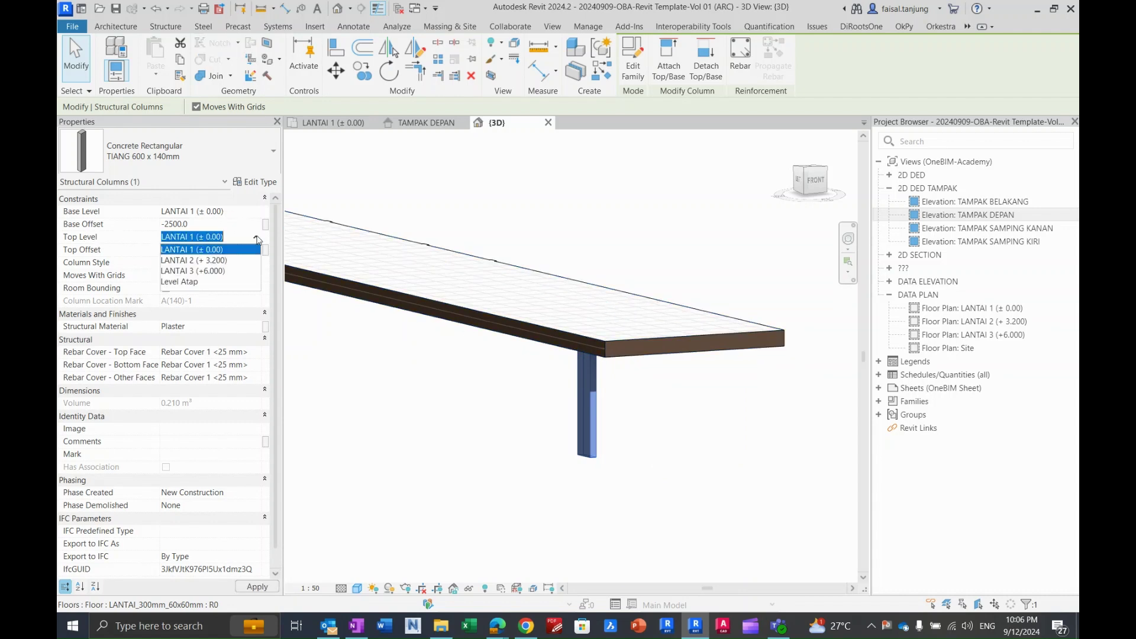
{"action": "left_click", "coordinate": [218, 272]}
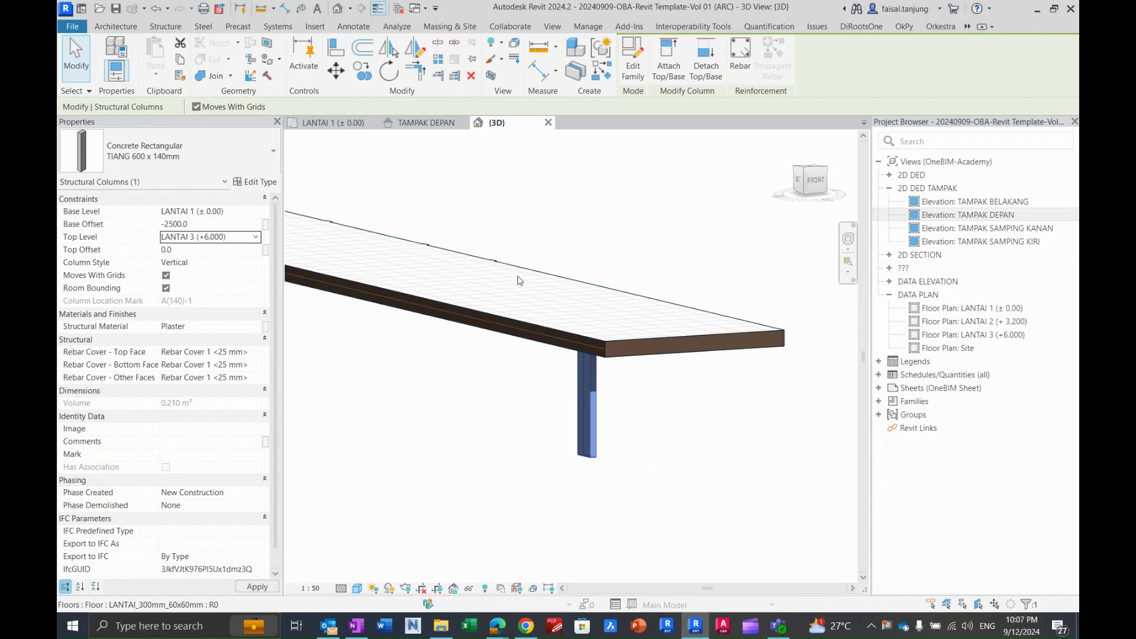
{"action": "left_click", "coordinate": [201, 224]}
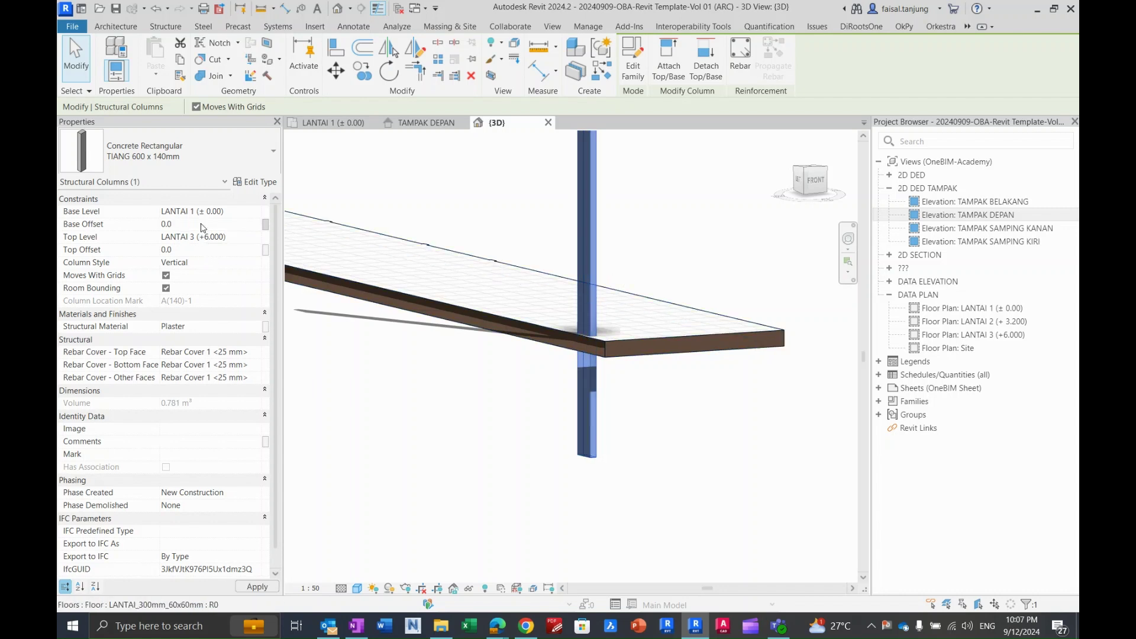
{"action": "key", "text": "Escape"}
Set the Height Offset From Level of the LANTAI_300mm_60x60mm floor to 0 and deselect the floor.
{"action": "middle_click_drag", "start_coordinate": [527, 325], "coordinate": [597, 370], "text": "shift"}
{"action": "scroll", "coordinate": [601, 339], "scroll_direction": "up", "scroll_amount": 3}
{"action": "scroll", "coordinate": [565, 335], "scroll_direction": "down", "scroll_amount": 2}
{"action": "left_click", "coordinate": [566, 358]}
{"action": "scroll", "coordinate": [668, 375], "scroll_direction": "up", "scroll_amount": 2}
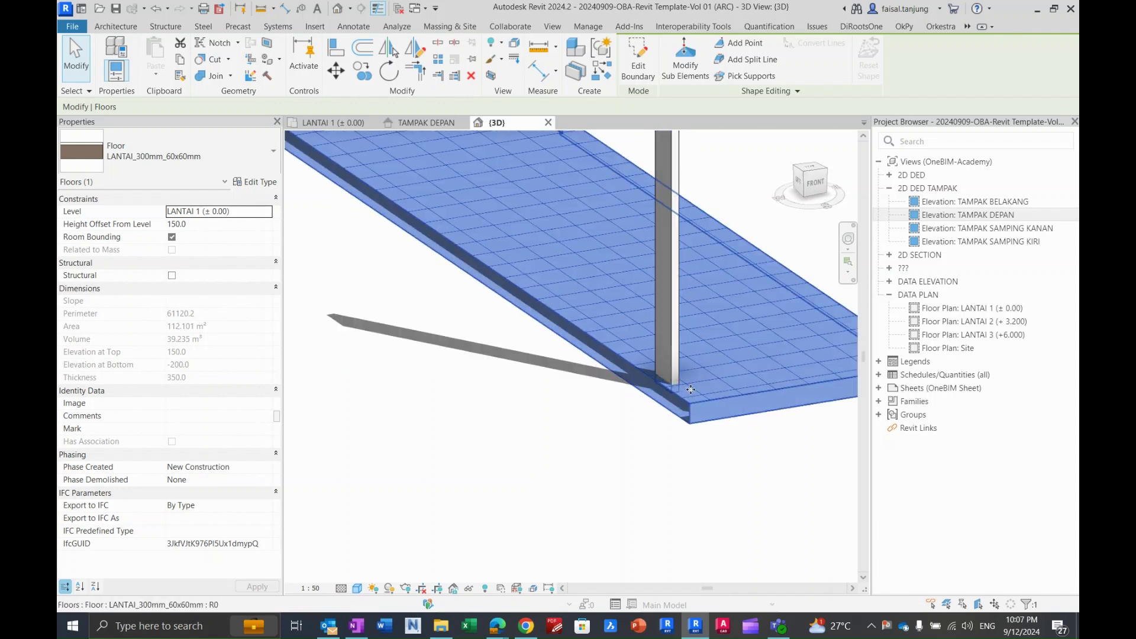
{"action": "scroll", "coordinate": [675, 378], "scroll_direction": "up", "scroll_amount": 1}
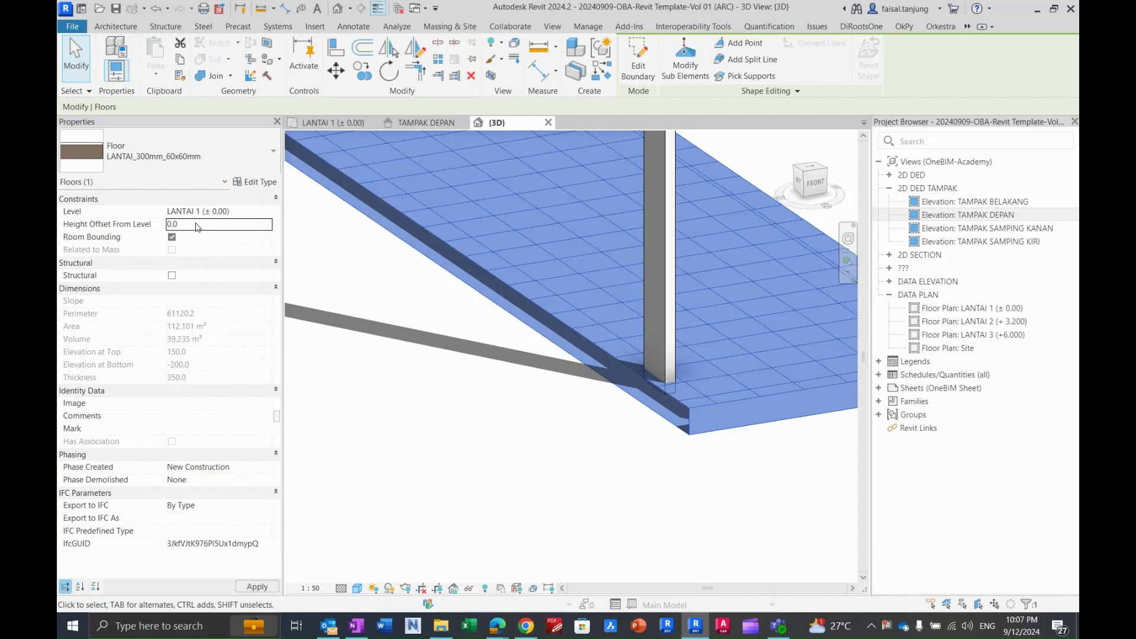
{"action": "key", "text": "Escape"}
{"action": "scroll", "coordinate": [518, 310], "scroll_direction": "down", "scroll_amount": 4}
{"action": "scroll", "coordinate": [394, 288], "scroll_direction": "up", "scroll_amount": 1}
{"action": "middle_click_drag", "start_coordinate": [388, 286], "coordinate": [482, 418]}
{"action": "scroll", "coordinate": [430, 367], "scroll_direction": "down", "scroll_amount": 1}
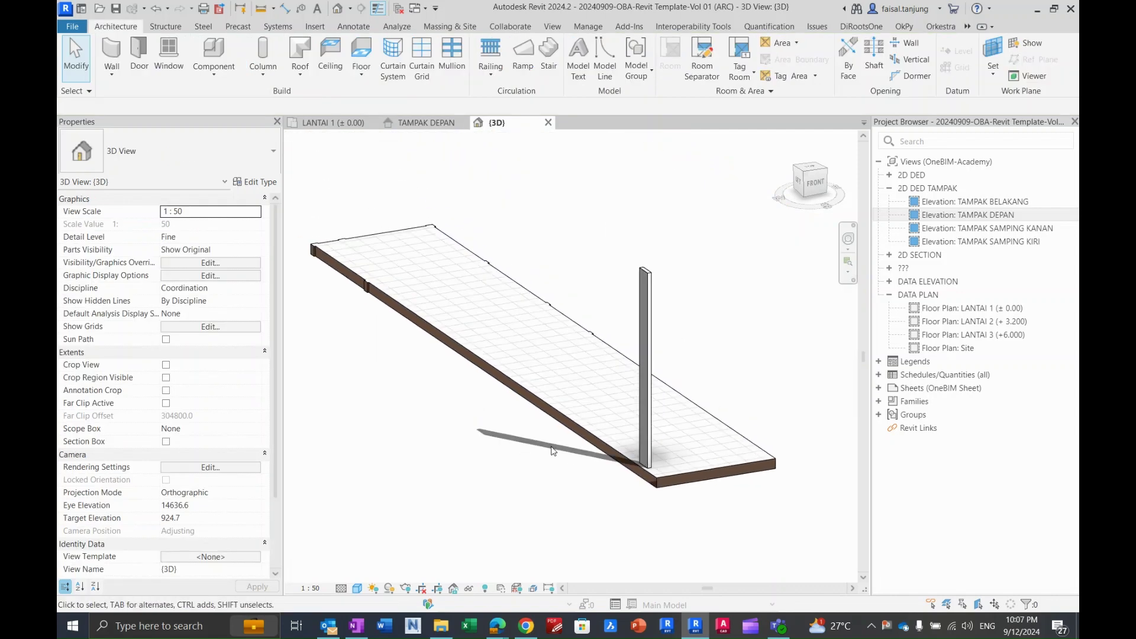
{"action": "left_click", "coordinate": [357, 588]}
{"action": "left_click", "coordinate": [418, 488]}
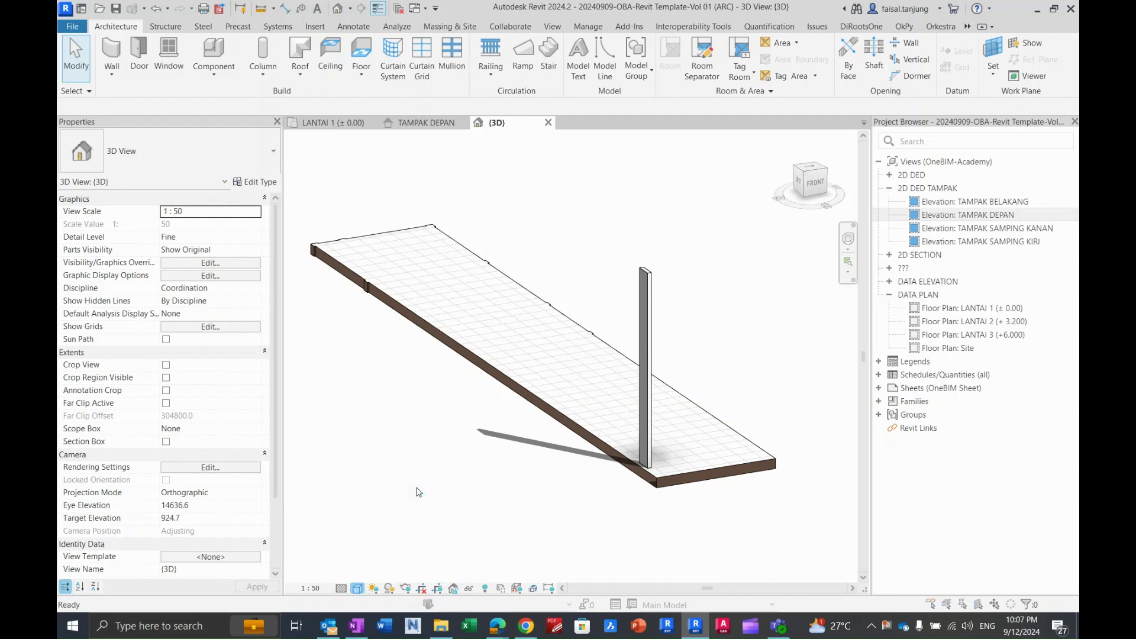
{"action": "key", "text": "Escape"}
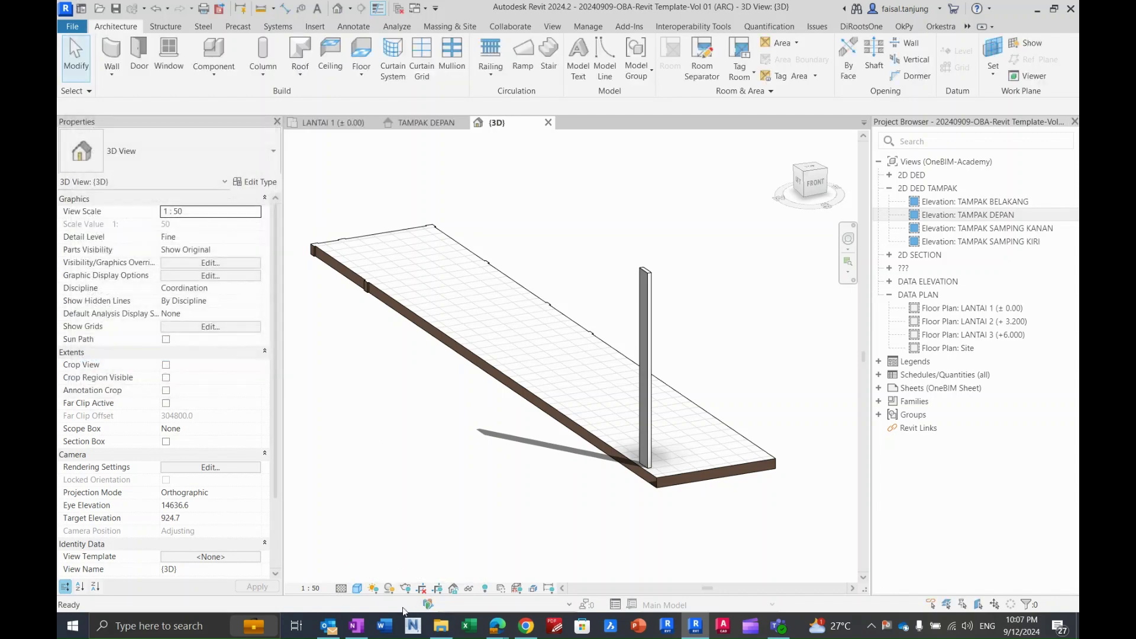
Turn off Cast Shadows in the 3D view's graphic display options and return to the LANTAI 1 (± 0.00) floor plan.
{"action": "left_click", "coordinate": [357, 589]}
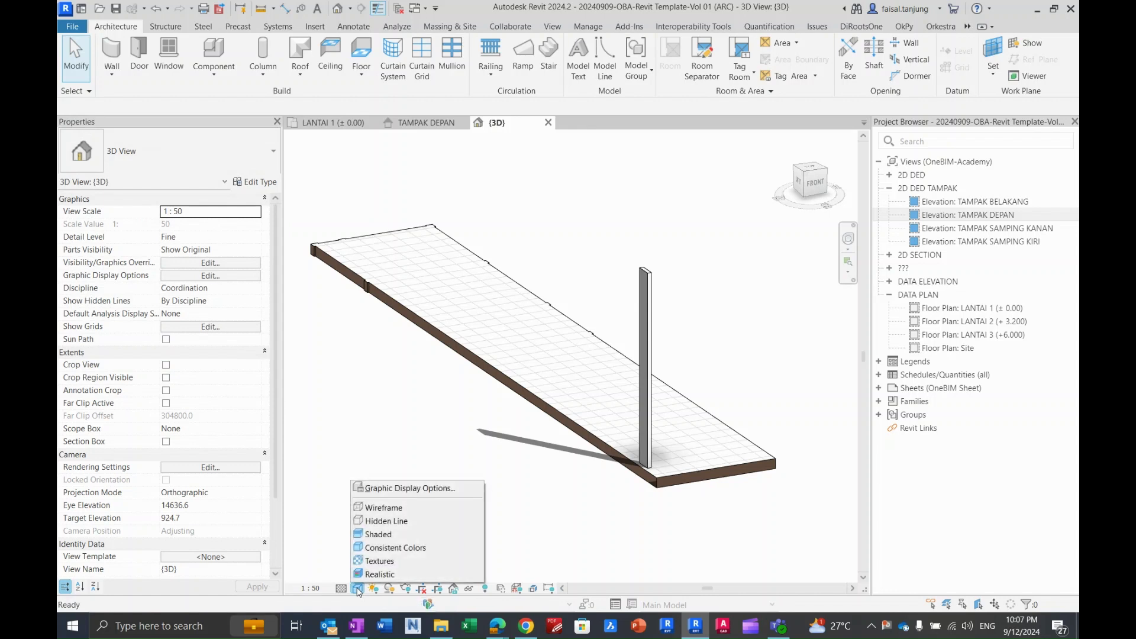
{"action": "left_click", "coordinate": [399, 491]}
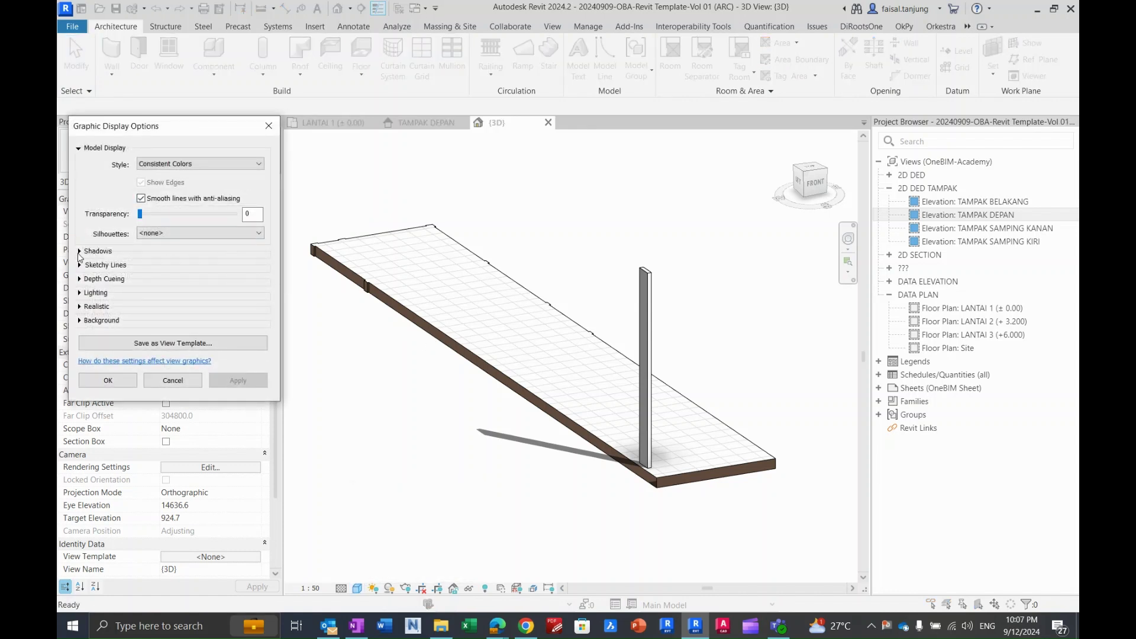
{"action": "left_click", "coordinate": [80, 251]}
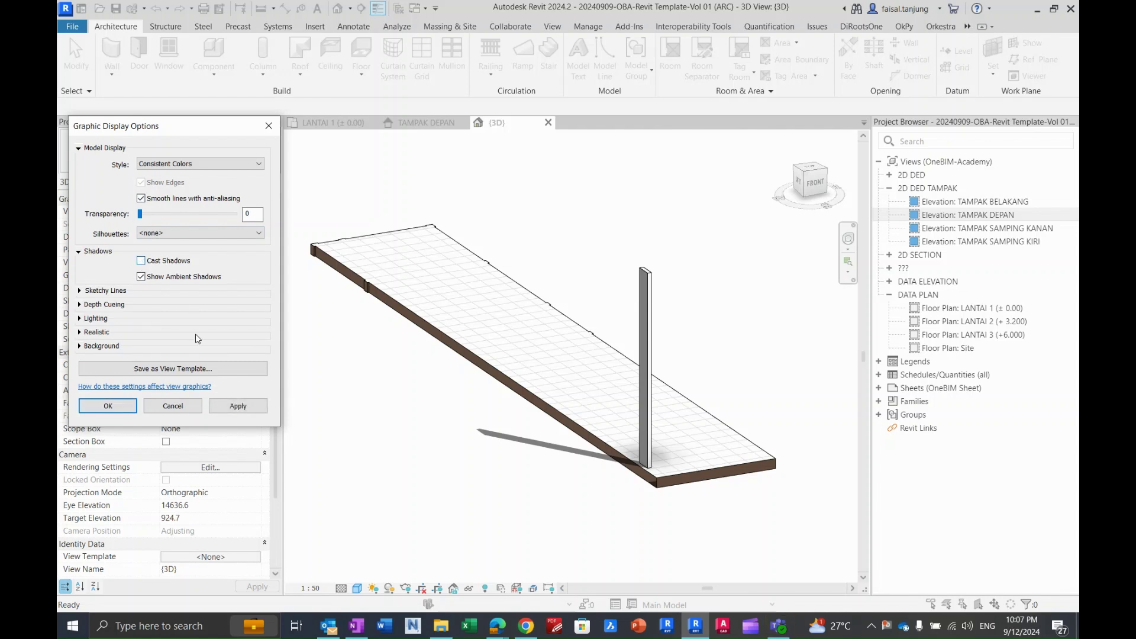
{"action": "left_click", "coordinate": [236, 405]}
{"action": "left_click", "coordinate": [108, 407]}
{"action": "middle_click_drag", "start_coordinate": [769, 366], "coordinate": [628, 406], "text": "shift"}
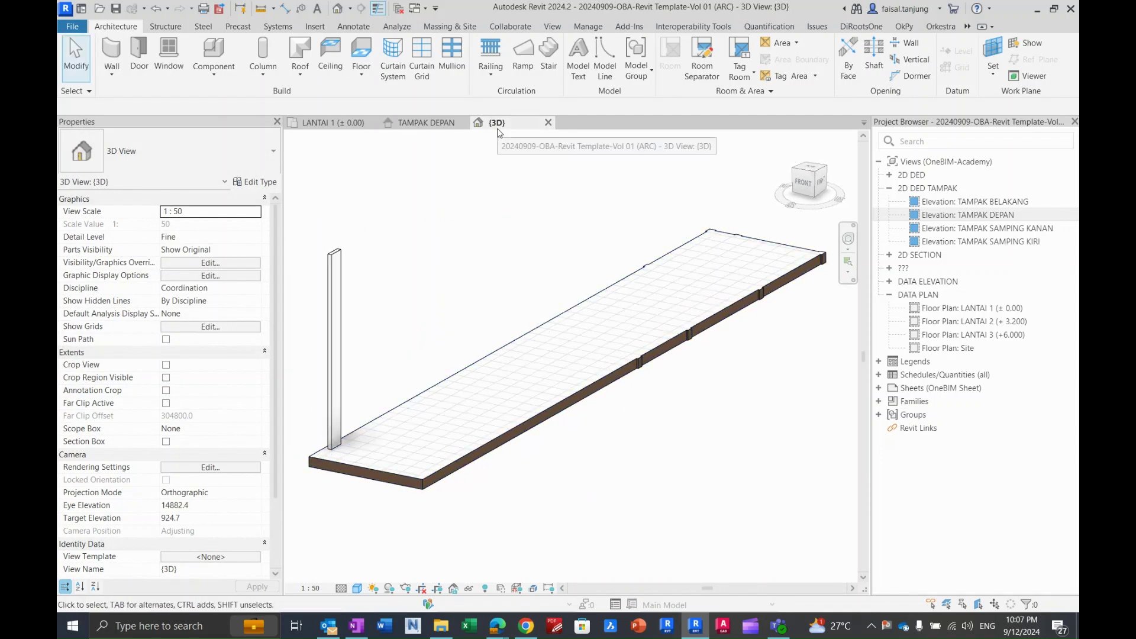
{"action": "left_click", "coordinate": [335, 126]}
{"action": "scroll", "coordinate": [444, 240], "scroll_direction": "up", "scroll_amount": 4}
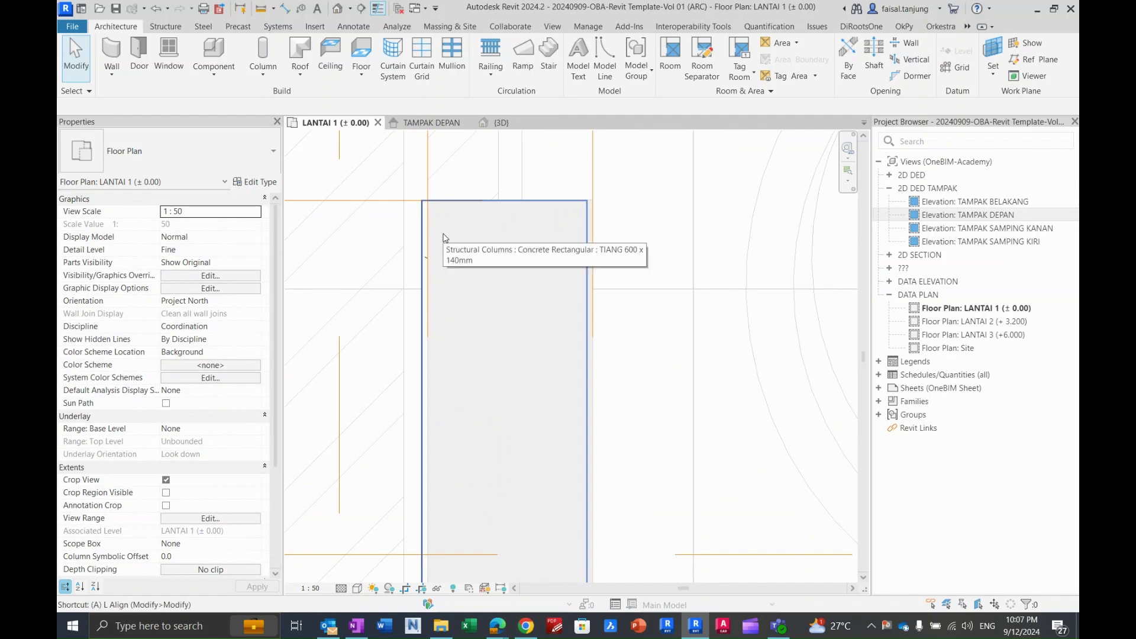
{"action": "key", "text": "l"}
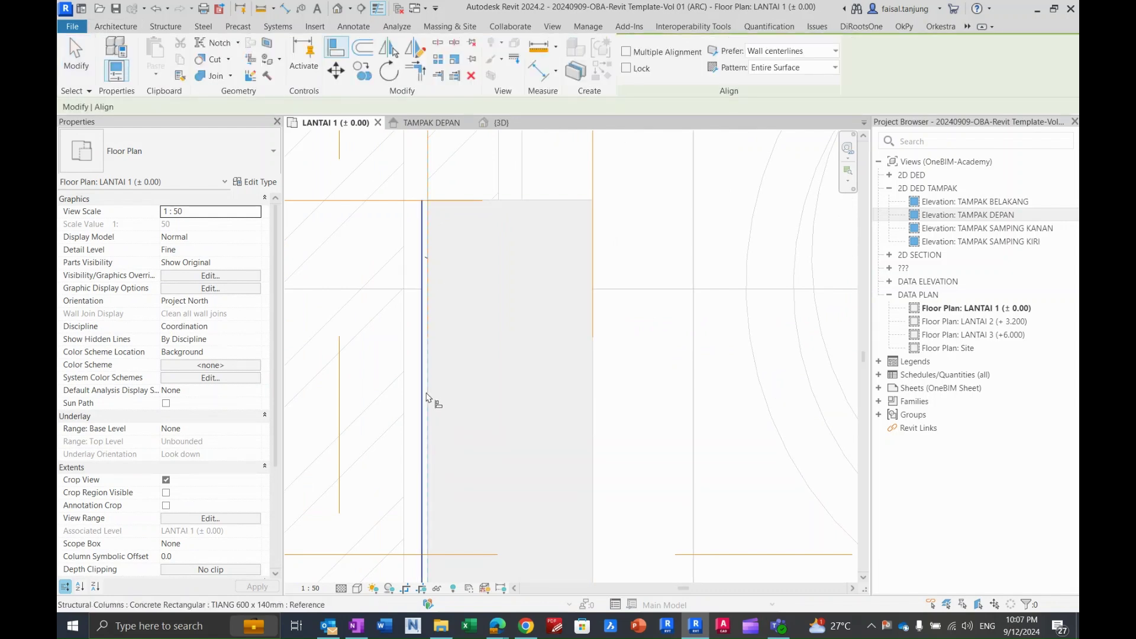
{"action": "key", "text": "Escape"}
{"action": "key", "text": "Escape"}
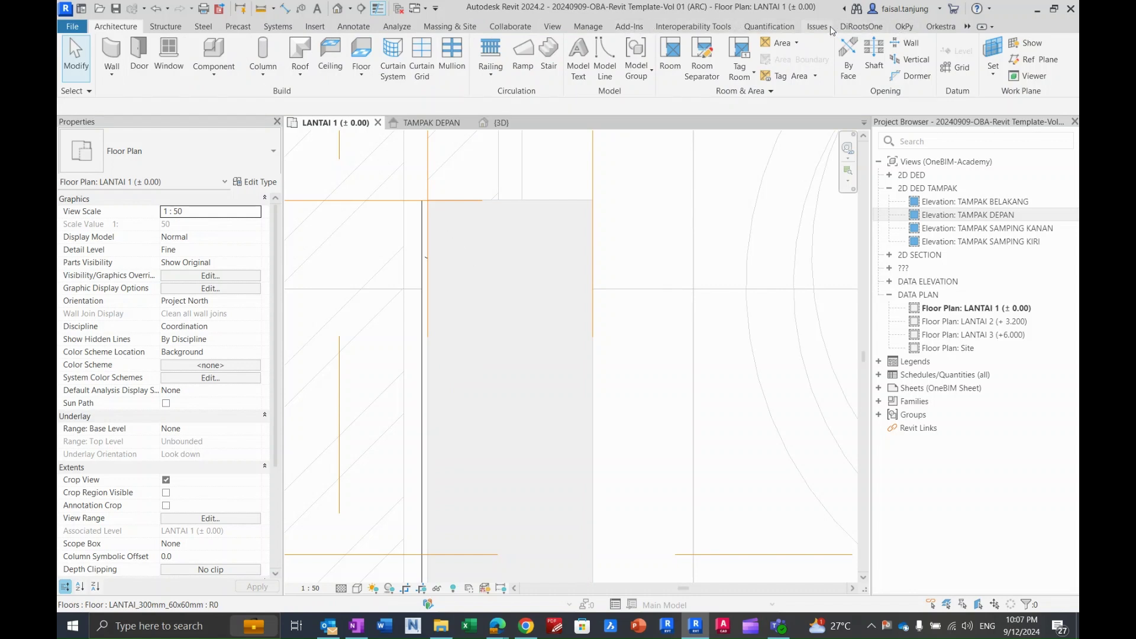
Align the left face of the TIANG 600 x 140mm column with the left edge of its footprint in the linked drawing.
{"action": "left_click", "coordinate": [983, 43]}
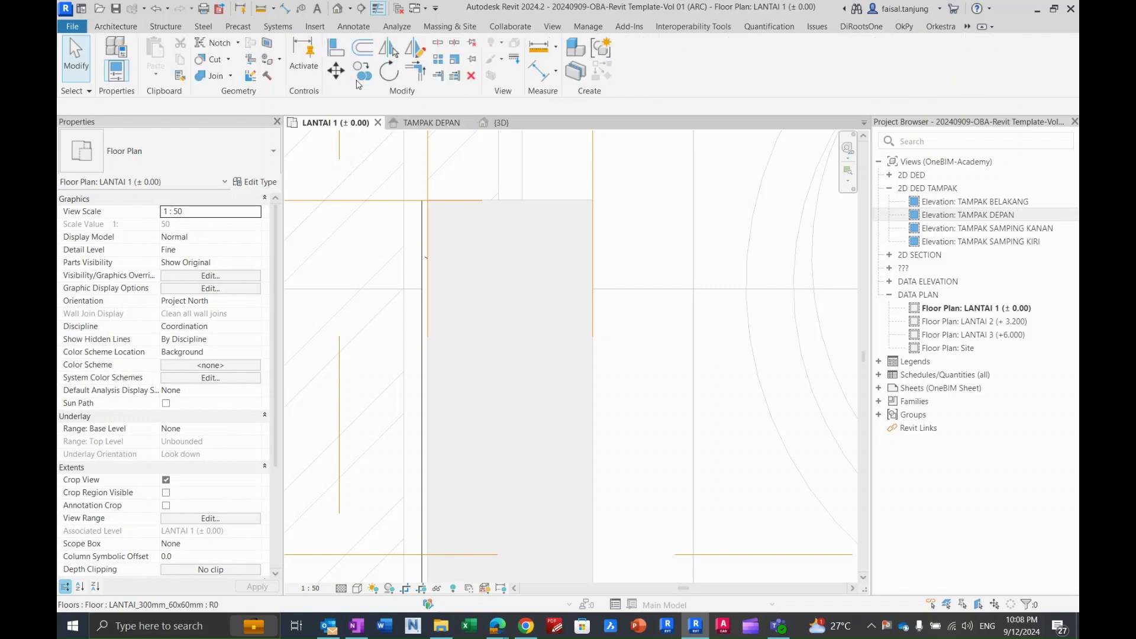
{"action": "left_click", "coordinate": [336, 49]}
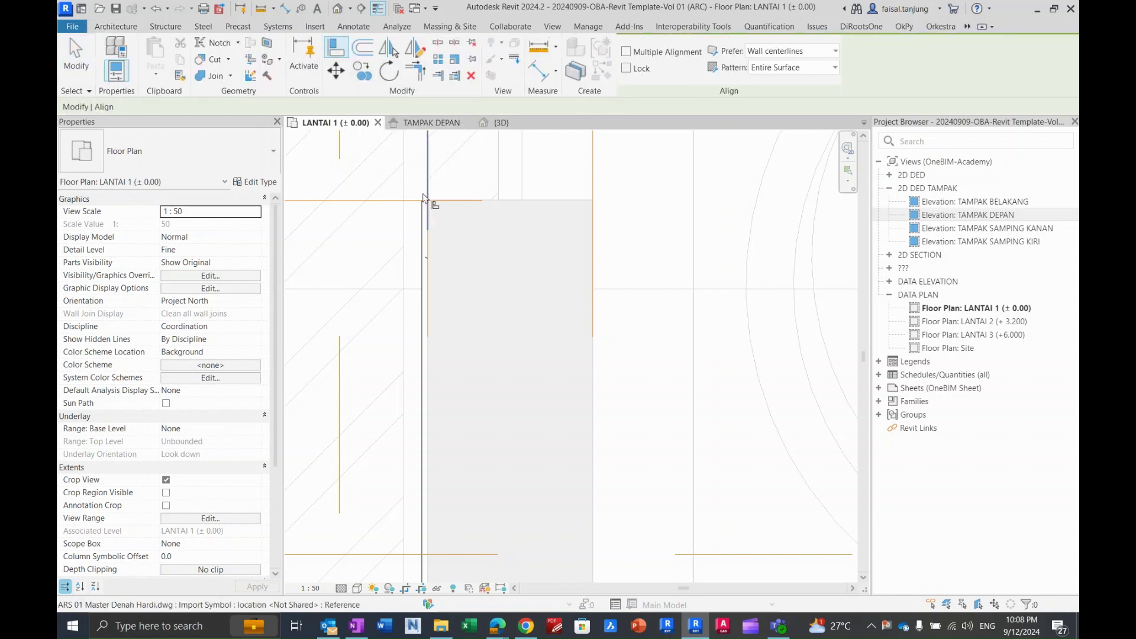
{"action": "scroll", "coordinate": [433, 231], "scroll_direction": "up", "scroll_amount": 3}
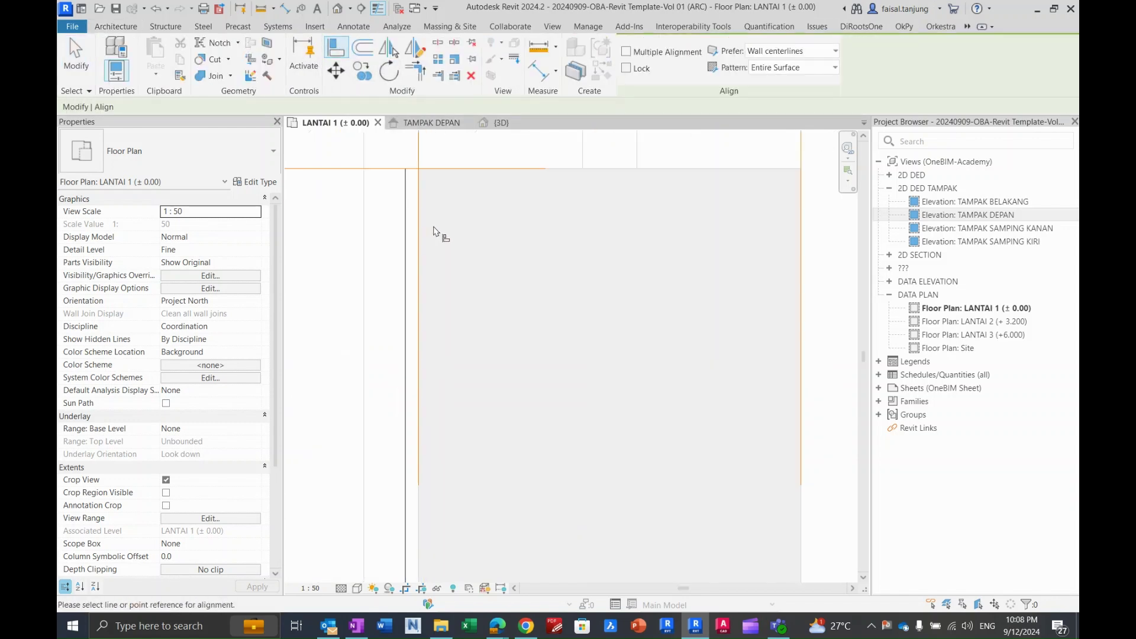
{"action": "left_click", "coordinate": [405, 240]}
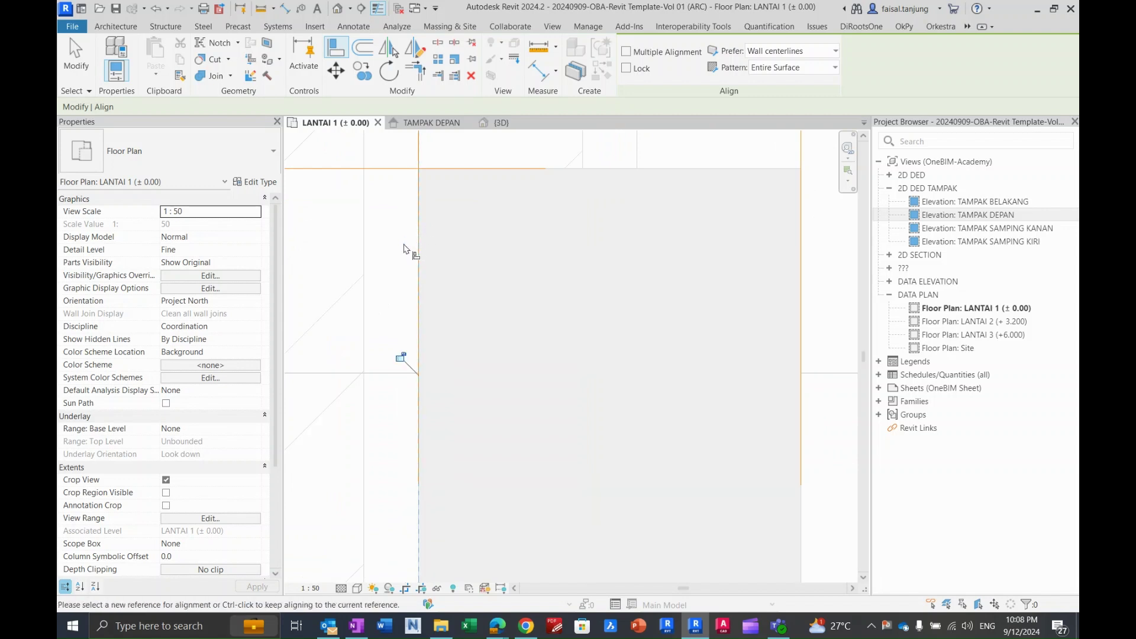
{"action": "scroll", "coordinate": [441, 202], "scroll_direction": "down", "scroll_amount": 8}
{"action": "key", "text": "Escape"}
{"action": "left_click", "coordinate": [440, 214]}
{"action": "key", "text": "Escape"}
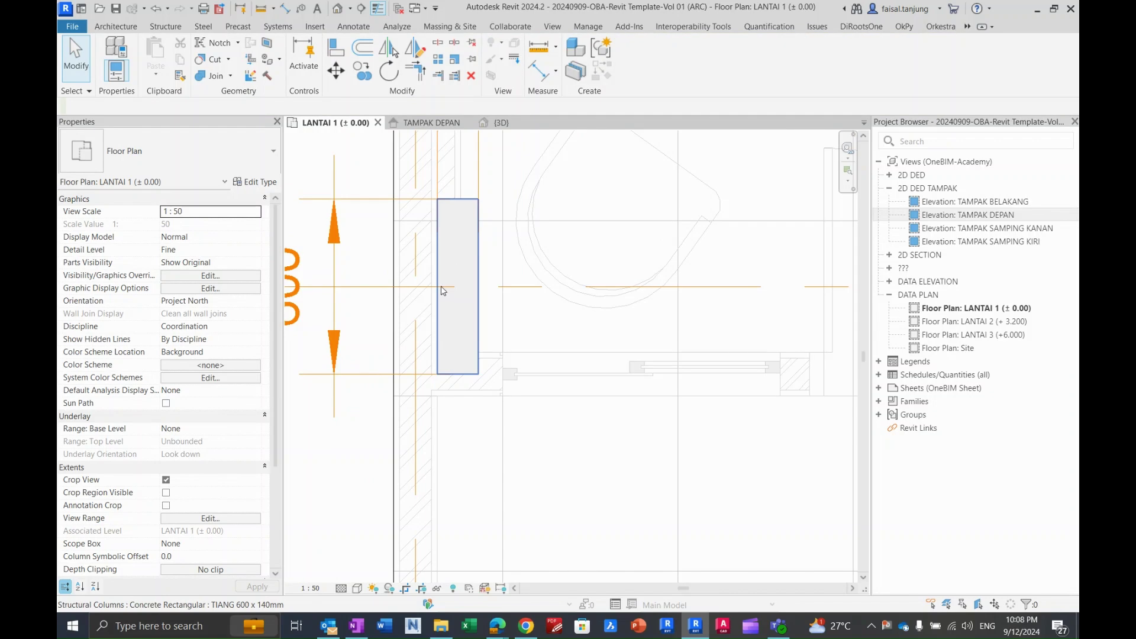
{"action": "left_click", "coordinate": [442, 287]}
{"action": "middle_click_drag", "start_coordinate": [452, 243], "coordinate": [454, 300]}
{"action": "key", "text": "Escape"}
{"action": "left_click", "coordinate": [440, 225]}
{"action": "scroll", "coordinate": [440, 224], "scroll_direction": "down", "scroll_amount": 2}
{"action": "scroll", "coordinate": [439, 224], "scroll_direction": "down", "scroll_amount": 1}
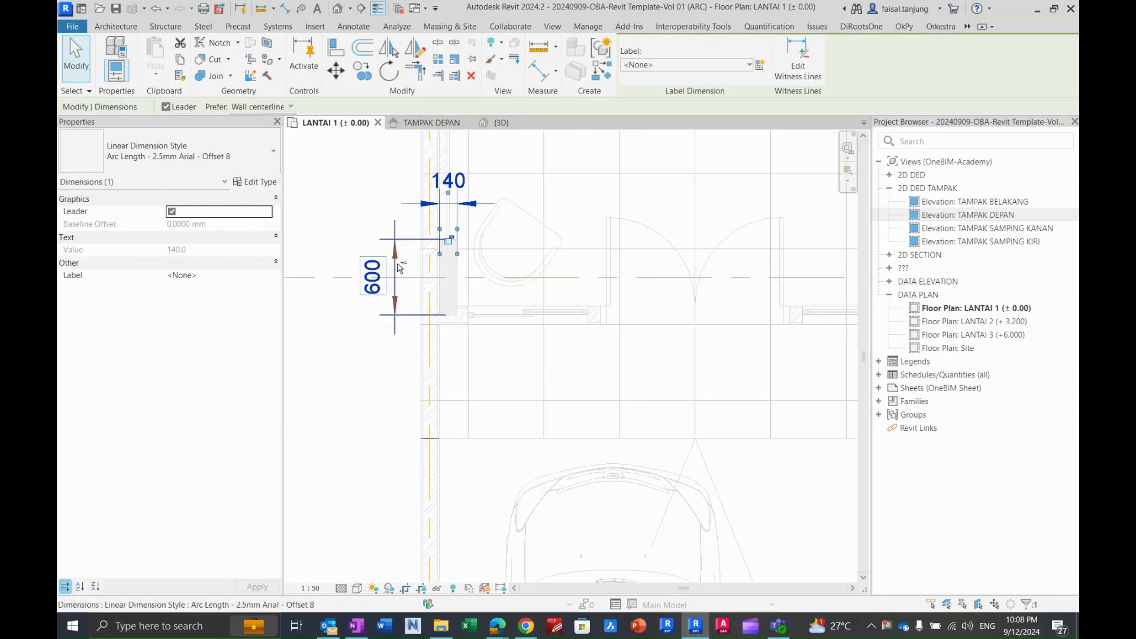
{"action": "left_click", "coordinate": [457, 268]}
{"action": "middle_click_drag", "start_coordinate": [469, 265], "coordinate": [431, 292]}
{"action": "key", "text": "Escape"}
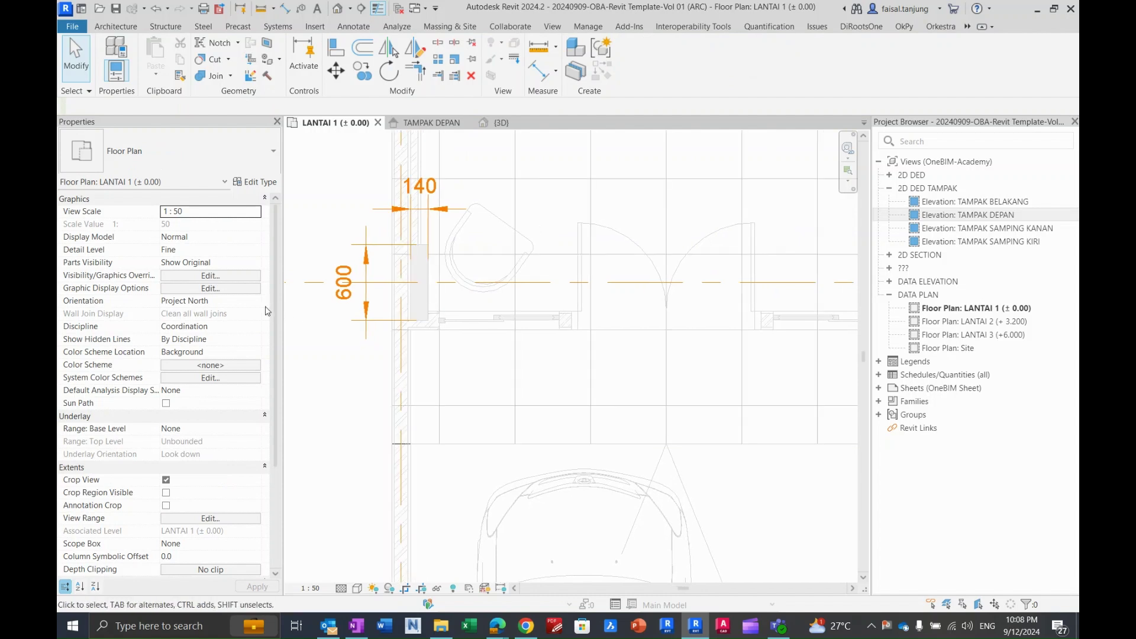
{"action": "left_click", "coordinate": [435, 282]}
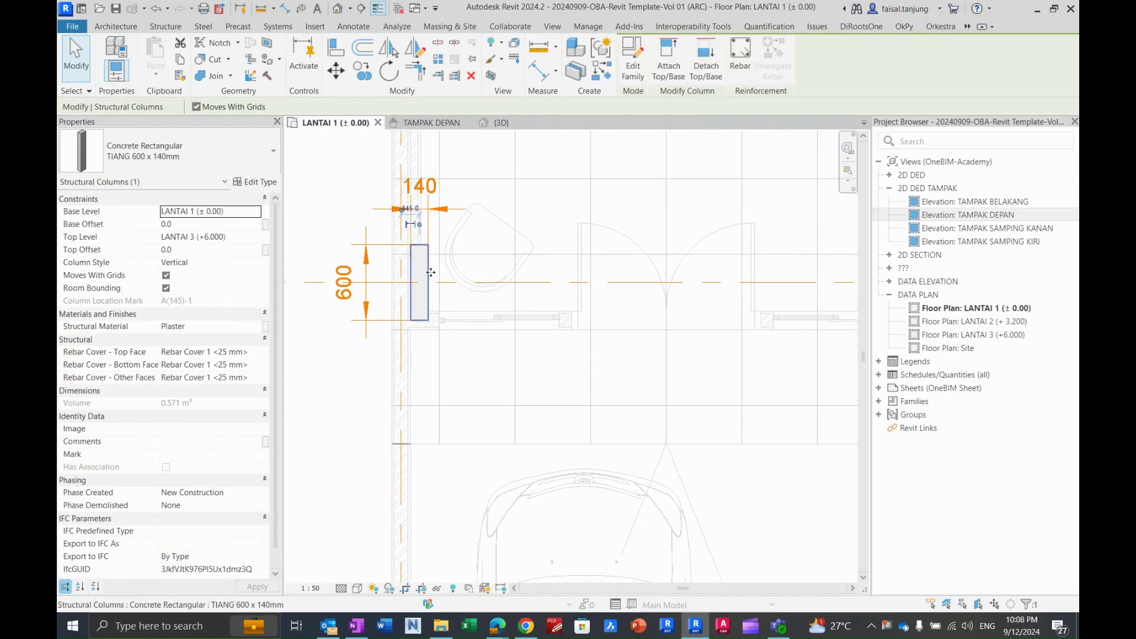
{"action": "middle_click_drag", "start_coordinate": [431, 274], "coordinate": [416, 255]}
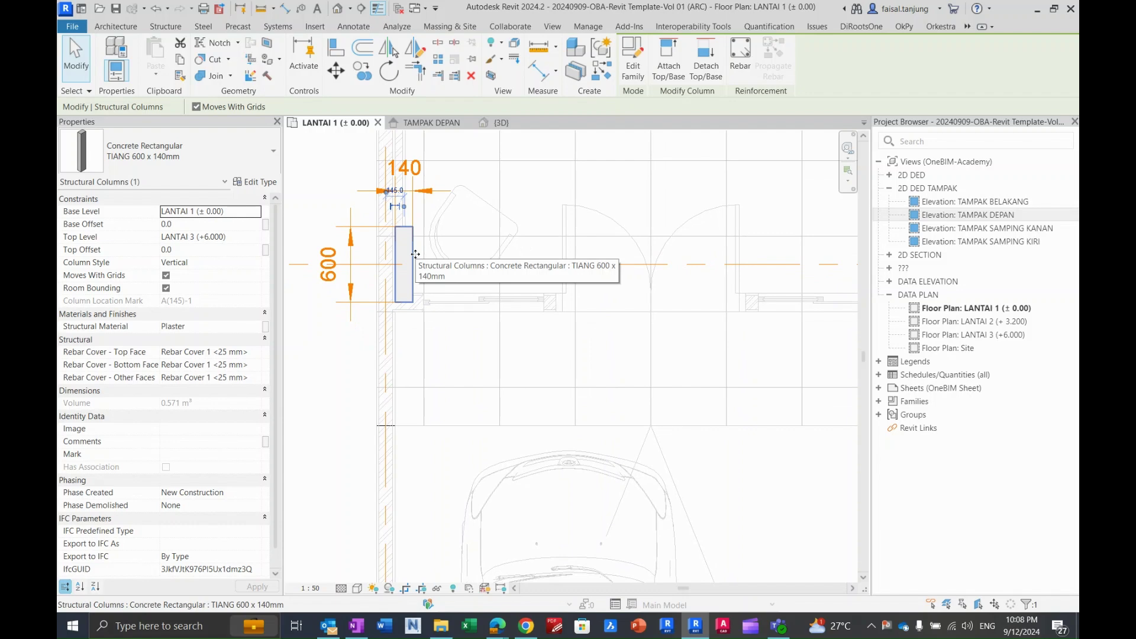
{"action": "key", "text": "Escape"}
Examine the column's outline with Thin Lines off and turn Thin Lines back on.
{"action": "middle_click_drag", "start_coordinate": [435, 260], "coordinate": [413, 274]}
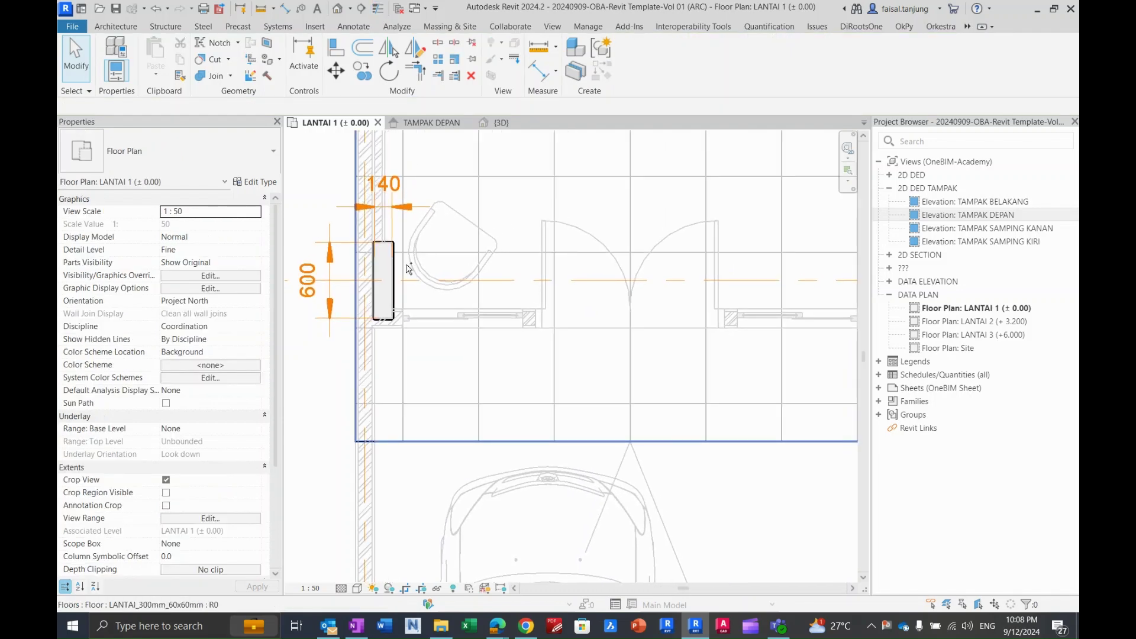
{"action": "scroll", "coordinate": [373, 247], "scroll_direction": "up", "scroll_amount": 11}
{"action": "scroll", "coordinate": [406, 264], "scroll_direction": "down", "scroll_amount": 9}
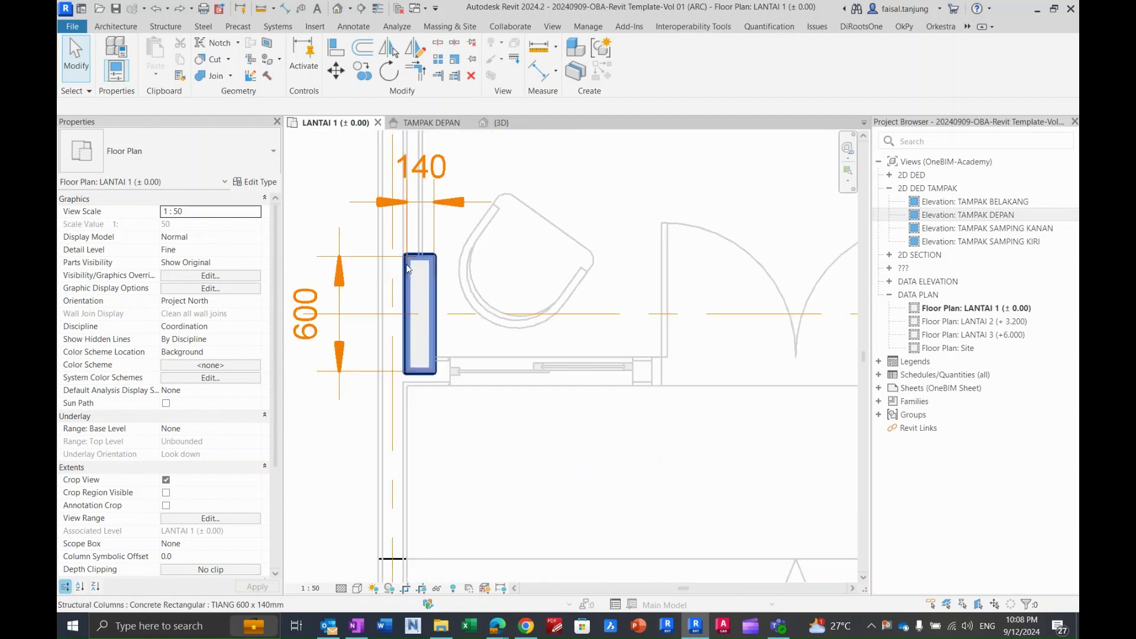
{"action": "scroll", "coordinate": [407, 267], "scroll_direction": "down", "scroll_amount": 5}
{"action": "scroll", "coordinate": [414, 271], "scroll_direction": "up", "scroll_amount": 6}
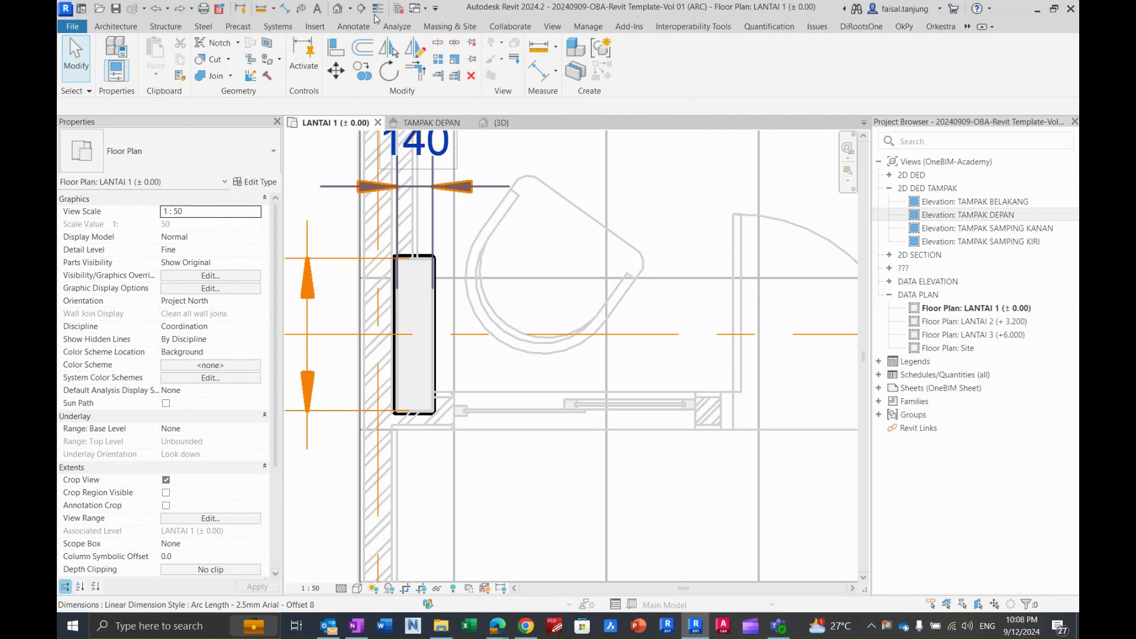
{"action": "key", "text": "t"}
{"action": "key", "text": "l"}
{"action": "scroll", "coordinate": [439, 264], "scroll_direction": "up", "scroll_amount": 4}
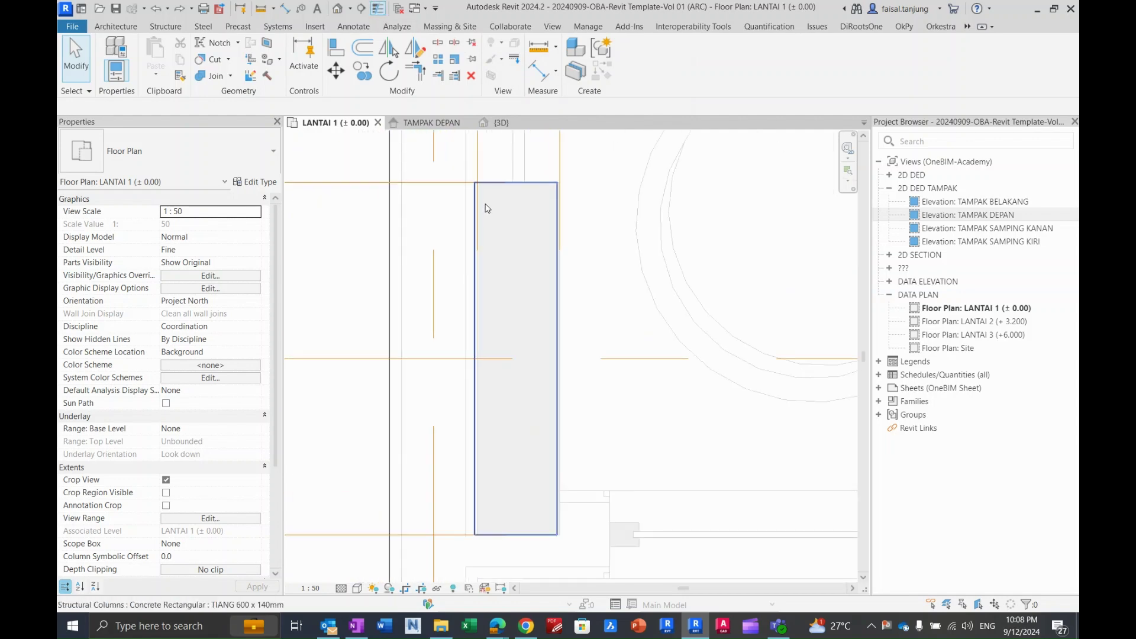
Use Align to bring the column's left long face onto the left line of the CAD footprint, and end the command.
{"action": "scroll", "coordinate": [481, 210], "scroll_direction": "down", "scroll_amount": 4}
{"action": "left_click", "coordinate": [414, 244]}
{"action": "scroll", "coordinate": [416, 236], "scroll_direction": "up", "scroll_amount": 4}
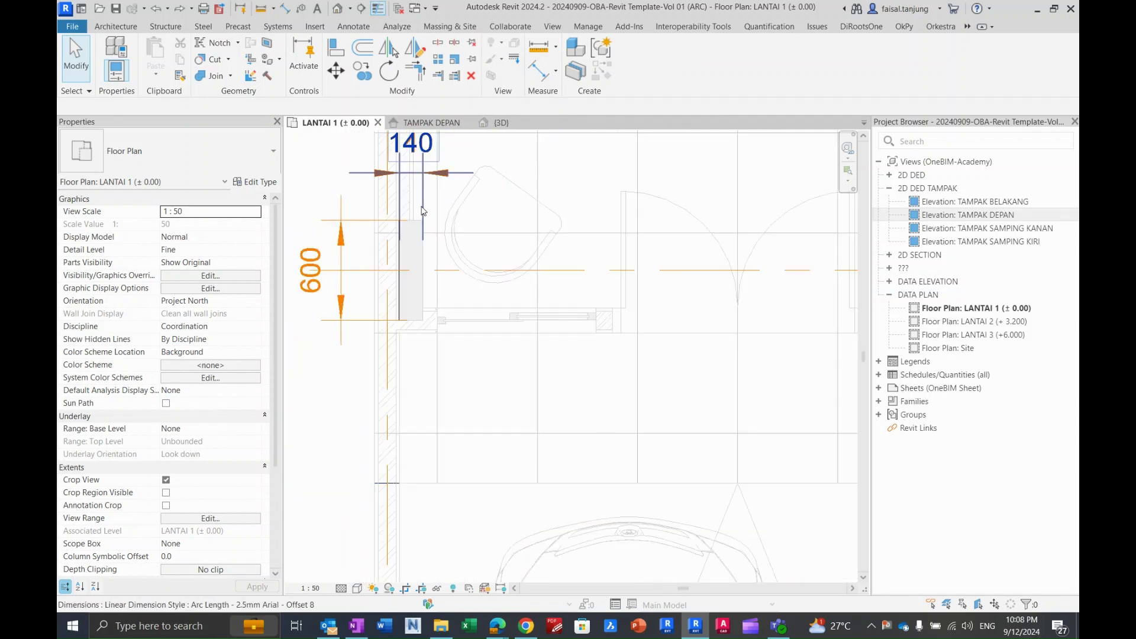
{"action": "scroll", "coordinate": [416, 229], "scroll_direction": "up", "scroll_amount": 2}
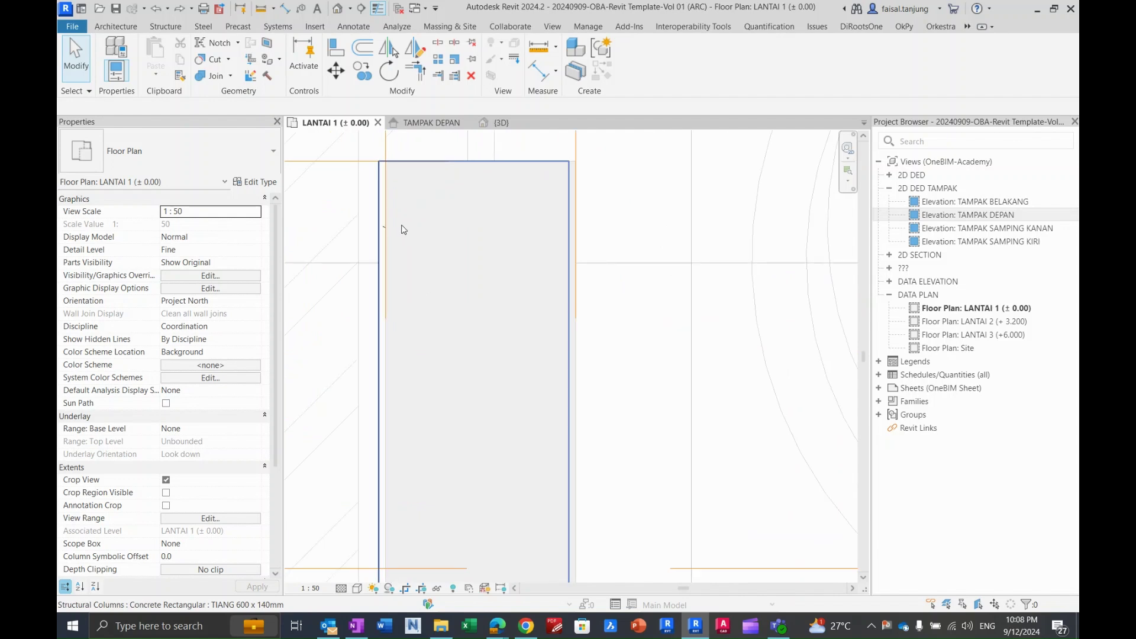
{"action": "key", "text": "a"}
{"action": "key", "text": "l"}
{"action": "scroll", "coordinate": [389, 236], "scroll_direction": "up", "scroll_amount": 2}
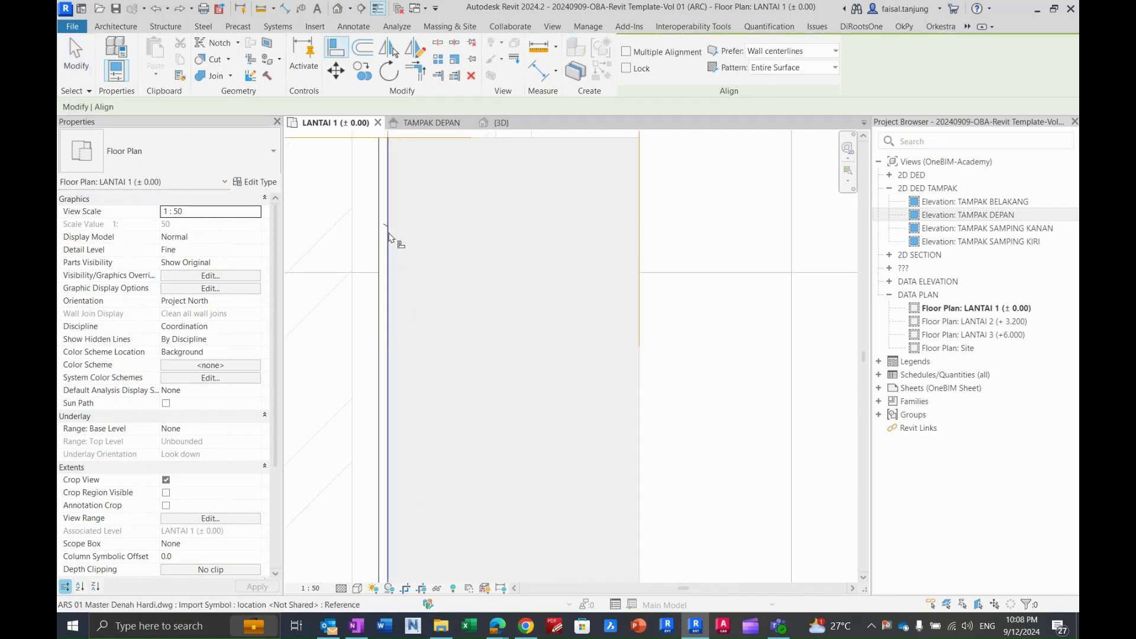
{"action": "scroll", "coordinate": [388, 235], "scroll_direction": "down", "scroll_amount": 5}
{"action": "key", "text": "Escape"}
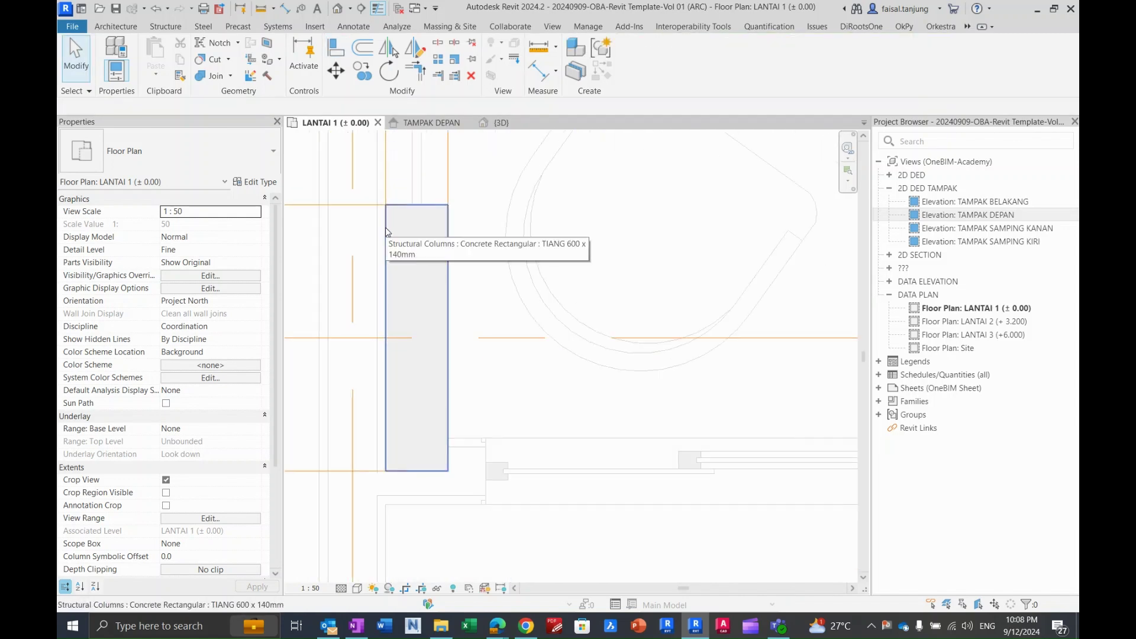
Turn off Thin Lines in the LANTAI 1 plan so elements display with their real line weights.
{"action": "scroll", "coordinate": [385, 231], "scroll_direction": "down", "scroll_amount": 2}
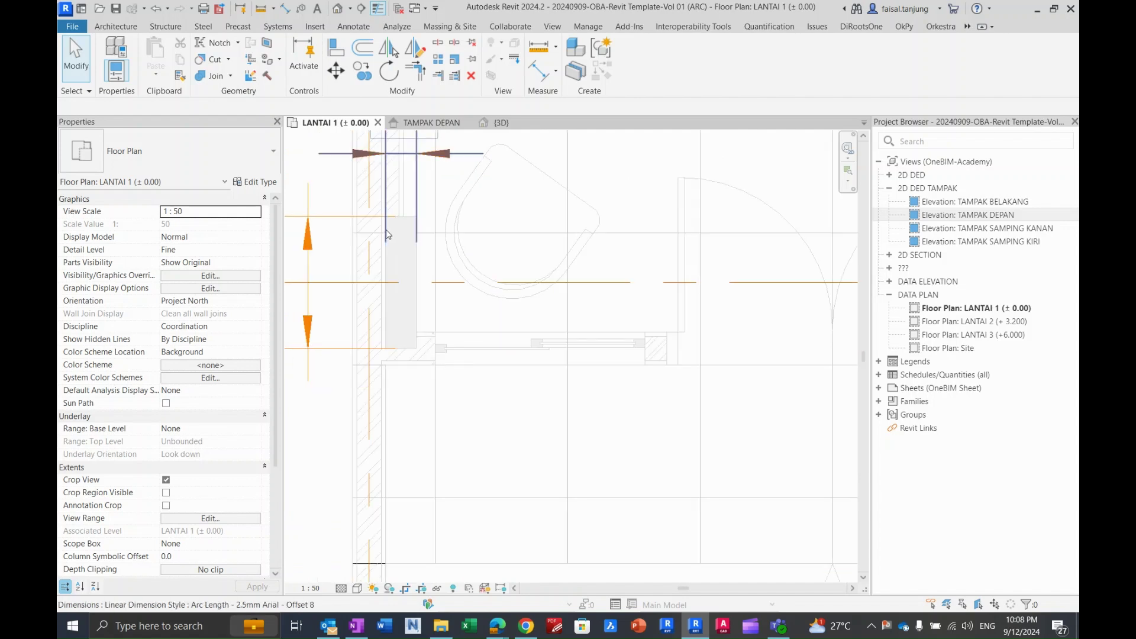
{"action": "left_click", "coordinate": [378, 12]}
{"action": "middle_click_drag", "start_coordinate": [402, 228], "coordinate": [441, 269]}
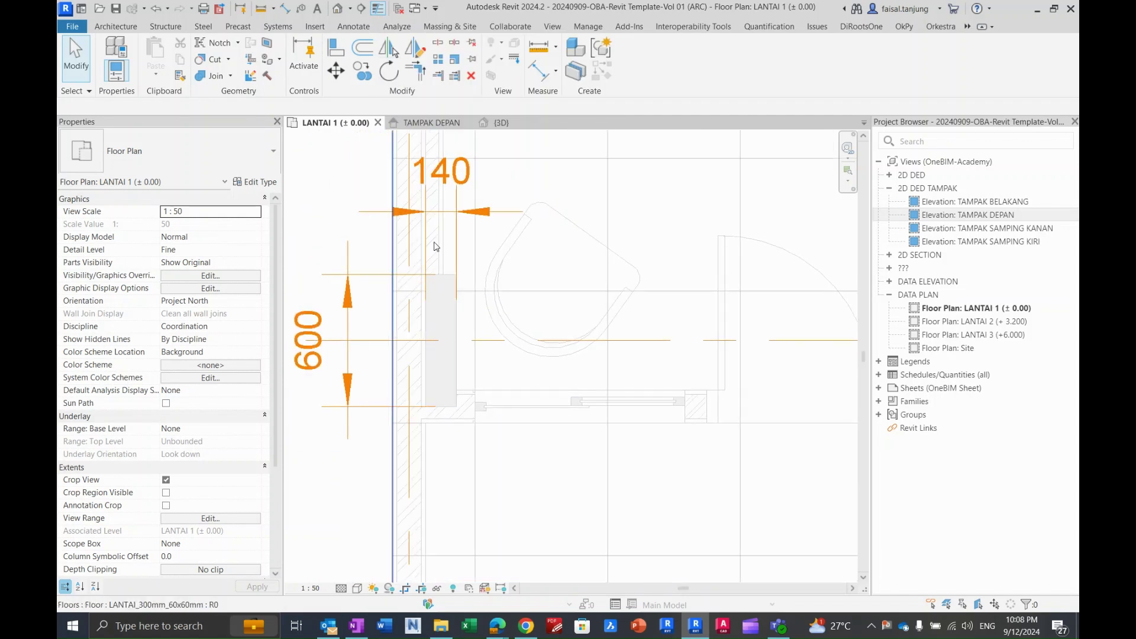
{"action": "left_click", "coordinate": [379, 11]}
{"action": "scroll", "coordinate": [446, 324], "scroll_direction": "down", "scroll_amount": 1}
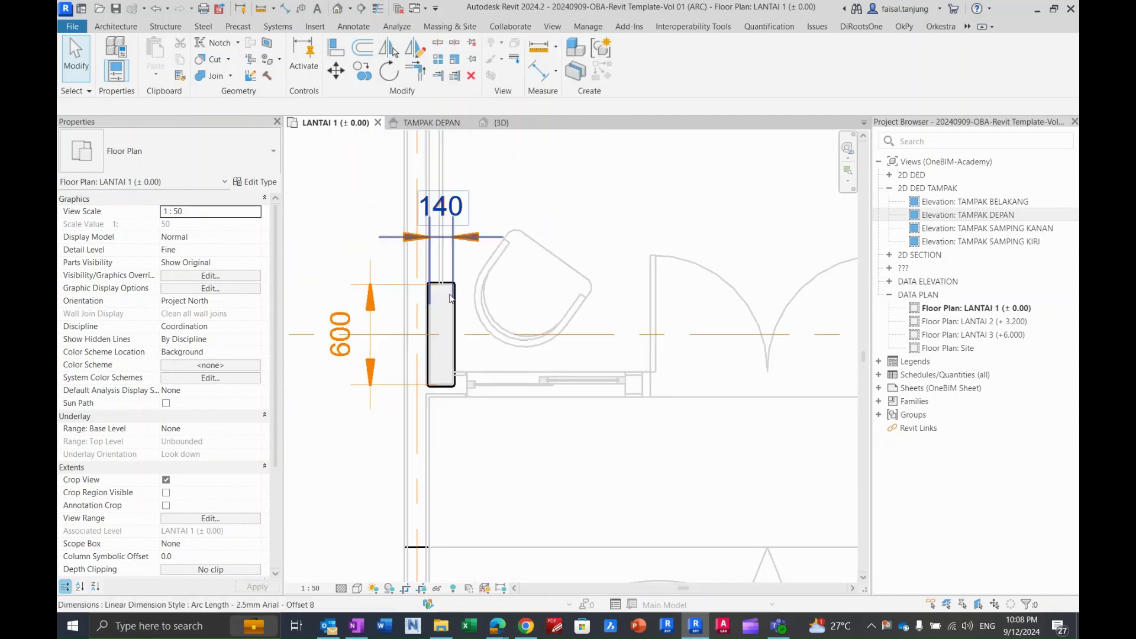
Delete the 140 and 600 dimensions beside the column.
{"action": "left_click", "coordinate": [457, 253]}
{"action": "left_click", "coordinate": [362, 311], "text": "ctrl"}
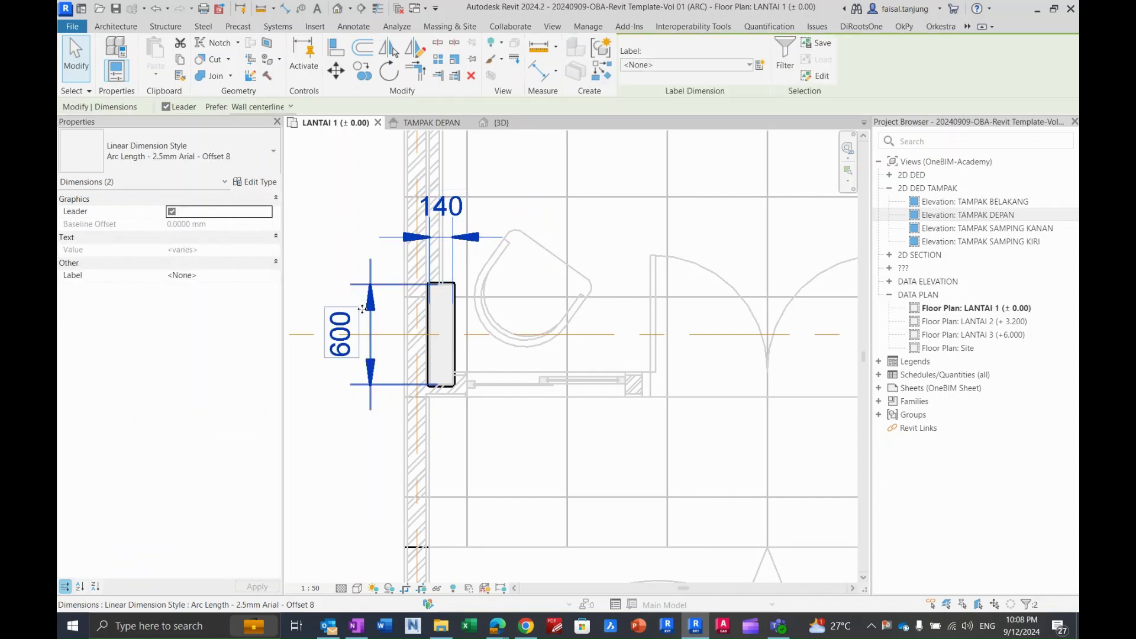
{"action": "middle_click_drag", "start_coordinate": [368, 306], "coordinate": [359, 247]}
{"action": "key", "text": "Delete"}
{"action": "middle_click_drag", "start_coordinate": [426, 281], "coordinate": [379, 311]}
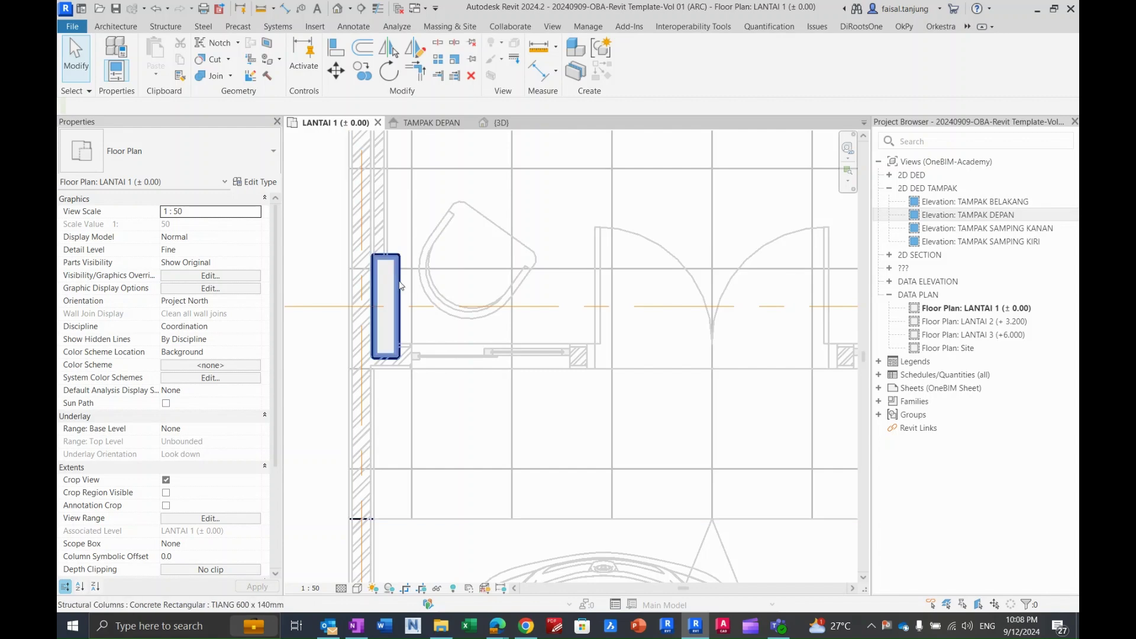
Copy the column from its upper-right corner to the upper-right corner of the matching footprint across the double door opening.
{"action": "left_click", "coordinate": [388, 267]}
{"action": "scroll", "coordinate": [402, 269], "scroll_direction": "up", "scroll_amount": 1}
{"action": "key", "text": "c"}
{"action": "key", "text": "o"}
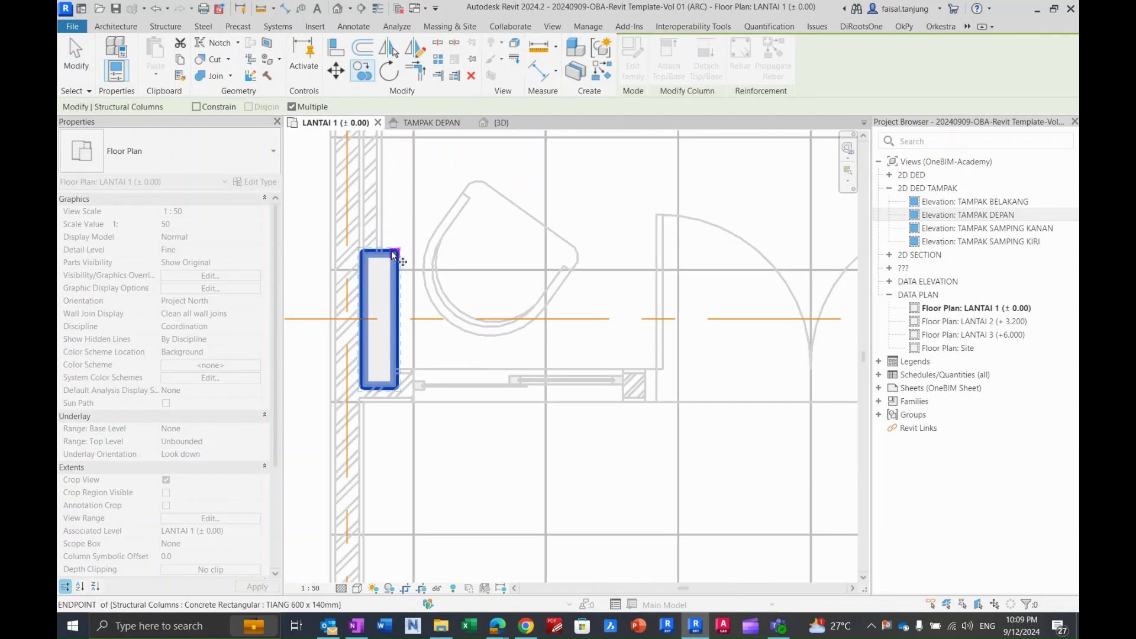
{"action": "left_click", "coordinate": [396, 255]}
{"action": "middle_click_drag", "start_coordinate": [625, 274], "coordinate": [371, 271]}
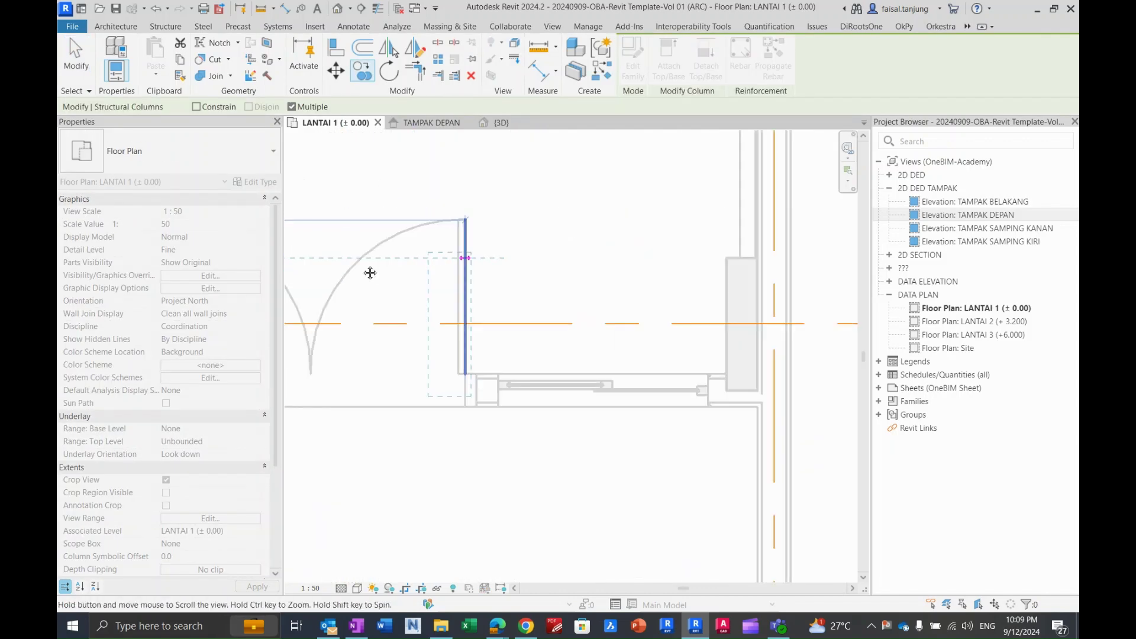
{"action": "scroll", "coordinate": [691, 271], "scroll_direction": "up", "scroll_amount": 2}
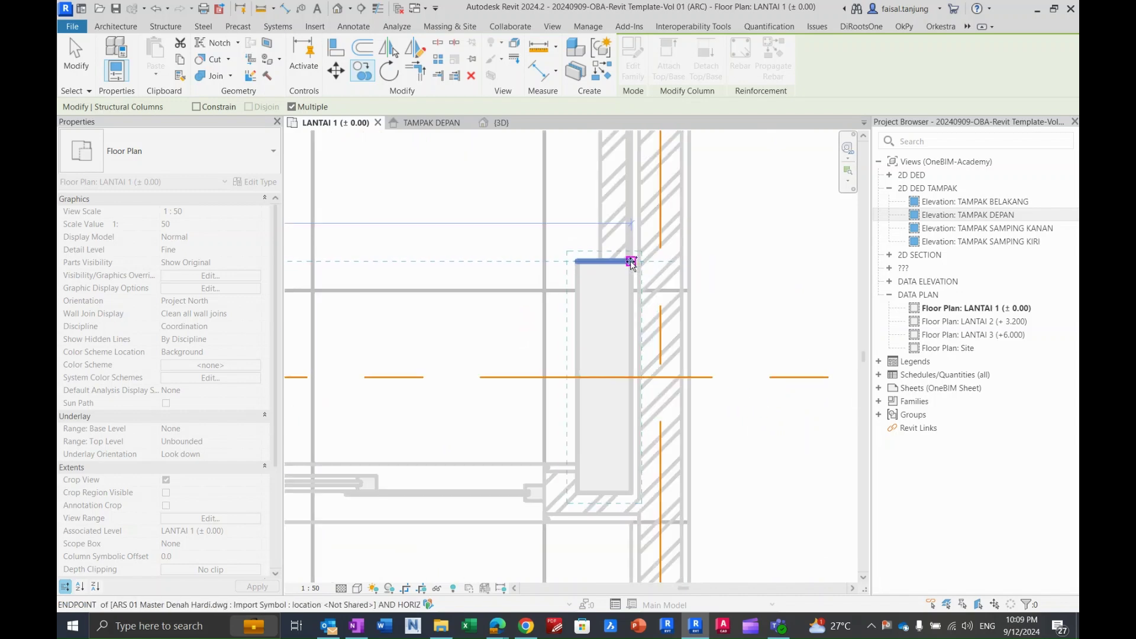
{"action": "left_click", "coordinate": [631, 262]}
{"action": "scroll", "coordinate": [497, 284], "scroll_direction": "down", "scroll_amount": 3}
{"action": "scroll", "coordinate": [478, 303], "scroll_direction": "up", "scroll_amount": 3}
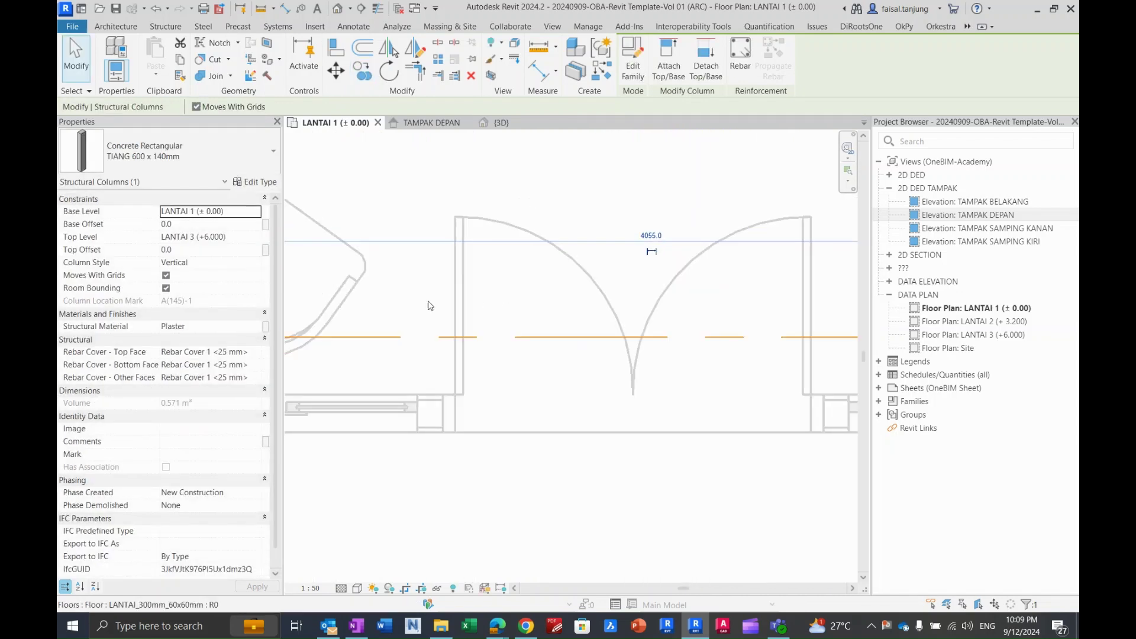
Copy the 600 x 140 mm column from its upper-right corner onto the matching footprint on the opposite wall at grid 1.
{"action": "middle_click_drag", "start_coordinate": [478, 303], "coordinate": [586, 302]}
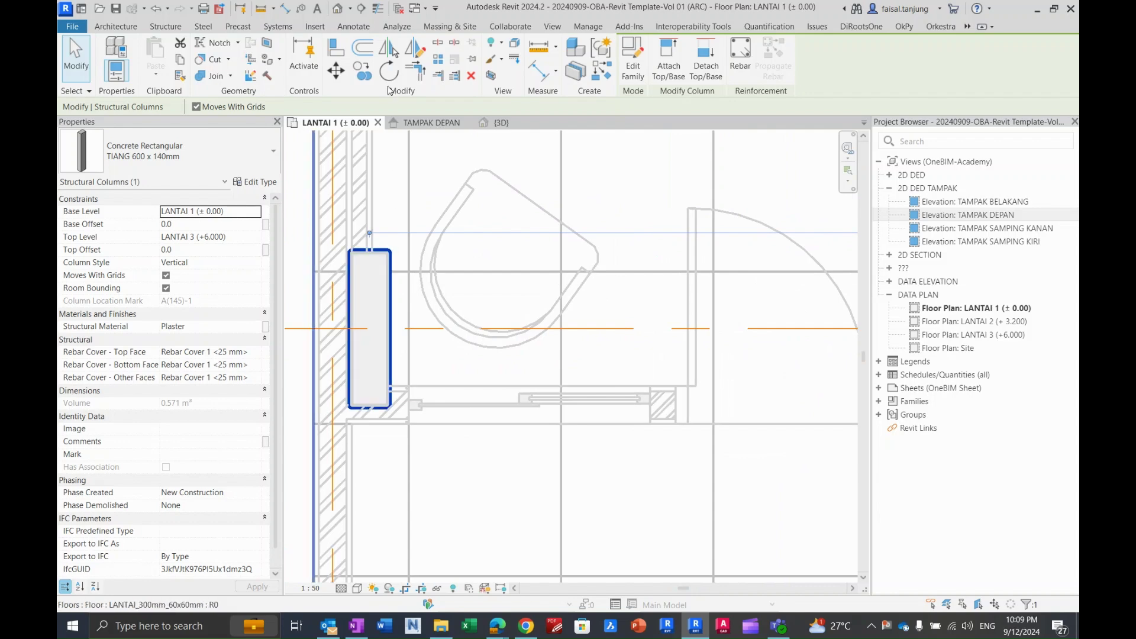
{"action": "left_click", "coordinate": [363, 71]}
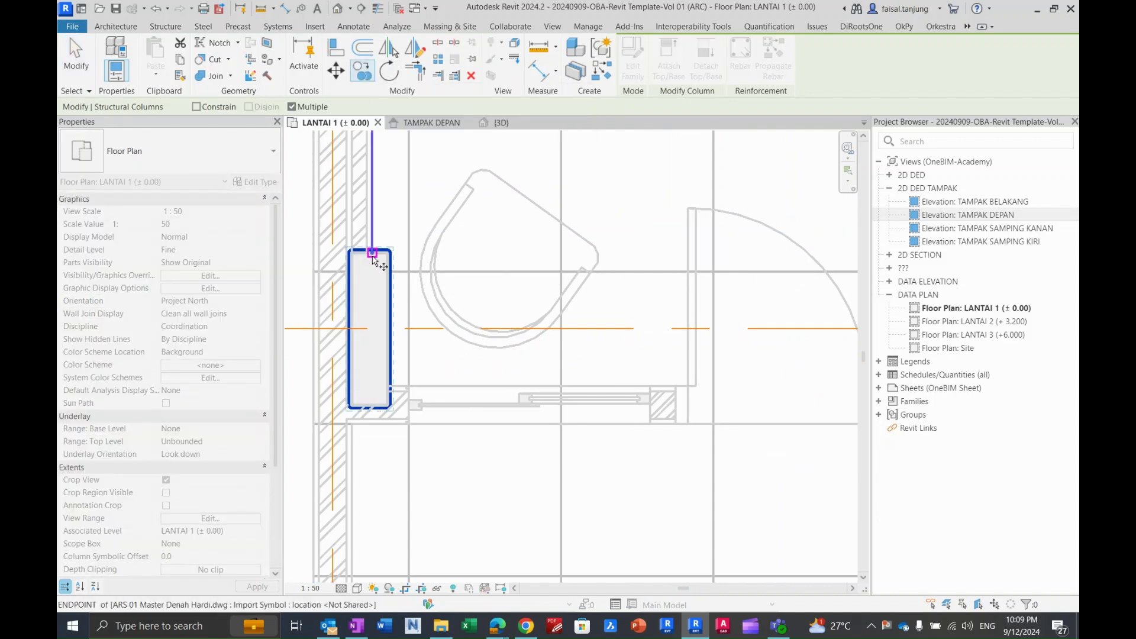
{"action": "scroll", "coordinate": [372, 261], "scroll_direction": "up", "scroll_amount": 1}
{"action": "left_click", "coordinate": [388, 254]}
{"action": "scroll", "coordinate": [674, 243], "scroll_direction": "down", "scroll_amount": 4}
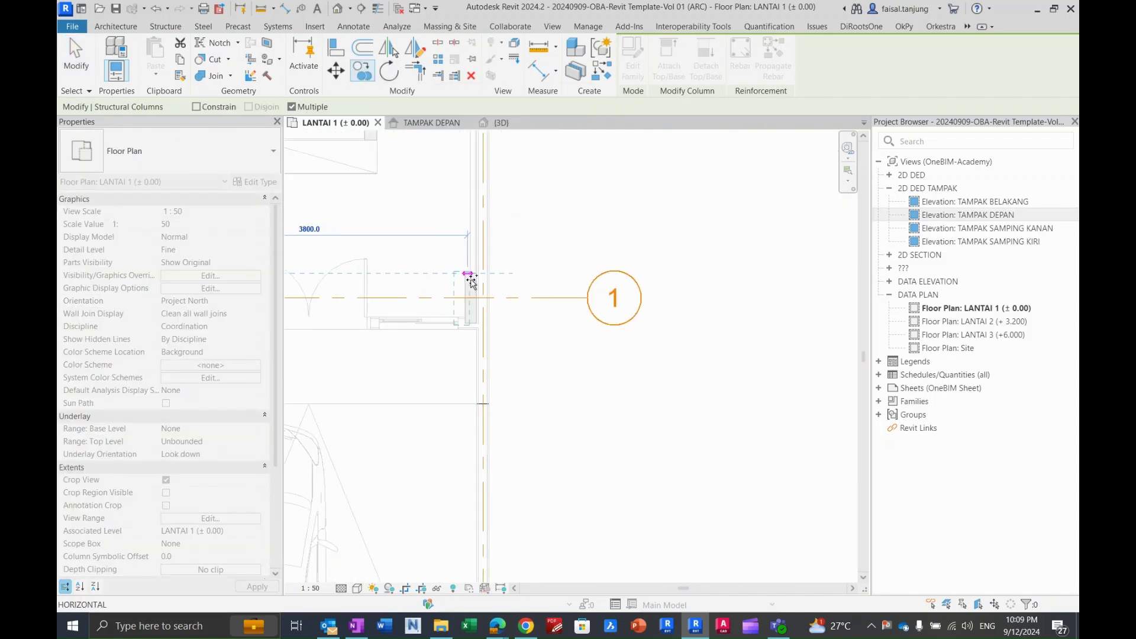
{"action": "scroll", "coordinate": [482, 276], "scroll_direction": "up", "scroll_amount": 2}
{"action": "scroll", "coordinate": [482, 278], "scroll_direction": "up", "scroll_amount": 2}
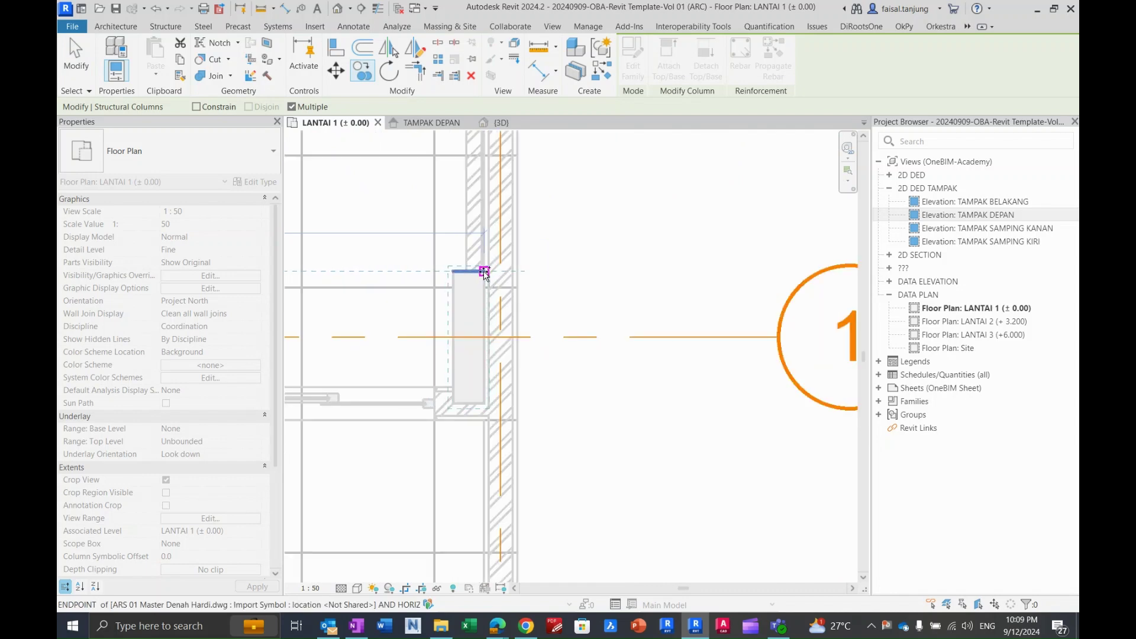
Place another copy of the column on the vertical footprint where that same wall meets grid 2.
{"action": "scroll", "coordinate": [487, 278], "scroll_direction": "down", "scroll_amount": 6}
{"action": "scroll", "coordinate": [526, 313], "scroll_direction": "up", "scroll_amount": 4}
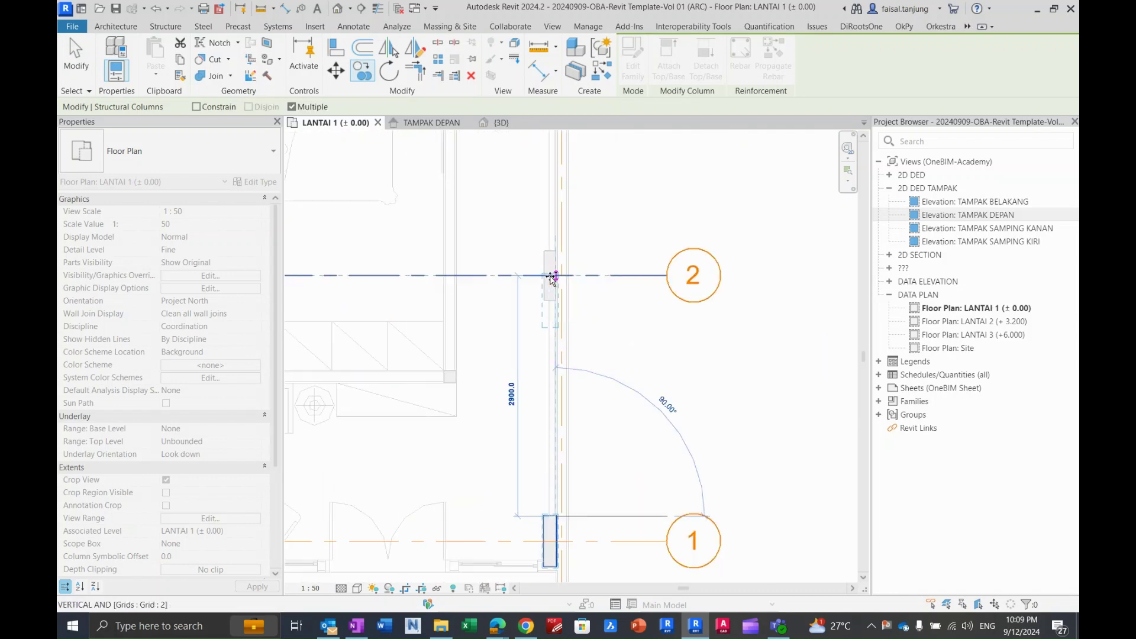
{"action": "scroll", "coordinate": [551, 278], "scroll_direction": "up", "scroll_amount": 4}
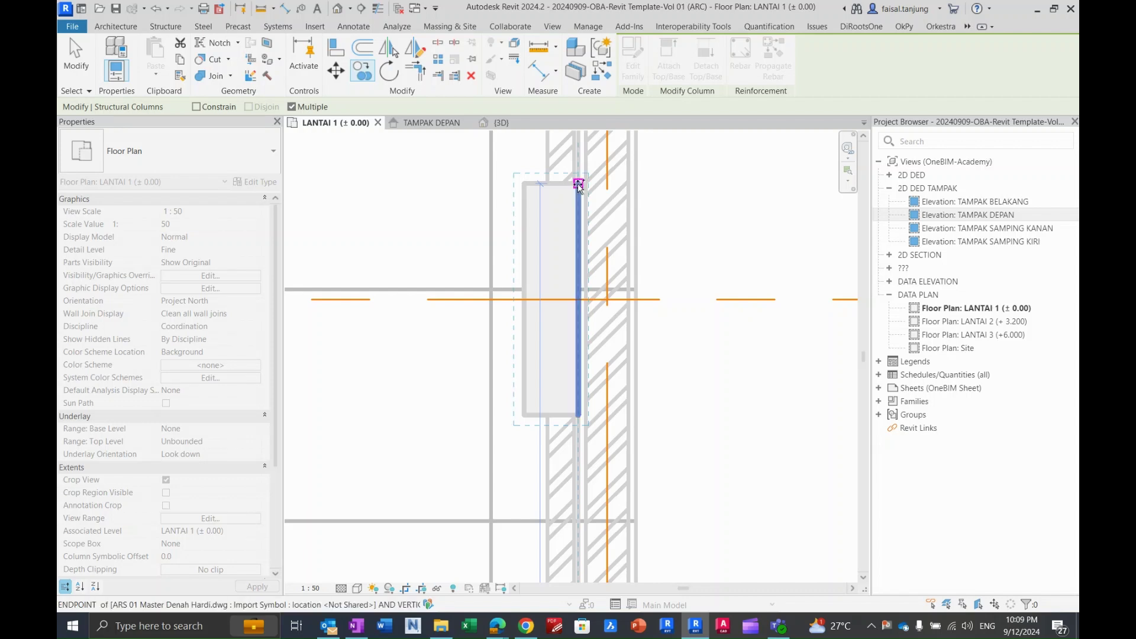
{"action": "left_click", "coordinate": [578, 185]}
Place a column copy in free space beside the horizontal footprint at grid 2 and rotate it 90 degrees to horizontal.
{"action": "scroll", "coordinate": [591, 218], "scroll_direction": "down", "scroll_amount": 4}
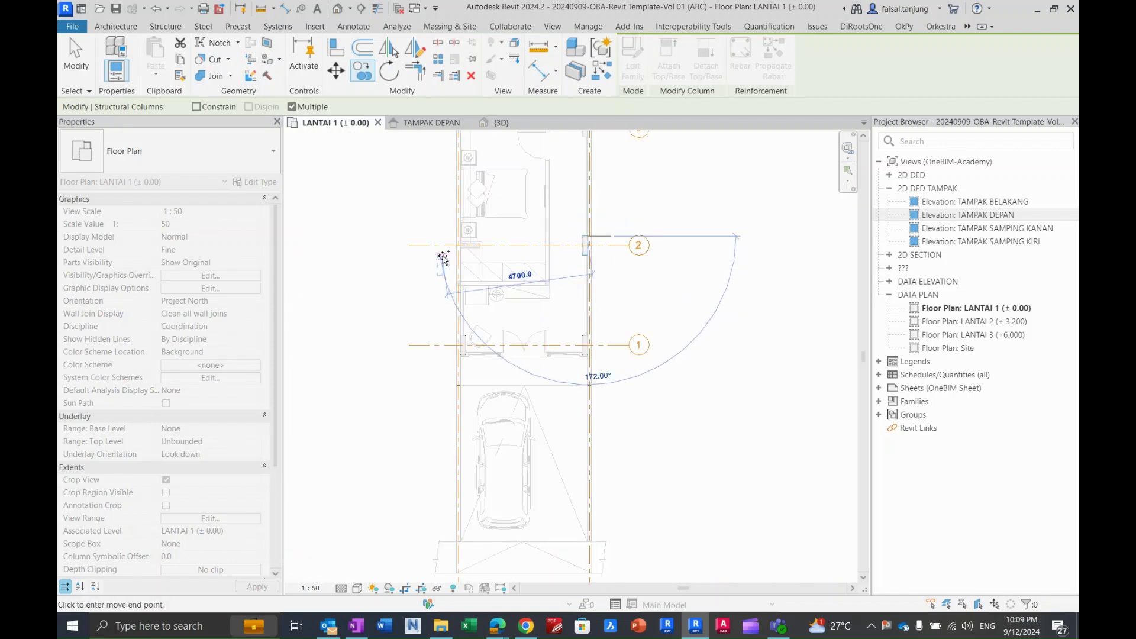
{"action": "scroll", "coordinate": [757, 241], "scroll_direction": "up", "scroll_amount": 5}
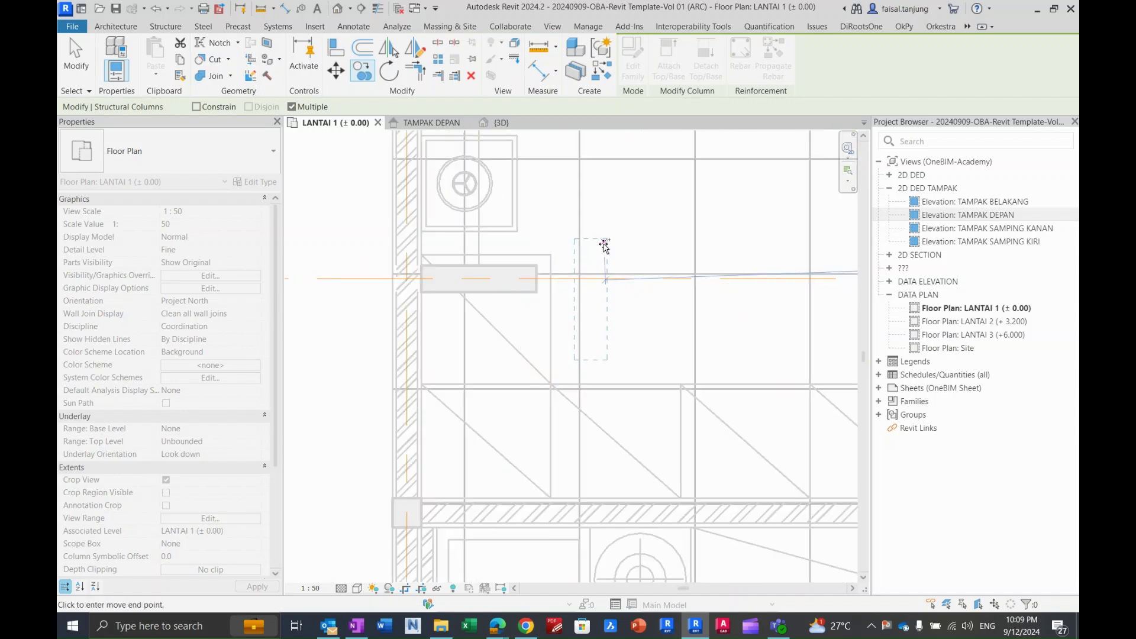
{"action": "scroll", "coordinate": [592, 252], "scroll_direction": "up", "scroll_amount": 2}
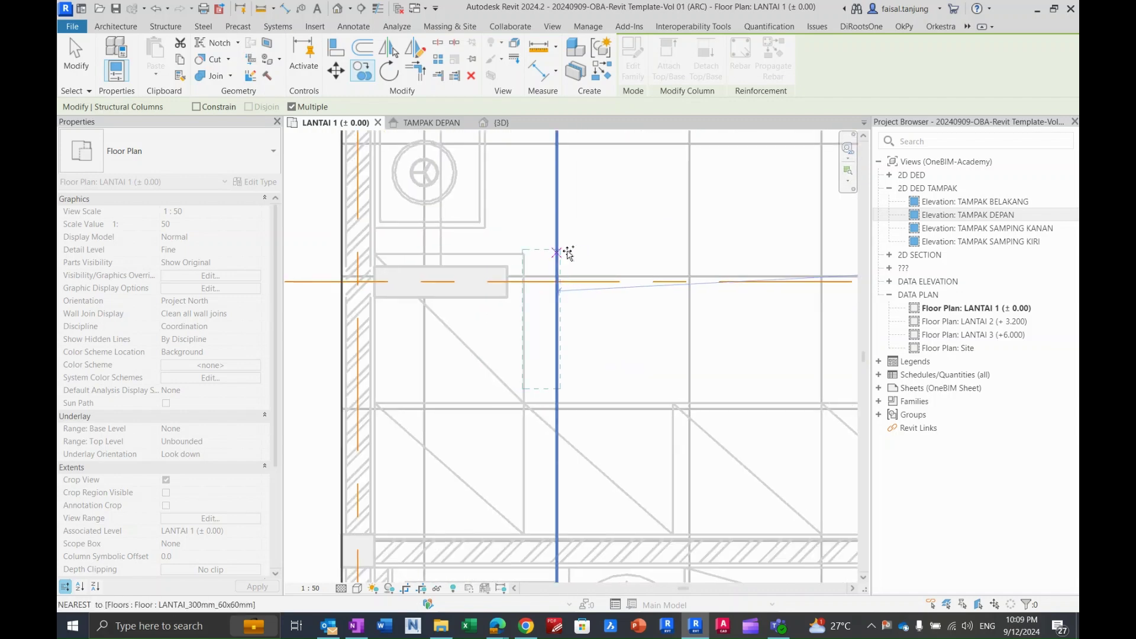
{"action": "left_click", "coordinate": [631, 194]}
{"action": "key", "text": "Escape"}
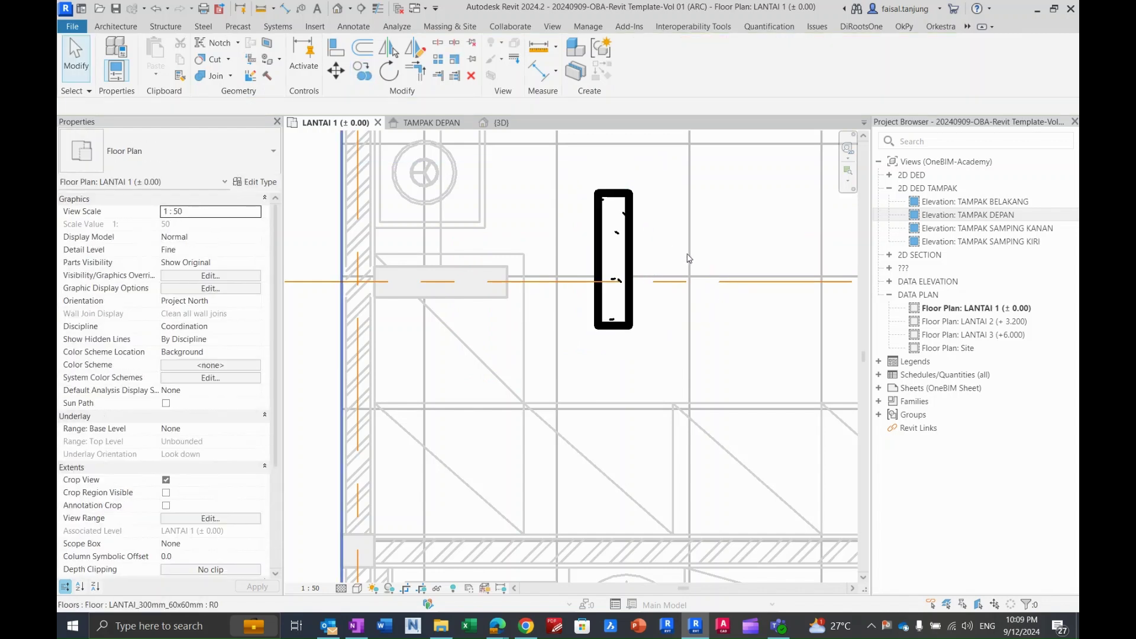
{"action": "left_click", "coordinate": [630, 249]}
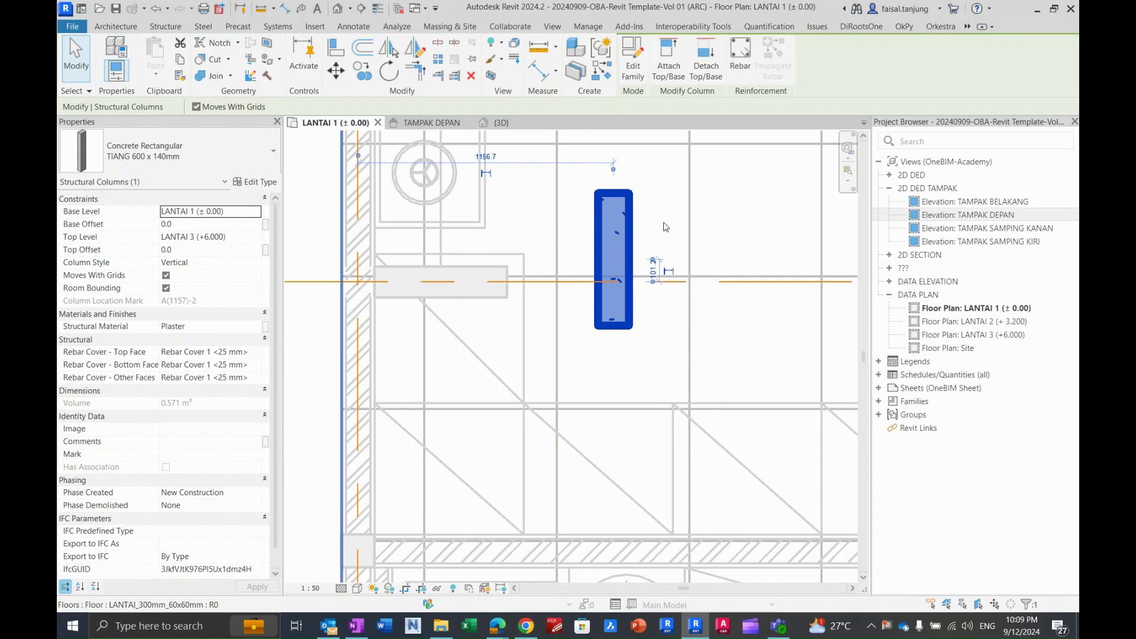
{"action": "key", "text": "space"}
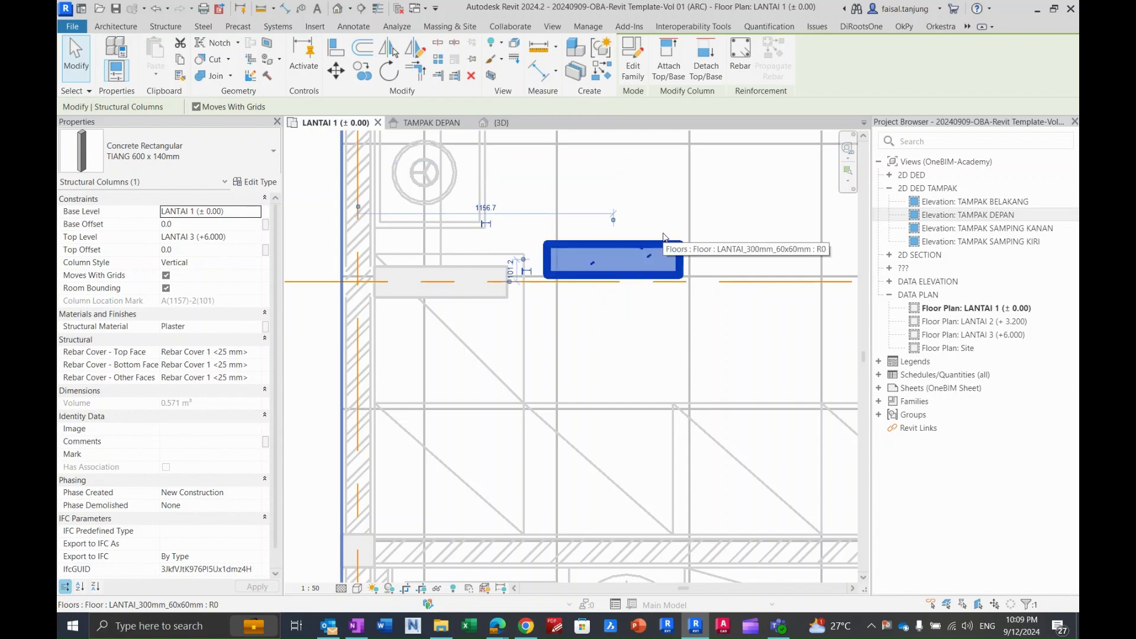
Move the rotated column by its lower-right corner onto the lower-right corner of the horizontal footprint at grid 2, and deselect it.
{"action": "key", "text": "m"}
{"action": "key", "text": "v"}
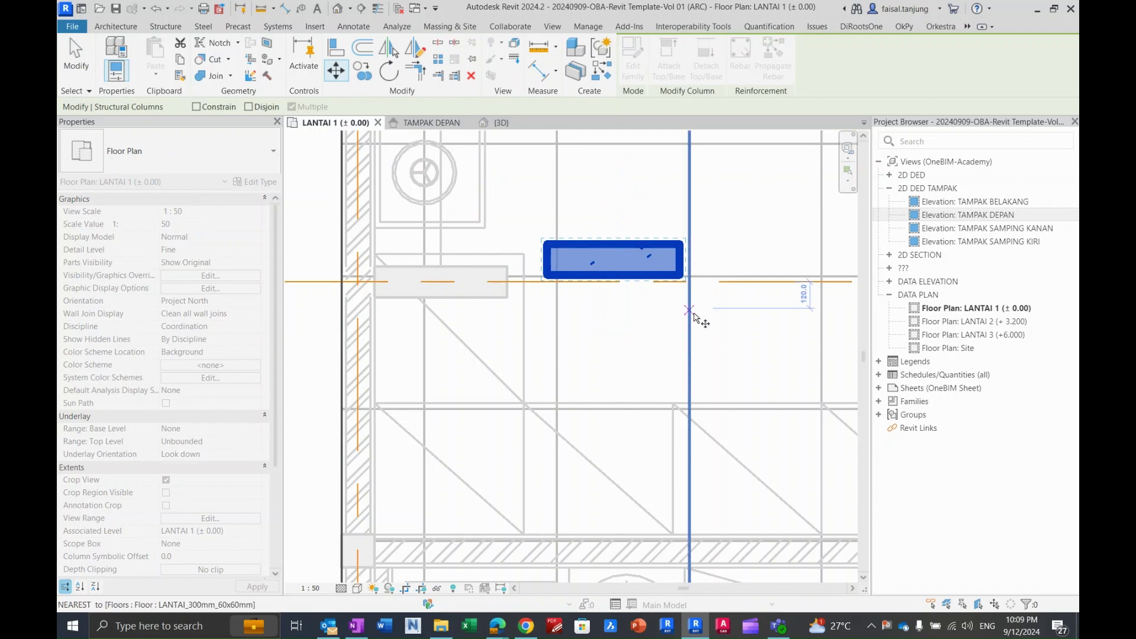
{"action": "left_click", "coordinate": [680, 277]}
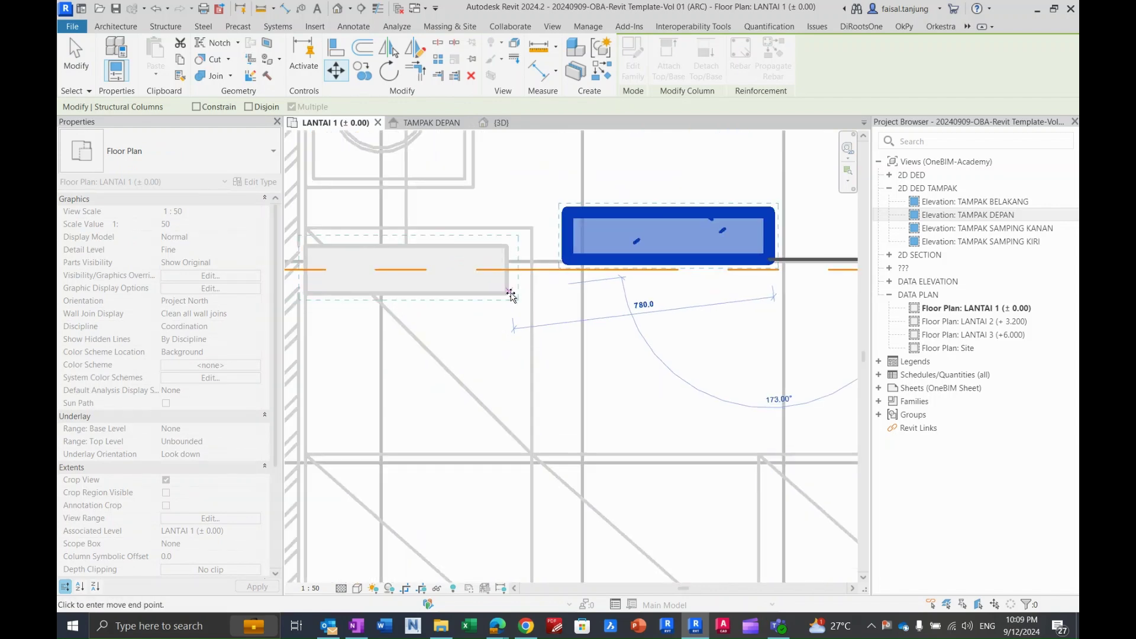
{"action": "scroll", "coordinate": [506, 294], "scroll_direction": "up", "scroll_amount": 3}
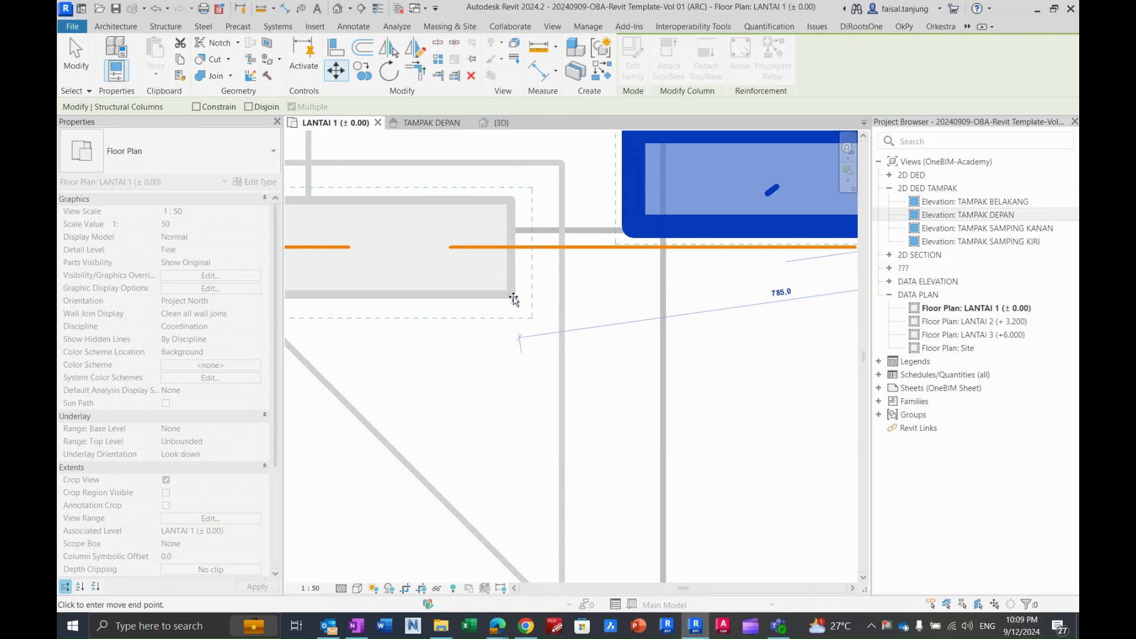
{"action": "scroll", "coordinate": [512, 296], "scroll_direction": "up", "scroll_amount": 1}
{"action": "scroll", "coordinate": [513, 299], "scroll_direction": "down", "scroll_amount": 2}
{"action": "middle_click_drag", "start_coordinate": [517, 304], "coordinate": [617, 299]}
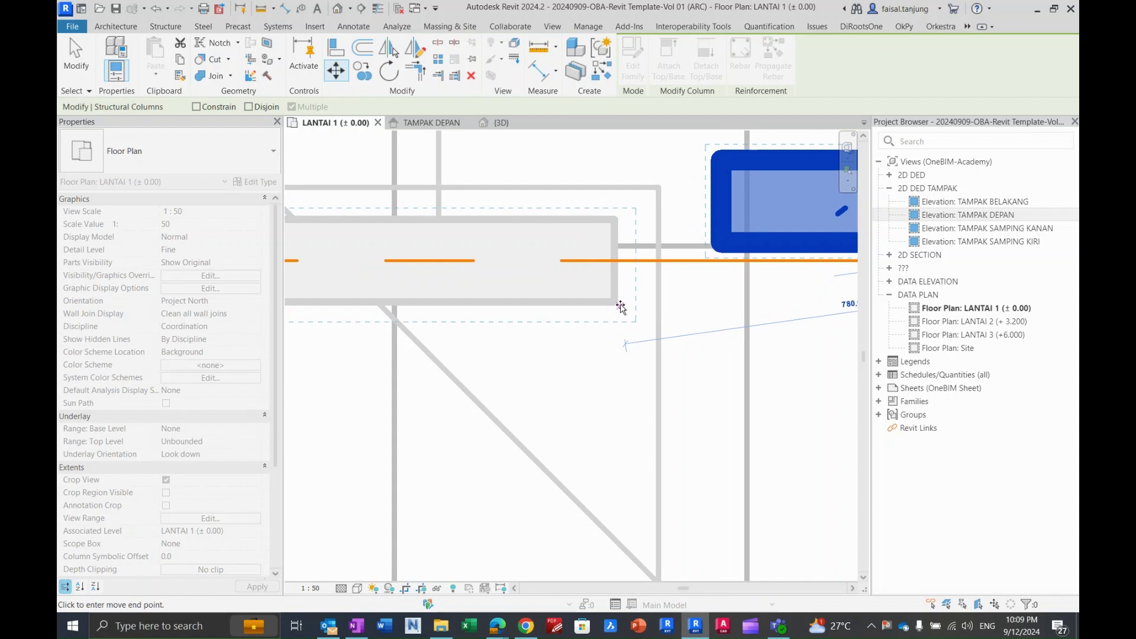
{"action": "left_click", "coordinate": [618, 301]}
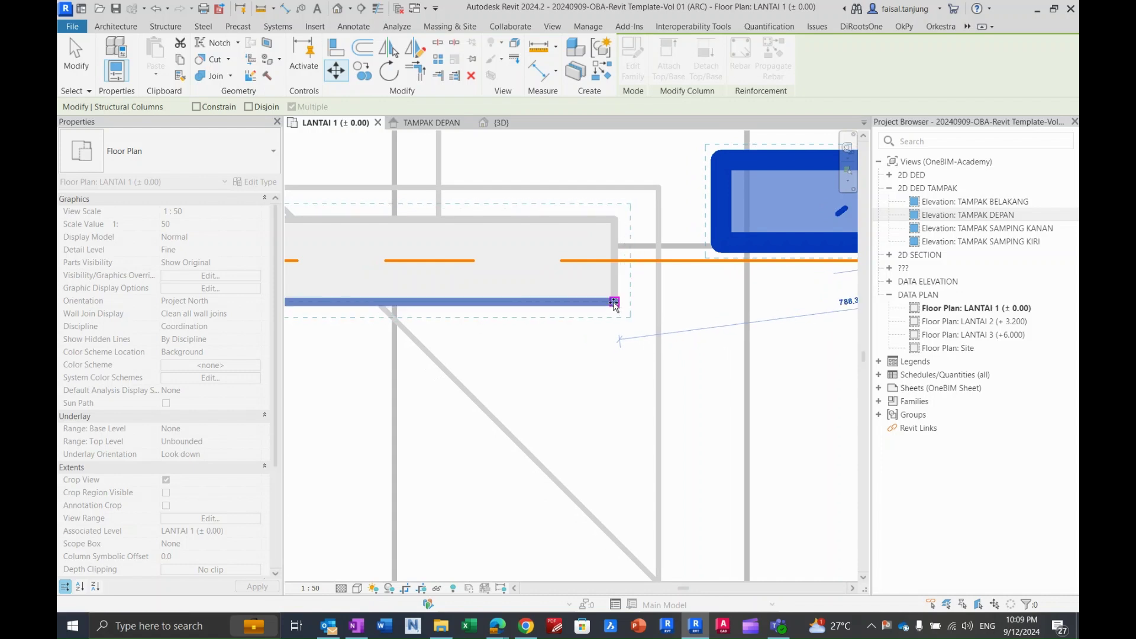
{"action": "left_click", "coordinate": [615, 303]}
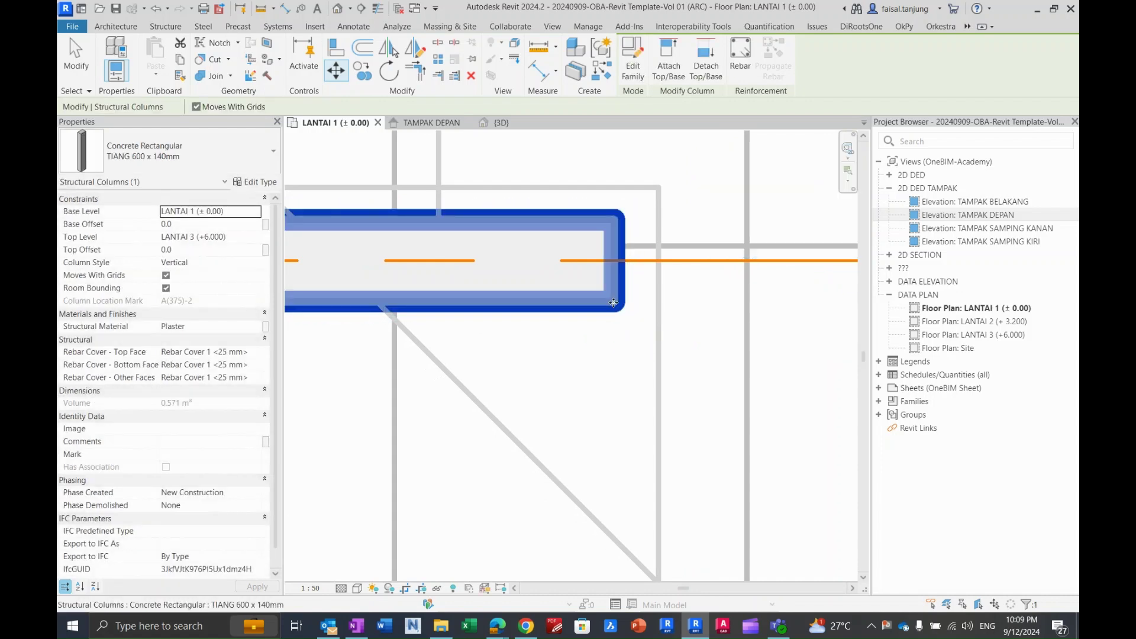
{"action": "key", "text": "Escape"}
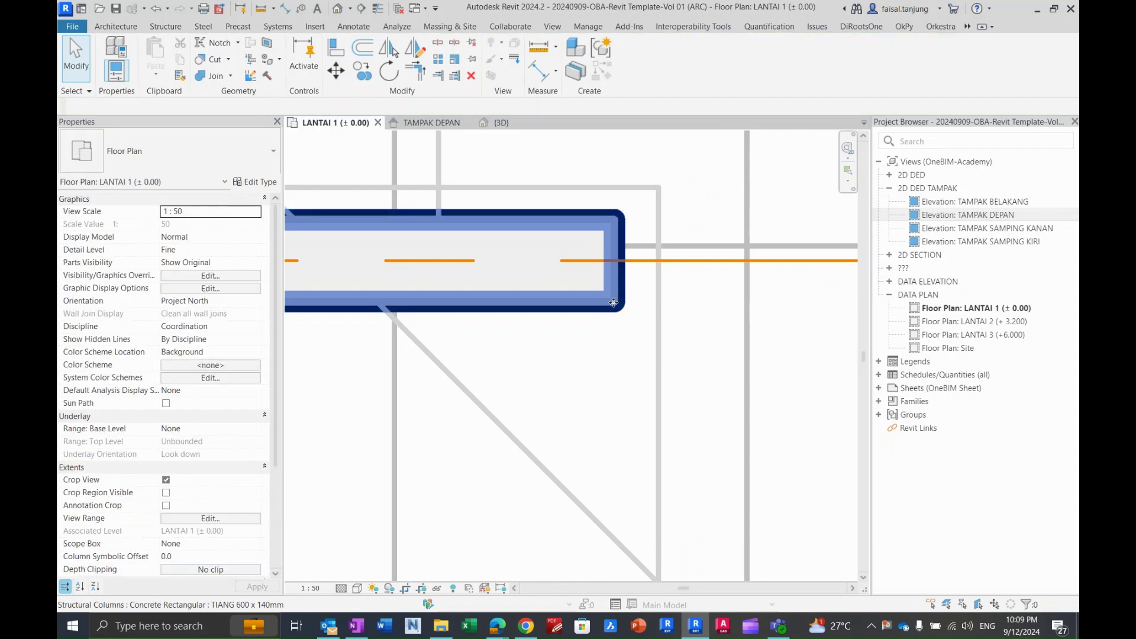
Copy the horizontal column from its upper-right corner at grid 2 to the upper-right corner of the matching footprint at grid 3.
{"action": "scroll", "coordinate": [580, 290], "scroll_direction": "down", "scroll_amount": 3}
{"action": "middle_click_drag", "start_coordinate": [546, 260], "coordinate": [513, 290]}
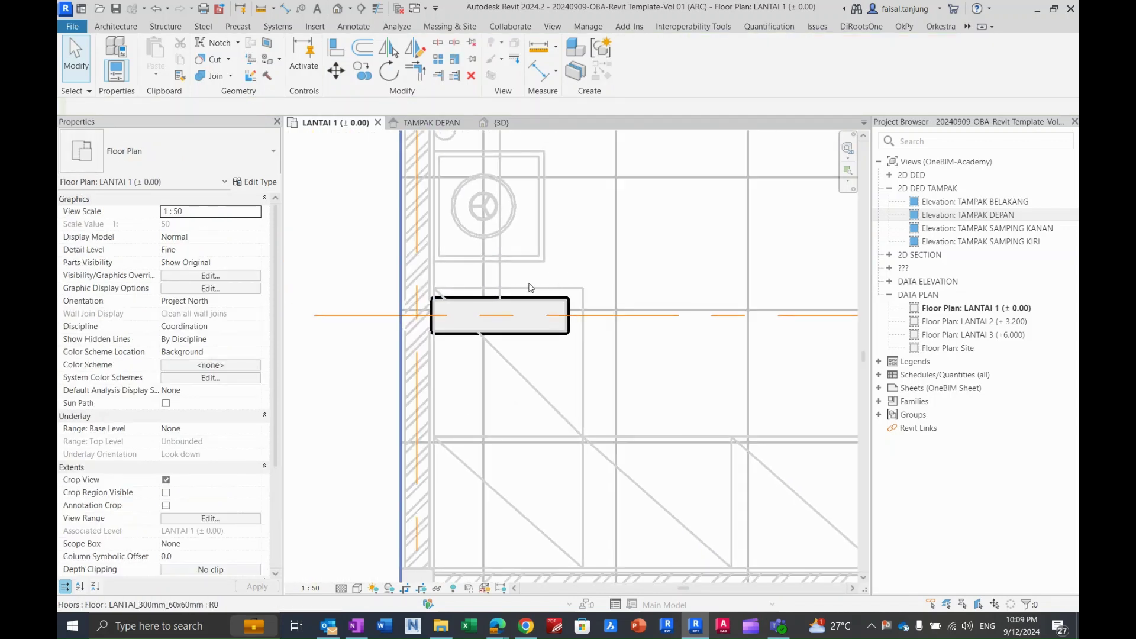
{"action": "scroll", "coordinate": [506, 286], "scroll_direction": "down", "scroll_amount": 5}
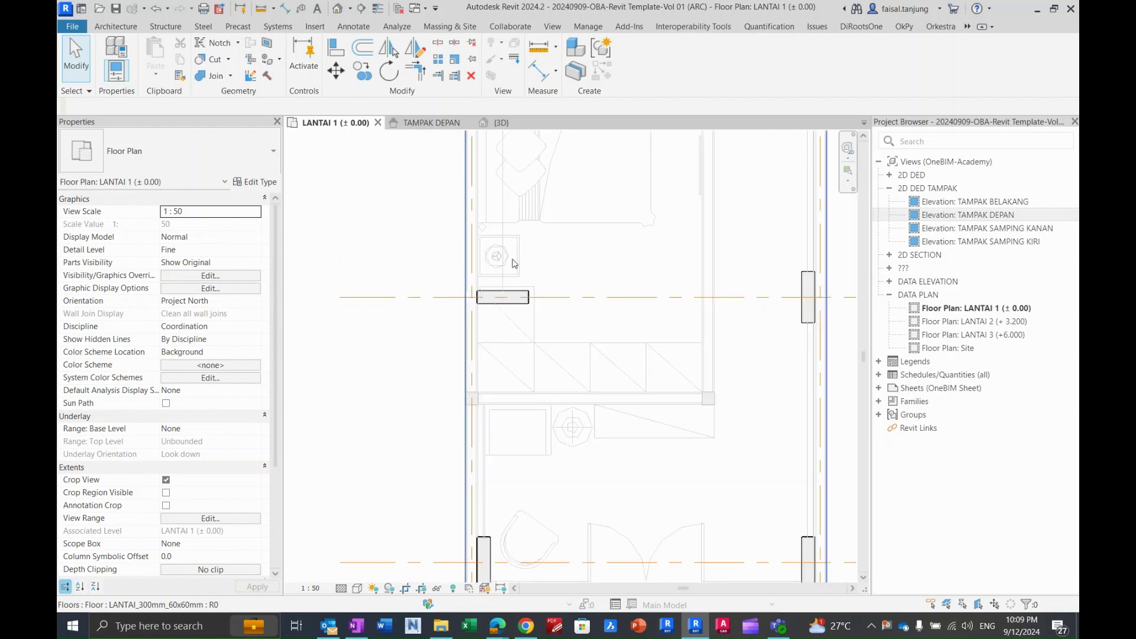
{"action": "middle_click_drag", "start_coordinate": [506, 288], "coordinate": [486, 364]}
{"action": "scroll", "coordinate": [458, 360], "scroll_direction": "up", "scroll_amount": 1}
{"action": "scroll", "coordinate": [459, 358], "scroll_direction": "down", "scroll_amount": 5}
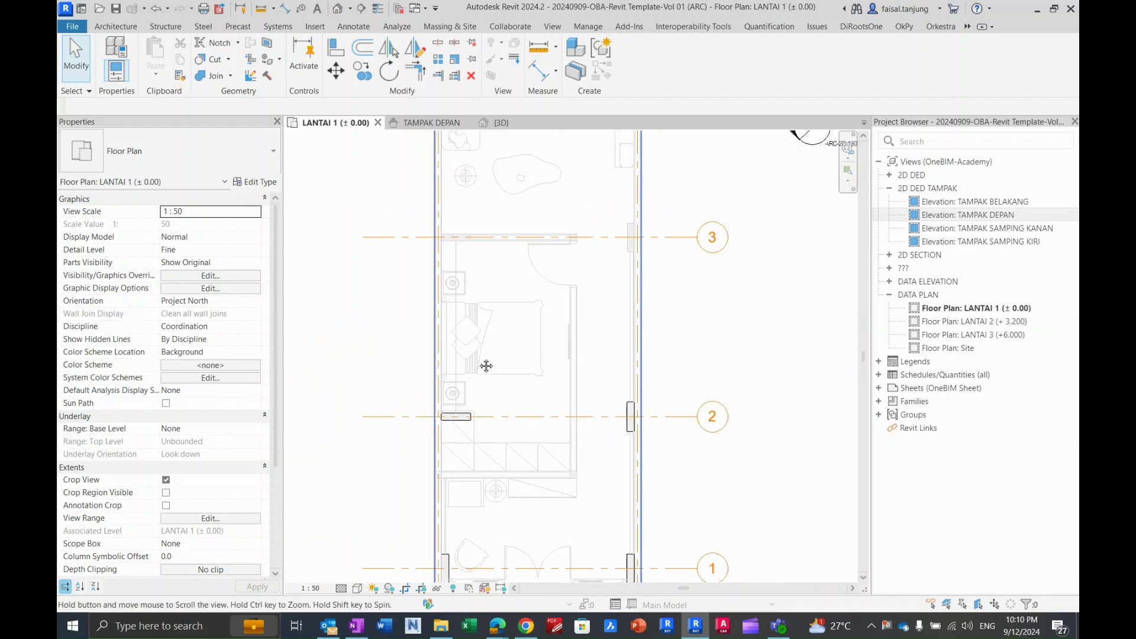
{"action": "scroll", "coordinate": [452, 388], "scroll_direction": "up", "scroll_amount": 5}
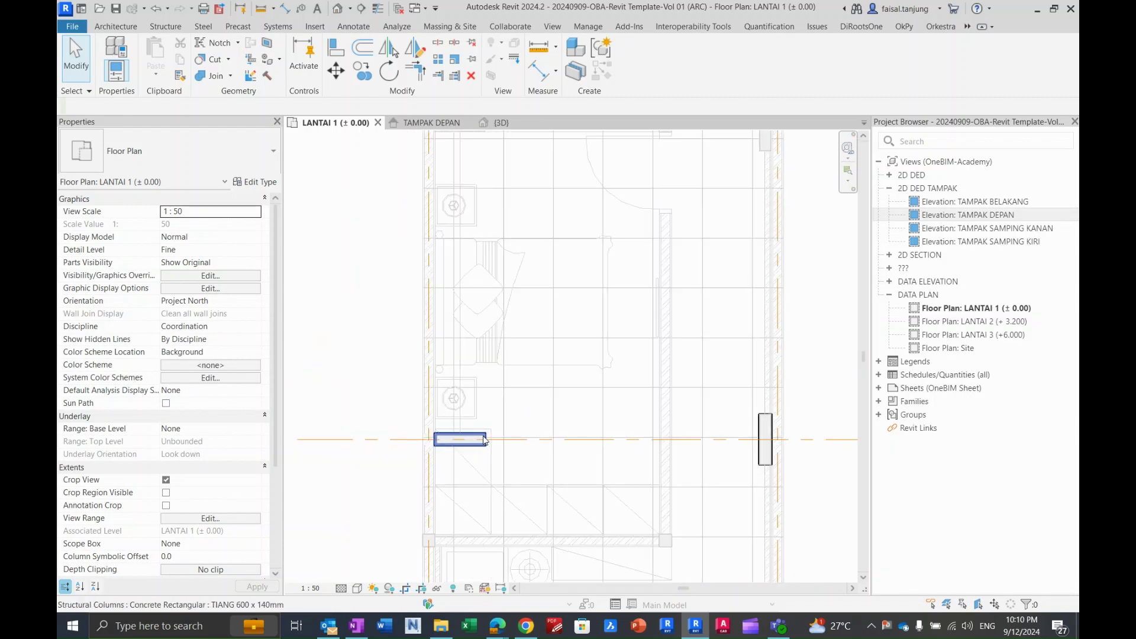
{"action": "left_click", "coordinate": [467, 416]}
{"action": "key", "text": "o"}
{"action": "left_click", "coordinate": [486, 448]}
{"action": "scroll", "coordinate": [486, 438], "scroll_direction": "down", "scroll_amount": 5}
{"action": "middle_click_drag", "start_coordinate": [497, 260], "coordinate": [496, 467]}
{"action": "scroll", "coordinate": [464, 398], "scroll_direction": "up", "scroll_amount": 5}
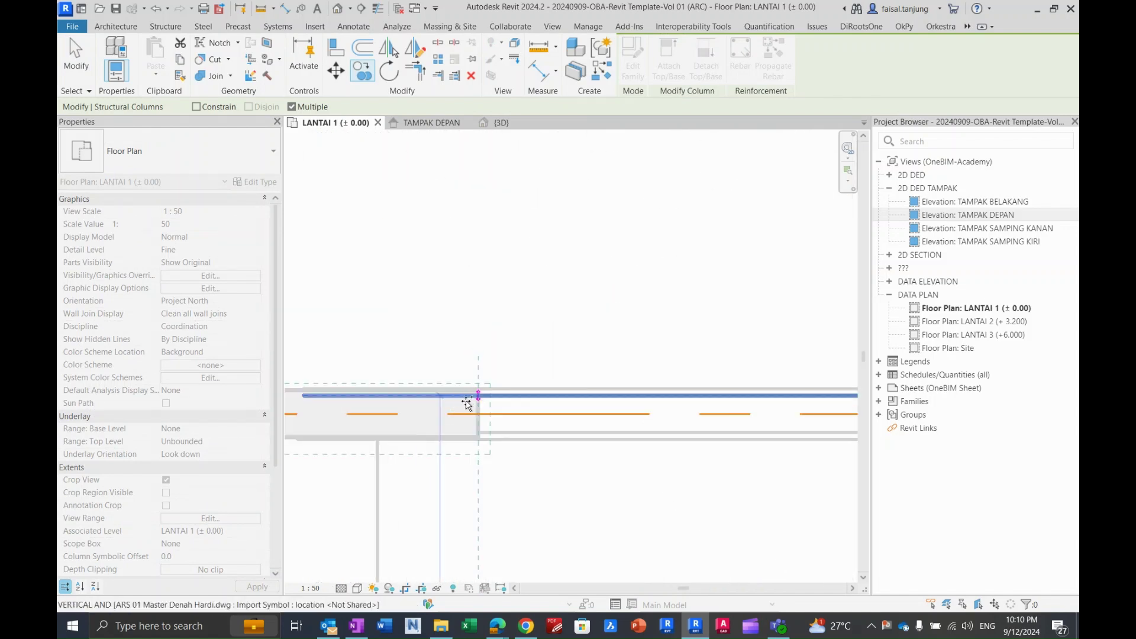
{"action": "scroll", "coordinate": [484, 381], "scroll_direction": "down", "scroll_amount": 5}
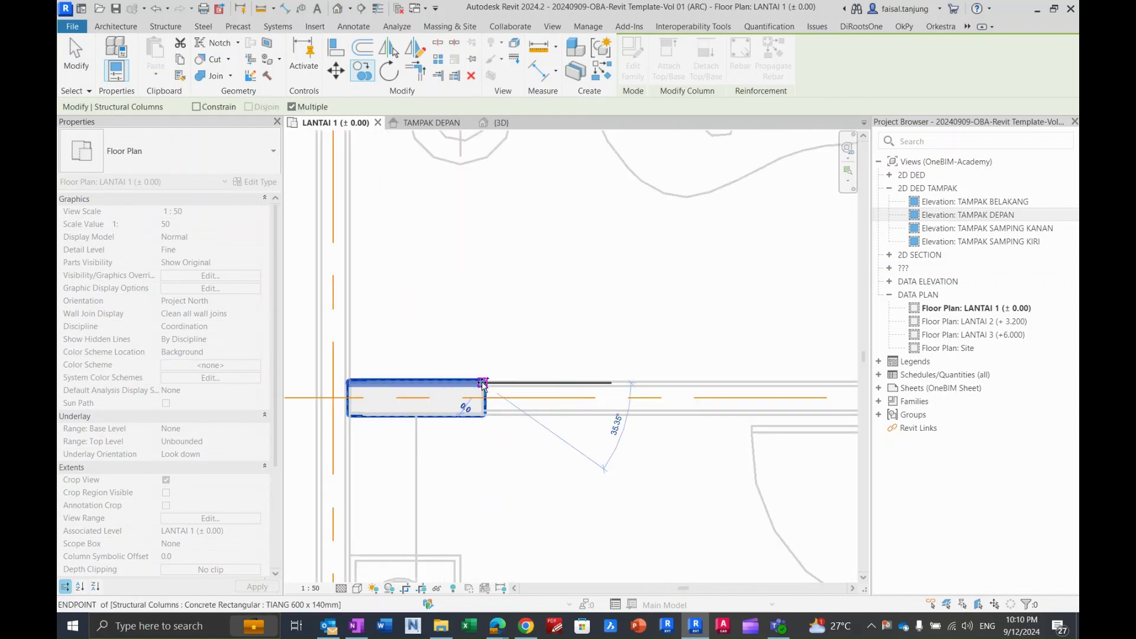
{"action": "middle_click_drag", "start_coordinate": [573, 425], "coordinate": [558, 485]}
{"action": "scroll", "coordinate": [447, 174], "scroll_direction": "up", "scroll_amount": 5}
{"action": "scroll", "coordinate": [445, 205], "scroll_direction": "down", "scroll_amount": 6}
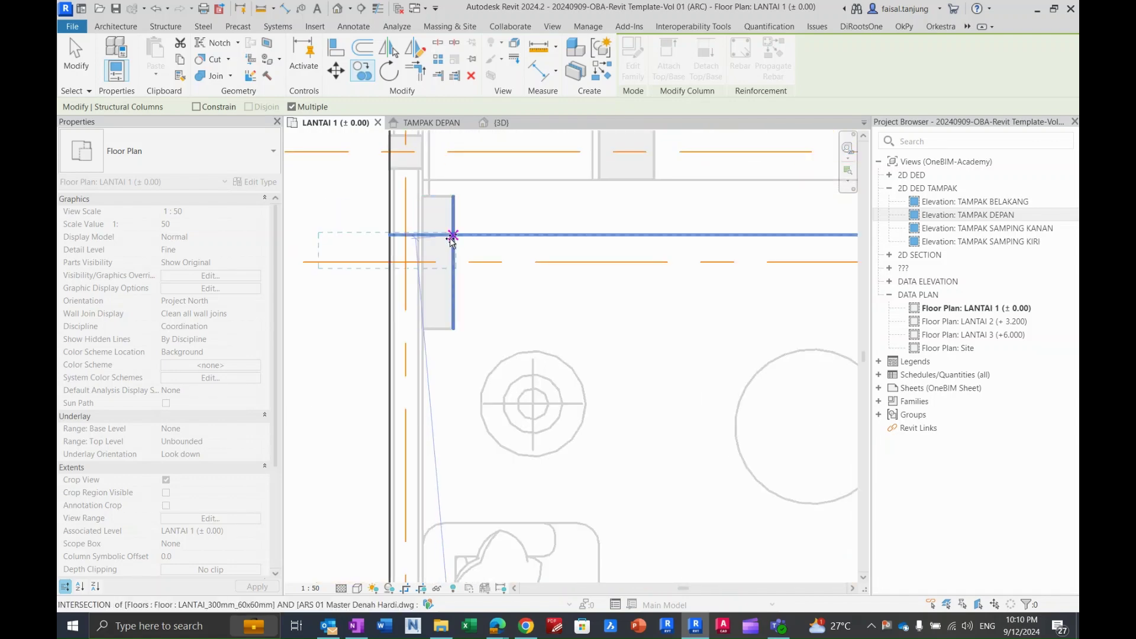
{"action": "key", "text": "Escape"}
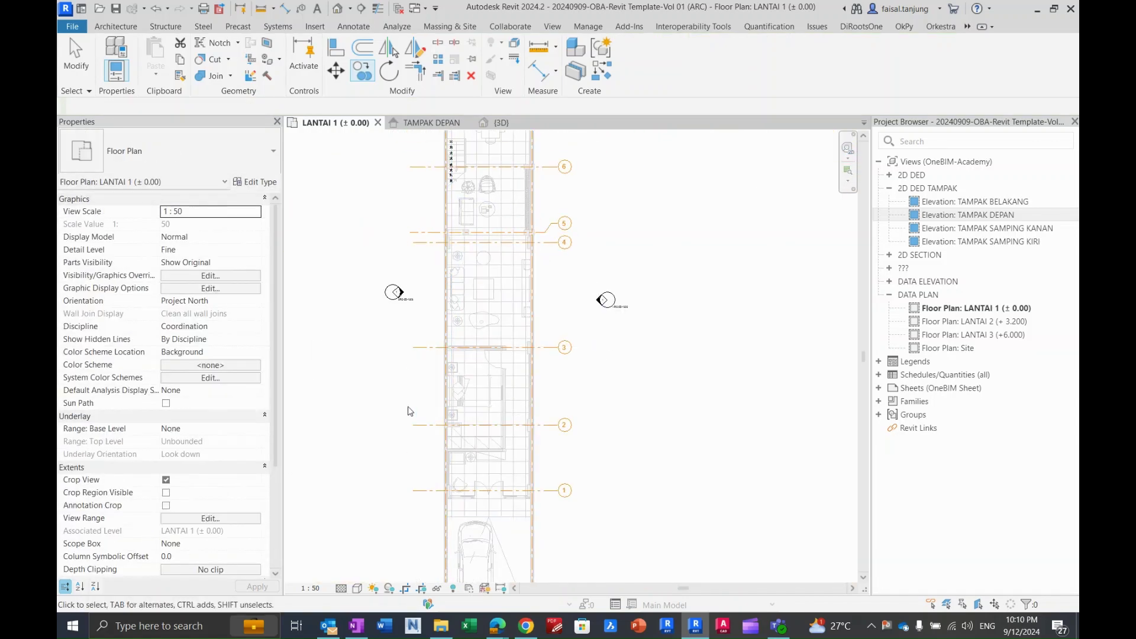
Copy the vertical column at grid 2 from its upper-left corner to the footprint on the same wall at grid 3.
{"action": "scroll", "coordinate": [521, 408], "scroll_direction": "up", "scroll_amount": 6}
{"action": "scroll", "coordinate": [622, 383], "scroll_direction": "up", "scroll_amount": 3}
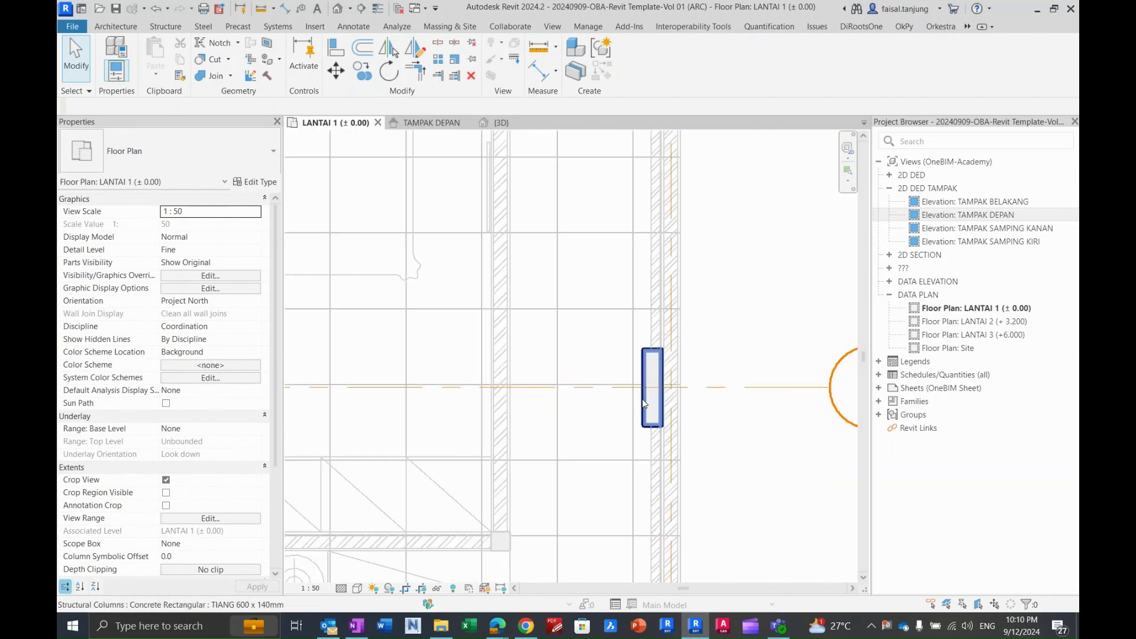
{"action": "left_click", "coordinate": [640, 380]}
{"action": "key", "text": "c"}
{"action": "key", "text": "o"}
{"action": "scroll", "coordinate": [645, 367], "scroll_direction": "up", "scroll_amount": 4}
{"action": "left_click", "coordinate": [647, 336]}
{"action": "scroll", "coordinate": [649, 340], "scroll_direction": "down", "scroll_amount": 5}
{"action": "scroll", "coordinate": [632, 386], "scroll_direction": "up", "scroll_amount": 6}
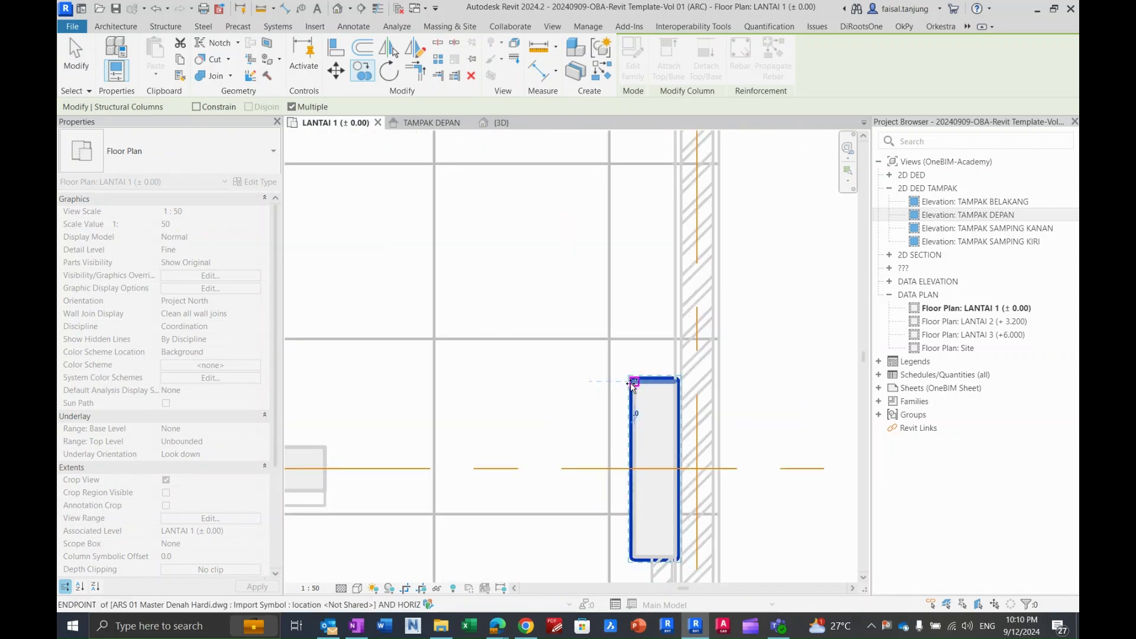
Place another copy of the vertical column on the upper-left corner of the same wall's footprint at grid 4.
{"action": "scroll", "coordinate": [632, 383], "scroll_direction": "down", "scroll_amount": 6}
{"action": "middle_click_drag", "start_coordinate": [603, 309], "coordinate": [633, 421]}
{"action": "middle_click_drag", "start_coordinate": [570, 314], "coordinate": [568, 393]}
{"action": "scroll", "coordinate": [667, 256], "scroll_direction": "up", "scroll_amount": 5}
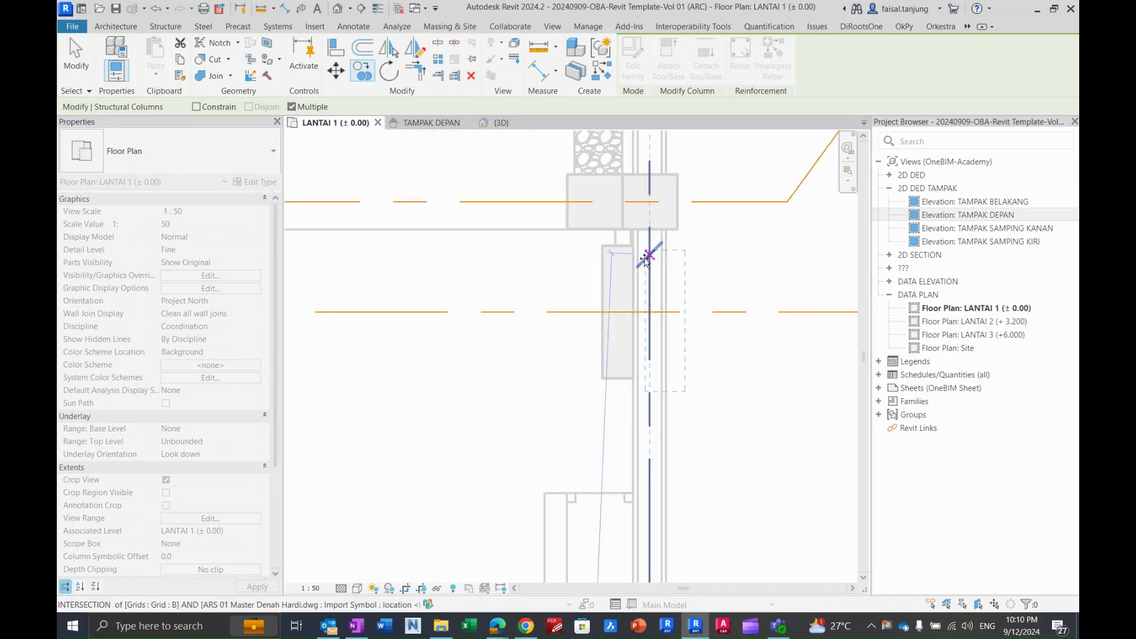
{"action": "scroll", "coordinate": [646, 259], "scroll_direction": "up", "scroll_amount": 2}
{"action": "left_click", "coordinate": [582, 239]}
Place a further copy of the vertical column on the footprint at grid 4 along the opposite wall.
{"action": "scroll", "coordinate": [582, 239], "scroll_direction": "down", "scroll_amount": 3}
{"action": "scroll", "coordinate": [474, 275], "scroll_direction": "down", "scroll_amount": 2}
{"action": "middle_click_drag", "start_coordinate": [409, 269], "coordinate": [893, 275]}
{"action": "scroll", "coordinate": [488, 238], "scroll_direction": "up", "scroll_amount": 2}
{"action": "left_click", "coordinate": [362, 259]}
{"action": "scroll", "coordinate": [473, 249], "scroll_direction": "down", "scroll_amount": 4}
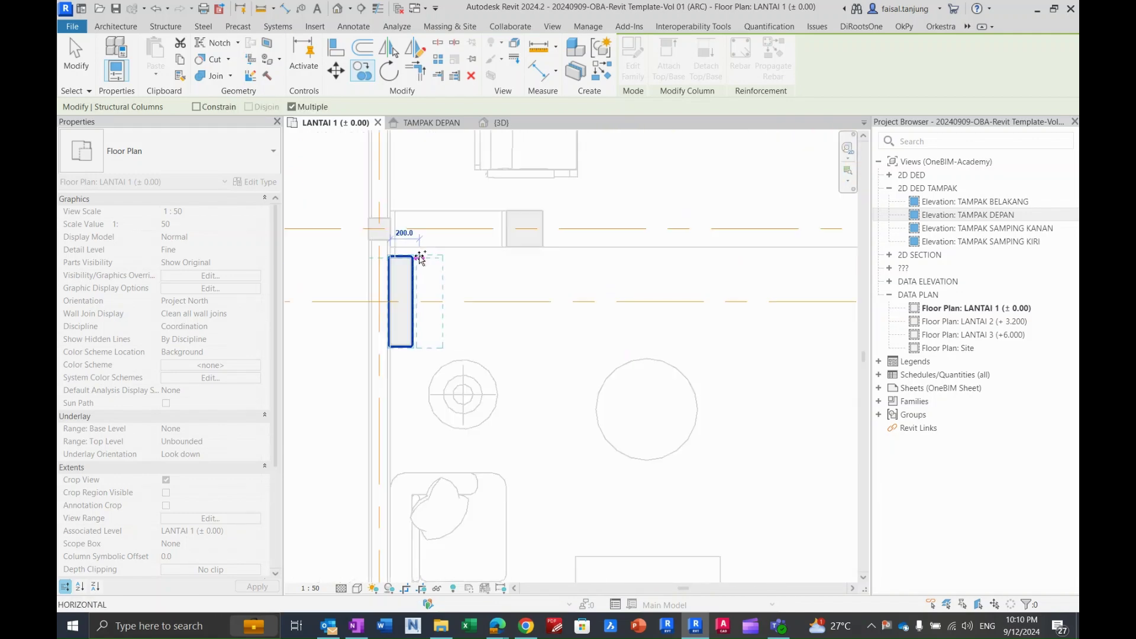
End the Copy command and review the remaining column footprints on the plan, including the square one on grid 5.
{"action": "middle_click_drag", "start_coordinate": [528, 284], "coordinate": [514, 424]}
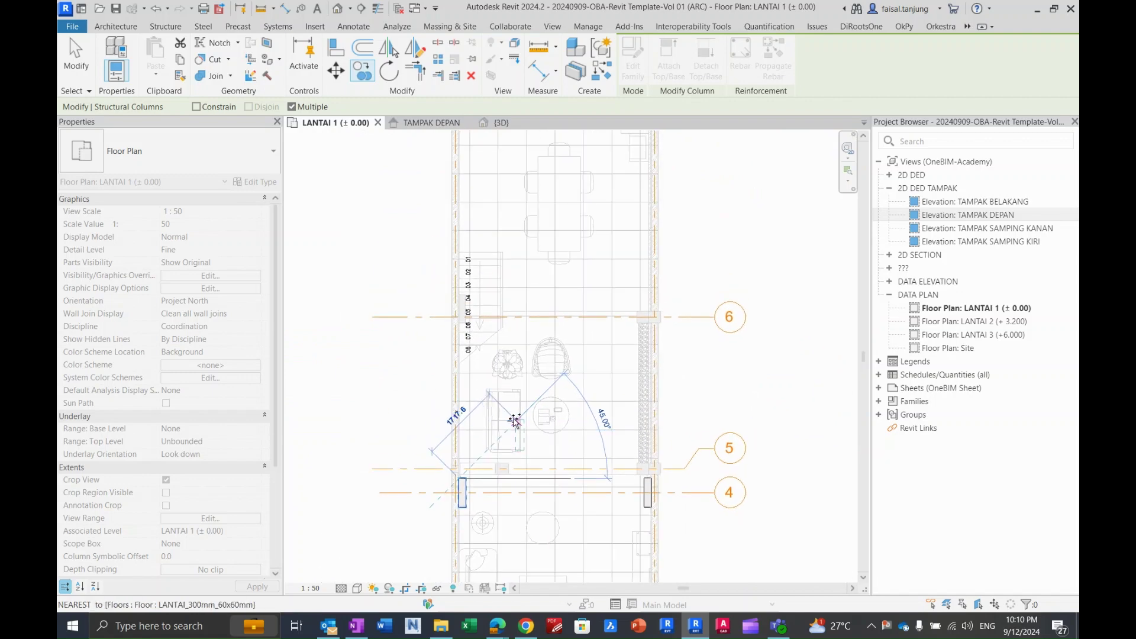
{"action": "scroll", "coordinate": [510, 417], "scroll_direction": "down", "scroll_amount": 2}
{"action": "mouse_move", "coordinate": [559, 352]}
{"action": "middle_mouse_down"}
{"action": "mouse_move", "coordinate": [549, 463]}
{"action": "mouse_move", "coordinate": [558, 370]}
{"action": "middle_mouse_up"}
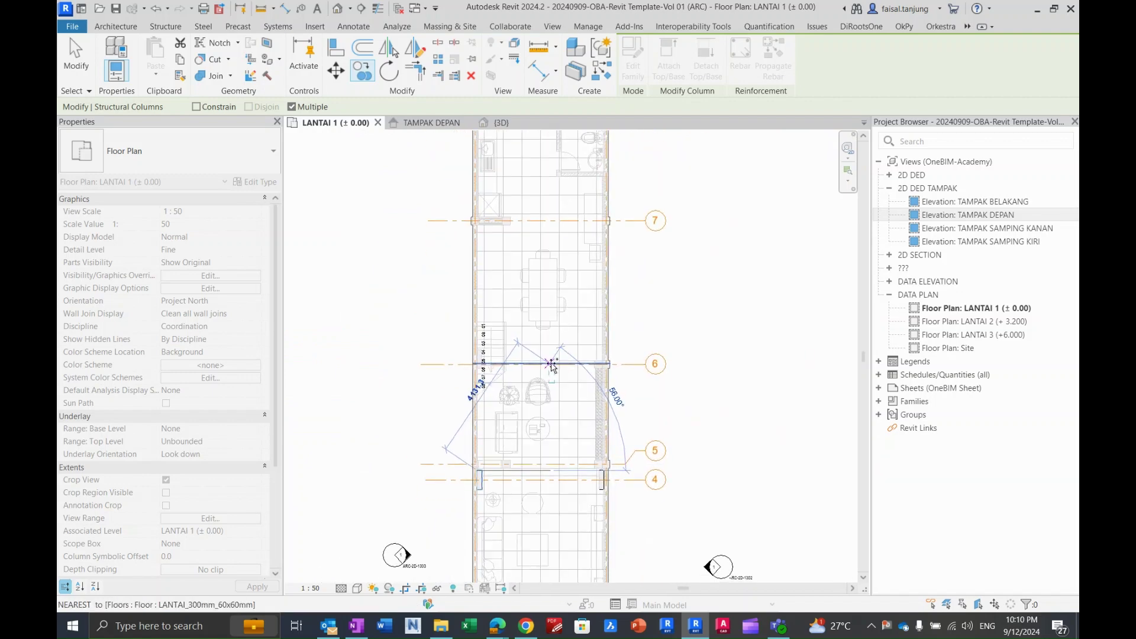
{"action": "key", "text": "Escape"}
{"action": "key", "text": "Escape"}
{"action": "middle_click_drag", "start_coordinate": [539, 479], "coordinate": [556, 199]}
{"action": "middle_click_drag", "start_coordinate": [564, 336], "coordinate": [563, 299]}
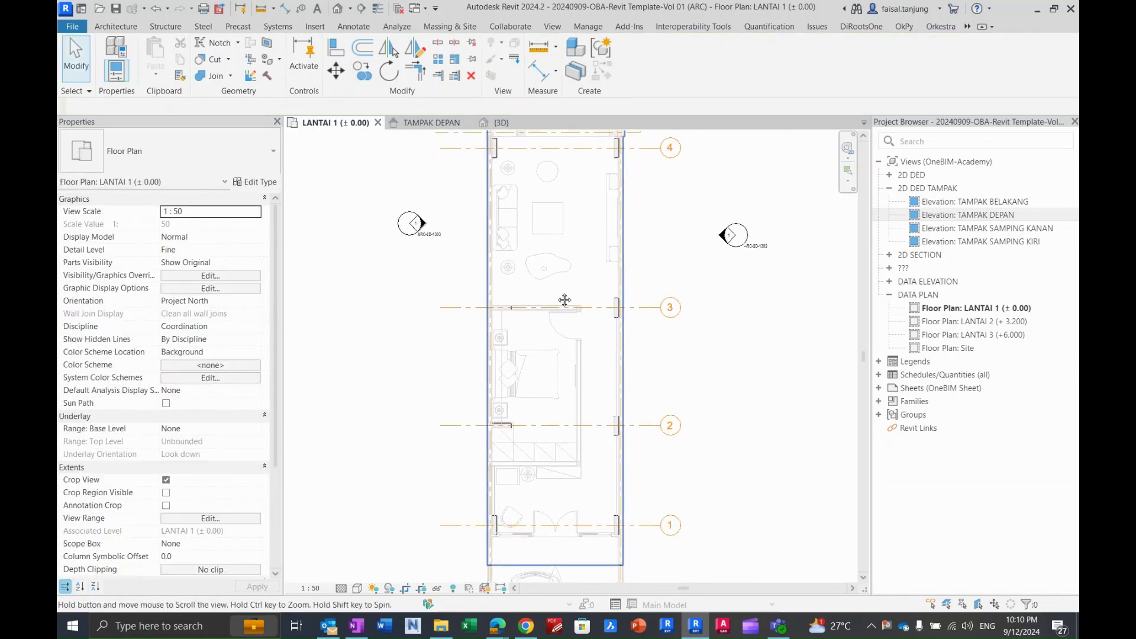
{"action": "scroll", "coordinate": [550, 278], "scroll_direction": "up", "scroll_amount": 6}
{"action": "scroll", "coordinate": [531, 250], "scroll_direction": "up", "scroll_amount": 2}
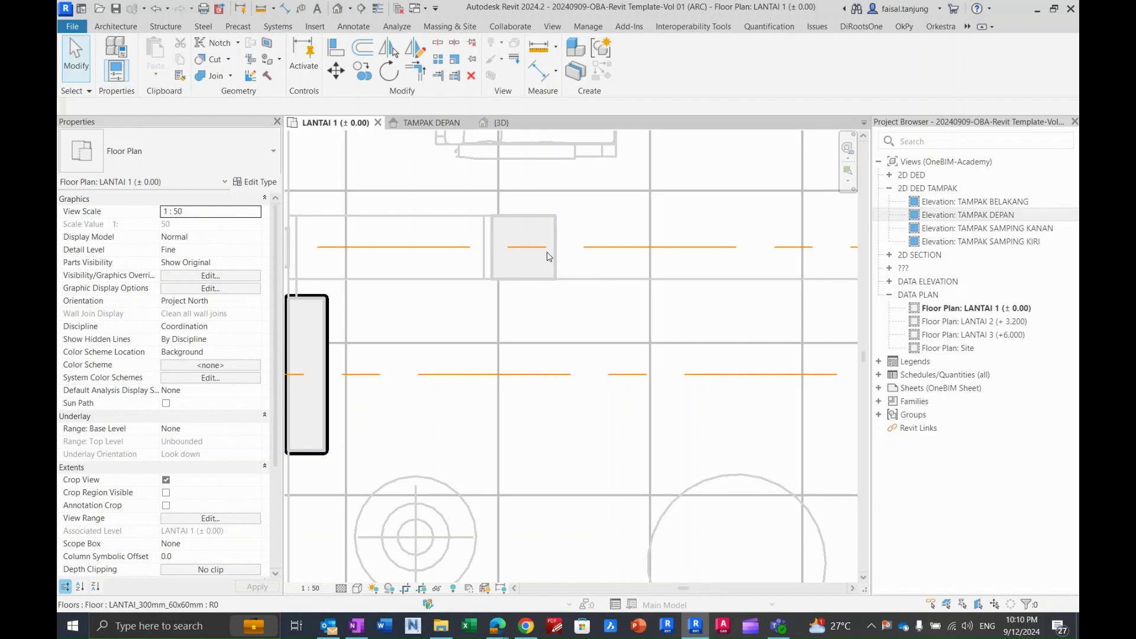
Measure the width of the square column footprint on grid 5 with an aligned dimension and delete that dimension.
{"action": "key", "text": "d"}
{"action": "key", "text": "i"}
{"action": "scroll", "coordinate": [549, 257], "scroll_direction": "up", "scroll_amount": 1}
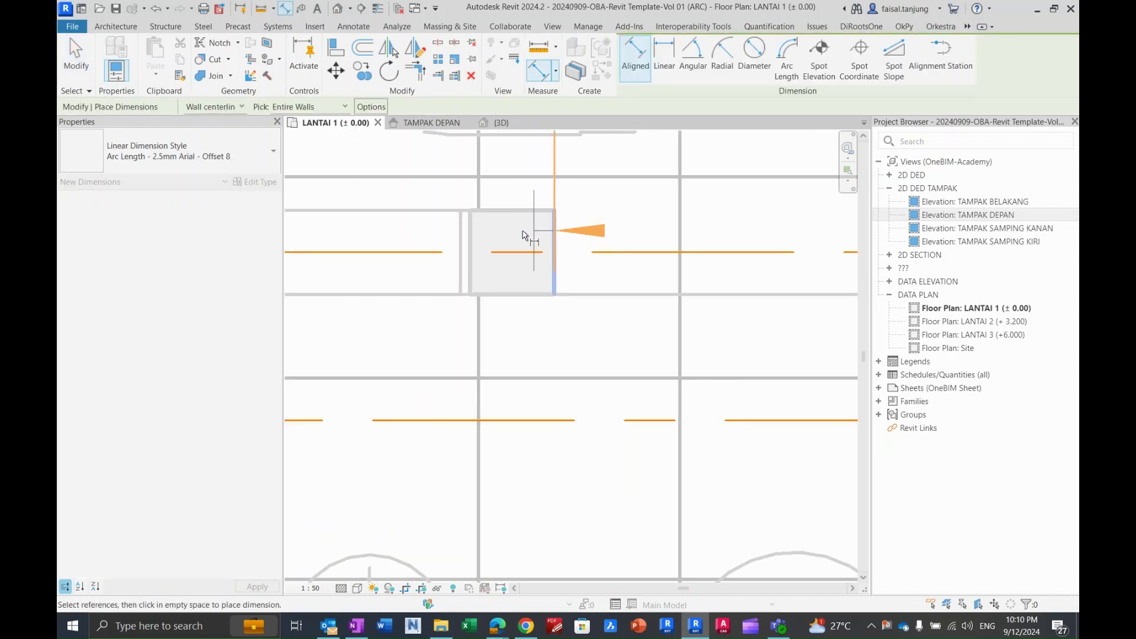
{"action": "left_click", "coordinate": [471, 236]}
{"action": "scroll", "coordinate": [469, 254], "scroll_direction": "down", "scroll_amount": 2}
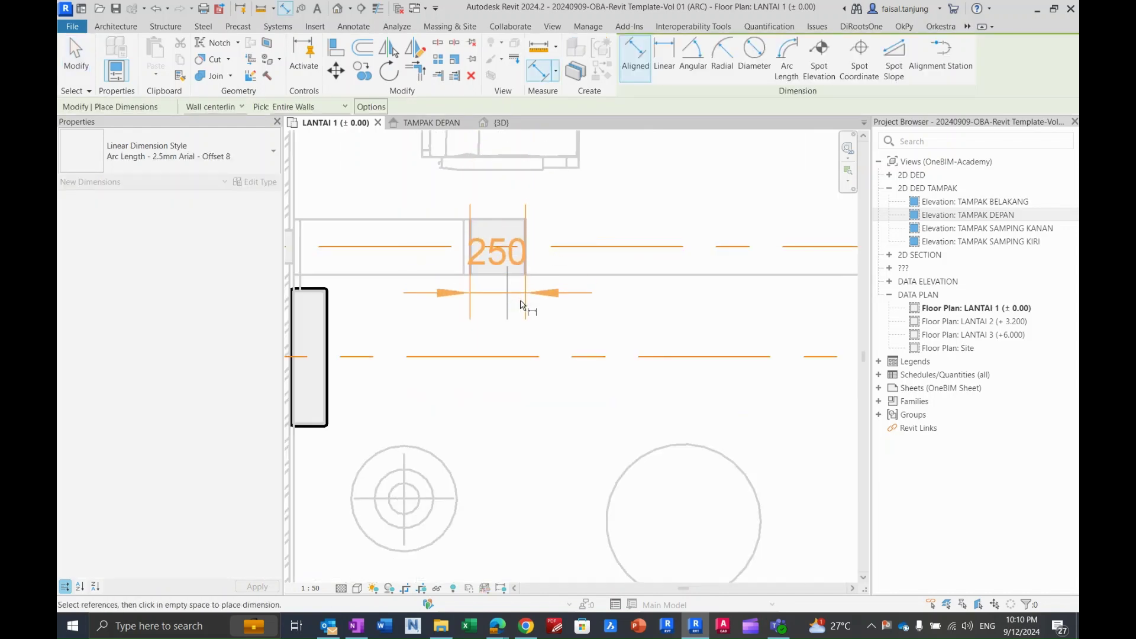
{"action": "left_click", "coordinate": [557, 320]}
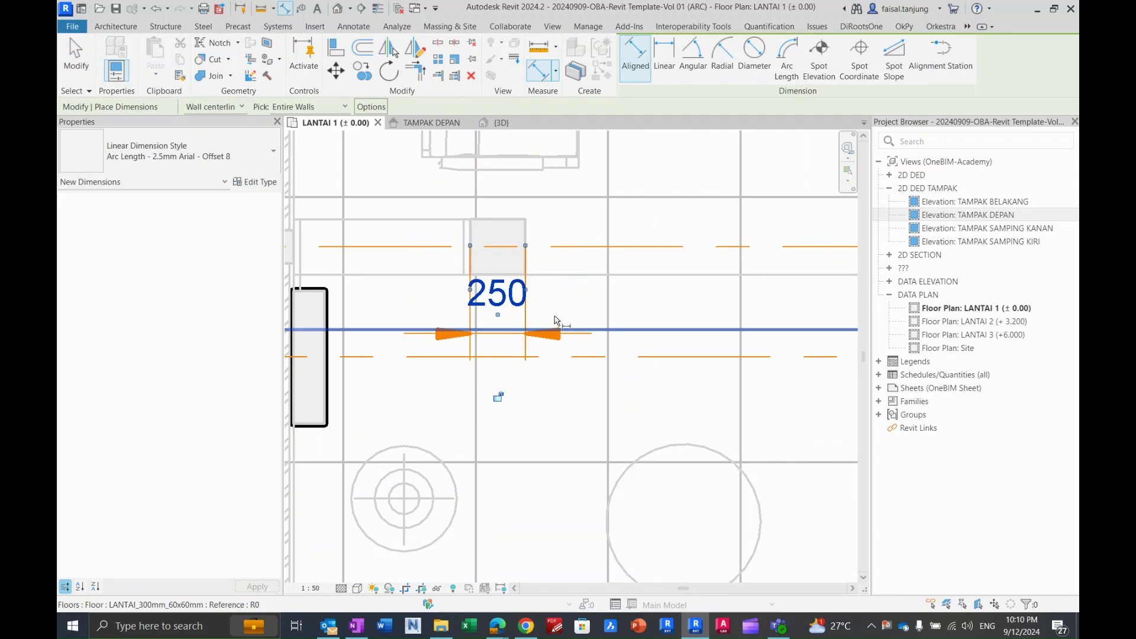
{"action": "left_click", "coordinate": [505, 221]}
{"action": "scroll", "coordinate": [505, 276], "scroll_direction": "up", "scroll_amount": 2}
{"action": "key", "text": "Escape"}
{"action": "key", "text": "Escape"}
{"action": "left_click", "coordinate": [510, 309]}
{"action": "middle_click_drag", "start_coordinate": [511, 293], "coordinate": [540, 310]}
{"action": "key", "text": "Delete"}
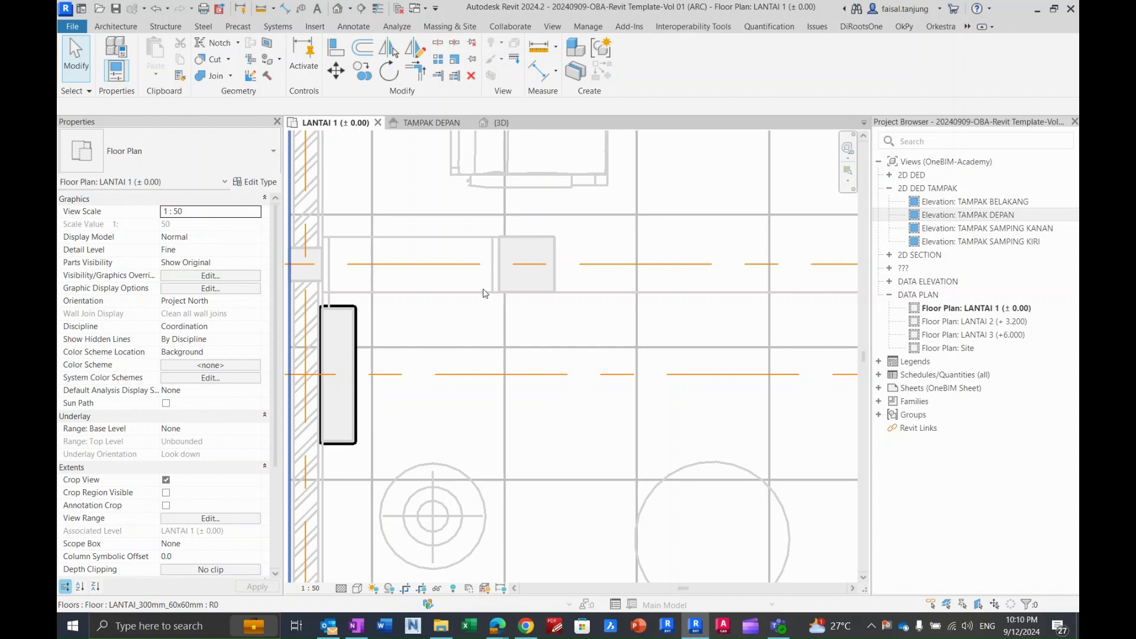
Start a vertical structural column using the Concrete Rectangular type TIANG 250 x 250mm.
{"action": "left_click", "coordinate": [115, 27]}
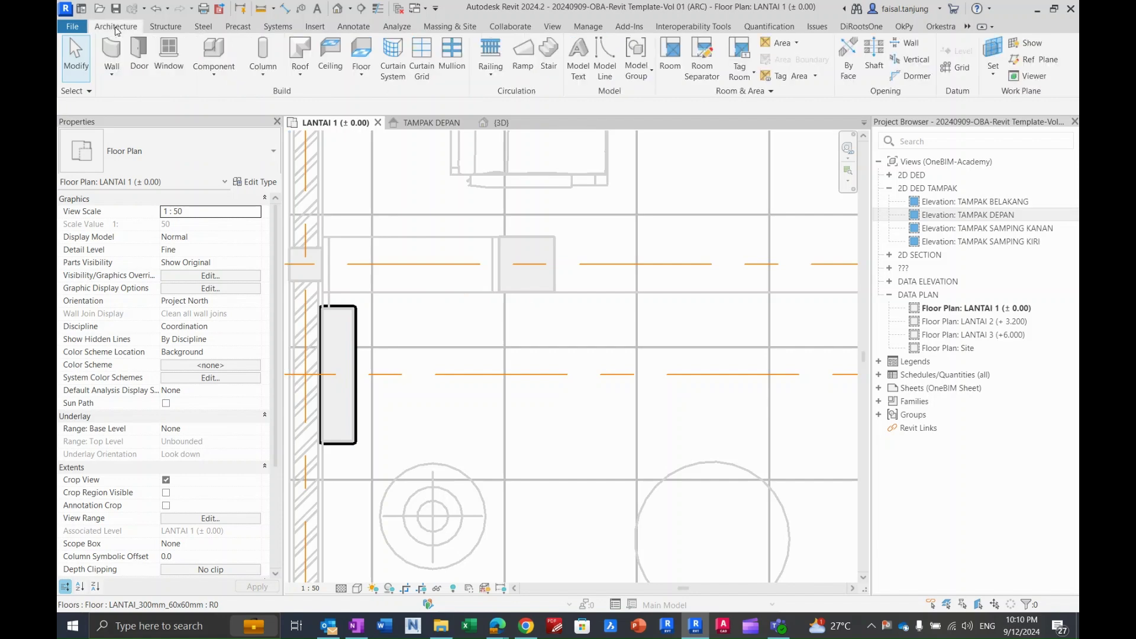
{"action": "left_click", "coordinate": [264, 79]}
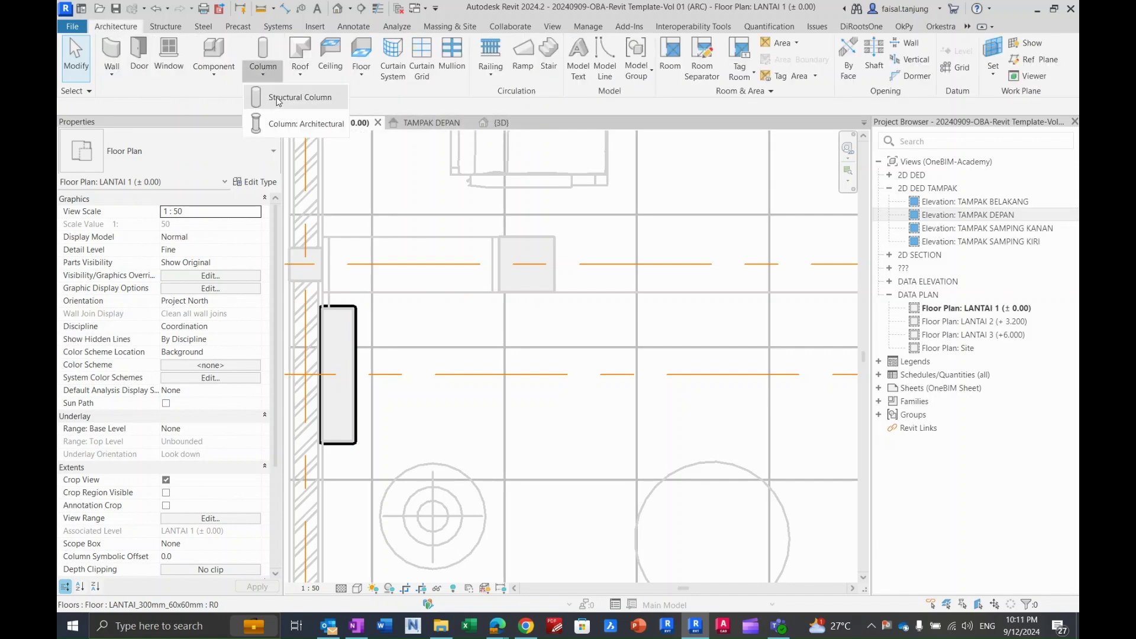
{"action": "left_click", "coordinate": [281, 98]}
{"action": "left_click", "coordinate": [159, 157]}
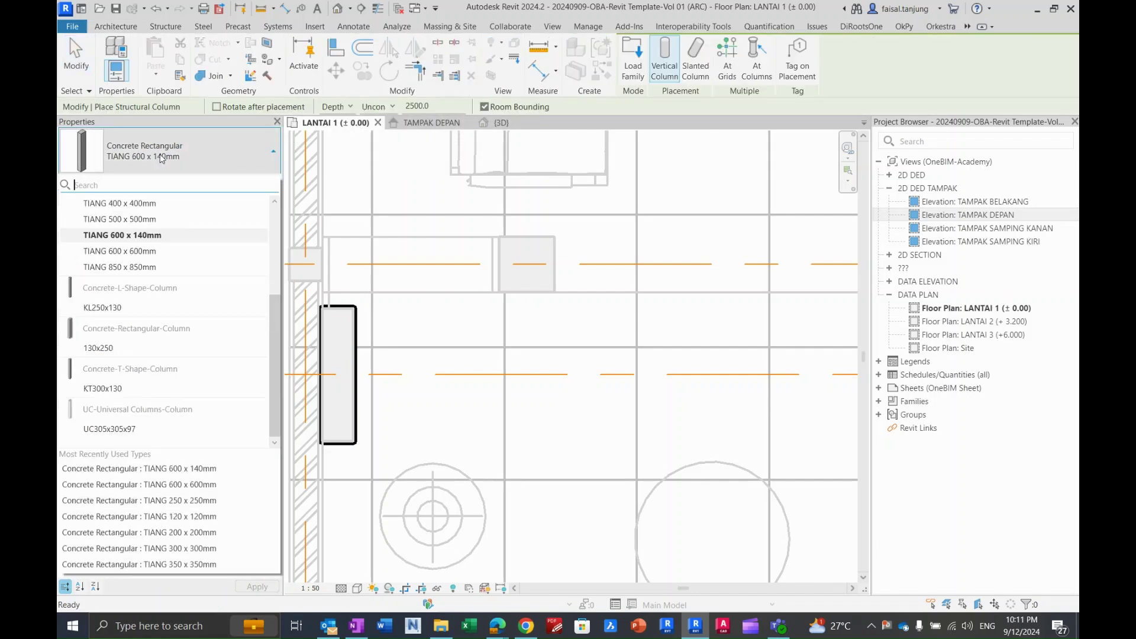
{"action": "scroll", "coordinate": [140, 300], "scroll_direction": "up", "scroll_amount": 2}
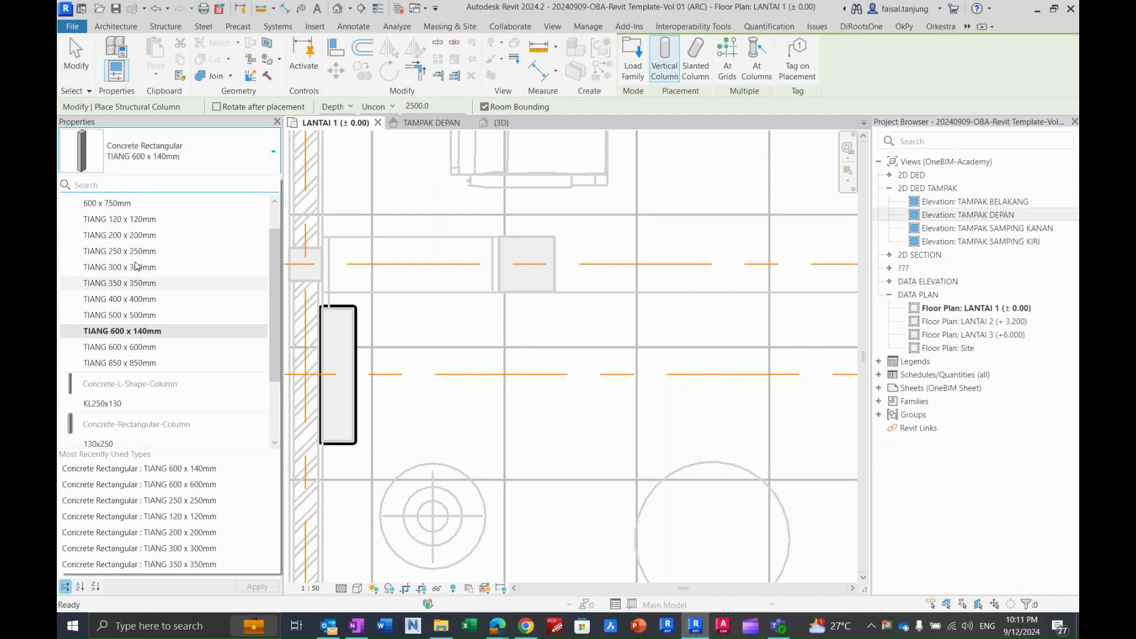
{"action": "left_click", "coordinate": [134, 252]}
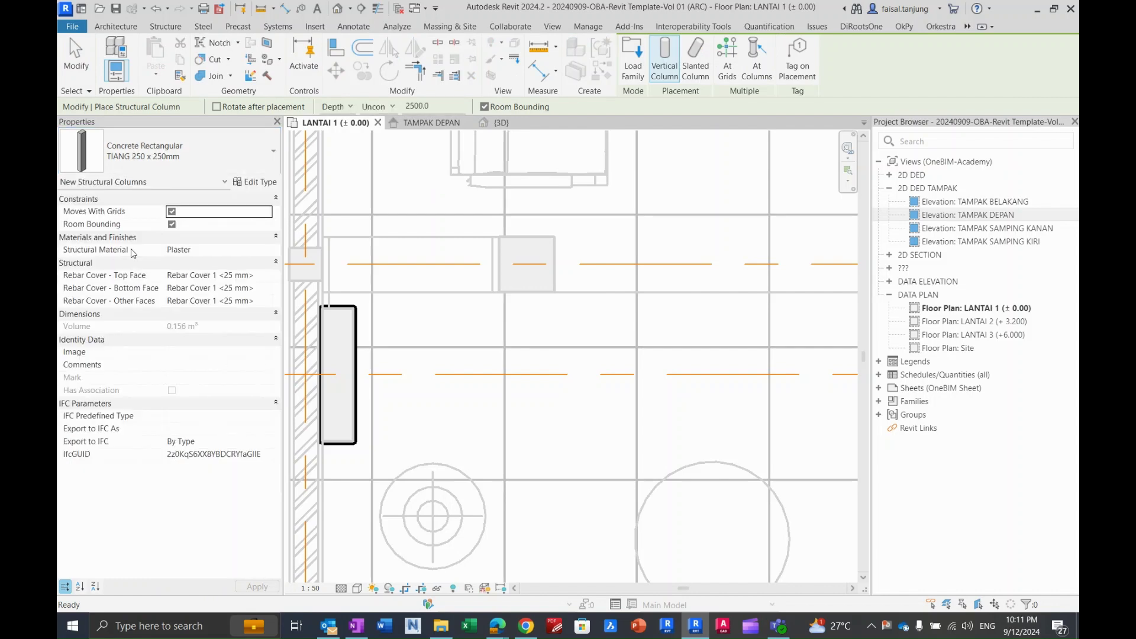
{"action": "middle_click_drag", "start_coordinate": [539, 249], "coordinate": [567, 255]}
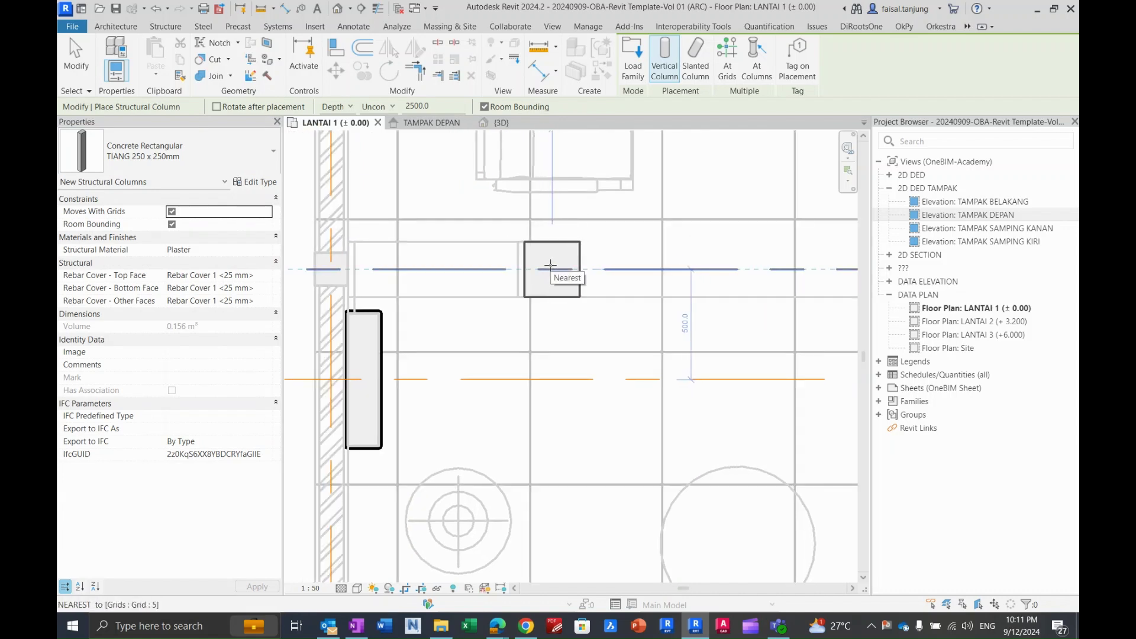
Try to set the new column's depth limit to LANTAI 3 (+6.000).
{"action": "left_click", "coordinate": [390, 107]}
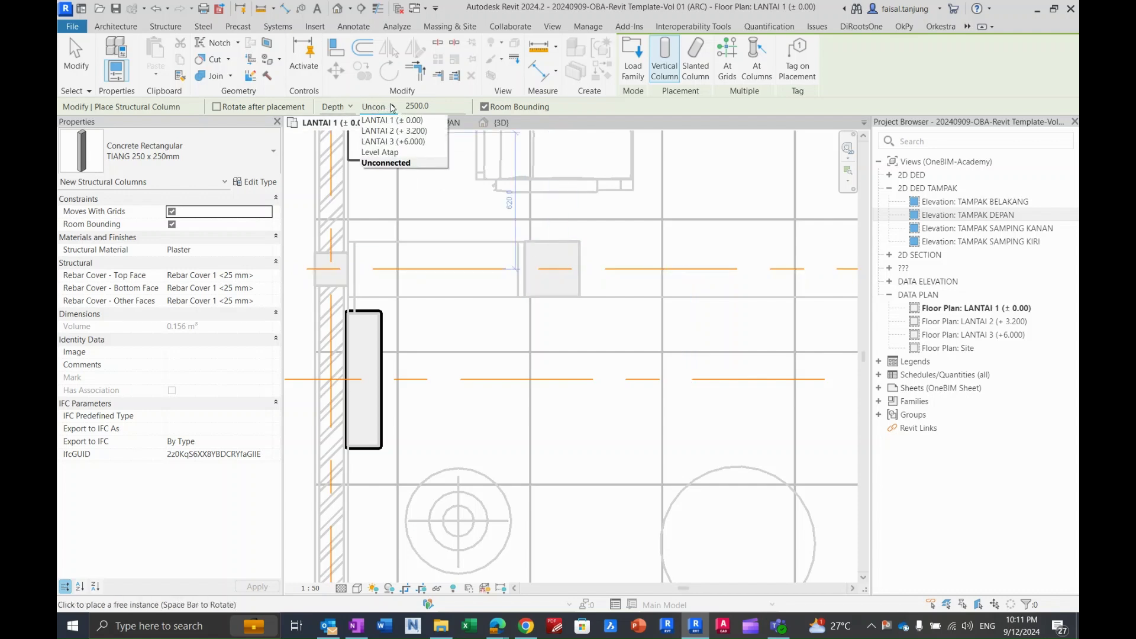
{"action": "left_click", "coordinate": [397, 142]}
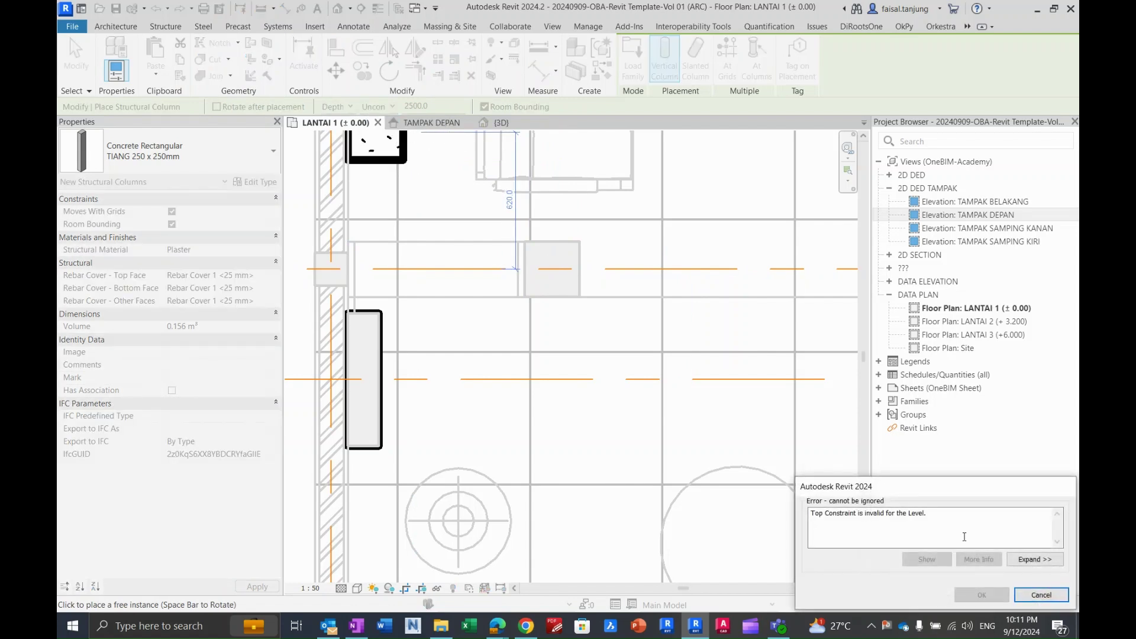
{"action": "left_click", "coordinate": [1041, 595]}
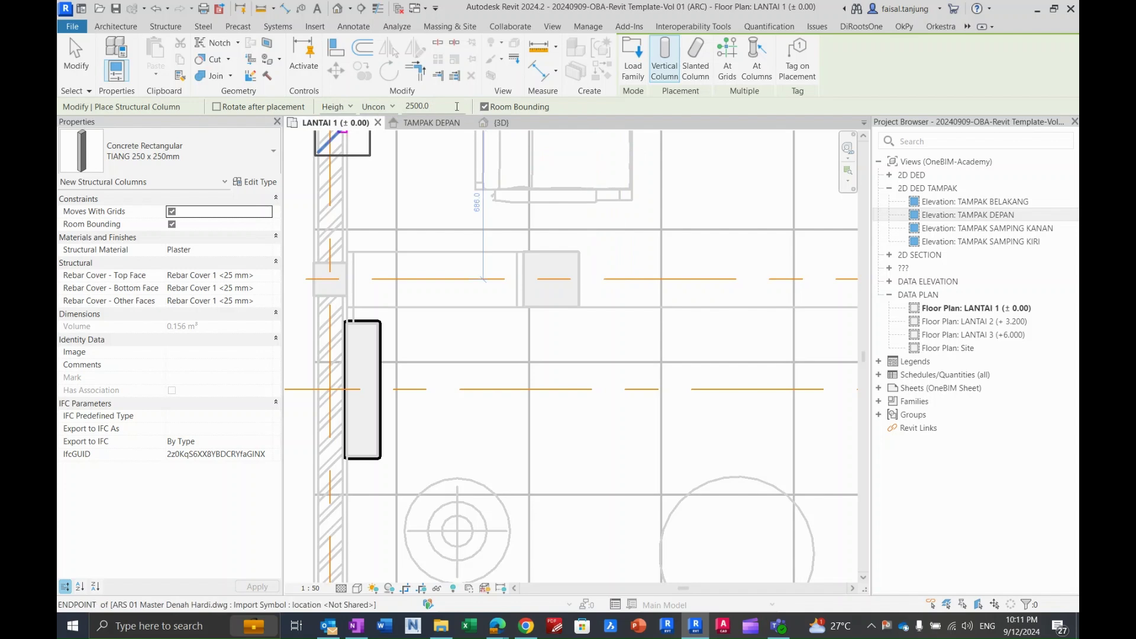
Place the 250 x 250 mm column on the square footprint on grid 5, using Height up to LANTAI 3 (+6.000).
{"action": "left_click", "coordinate": [389, 107]}
{"action": "left_click", "coordinate": [387, 131]}
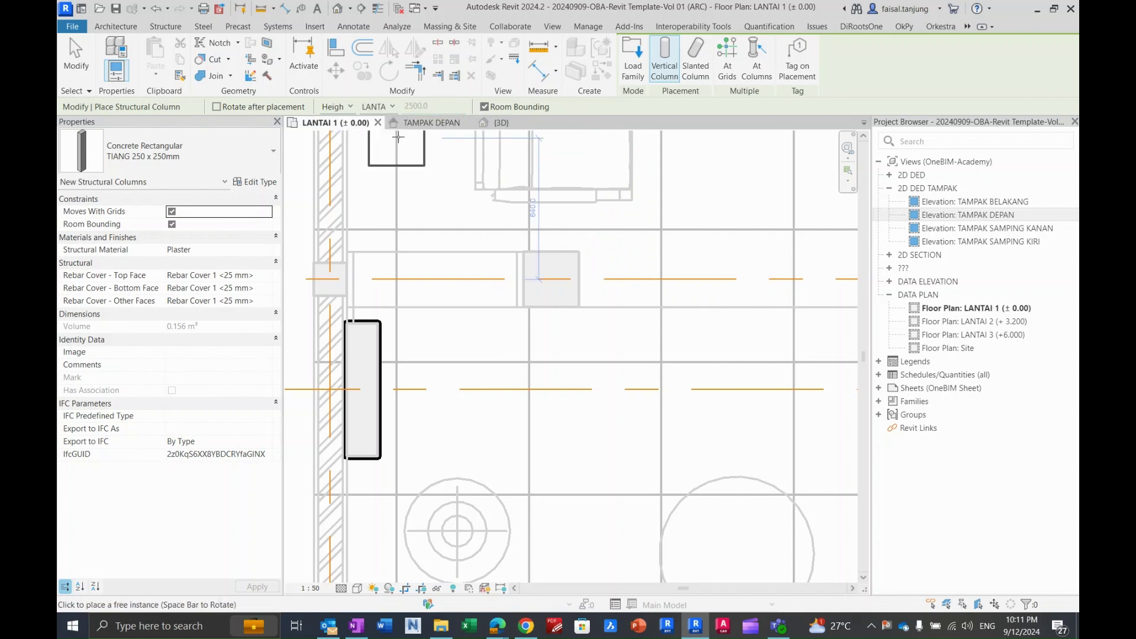
{"action": "scroll", "coordinate": [554, 278], "scroll_direction": "up", "scroll_amount": 2}
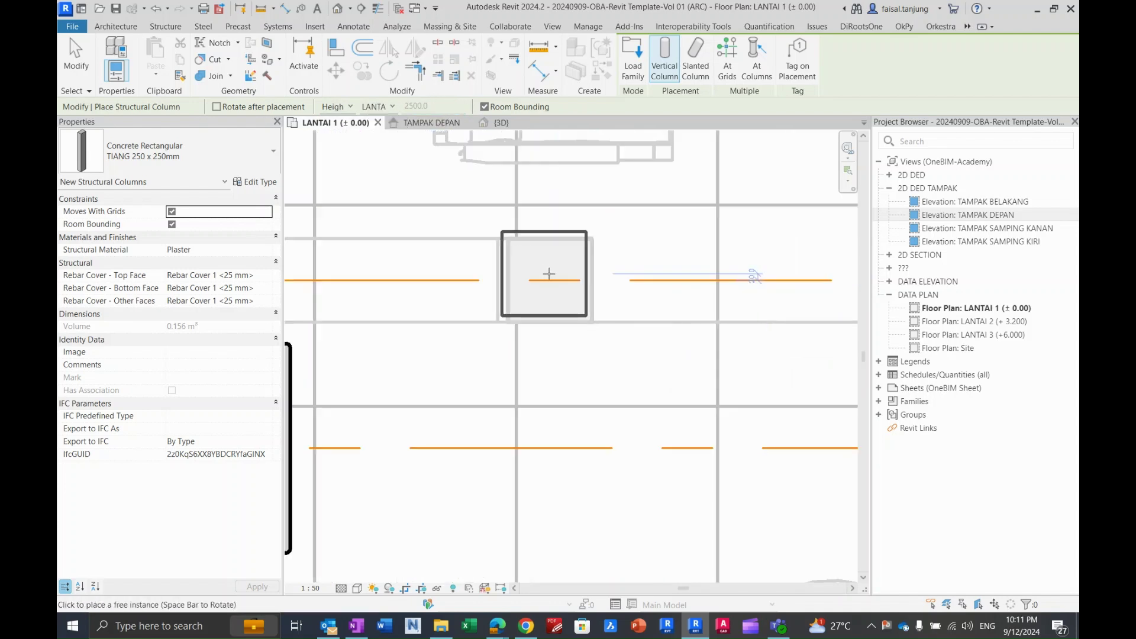
{"action": "key", "text": "Escape"}
{"action": "scroll", "coordinate": [529, 288], "scroll_direction": "down", "scroll_amount": 1}
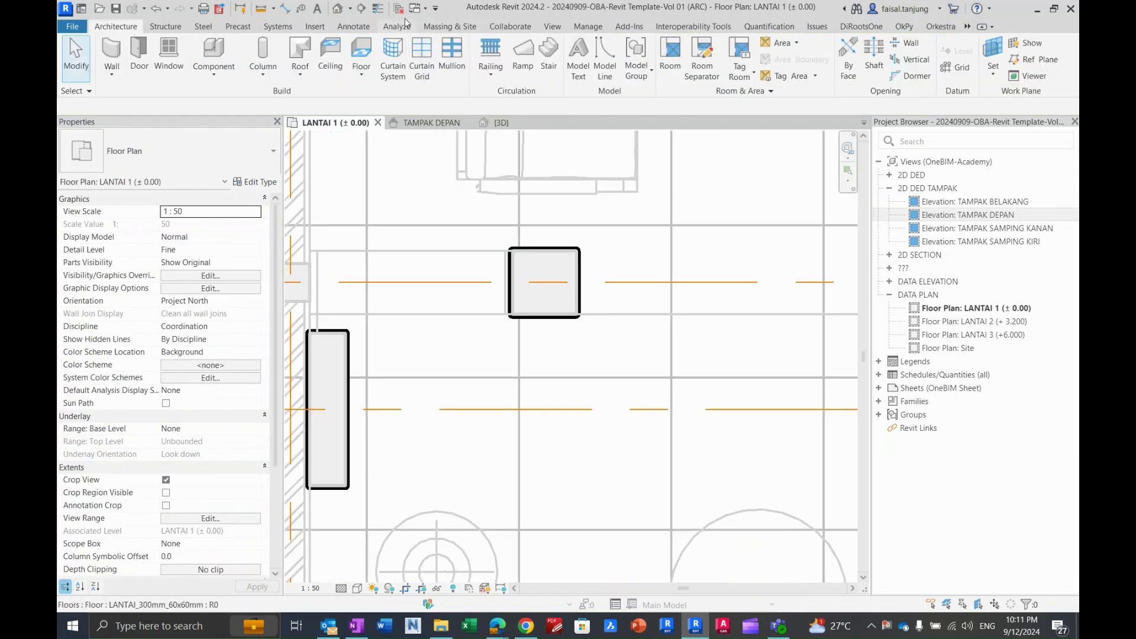
Turn on thin line display and align the left face of the 250 x 250 mm column with the square footprint's left edge.
{"action": "left_click", "coordinate": [376, 10]}
{"action": "scroll", "coordinate": [533, 296], "scroll_direction": "up", "scroll_amount": 3}
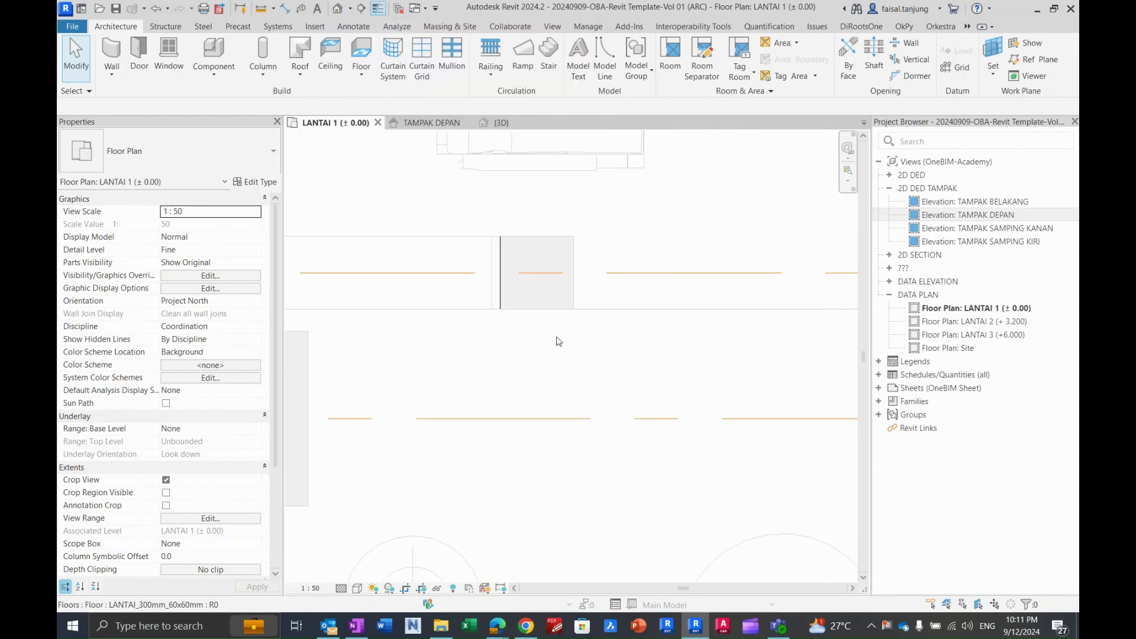
{"action": "scroll", "coordinate": [448, 188], "scroll_direction": "up", "scroll_amount": 3}
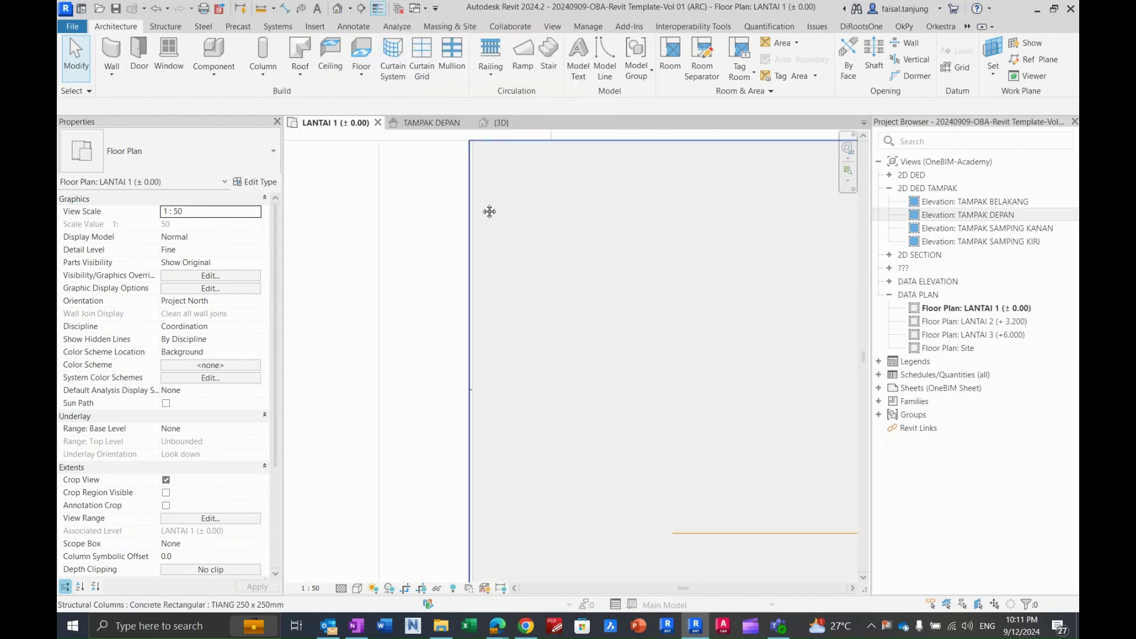
{"action": "middle_click_drag", "start_coordinate": [484, 203], "coordinate": [476, 279]}
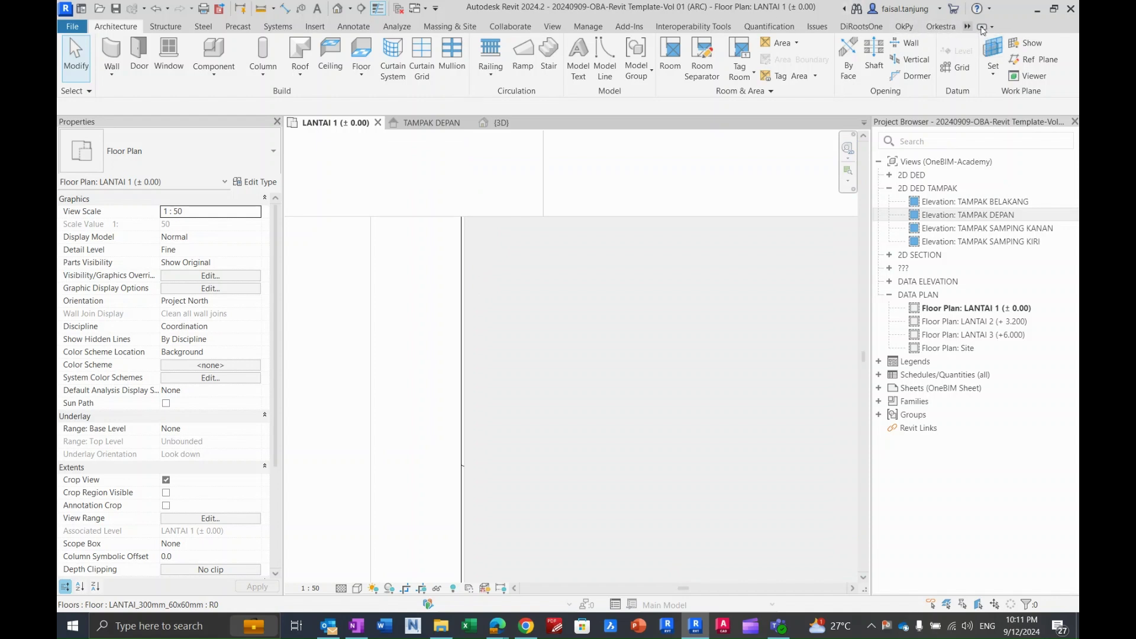
{"action": "left_click", "coordinate": [973, 40]}
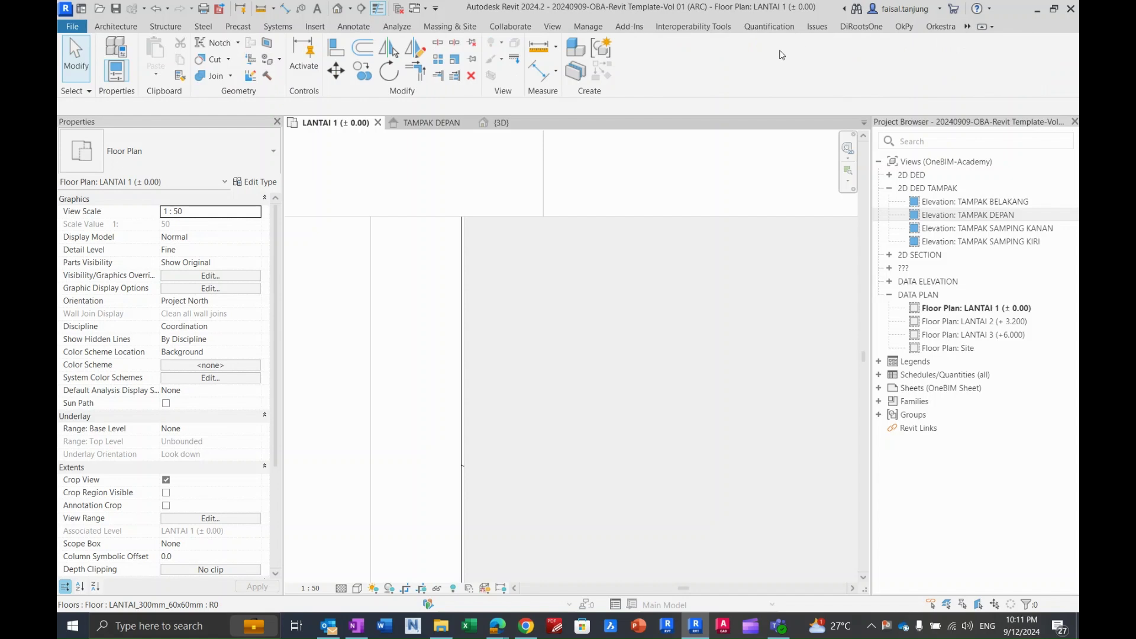
{"action": "left_click", "coordinate": [343, 52]}
{"action": "scroll", "coordinate": [471, 242], "scroll_direction": "up", "scroll_amount": 2}
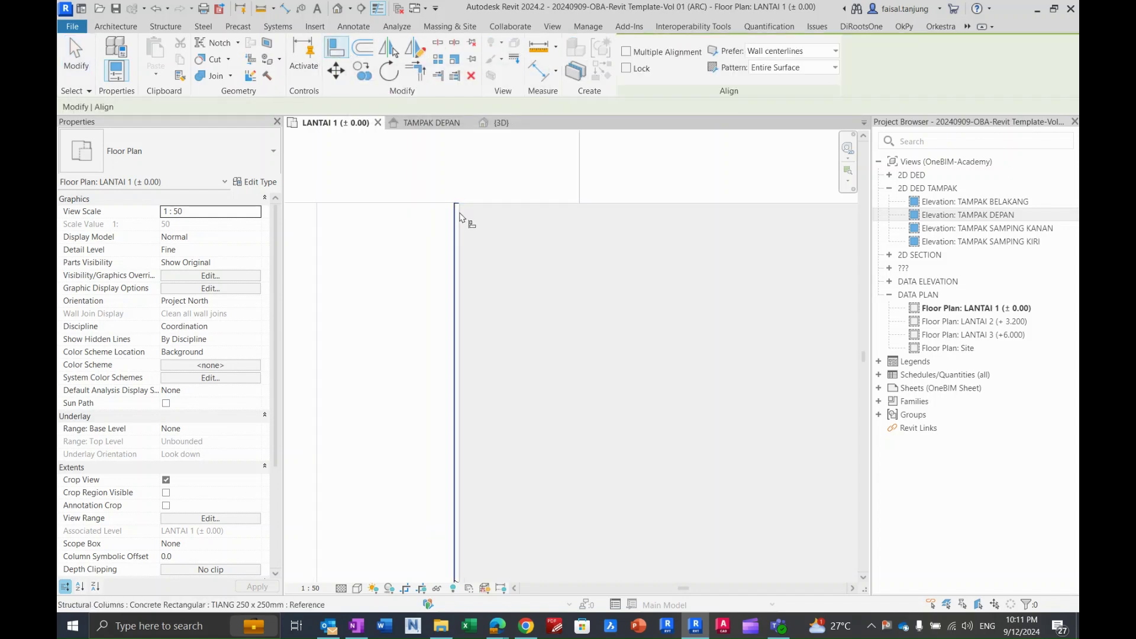
{"action": "left_click", "coordinate": [464, 227]}
{"action": "left_click", "coordinate": [456, 230]}
{"action": "scroll", "coordinate": [446, 301], "scroll_direction": "down", "scroll_amount": 5}
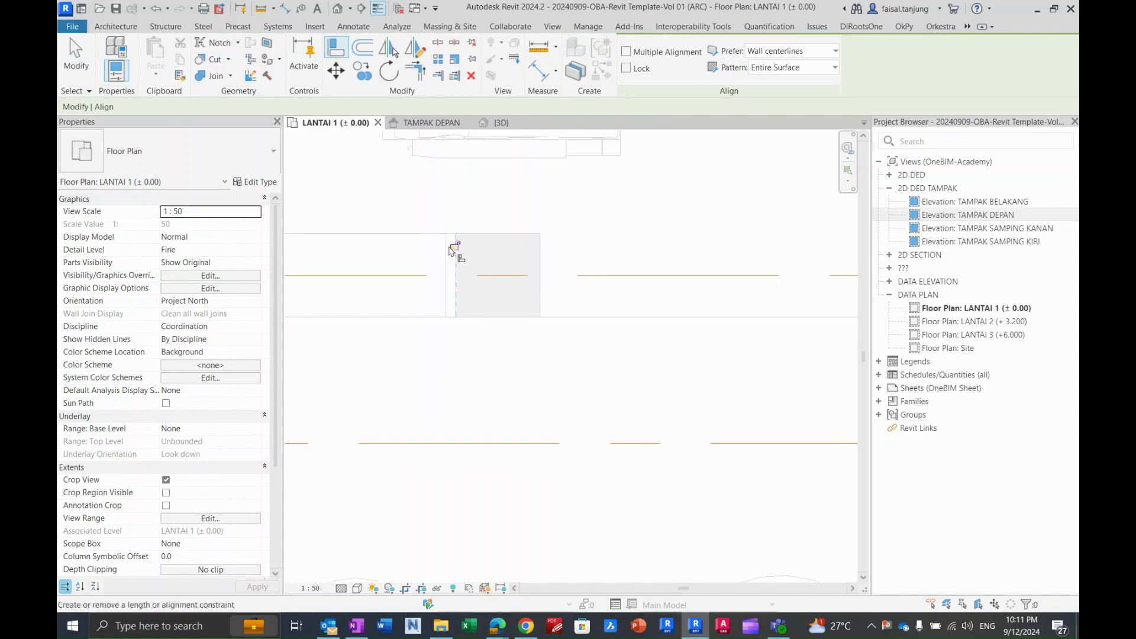
{"action": "key", "text": "Escape"}
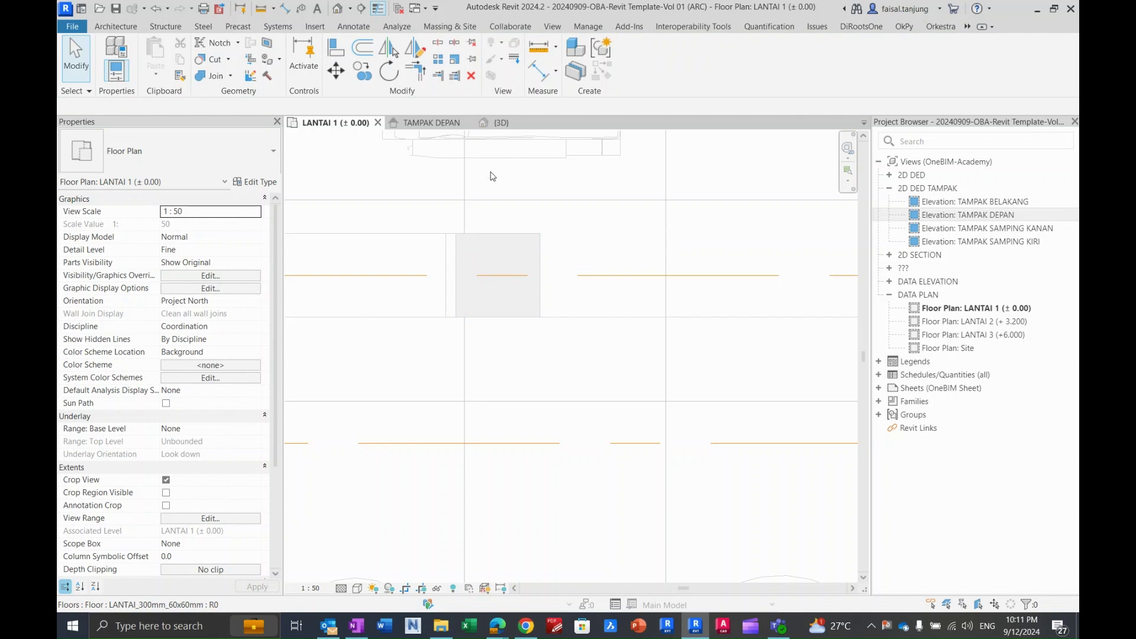
Review the placed columns in the 3D view and return to the LANTAI 1 floor plan.
{"action": "left_click", "coordinate": [522, 123]}
{"action": "middle_click_drag", "start_coordinate": [591, 296], "coordinate": [709, 325], "text": "shift"}
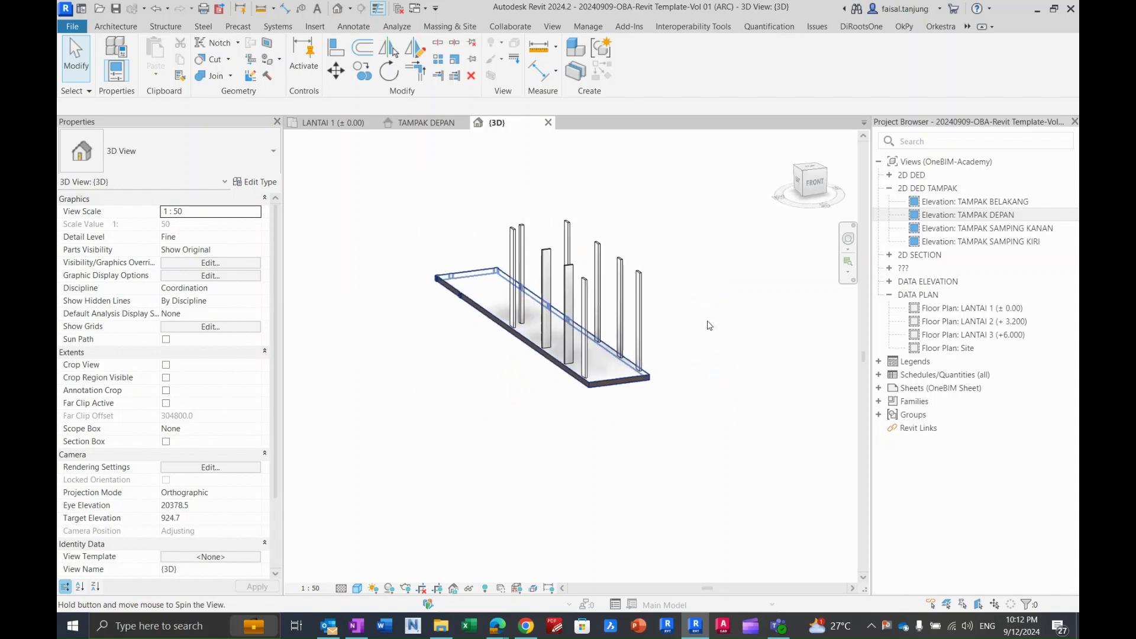
{"action": "left_click", "coordinate": [353, 123]}
Copy the 250 x 250 mm column by its lower-right corner twice, side by side, onto the wide grid 5 footprint at the opposite wall.
{"action": "scroll", "coordinate": [520, 272], "scroll_direction": "up", "scroll_amount": 3}
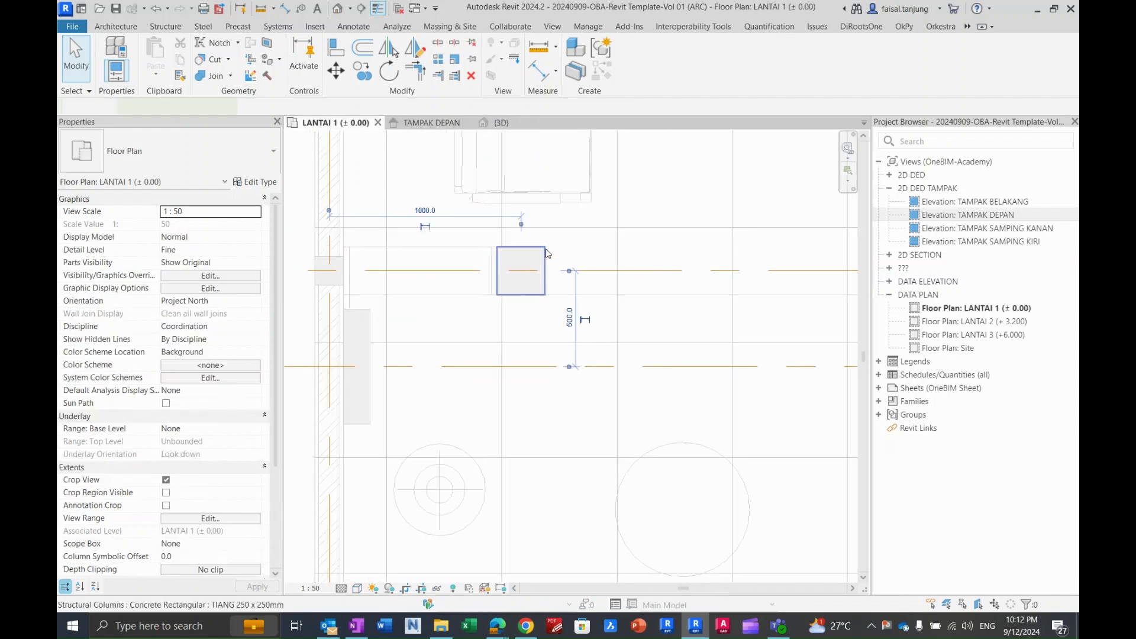
{"action": "left_click", "coordinate": [538, 252]}
{"action": "scroll", "coordinate": [520, 272], "scroll_direction": "down", "scroll_amount": 3}
{"action": "scroll", "coordinate": [491, 320], "scroll_direction": "up", "scroll_amount": 3}
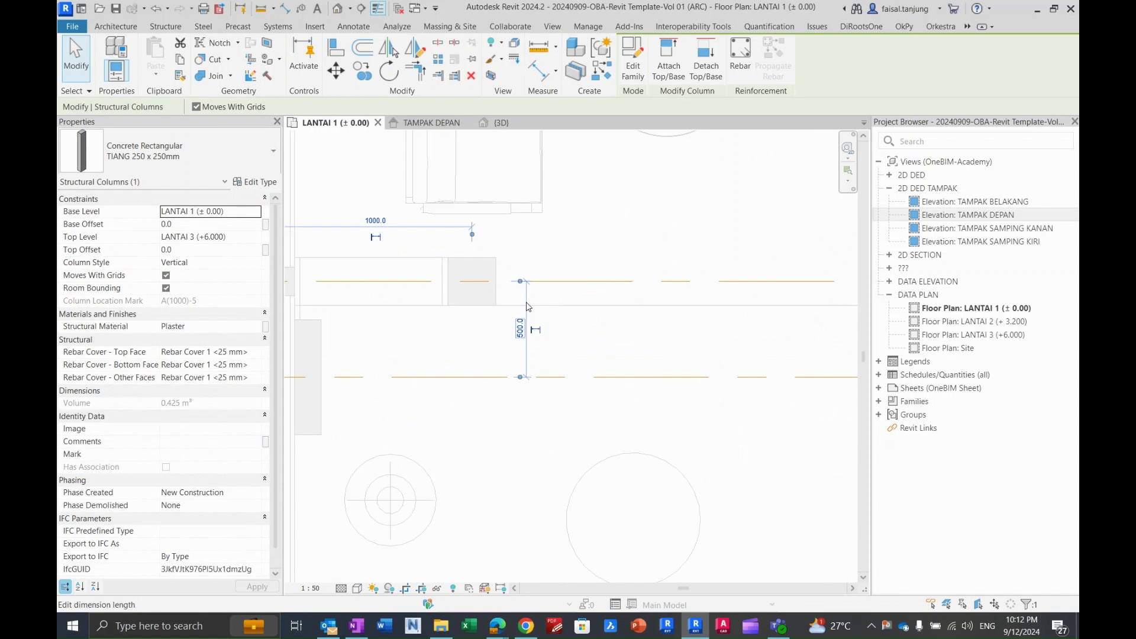
{"action": "key", "text": "m"}
{"action": "key", "text": "v"}
{"action": "scroll", "coordinate": [491, 313], "scroll_direction": "up", "scroll_amount": 1}
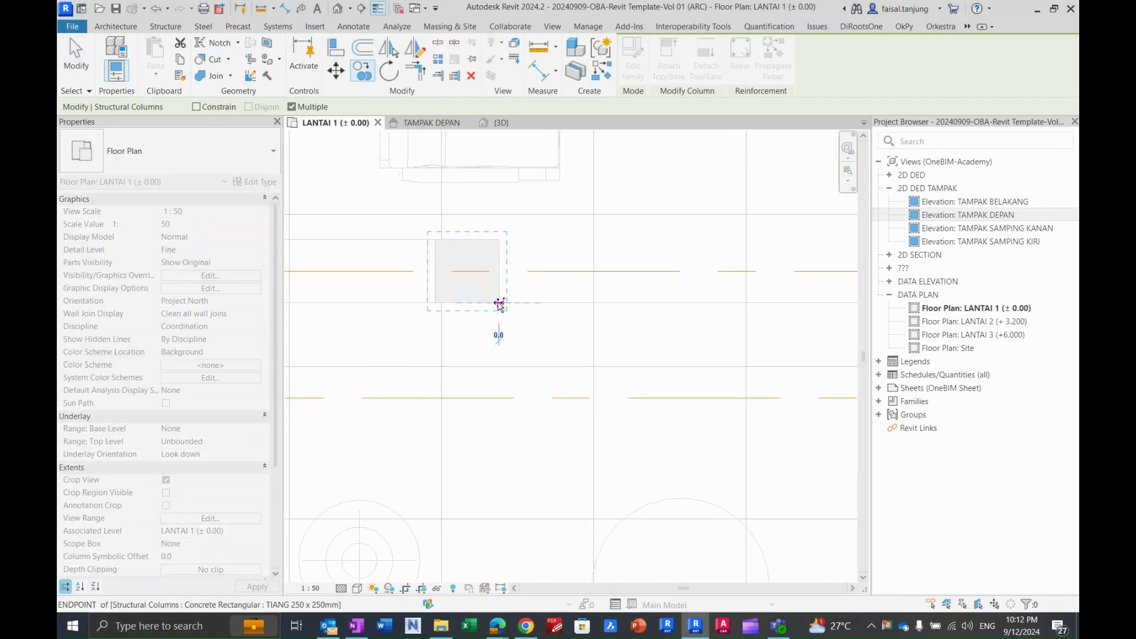
{"action": "scroll", "coordinate": [498, 304], "scroll_direction": "down", "scroll_amount": 3}
{"action": "middle_click_drag", "start_coordinate": [840, 307], "coordinate": [662, 321]}
{"action": "scroll", "coordinate": [594, 305], "scroll_direction": "up", "scroll_amount": 5}
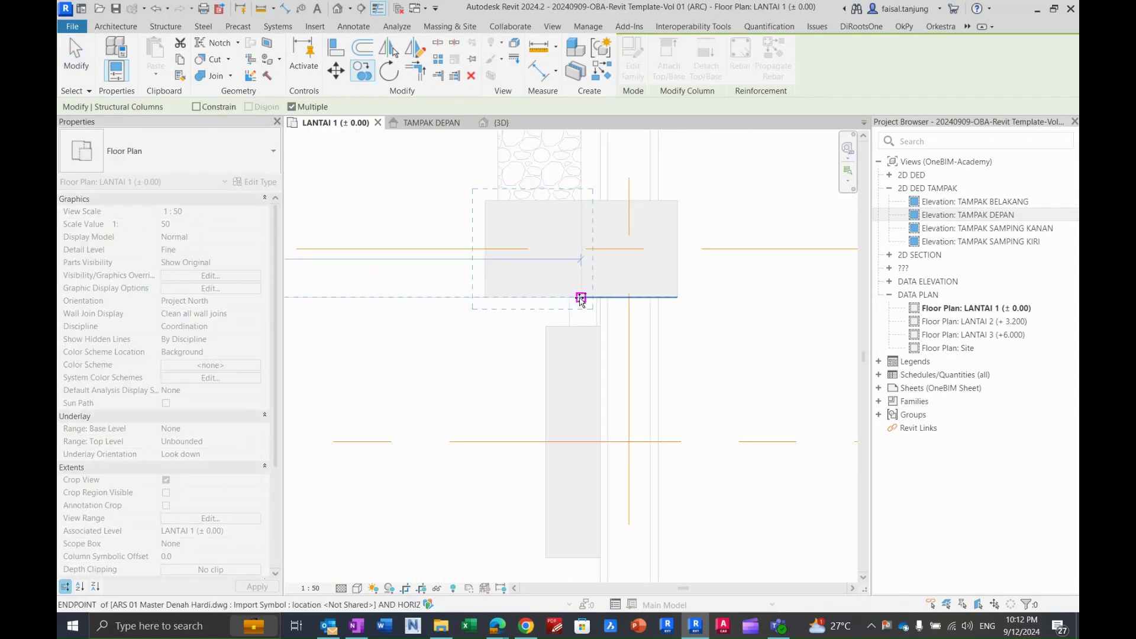
{"action": "scroll", "coordinate": [581, 299], "scroll_direction": "up", "scroll_amount": 2}
{"action": "left_click", "coordinate": [593, 297]}
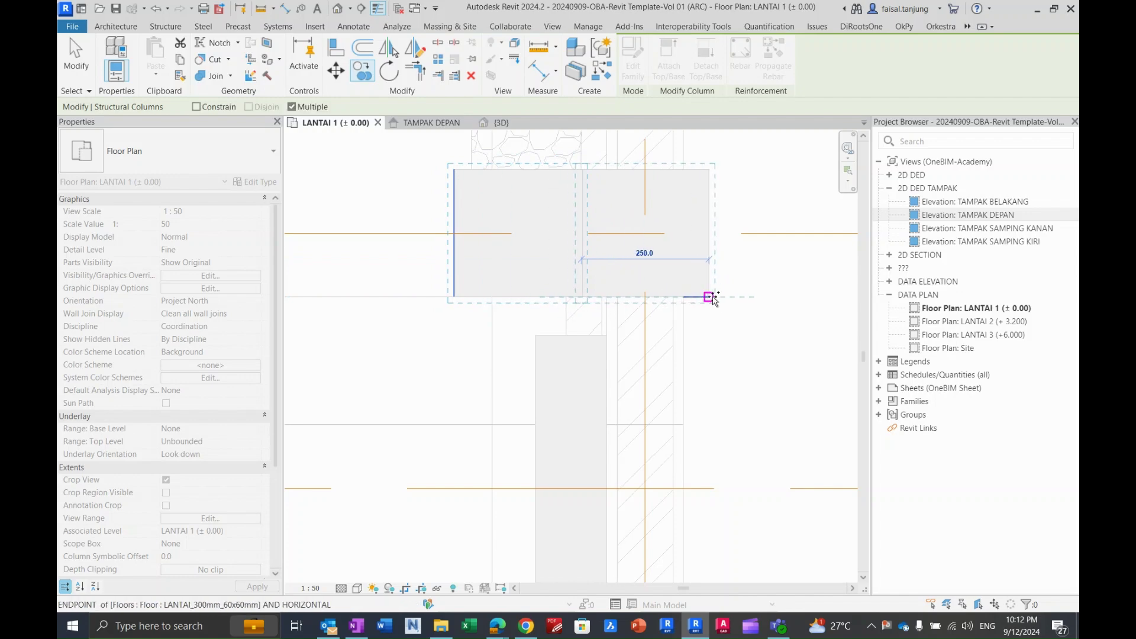
Examine the wide column footprint at grid 6 on the same wall and end the Copy command.
{"action": "scroll", "coordinate": [666, 297], "scroll_direction": "down", "scroll_amount": 4}
{"action": "scroll", "coordinate": [674, 287], "scroll_direction": "up", "scroll_amount": 5}
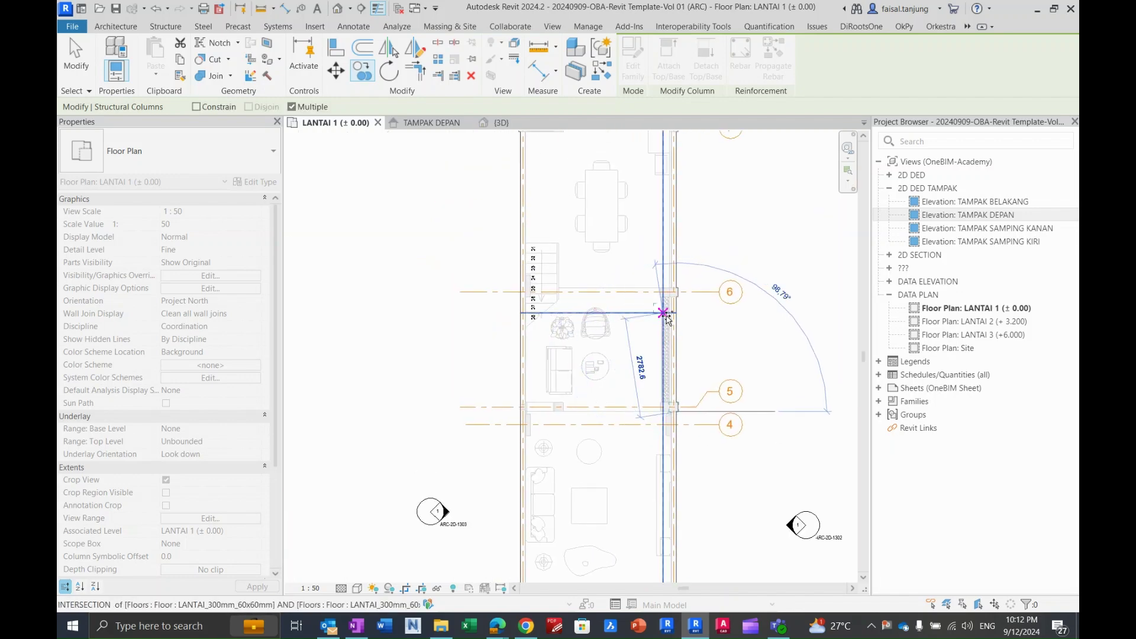
{"action": "left_click", "coordinate": [679, 278]}
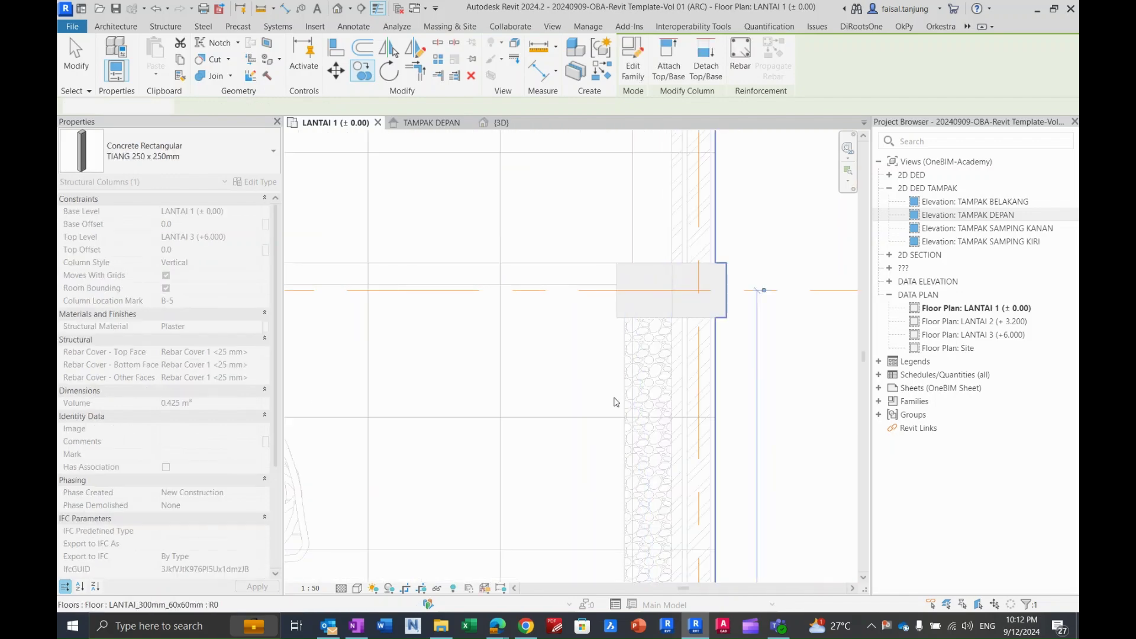
{"action": "scroll", "coordinate": [566, 211], "scroll_direction": "up", "scroll_amount": 5}
{"action": "scroll", "coordinate": [566, 211], "scroll_direction": "down", "scroll_amount": 4}
{"action": "scroll", "coordinate": [568, 263], "scroll_direction": "up", "scroll_amount": 1}
{"action": "left_click", "coordinate": [652, 311]}
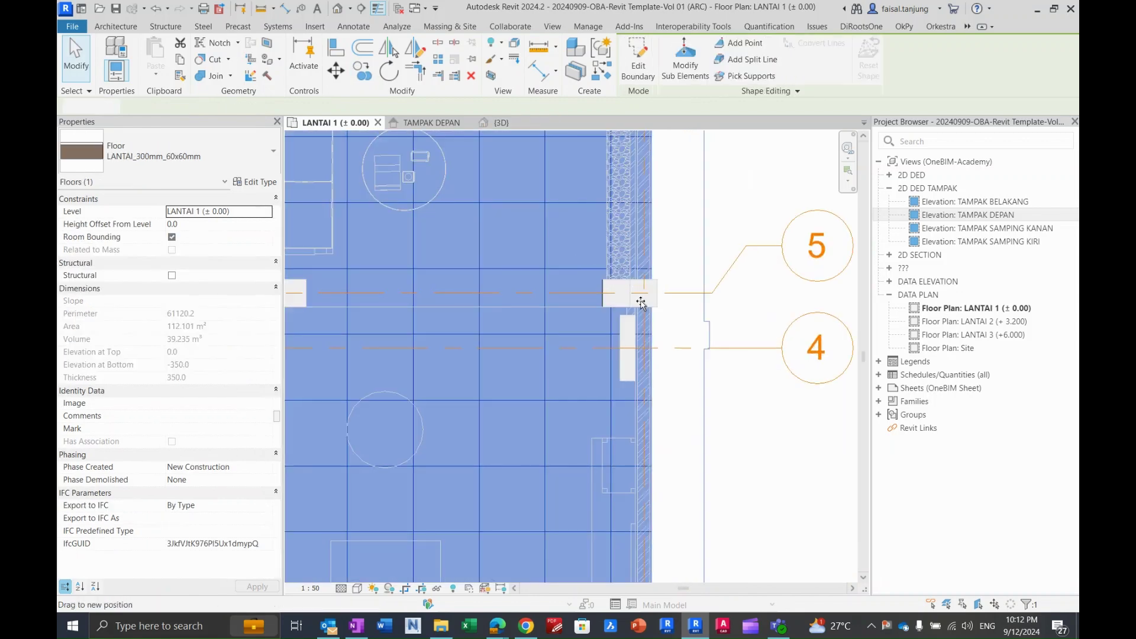
{"action": "key", "text": "Escape"}
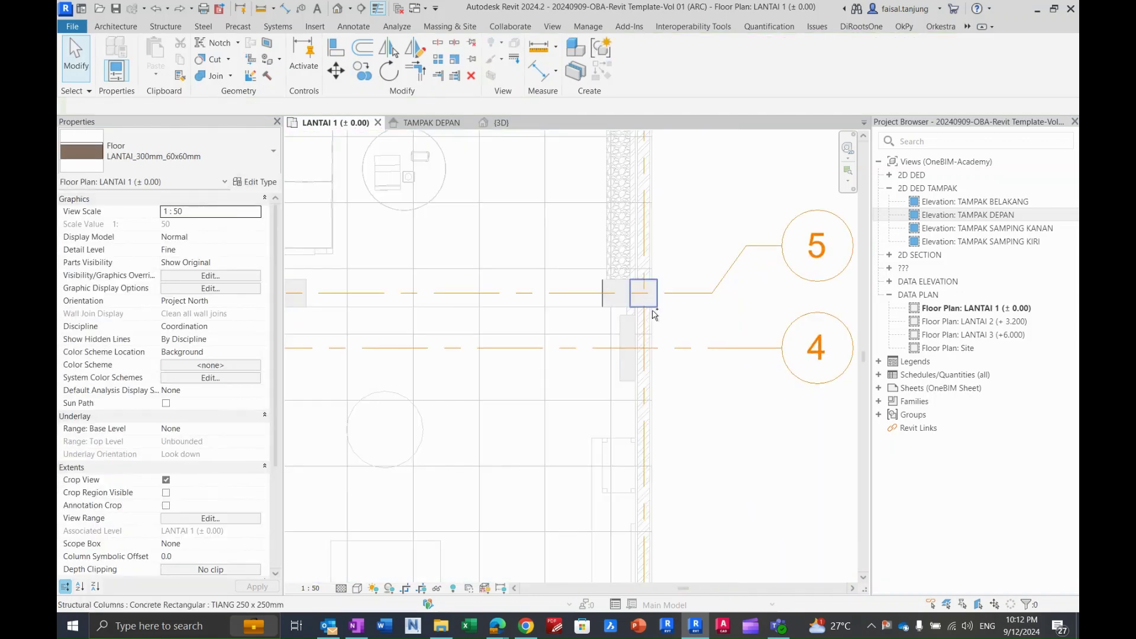
{"action": "scroll", "coordinate": [612, 261], "scroll_direction": "down", "scroll_amount": 4}
{"action": "left_click", "coordinate": [577, 246]}
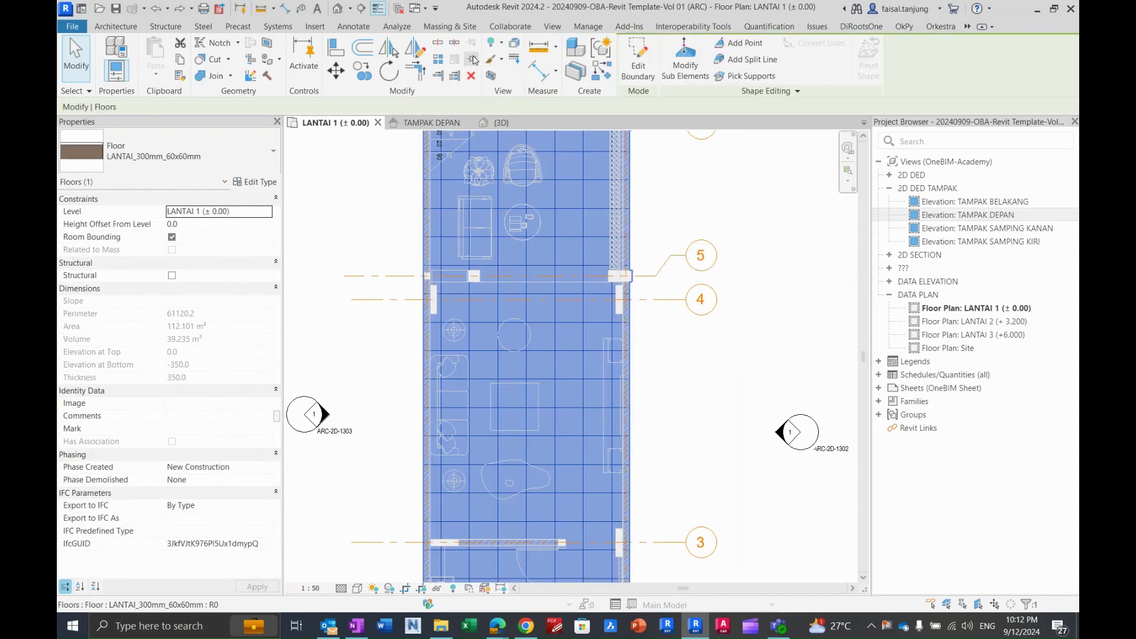
{"action": "scroll", "coordinate": [614, 281], "scroll_direction": "up", "scroll_amount": 4}
{"action": "key", "text": "Escape"}
{"action": "scroll", "coordinate": [614, 282], "scroll_direction": "up", "scroll_amount": 1}
{"action": "left_click", "coordinate": [679, 275]}
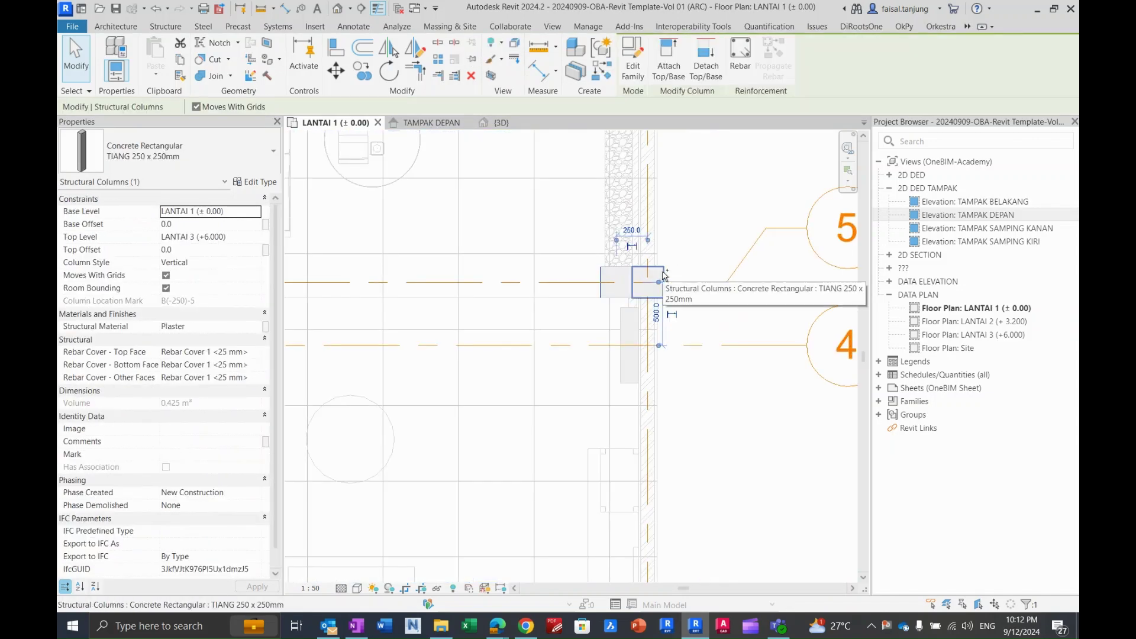
{"action": "left_click", "coordinate": [616, 278], "text": "ctrl"}
{"action": "scroll", "coordinate": [609, 267], "scroll_direction": "up", "scroll_amount": 5}
{"action": "scroll", "coordinate": [598, 253], "scroll_direction": "down", "scroll_amount": 5}
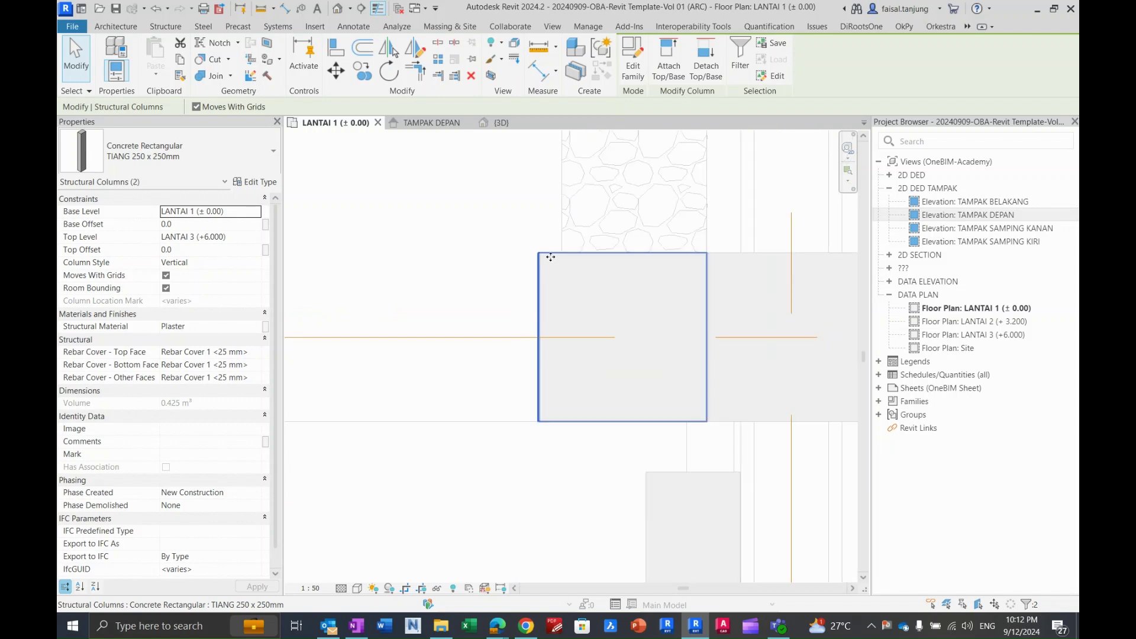
{"action": "scroll", "coordinate": [545, 255], "scroll_direction": "up", "scroll_amount": 3}
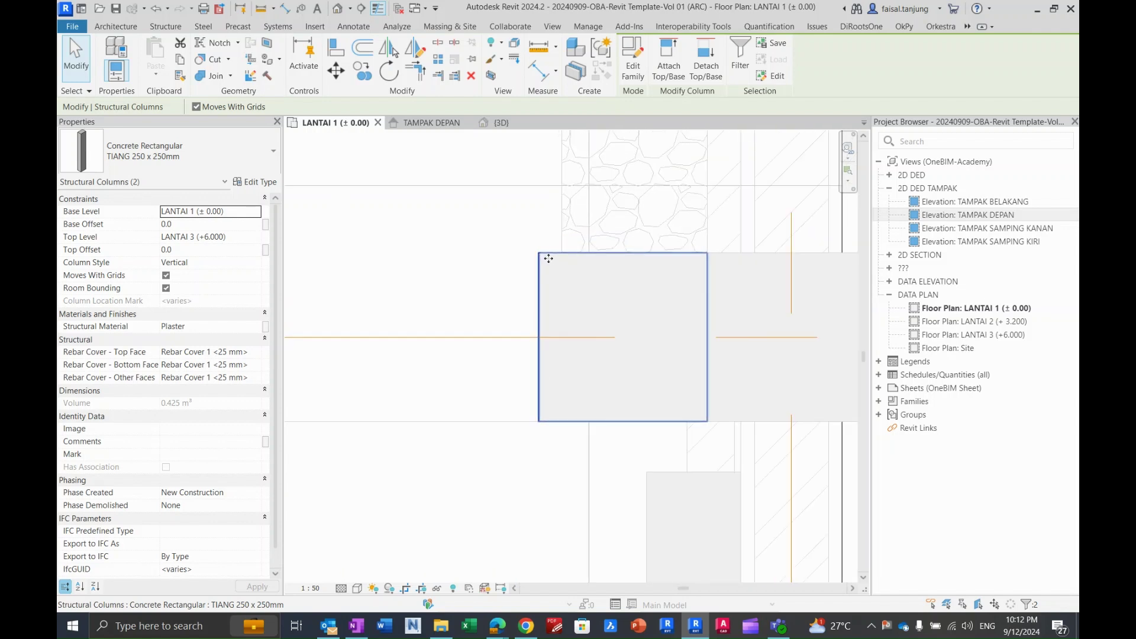
{"action": "scroll", "coordinate": [548, 265], "scroll_direction": "up", "scroll_amount": 2}
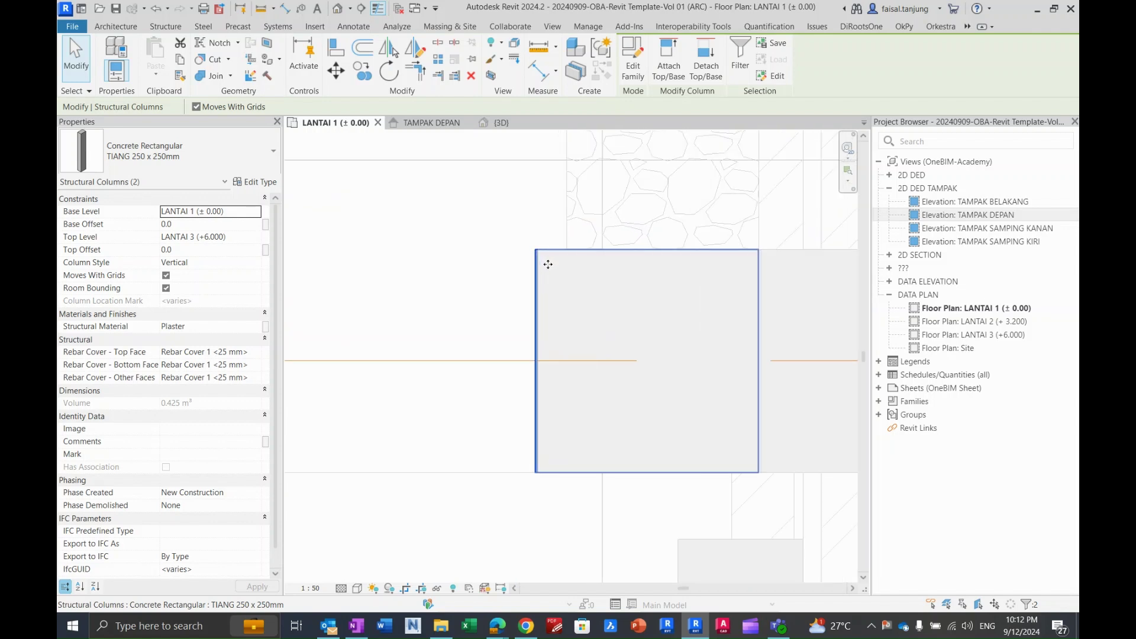
{"action": "key", "text": "Escape"}
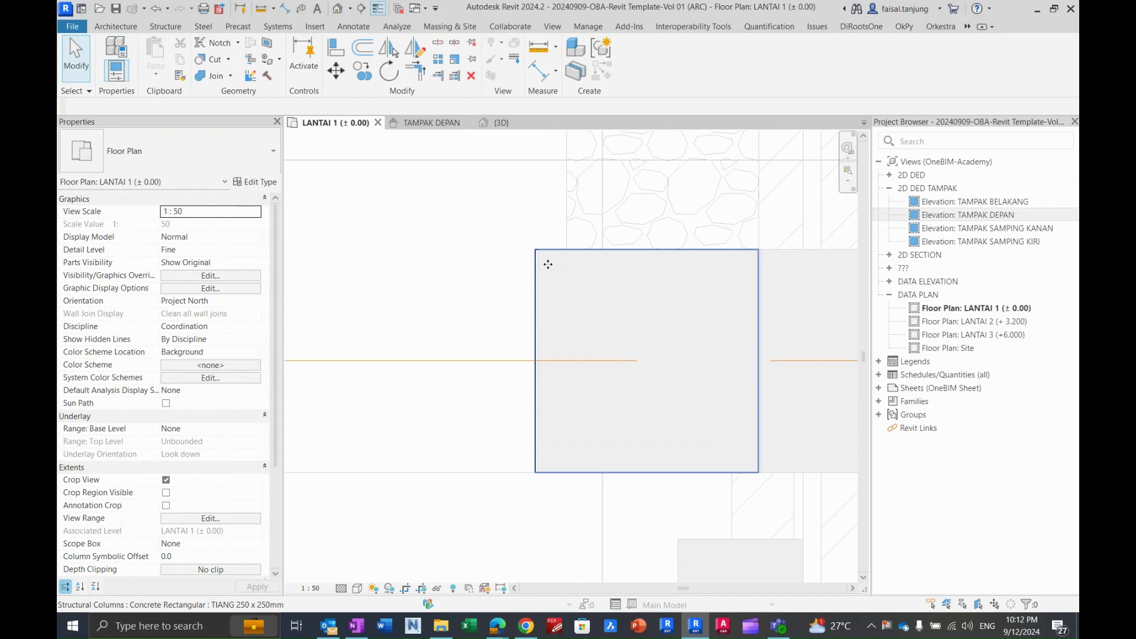
Align the inner 250 x 250 mm column's left face with the left edge of the wide grid 5 footprint.
{"action": "left_click", "coordinate": [333, 54]}
{"action": "scroll", "coordinate": [550, 258], "scroll_direction": "up", "scroll_amount": 2}
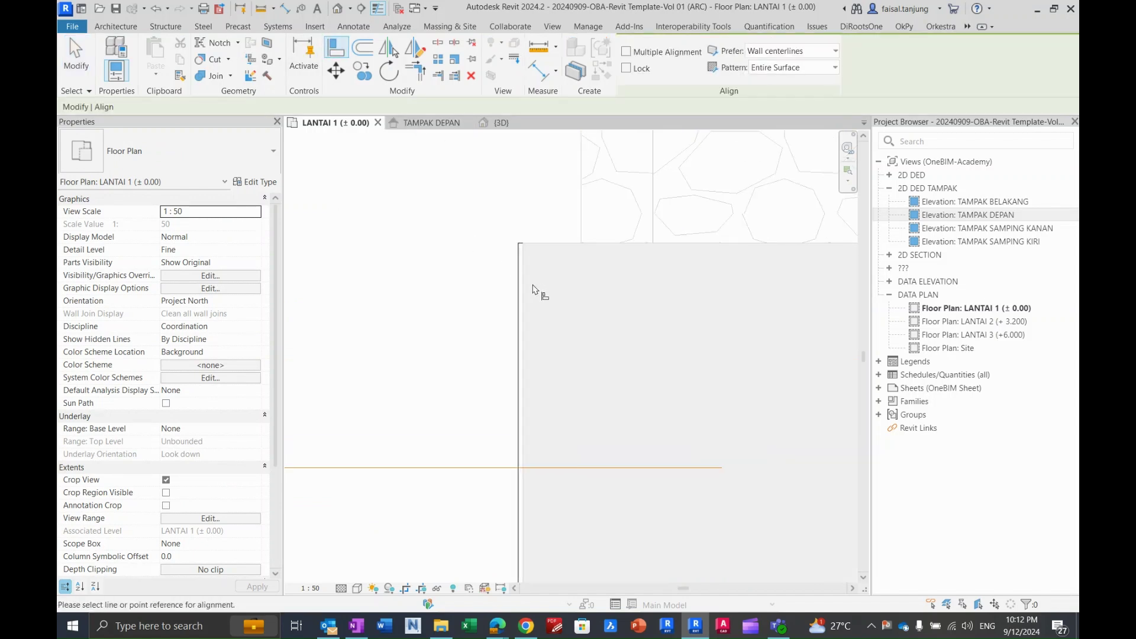
{"action": "scroll", "coordinate": [518, 280], "scroll_direction": "down", "scroll_amount": 3}
{"action": "key", "text": "Escape"}
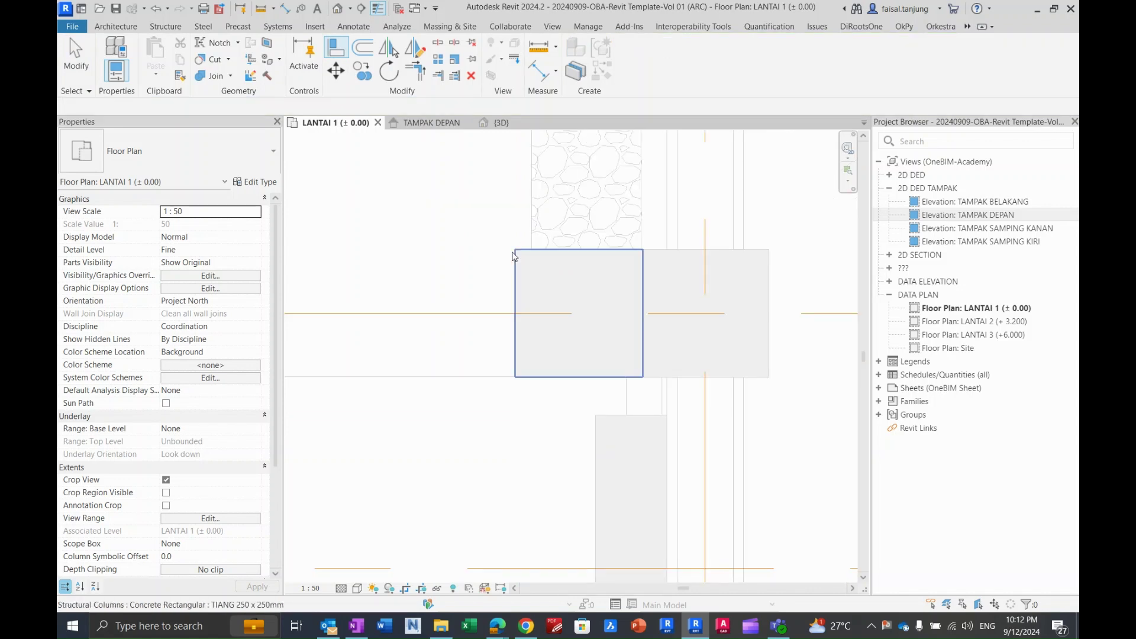
Copy the two adjoining 250 x 250 mm columns from grid 5 by their lower-left corner onto the wide footprint at grid 6.
{"action": "left_click", "coordinate": [554, 255]}
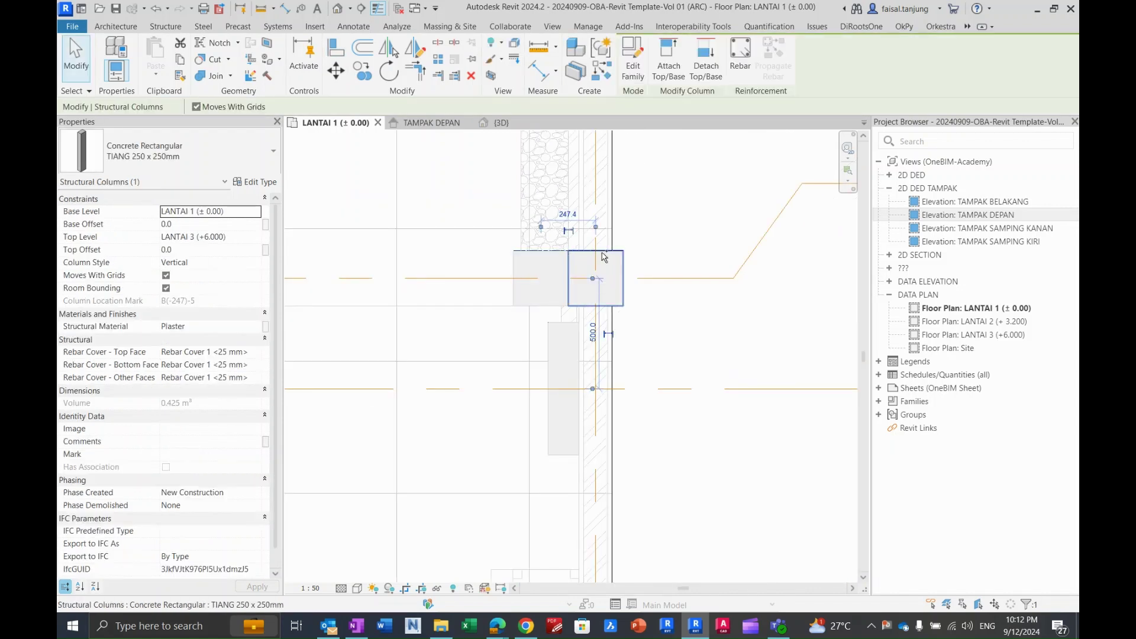
{"action": "middle_click_drag", "start_coordinate": [549, 258], "coordinate": [566, 278]}
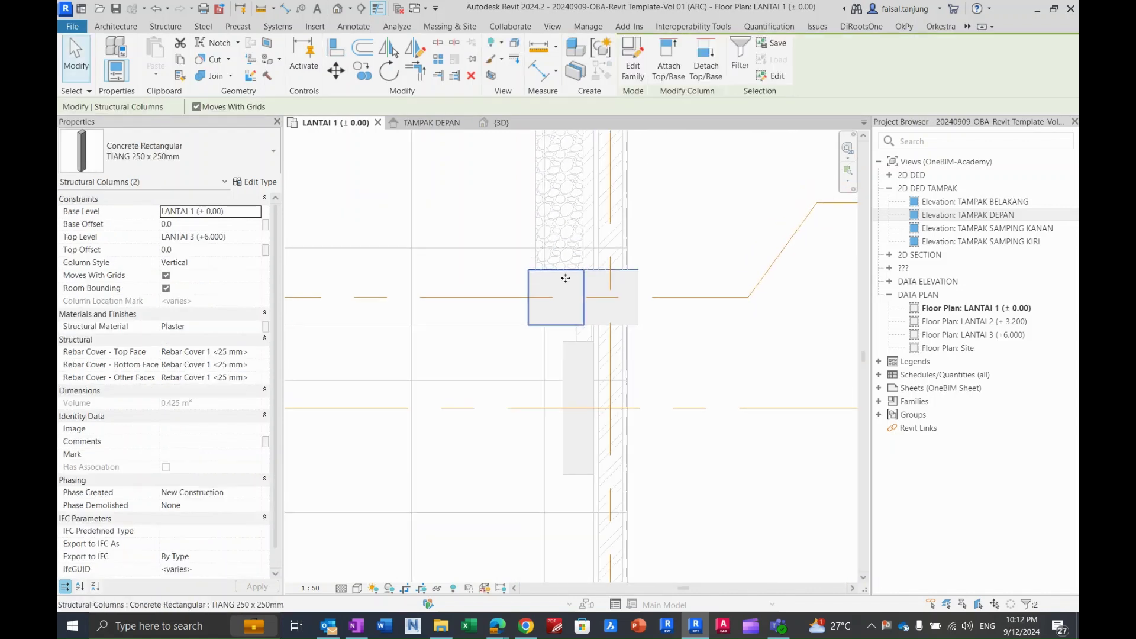
{"action": "key", "text": "c"}
{"action": "left_click", "coordinate": [528, 324]}
{"action": "scroll", "coordinate": [539, 354], "scroll_direction": "up", "scroll_amount": 5}
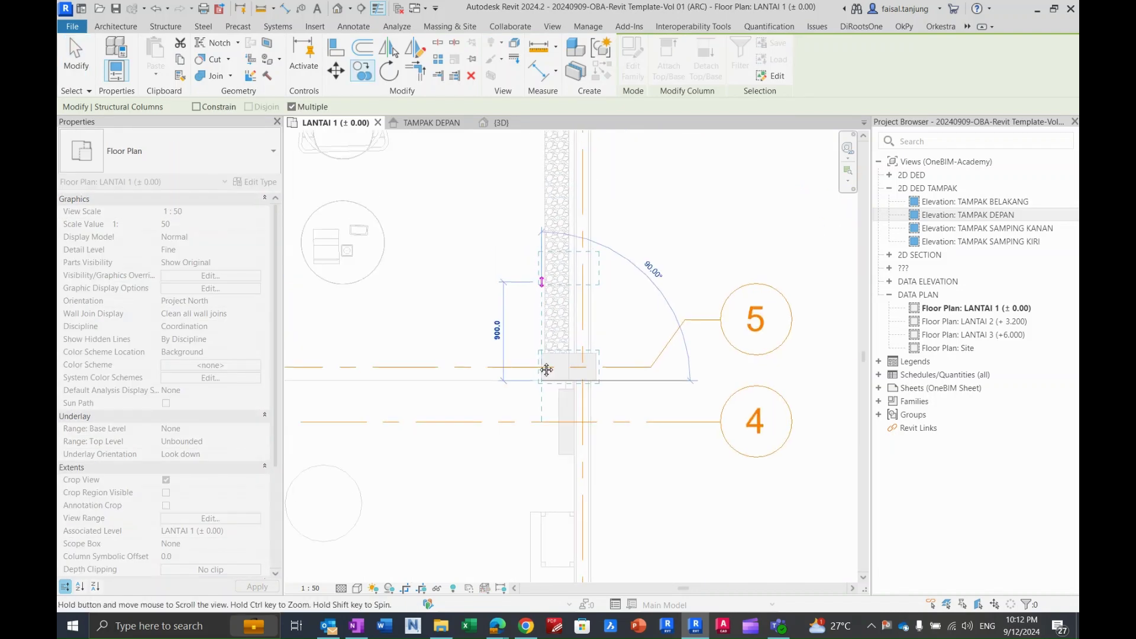
{"action": "scroll", "coordinate": [538, 262], "scroll_direction": "up", "scroll_amount": 4}
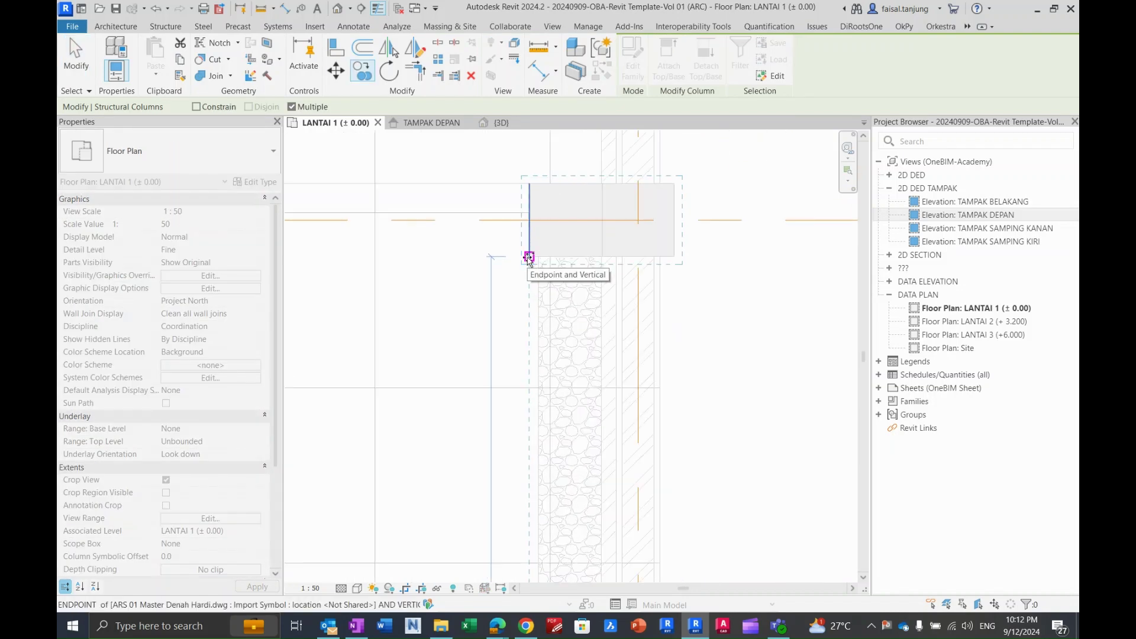
{"action": "scroll", "coordinate": [533, 260], "scroll_direction": "down", "scroll_amount": 5}
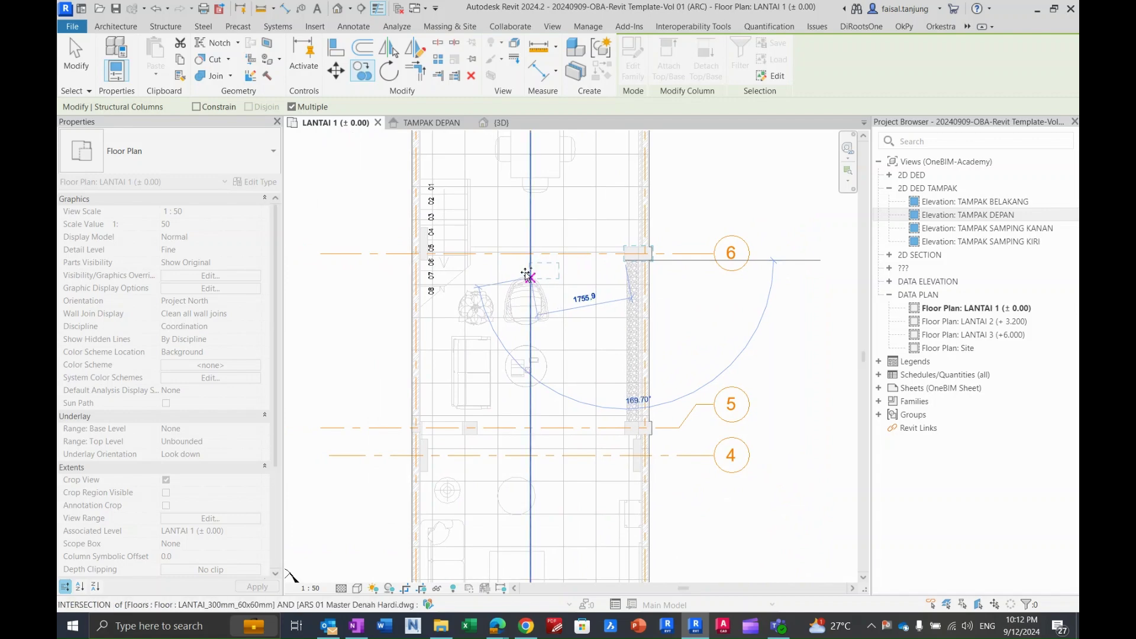
{"action": "key", "text": "Escape"}
{"action": "key", "text": "Escape"}
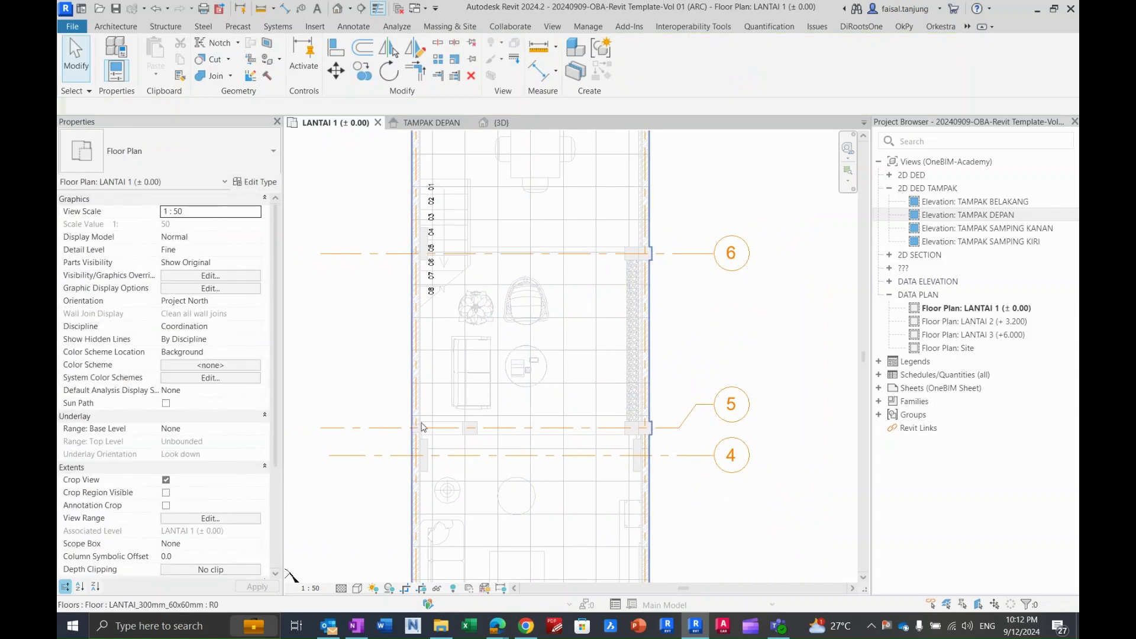
Clear the column selection and turn off thin line display.
{"action": "left_click", "coordinate": [423, 460]}
{"action": "scroll", "coordinate": [421, 460], "scroll_direction": "up", "scroll_amount": 3}
{"action": "key", "text": "Escape"}
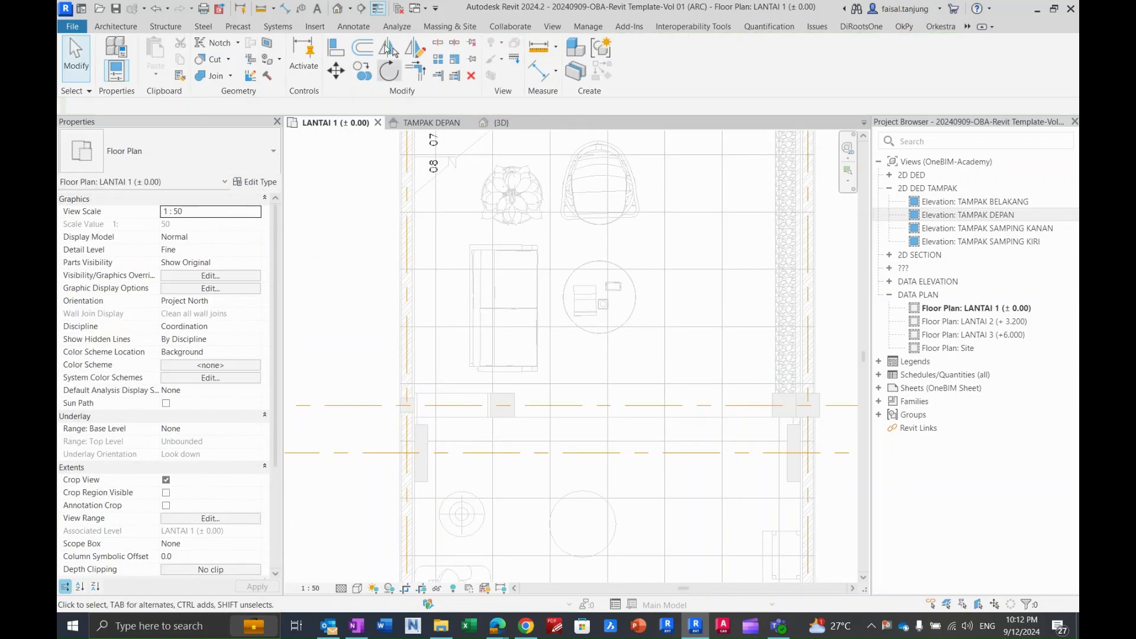
{"action": "left_click", "coordinate": [377, 10]}
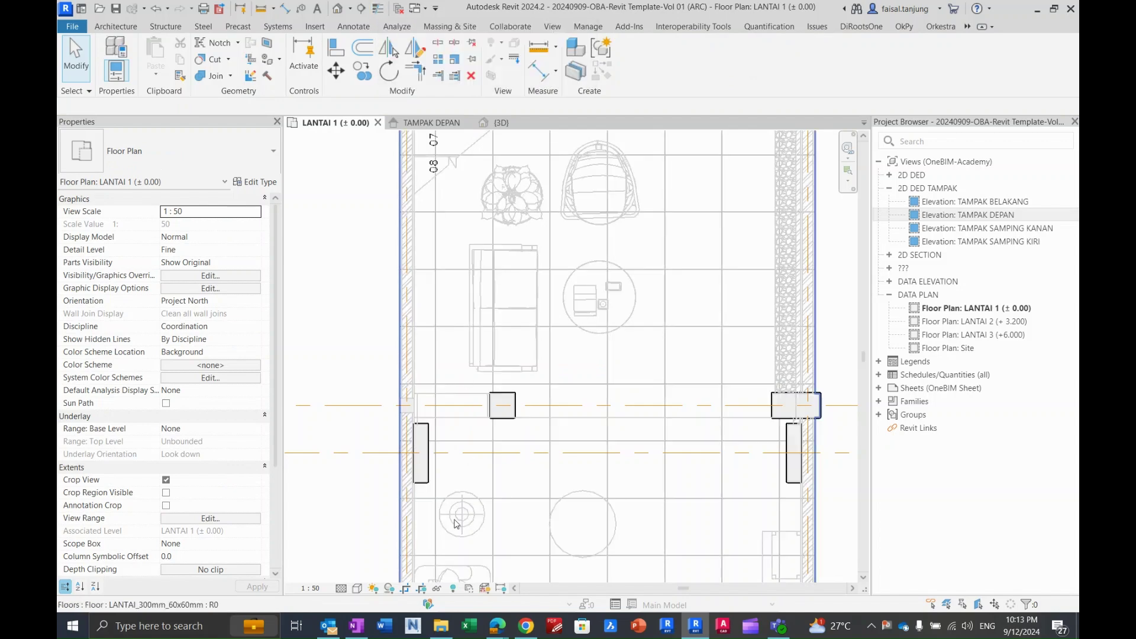
{"action": "scroll", "coordinate": [455, 490], "scroll_direction": "down", "scroll_amount": 3}
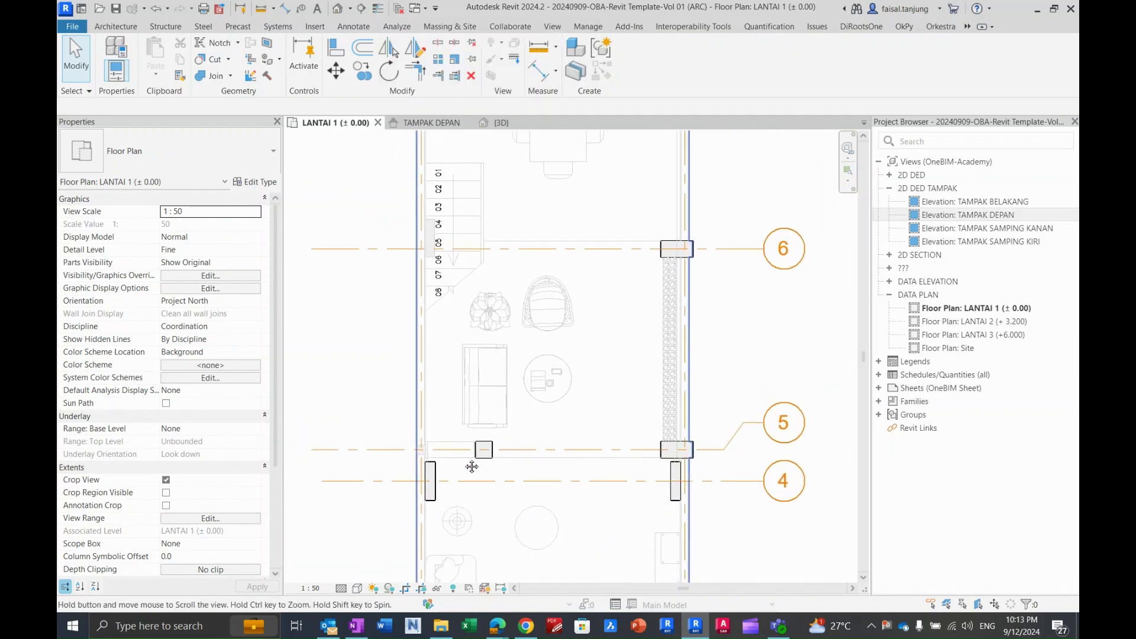
Copy the grid 4 600 x 140 mm column by its lower-right corner onto the footprint beside the stairs at grid 6.
{"action": "scroll", "coordinate": [361, 550], "scroll_direction": "up", "scroll_amount": 3}
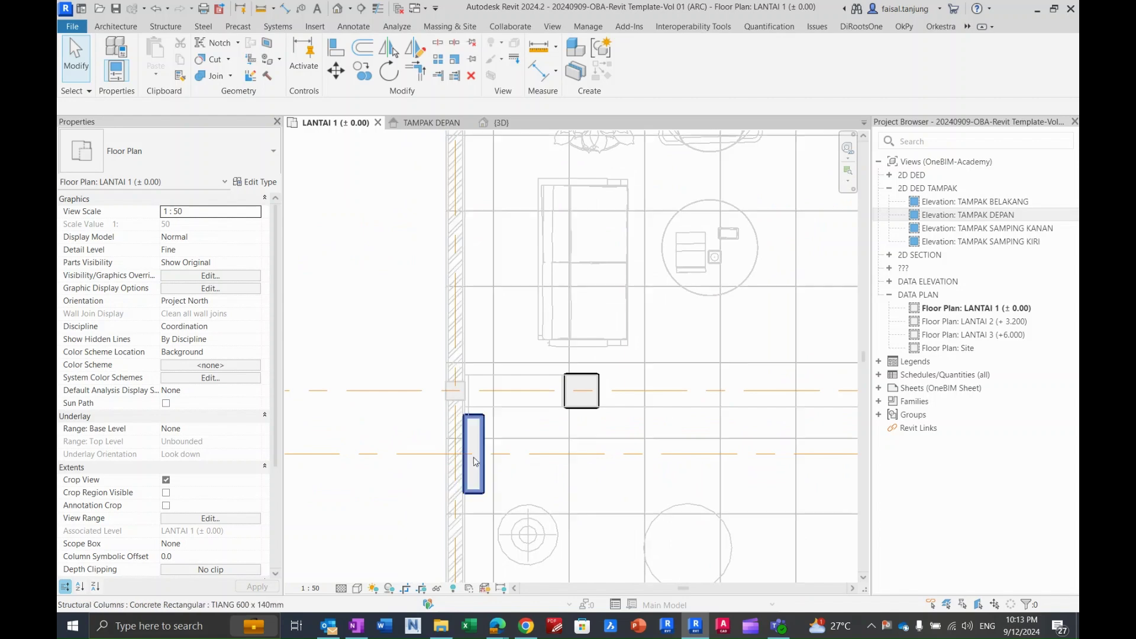
{"action": "left_click", "coordinate": [477, 460]}
{"action": "key", "text": "c"}
{"action": "scroll", "coordinate": [484, 492], "scroll_direction": "up", "scroll_amount": 2}
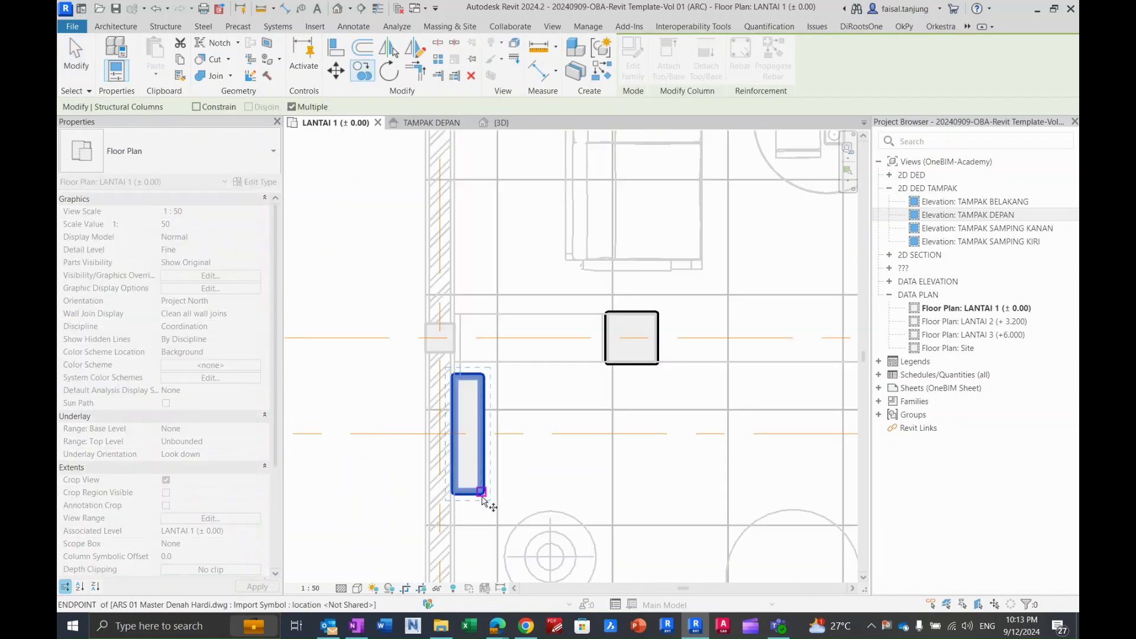
{"action": "left_click", "coordinate": [484, 492]}
{"action": "scroll", "coordinate": [482, 484], "scroll_direction": "down", "scroll_amount": 3}
{"action": "middle_click_drag", "start_coordinate": [484, 269], "coordinate": [452, 524]}
{"action": "scroll", "coordinate": [451, 436], "scroll_direction": "up", "scroll_amount": 4}
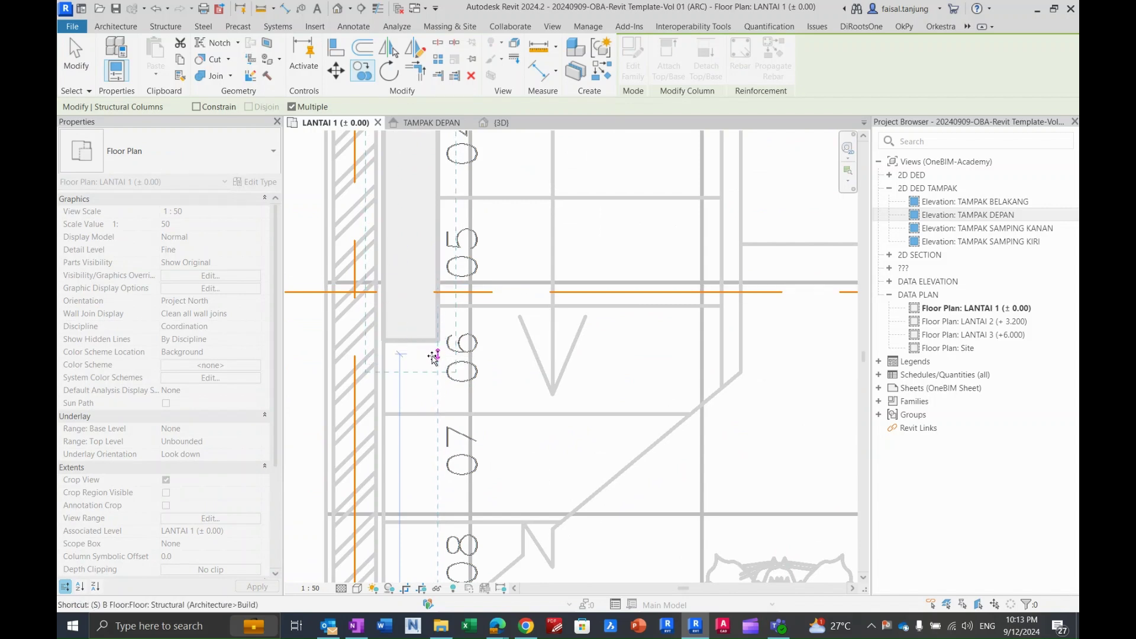
{"action": "scroll", "coordinate": [440, 346], "scroll_direction": "down", "scroll_amount": 5}
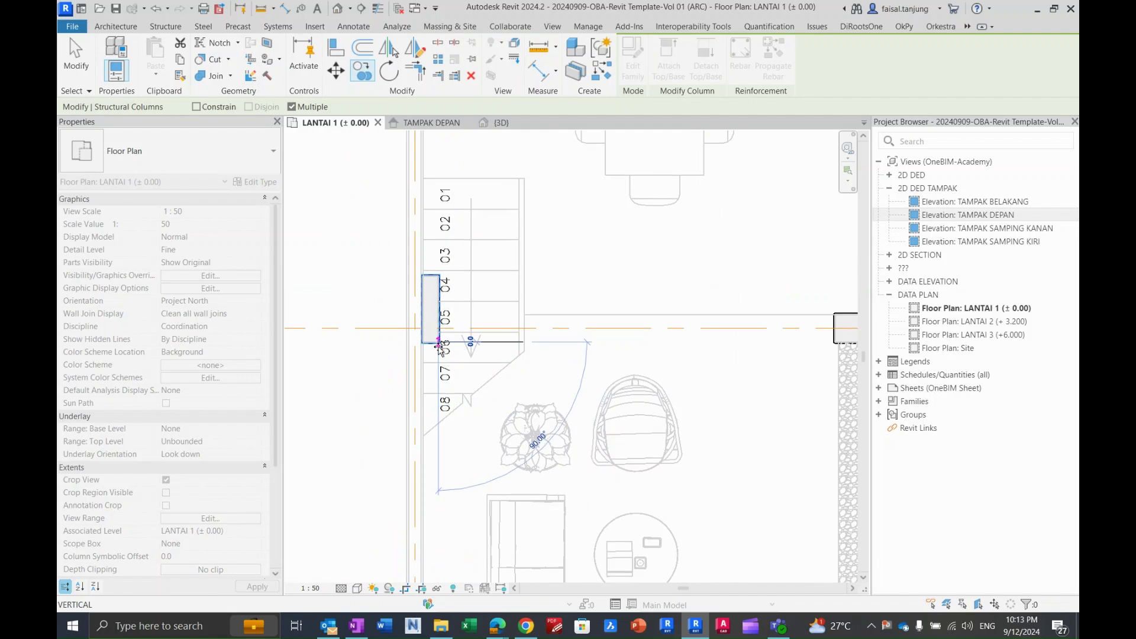
{"action": "key", "text": "Escape"}
{"action": "key", "text": "Escape"}
Examine the columns between grids 4 and 7, especially the 600 x 140 mm column beside the stairs at grid 6.
{"action": "scroll", "coordinate": [478, 418], "scroll_direction": "down", "scroll_amount": 3}
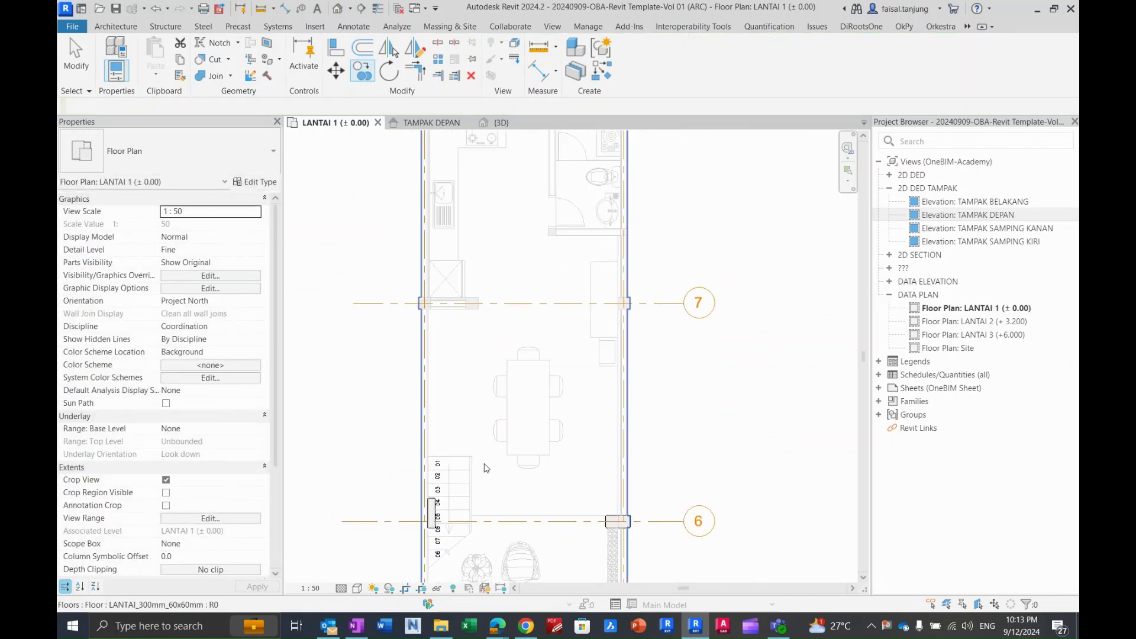
{"action": "mouse_move", "coordinate": [490, 403]}
{"action": "middle_mouse_down"}
{"action": "mouse_move", "coordinate": [481, 332]}
{"action": "mouse_move", "coordinate": [482, 385]}
{"action": "middle_mouse_up"}
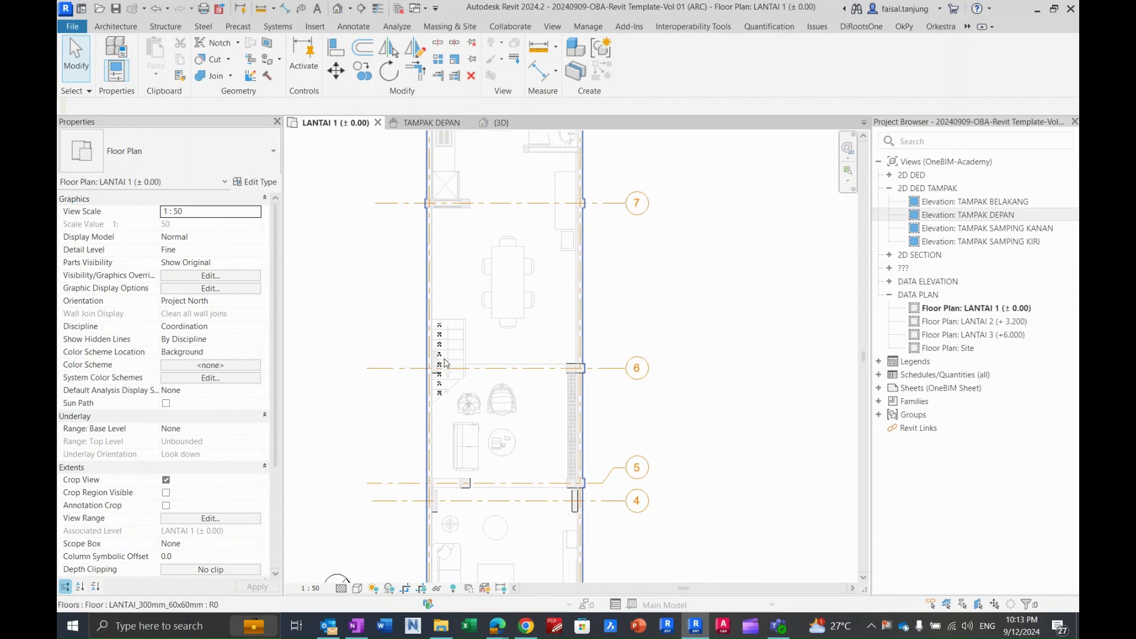
{"action": "scroll", "coordinate": [441, 364], "scroll_direction": "up", "scroll_amount": 3}
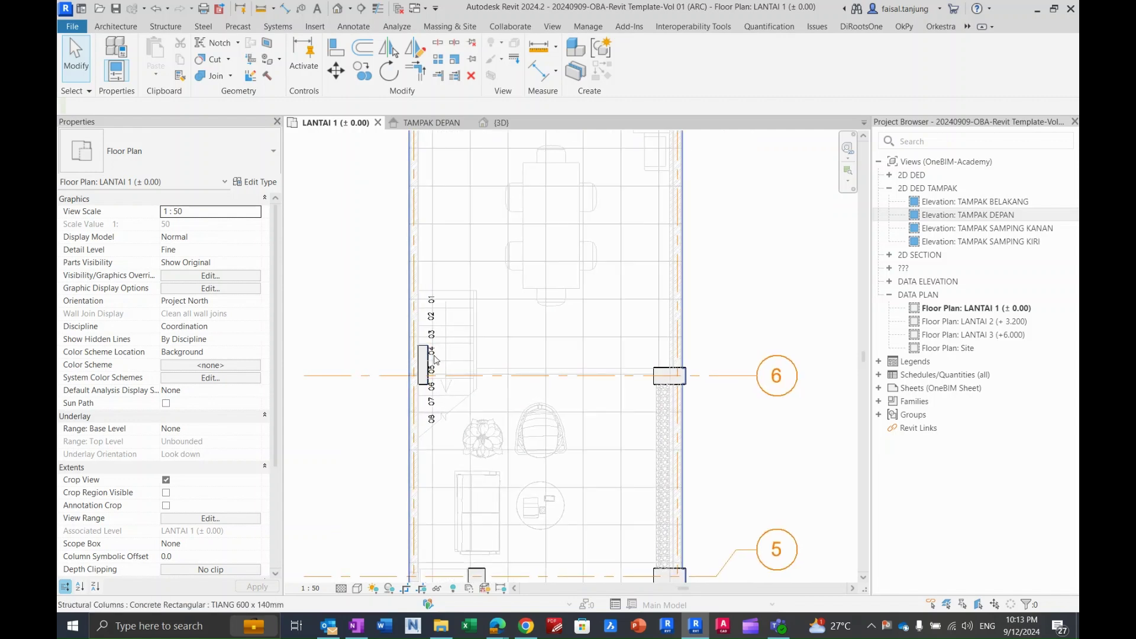
{"action": "middle_click_drag", "start_coordinate": [439, 359], "coordinate": [423, 352]}
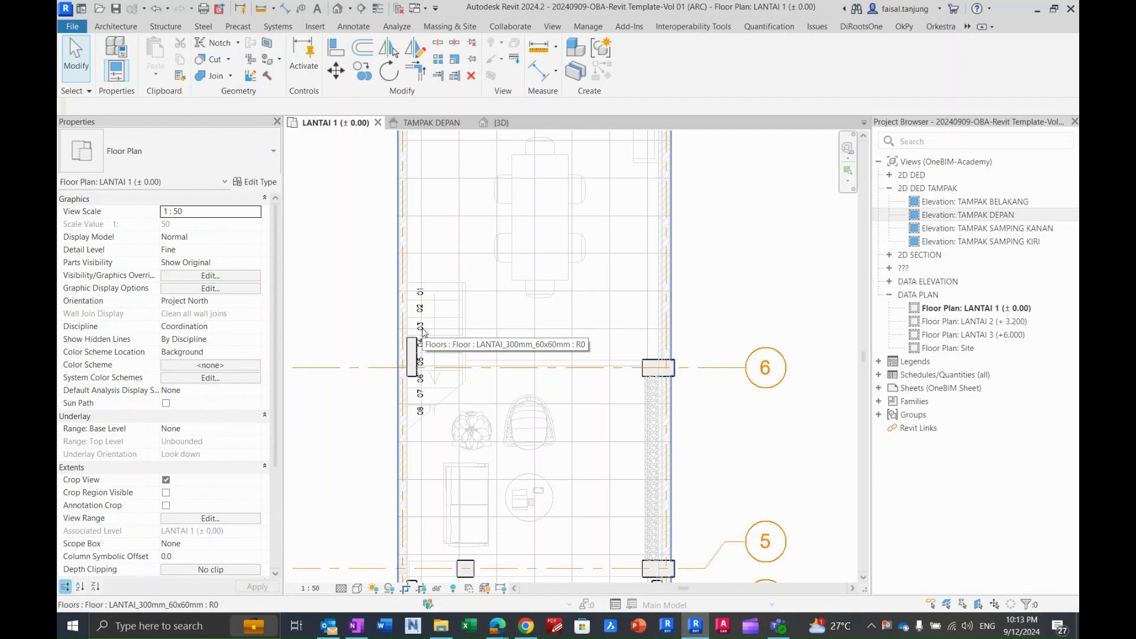
{"action": "scroll", "coordinate": [415, 365], "scroll_direction": "up", "scroll_amount": 2}
{"action": "scroll", "coordinate": [414, 365], "scroll_direction": "up", "scroll_amount": 2}
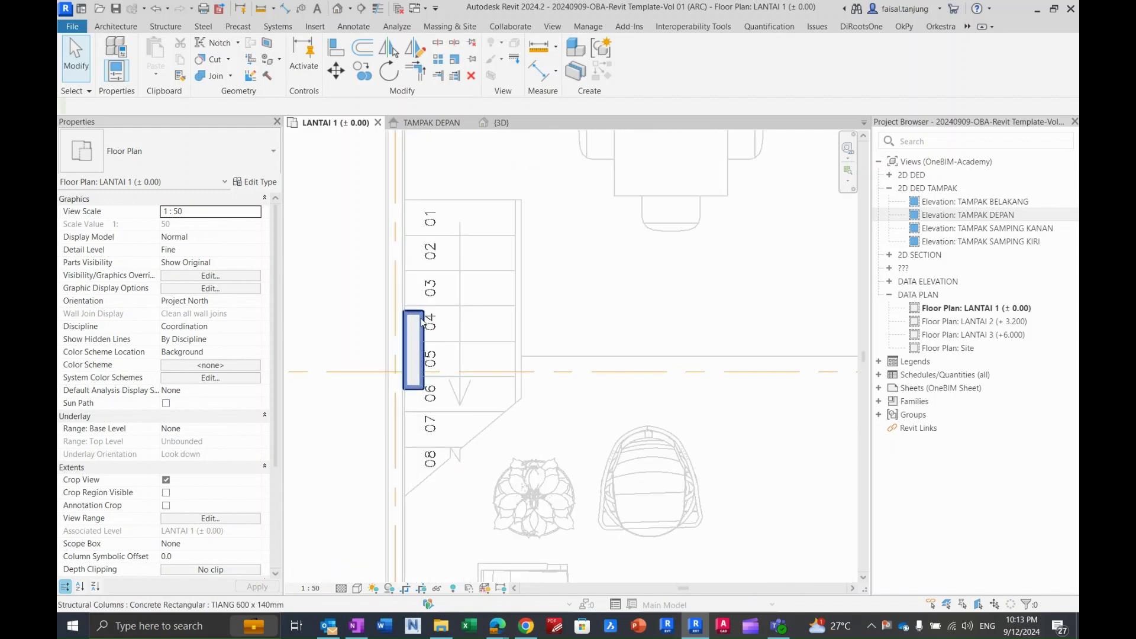
{"action": "middle_click_drag", "start_coordinate": [415, 328], "coordinate": [409, 313]}
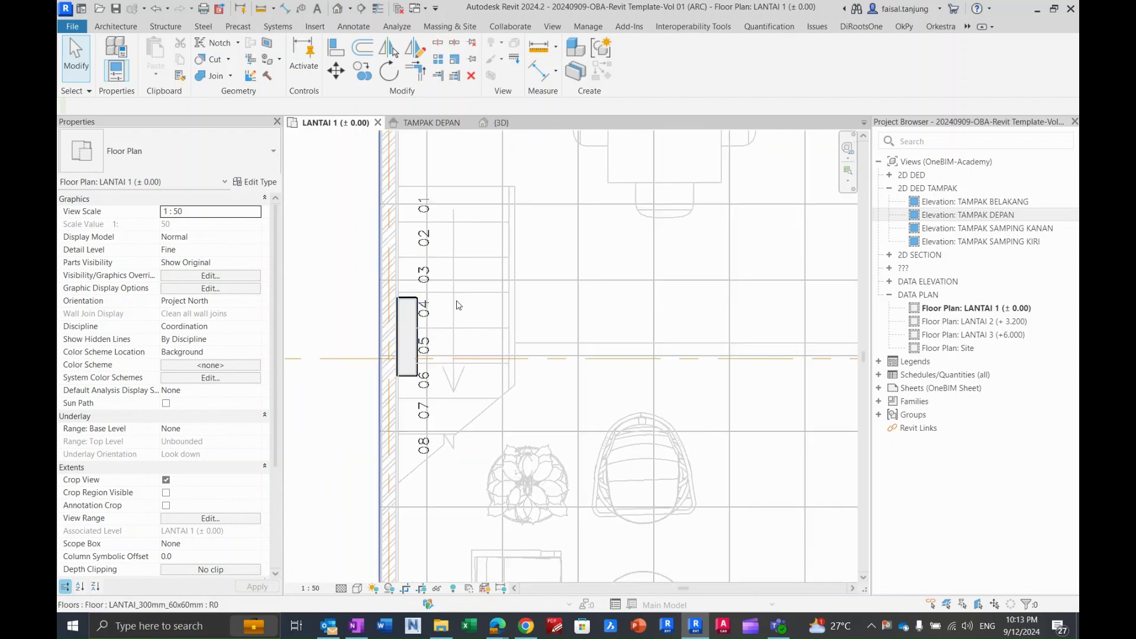
{"action": "scroll", "coordinate": [454, 297], "scroll_direction": "down", "scroll_amount": 2}
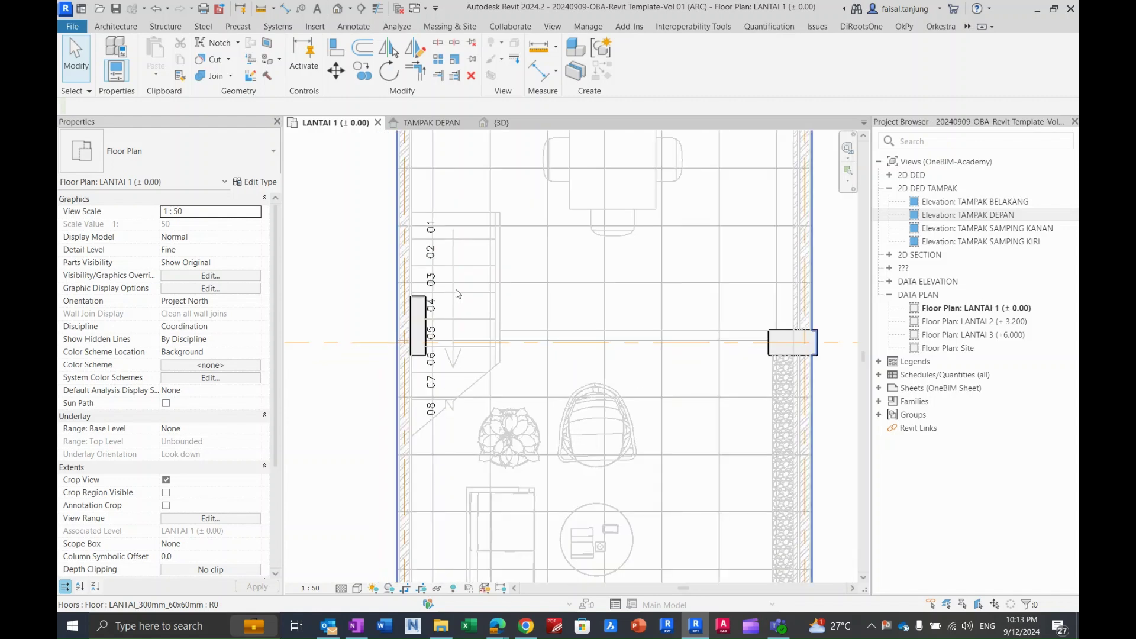
Override the LANTAI 1 plan's visibility graphics for Structural Columns with a <Solid fill> foreground cut pattern.
{"action": "left_click", "coordinate": [555, 30]}
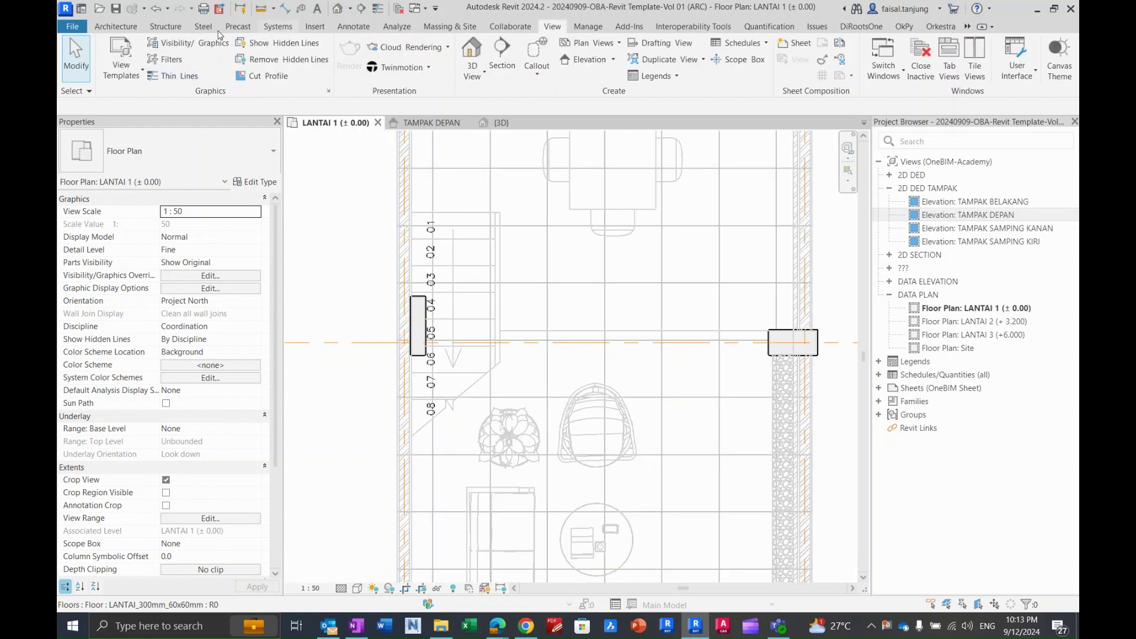
{"action": "left_click", "coordinate": [188, 47]}
{"action": "left_click", "coordinate": [264, 247]}
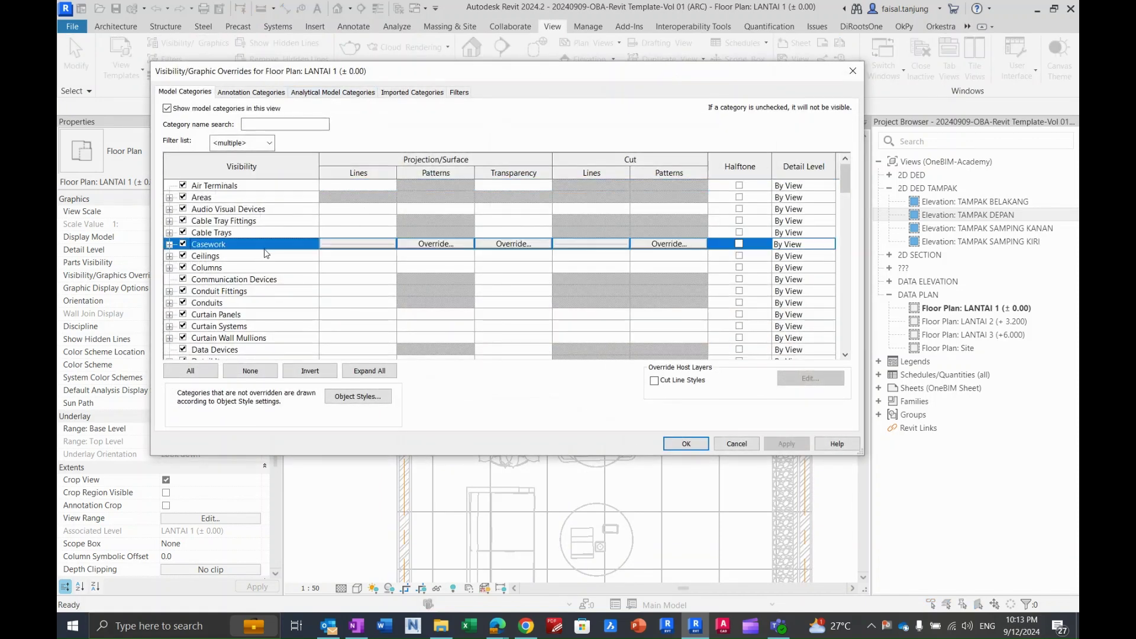
{"action": "scroll", "coordinate": [268, 253], "scroll_direction": "down", "scroll_amount": 15}
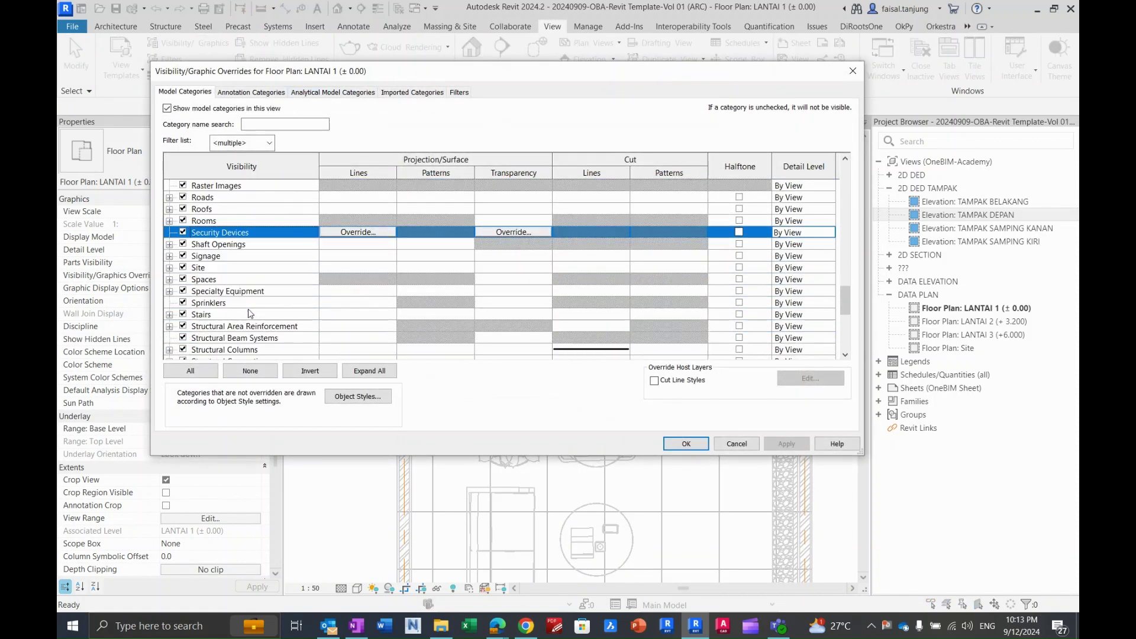
{"action": "scroll", "coordinate": [252, 302], "scroll_direction": "down", "scroll_amount": 6}
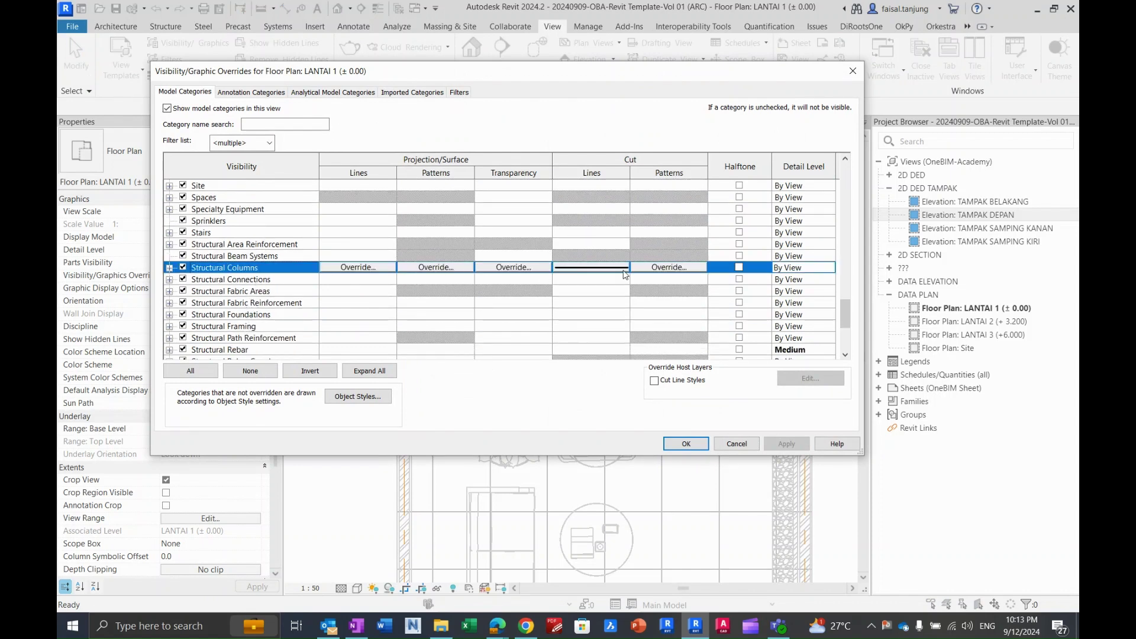
{"action": "left_click", "coordinate": [663, 270]}
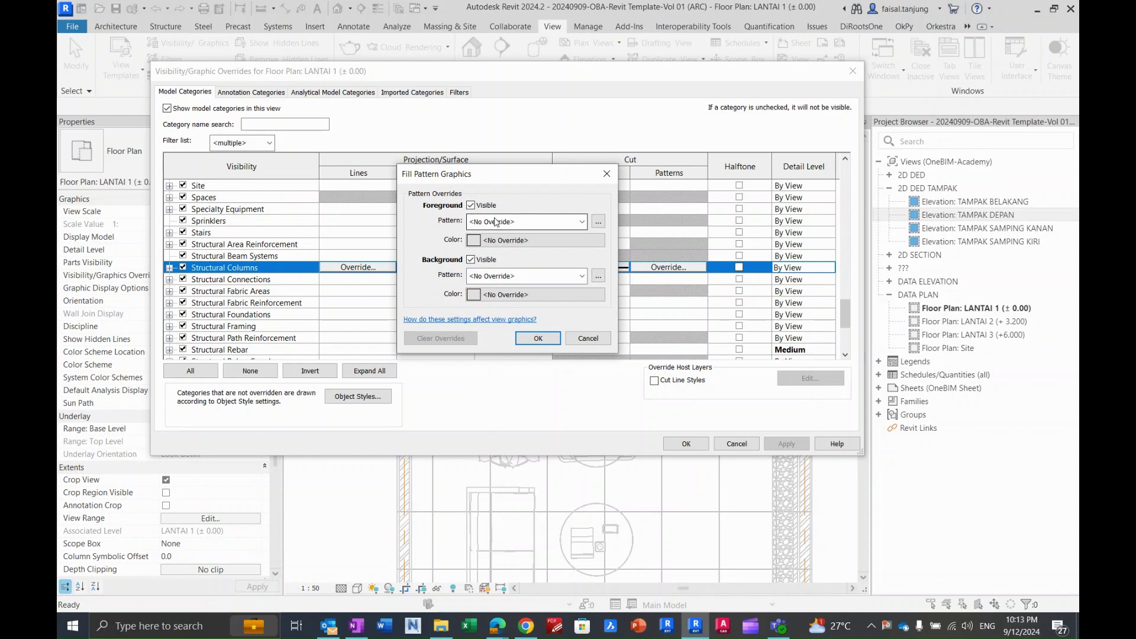
{"action": "left_click", "coordinate": [496, 222]}
{"action": "left_click", "coordinate": [503, 244]}
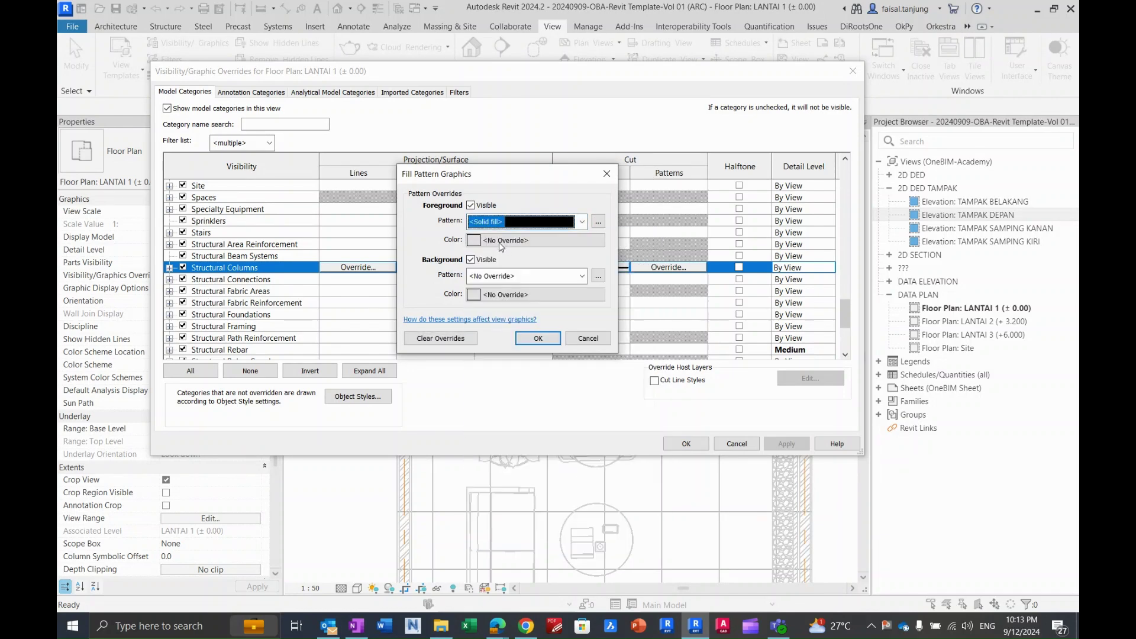
Set the structural columns' foreground cut pattern colour to Black and apply the visibility overrides.
{"action": "left_click", "coordinate": [501, 241]}
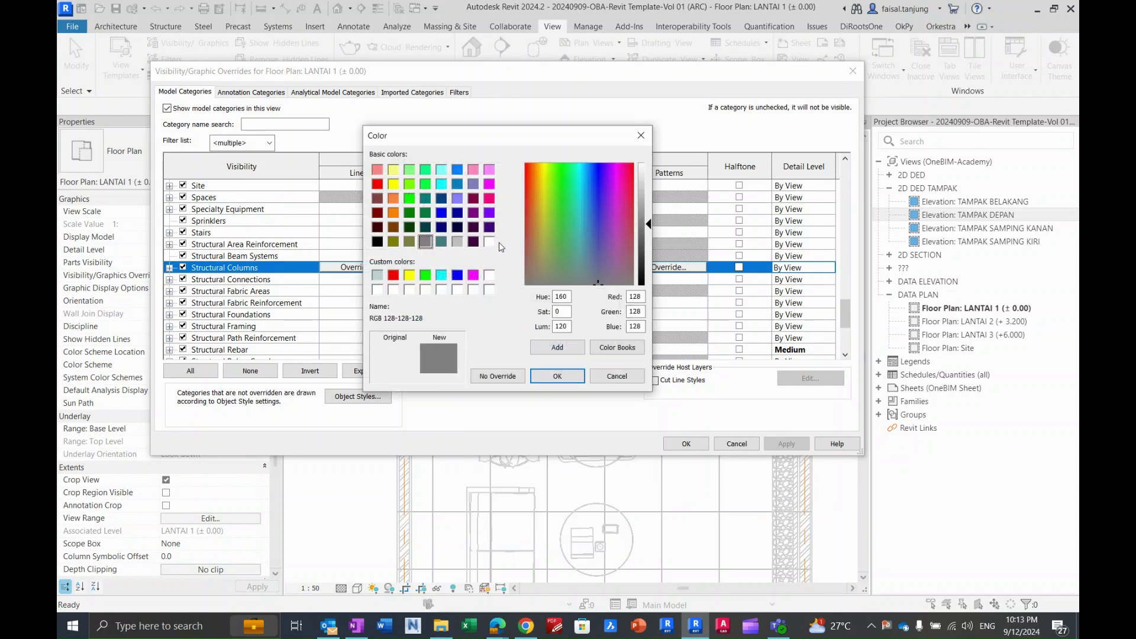
{"action": "left_click", "coordinate": [377, 242]}
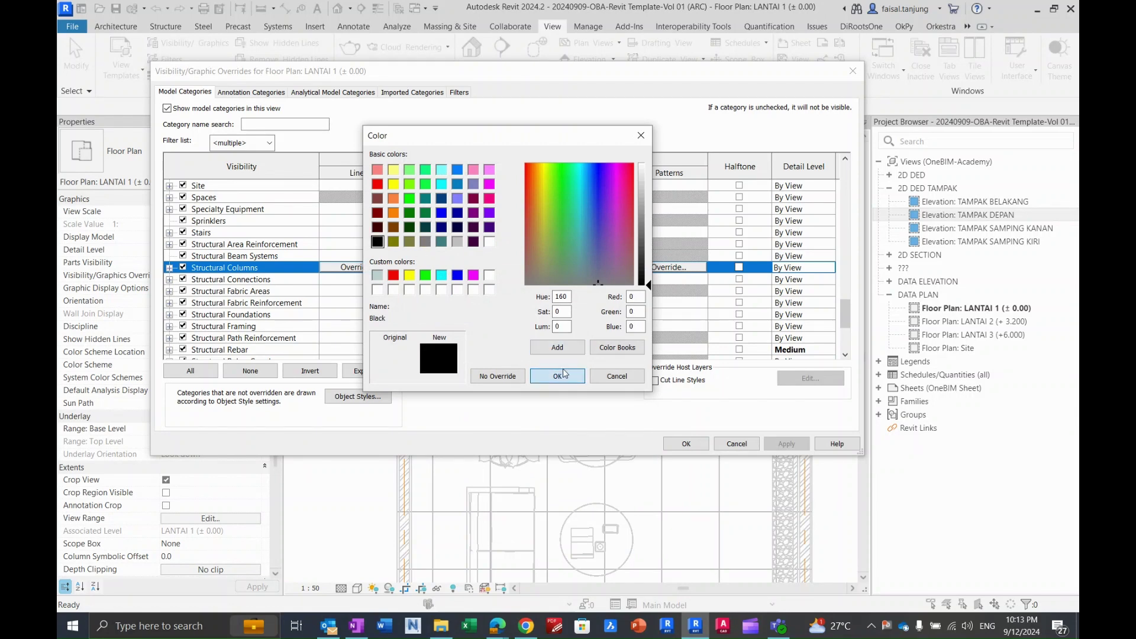
{"action": "left_click", "coordinate": [557, 376]}
{"action": "left_click", "coordinate": [538, 338]}
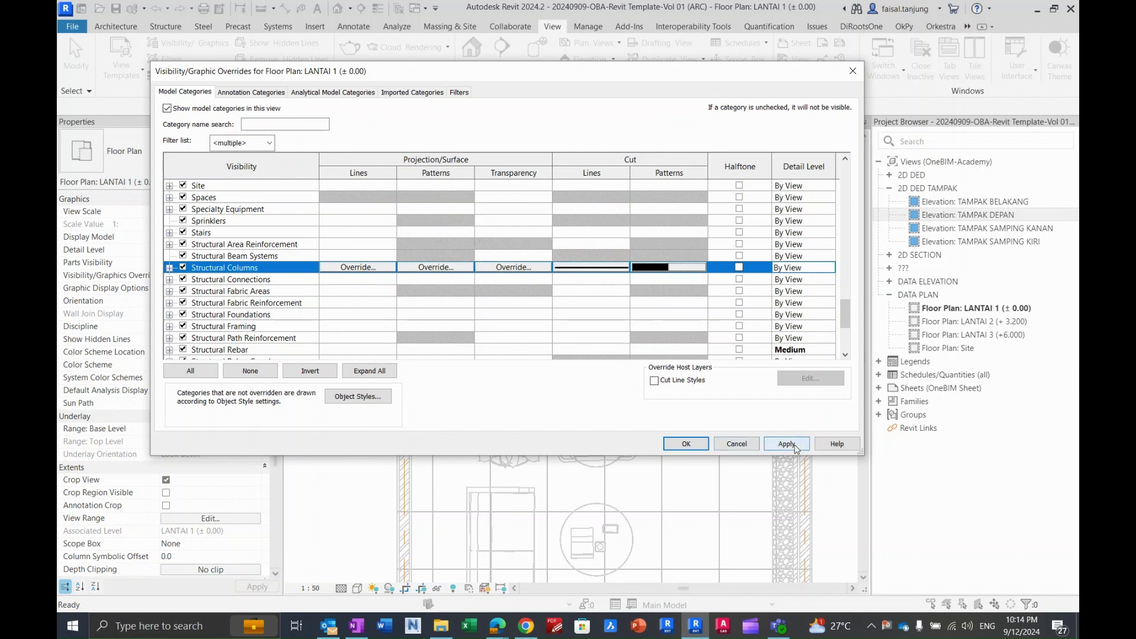
{"action": "left_click", "coordinate": [767, 444]}
{"action": "left_click", "coordinate": [686, 443]}
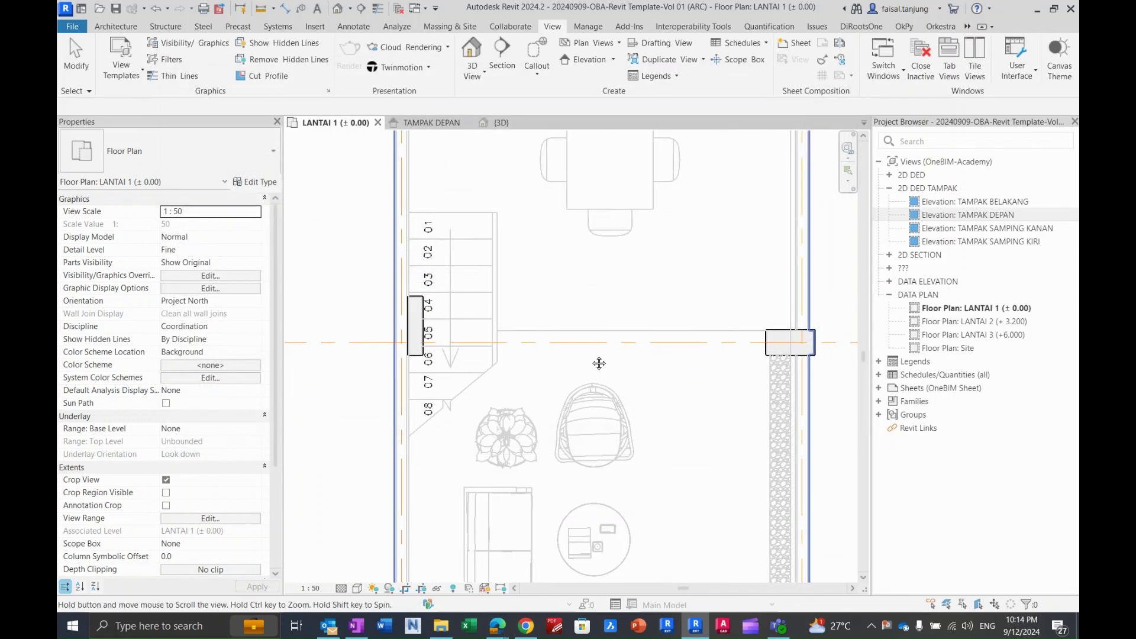
Examine the cut fill of the 600 x 140 mm column beside the stairs at grid 6.
{"action": "scroll", "coordinate": [451, 324], "scroll_direction": "up", "scroll_amount": 5}
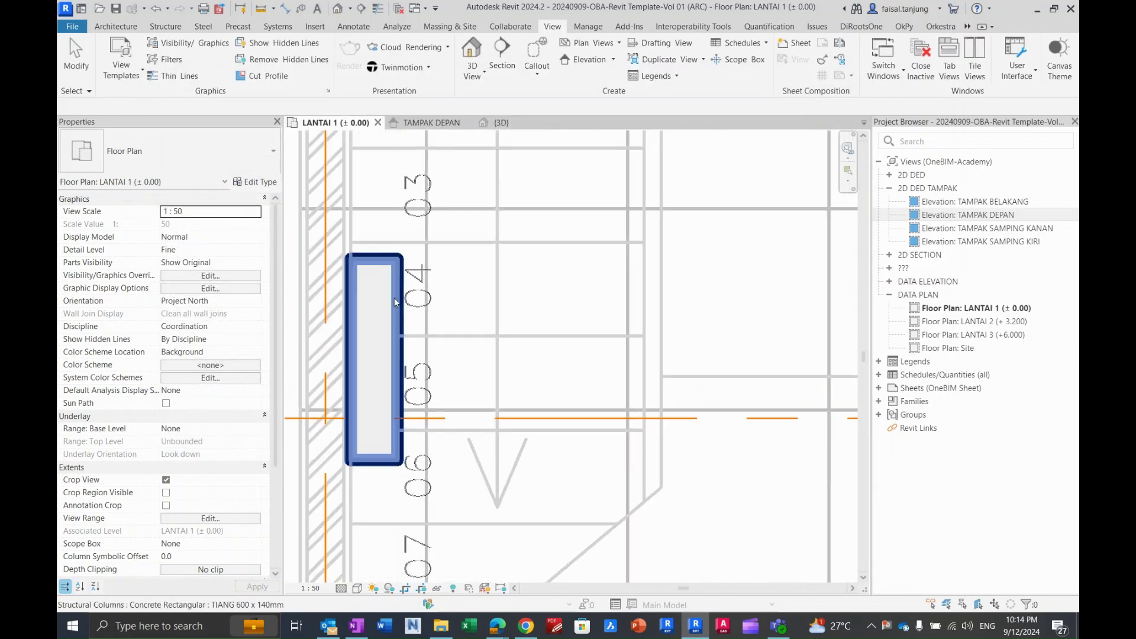
{"action": "left_click", "coordinate": [396, 303]}
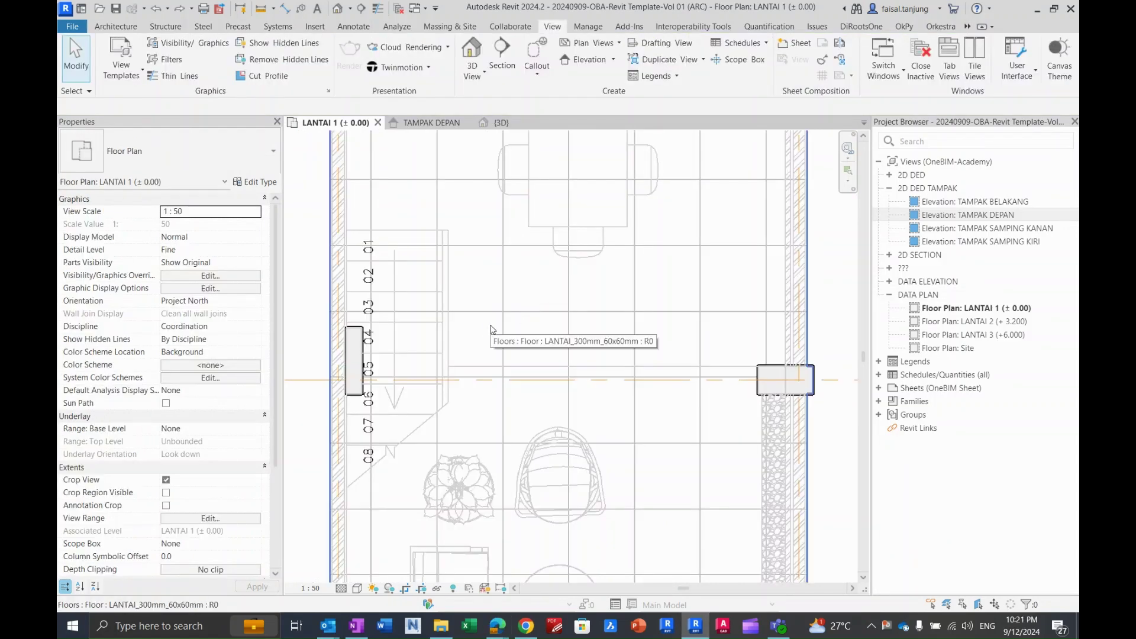
{"action": "scroll", "coordinate": [355, 343], "scroll_direction": "up", "scroll_amount": 3}
{"action": "scroll", "coordinate": [365, 331], "scroll_direction": "down", "scroll_amount": 2}
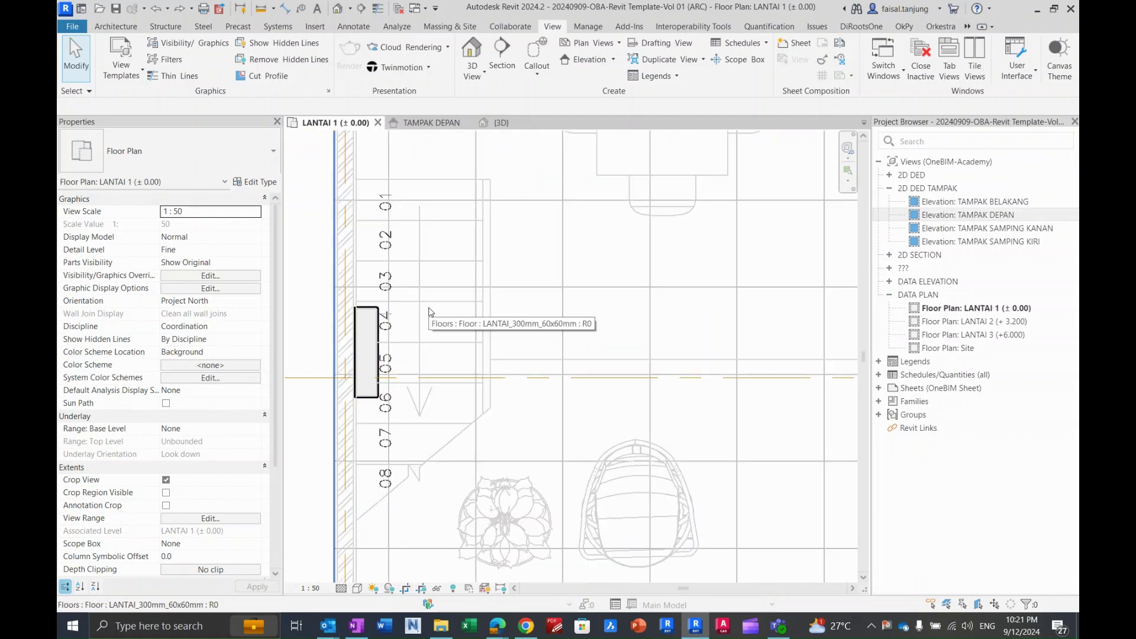
{"action": "scroll", "coordinate": [430, 312], "scroll_direction": "down", "scroll_amount": 3}
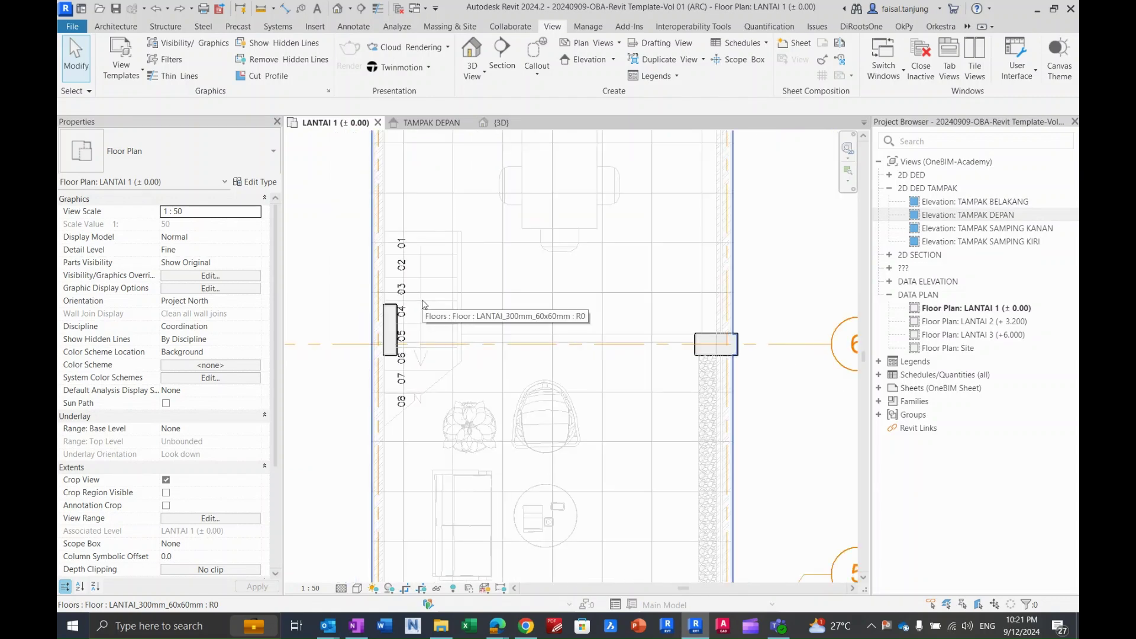
{"action": "scroll", "coordinate": [424, 303], "scroll_direction": "up", "scroll_amount": 2}
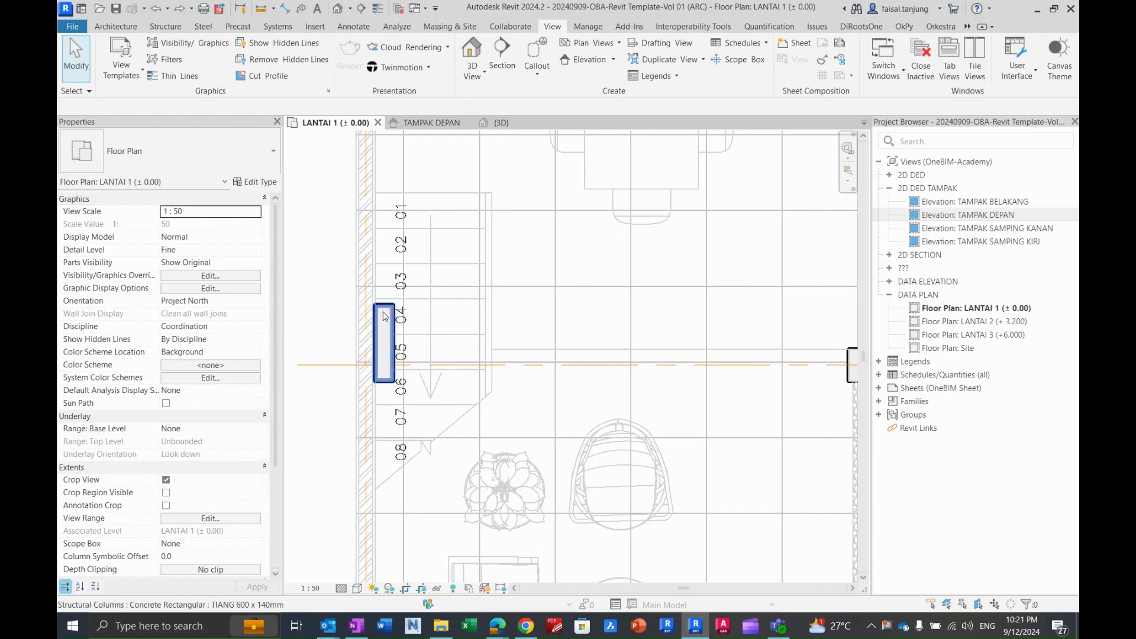
{"action": "scroll", "coordinate": [385, 318], "scroll_direction": "up", "scroll_amount": 2}
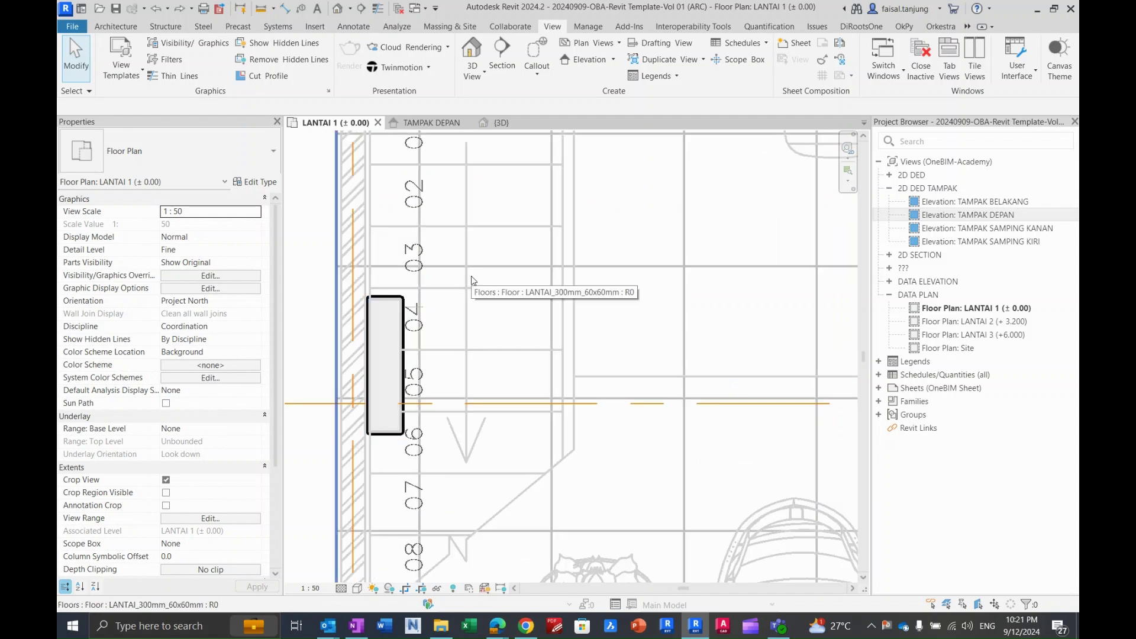
{"action": "scroll", "coordinate": [474, 281], "scroll_direction": "down", "scroll_amount": 2}
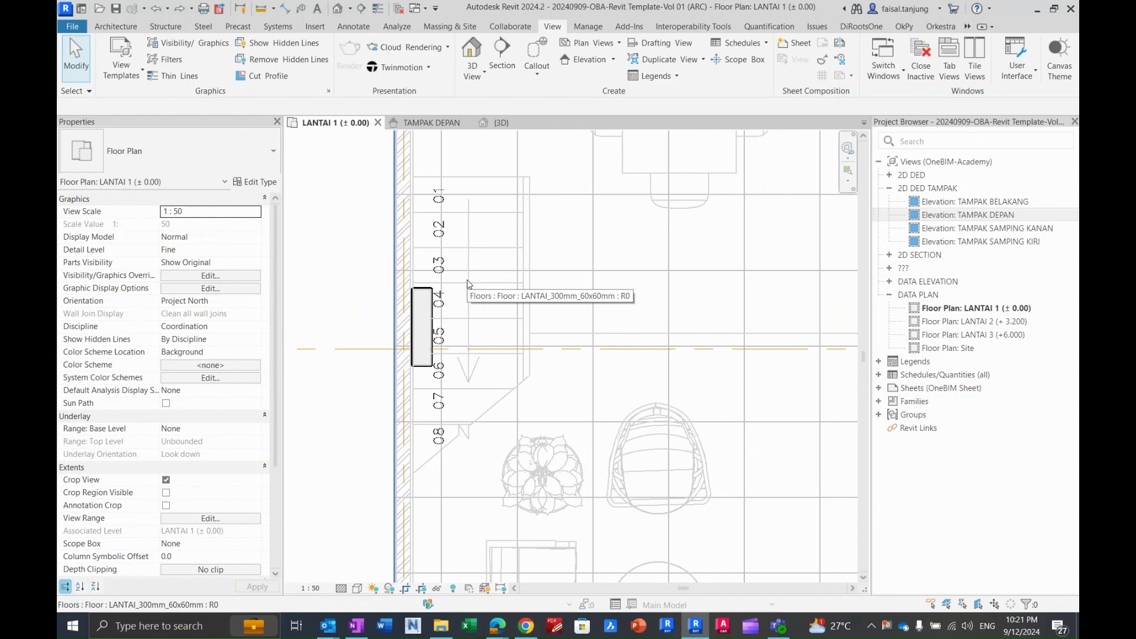
Select the elements overlapping the floor area and filter out Floors and Grids, keeping only ARS 01 Master Denah Hardi.dwg.
{"action": "left_click", "coordinate": [467, 281]}
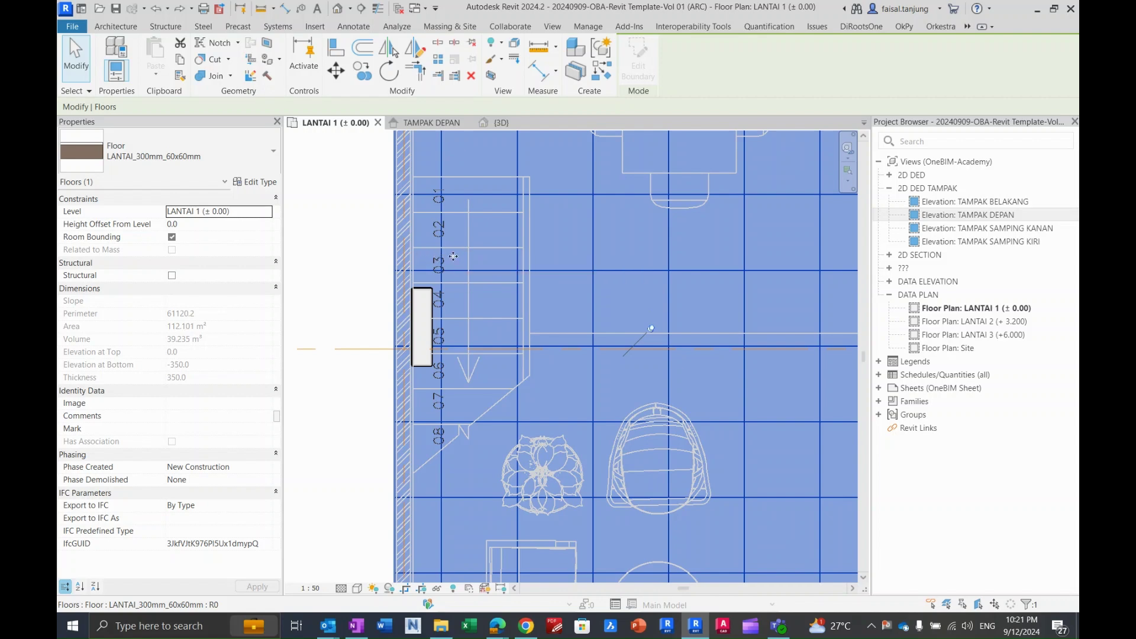
{"action": "scroll", "coordinate": [459, 253], "scroll_direction": "down", "scroll_amount": 4}
{"action": "left_click", "coordinate": [674, 232]}
{"action": "left_click_drag", "start_coordinate": [708, 256], "coordinate": [489, 194]}
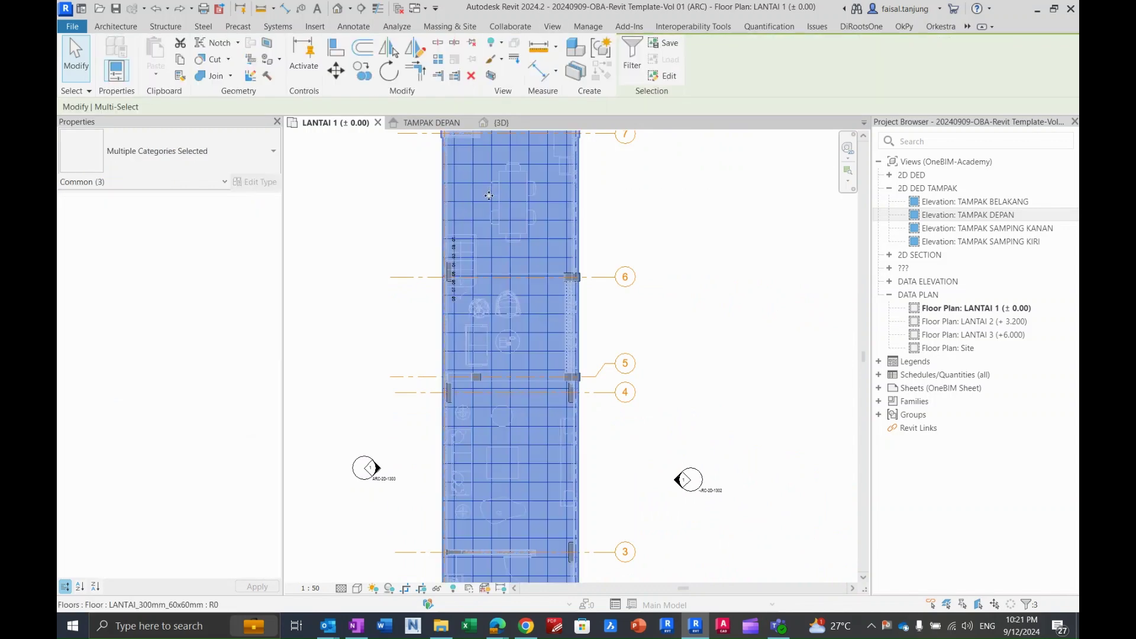
{"action": "left_click", "coordinate": [635, 59]}
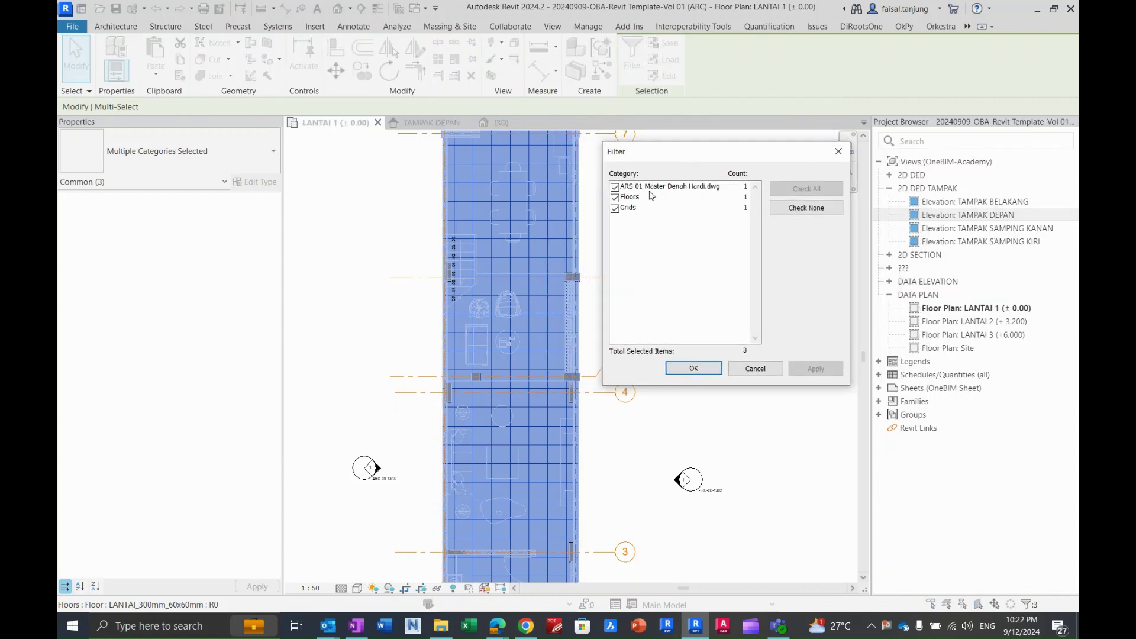
{"action": "left_click", "coordinate": [614, 198]}
{"action": "left_click", "coordinate": [614, 208]}
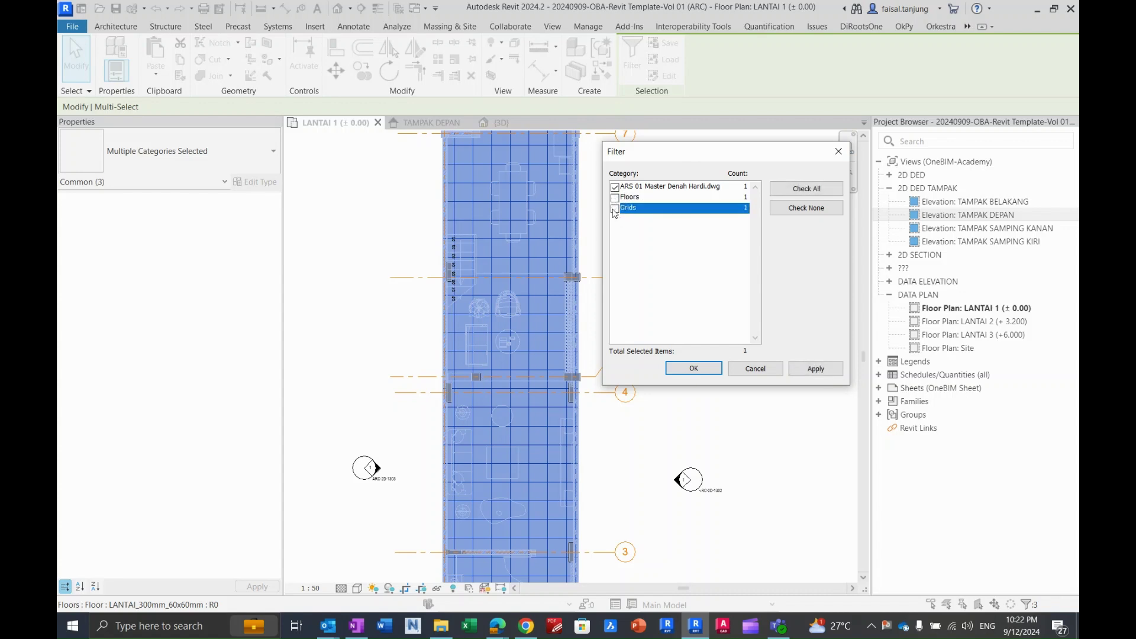
{"action": "left_click", "coordinate": [694, 367]}
Override the selected DWG's element graphics in this view with 100 surface transparency, clear the selection and turn on thin line display.
{"action": "middle_click_drag", "start_coordinate": [615, 321], "coordinate": [627, 324]}
{"action": "scroll", "coordinate": [432, 269], "scroll_direction": "up", "scroll_amount": 5}
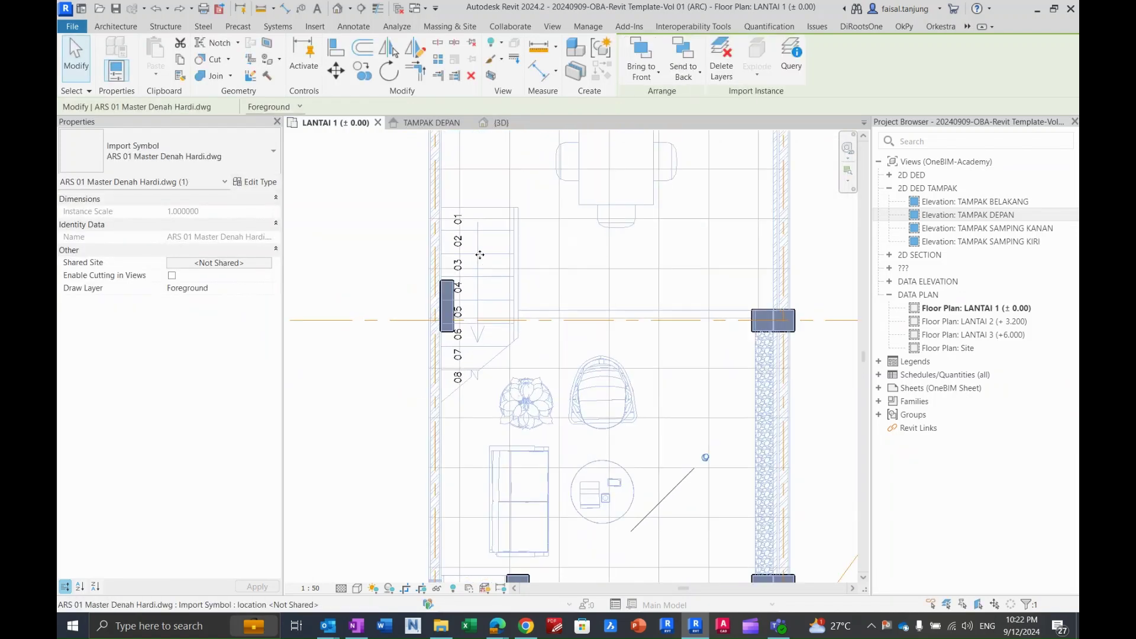
{"action": "right_click", "coordinate": [479, 254]}
{"action": "mouse_move", "coordinate": [545, 313]}
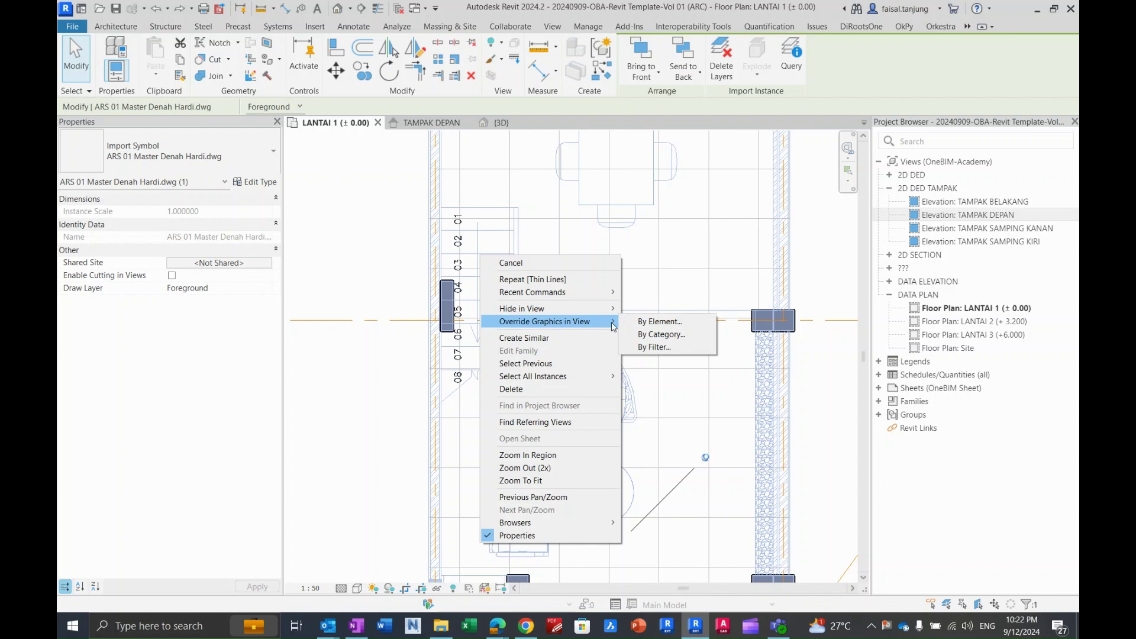
{"action": "left_click", "coordinate": [658, 322]}
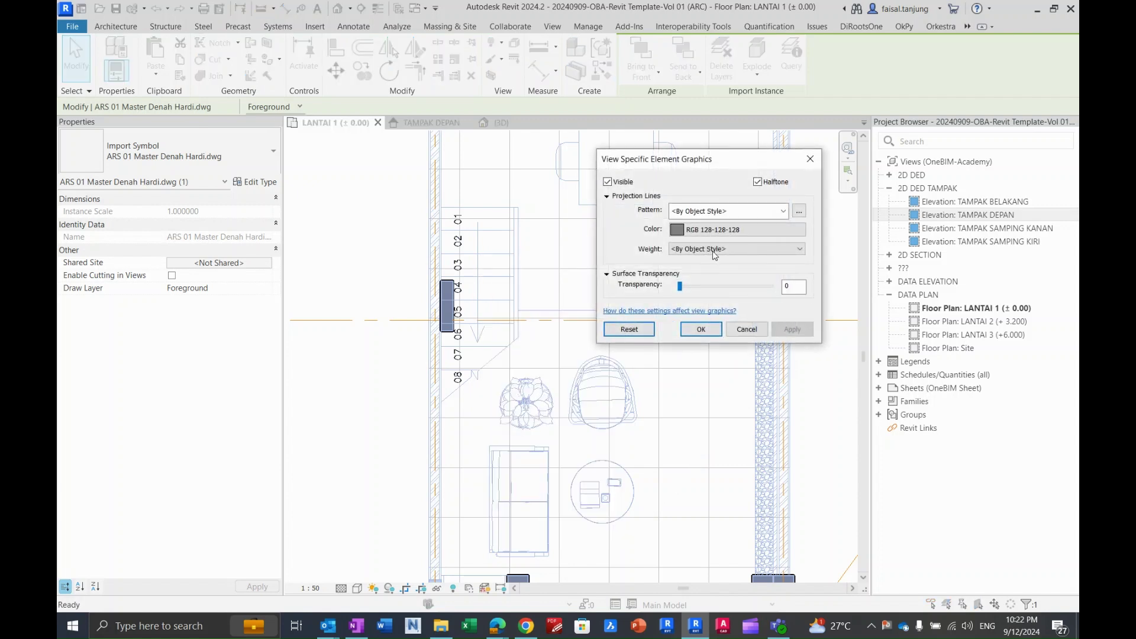
{"action": "left_click_drag", "start_coordinate": [680, 286], "coordinate": [774, 287]}
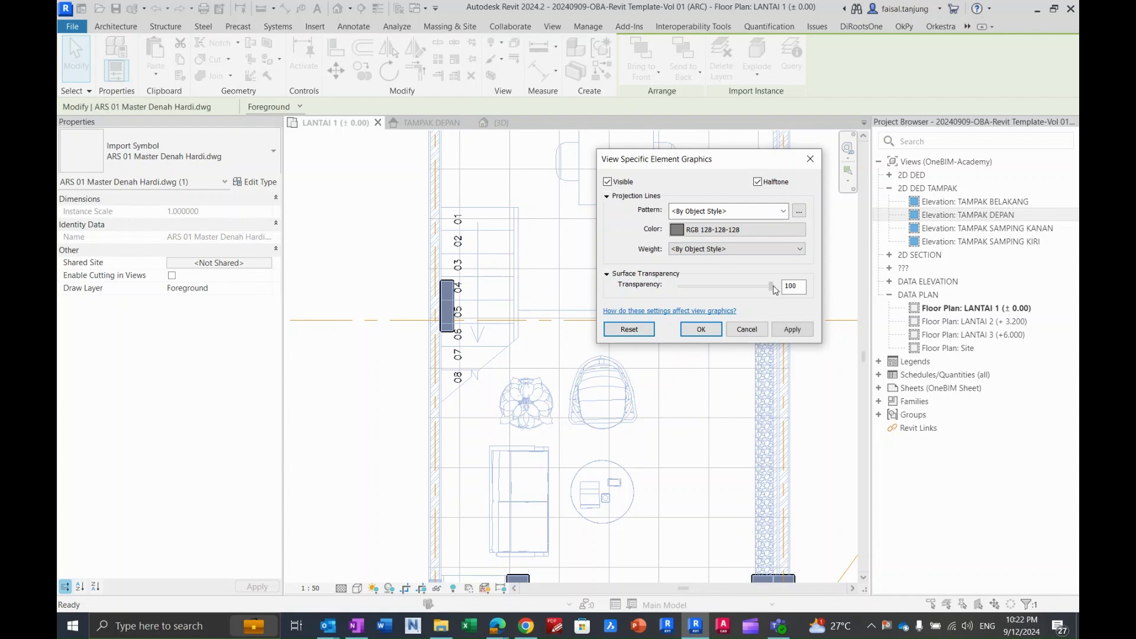
{"action": "left_click", "coordinate": [801, 334]}
{"action": "left_click", "coordinate": [700, 330]}
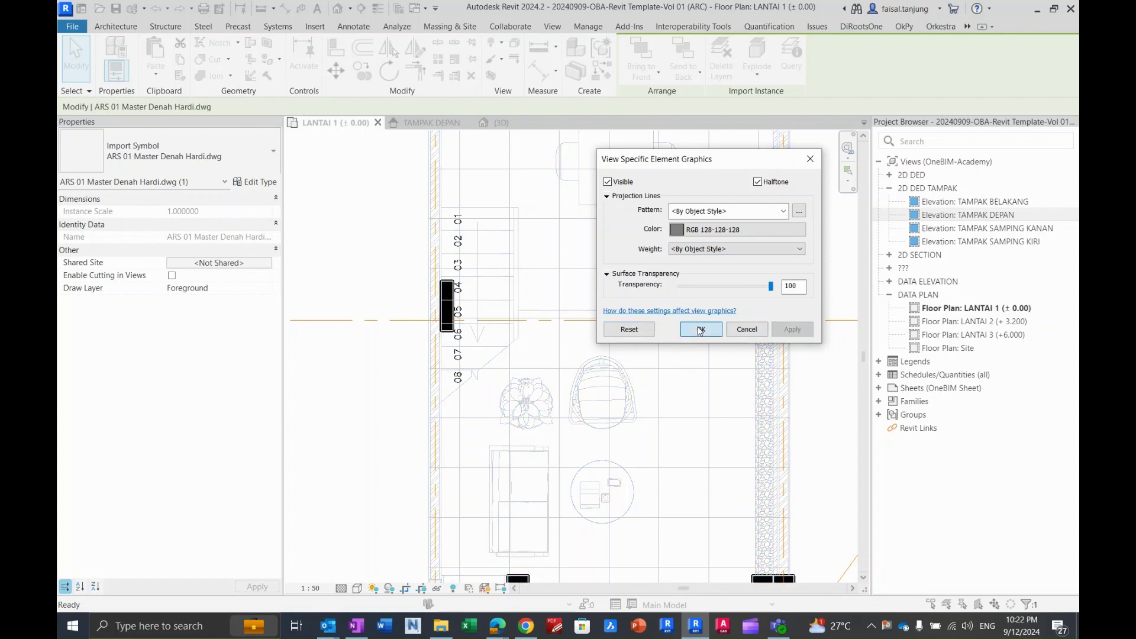
{"action": "key", "text": "Escape"}
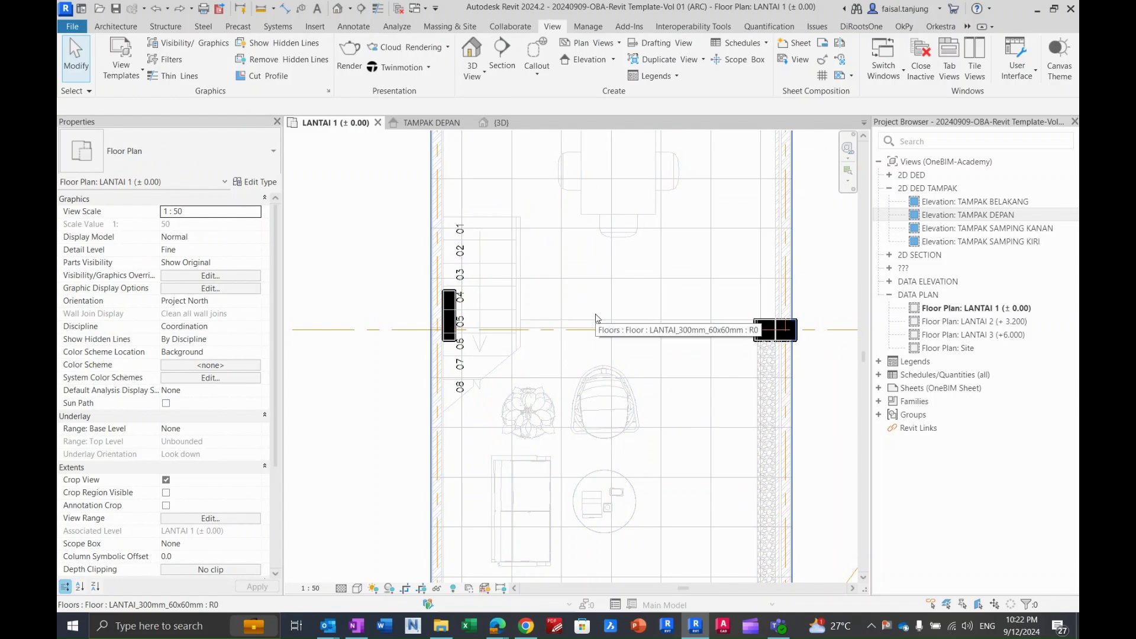
{"action": "left_click", "coordinate": [378, 9]}
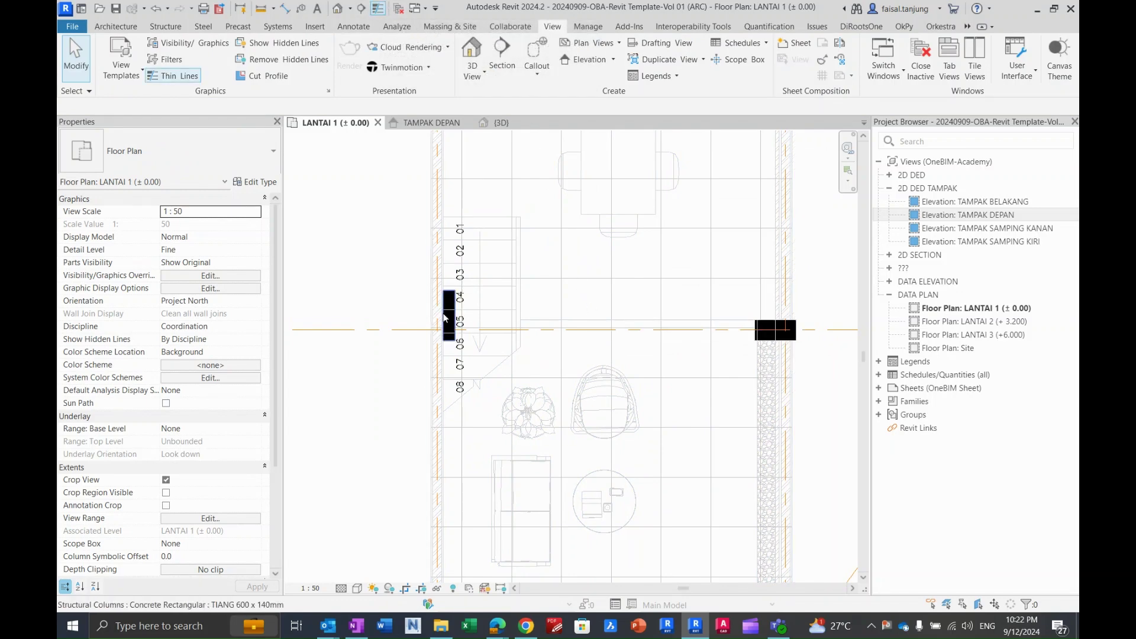
Copy the outer 250 x 250 mm column of the grid 6 pair by its lower-right corner onto the square footprint below it at grid 7.
{"action": "scroll", "coordinate": [427, 284], "scroll_direction": "down", "scroll_amount": 3}
{"action": "mouse_move", "coordinate": [411, 238]}
{"action": "middle_mouse_down"}
{"action": "mouse_move", "coordinate": [431, 339]}
{"action": "mouse_move", "coordinate": [417, 319]}
{"action": "middle_mouse_up"}
{"action": "scroll", "coordinate": [424, 333], "scroll_direction": "up", "scroll_amount": 1}
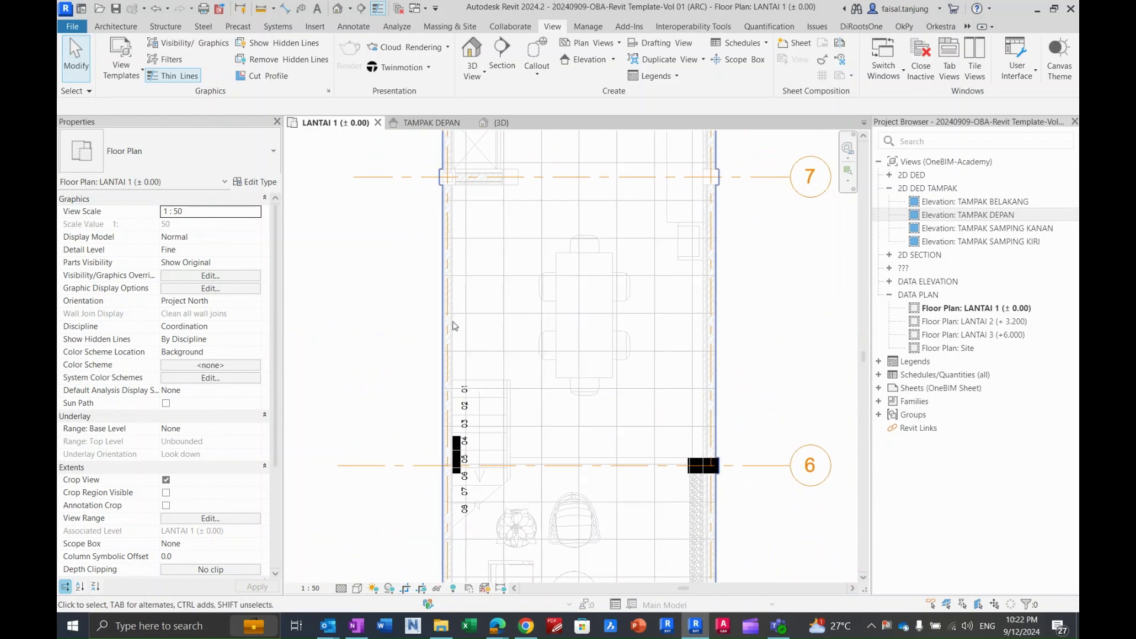
{"action": "scroll", "coordinate": [724, 439], "scroll_direction": "up", "scroll_amount": 4}
{"action": "left_click", "coordinate": [668, 468]}
{"action": "middle_click_drag", "start_coordinate": [721, 457], "coordinate": [727, 417]}
{"action": "key", "text": "c"}
{"action": "key", "text": "o"}
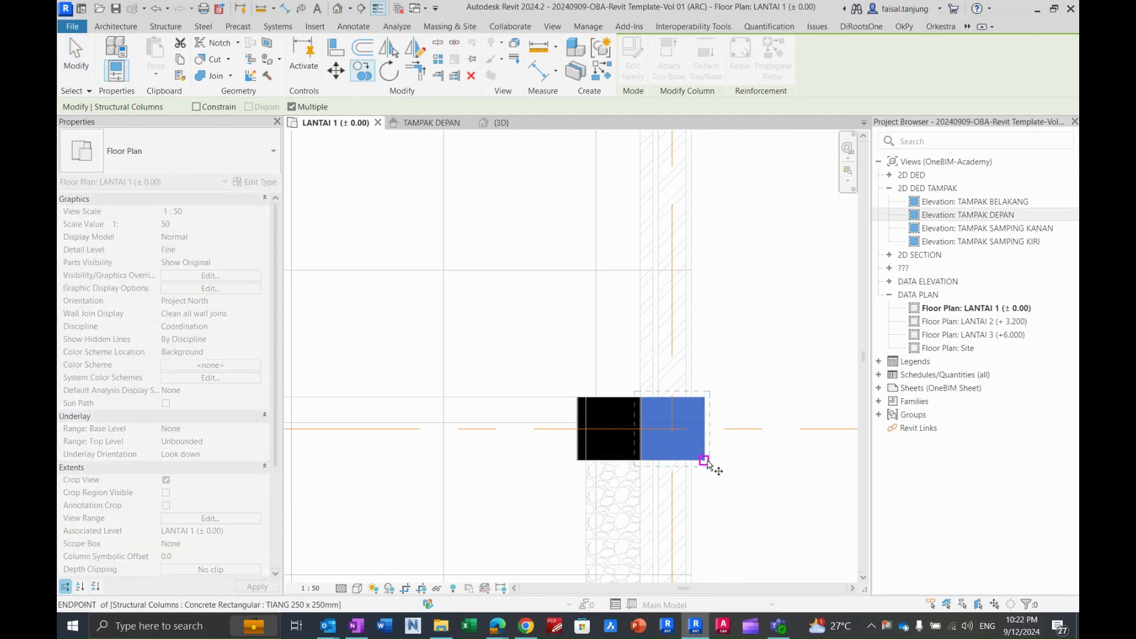
{"action": "left_click", "coordinate": [708, 462]}
{"action": "scroll", "coordinate": [708, 462], "scroll_direction": "down", "scroll_amount": 3}
{"action": "middle_click_drag", "start_coordinate": [684, 177], "coordinate": [680, 274]}
{"action": "scroll", "coordinate": [760, 284], "scroll_direction": "up", "scroll_amount": 3}
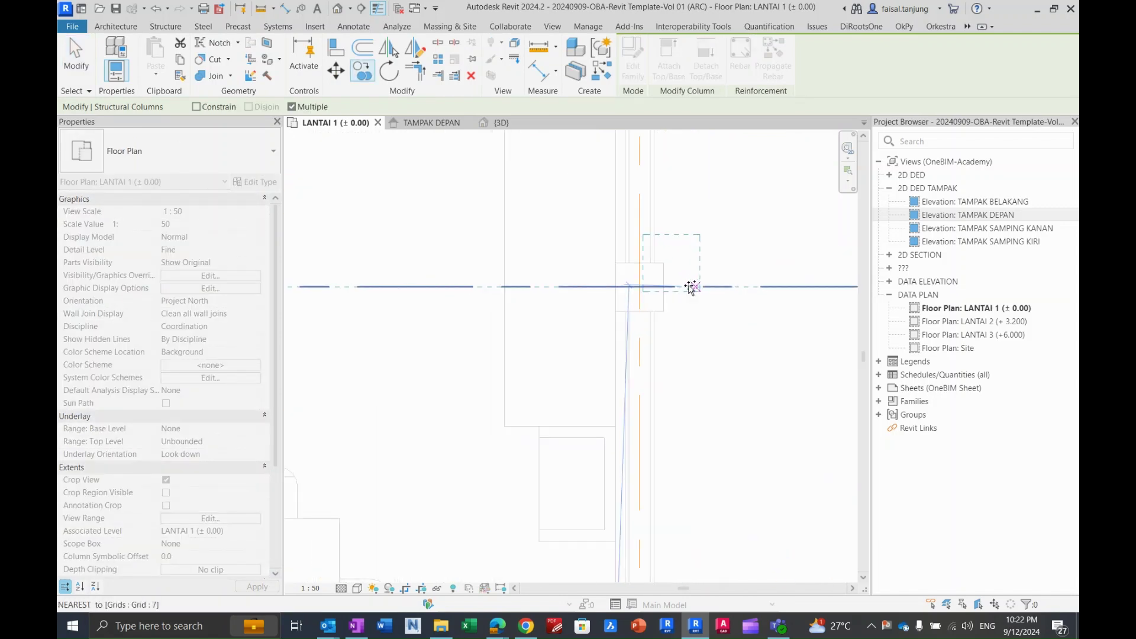
{"action": "left_click", "coordinate": [647, 327]}
Place another copy of the 250 x 250 mm column on the corner footprint at the rear wall beside the bathroom.
{"action": "scroll", "coordinate": [663, 316], "scroll_direction": "down", "scroll_amount": 4}
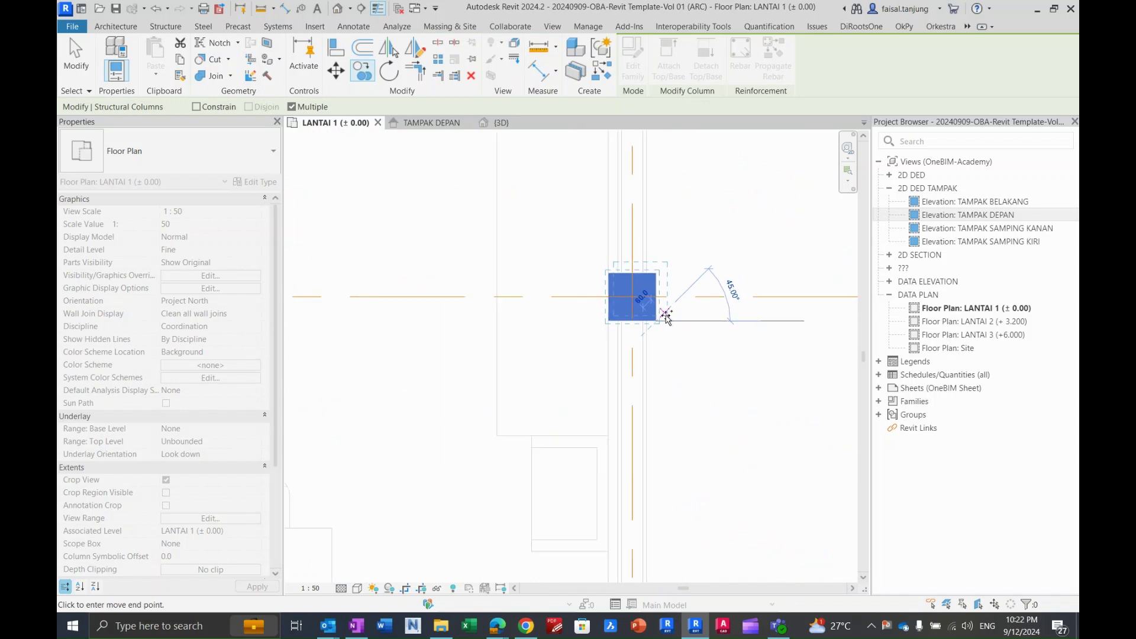
{"action": "scroll", "coordinate": [657, 205], "scroll_direction": "up", "scroll_amount": 4}
{"action": "scroll", "coordinate": [663, 219], "scroll_direction": "up", "scroll_amount": 3}
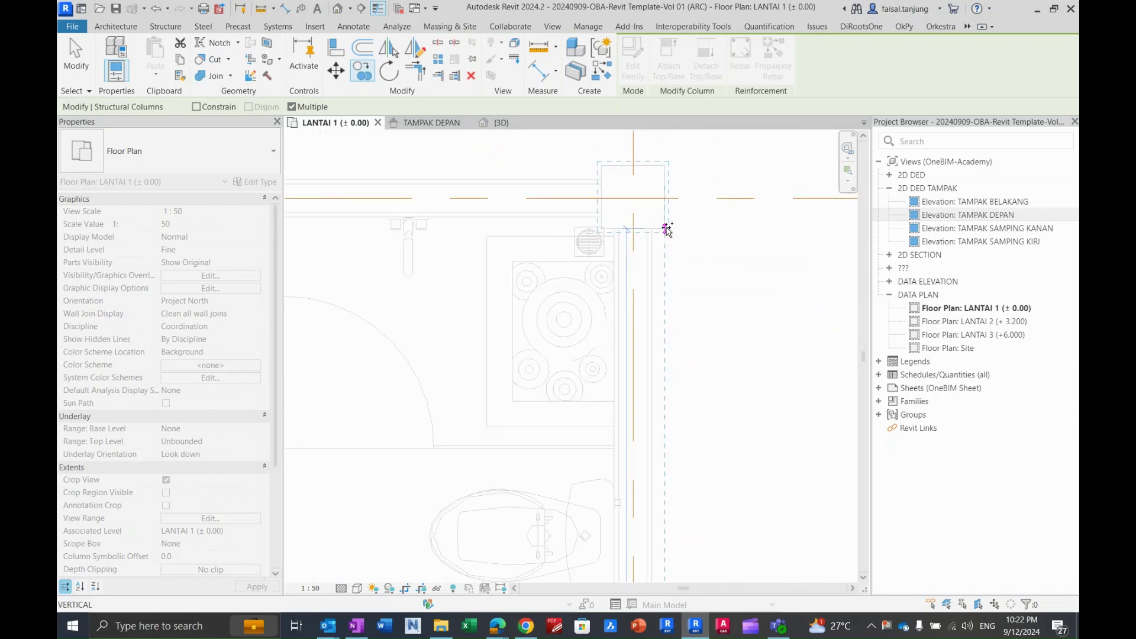
{"action": "middle_click_drag", "start_coordinate": [662, 225], "coordinate": [666, 305]}
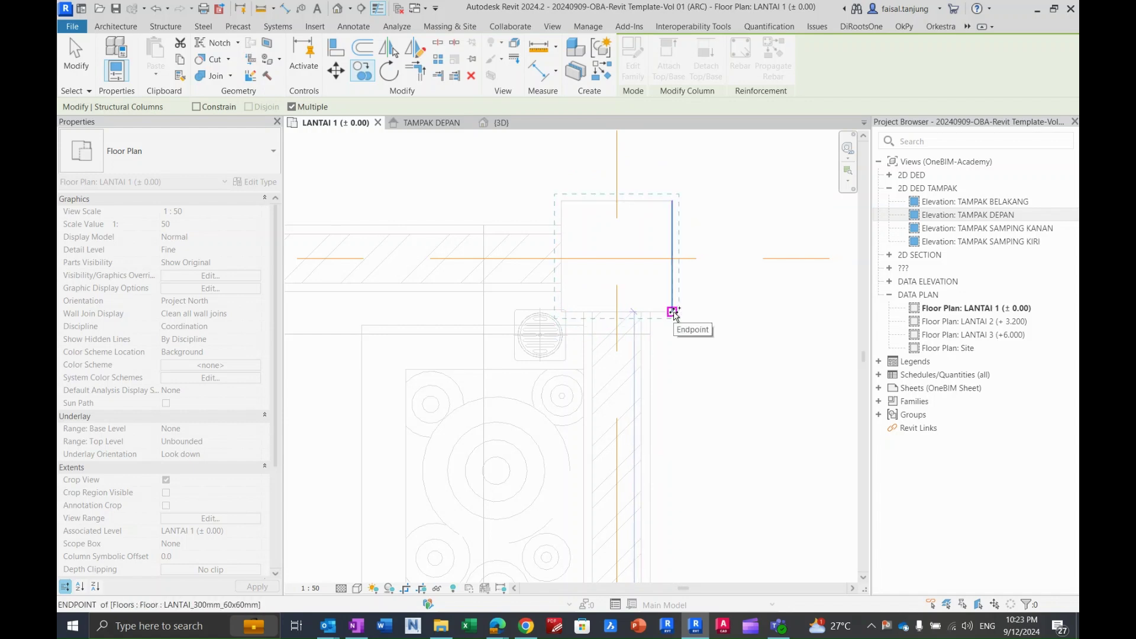
{"action": "left_click", "coordinate": [673, 312]}
{"action": "scroll", "coordinate": [672, 310], "scroll_direction": "down", "scroll_amount": 5}
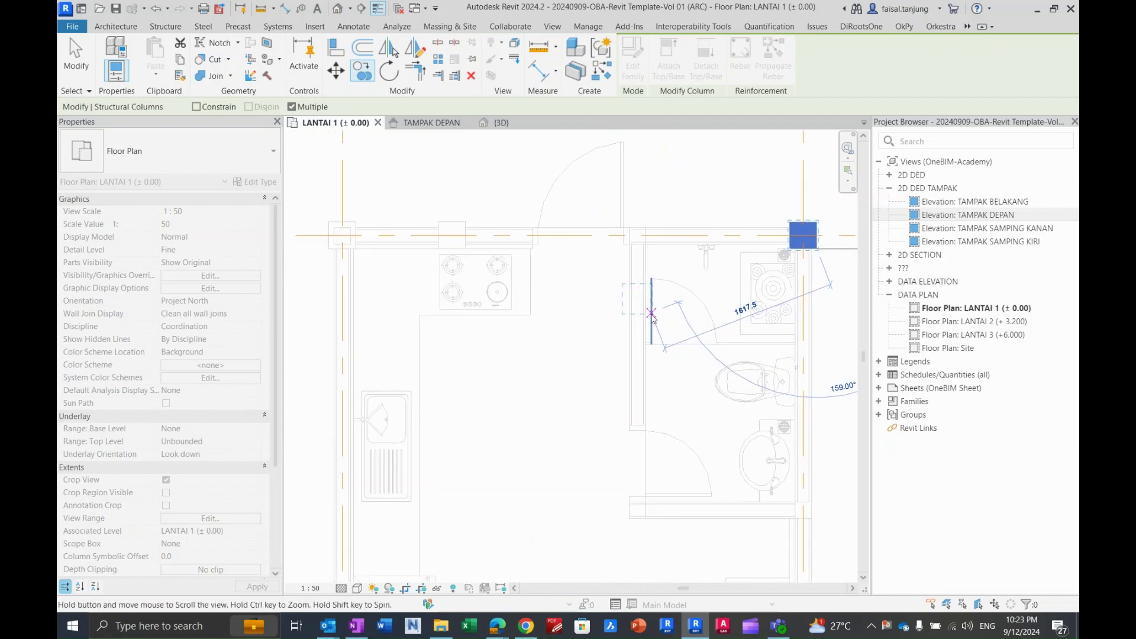
Copy the 250 x 250 mm column onto the two remaining rear-wall footprints, beside the stove and at the corner on grid A.
{"action": "scroll", "coordinate": [440, 278], "scroll_direction": "up", "scroll_amount": 5}
{"action": "left_click", "coordinate": [482, 249]}
{"action": "scroll", "coordinate": [426, 261], "scroll_direction": "down", "scroll_amount": 5}
{"action": "scroll", "coordinate": [519, 229], "scroll_direction": "up", "scroll_amount": 5}
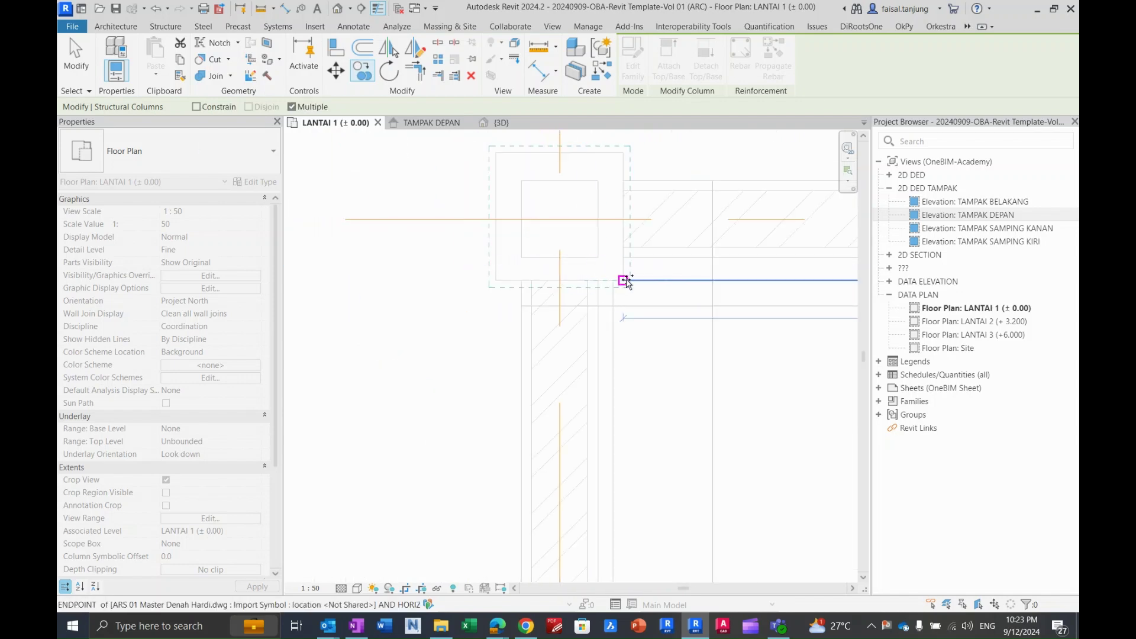
{"action": "left_click", "coordinate": [624, 280]}
Place column copies on the grid A and 7 footprint and on the adjacent footprint at the short wall's end, then finish copying.
{"action": "scroll", "coordinate": [592, 260], "scroll_direction": "down", "scroll_amount": 5}
{"action": "scroll", "coordinate": [573, 267], "scroll_direction": "up", "scroll_amount": 2}
{"action": "scroll", "coordinate": [573, 268], "scroll_direction": "up", "scroll_amount": 5}
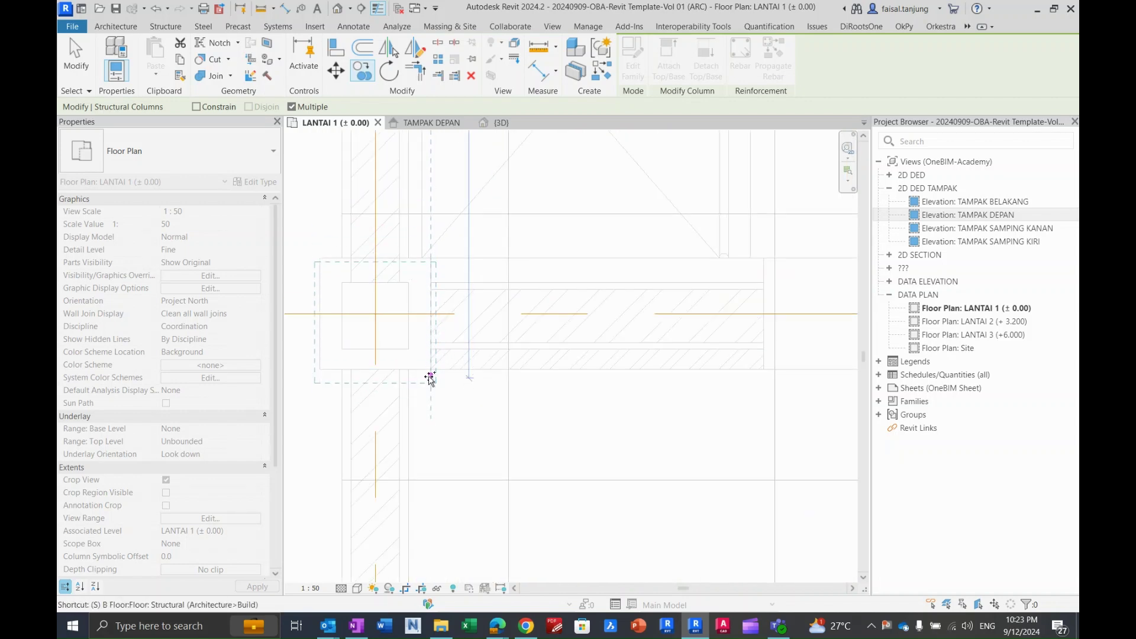
{"action": "left_click", "coordinate": [430, 378]}
{"action": "scroll", "coordinate": [520, 332], "scroll_direction": "down", "scroll_amount": 3}
{"action": "scroll", "coordinate": [515, 362], "scroll_direction": "up", "scroll_amount": 2}
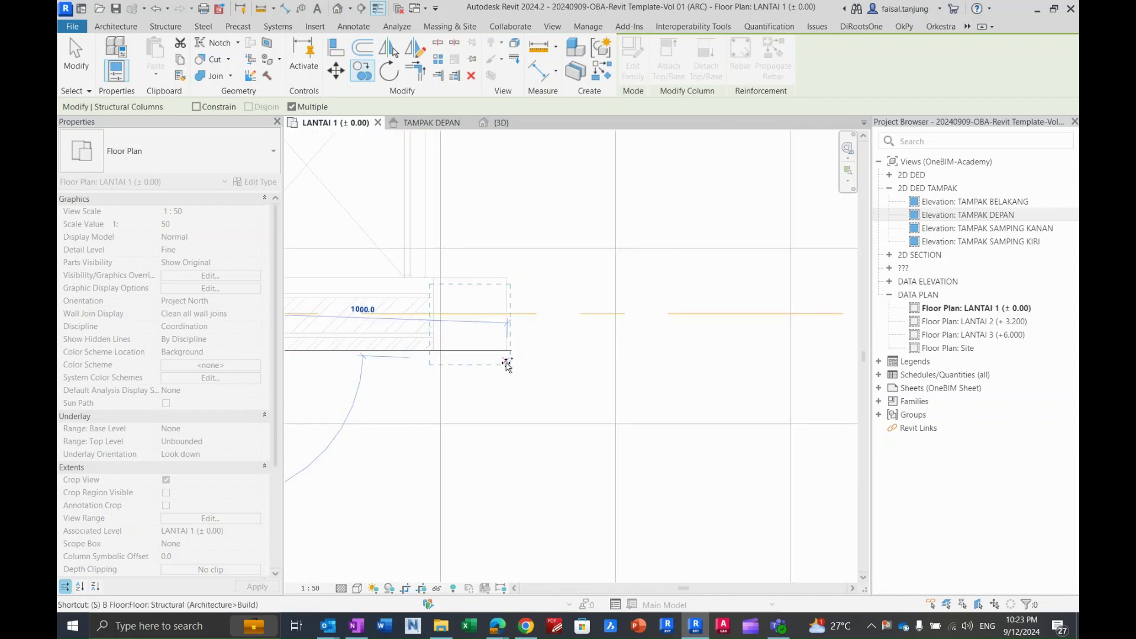
{"action": "left_click", "coordinate": [511, 349]}
{"action": "scroll", "coordinate": [512, 349], "scroll_direction": "down", "scroll_amount": 5}
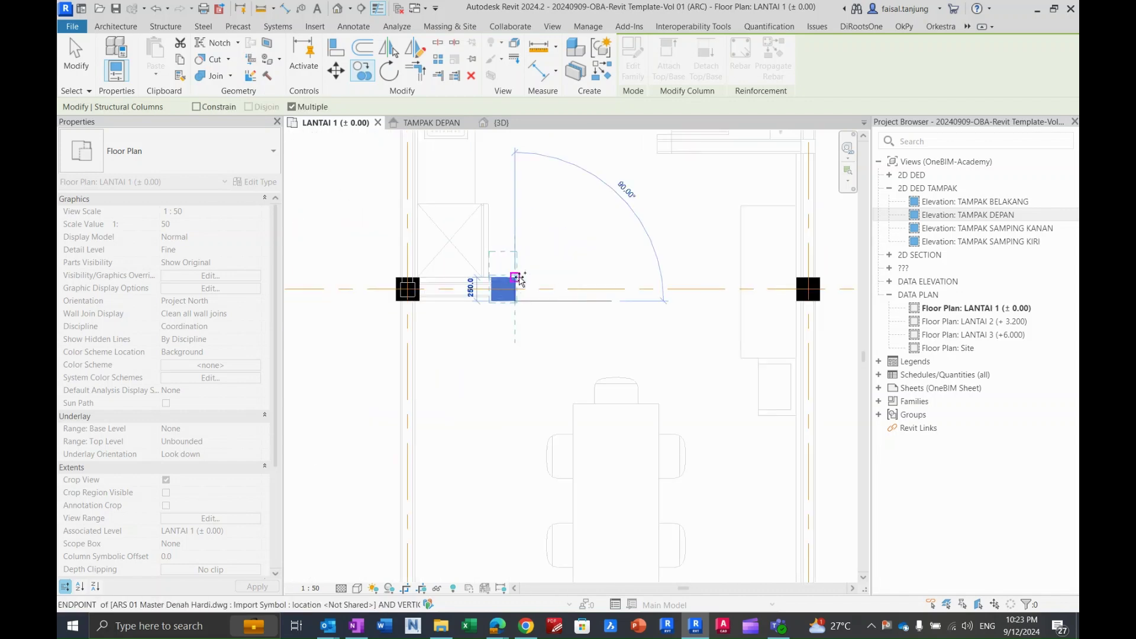
{"action": "key", "text": "Escape"}
{"action": "key", "text": "Escape"}
Check the placed columns along all grids in the floor plan and then in the 3D view.
{"action": "mouse_move", "coordinate": [562, 301]}
{"action": "middle_mouse_down"}
{"action": "mouse_move", "coordinate": [558, 421]}
{"action": "mouse_move", "coordinate": [552, 280]}
{"action": "middle_mouse_up"}
{"action": "middle_click_drag", "start_coordinate": [550, 440], "coordinate": [575, 238]}
{"action": "middle_click_drag", "start_coordinate": [570, 390], "coordinate": [555, 291]}
{"action": "middle_click_drag", "start_coordinate": [559, 445], "coordinate": [567, 294]}
{"action": "middle_click_drag", "start_coordinate": [561, 406], "coordinate": [562, 285]}
{"action": "mouse_move", "coordinate": [562, 436]}
{"action": "middle_mouse_down"}
{"action": "mouse_move", "coordinate": [573, 370]}
{"action": "mouse_move", "coordinate": [573, 410]}
{"action": "middle_mouse_up"}
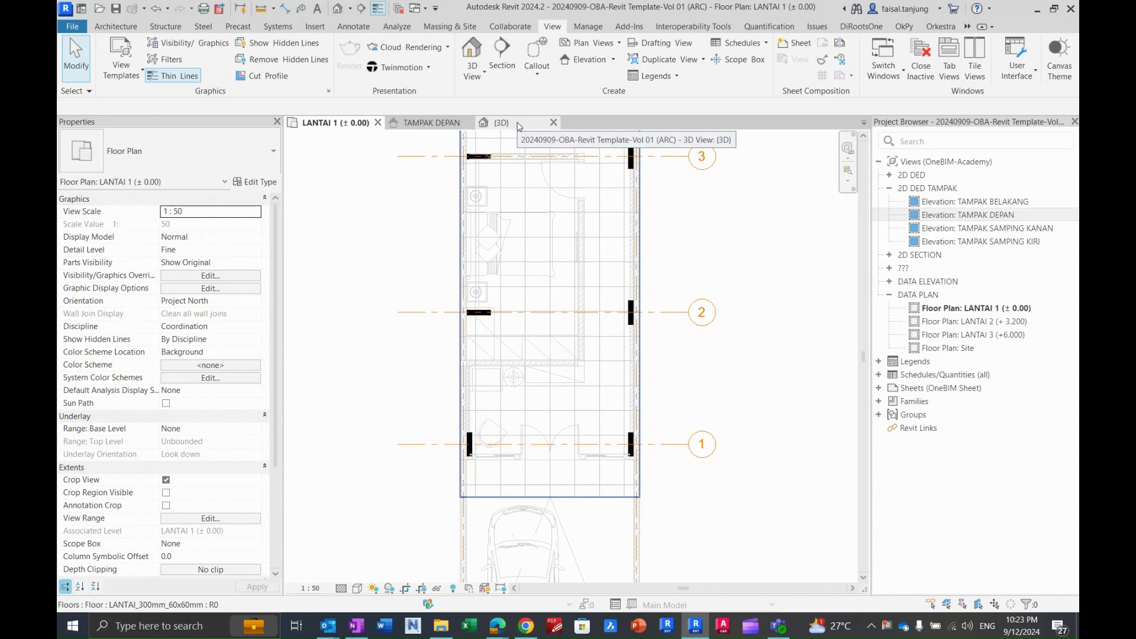
{"action": "left_click", "coordinate": [518, 125]}
{"action": "middle_click_drag", "start_coordinate": [591, 390], "coordinate": [597, 281], "text": "shift"}
{"action": "scroll", "coordinate": [534, 275], "scroll_direction": "up", "scroll_amount": 3}
{"action": "mouse_move", "coordinate": [461, 236]}
{"action": "middle_mouse_down", "text": "shift"}
{"action": "mouse_move", "coordinate": [639, 229]}
{"action": "mouse_move", "coordinate": [440, 231]}
{"action": "middle_mouse_up", "text": "shift"}
{"action": "middle_click_drag", "start_coordinate": [535, 198], "coordinate": [575, 208], "text": "shift"}
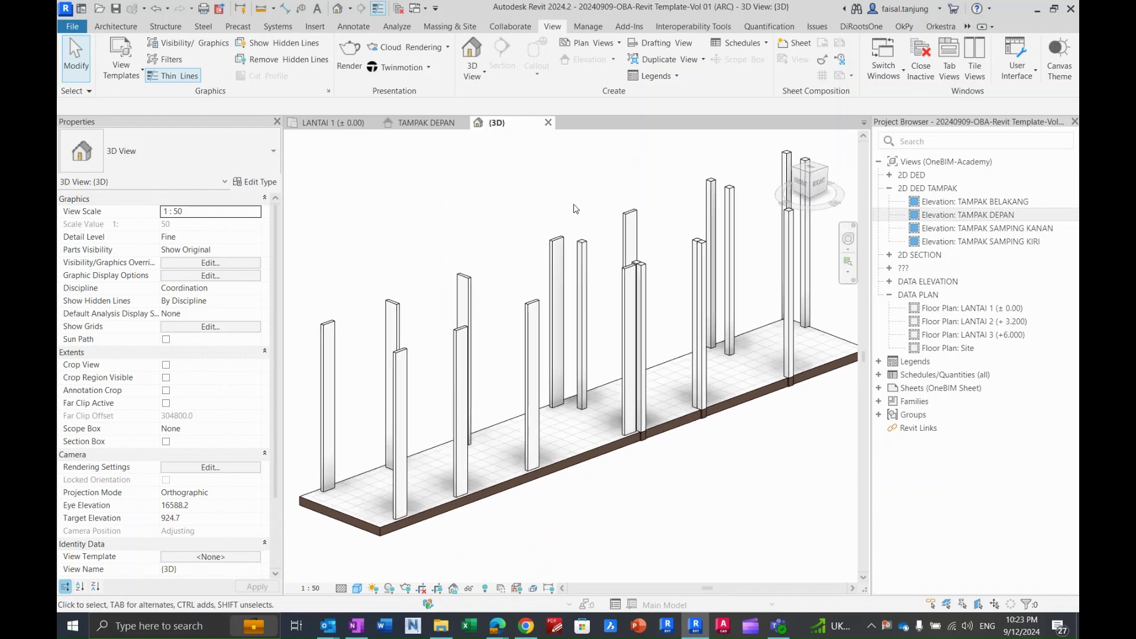
Return to the LANTAI 1 (± 0.00) floor plan and turn off its view cropping.
{"action": "left_click", "coordinate": [350, 123]}
{"action": "scroll", "coordinate": [513, 410], "scroll_direction": "down", "scroll_amount": 4}
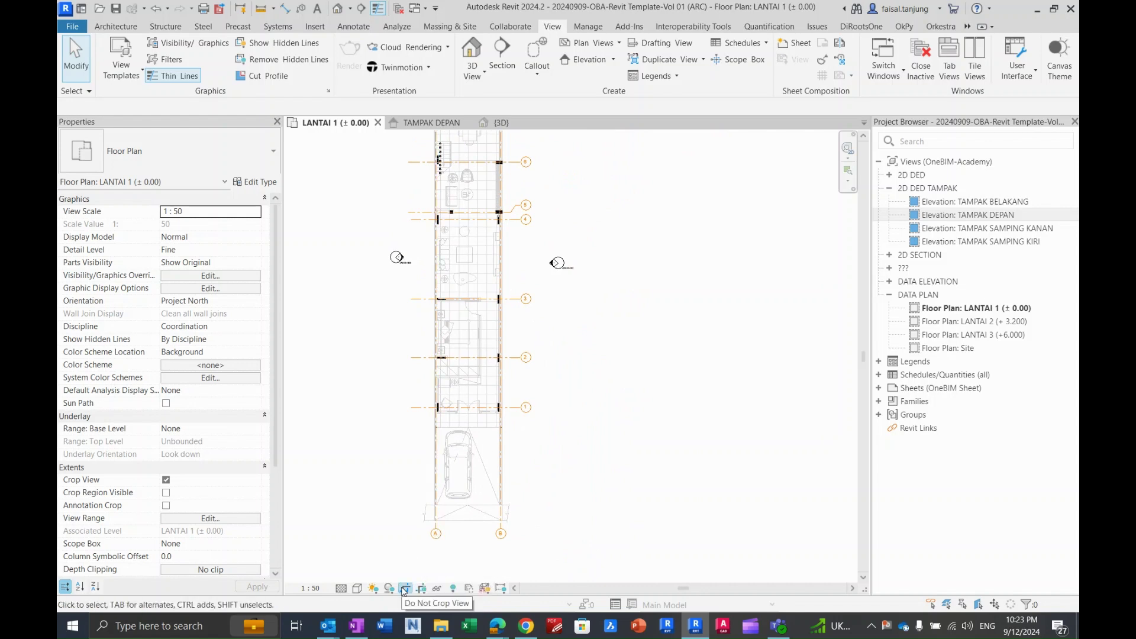
{"action": "left_click", "coordinate": [404, 590]}
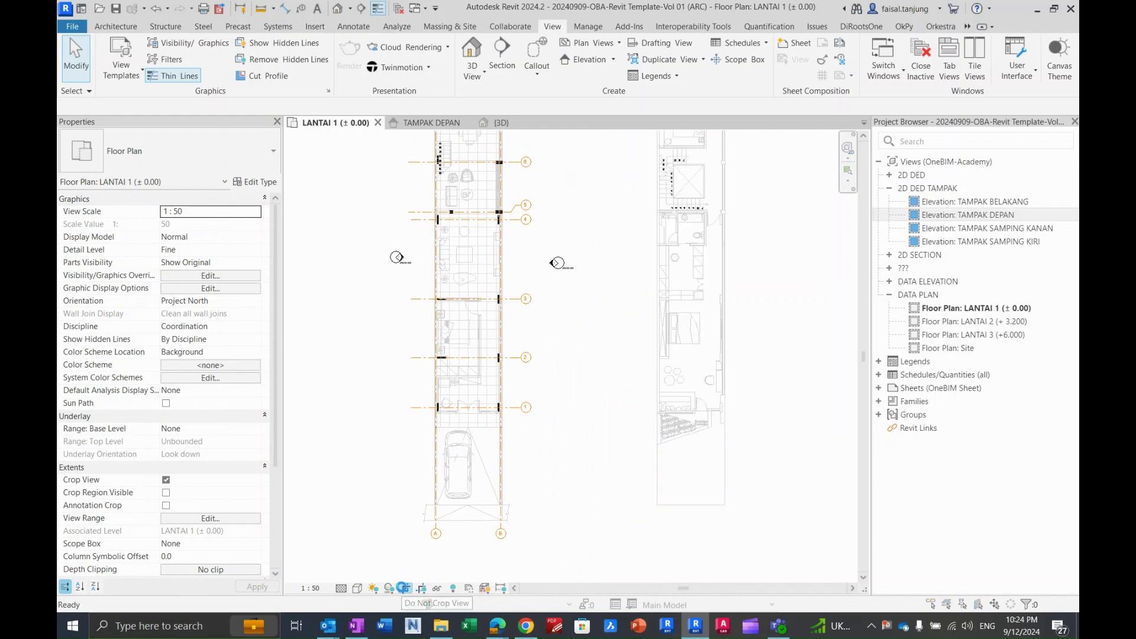
{"action": "key", "text": "Escape"}
Examine the DWG's section drawing beside the plans, comparing its storey heights with the column positions in the LANTAI 1 plan.
{"action": "scroll", "coordinate": [472, 317], "scroll_direction": "down", "scroll_amount": 5}
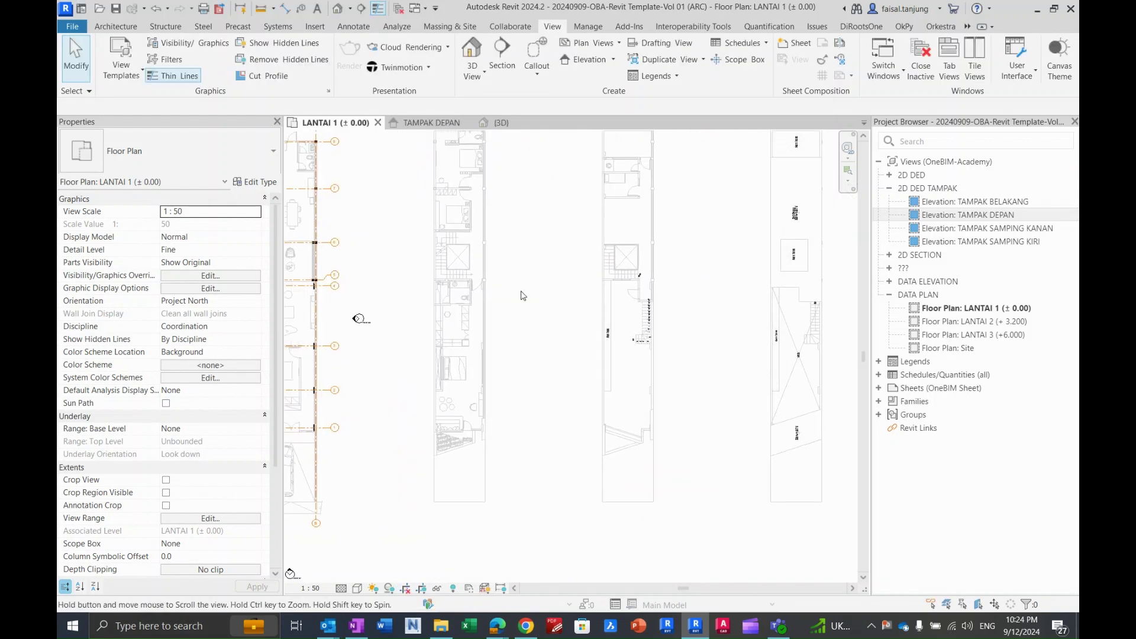
{"action": "scroll", "coordinate": [570, 438], "scroll_direction": "up", "scroll_amount": 5}
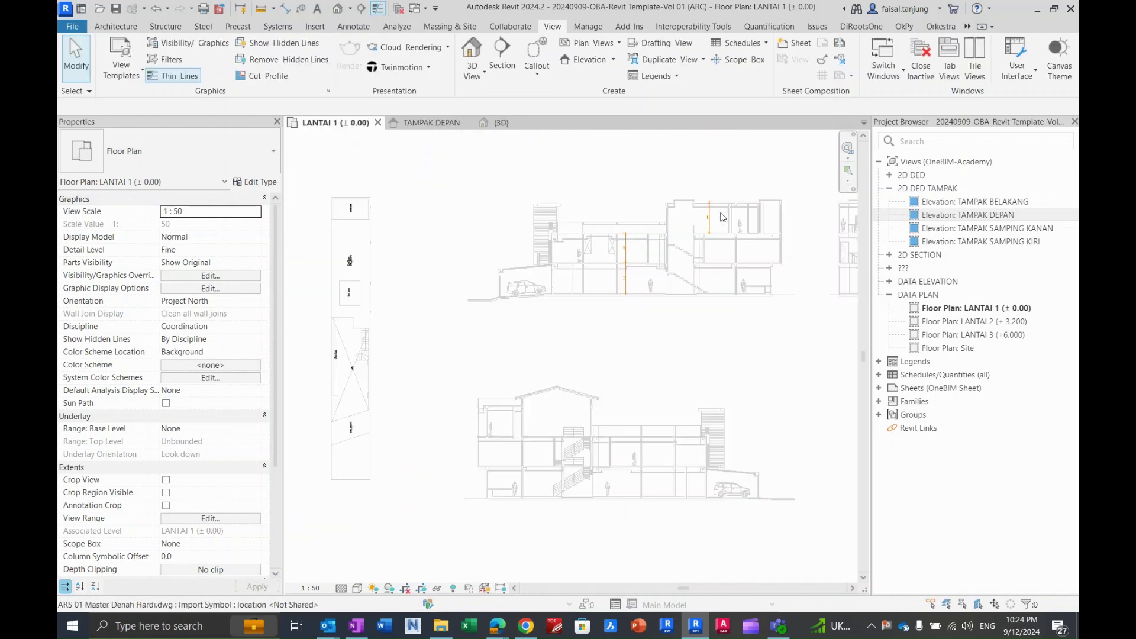
{"action": "scroll", "coordinate": [657, 314], "scroll_direction": "up", "scroll_amount": 2}
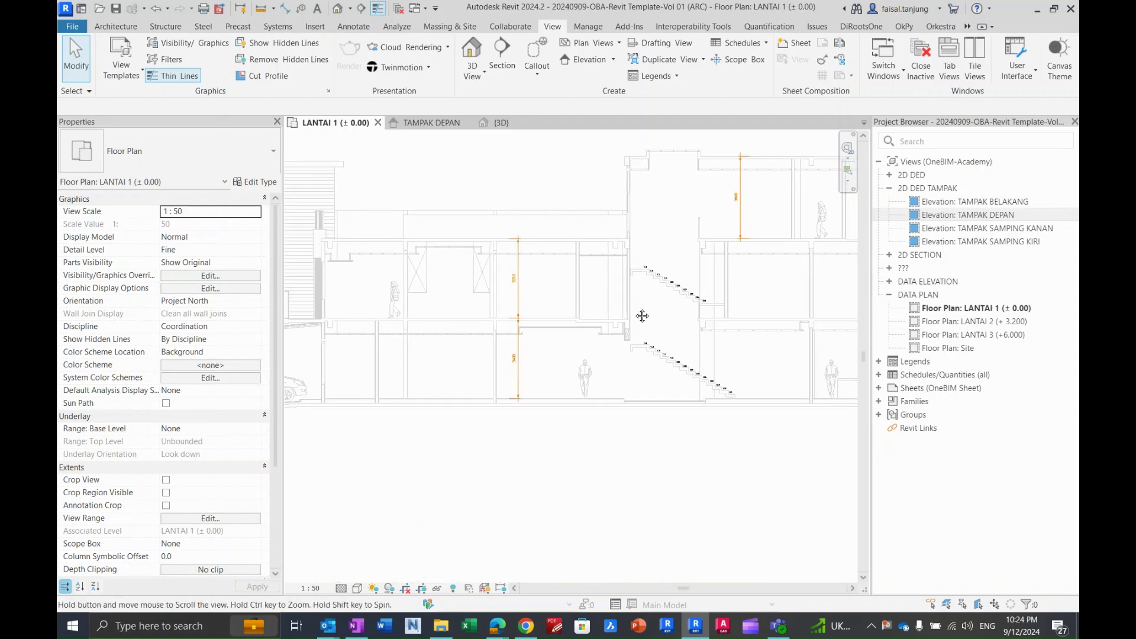
{"action": "scroll", "coordinate": [655, 406], "scroll_direction": "down", "scroll_amount": 5}
{"action": "scroll", "coordinate": [478, 333], "scroll_direction": "up", "scroll_amount": 3}
{"action": "scroll", "coordinate": [478, 333], "scroll_direction": "up", "scroll_amount": 5}
{"action": "middle_click_drag", "start_coordinate": [486, 256], "coordinate": [506, 357]}
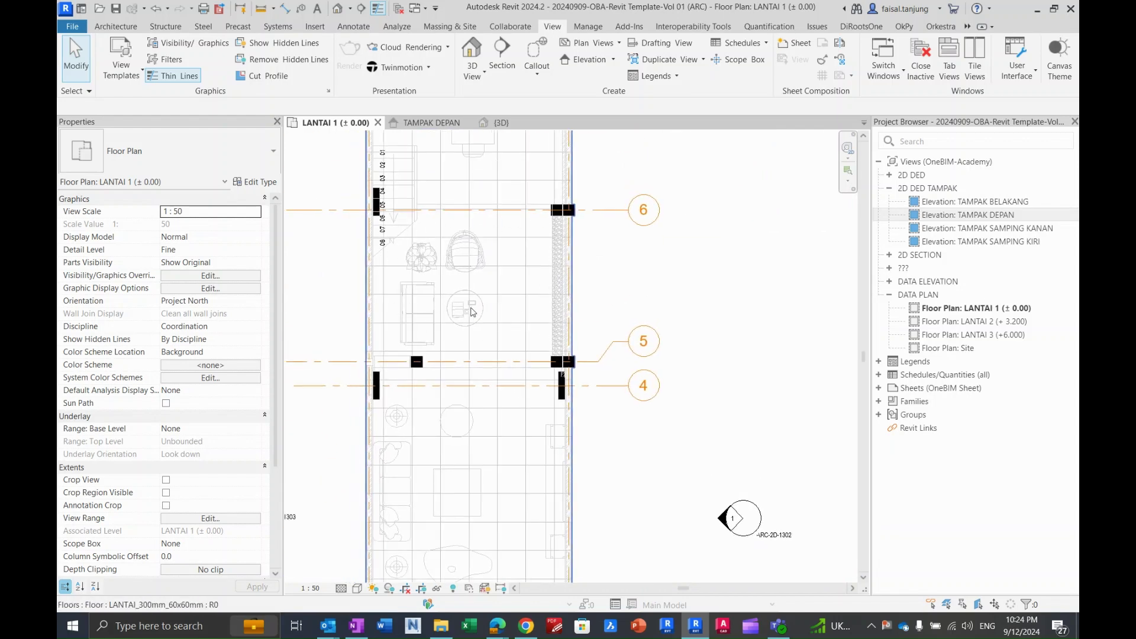
{"action": "scroll", "coordinate": [473, 312], "scroll_direction": "down", "scroll_amount": 6}
{"action": "middle_click_drag", "start_coordinate": [759, 282], "coordinate": [362, 279]}
{"action": "scroll", "coordinate": [644, 281], "scroll_direction": "up", "scroll_amount": 4}
{"action": "scroll", "coordinate": [709, 285], "scroll_direction": "up", "scroll_amount": 4}
{"action": "scroll", "coordinate": [687, 343], "scroll_direction": "down", "scroll_amount": 2}
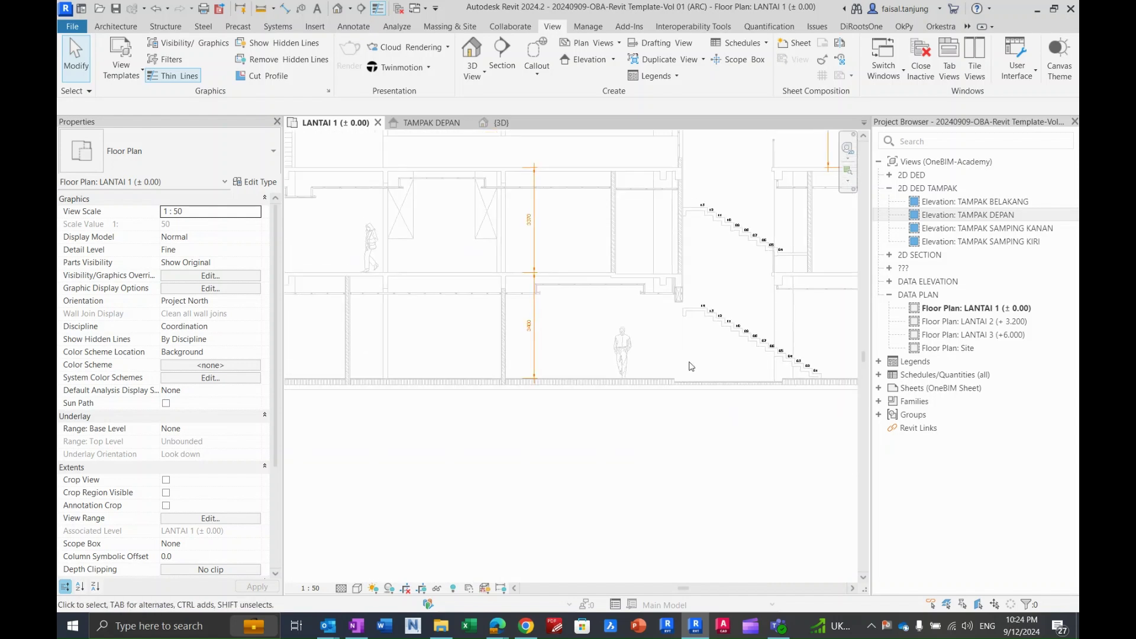
{"action": "scroll", "coordinate": [690, 366], "scroll_direction": "down", "scroll_amount": 3}
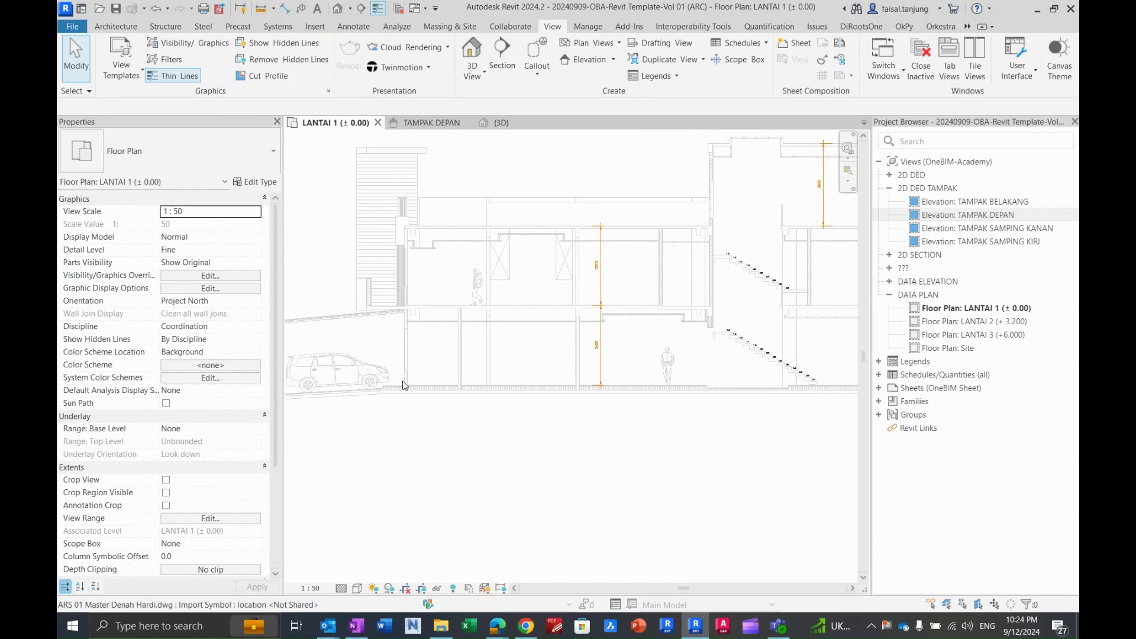
{"action": "scroll", "coordinate": [634, 260], "scroll_direction": "up", "scroll_amount": 3}
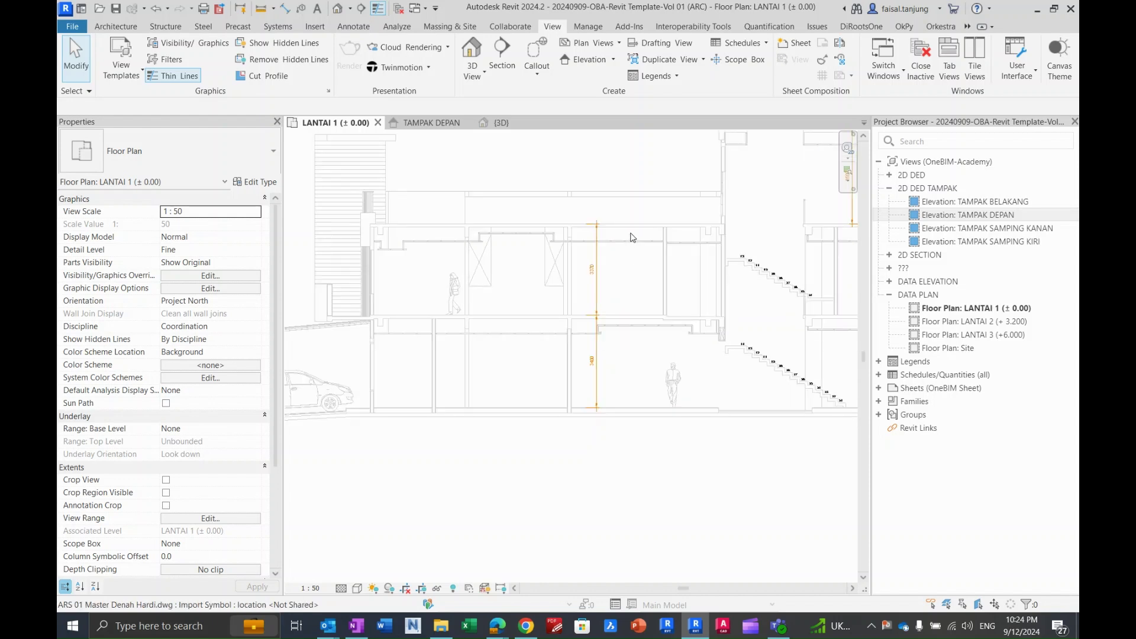
Place an aligned dimension beside the storey heights in the DWG section, from the ground floor line to the upper roof line.
{"action": "key", "text": "i"}
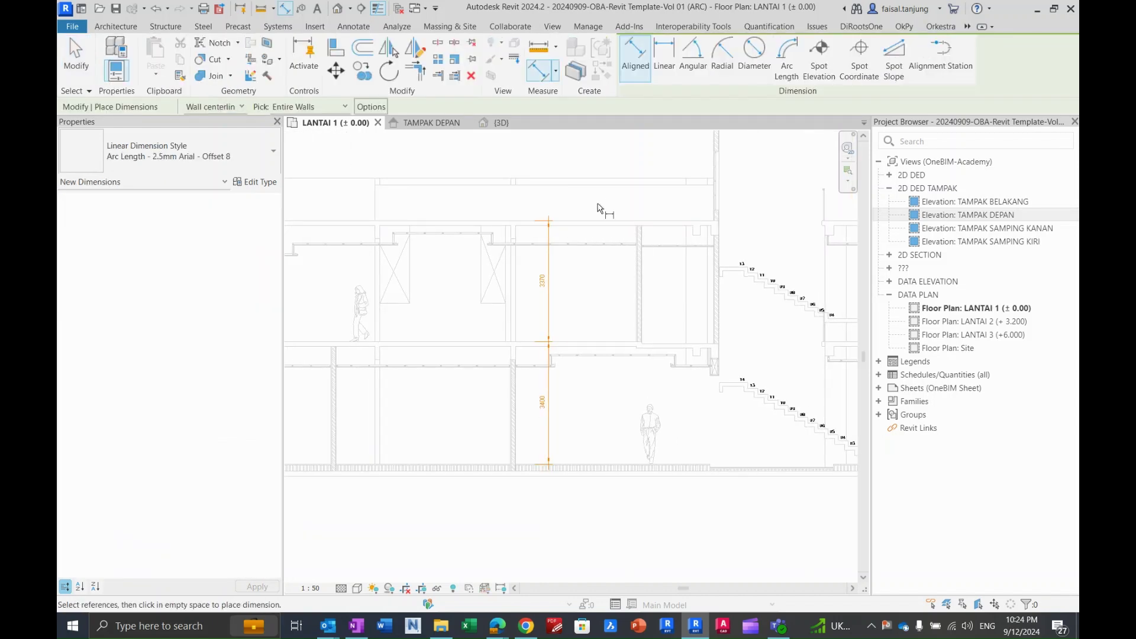
{"action": "scroll", "coordinate": [603, 190], "scroll_direction": "up", "scroll_amount": 2}
{"action": "middle_click_drag", "start_coordinate": [630, 308], "coordinate": [607, 184]}
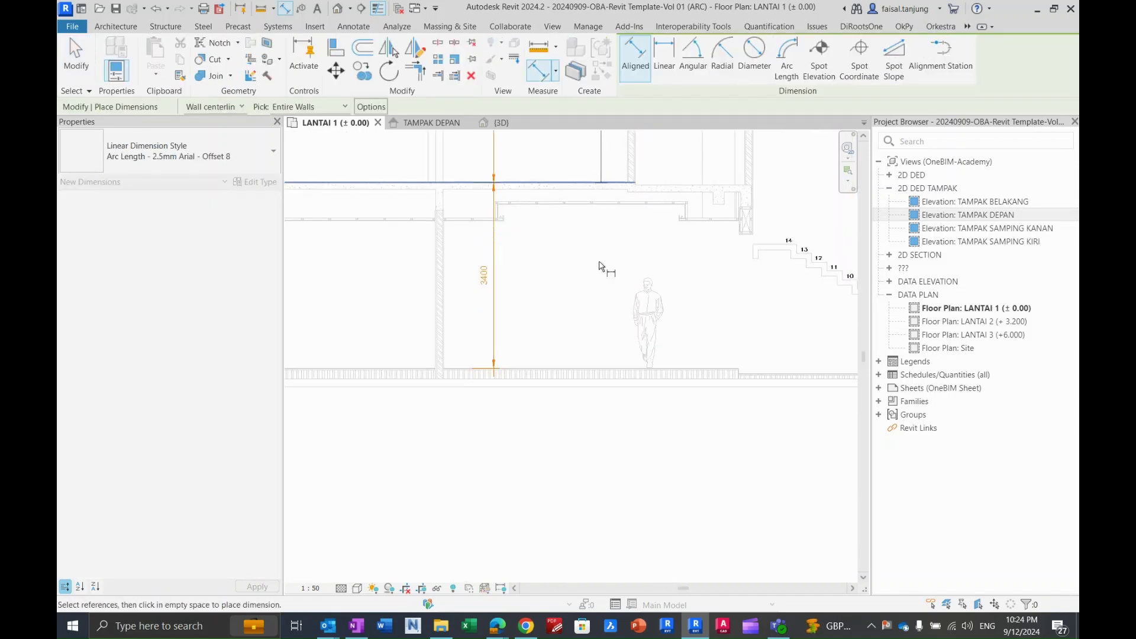
{"action": "scroll", "coordinate": [587, 370], "scroll_direction": "up", "scroll_amount": 2}
{"action": "scroll", "coordinate": [571, 341], "scroll_direction": "down", "scroll_amount": 3}
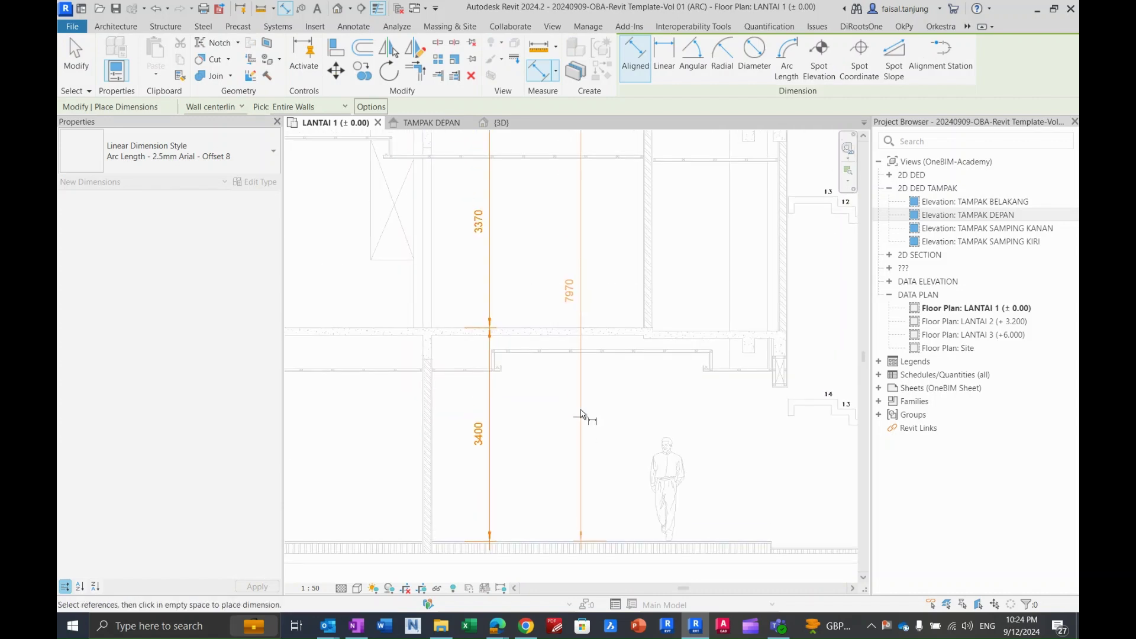
{"action": "left_click", "coordinate": [564, 265]}
{"action": "scroll", "coordinate": [565, 263], "scroll_direction": "down", "scroll_amount": 2}
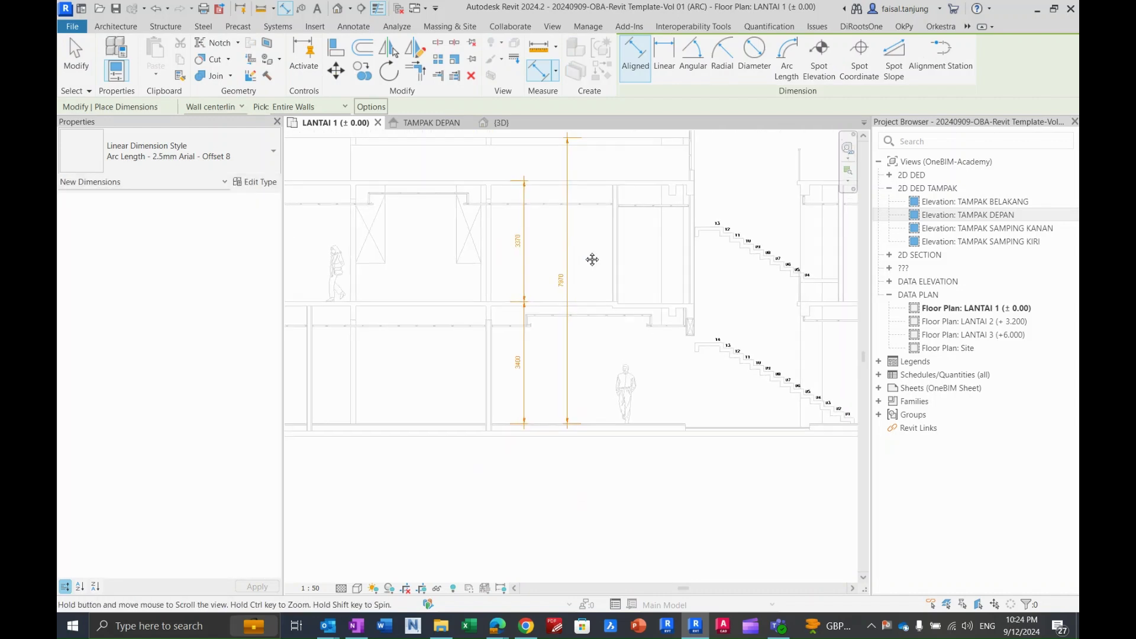
{"action": "key", "text": "Escape"}
{"action": "key", "text": "Escape"}
Select the columns from grid 1 to grid 5 in the plan and filter the selection to Structural Columns.
{"action": "scroll", "coordinate": [601, 293], "scroll_direction": "down", "scroll_amount": 2}
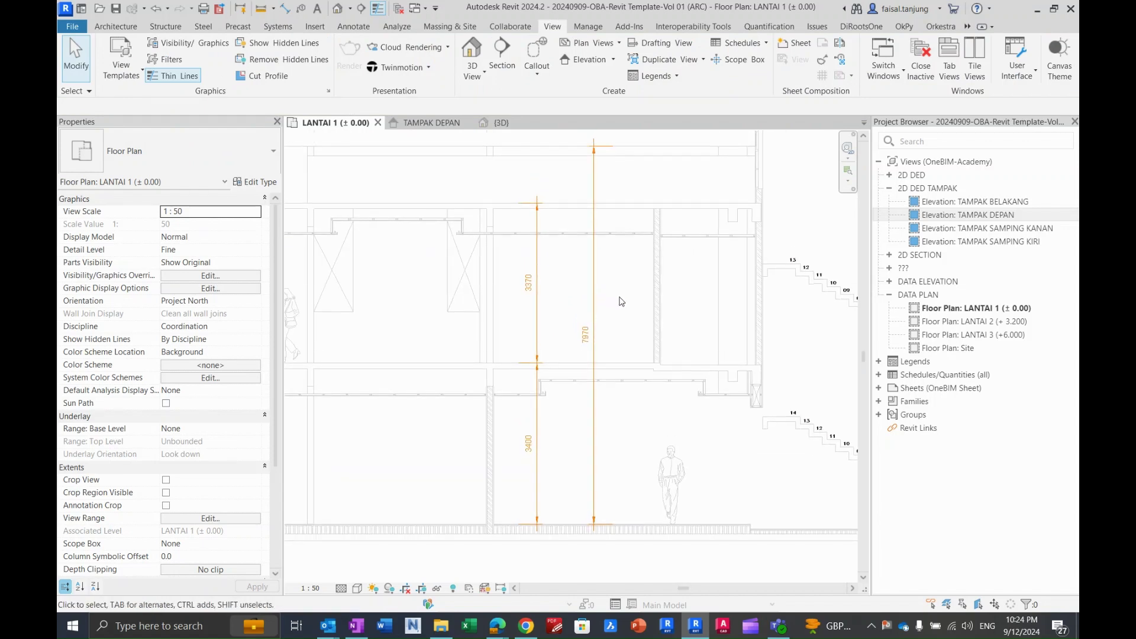
{"action": "scroll", "coordinate": [633, 311], "scroll_direction": "down", "scroll_amount": 2}
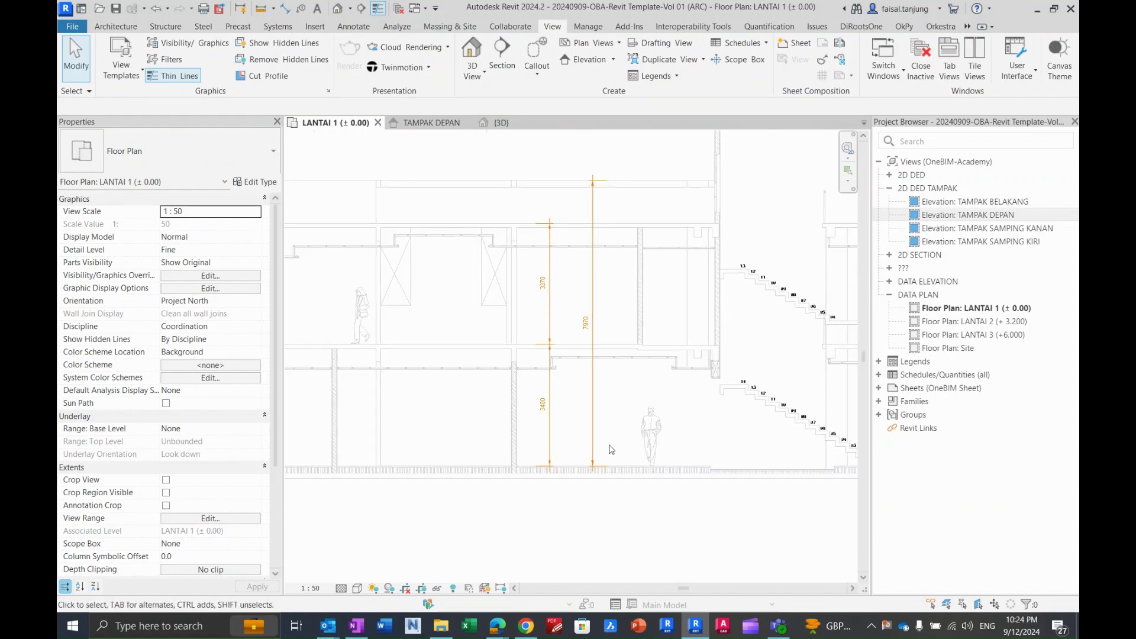
{"action": "scroll", "coordinate": [604, 194], "scroll_direction": "down", "scroll_amount": 5}
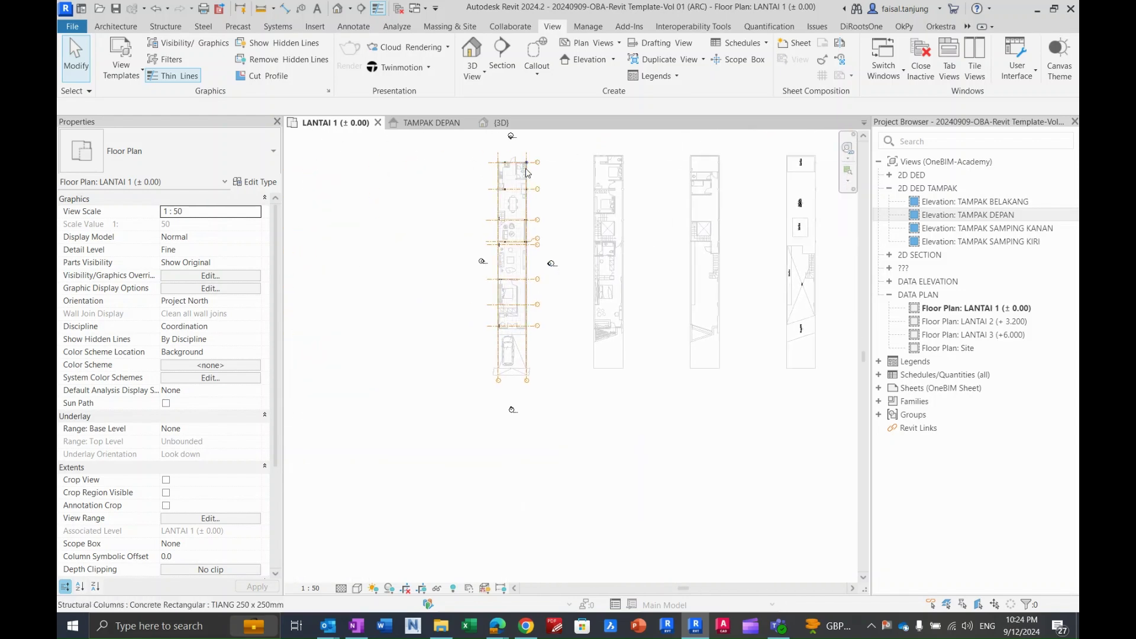
{"action": "scroll", "coordinate": [524, 253], "scroll_direction": "up", "scroll_amount": 3}
{"action": "scroll", "coordinate": [504, 216], "scroll_direction": "up", "scroll_amount": 3}
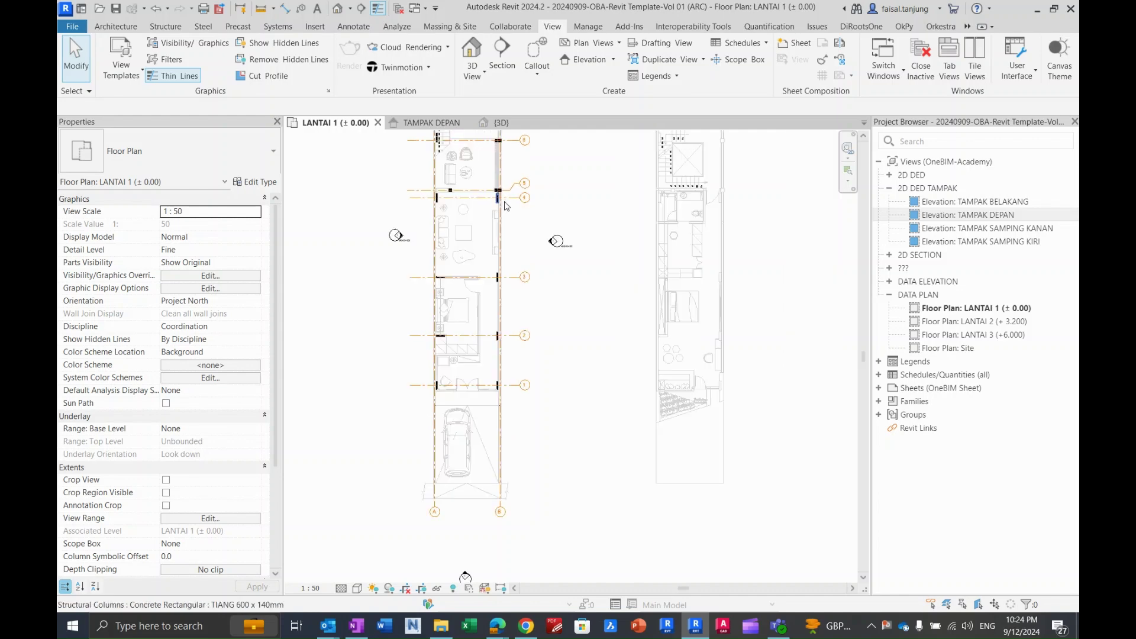
{"action": "scroll", "coordinate": [426, 204], "scroll_direction": "up", "scroll_amount": 2}
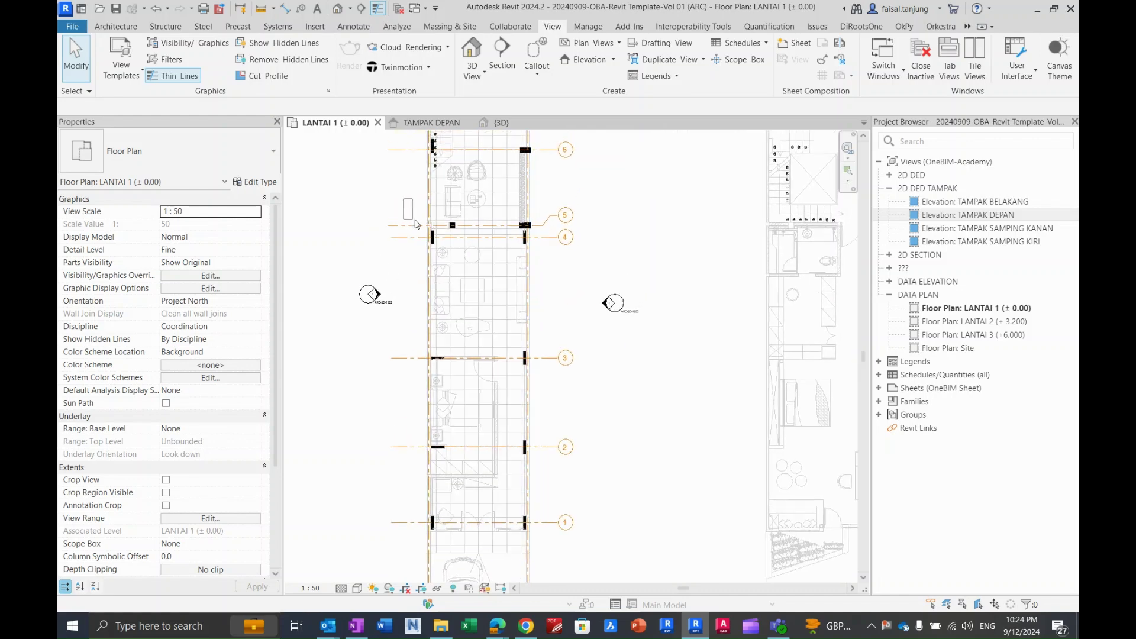
{"action": "left_click_drag", "start_coordinate": [488, 331], "coordinate": [553, 330]}
{"action": "left_click_drag", "start_coordinate": [553, 387], "coordinate": [560, 437]}
{"action": "middle_click_drag", "start_coordinate": [513, 142], "coordinate": [518, 335]}
{"action": "scroll", "coordinate": [518, 335], "scroll_direction": "up", "scroll_amount": 1}
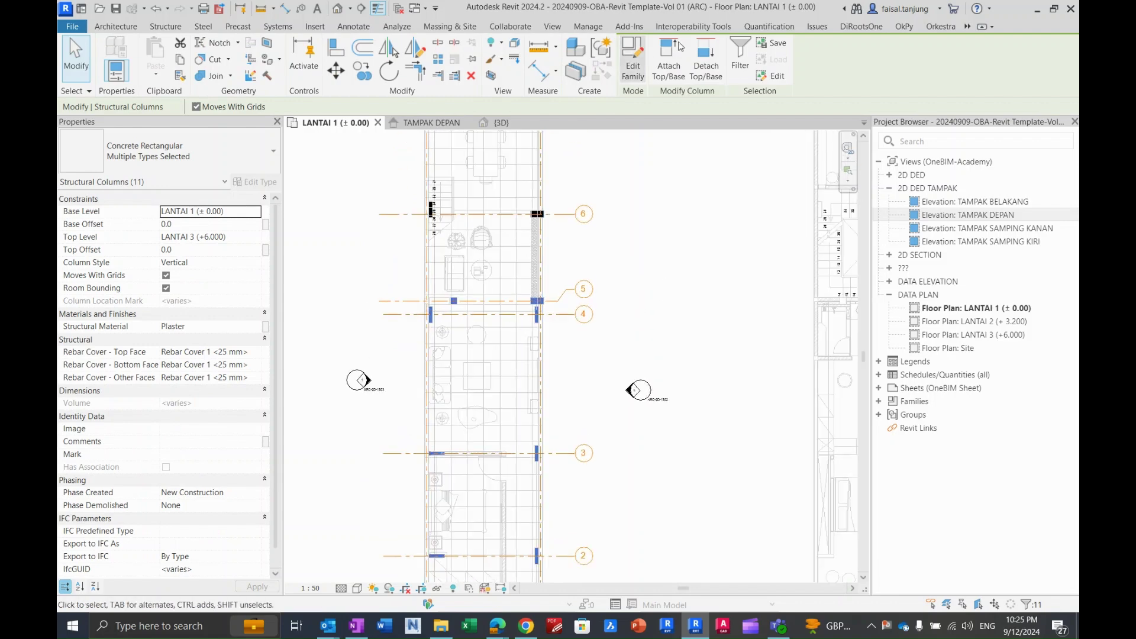
{"action": "left_click", "coordinate": [742, 57]}
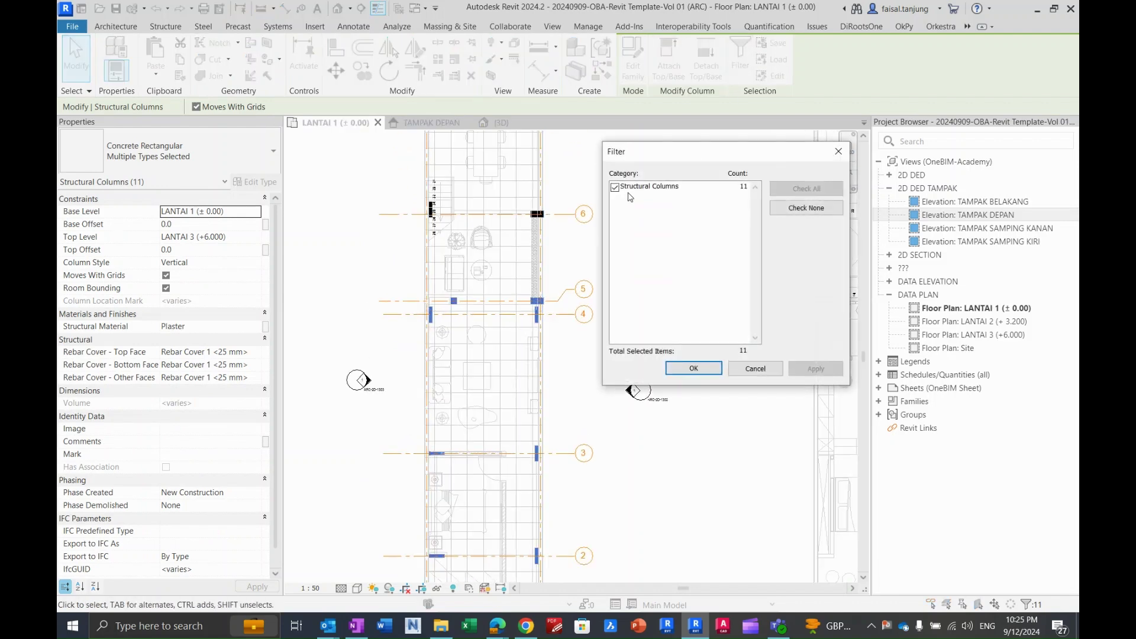
{"action": "left_click", "coordinate": [685, 371]}
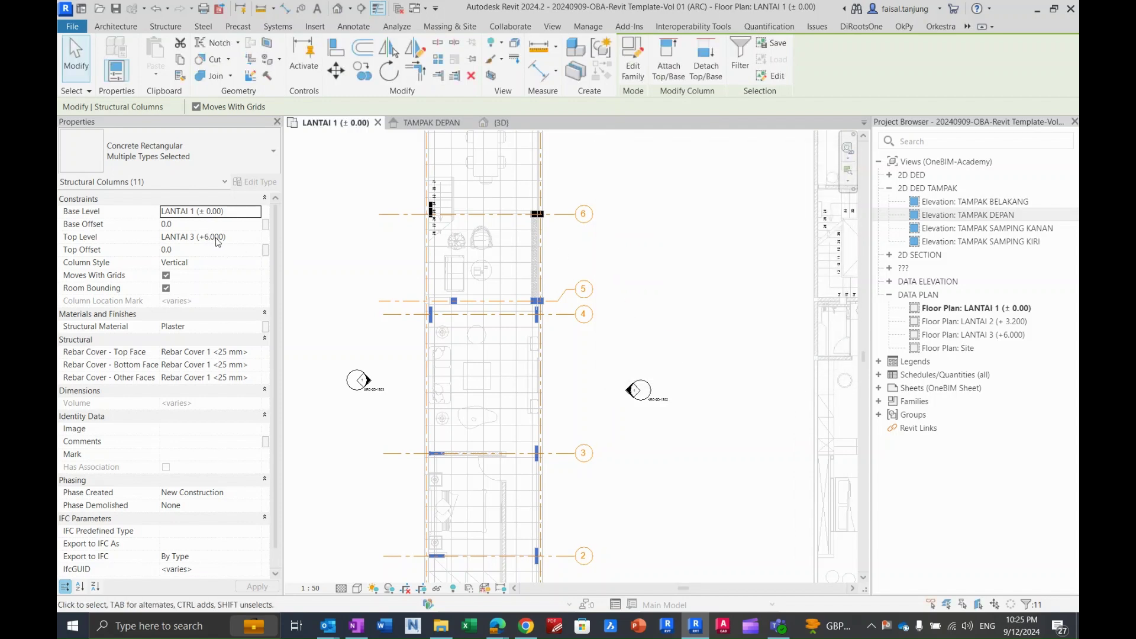
Try moving the overall height dimension's lower witness line up to the upper slab line in the section, then undo it.
{"action": "scroll", "coordinate": [636, 236], "scroll_direction": "down", "scroll_amount": 6}
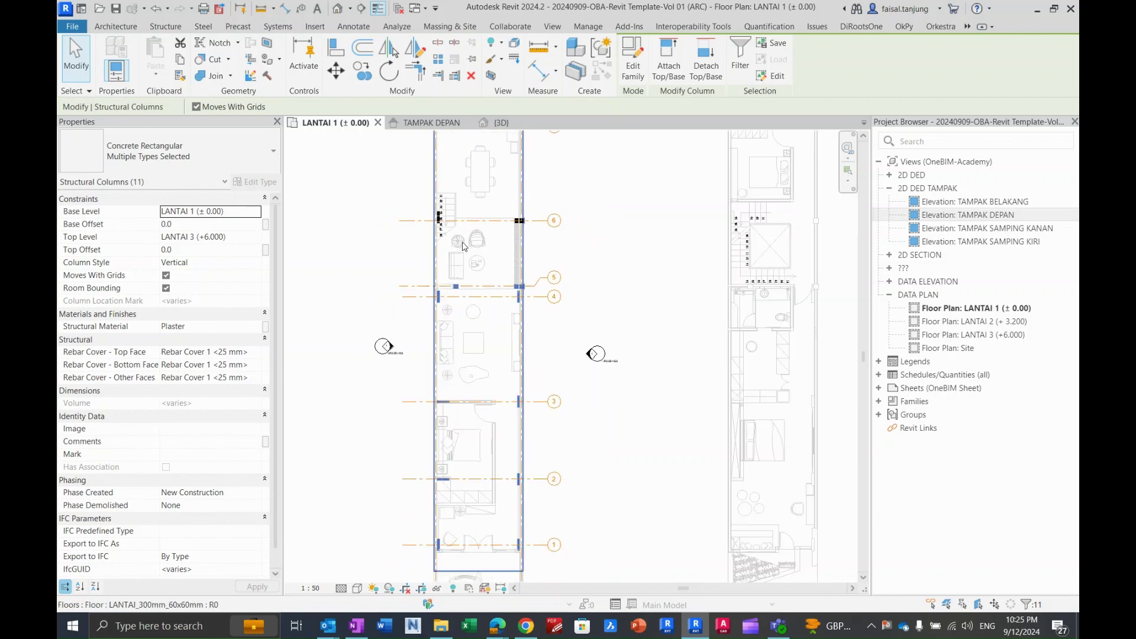
{"action": "scroll", "coordinate": [583, 228], "scroll_direction": "up", "scroll_amount": 8}
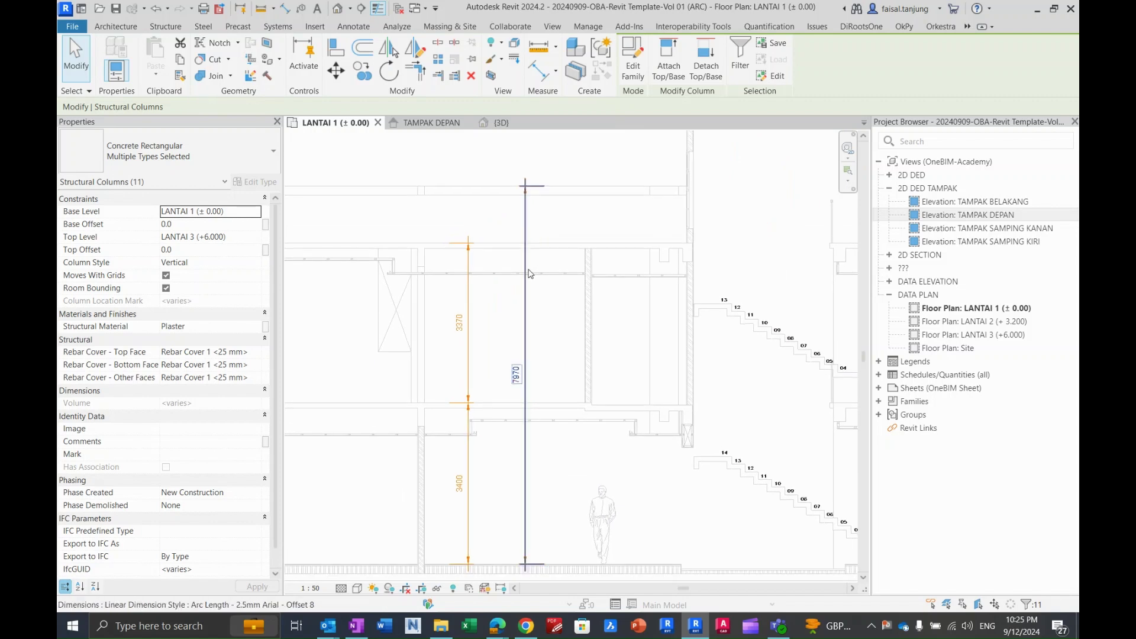
{"action": "left_click", "coordinate": [525, 272]}
{"action": "middle_click_drag", "start_coordinate": [554, 579], "coordinate": [560, 540]}
{"action": "left_click_drag", "start_coordinate": [545, 527], "coordinate": [551, 215]}
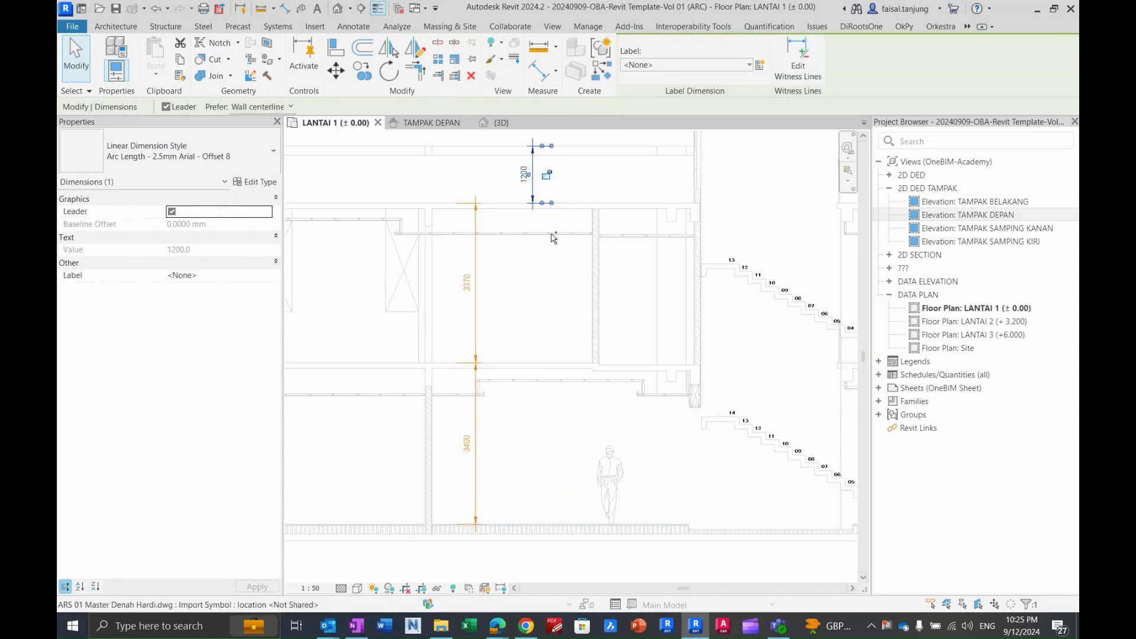
{"action": "key", "text": "ctrl+z"}
Move the overall height dimension's lower witness line to the slab line where the 3370 dimension ends.
{"action": "left_click", "coordinate": [534, 184]}
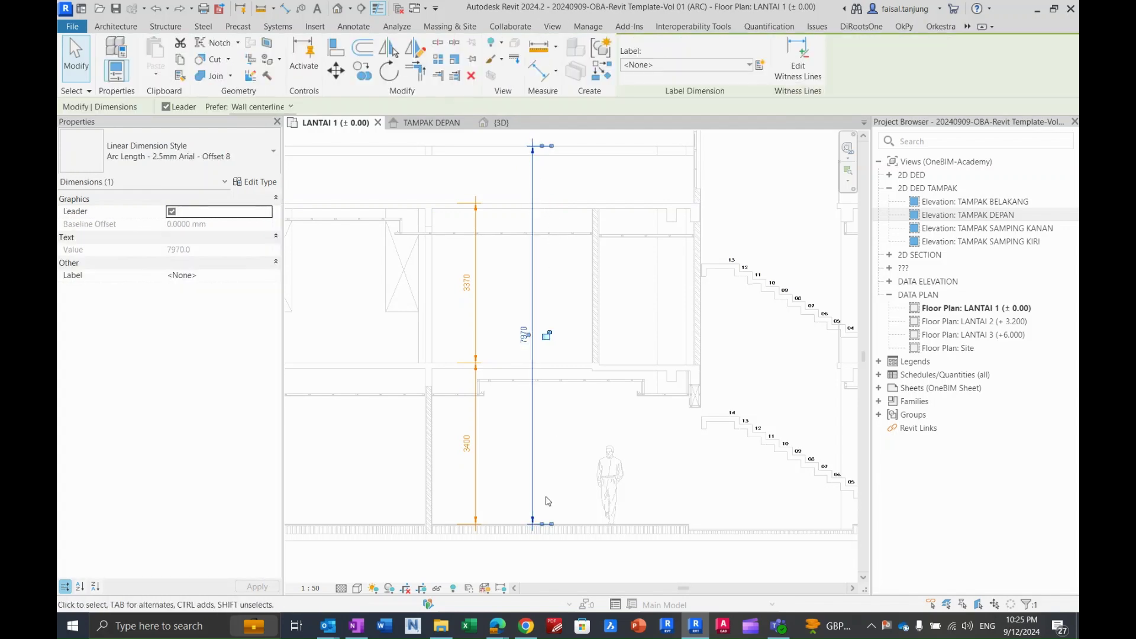
{"action": "middle_click_drag", "start_coordinate": [530, 382], "coordinate": [537, 383]}
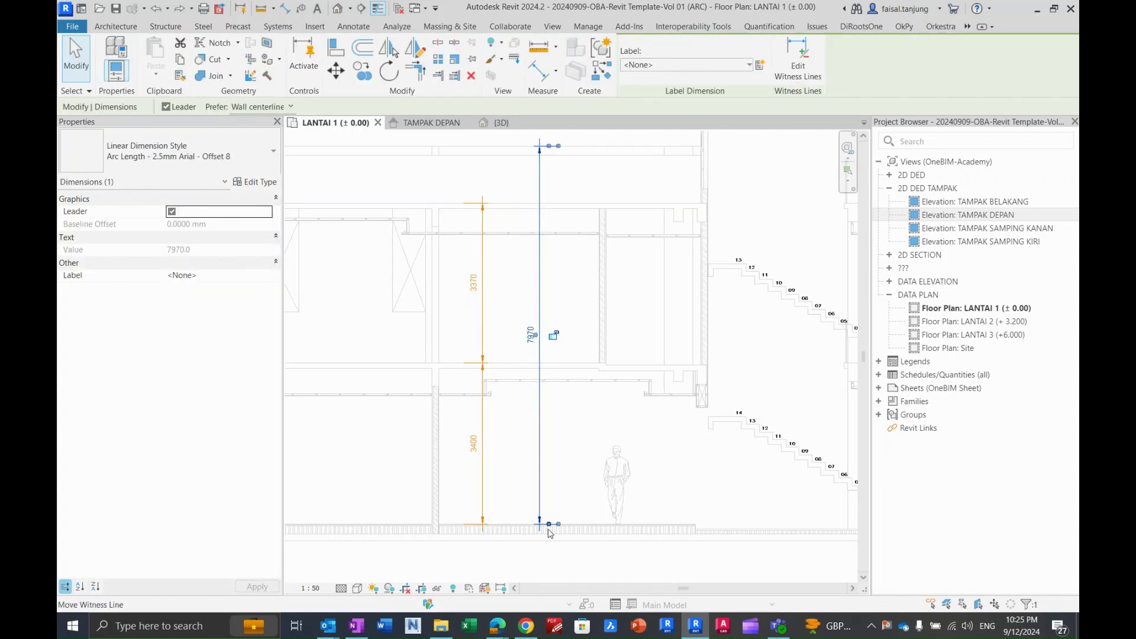
{"action": "left_click_drag", "start_coordinate": [549, 525], "coordinate": [561, 460]}
{"action": "left_click_drag", "start_coordinate": [561, 219], "coordinate": [558, 201]}
Examine the section's upper slab and roof lines, clear the dimension selection and compare them with the columns in the plan.
{"action": "scroll", "coordinate": [546, 173], "scroll_direction": "up", "scroll_amount": 2}
{"action": "middle_click_drag", "start_coordinate": [537, 194], "coordinate": [560, 243]}
{"action": "scroll", "coordinate": [559, 243], "scroll_direction": "down", "scroll_amount": 2}
{"action": "middle_click_drag", "start_coordinate": [482, 259], "coordinate": [631, 237]}
{"action": "scroll", "coordinate": [631, 237], "scroll_direction": "down", "scroll_amount": 2}
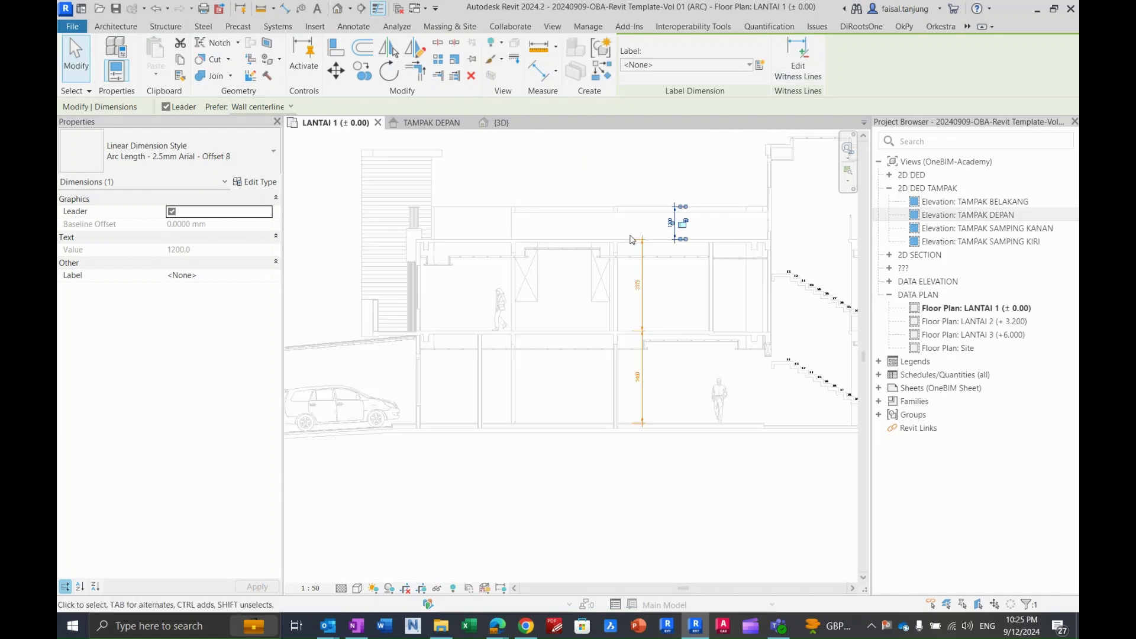
{"action": "scroll", "coordinate": [474, 252], "scroll_direction": "up", "scroll_amount": 1}
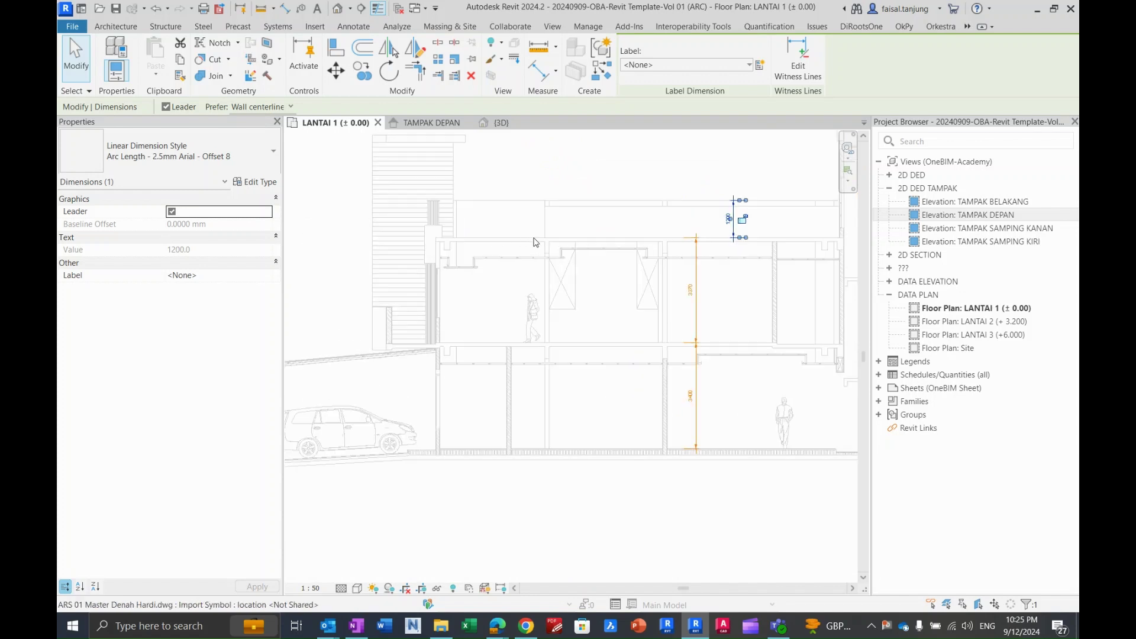
{"action": "scroll", "coordinate": [533, 244], "scroll_direction": "down", "scroll_amount": 3}
{"action": "key", "text": "Escape"}
{"action": "scroll", "coordinate": [536, 243], "scroll_direction": "down", "scroll_amount": 2}
{"action": "middle_click_drag", "start_coordinate": [468, 267], "coordinate": [760, 206]}
{"action": "middle_click_drag", "start_coordinate": [596, 256], "coordinate": [716, 257]}
{"action": "scroll", "coordinate": [500, 245], "scroll_direction": "up", "scroll_amount": 2}
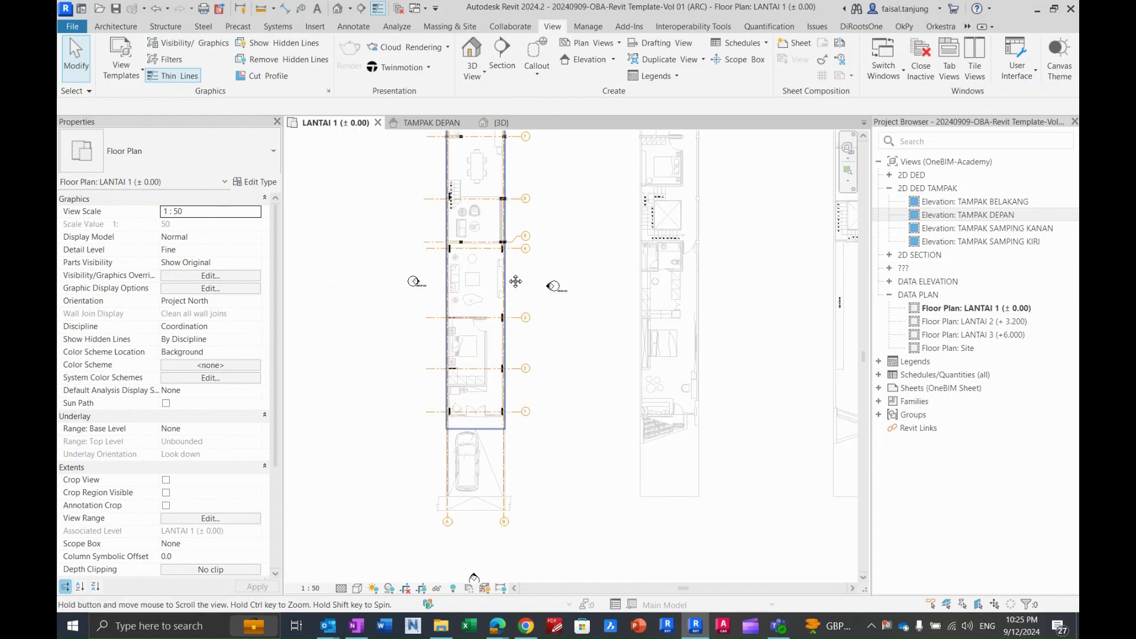
Select the structural columns from grid 1 to grid 5 in the plan, set their top offset to 1200, and check them in 3D.
{"action": "scroll", "coordinate": [512, 279], "scroll_direction": "down", "scroll_amount": 1}
{"action": "scroll", "coordinate": [433, 214], "scroll_direction": "down", "scroll_amount": 2}
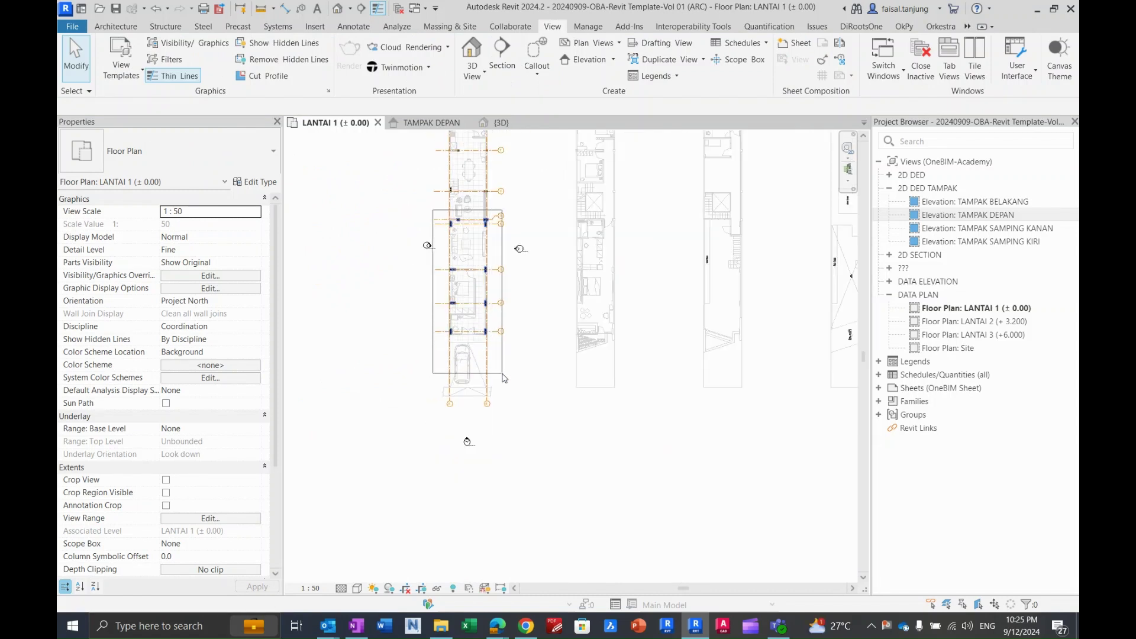
{"action": "left_click_drag", "start_coordinate": [504, 377], "coordinate": [503, 375]}
{"action": "scroll", "coordinate": [462, 198], "scroll_direction": "up", "scroll_amount": 3}
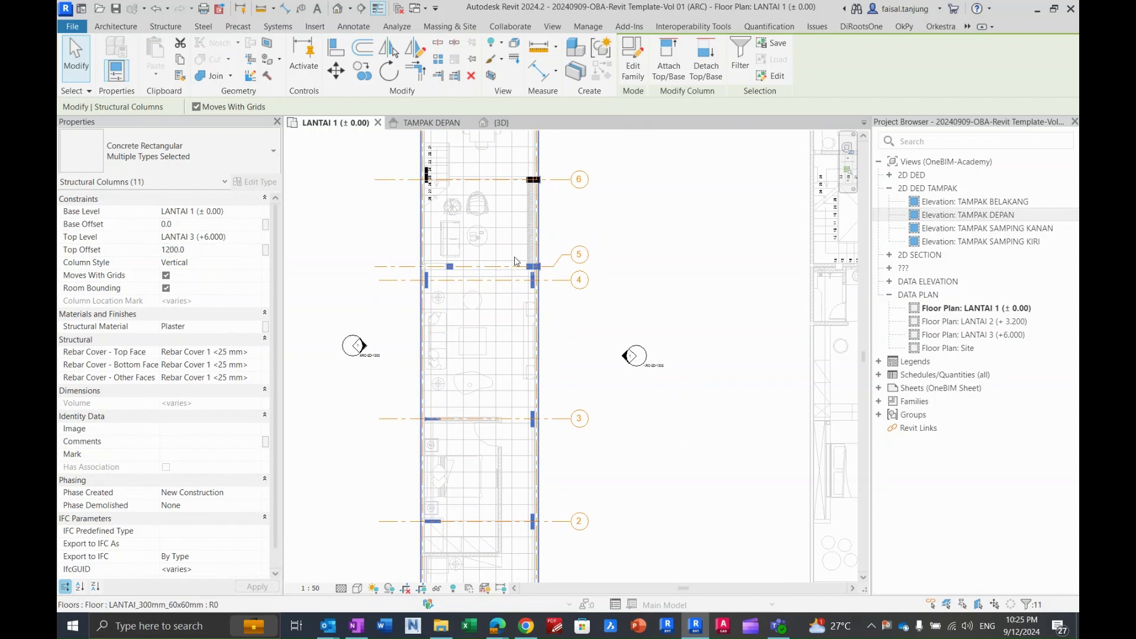
{"action": "left_click", "coordinate": [511, 127]}
{"action": "middle_click_drag", "start_coordinate": [562, 295], "coordinate": [683, 332], "text": "shift"}
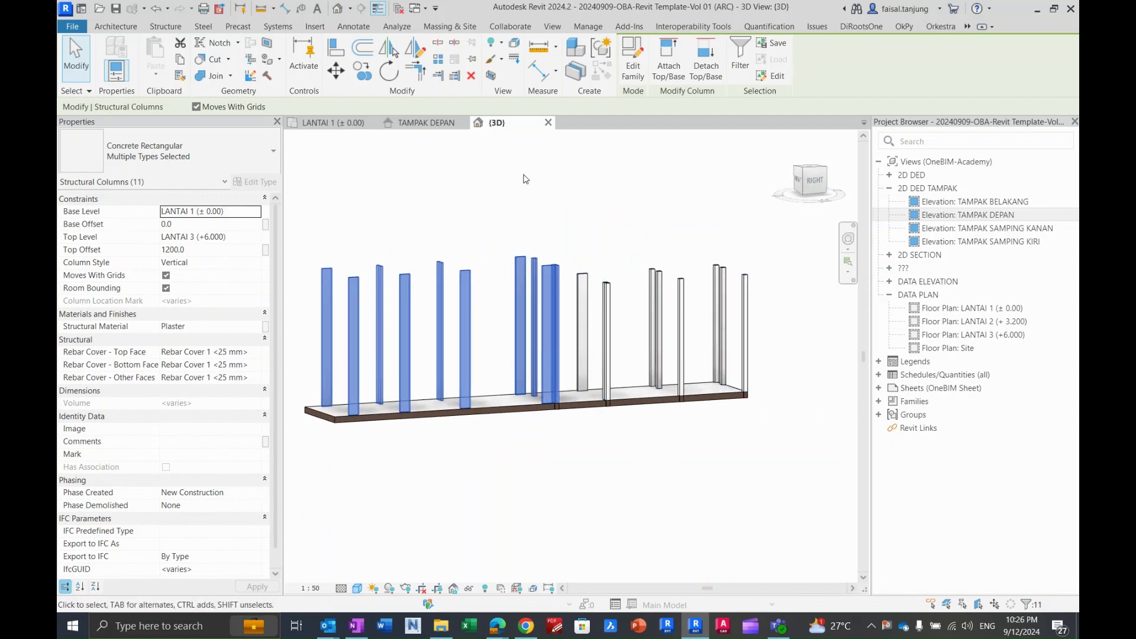
Examine the roof height and upper storey dimensions in the section drawing beside the LANTAI 1 plan.
{"action": "left_click", "coordinate": [349, 123]}
{"action": "scroll", "coordinate": [498, 269], "scroll_direction": "down", "scroll_amount": 3}
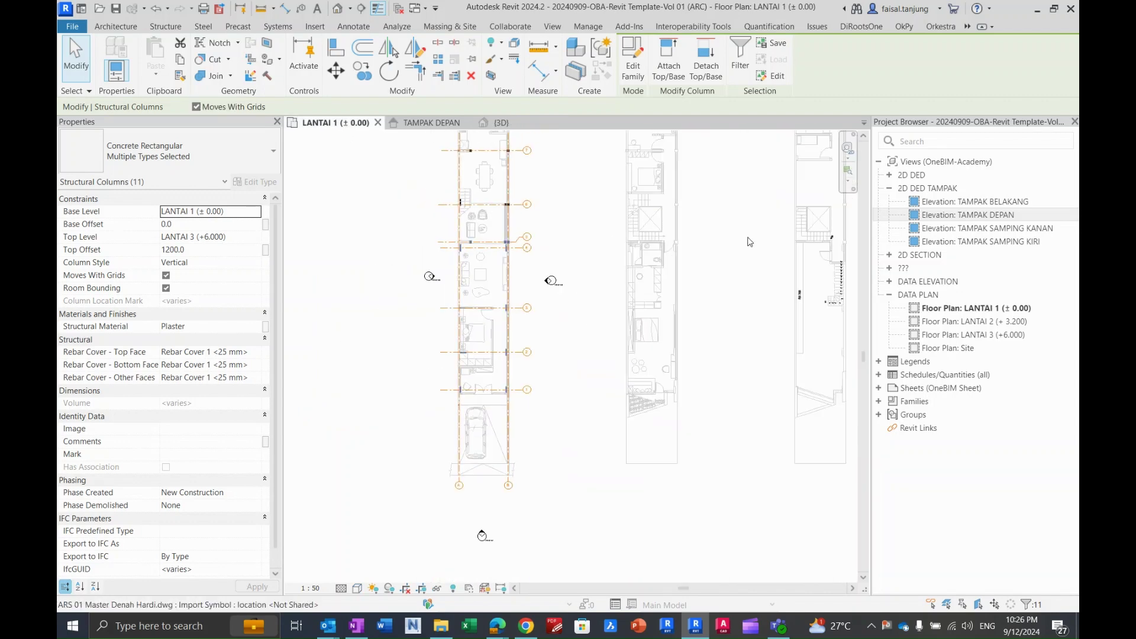
{"action": "middle_click_drag", "start_coordinate": [752, 265], "coordinate": [581, 299]}
{"action": "middle_click_drag", "start_coordinate": [812, 271], "coordinate": [631, 274]}
{"action": "middle_click_drag", "start_coordinate": [767, 255], "coordinate": [594, 272]}
{"action": "scroll", "coordinate": [709, 206], "scroll_direction": "up", "scroll_amount": 2}
{"action": "scroll", "coordinate": [708, 207], "scroll_direction": "up", "scroll_amount": 2}
{"action": "scroll", "coordinate": [689, 201], "scroll_direction": "up", "scroll_amount": 2}
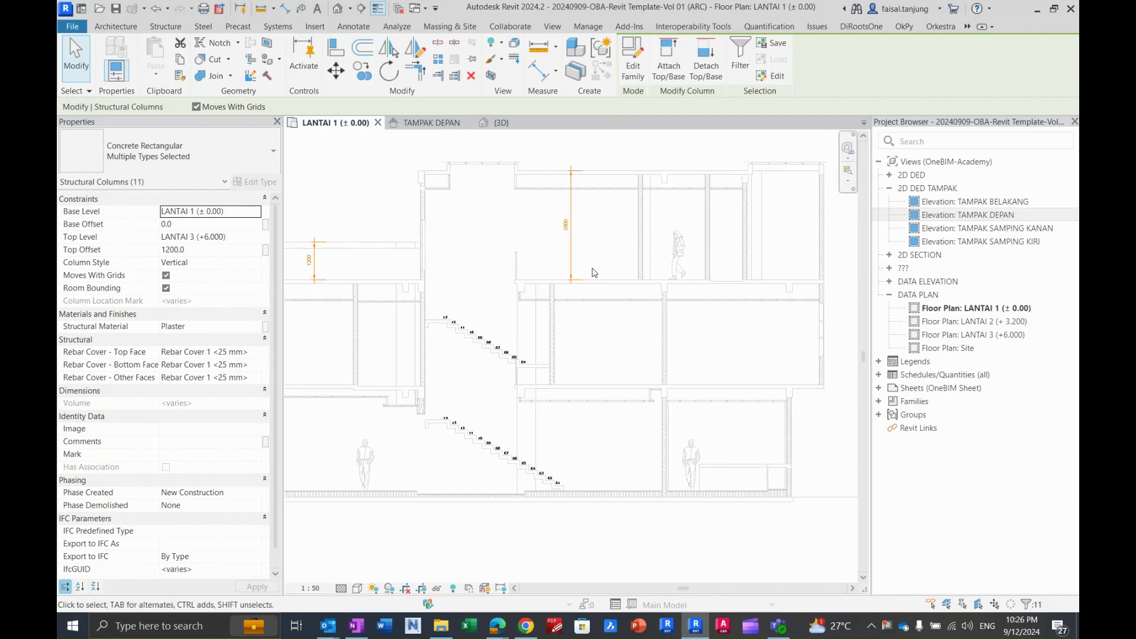
{"action": "middle_click_drag", "start_coordinate": [574, 235], "coordinate": [603, 250]}
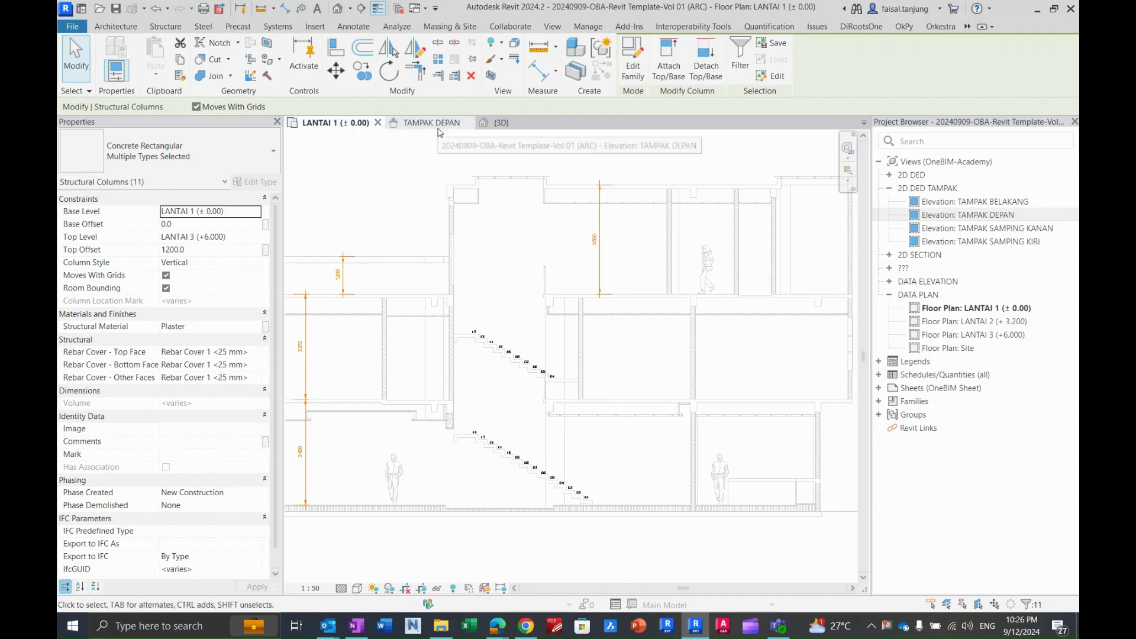
Select the columns from grid 6 to grid 8 in the plan and filter the selection to Structural Columns.
{"action": "scroll", "coordinate": [534, 190], "scroll_direction": "down", "scroll_amount": 1}
{"action": "scroll", "coordinate": [436, 272], "scroll_direction": "down", "scroll_amount": 2}
{"action": "middle_click_drag", "start_coordinate": [435, 272], "coordinate": [651, 284]}
{"action": "scroll", "coordinate": [547, 266], "scroll_direction": "up", "scroll_amount": 3}
{"action": "scroll", "coordinate": [547, 267], "scroll_direction": "up", "scroll_amount": 5}
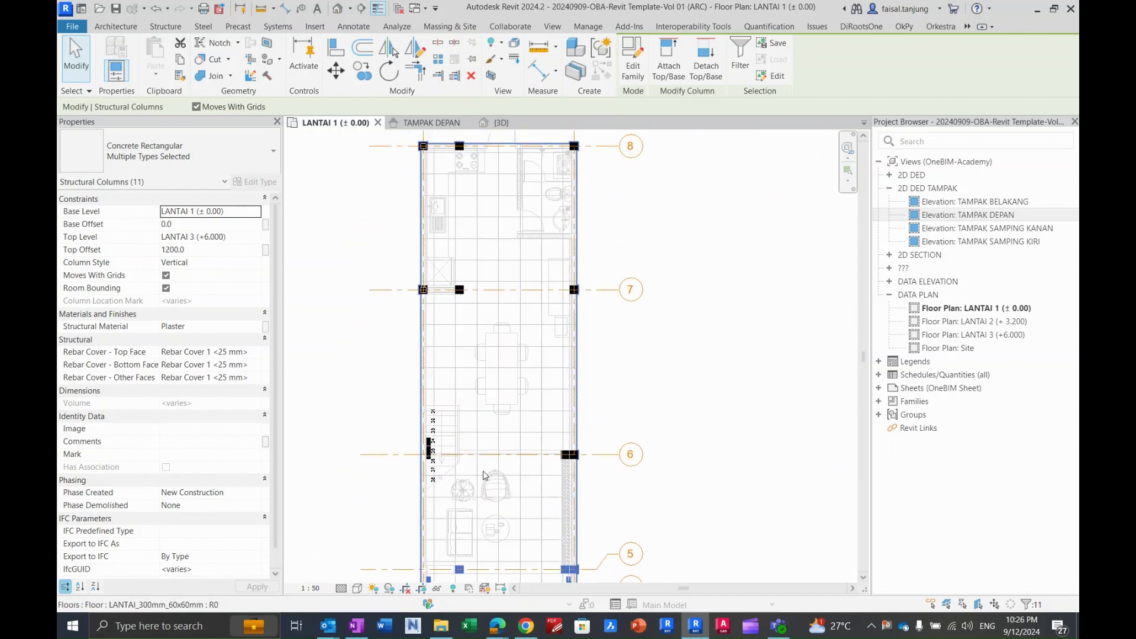
{"action": "scroll", "coordinate": [482, 478], "scroll_direction": "down", "scroll_amount": 3}
{"action": "left_click_drag", "start_coordinate": [438, 481], "coordinate": [532, 406]}
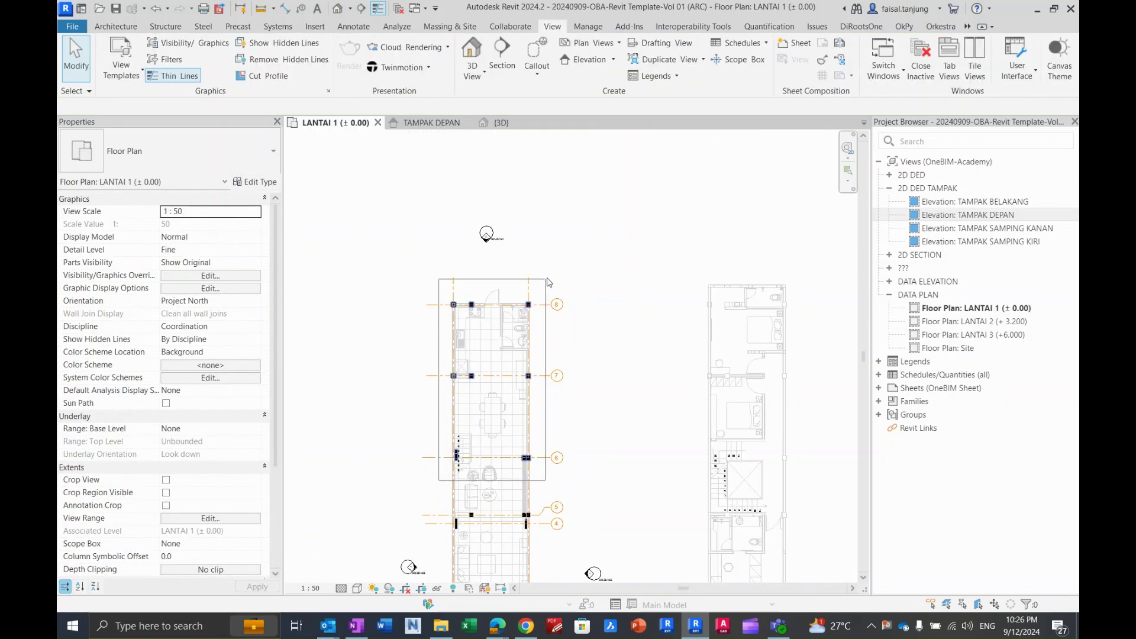
{"action": "left_click_drag", "start_coordinate": [548, 279], "coordinate": [548, 280]}
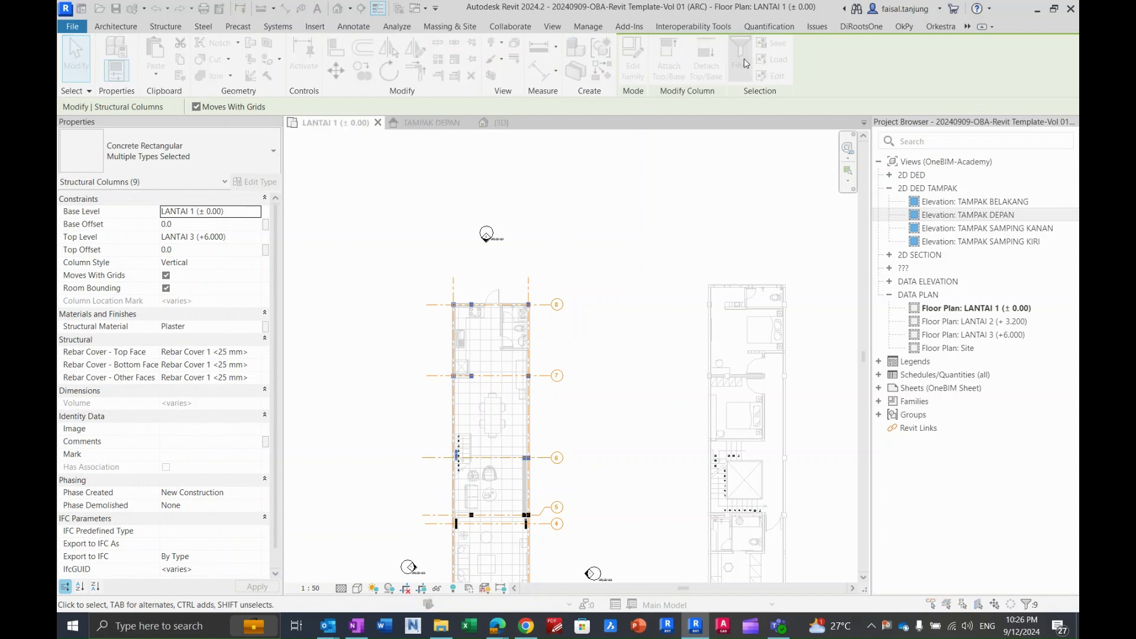
{"action": "left_click", "coordinate": [744, 61]}
{"action": "left_click", "coordinate": [692, 370]}
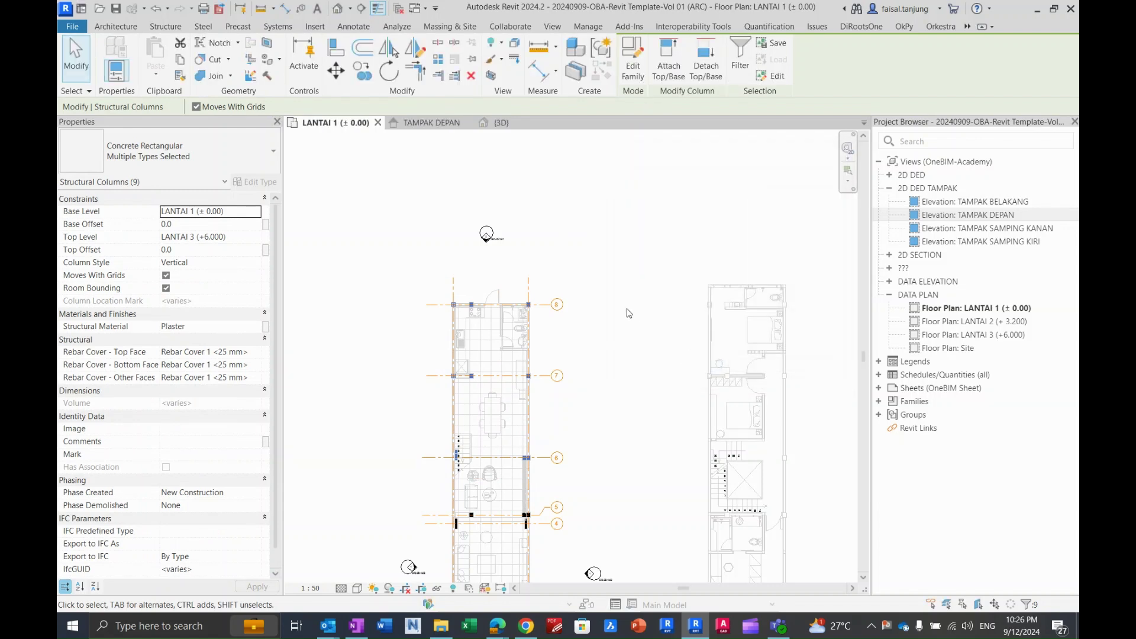
Set the top level of the selected grid 6 to 8 columns to Level Atap and check their heights in 3D.
{"action": "left_click", "coordinate": [256, 240]}
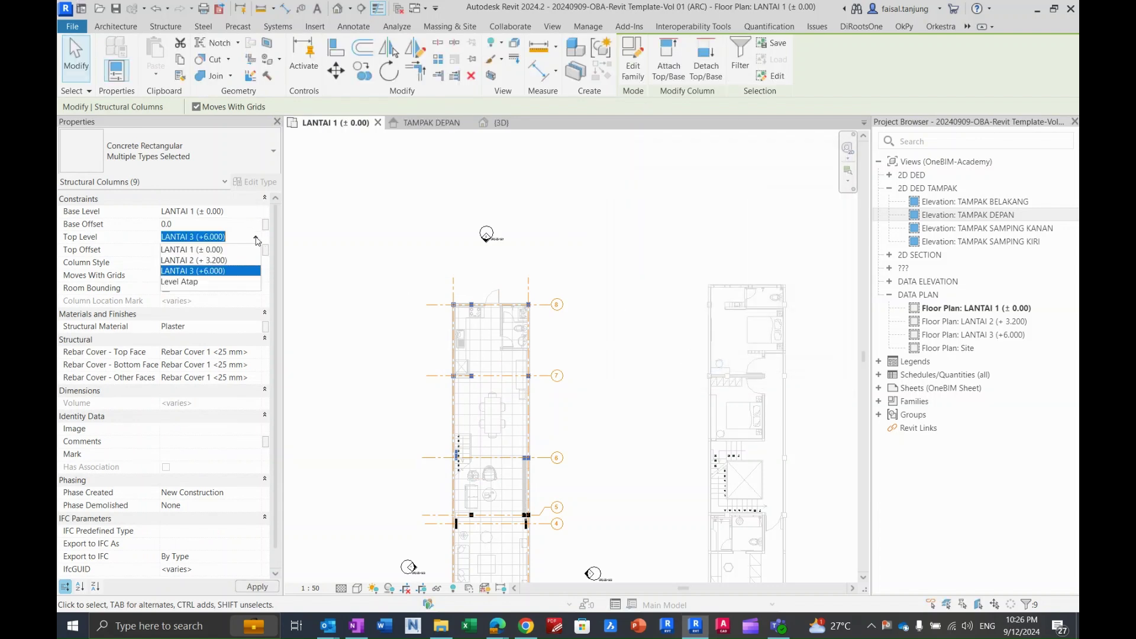
{"action": "left_click", "coordinate": [192, 281]}
{"action": "key", "text": "Escape"}
{"action": "left_click", "coordinate": [496, 122]}
{"action": "middle_click_drag", "start_coordinate": [545, 306], "coordinate": [559, 278], "text": "shift"}
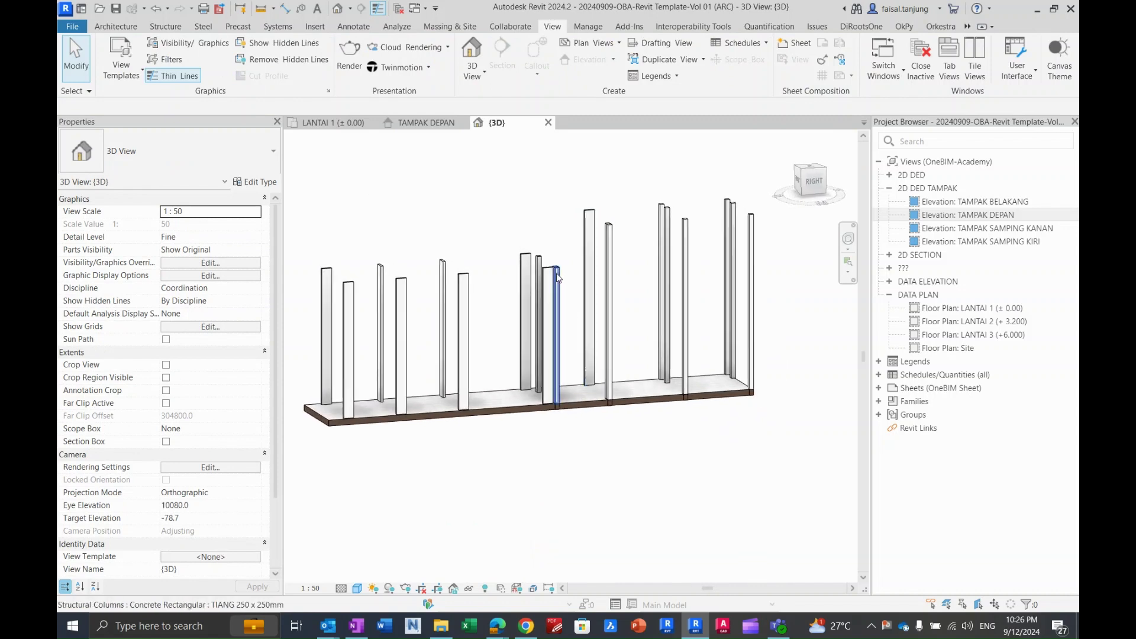
Select all the structural columns in the 3D view, pin them in place and clear the selection.
{"action": "middle_click_drag", "start_coordinate": [491, 242], "coordinate": [567, 274], "text": "shift"}
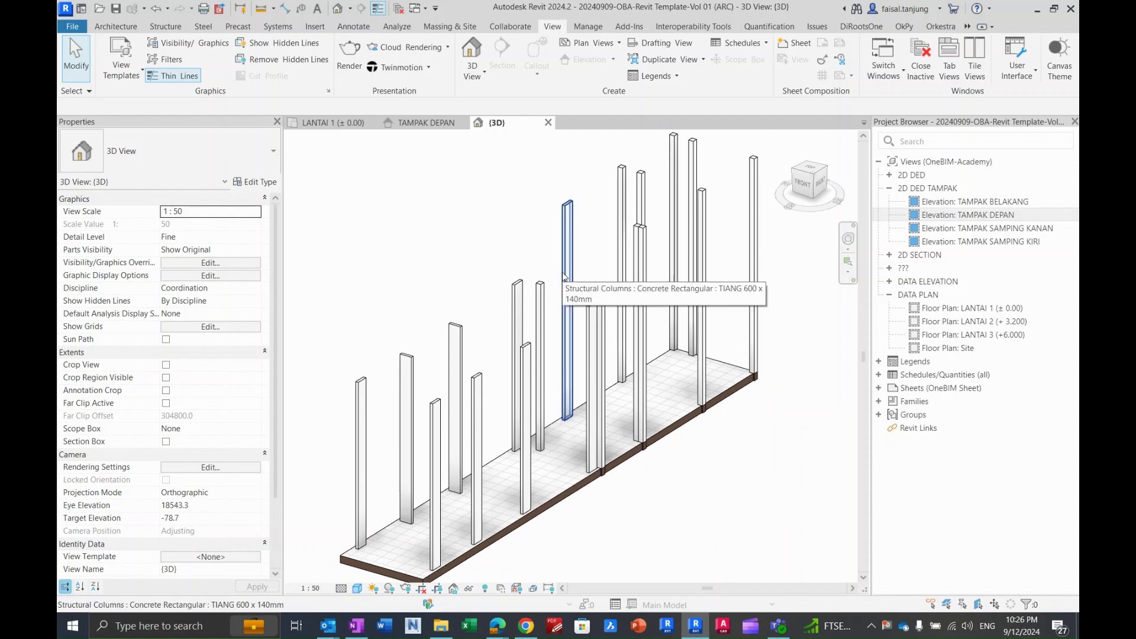
{"action": "mouse_move", "coordinate": [596, 222]}
{"action": "middle_mouse_down"}
{"action": "mouse_move", "coordinate": [586, 219]}
{"action": "mouse_move", "coordinate": [593, 205]}
{"action": "middle_mouse_up"}
{"action": "left_click_drag", "start_coordinate": [808, 417], "coordinate": [381, 296]}
{"action": "middle_click_drag", "start_coordinate": [545, 323], "coordinate": [534, 324], "text": "shift"}
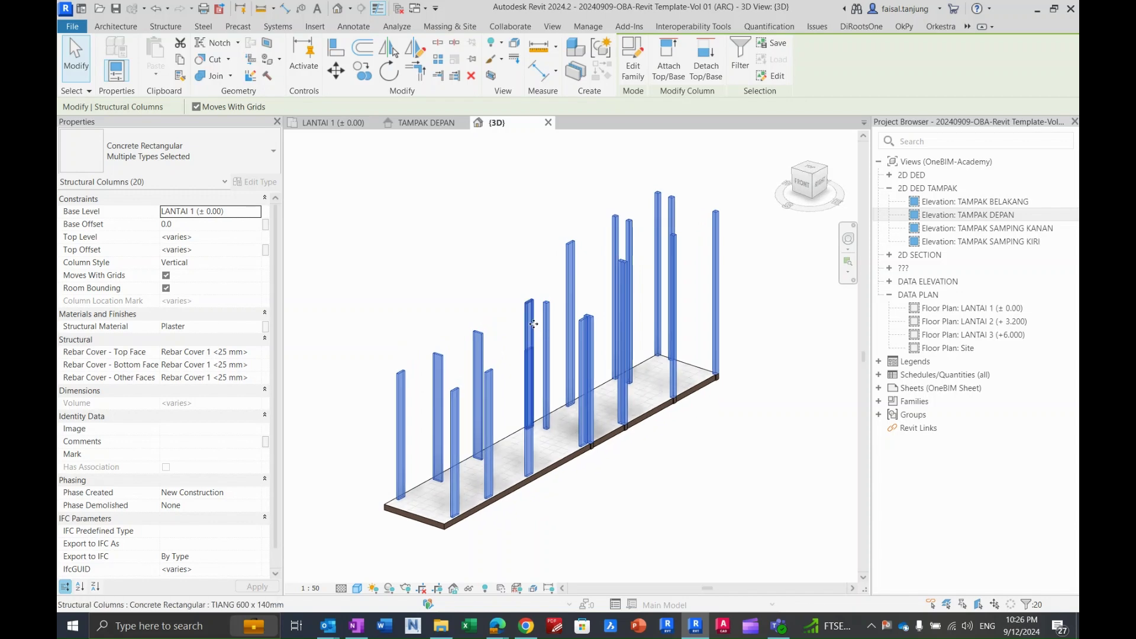
{"action": "left_click", "coordinate": [470, 60]}
{"action": "key", "text": "Escape"}
{"action": "middle_click_drag", "start_coordinate": [482, 254], "coordinate": [667, 256], "text": "shift"}
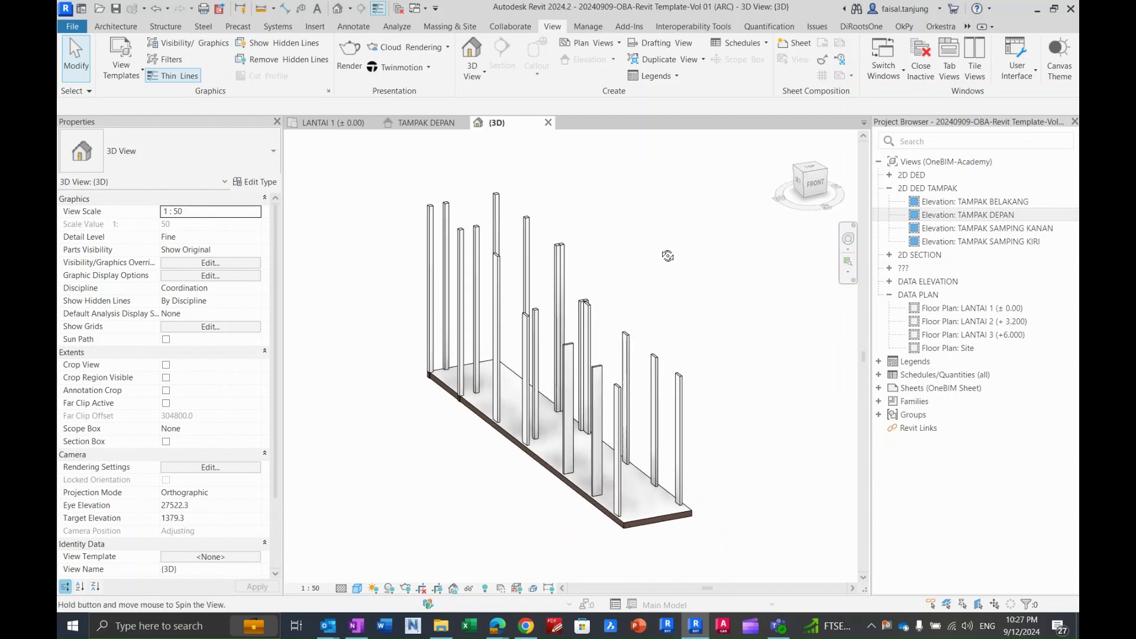